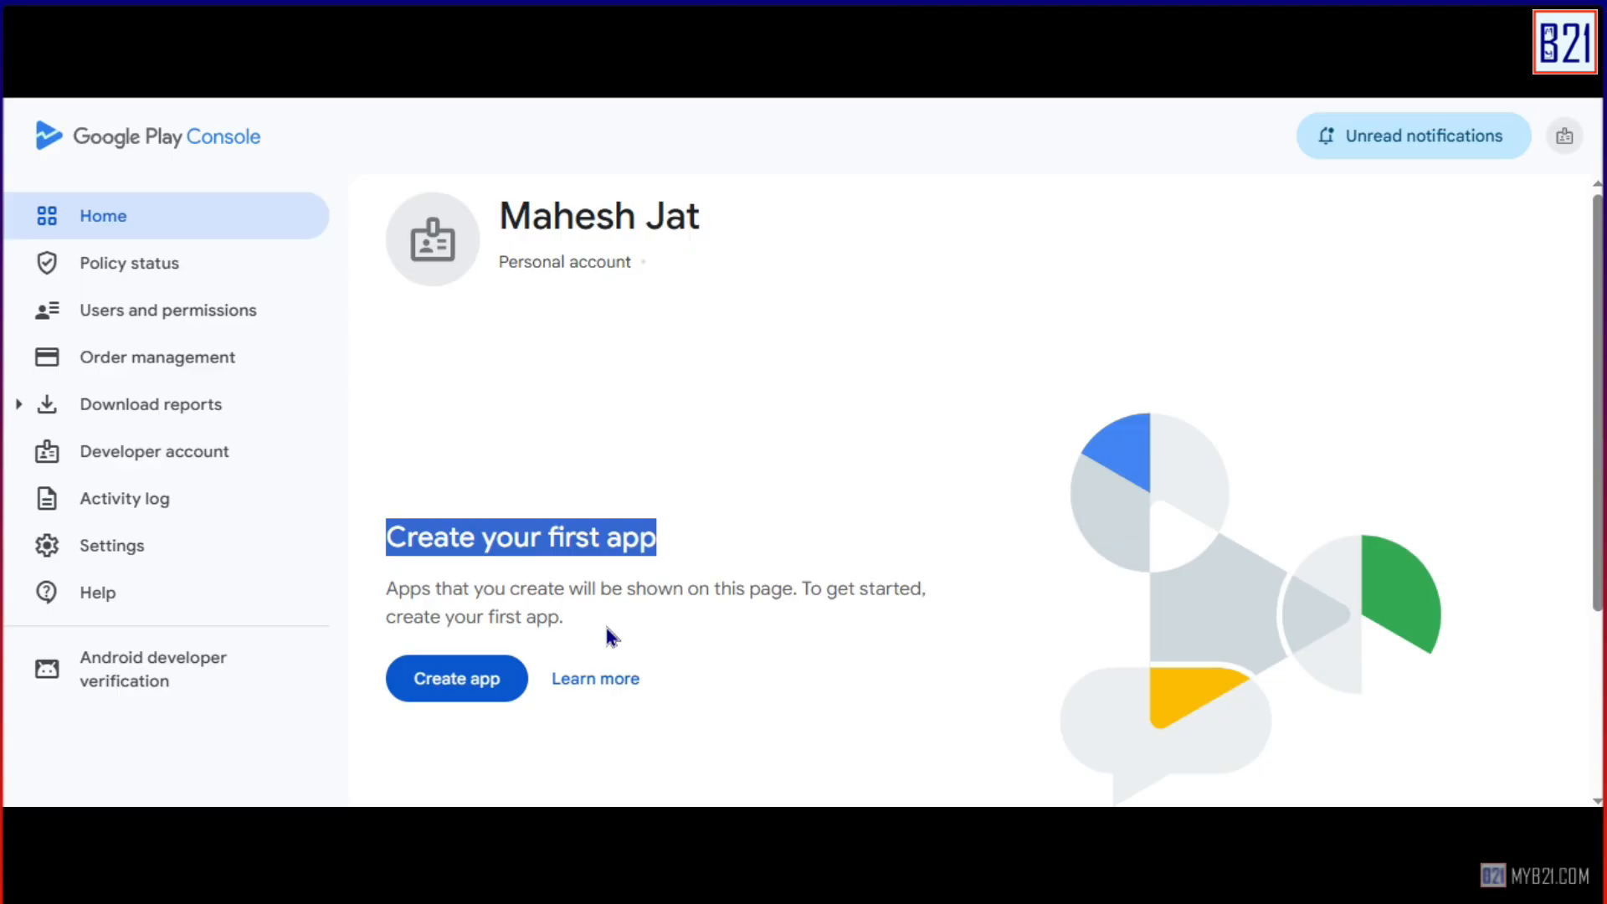
Open Generate Signed App Bundle or APK from Android Studio's Build menu.
click(576, 621)
drag(576, 620, 385, 588)
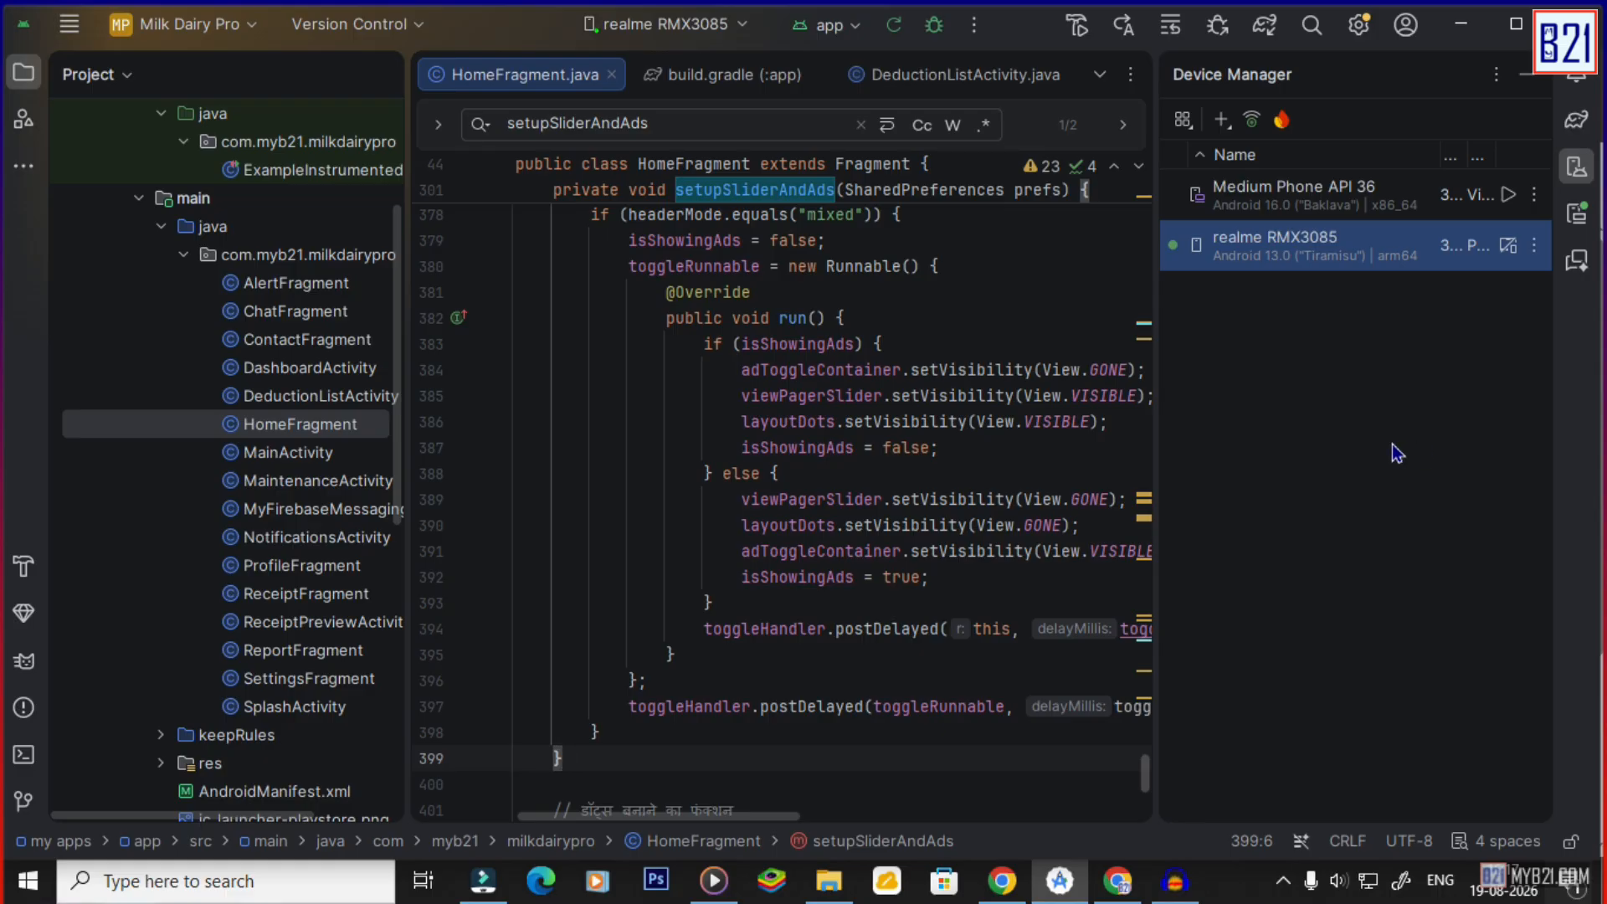
click(73, 33)
click(74, 36)
click(420, 27)
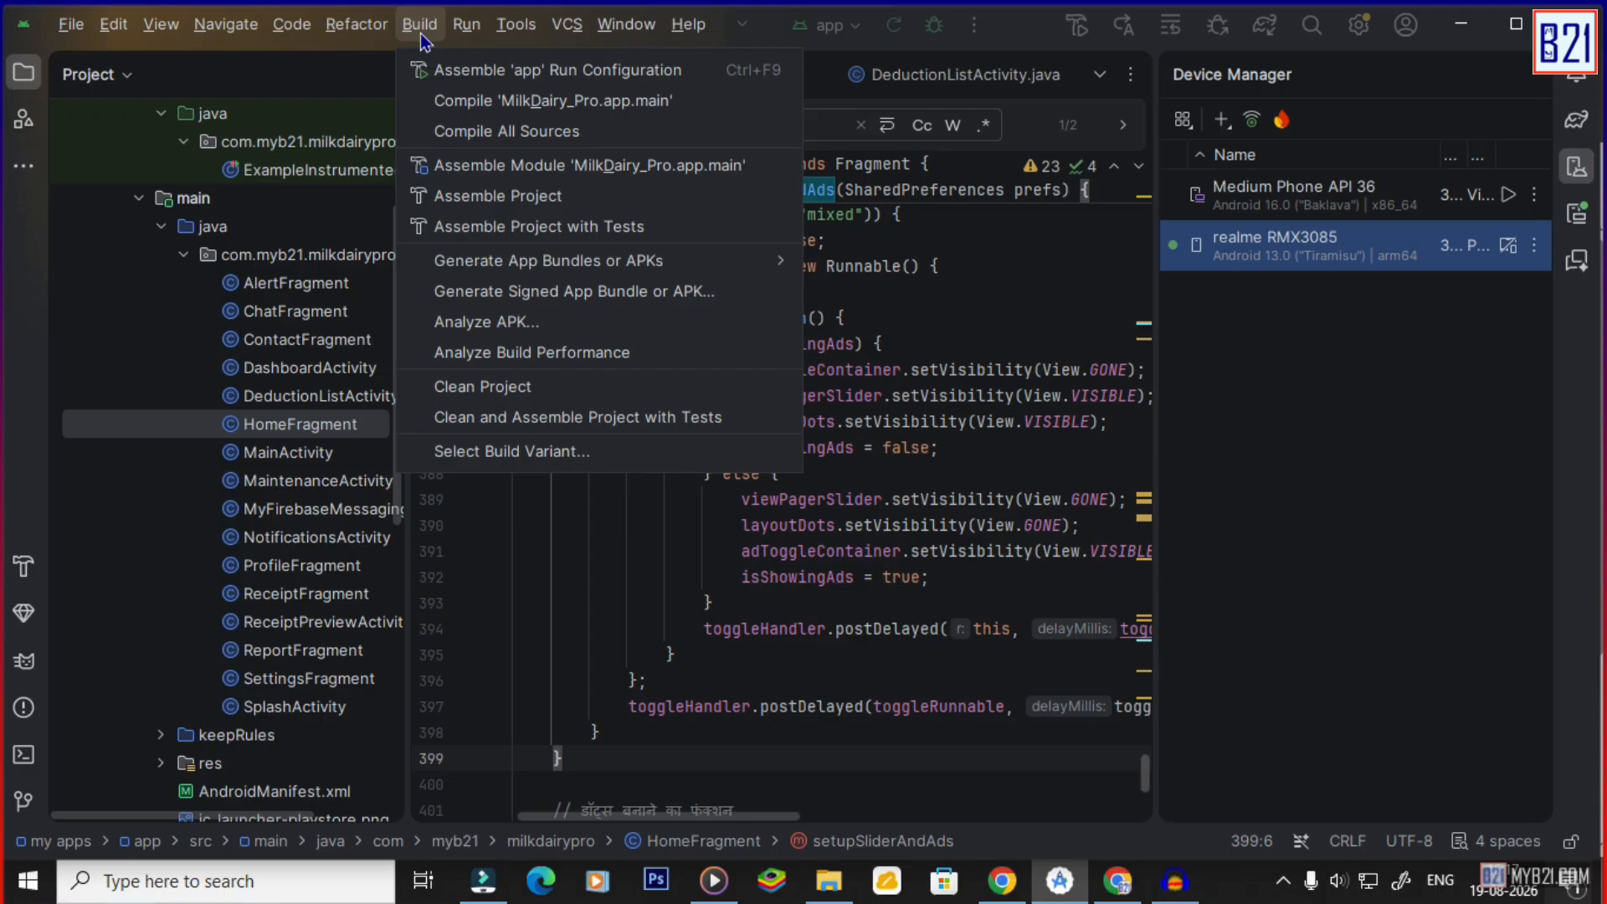
click(546, 293)
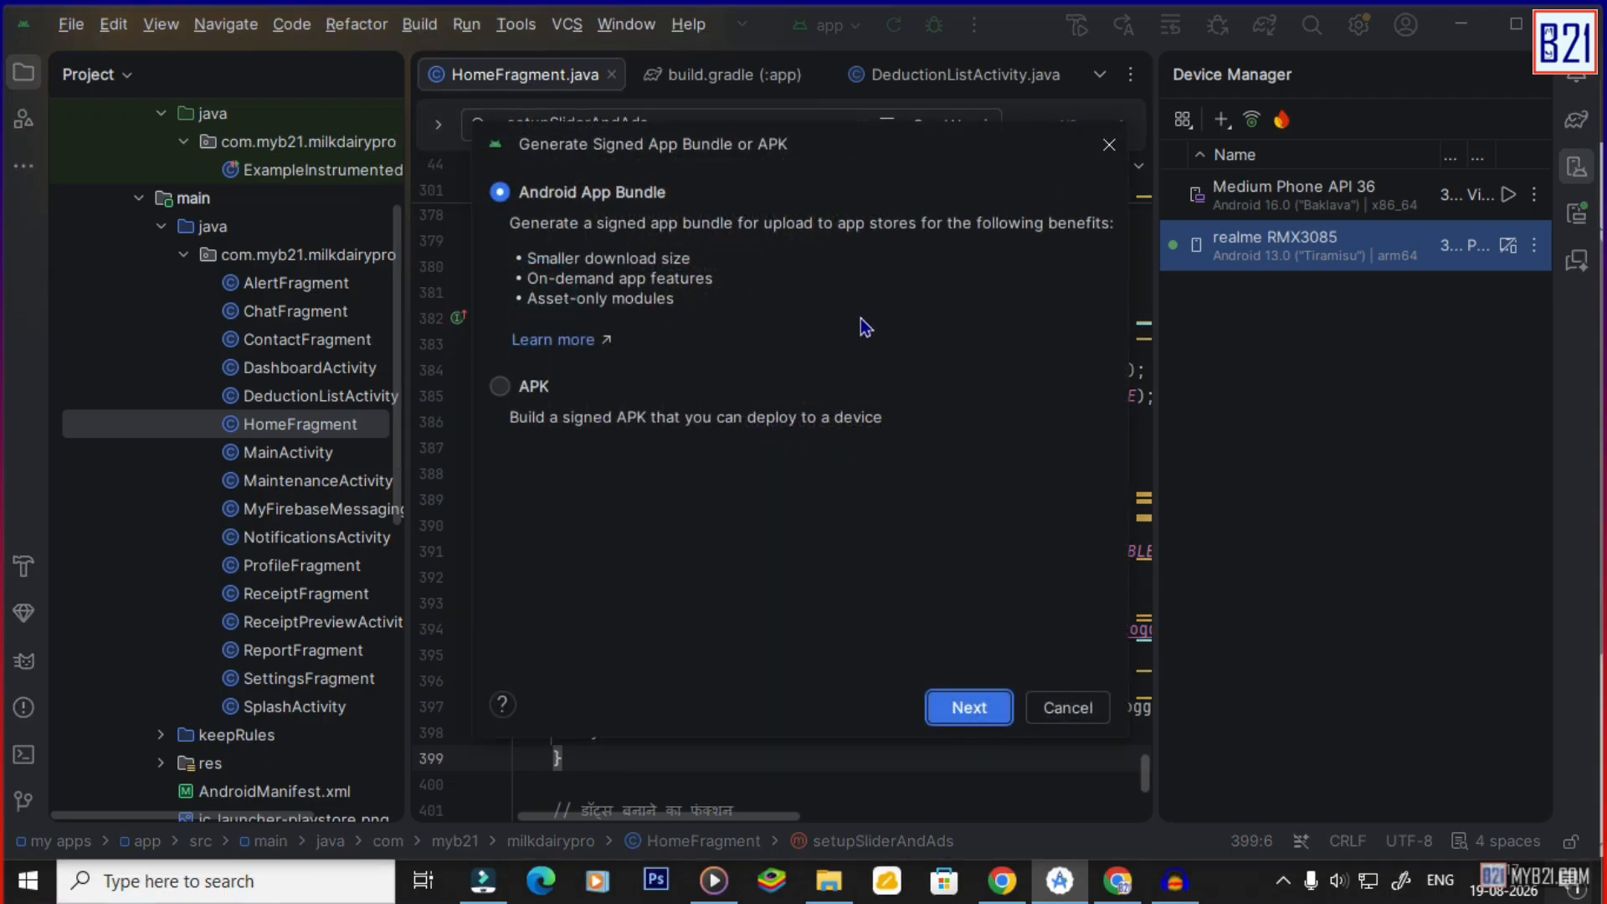
Choose Android App Bundle, keep the milkdairy_key.jks key store, and create the release build.
click(500, 387)
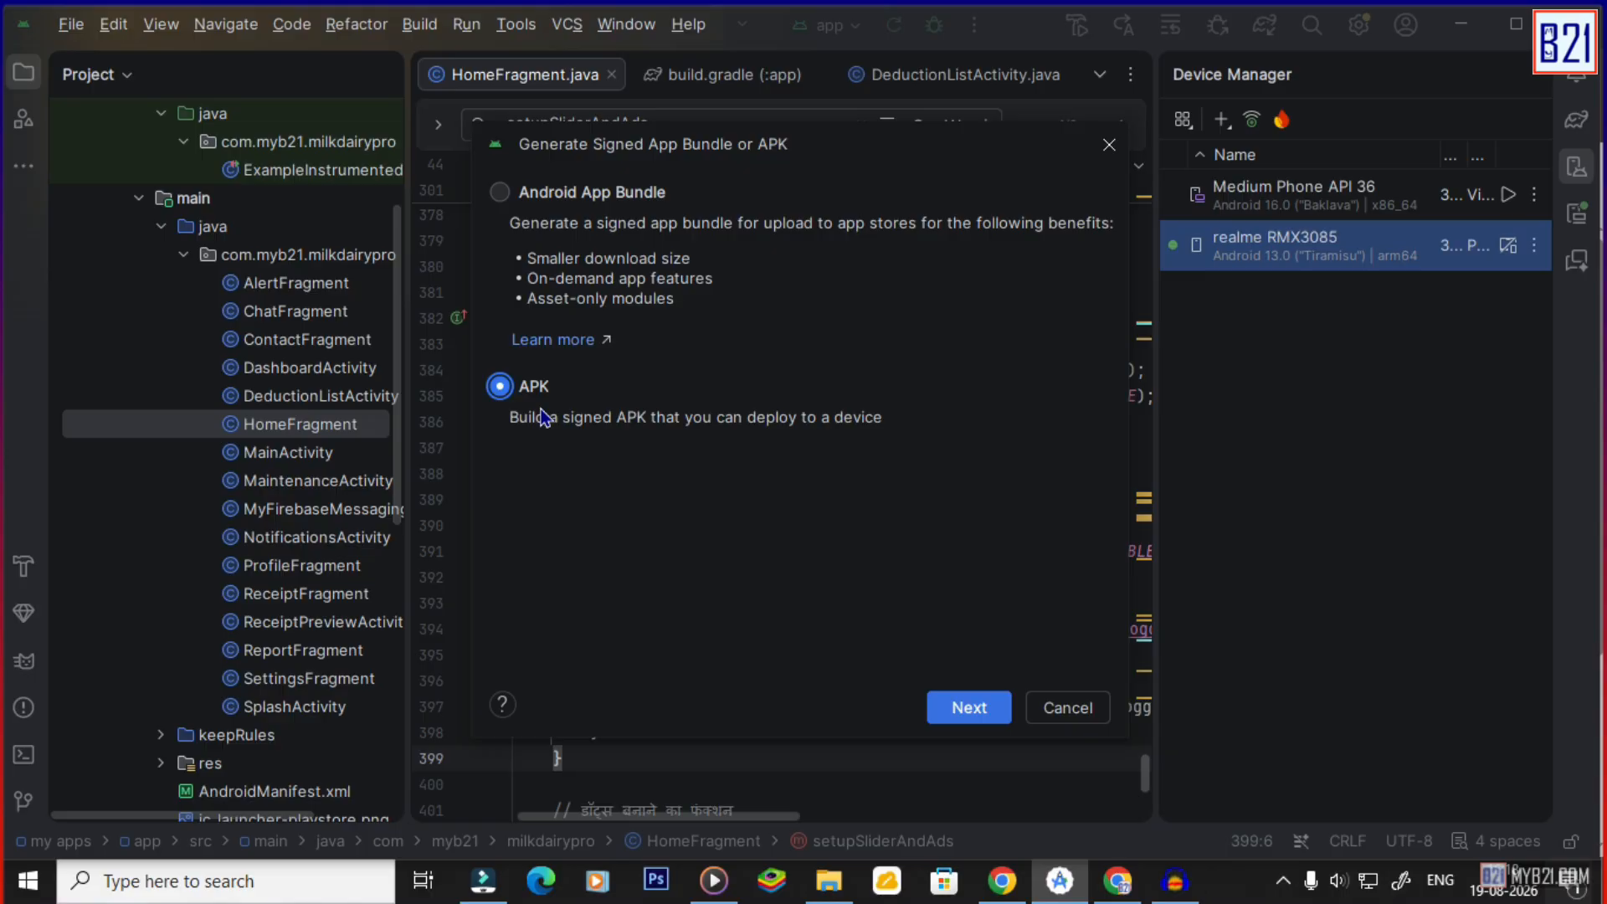
click(579, 197)
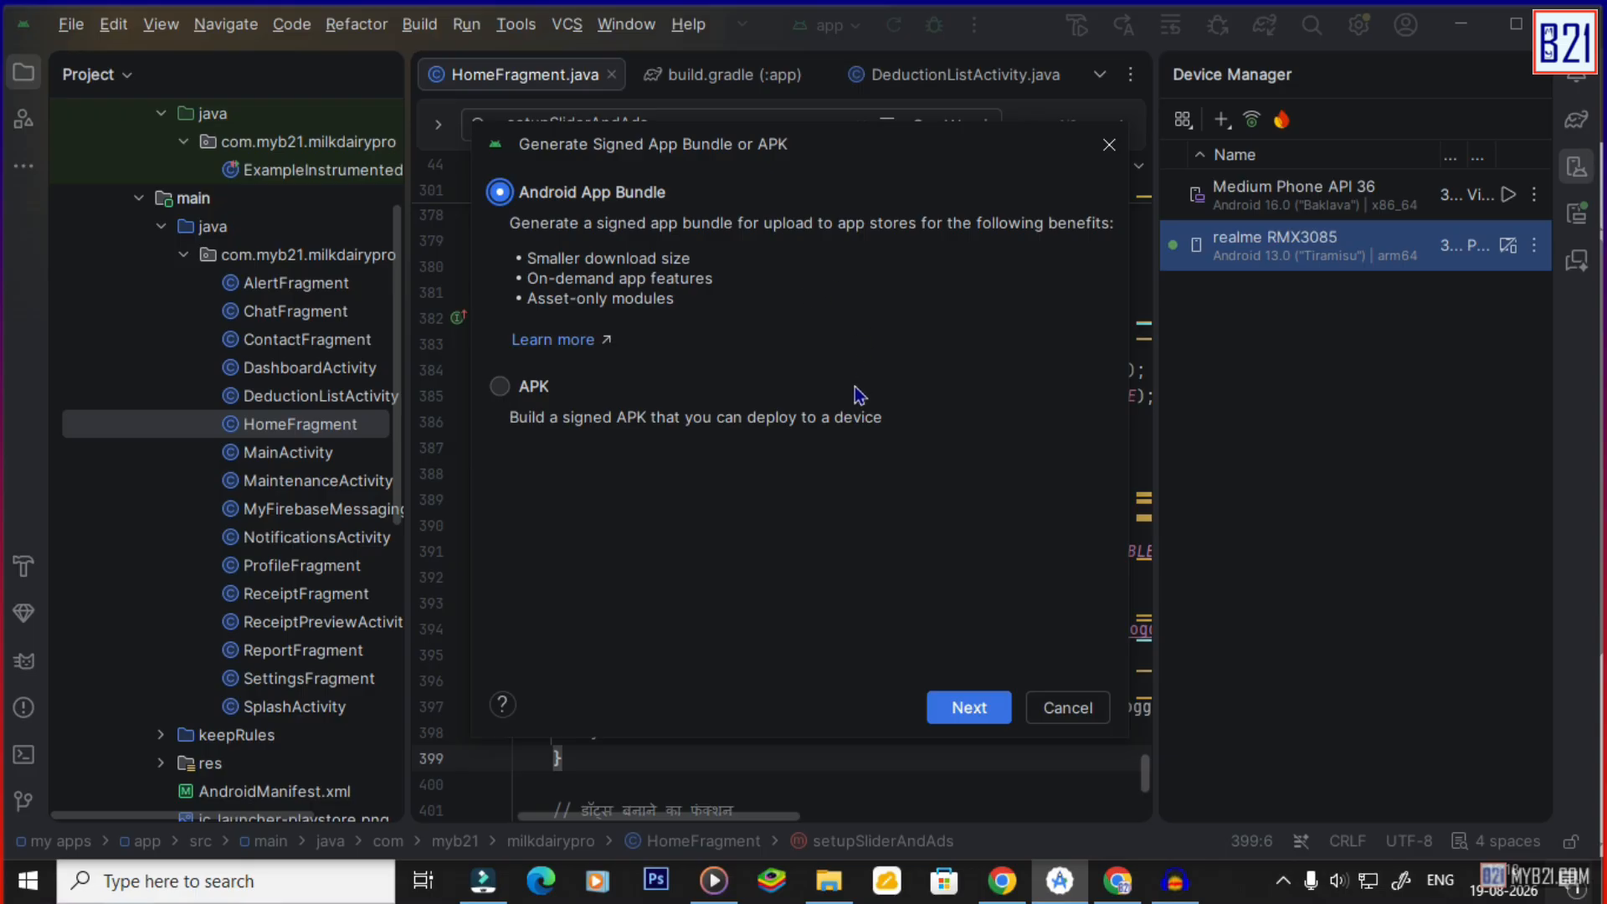
click(969, 710)
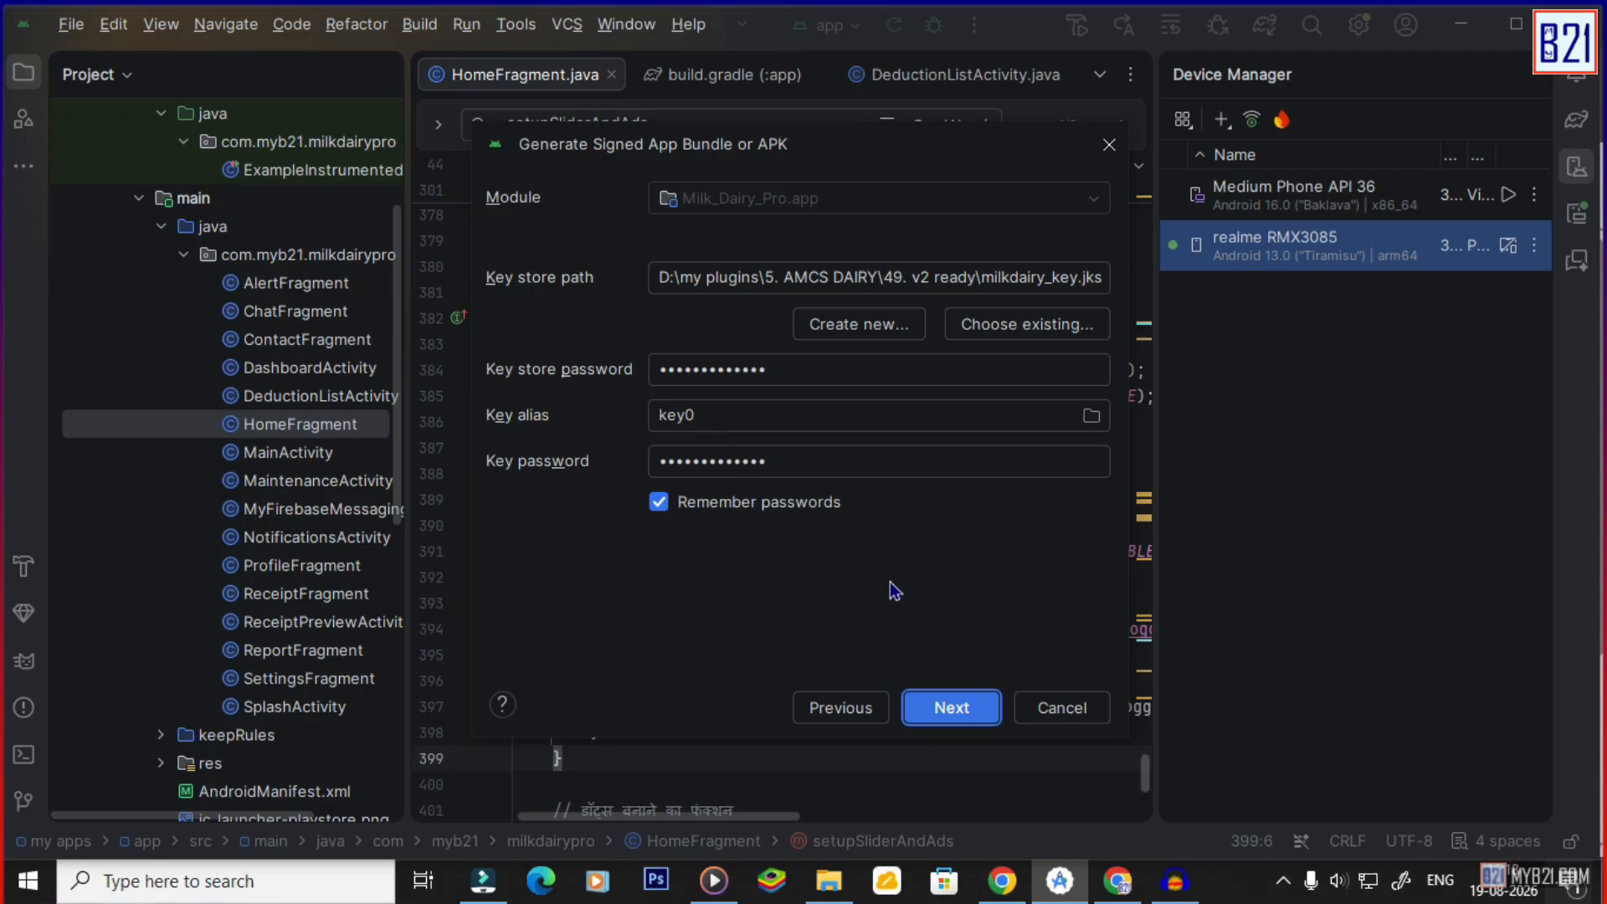
click(951, 710)
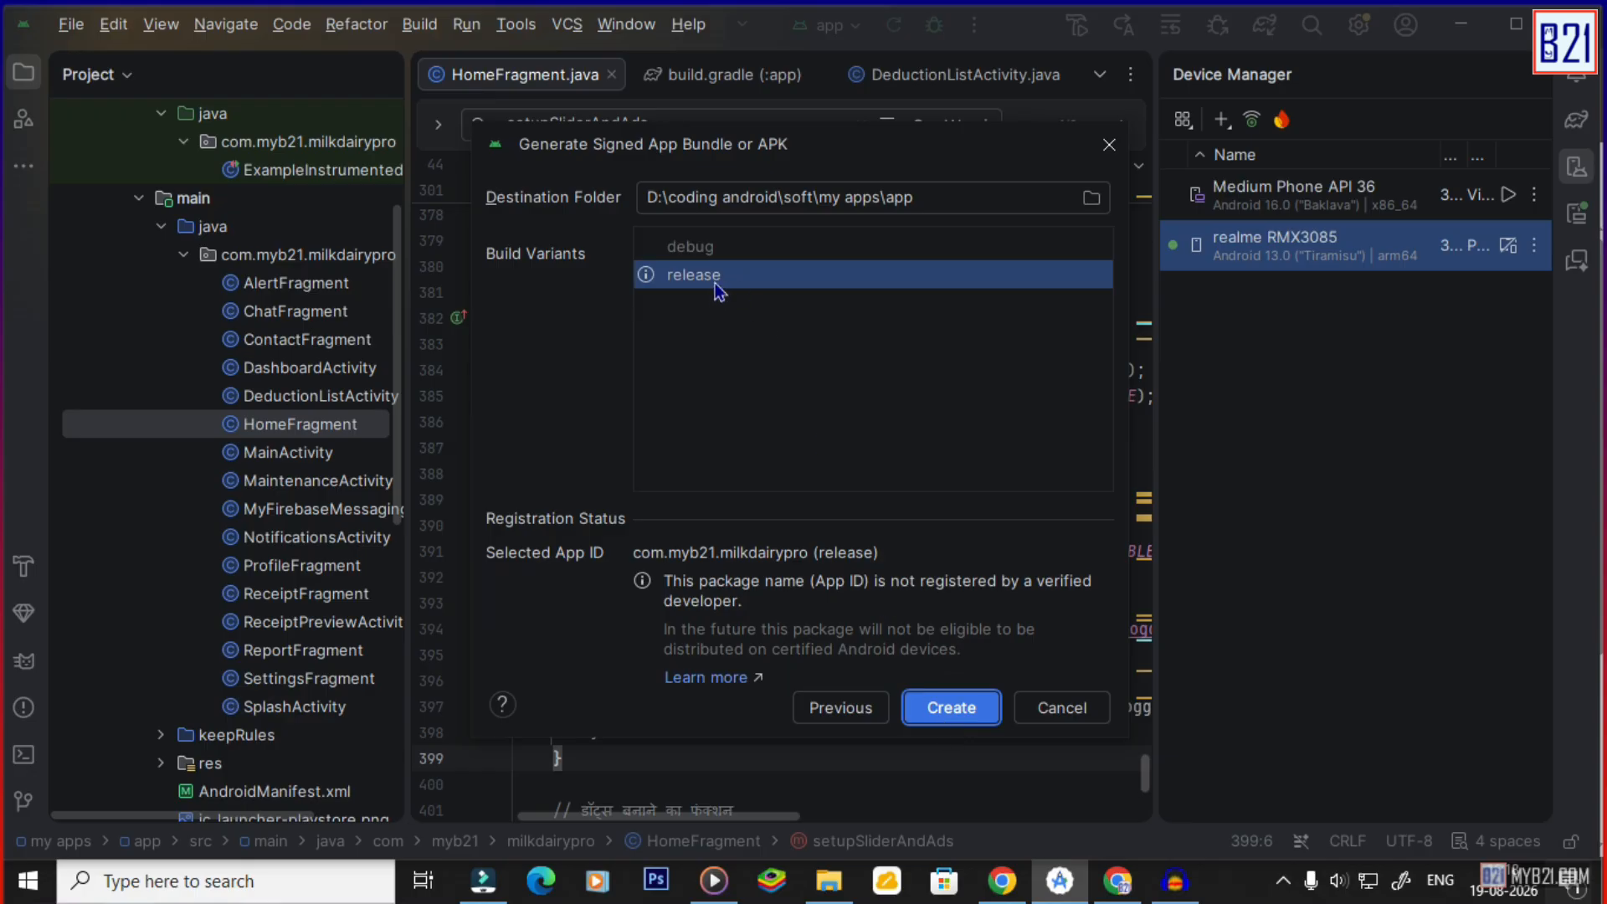
click(956, 711)
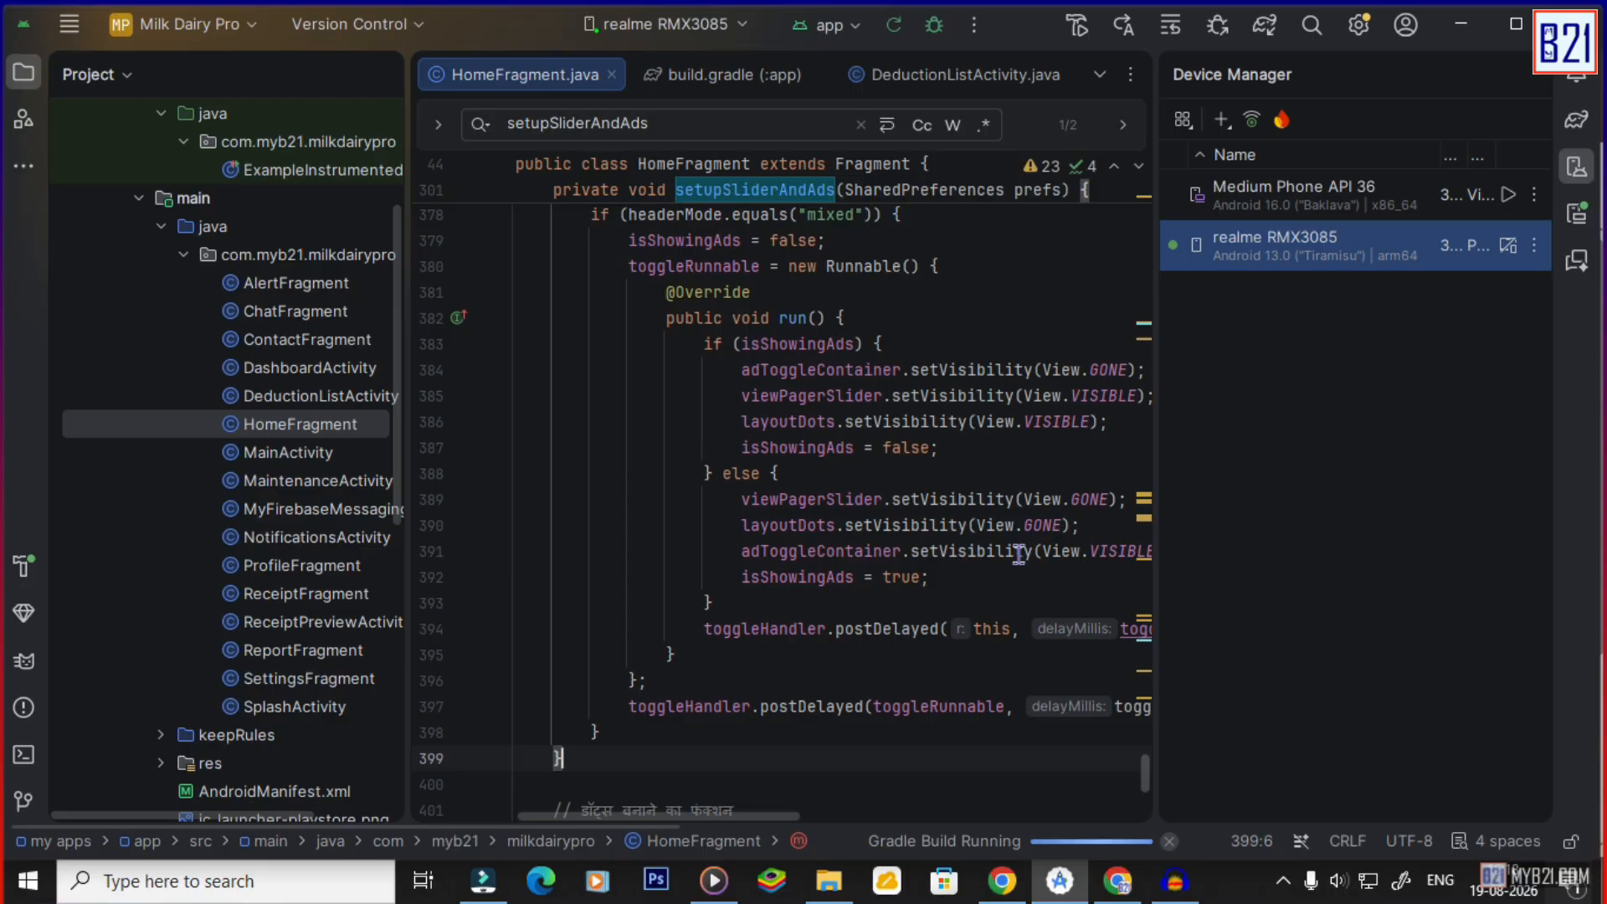
Confirm the bundle build succeeded, locate app-release.aab in its folder, then return to Play Console.
click(1036, 840)
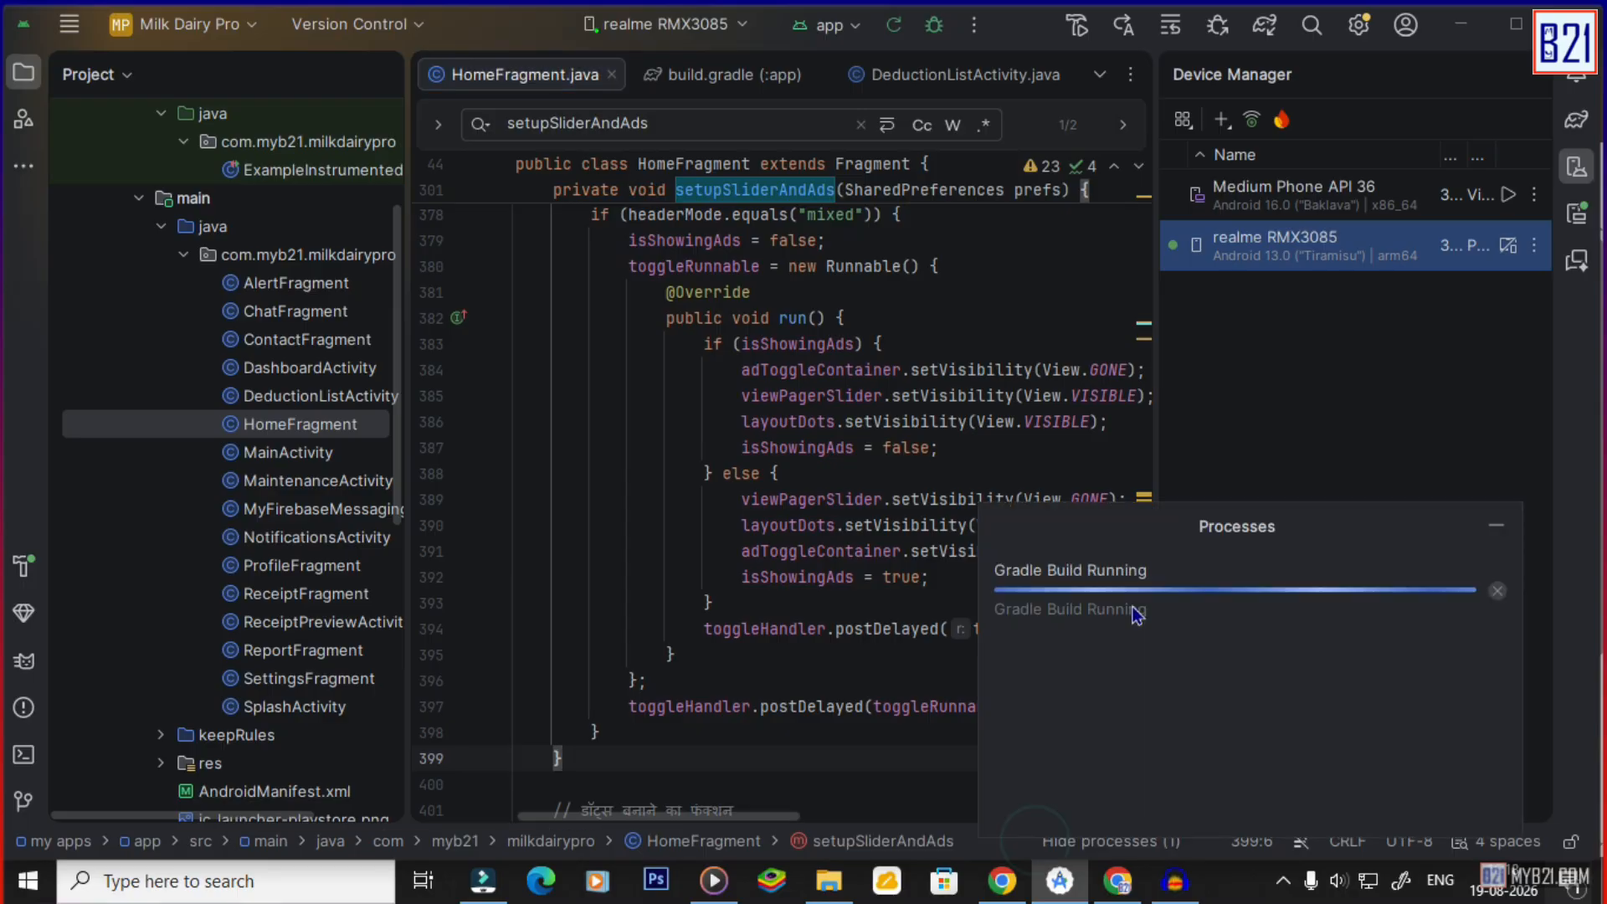
click(1496, 527)
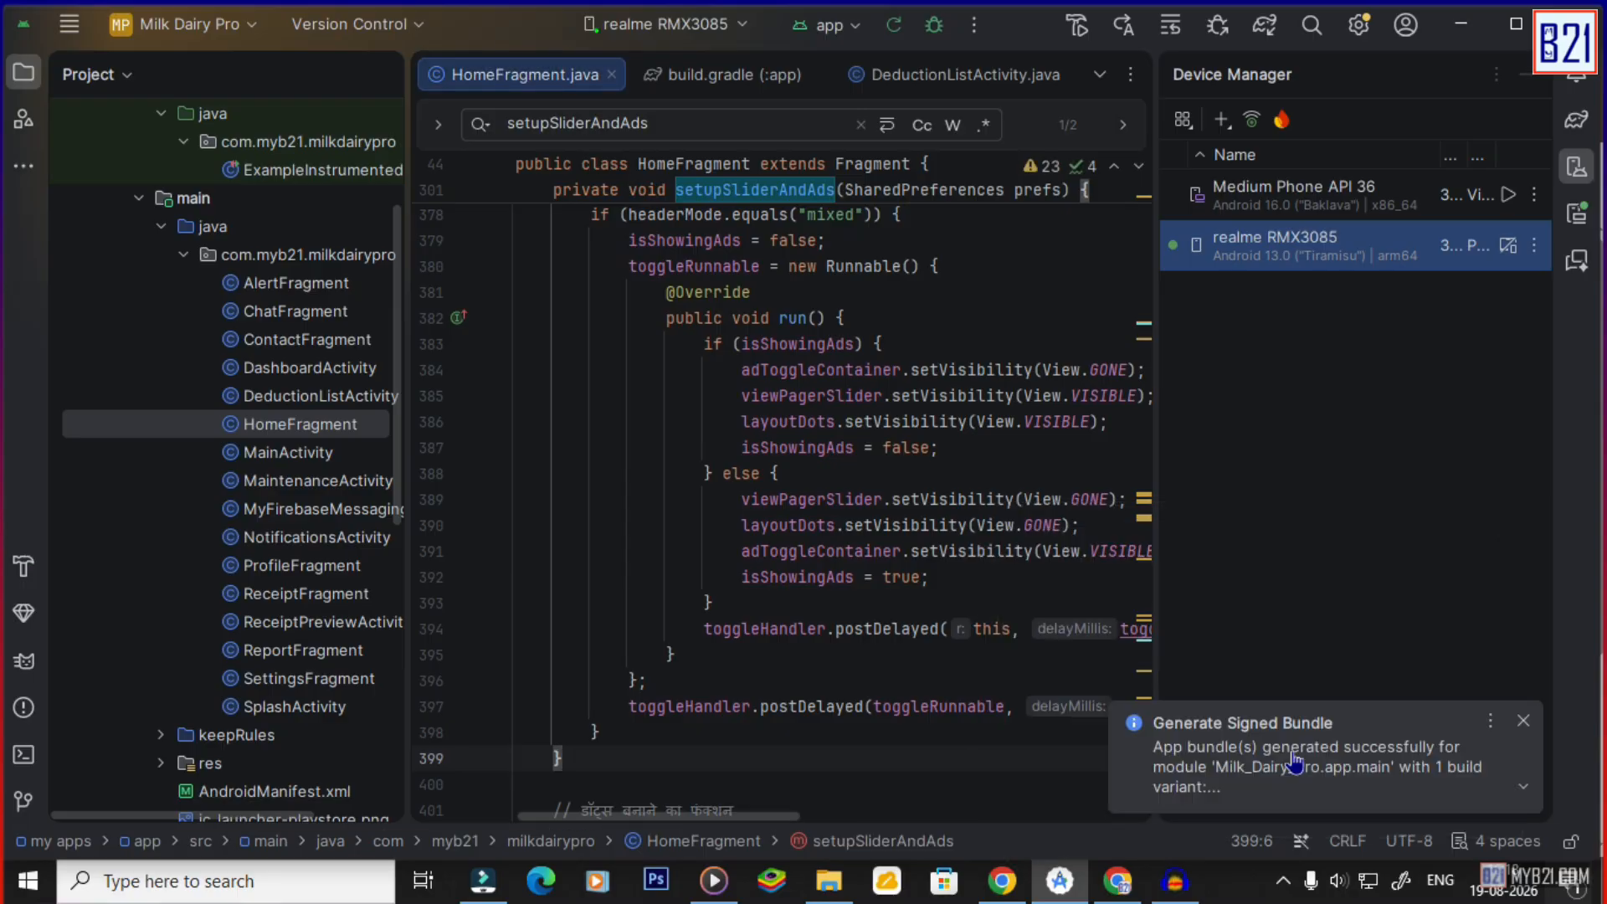
click(1519, 791)
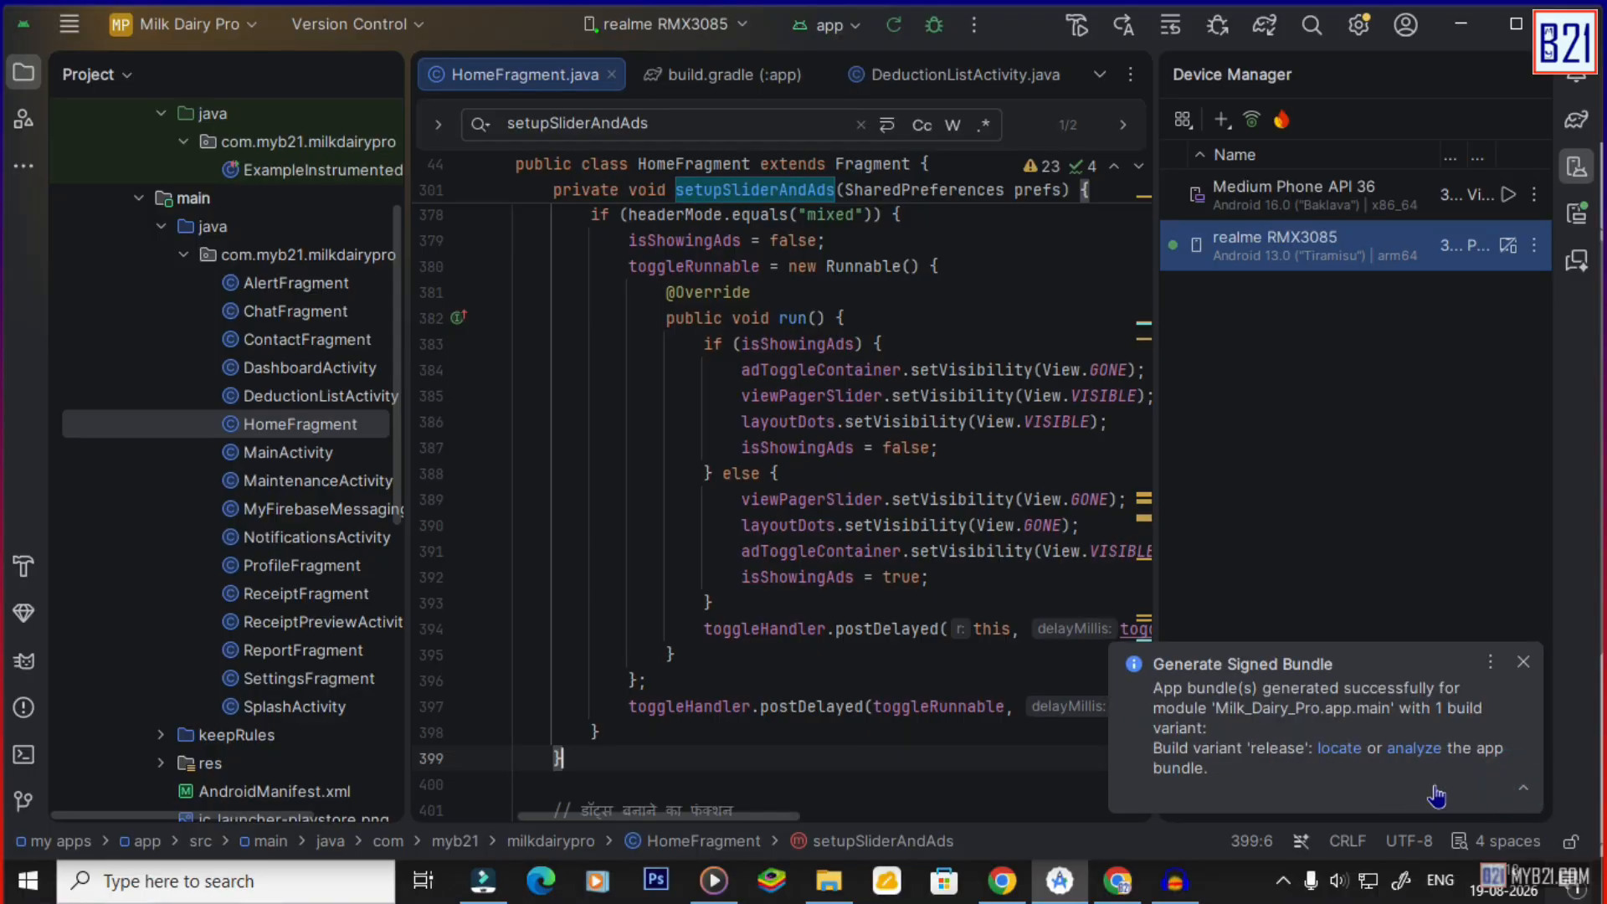
click(1337, 749)
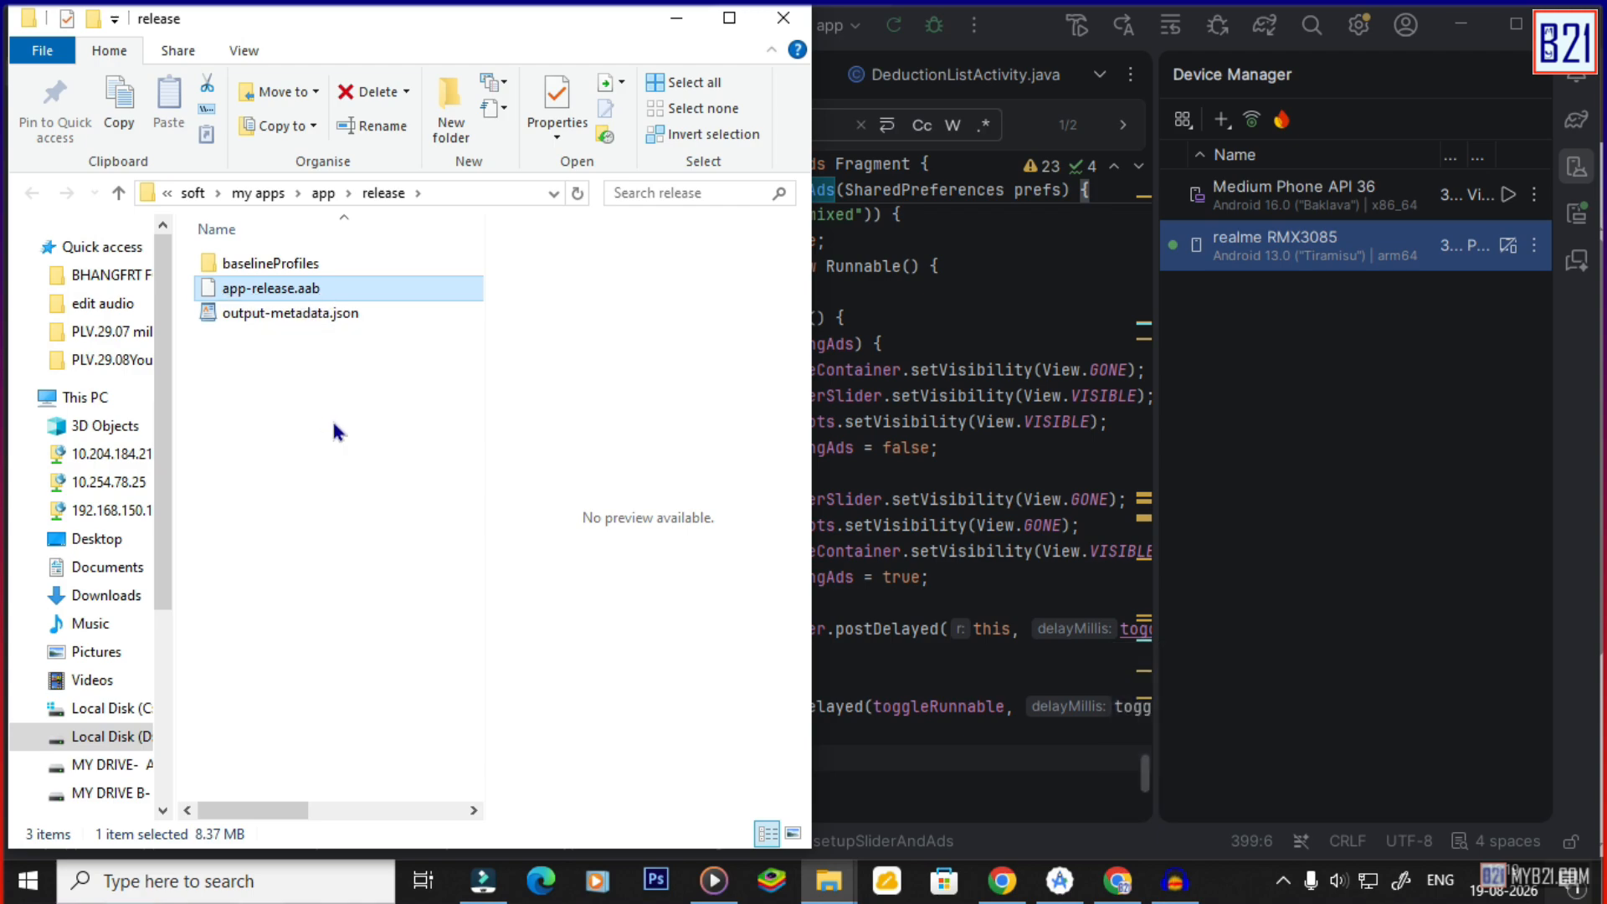
click(676, 20)
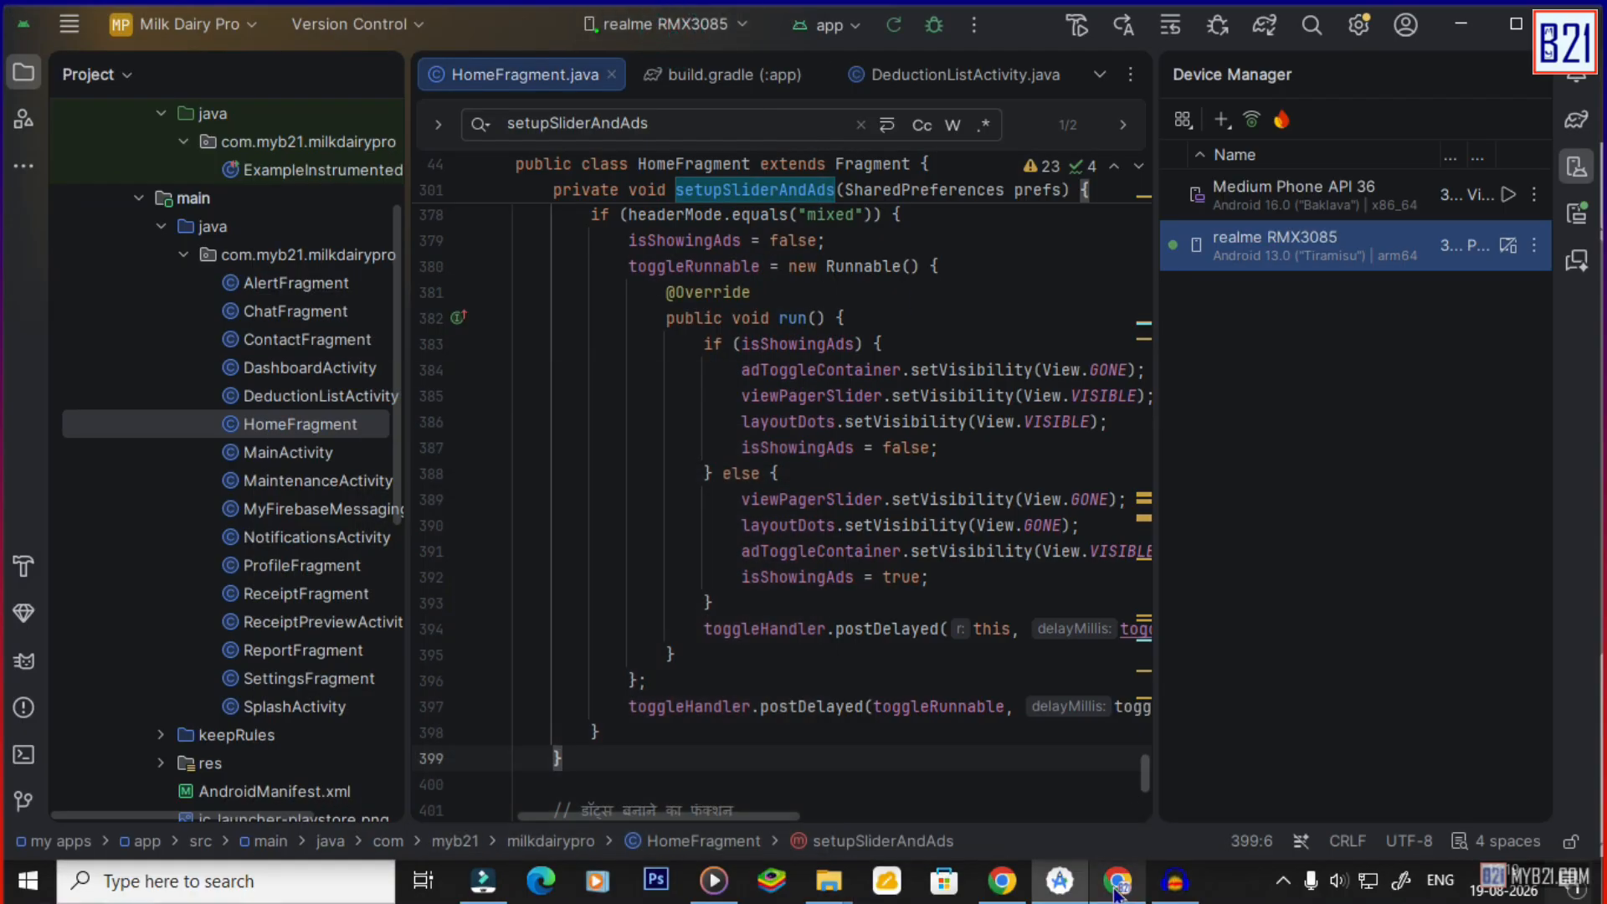
click(1011, 892)
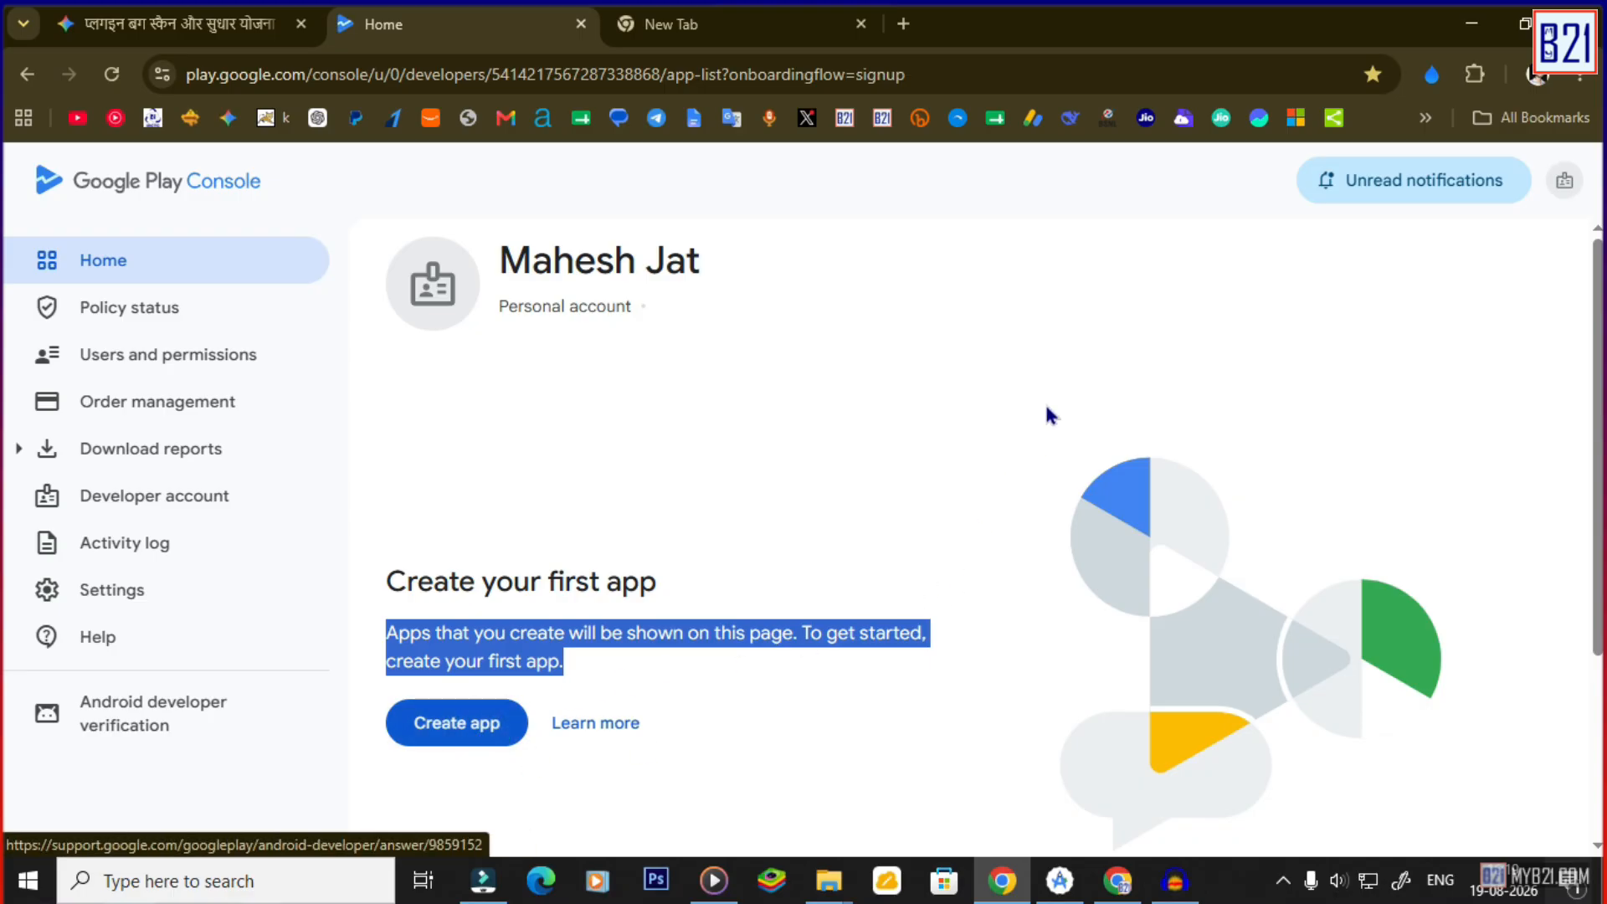
Start a new app named Milk Dairy Pro and paste com.myb21.milkdairypro as its package name.
click(622, 500)
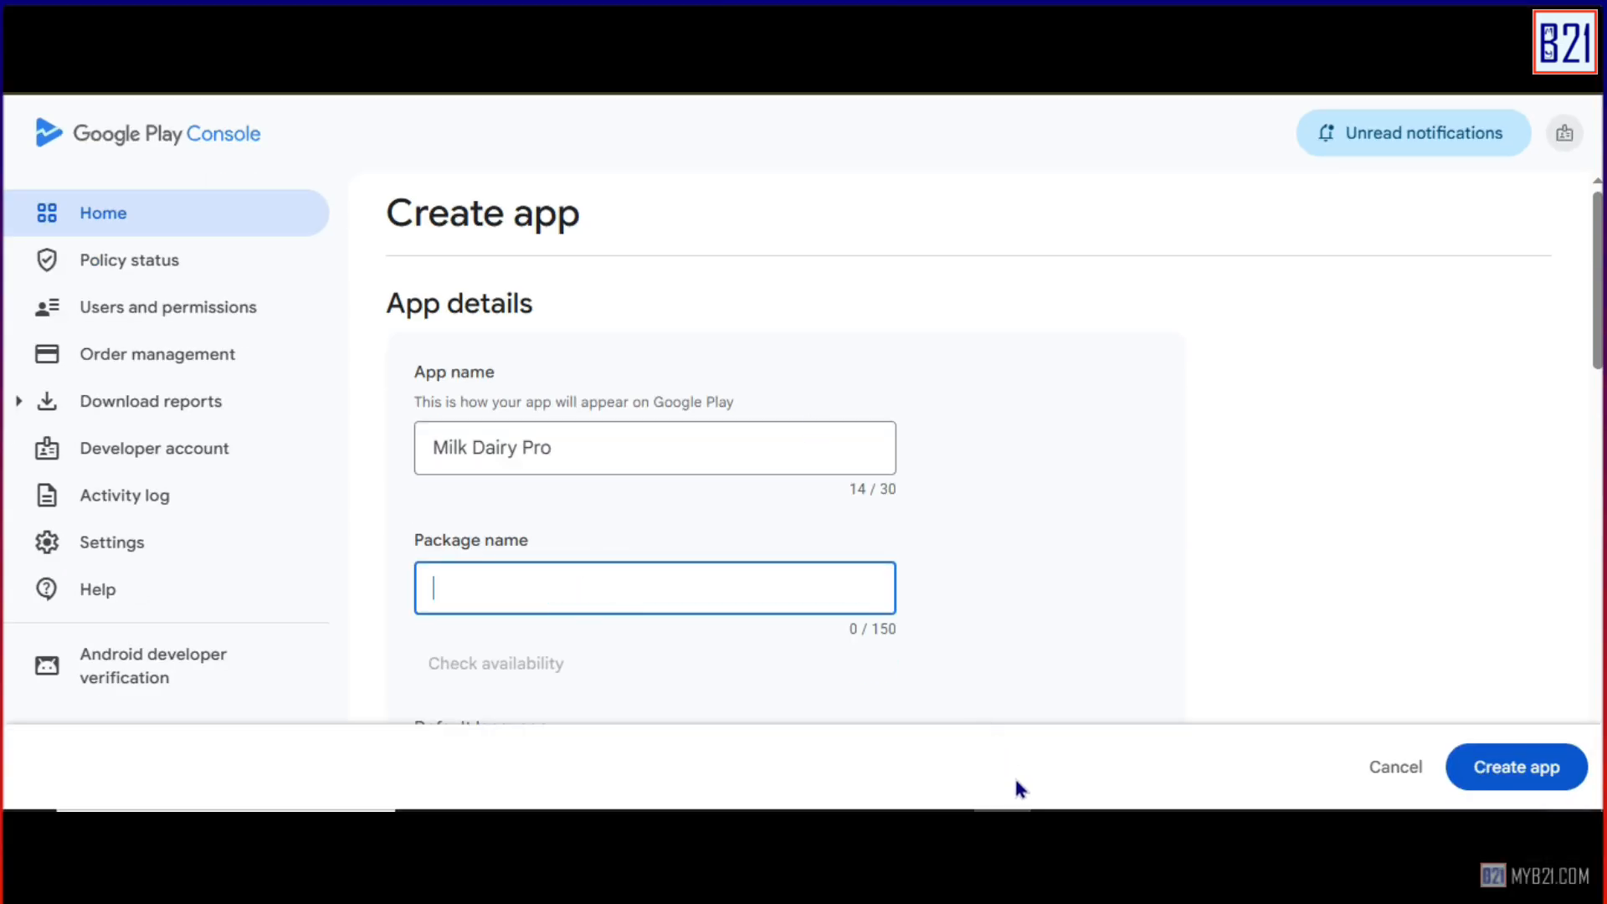
click(1013, 778)
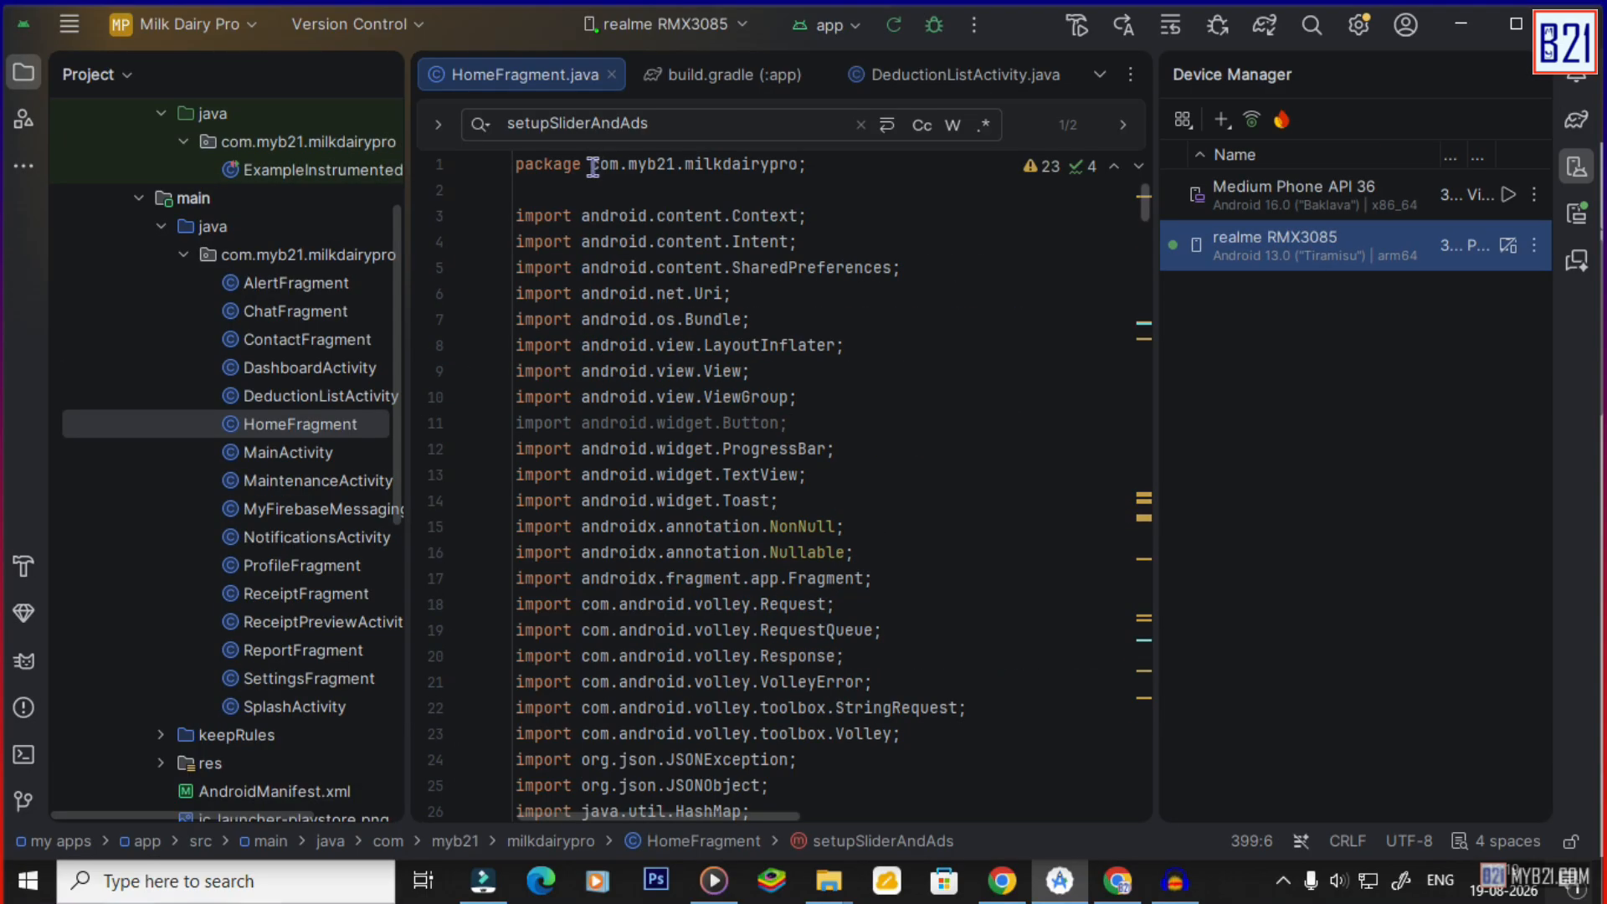
drag(593, 164, 801, 164)
key(ctrl+c)
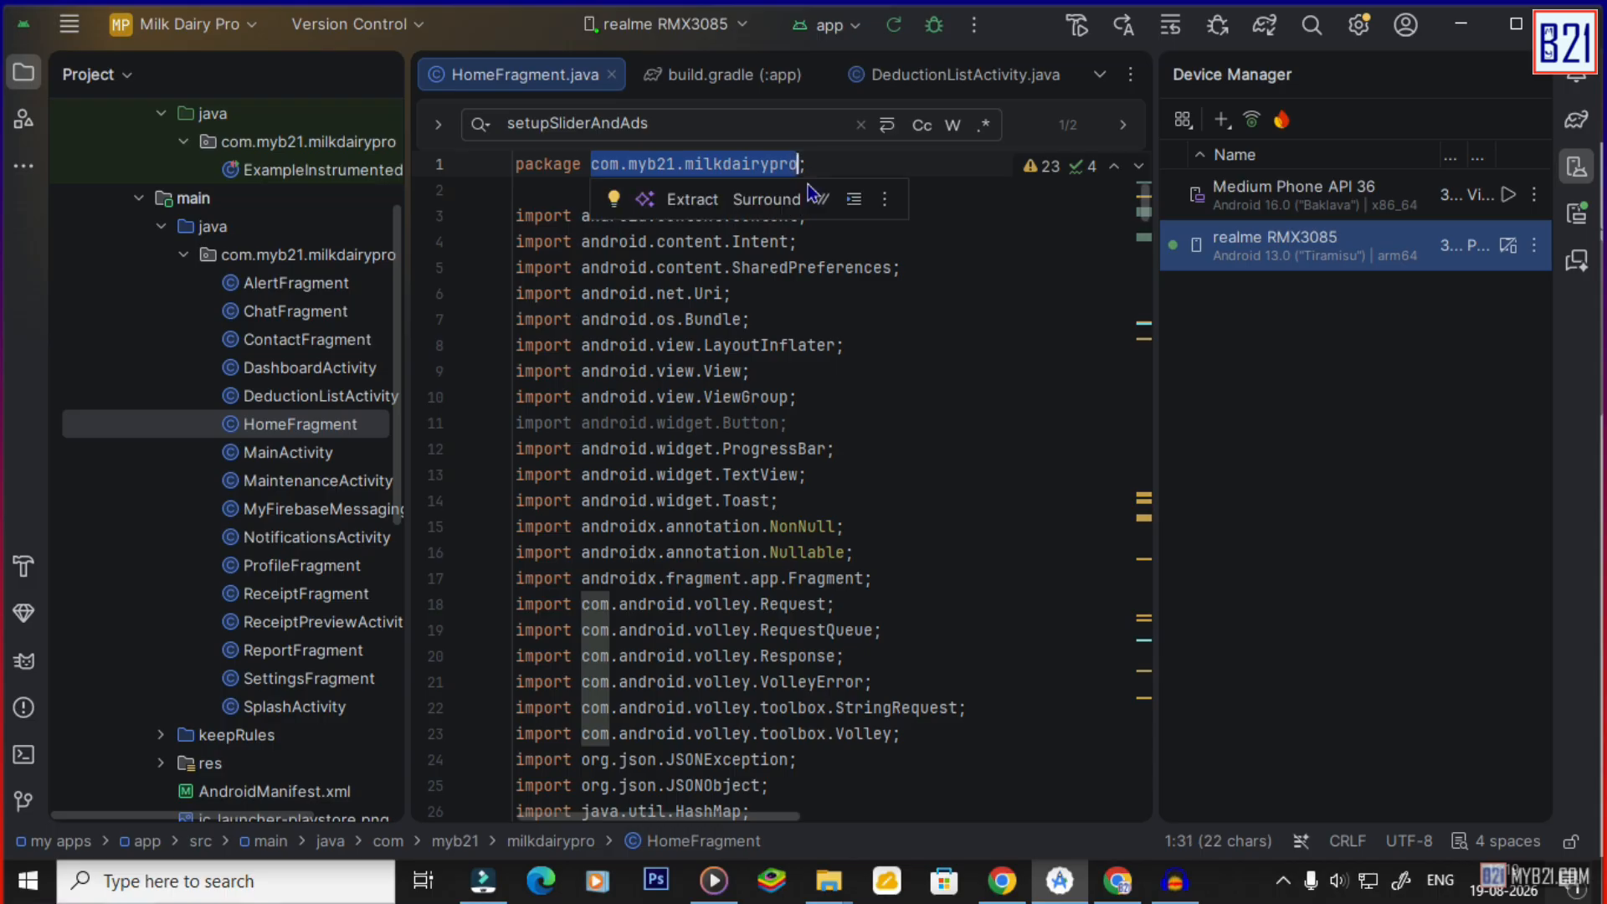
click(1115, 882)
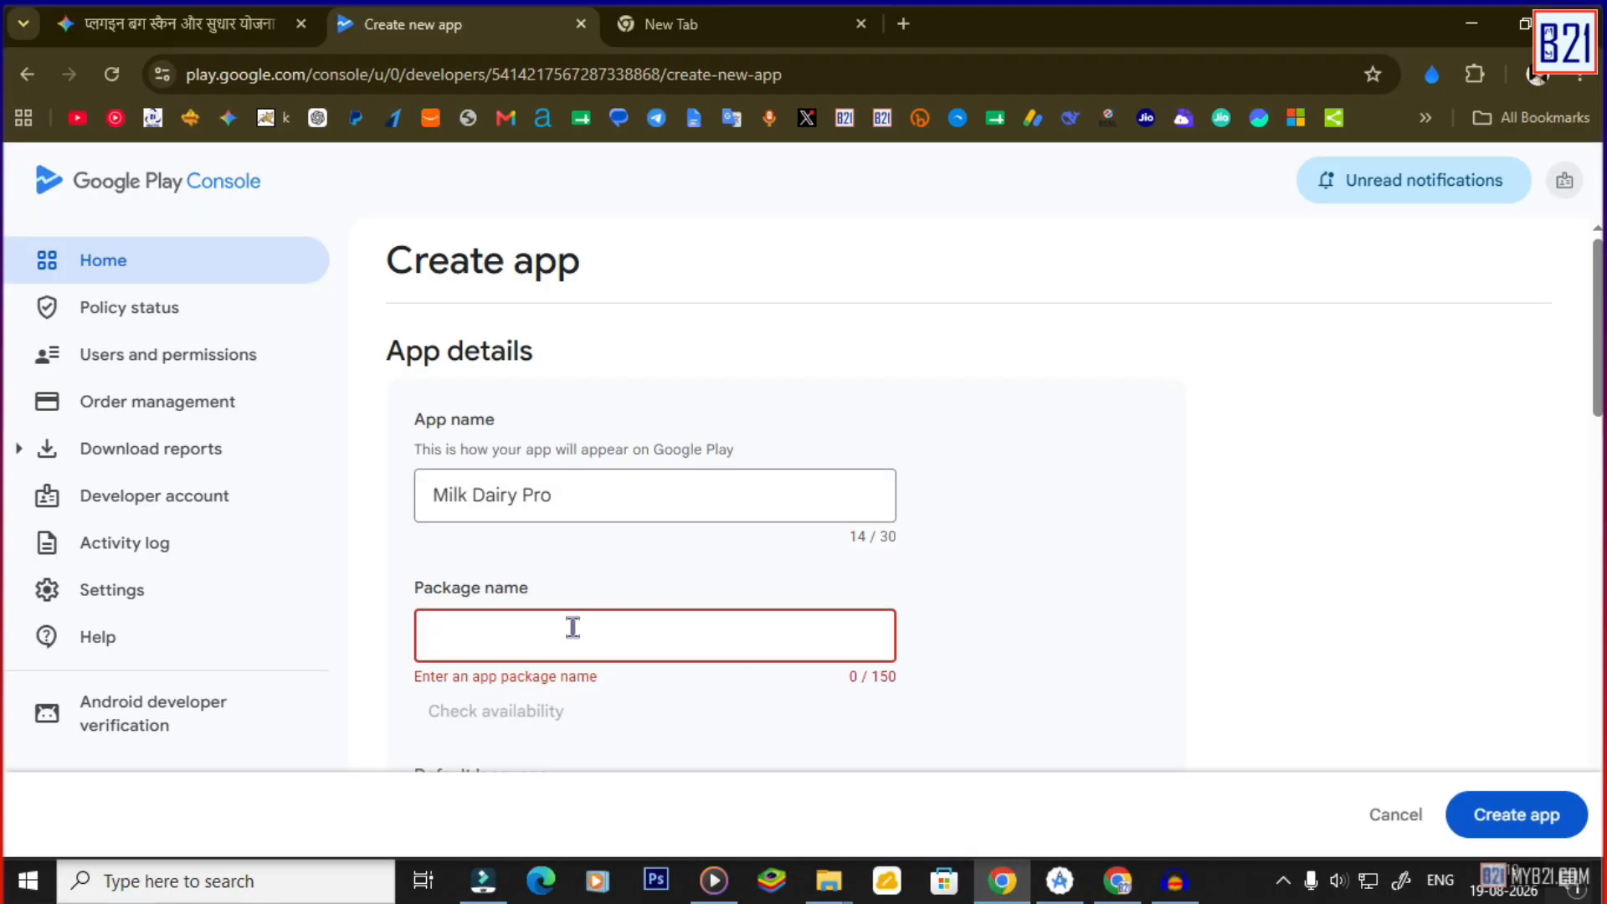
click(573, 627)
key(ctrl+v)
Check the package name's availability and select it for editing.
scroll(911, 667, down, 1)
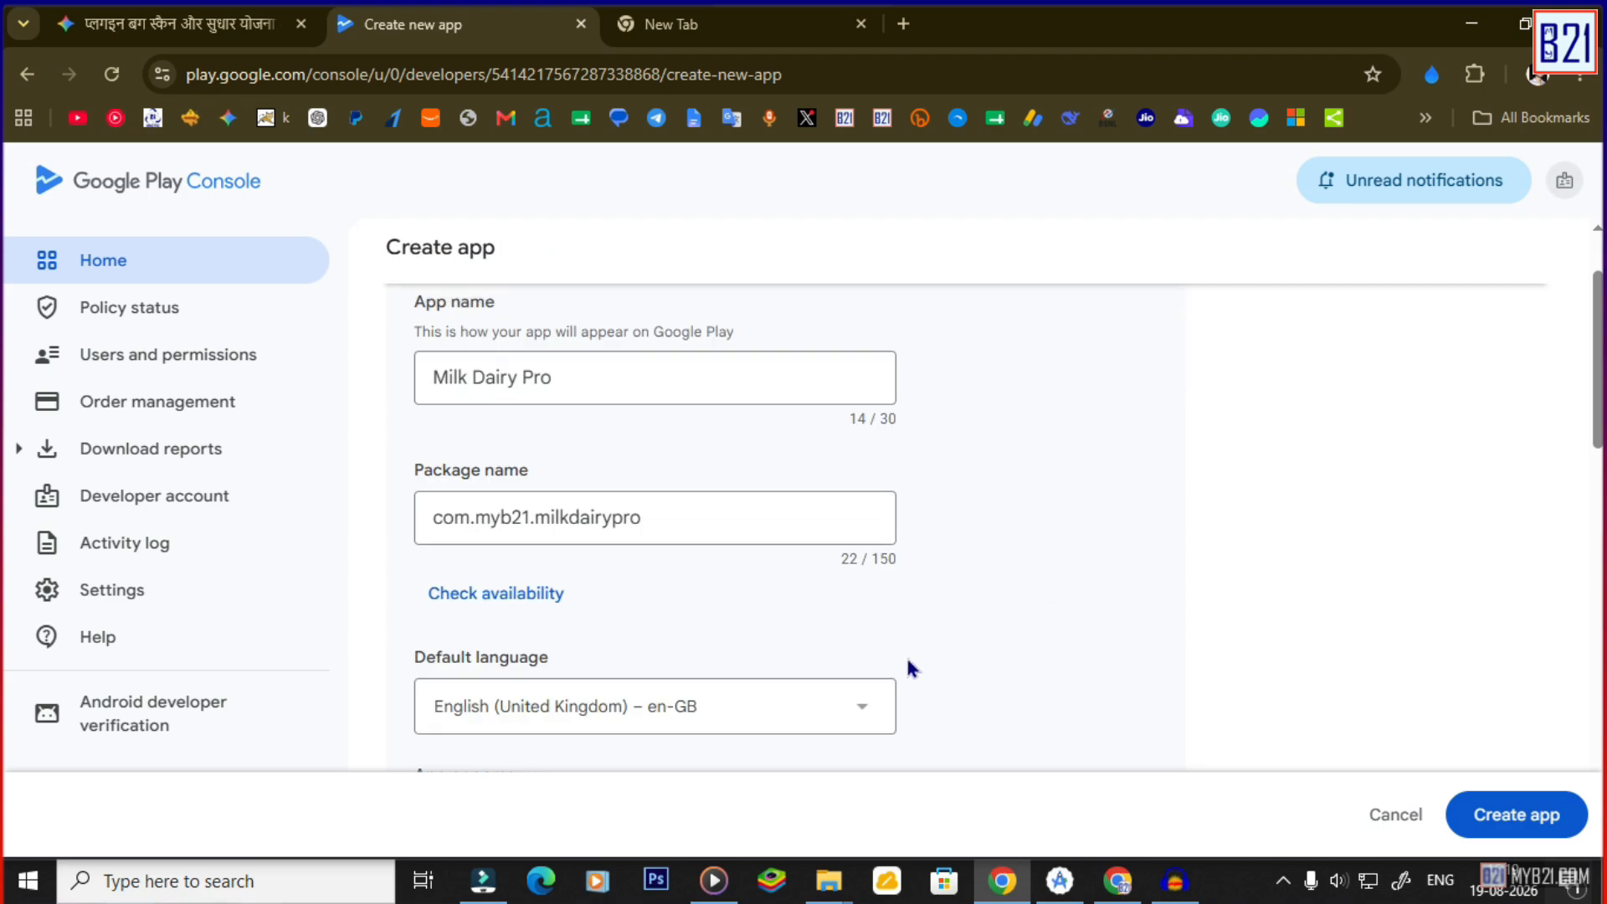
click(530, 591)
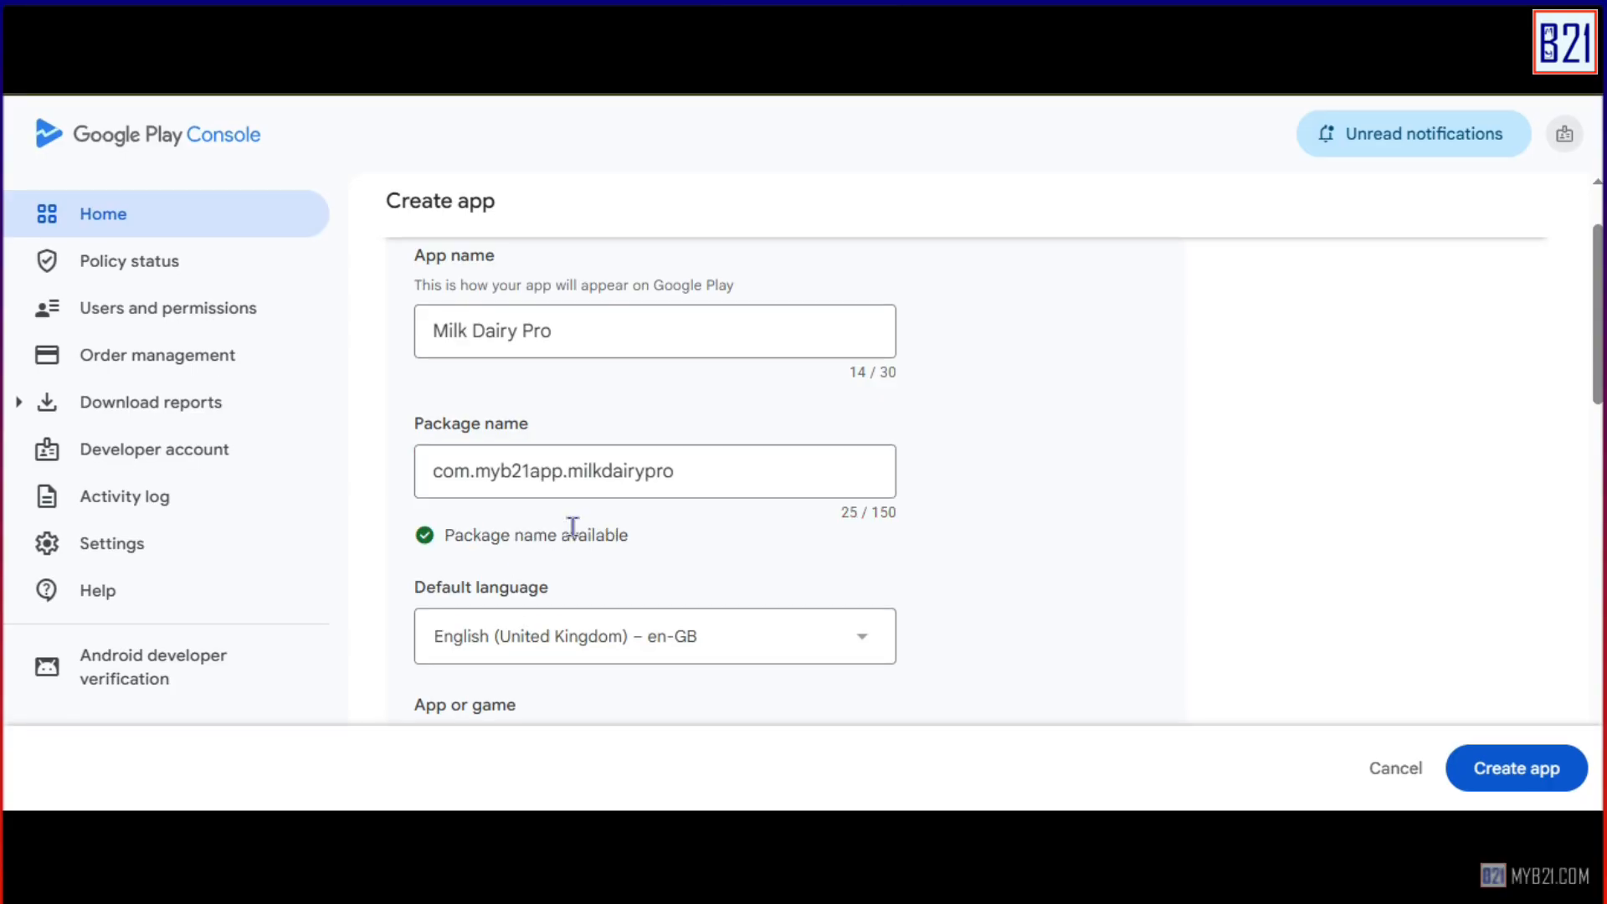
click(688, 479)
drag(688, 478, 418, 479)
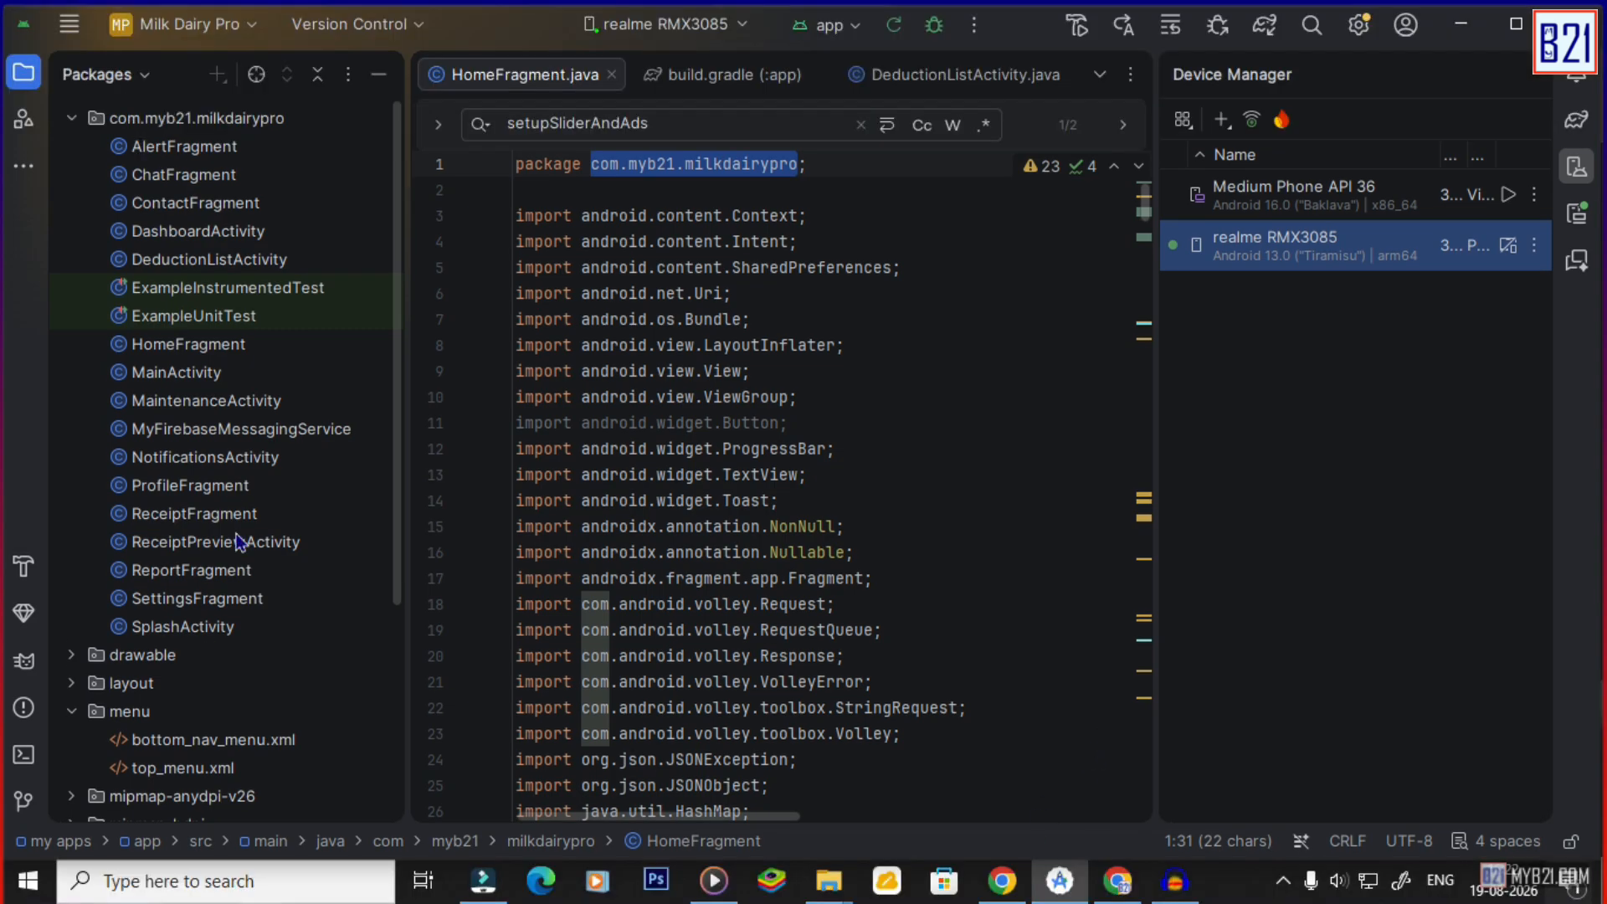
Append 'app' to the applicationId in build.gradle (:app) and sync Gradle.
scroll(249, 536, down, 4)
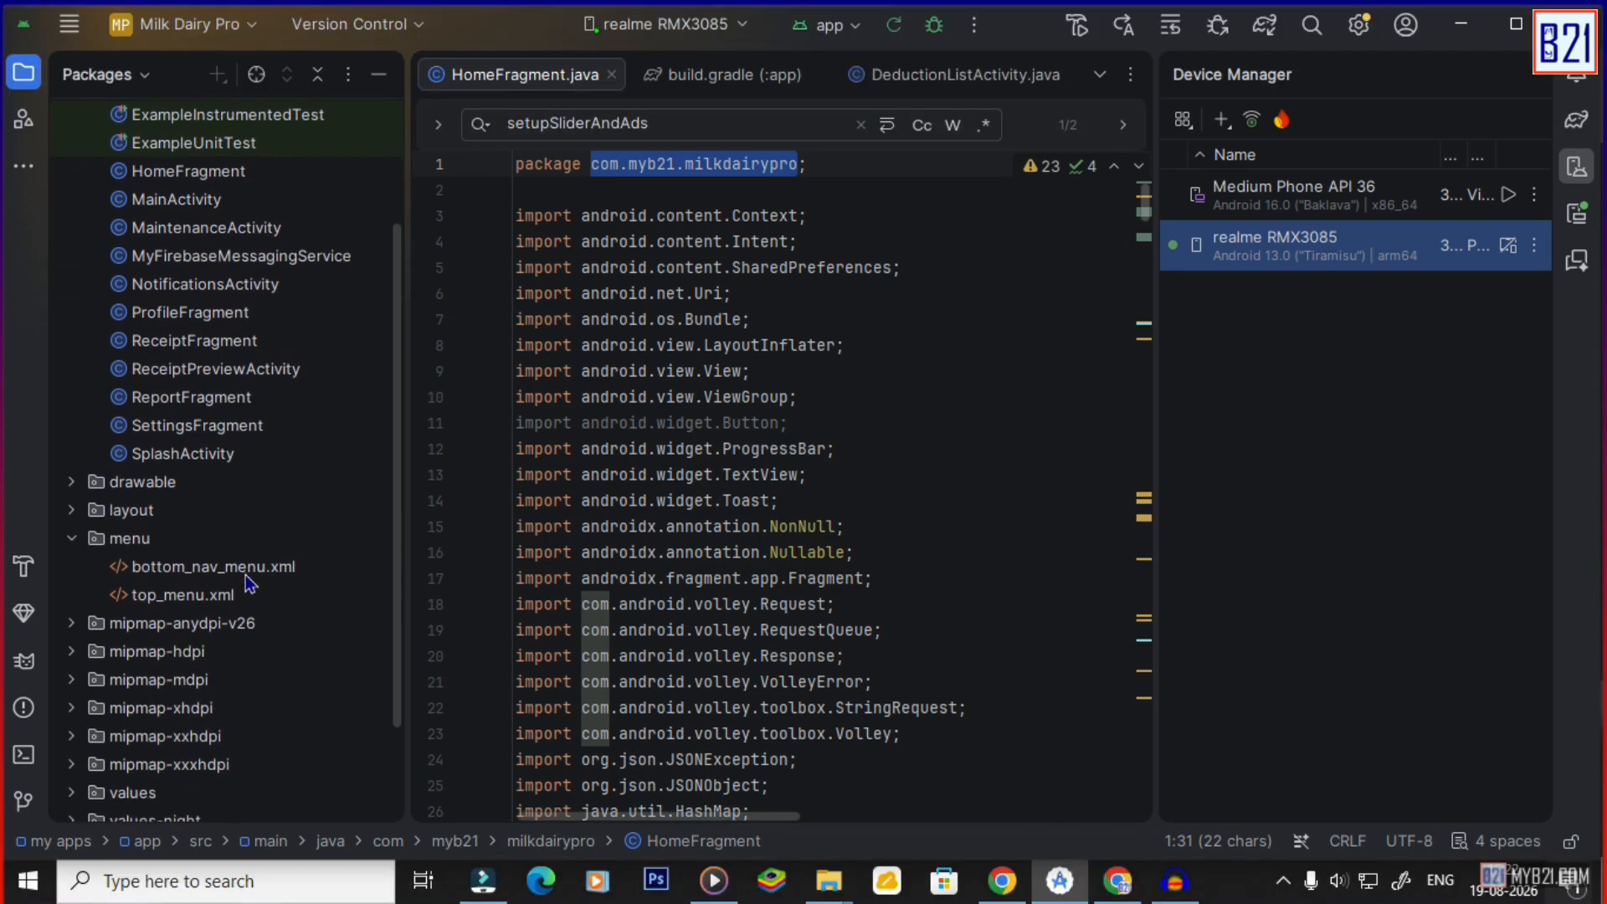
scroll(235, 527, up, 4)
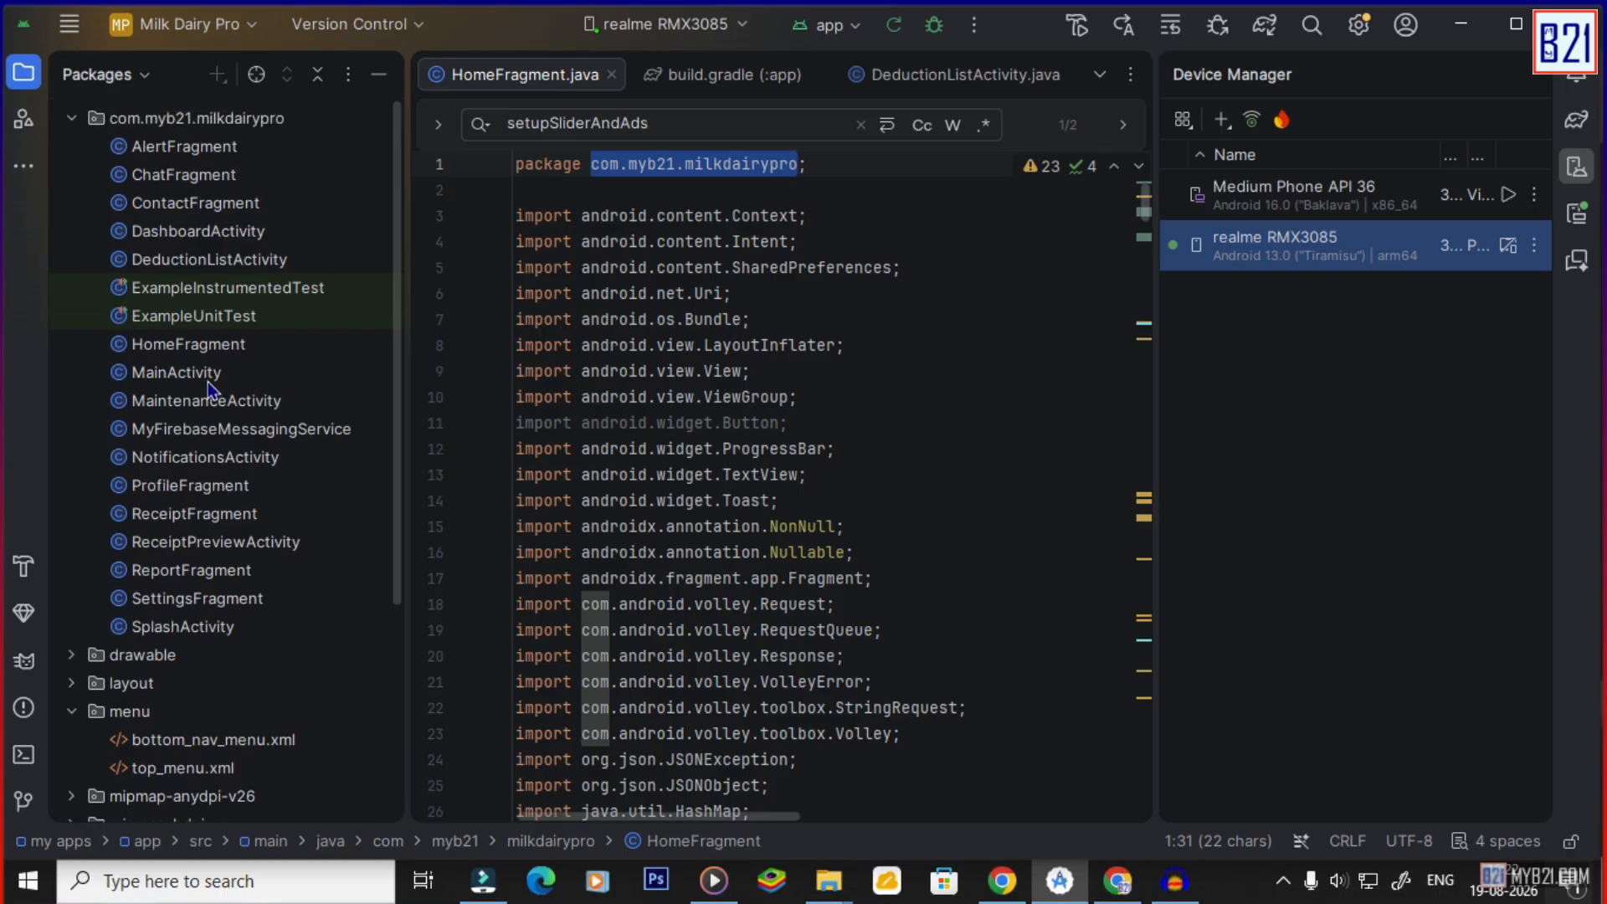
scroll(211, 385, down, 3)
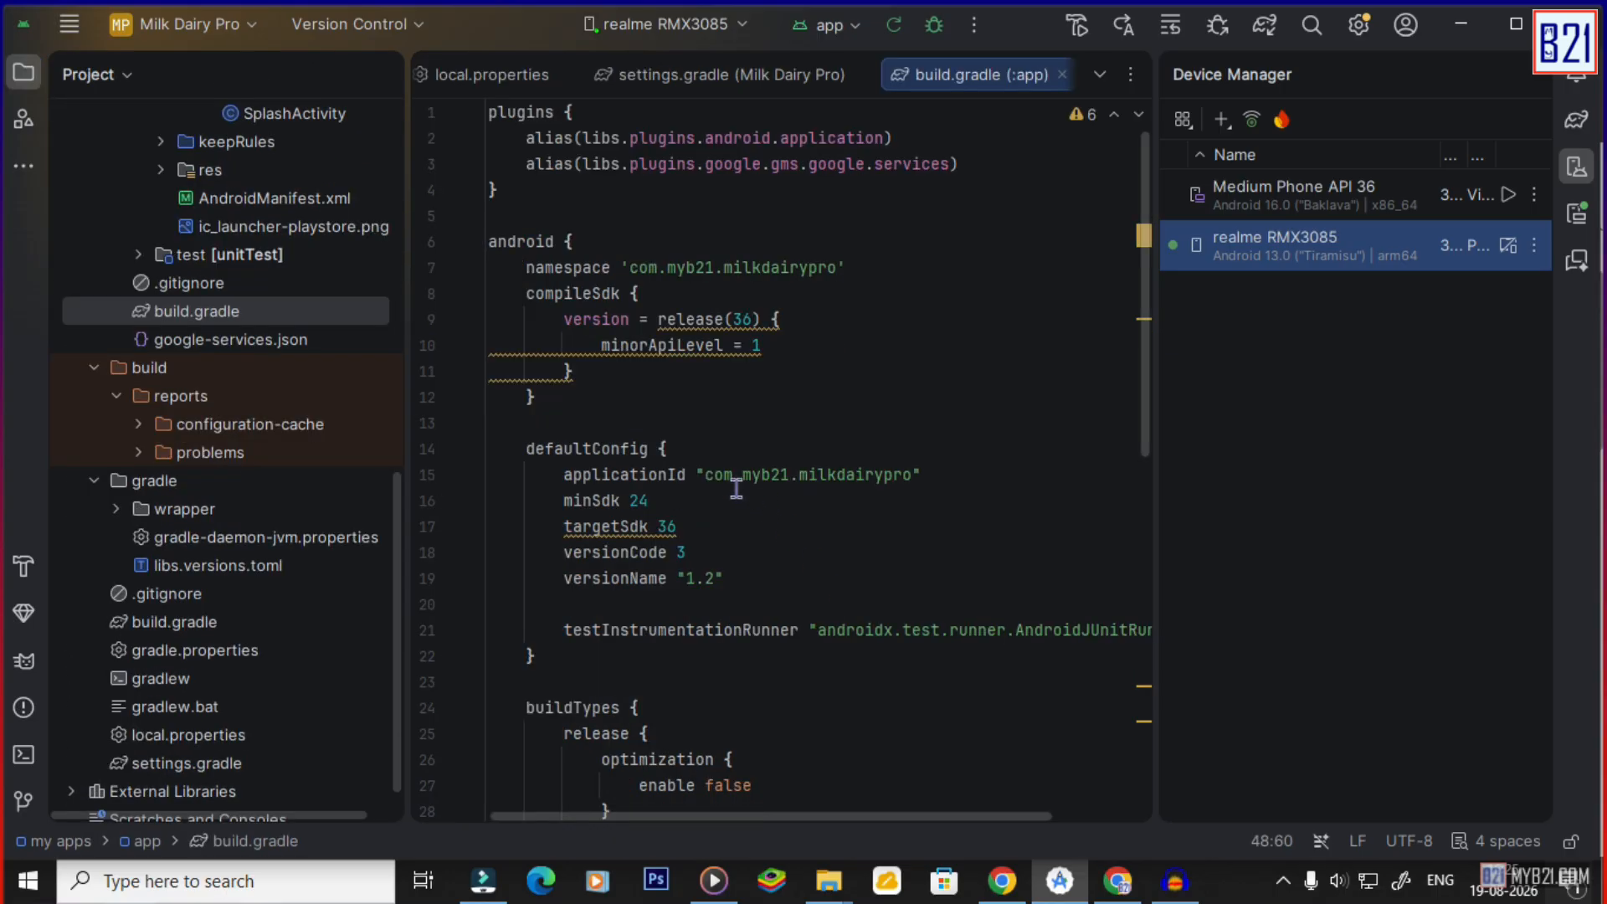
drag(703, 476, 912, 475)
key(Right)
text(app)
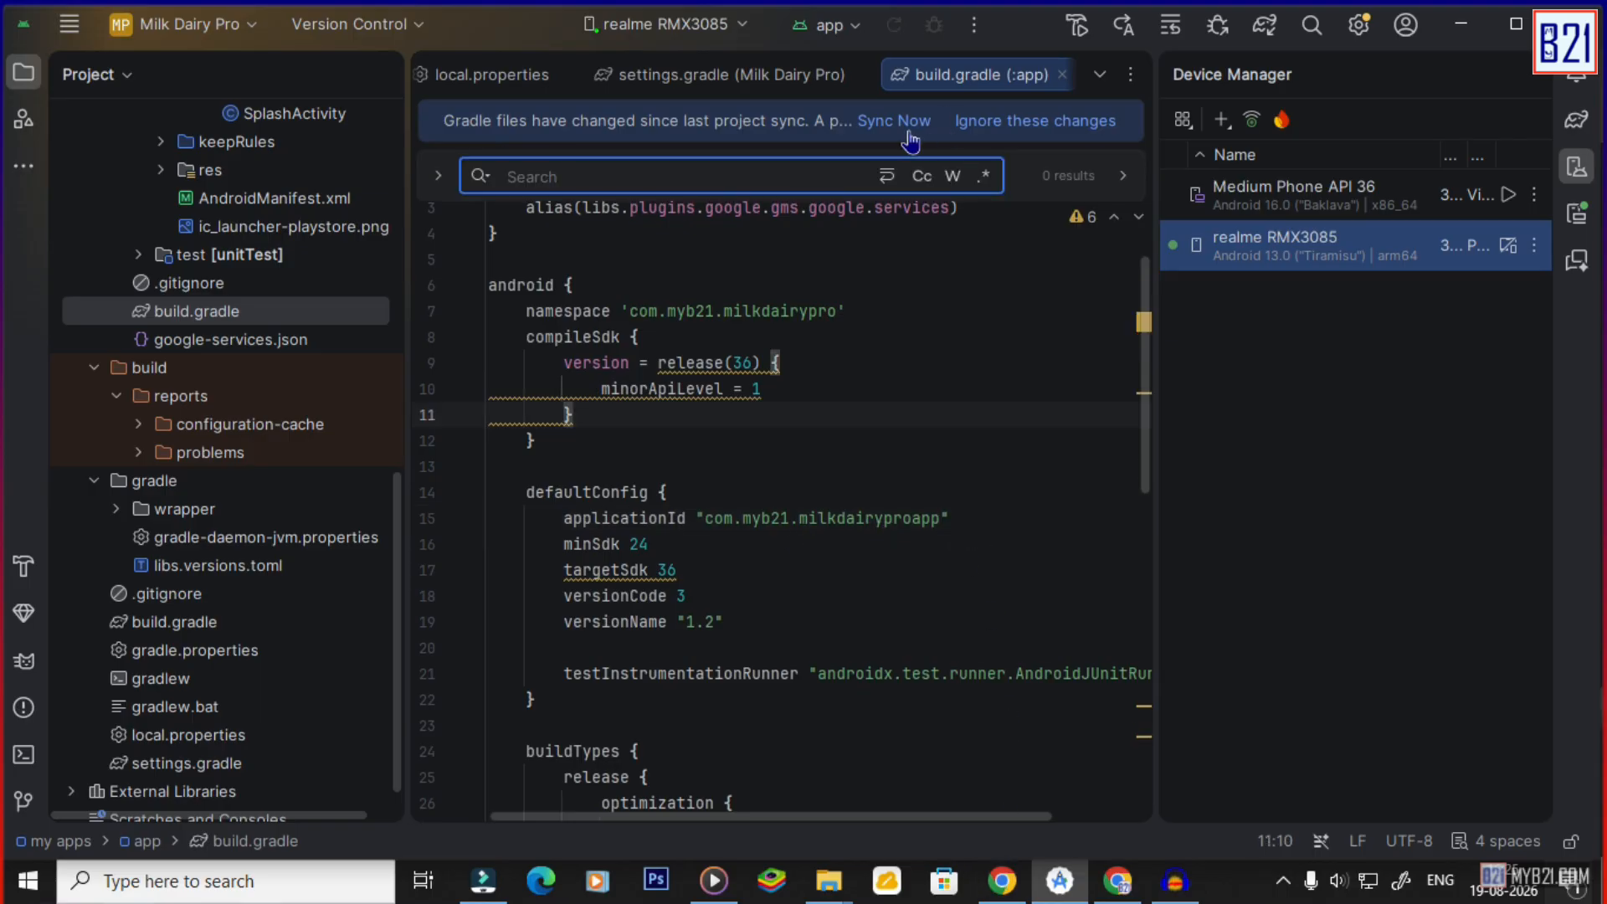
click(880, 129)
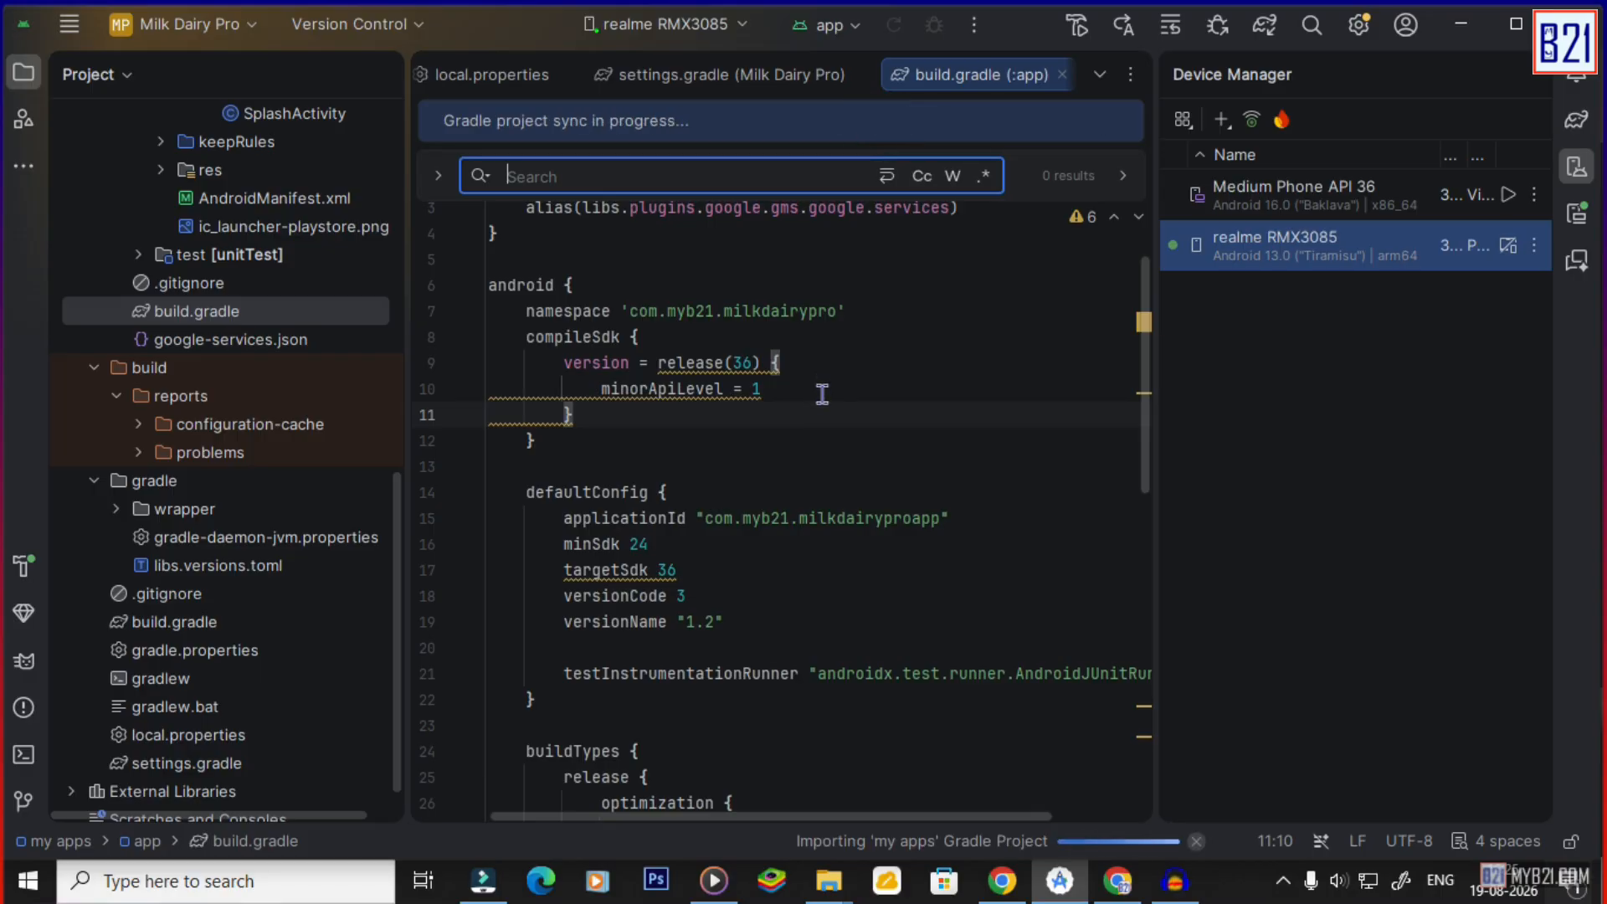
Change the namespace to com.myb21.milkdairyproapp and sync Gradle again.
double_click(837, 310)
text(milkdairyproapp)
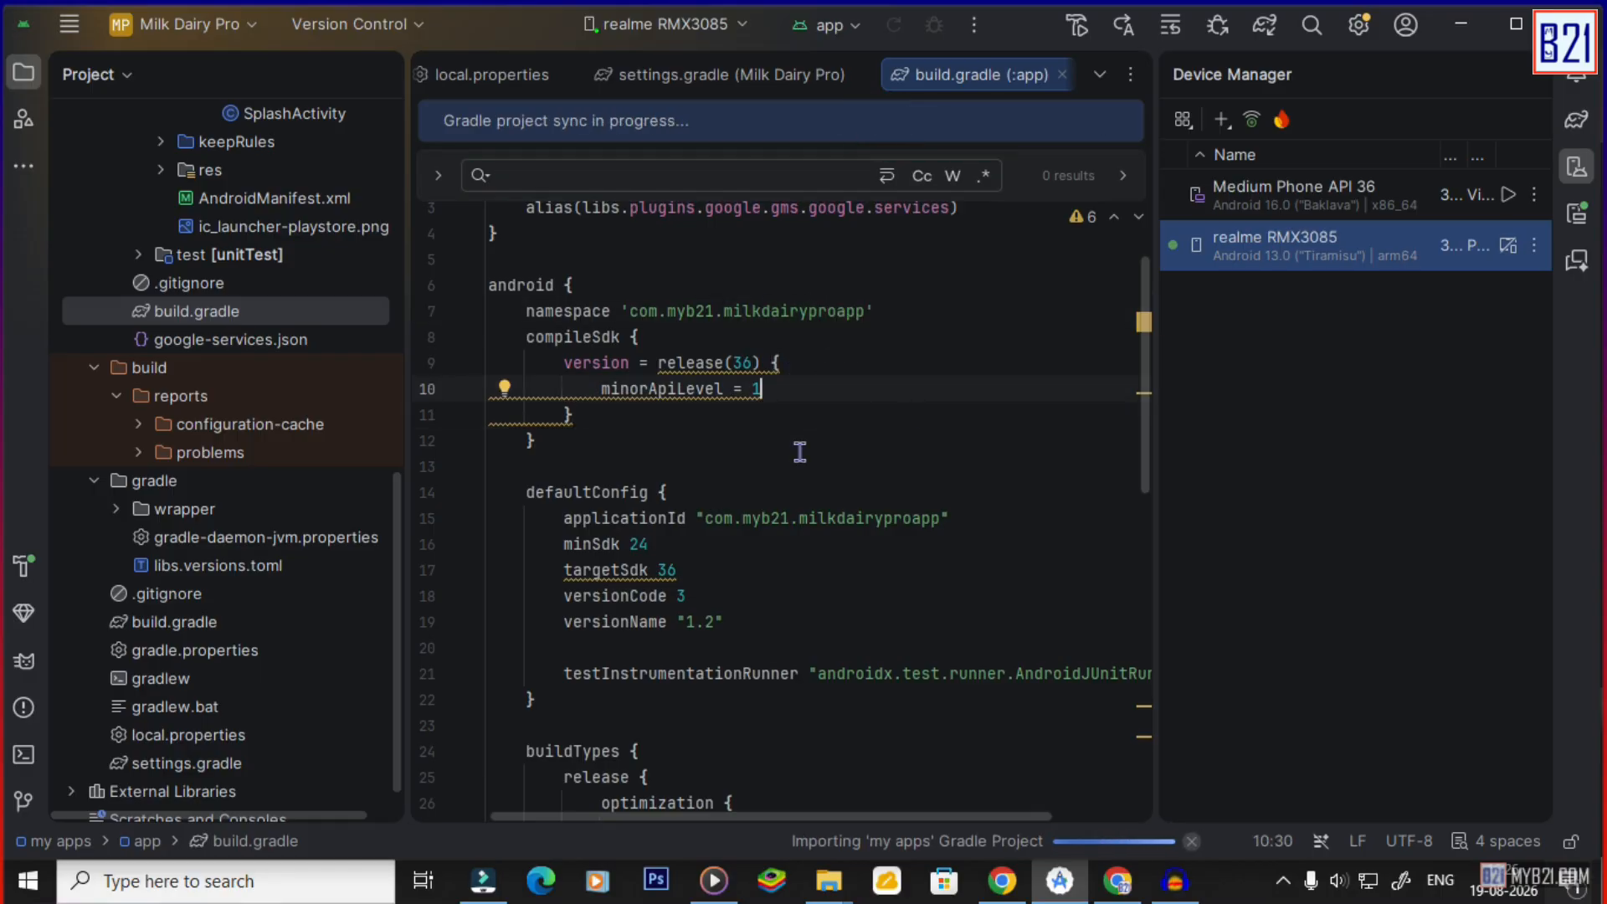
click(799, 444)
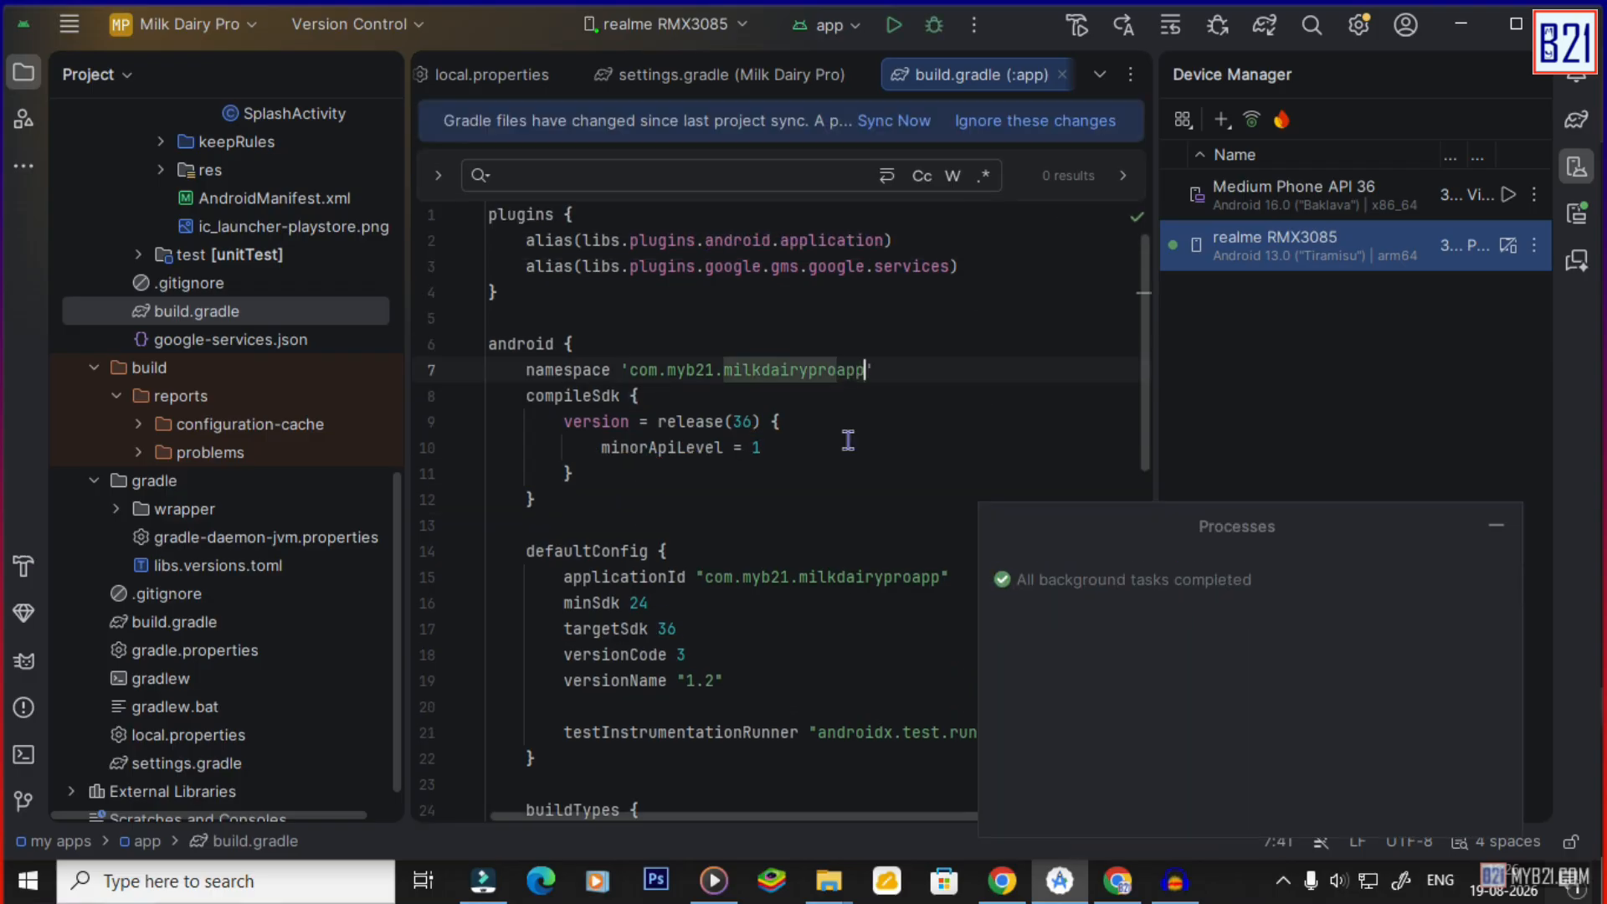
click(846, 444)
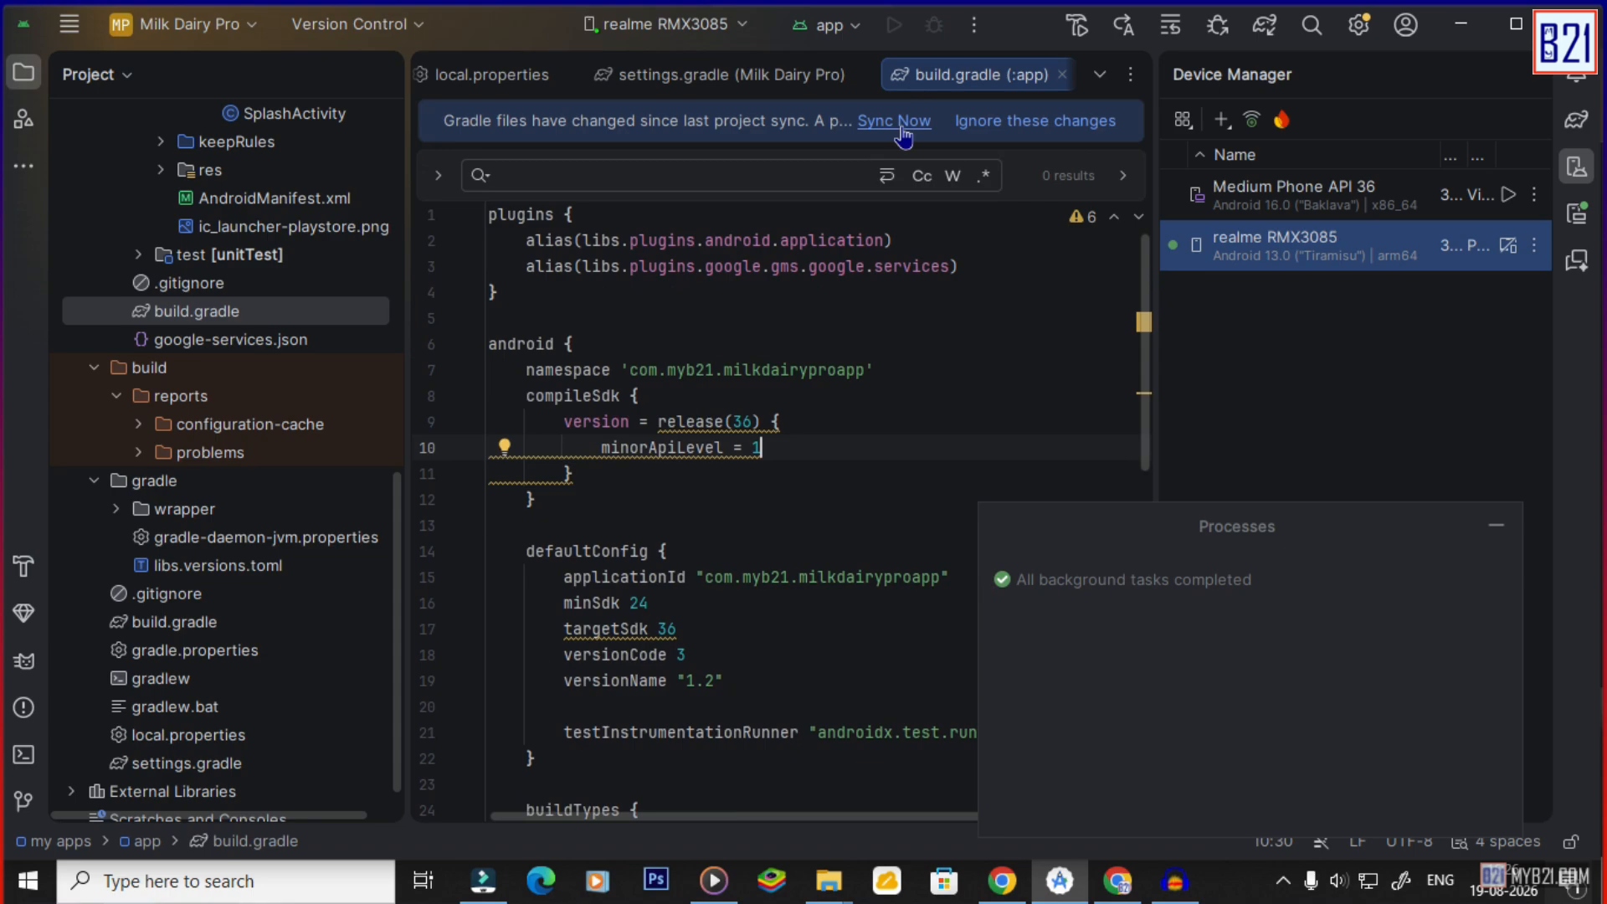
click(889, 122)
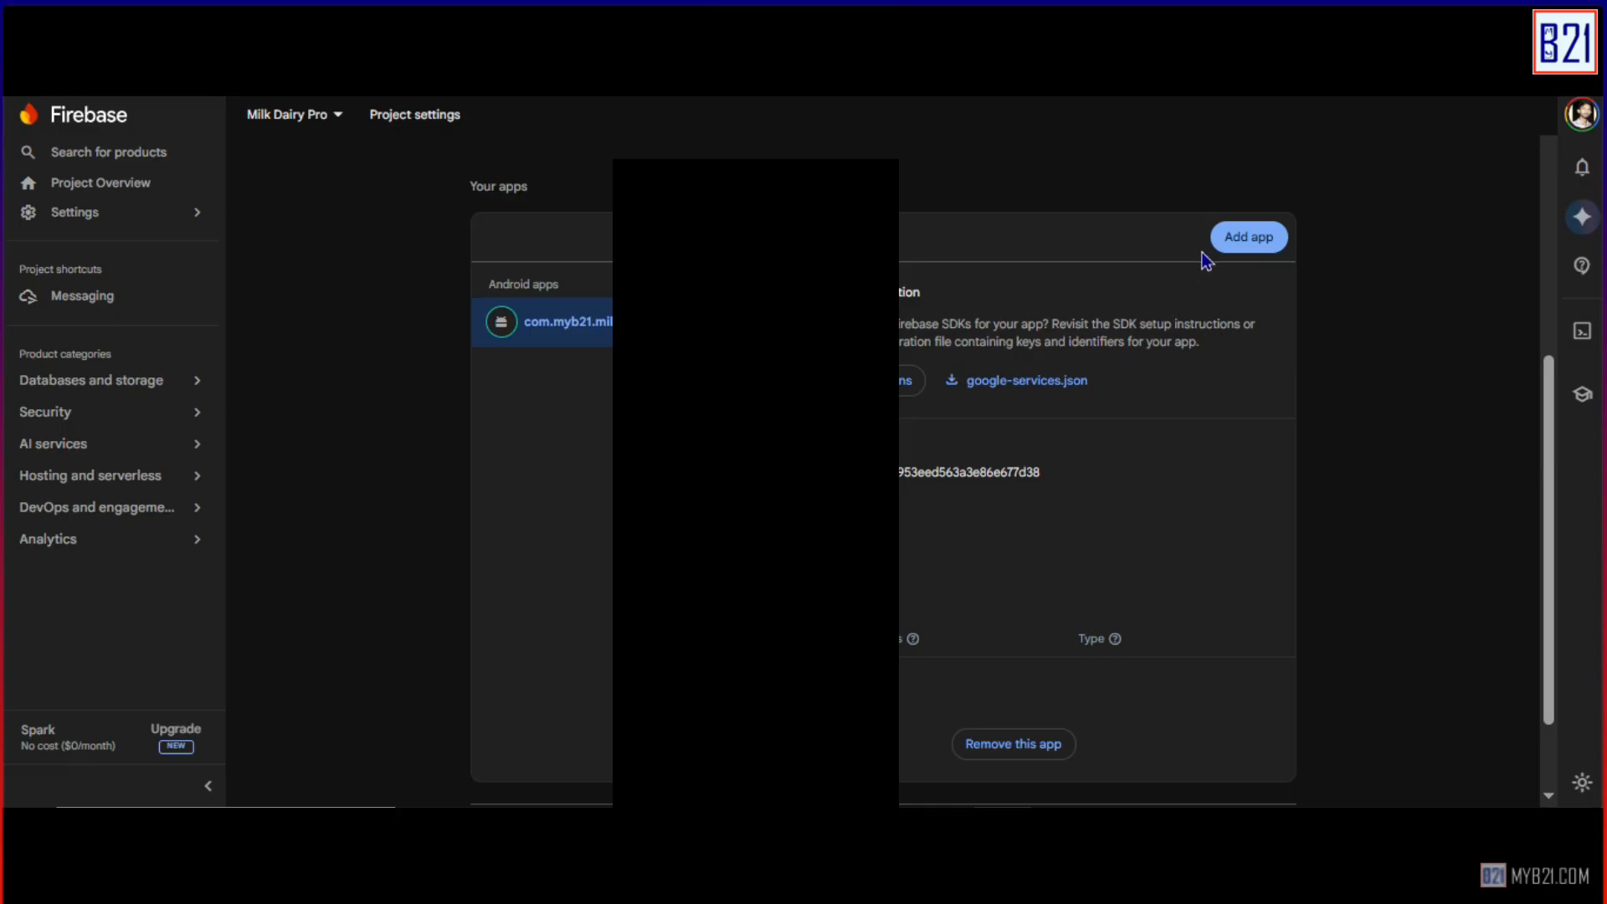
Add an Android app to the Firebase project with package name com.myb21.milkdairyproapp.
click(1234, 234)
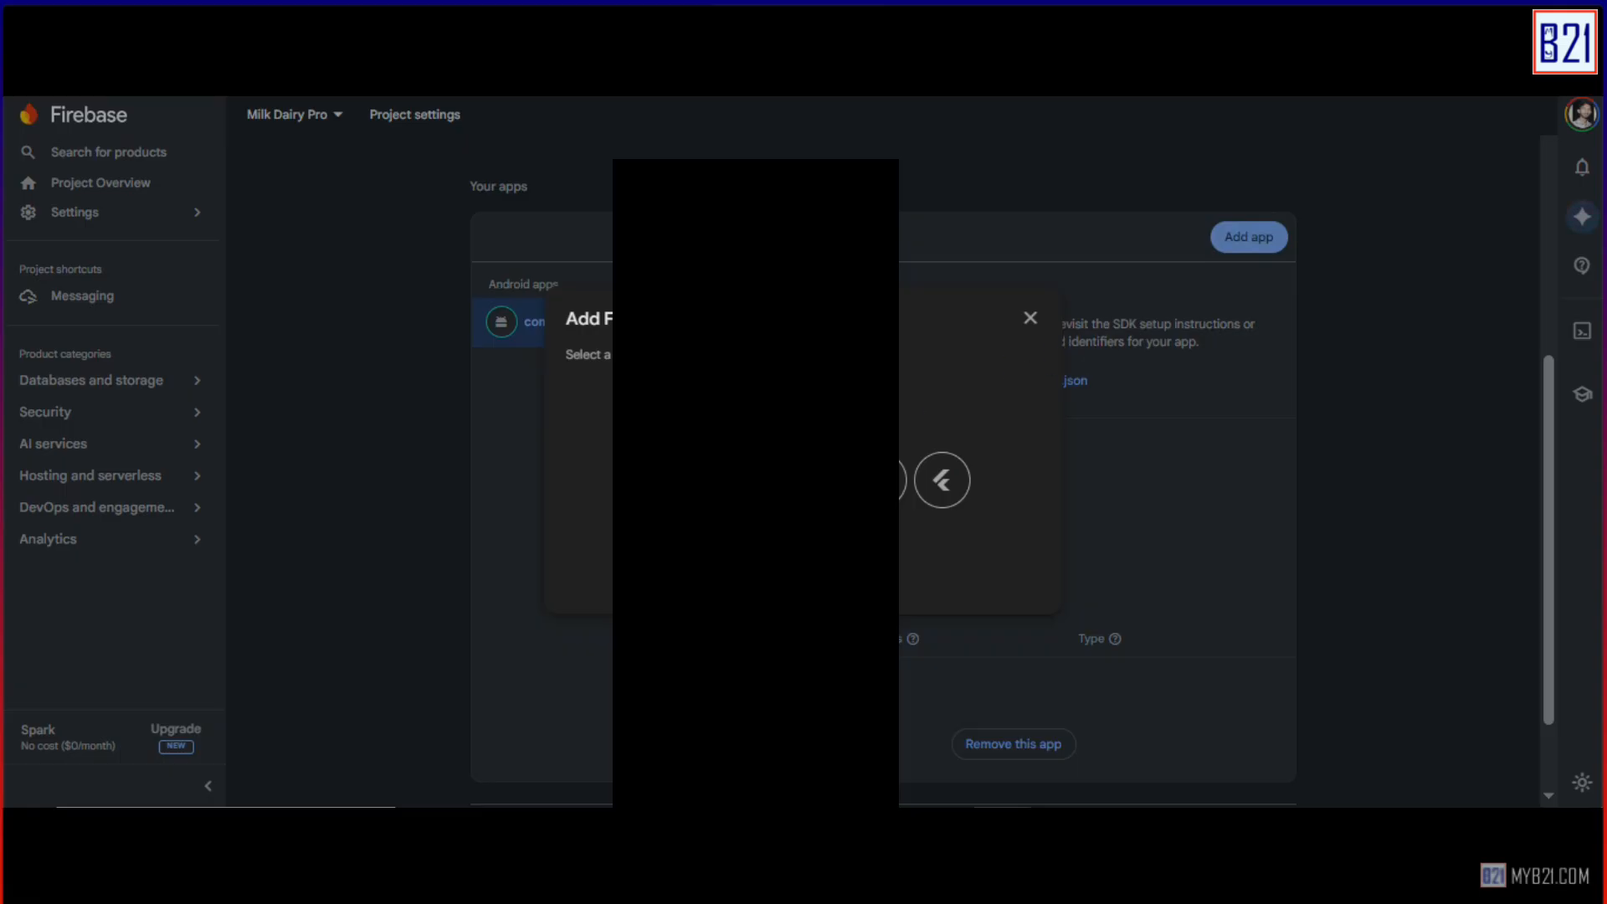
click(740, 481)
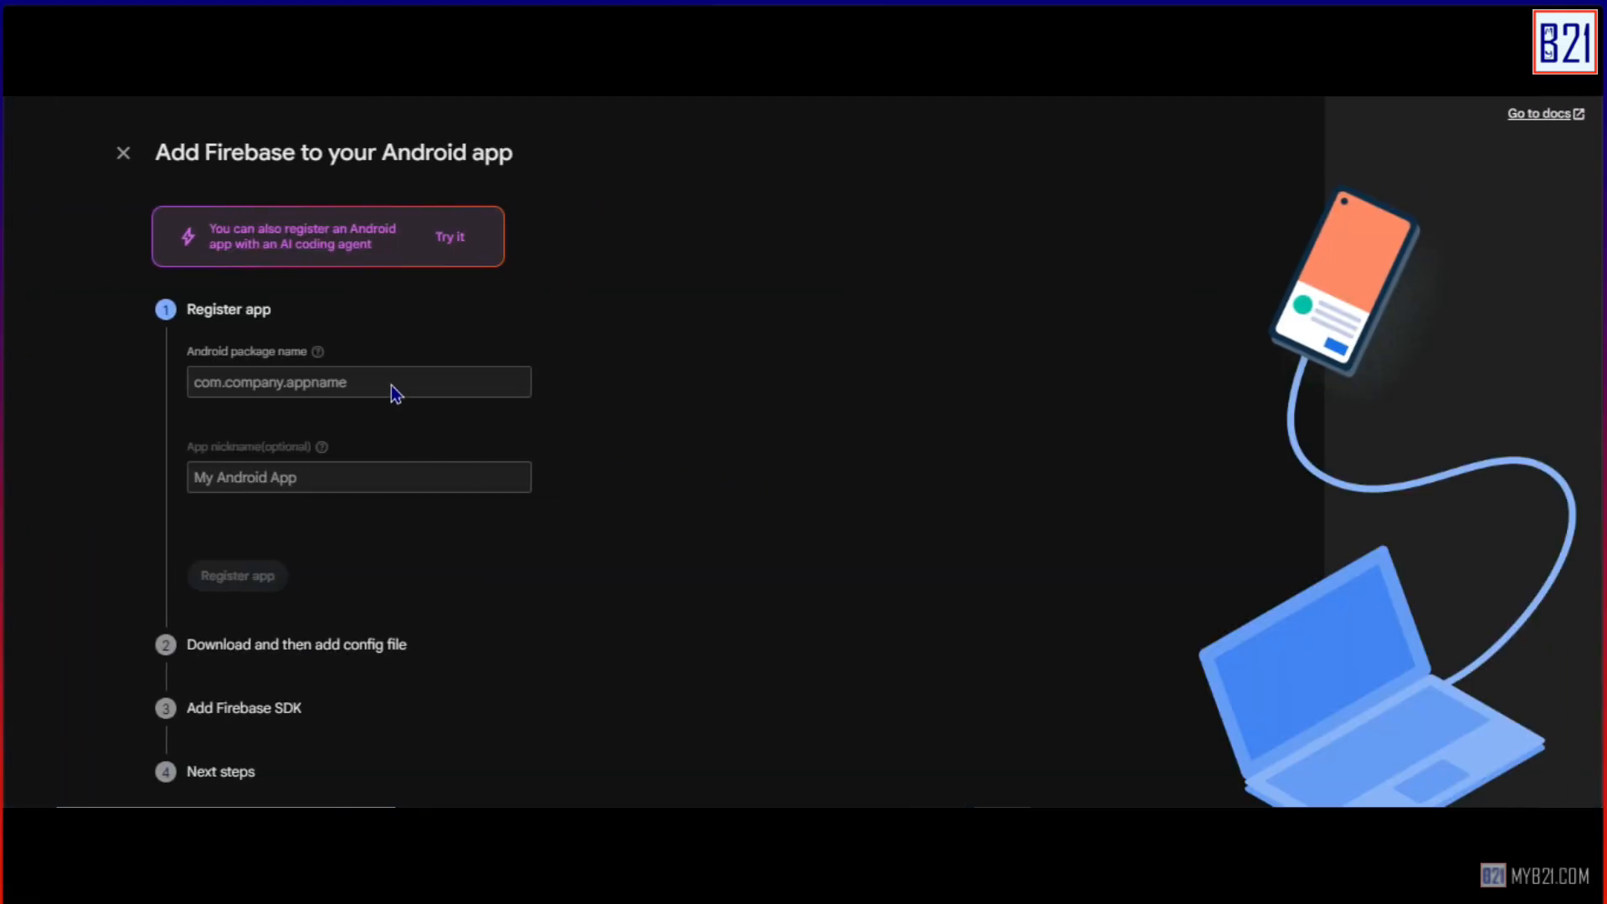
click(392, 385)
click(384, 393)
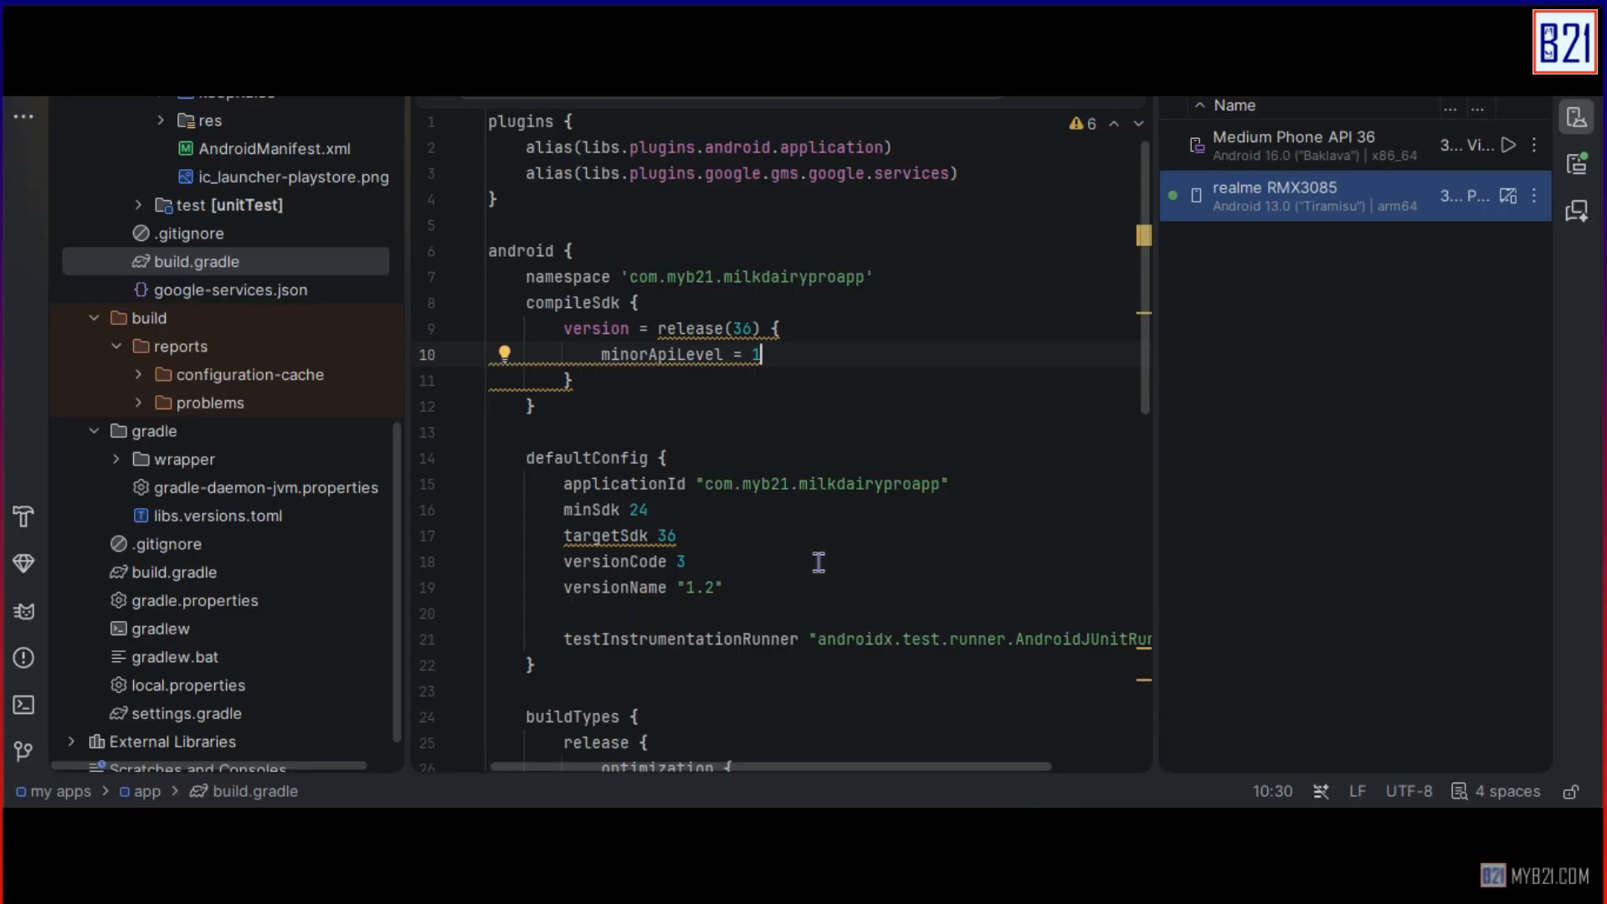
drag(629, 276, 864, 279)
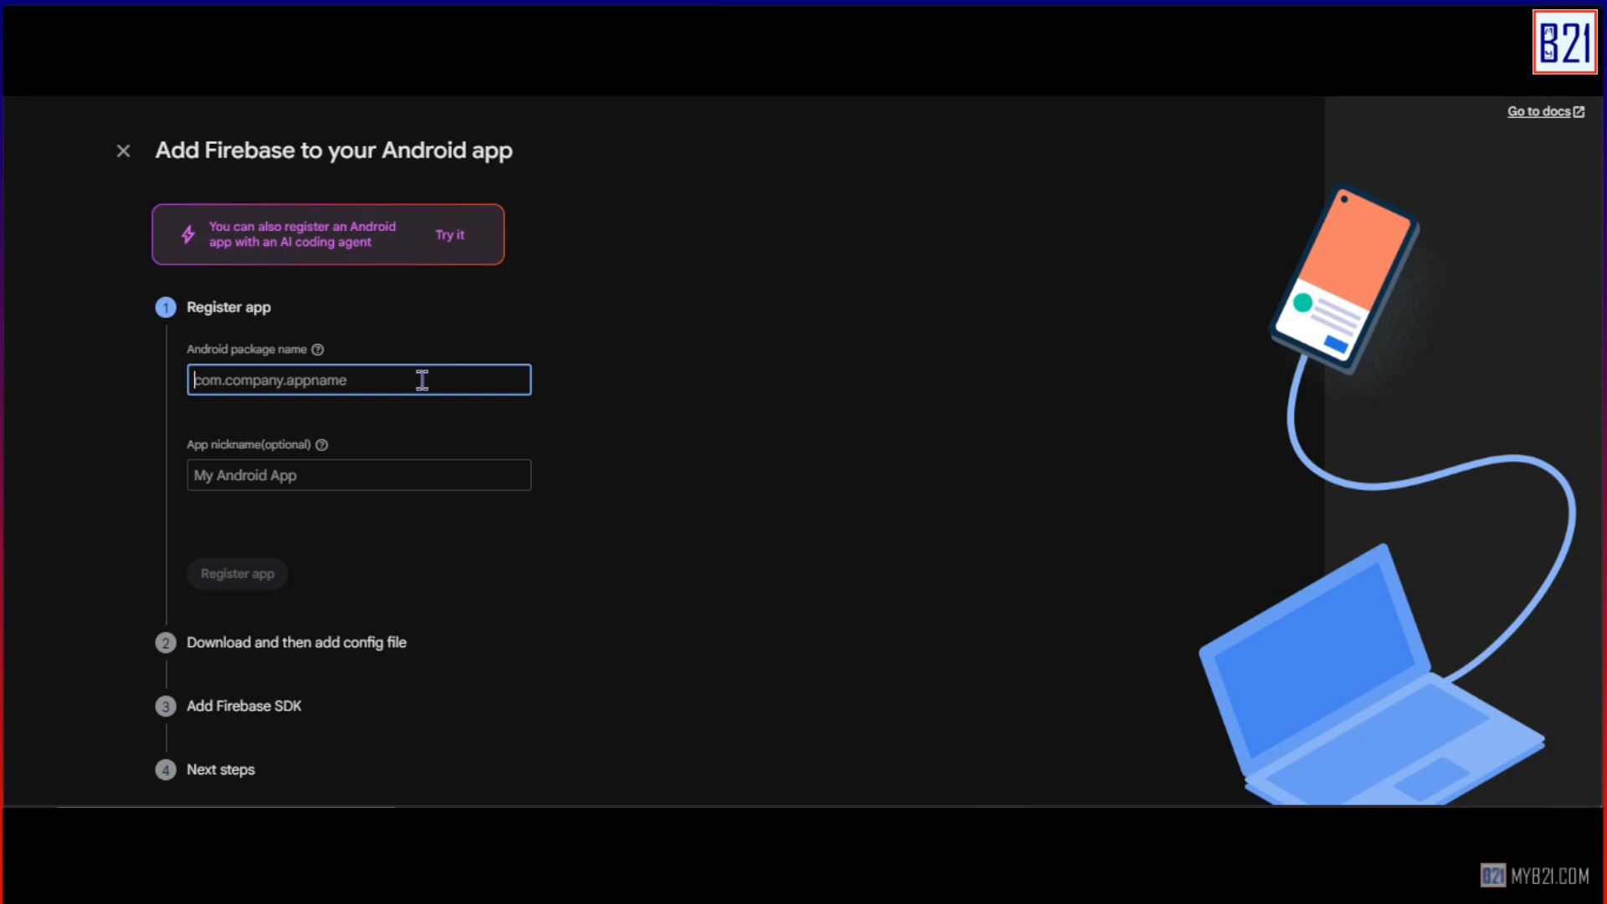
text(com.myb21.milkdairyproapp)
Give it the nickname Milk Dairy Pro, register it, and save google-services.json.
click(370, 485)
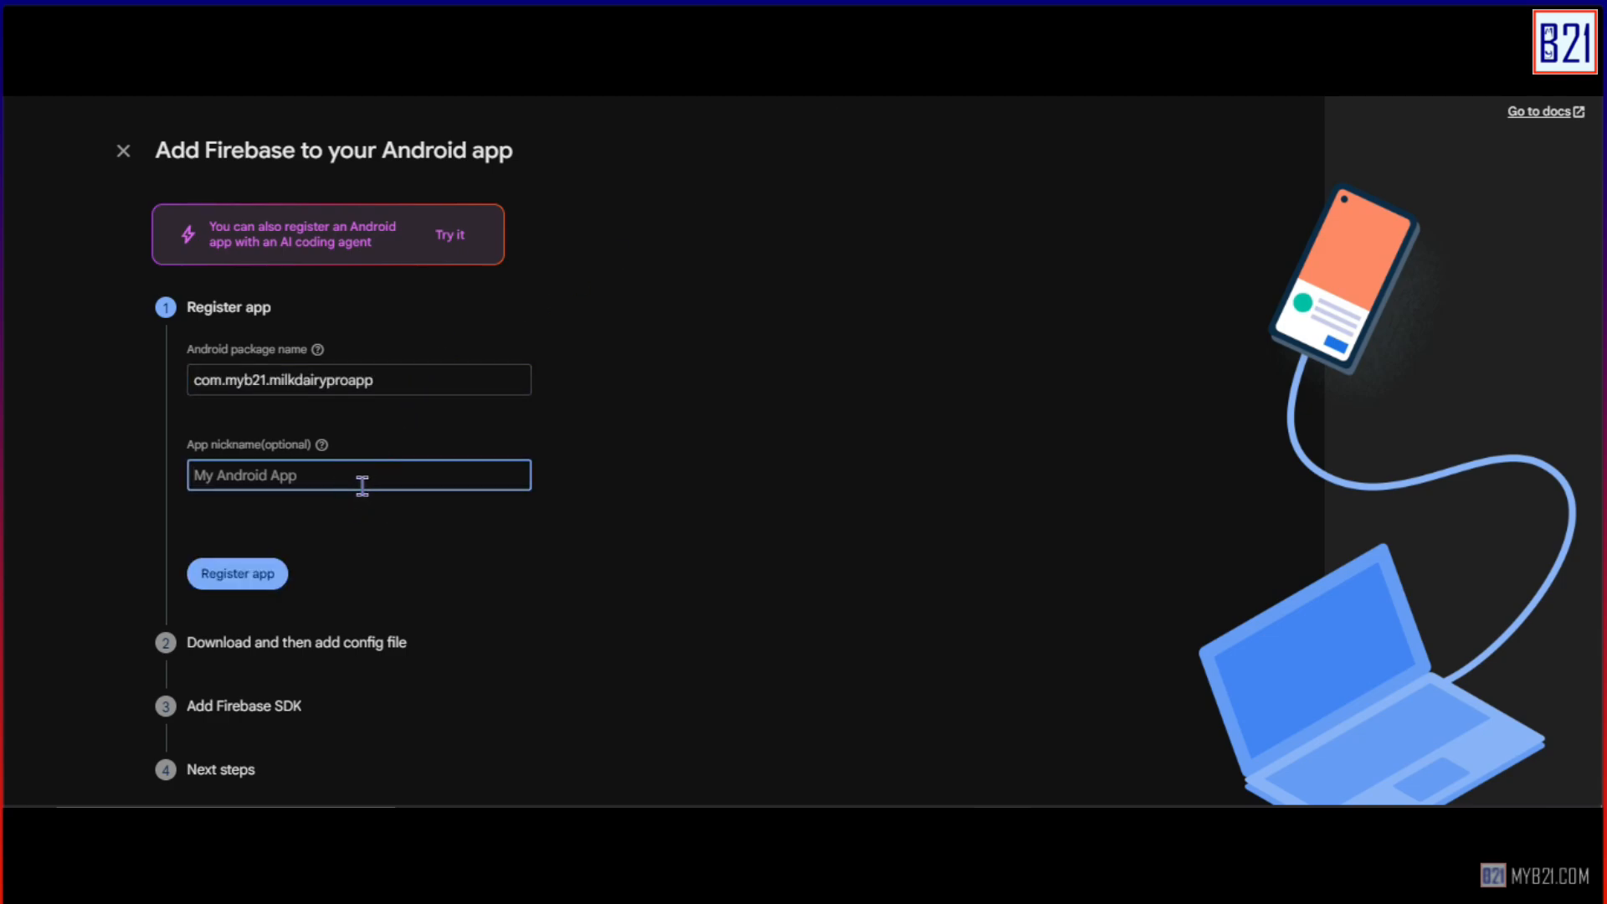
text(Milk Dairy Pro)
click(274, 574)
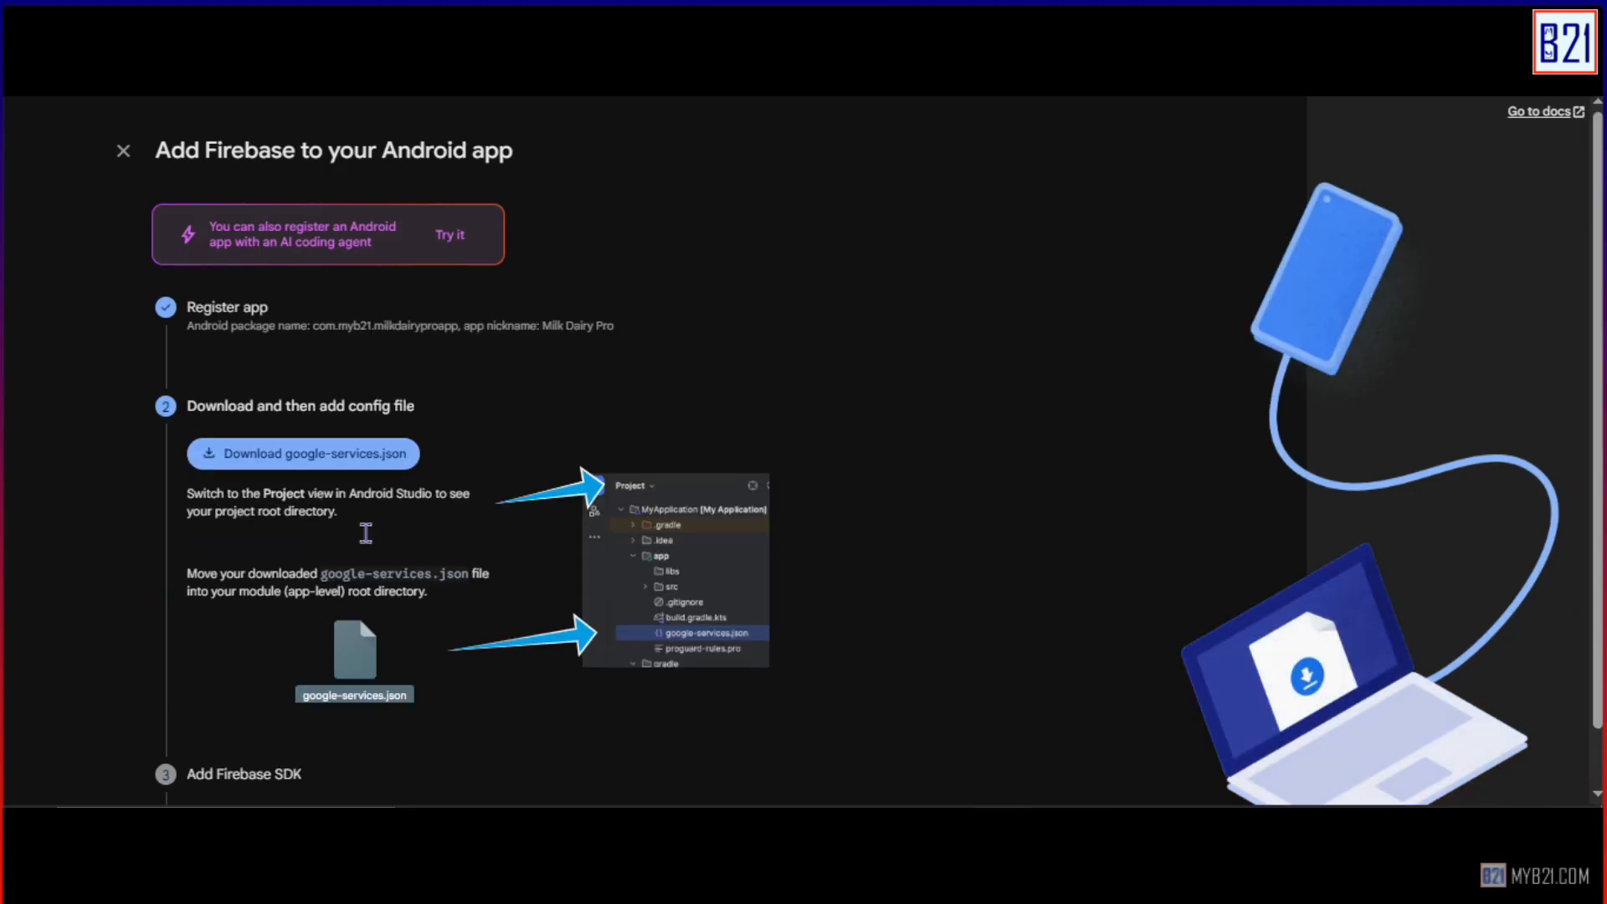
click(319, 431)
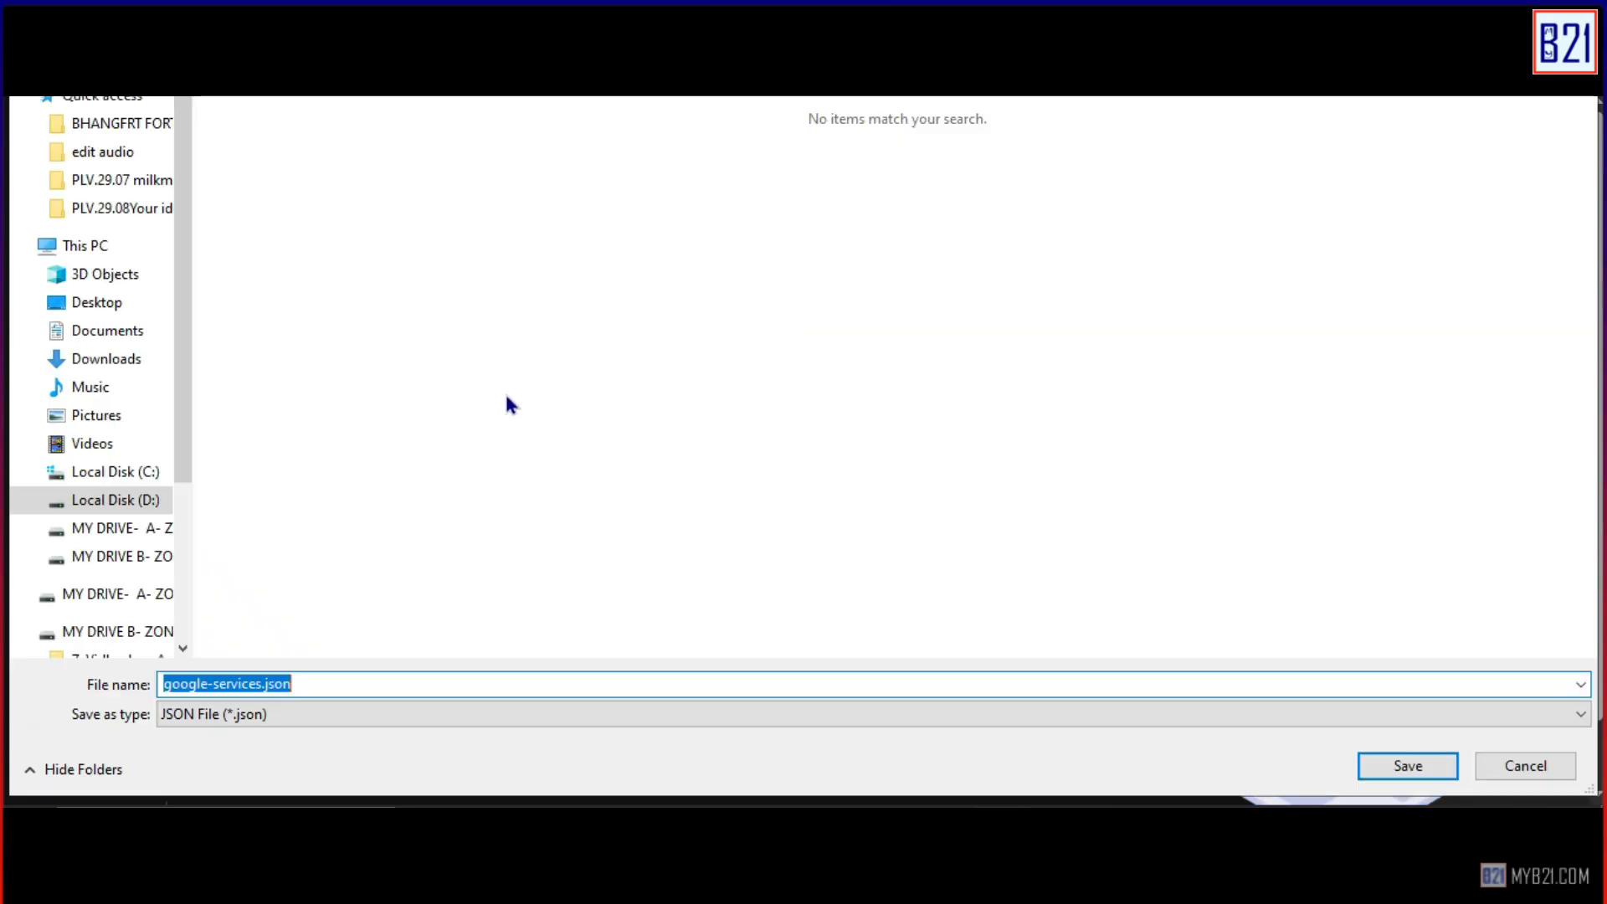
key(Return)
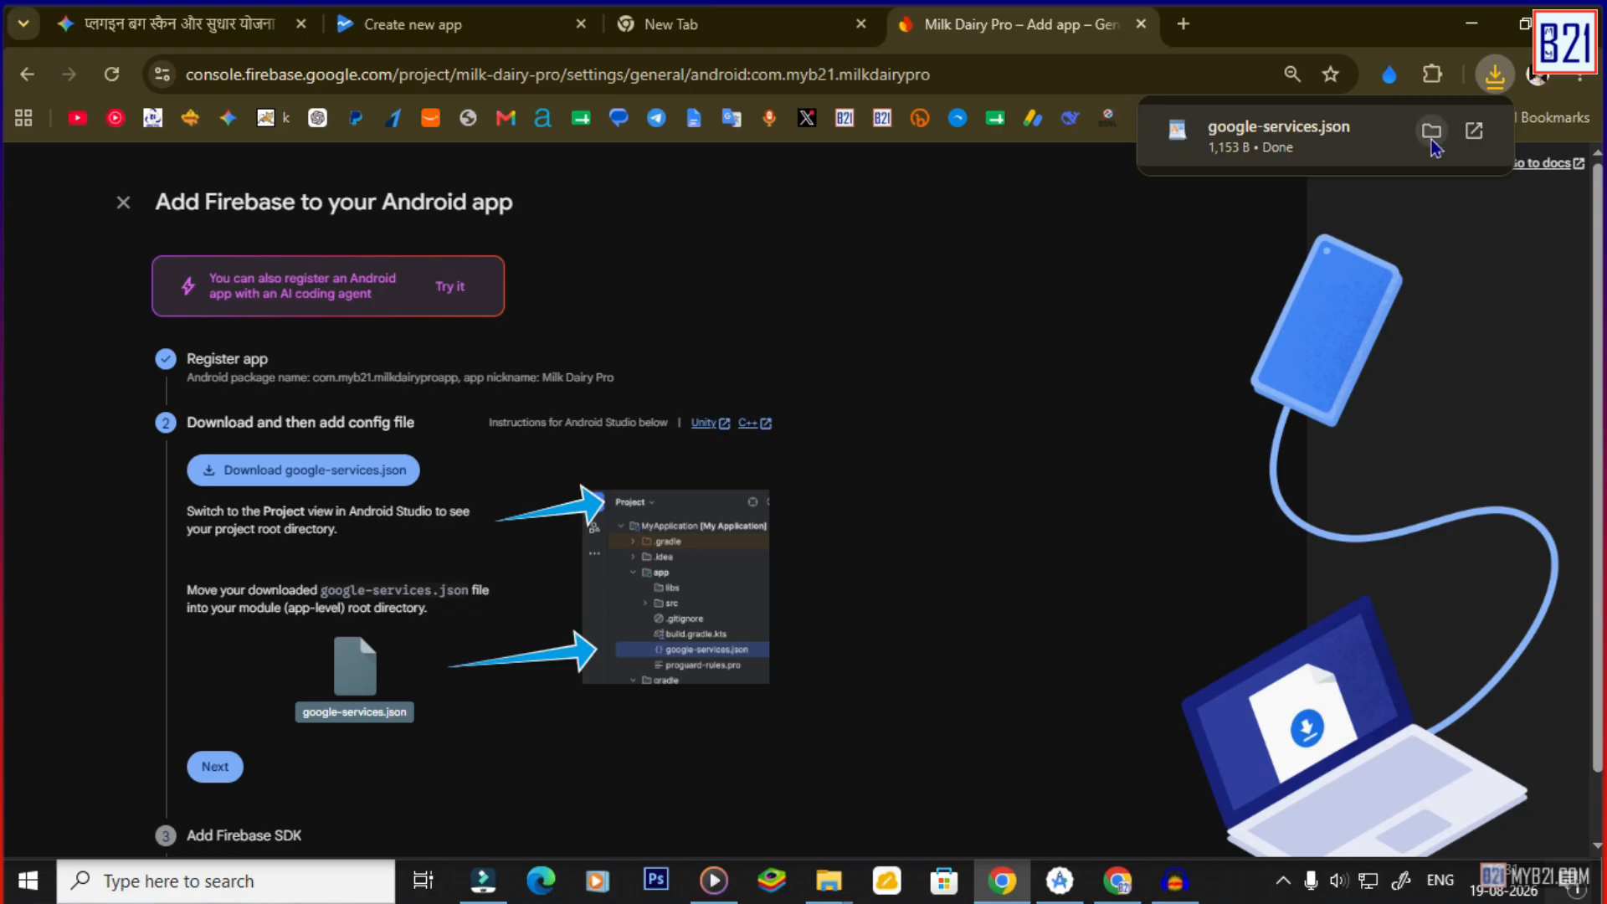
Open the downloaded google-services.json in WordPad and copy all of its JSON text.
click(1431, 131)
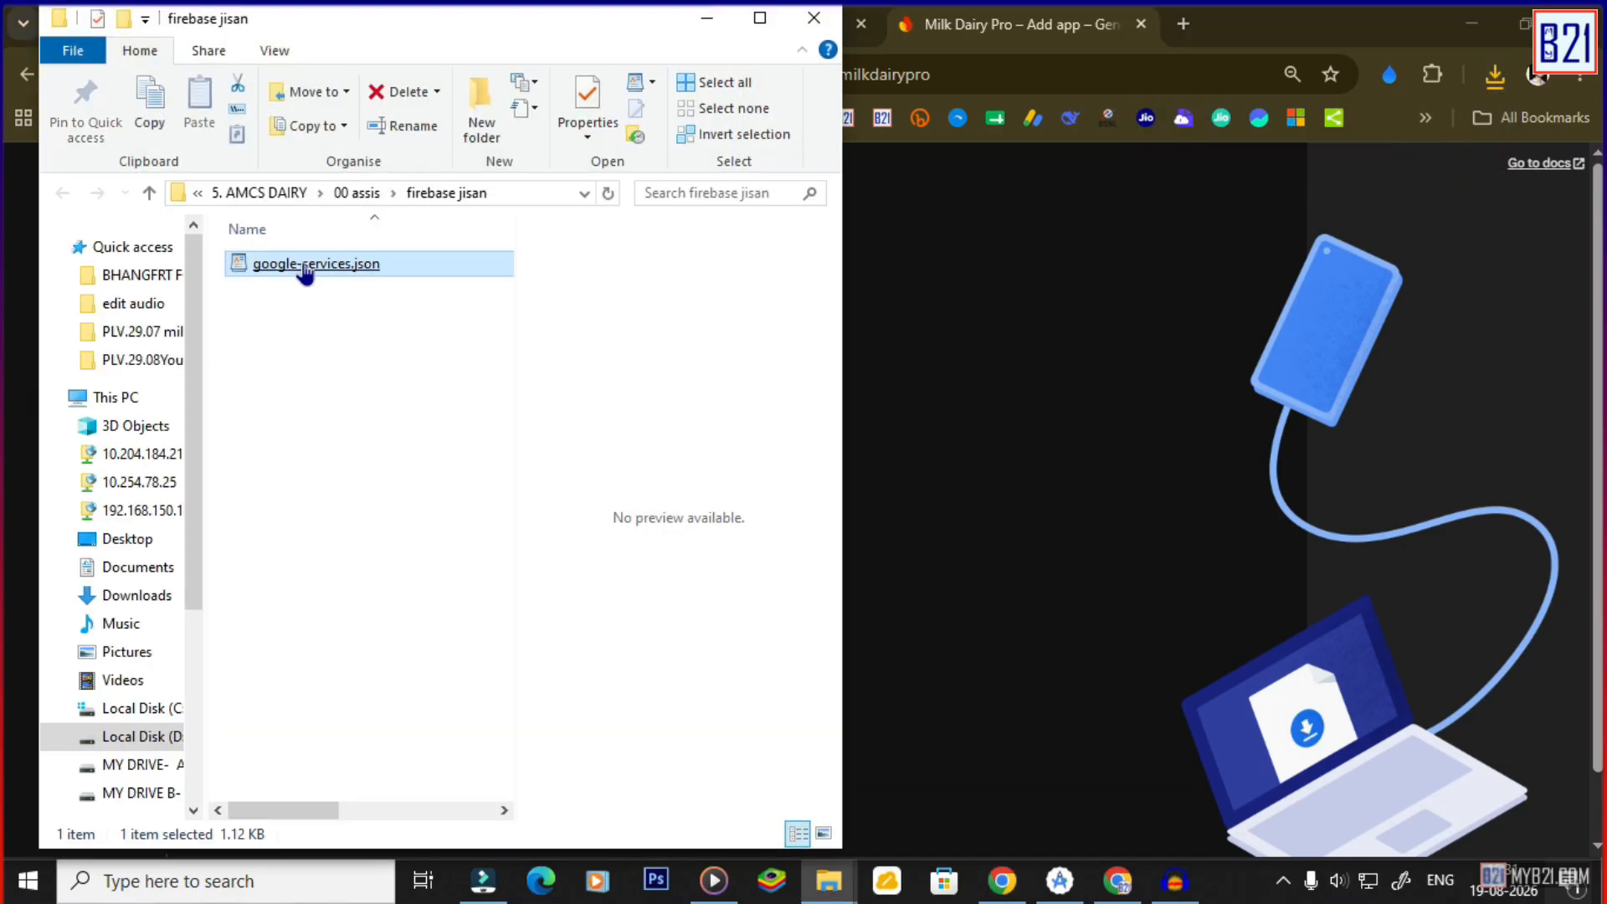
right_click(304, 266)
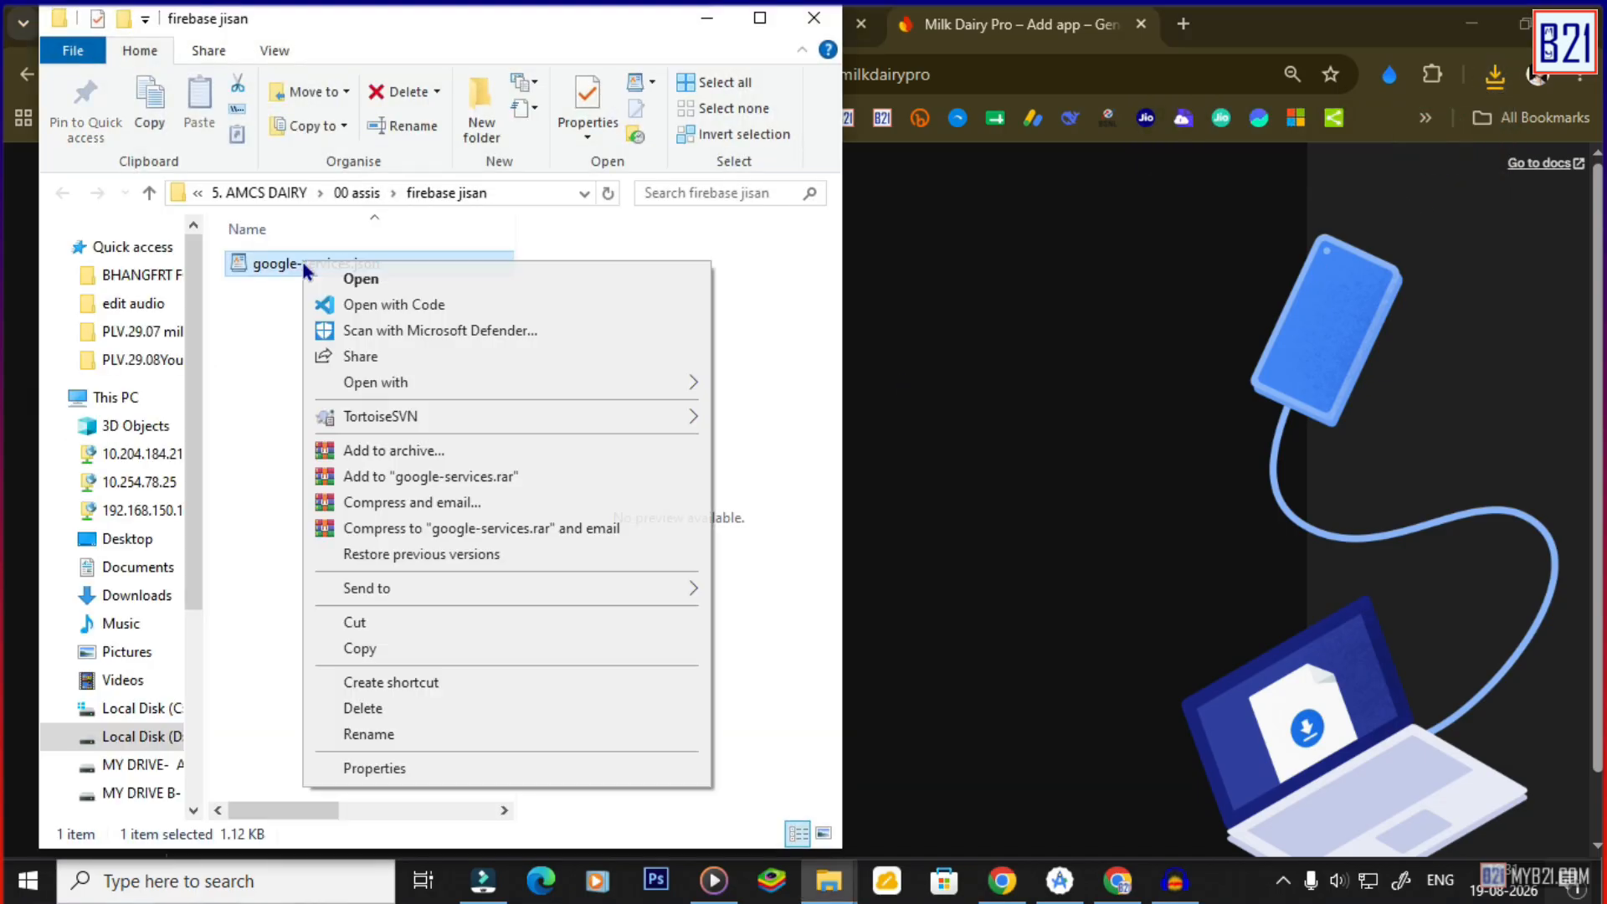
click(361, 381)
click(764, 410)
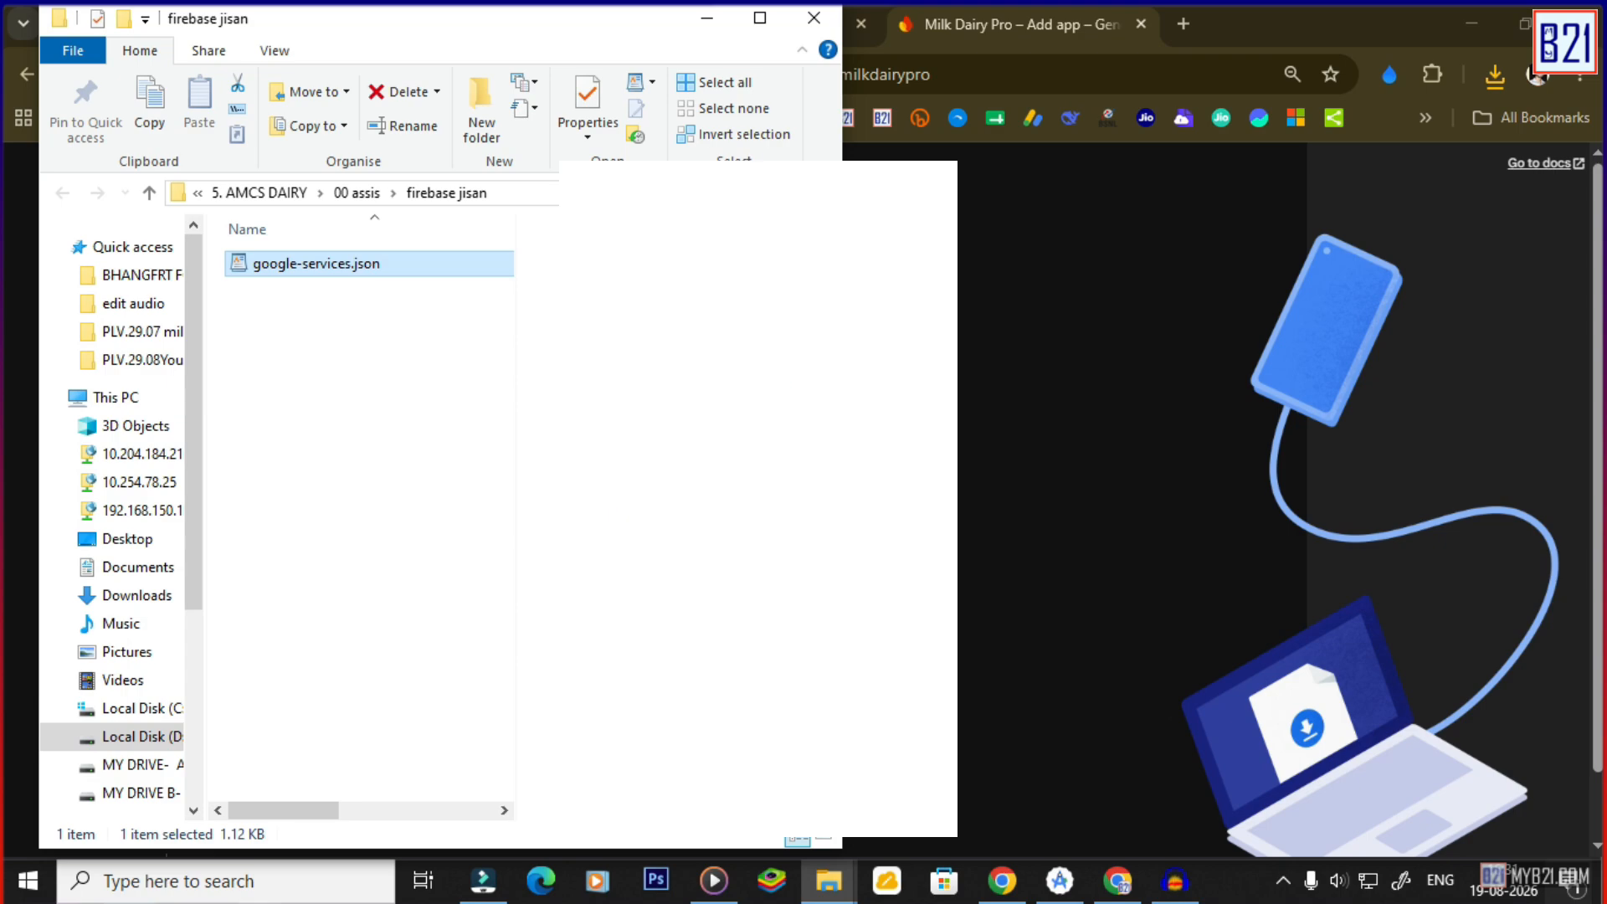
key(ctrl+a)
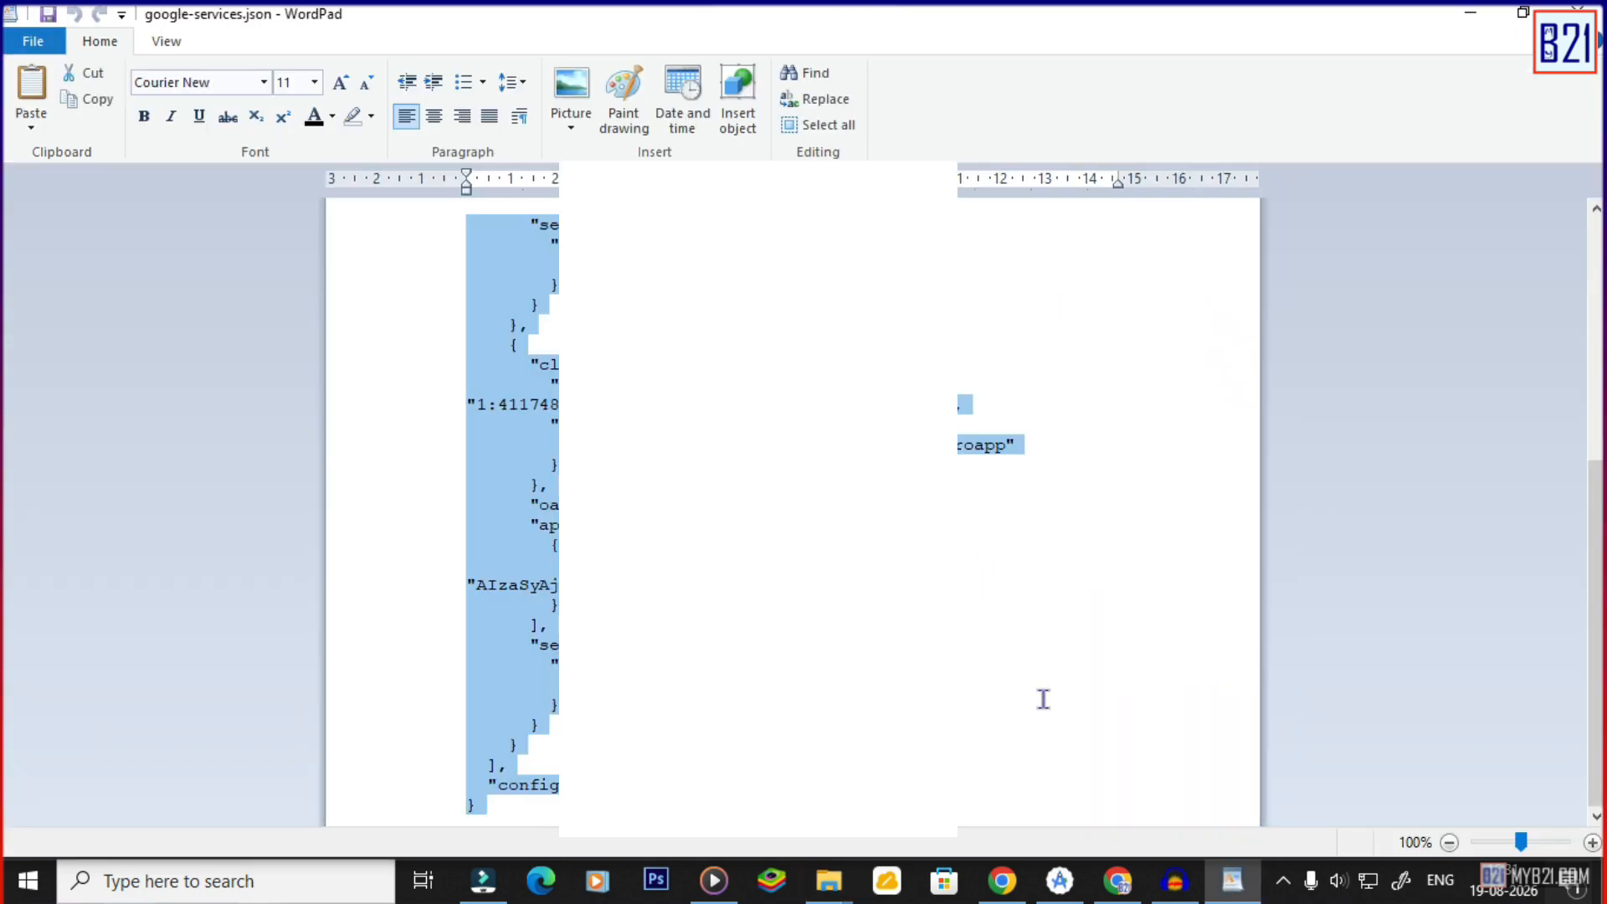
click(1054, 886)
click(1001, 880)
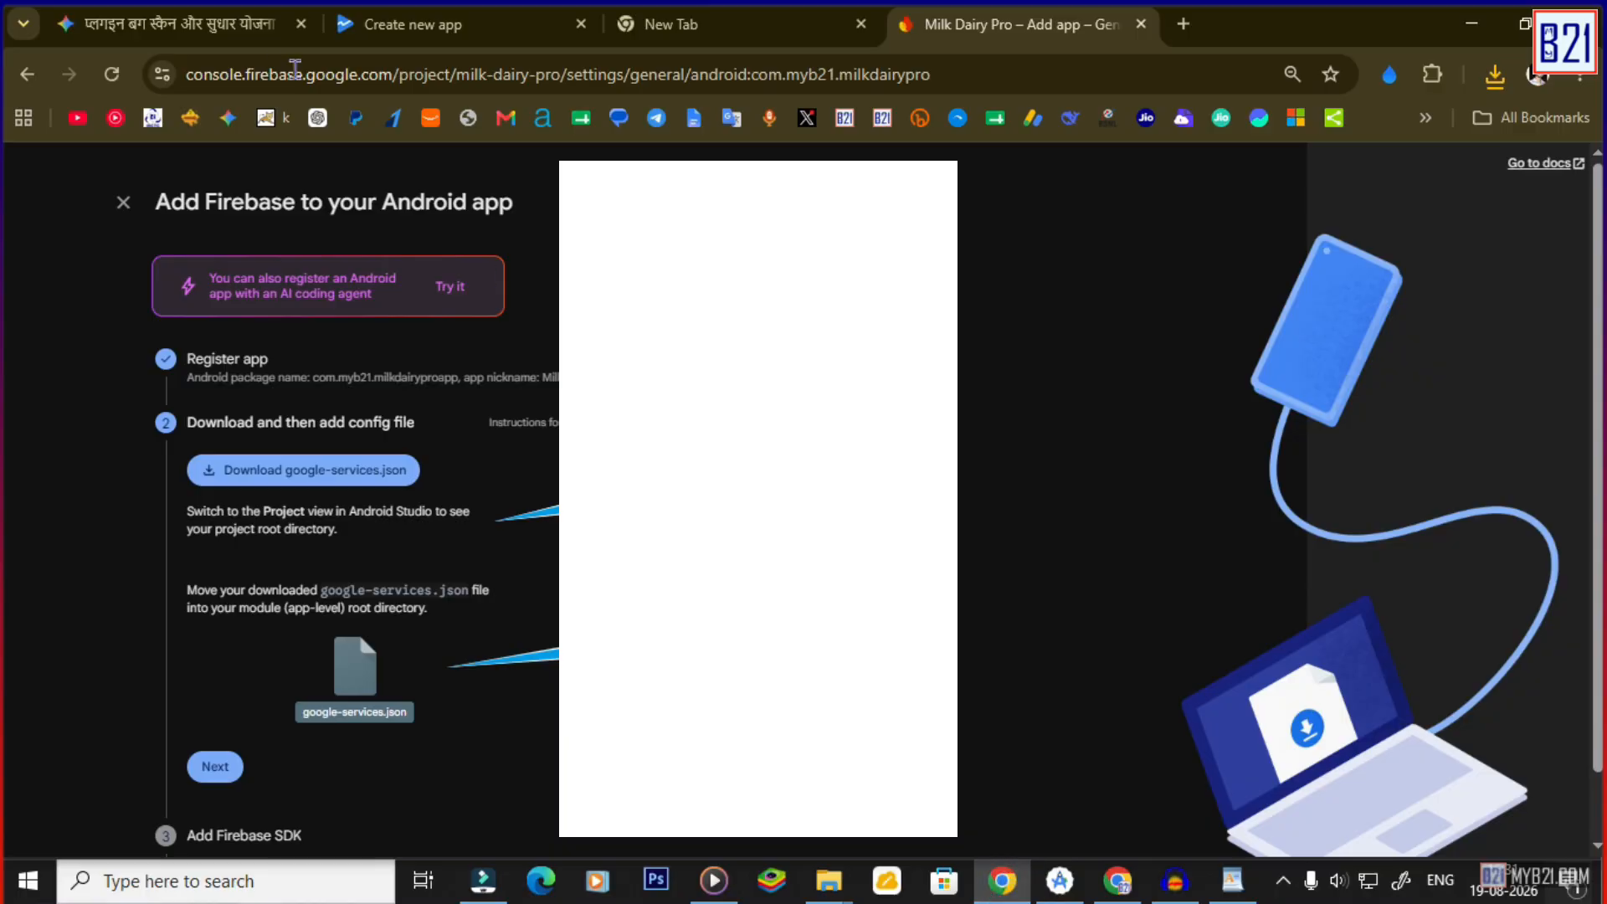
Clear the app-level google-services.json and paste in the new Firebase config JSON.
key(alt+Tab)
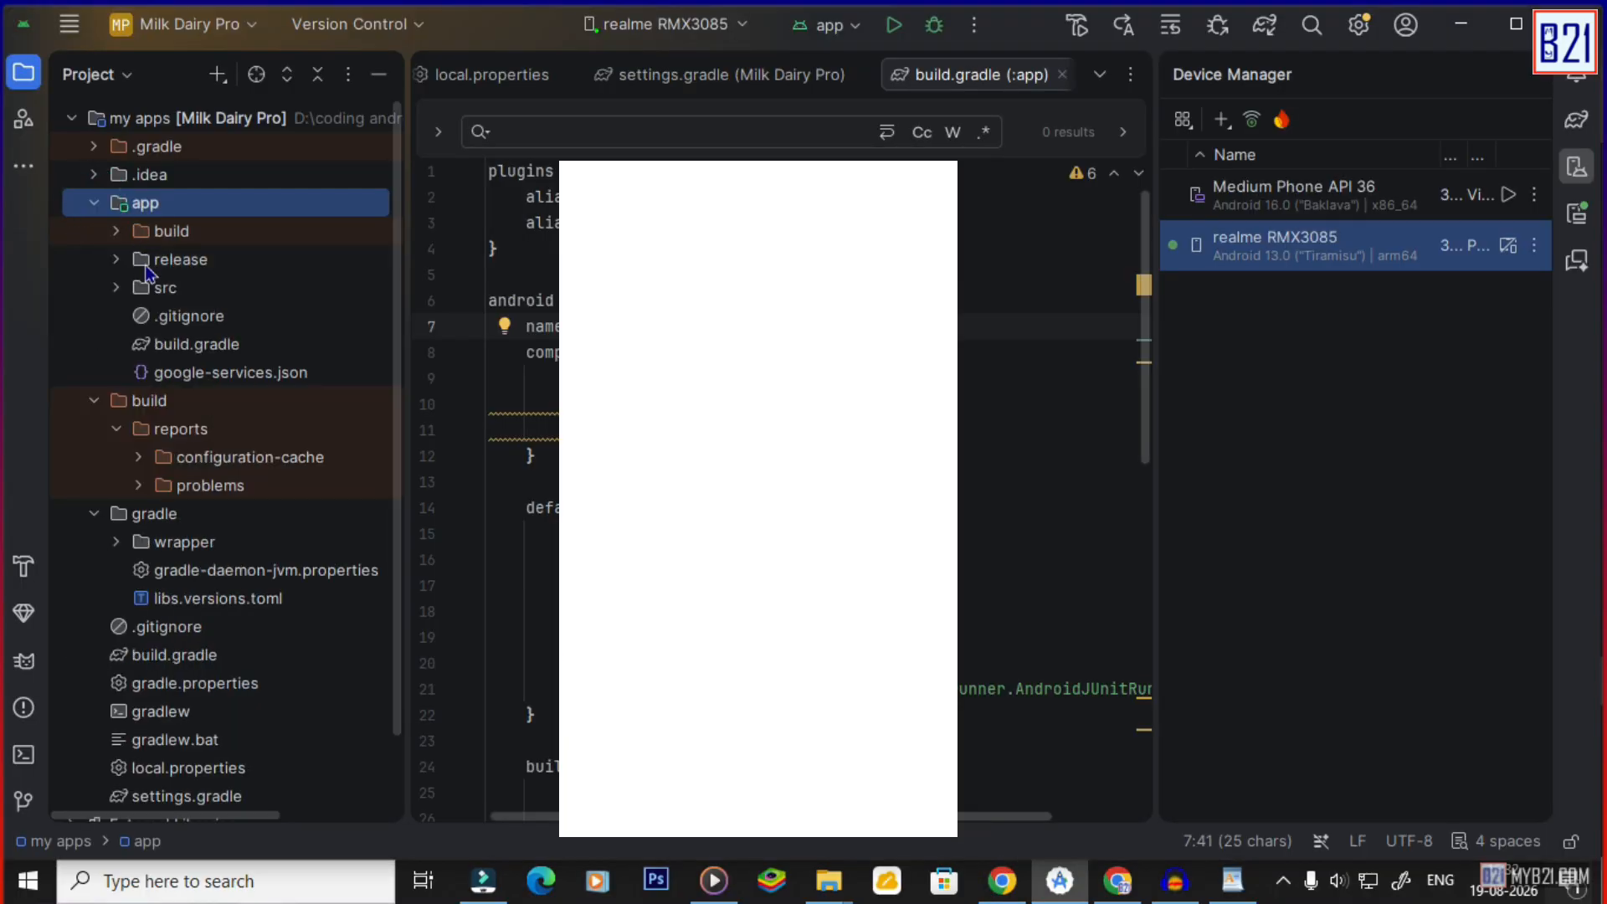
double_click(174, 374)
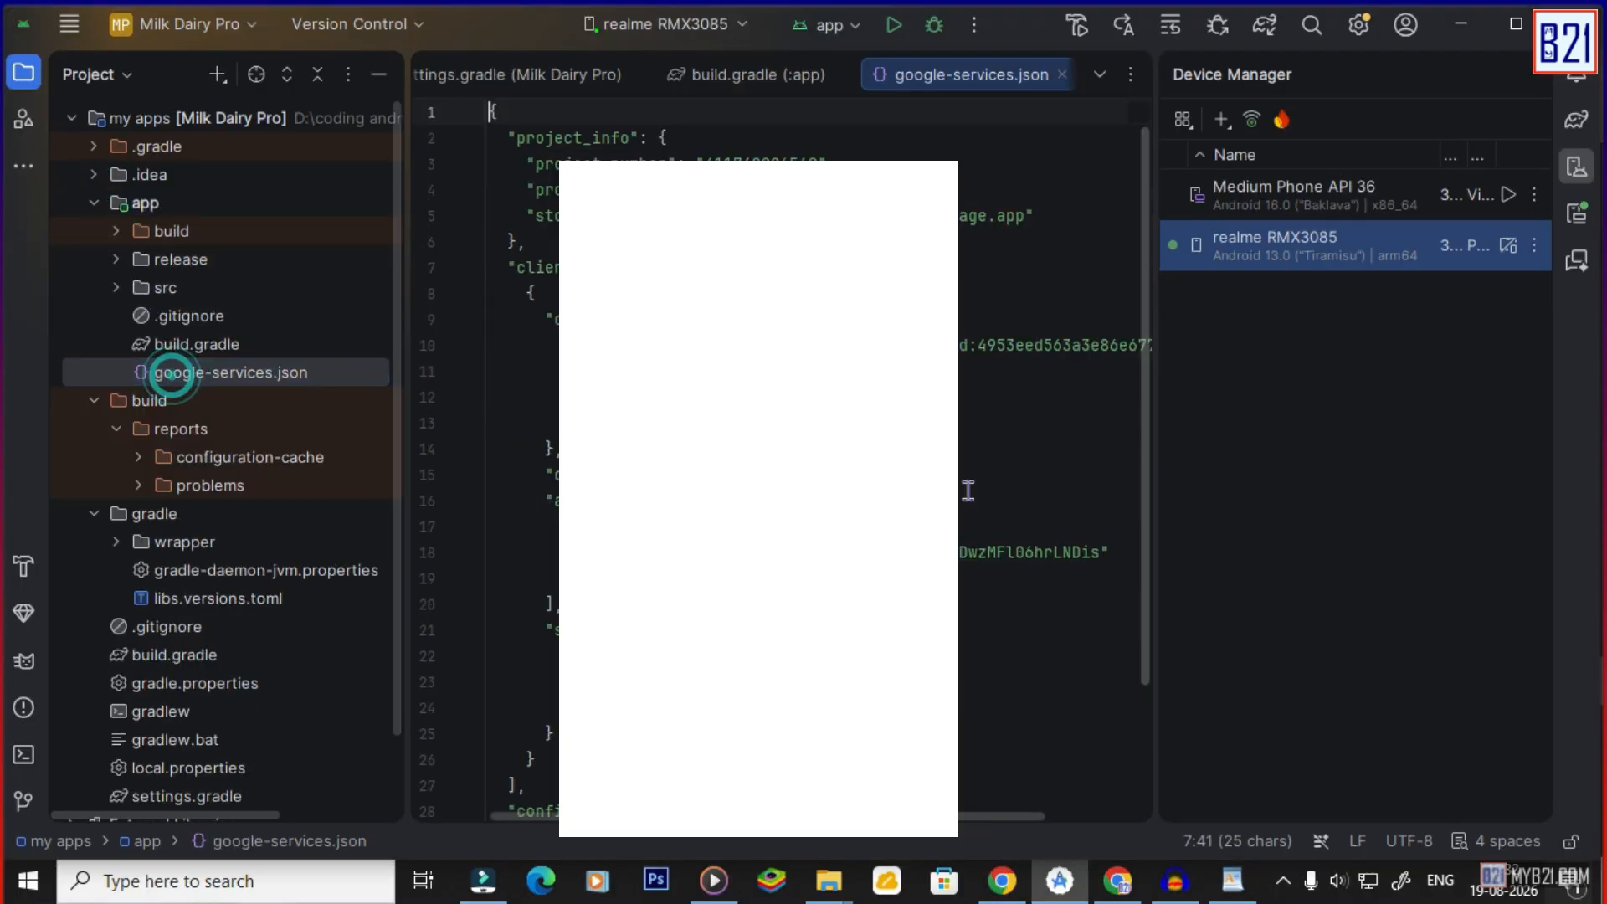
click(1028, 484)
key(ctrl+a)
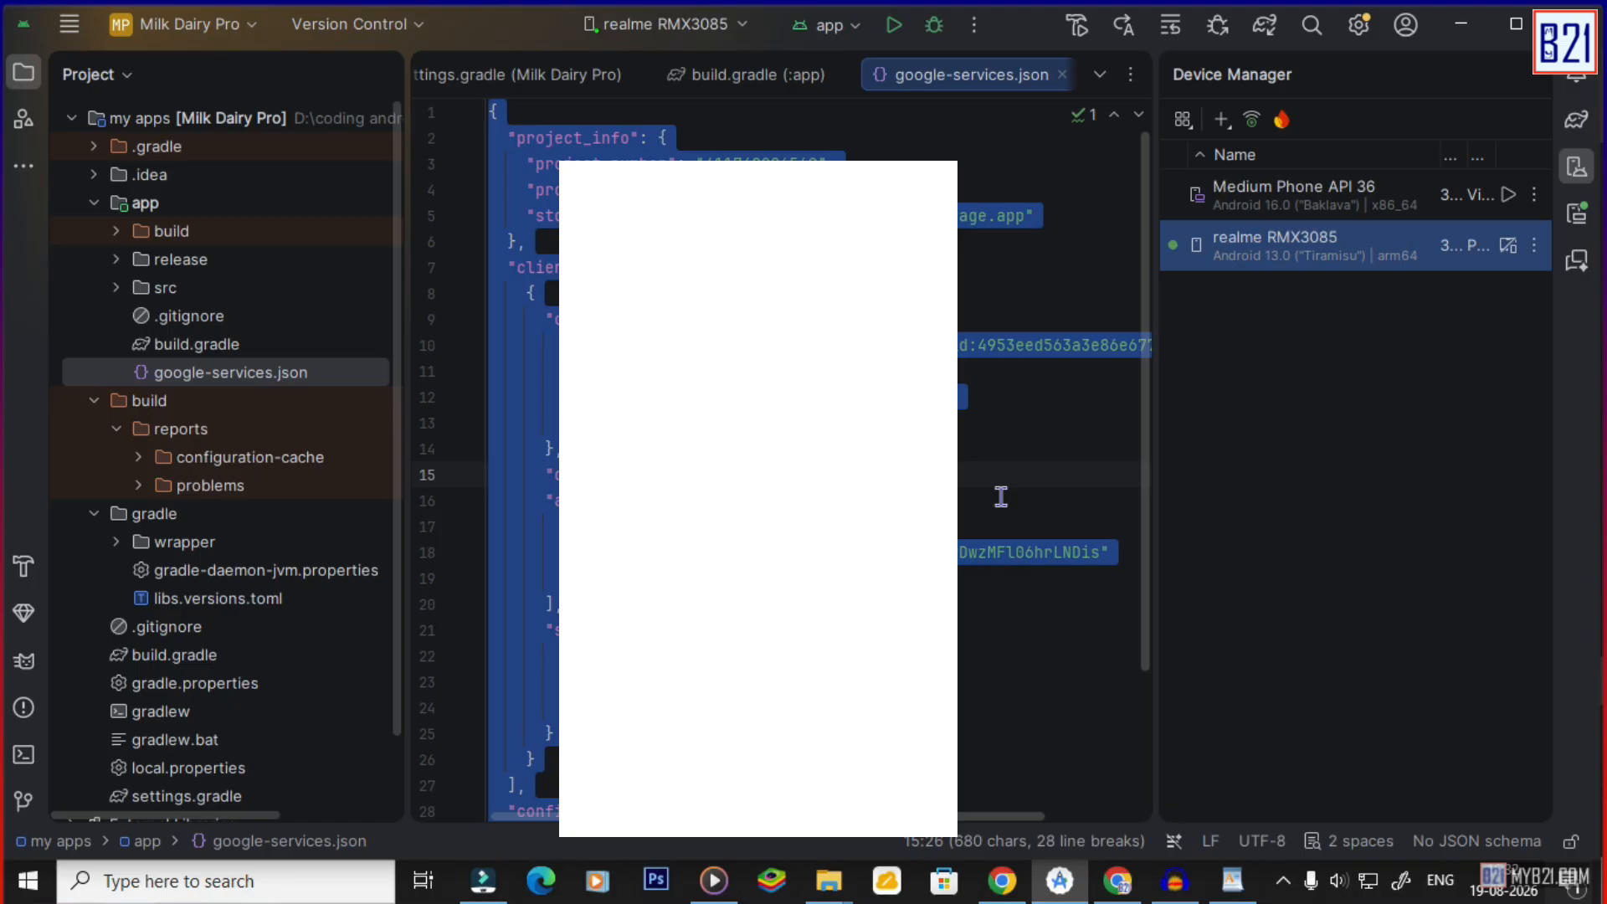
key(BackSpace)
key(ctrl+v)
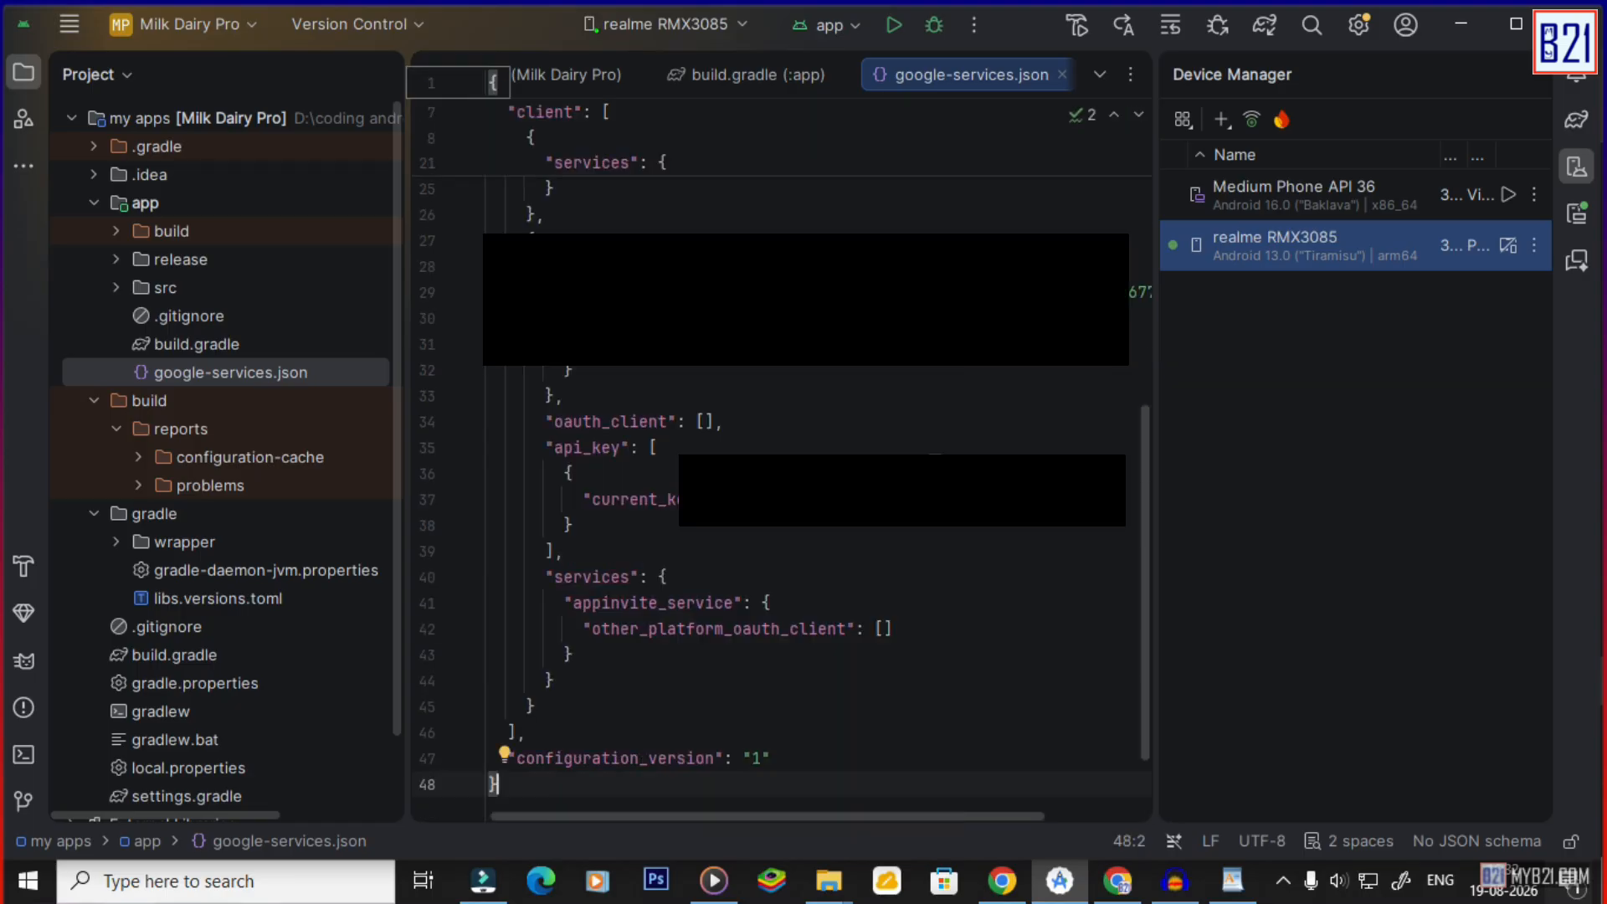
Switch the project tree to Android view and start renaming the milkdairypro package.
click(98, 77)
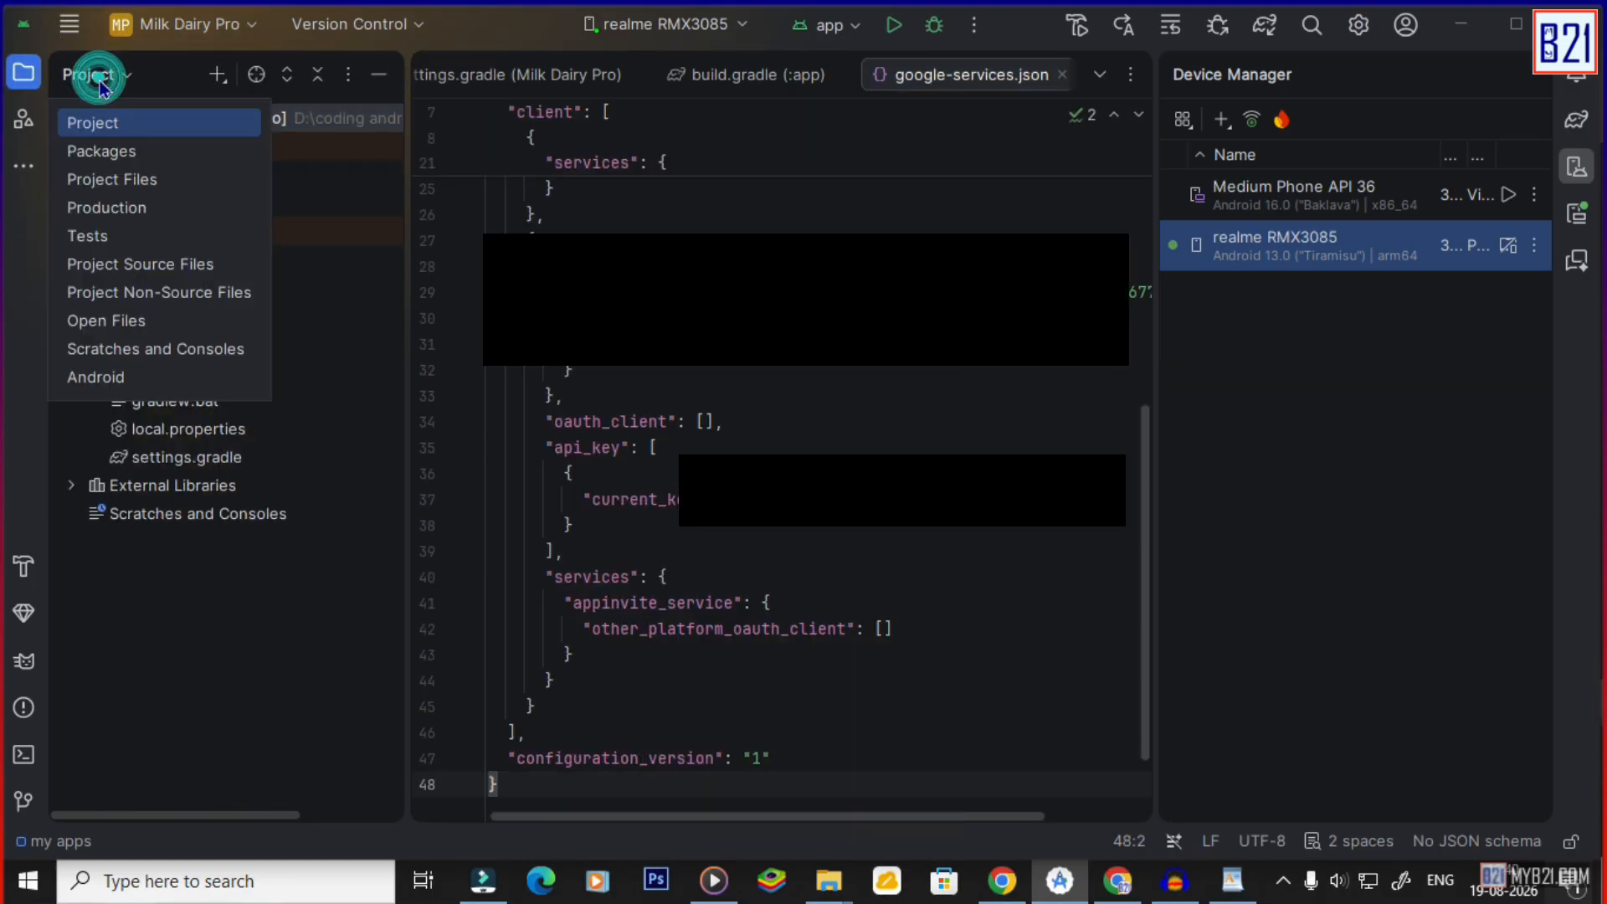
click(117, 378)
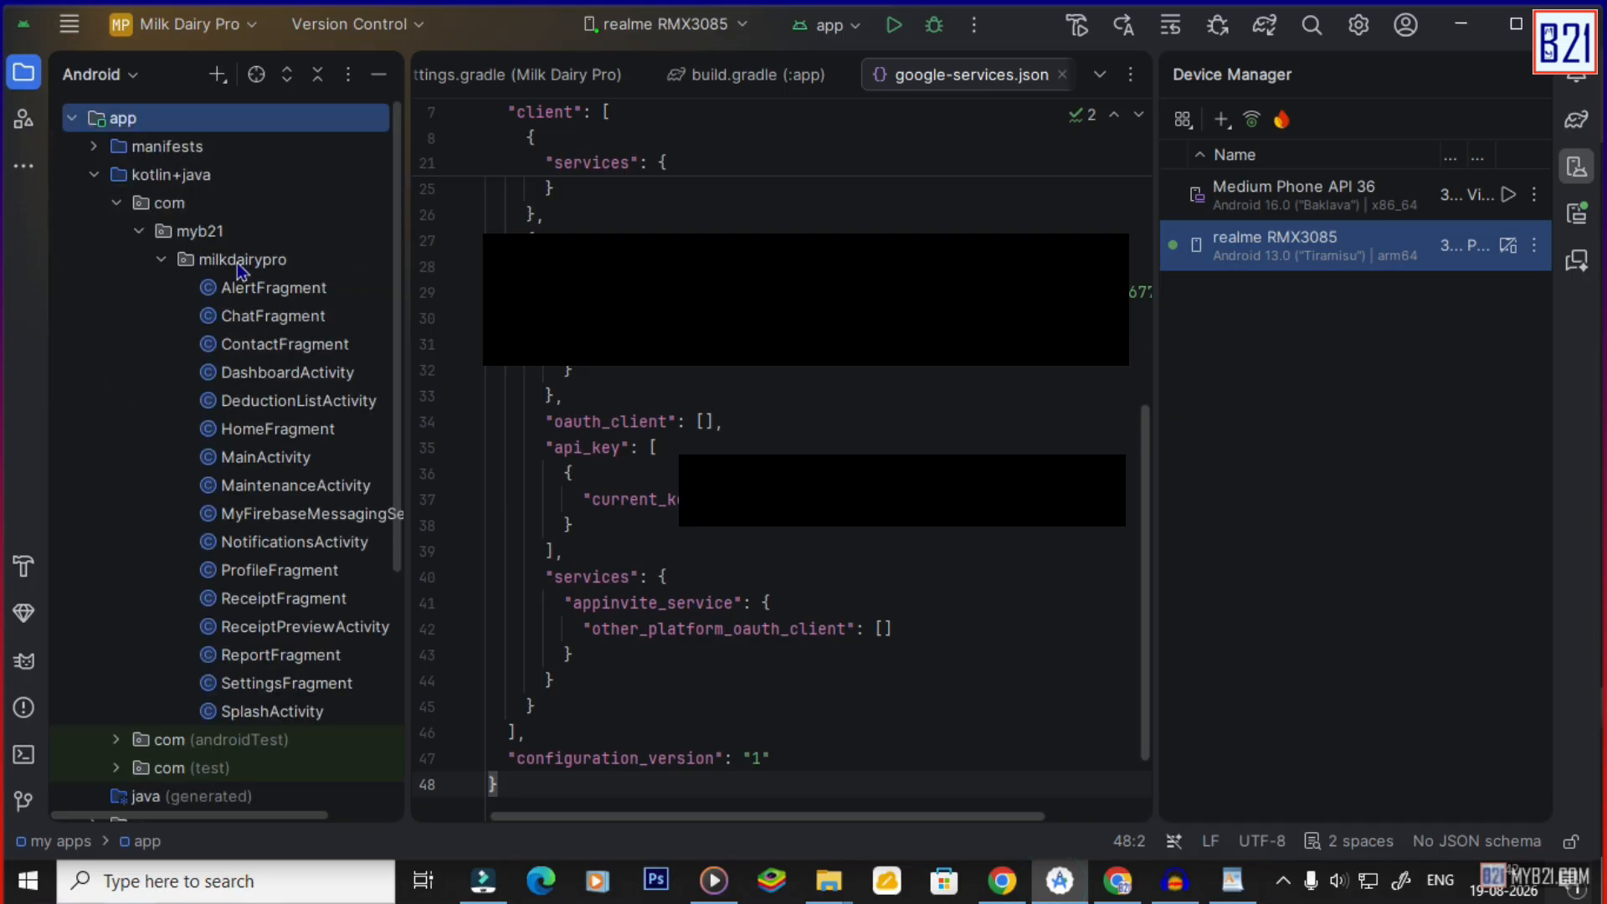
right_click(236, 261)
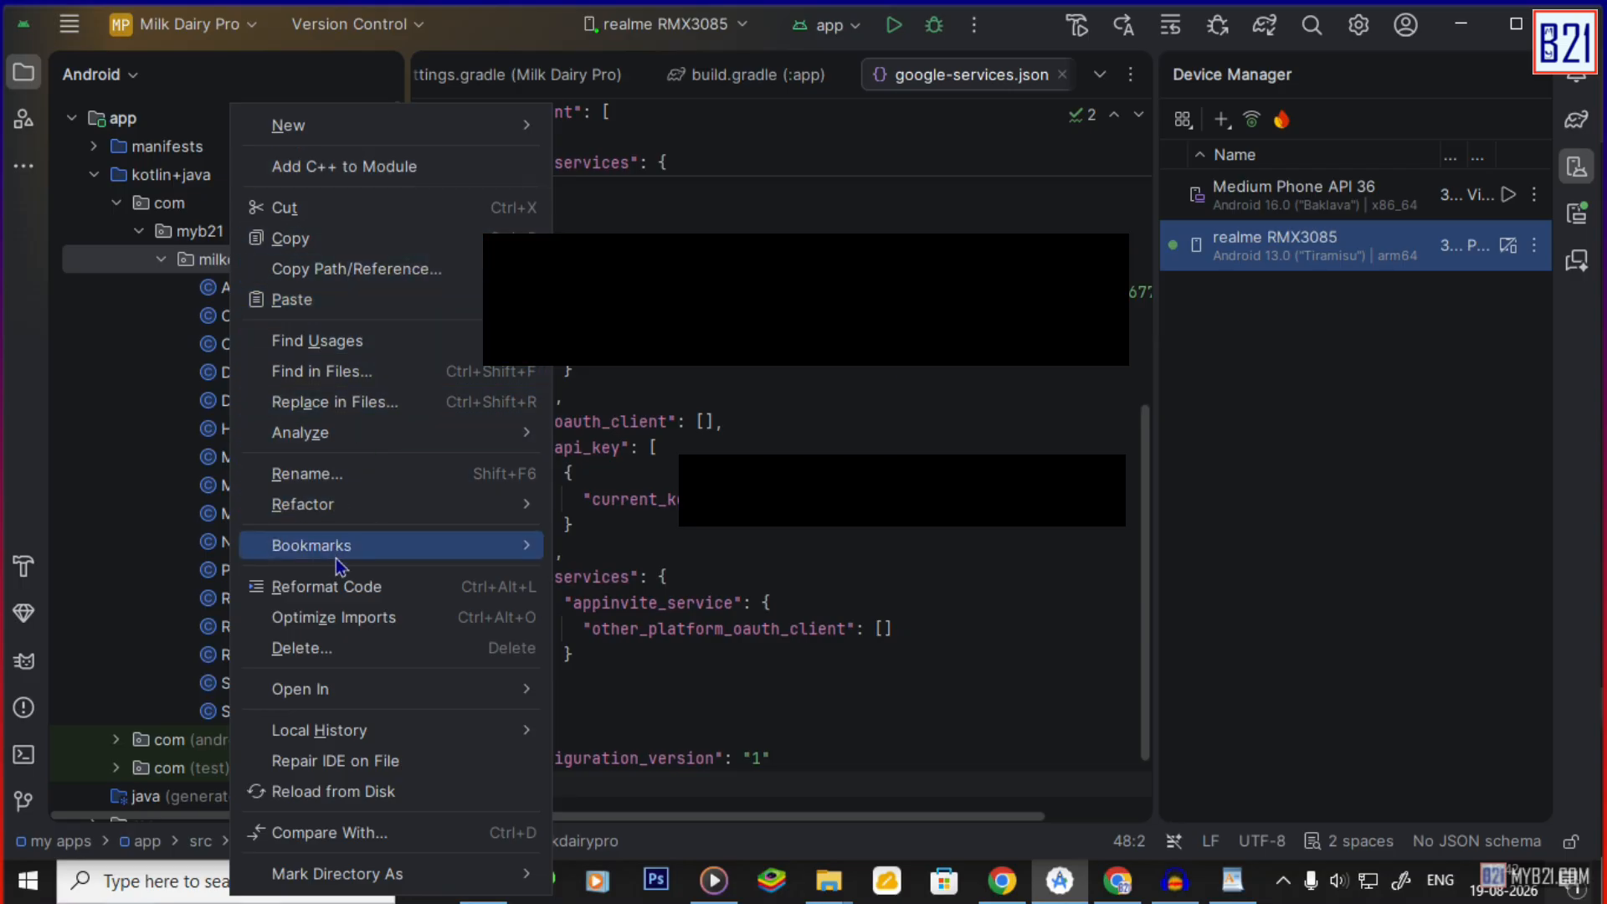
click(333, 505)
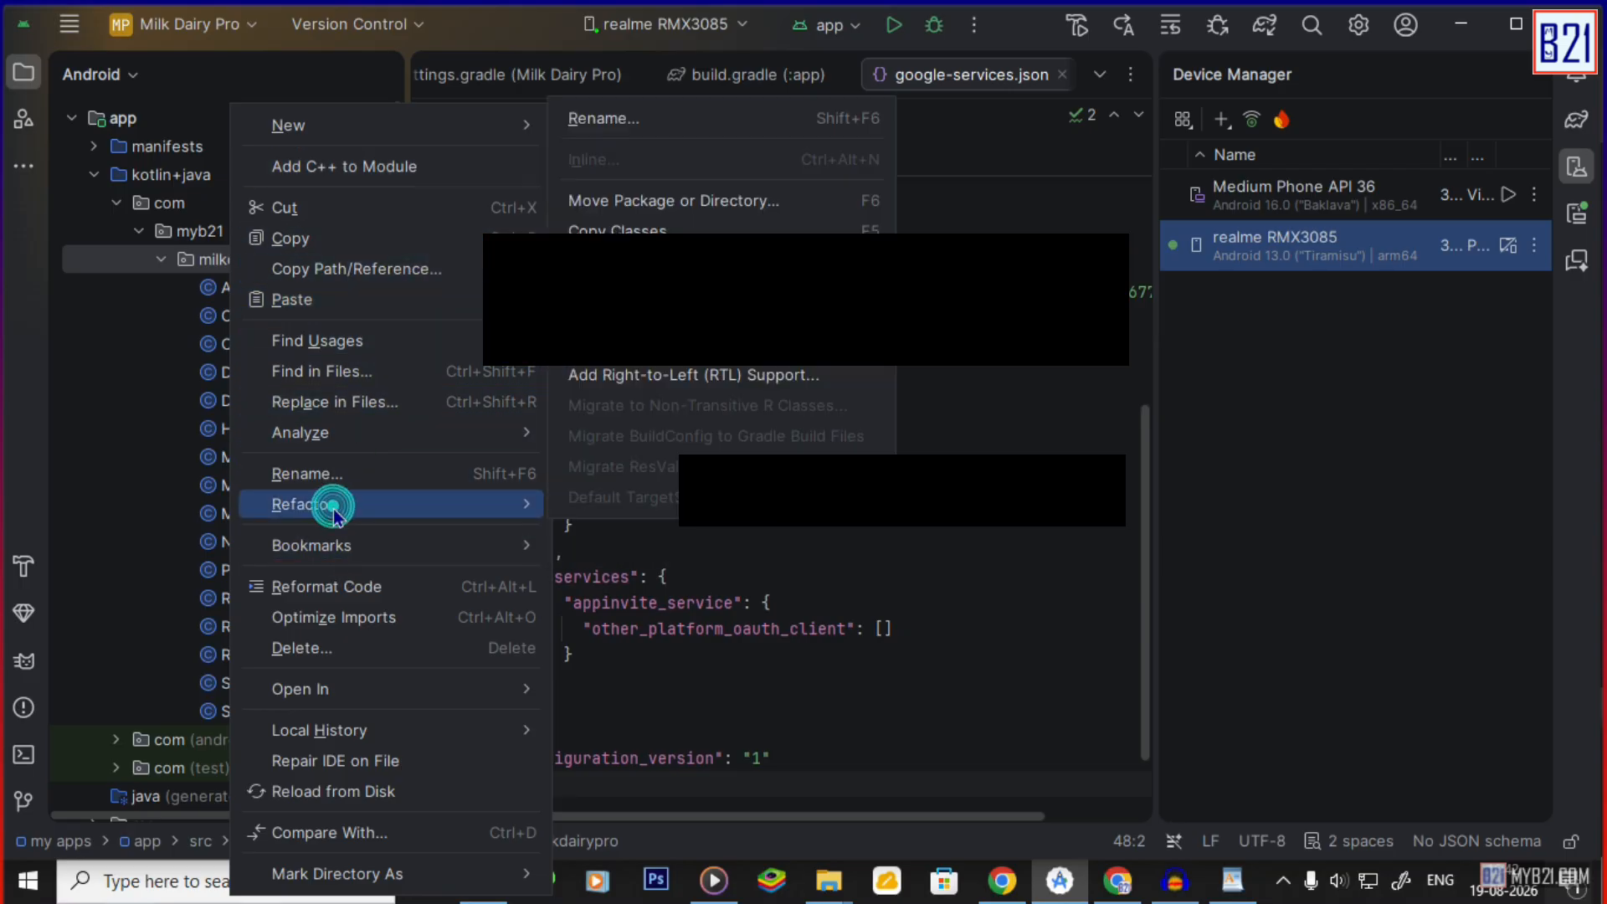
click(603, 120)
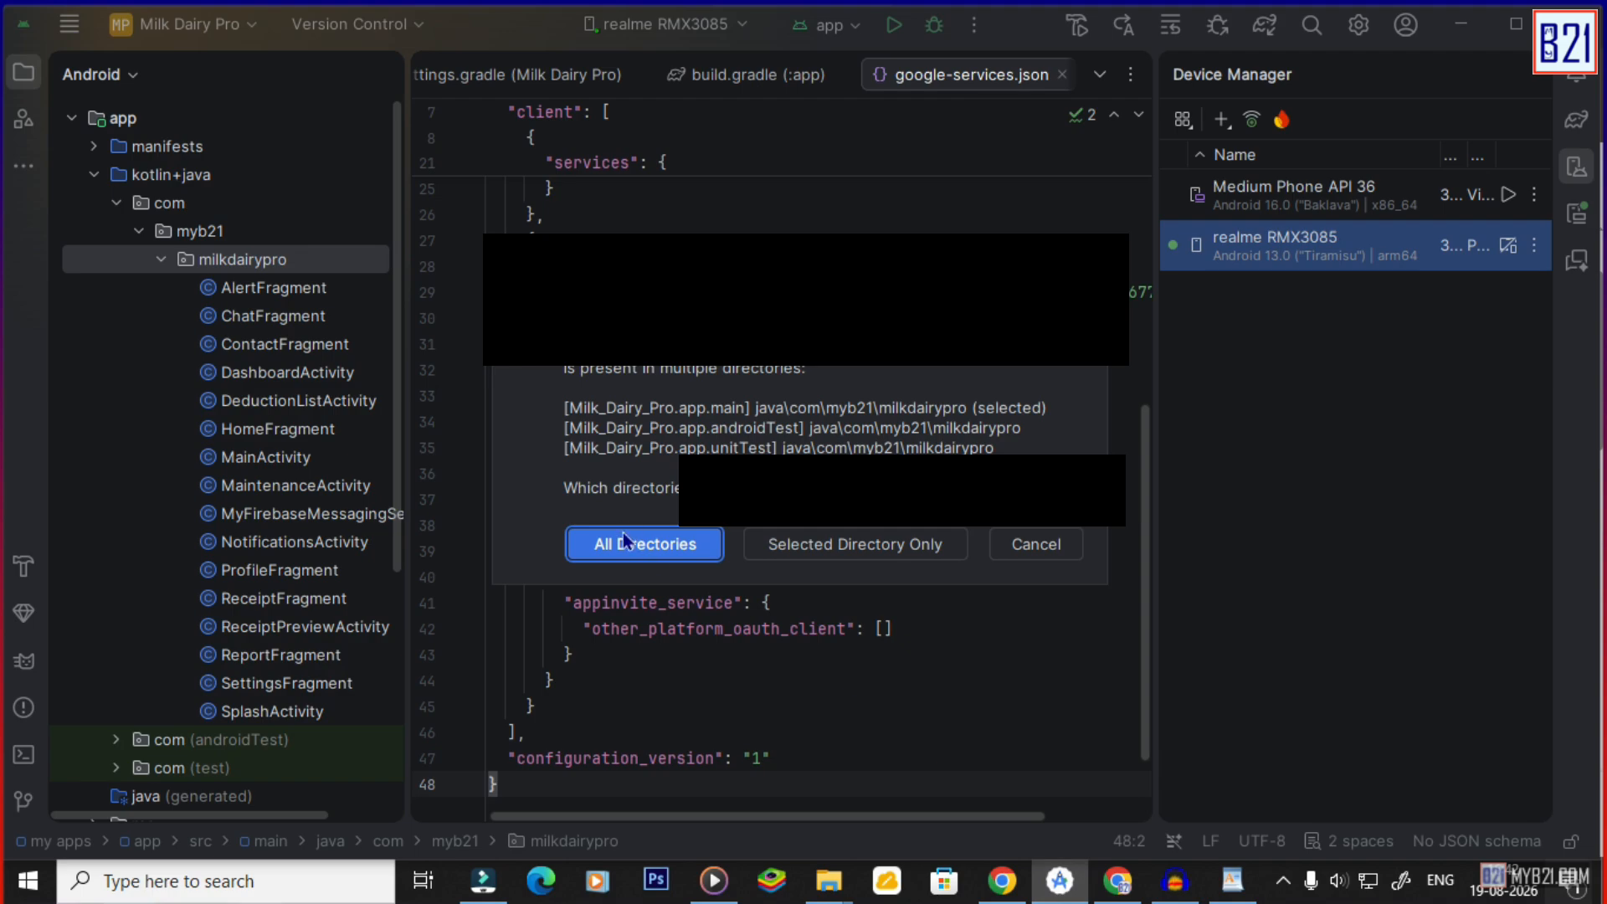
Rename the package to milkdairyproapp in all directories with Project Files scope.
click(633, 548)
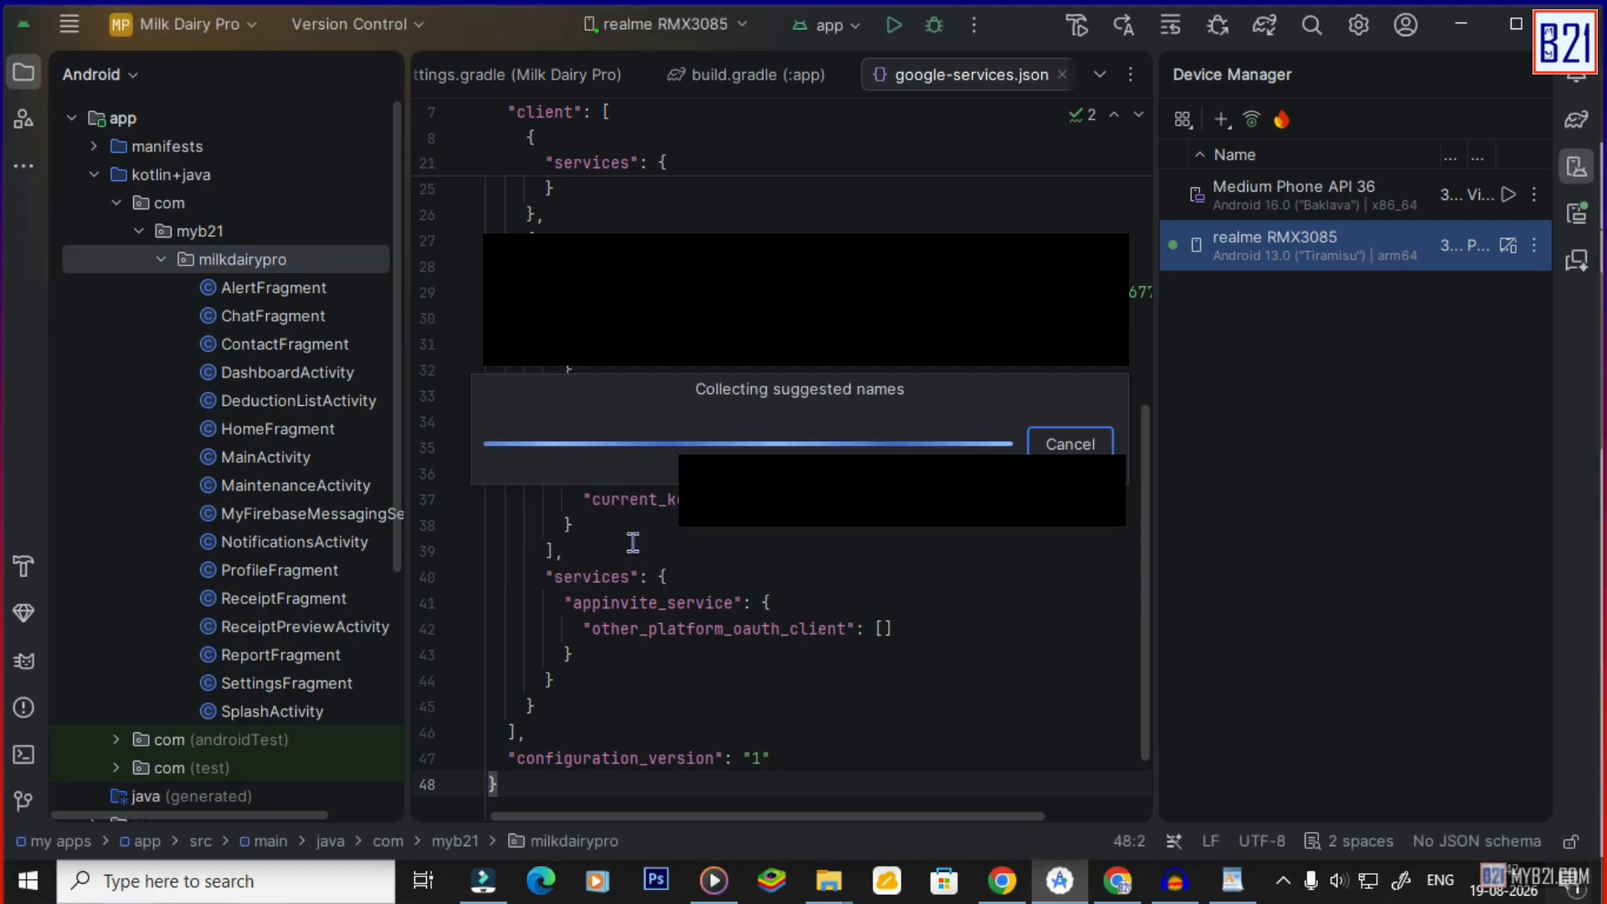
click(666, 376)
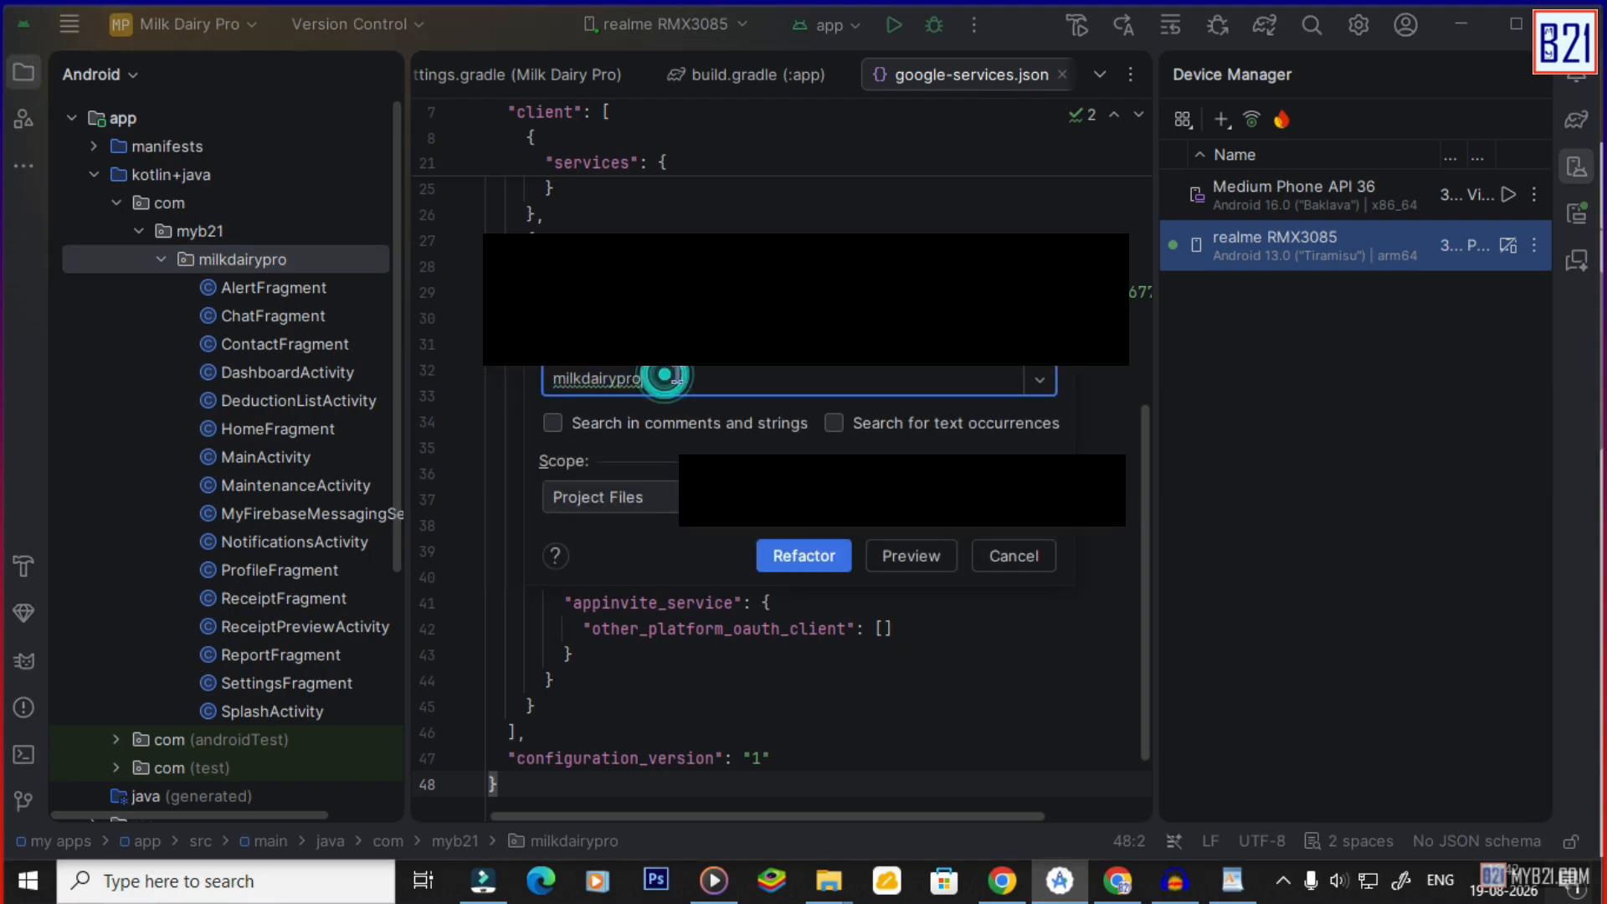
drag(676, 373, 548, 377)
text(milkdairyproapp)
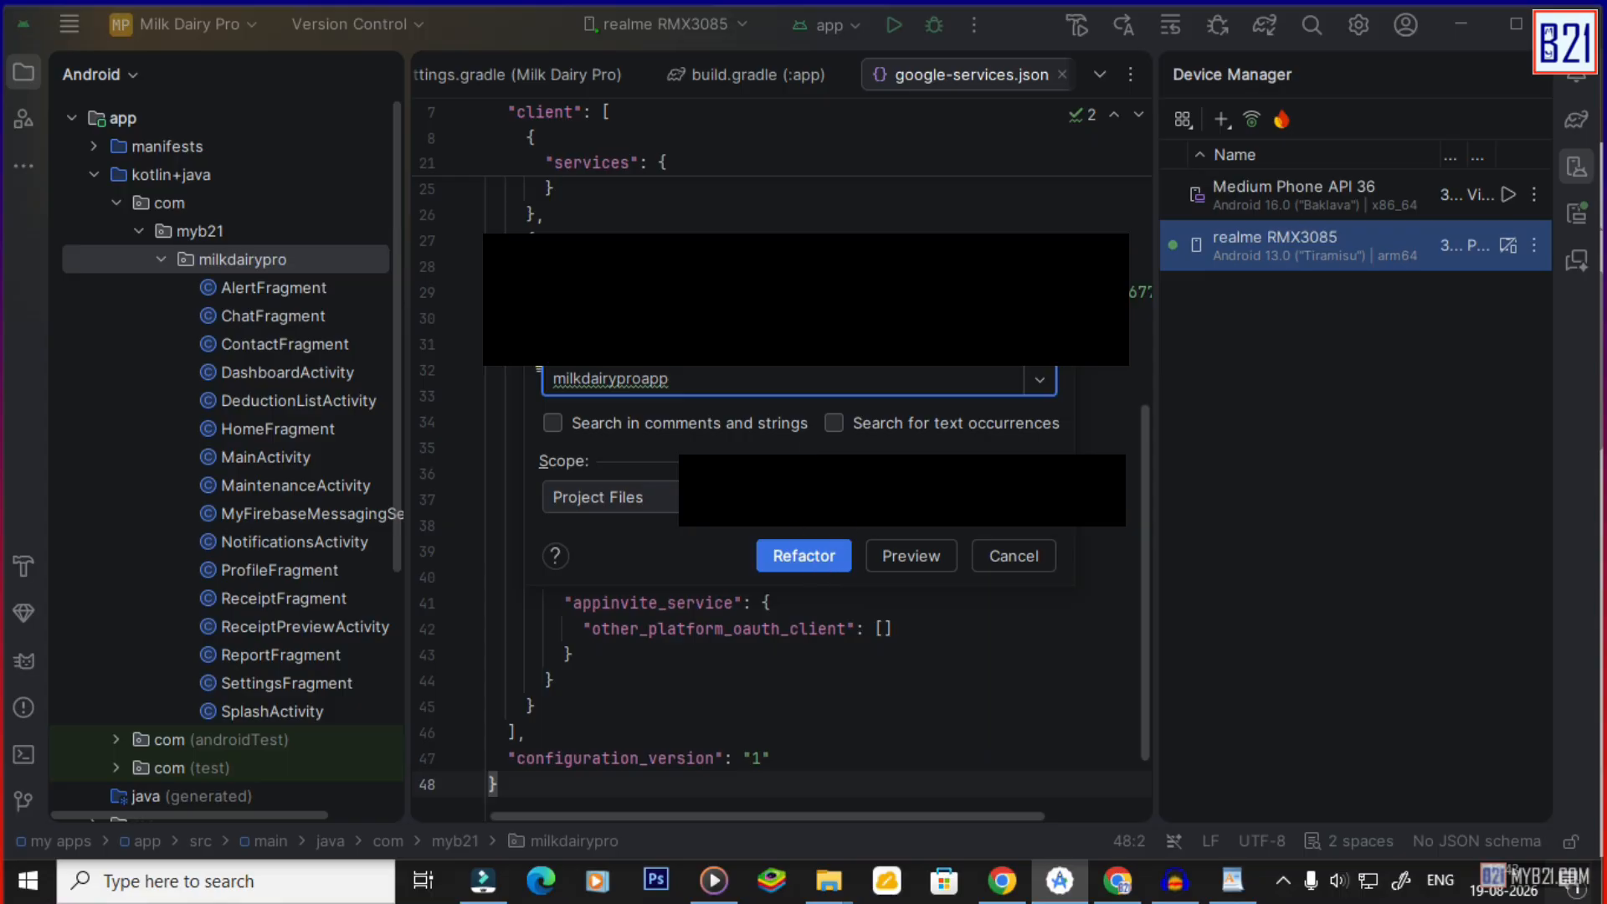
click(666, 497)
click(666, 497)
click(804, 557)
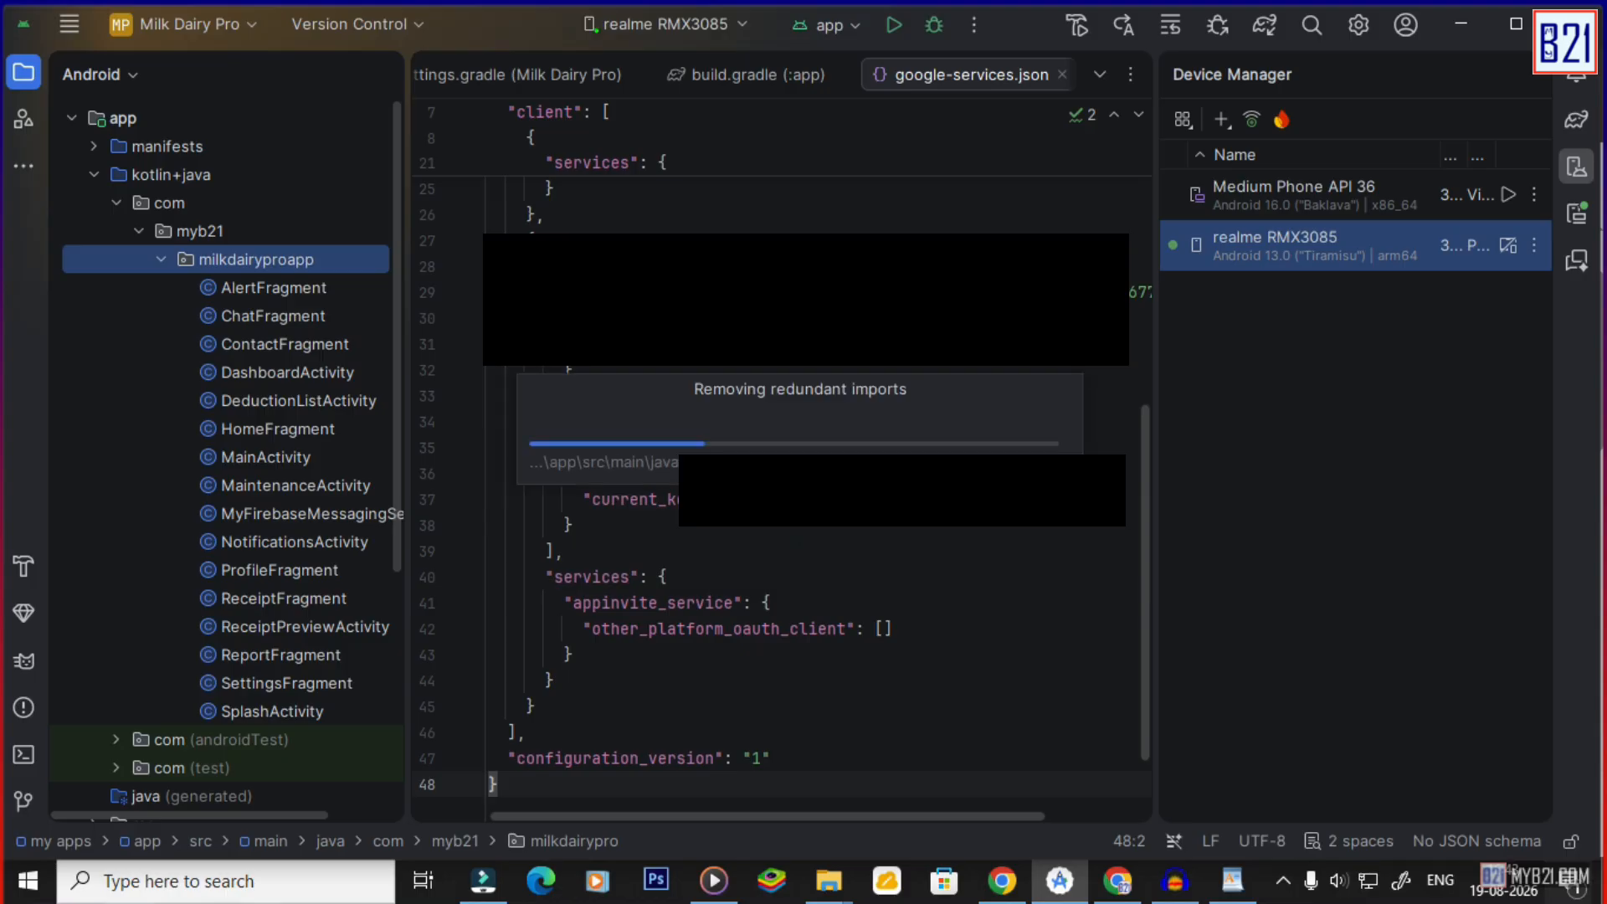
Open ChatFragment in the editor.
drag(1146, 542, 1138, 143)
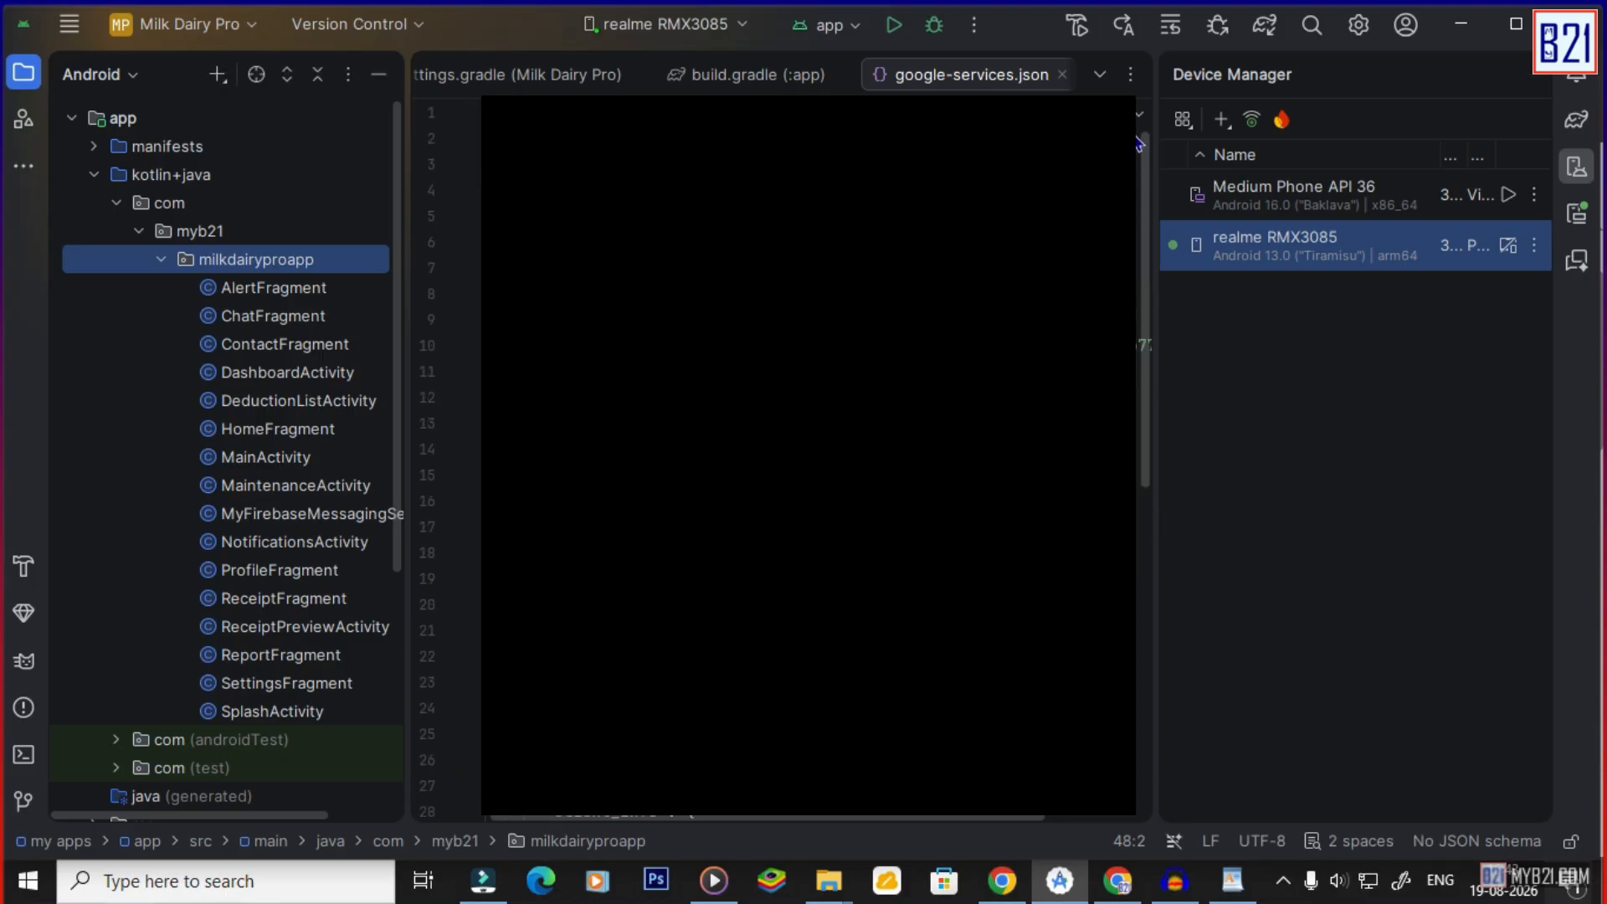
double_click(228, 316)
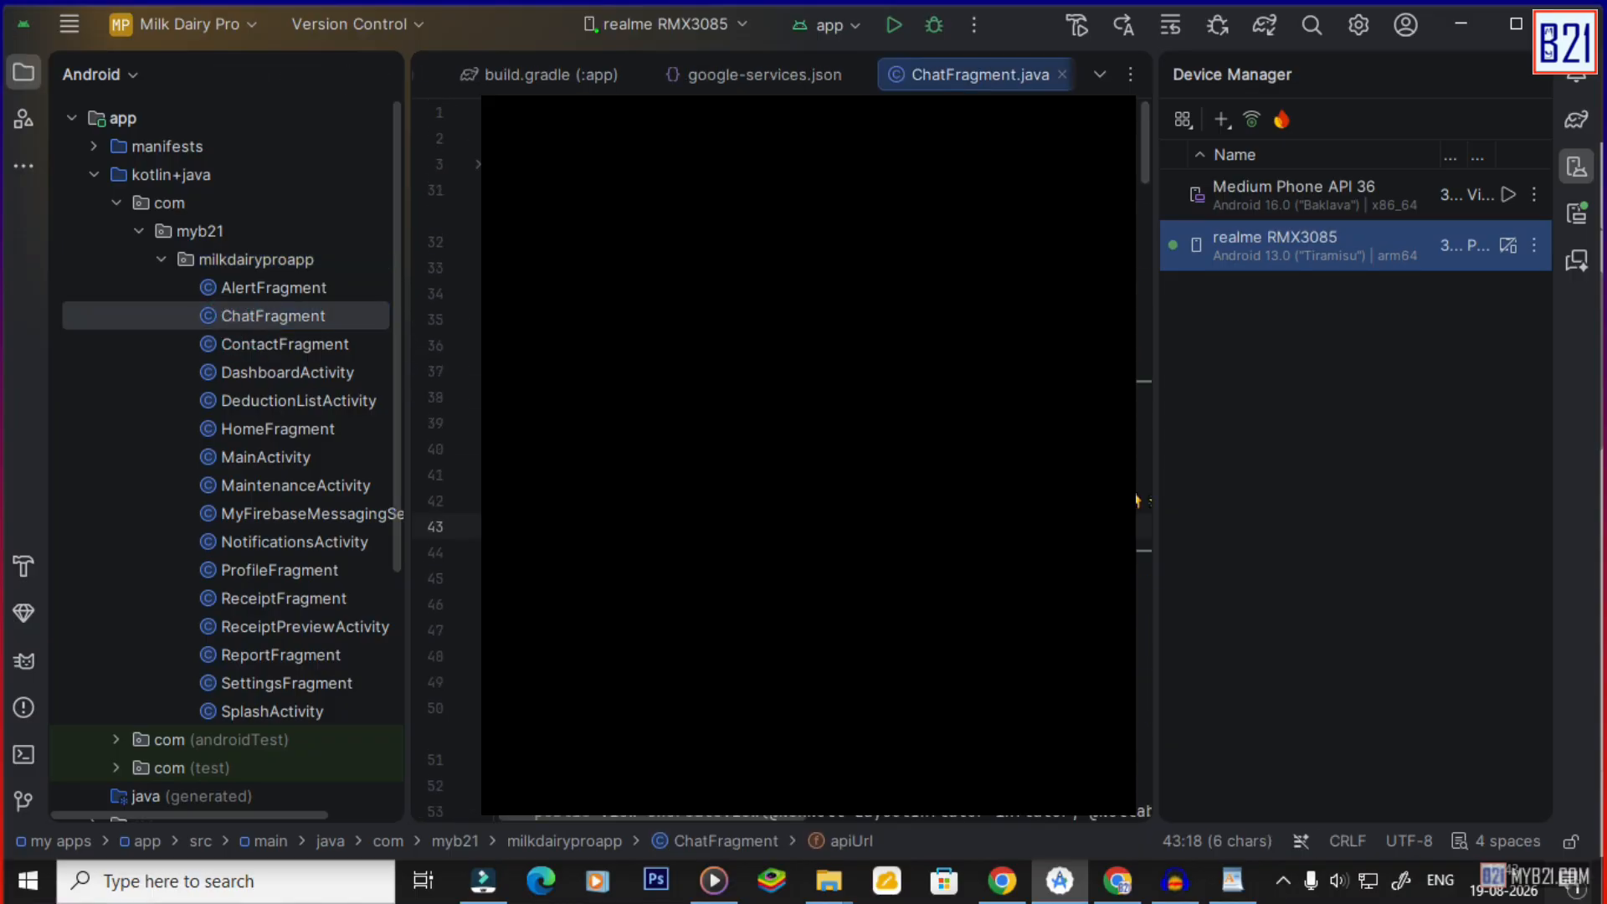
click(1002, 880)
Finish the Firebase app setup and continue to the Firebase console.
scroll(715, 526, down, 1)
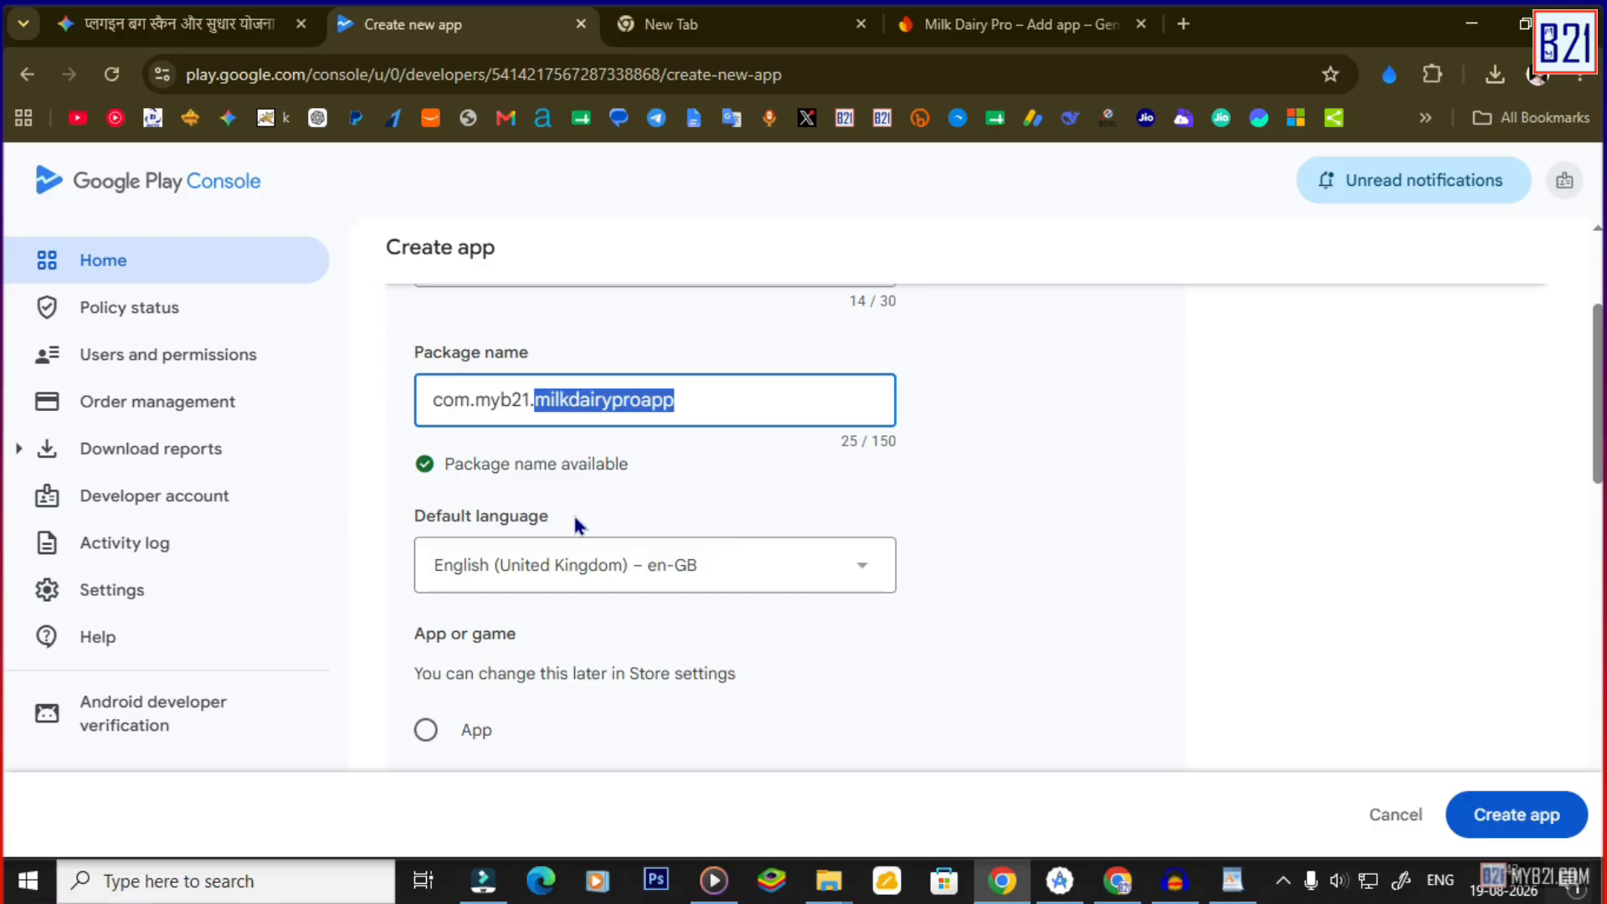
scroll(577, 525, down, 4)
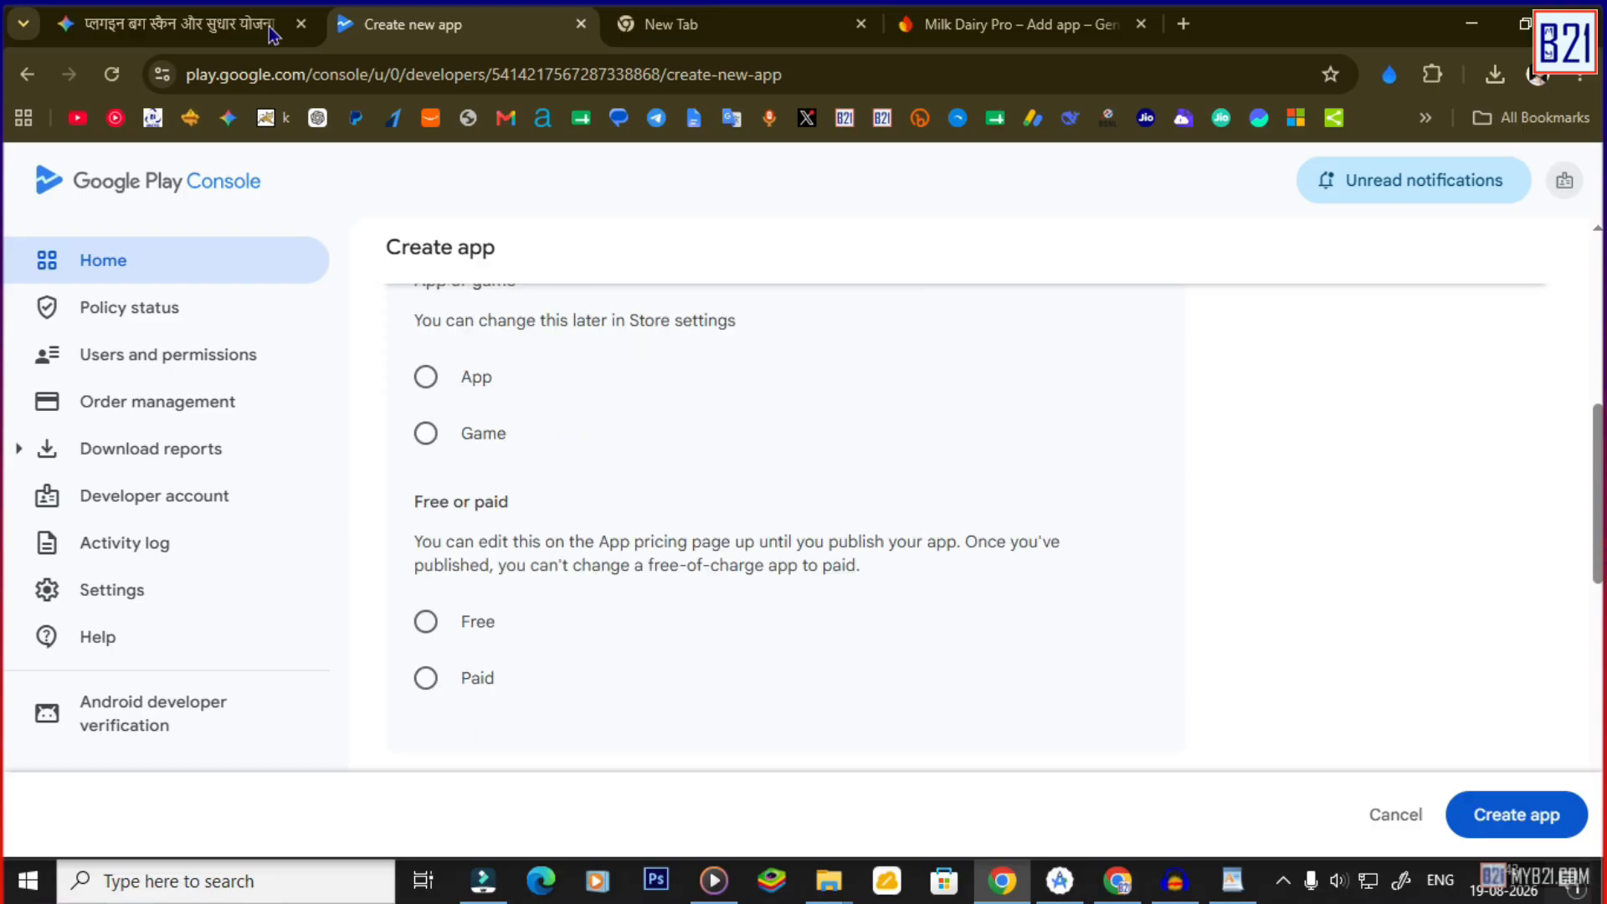
click(188, 38)
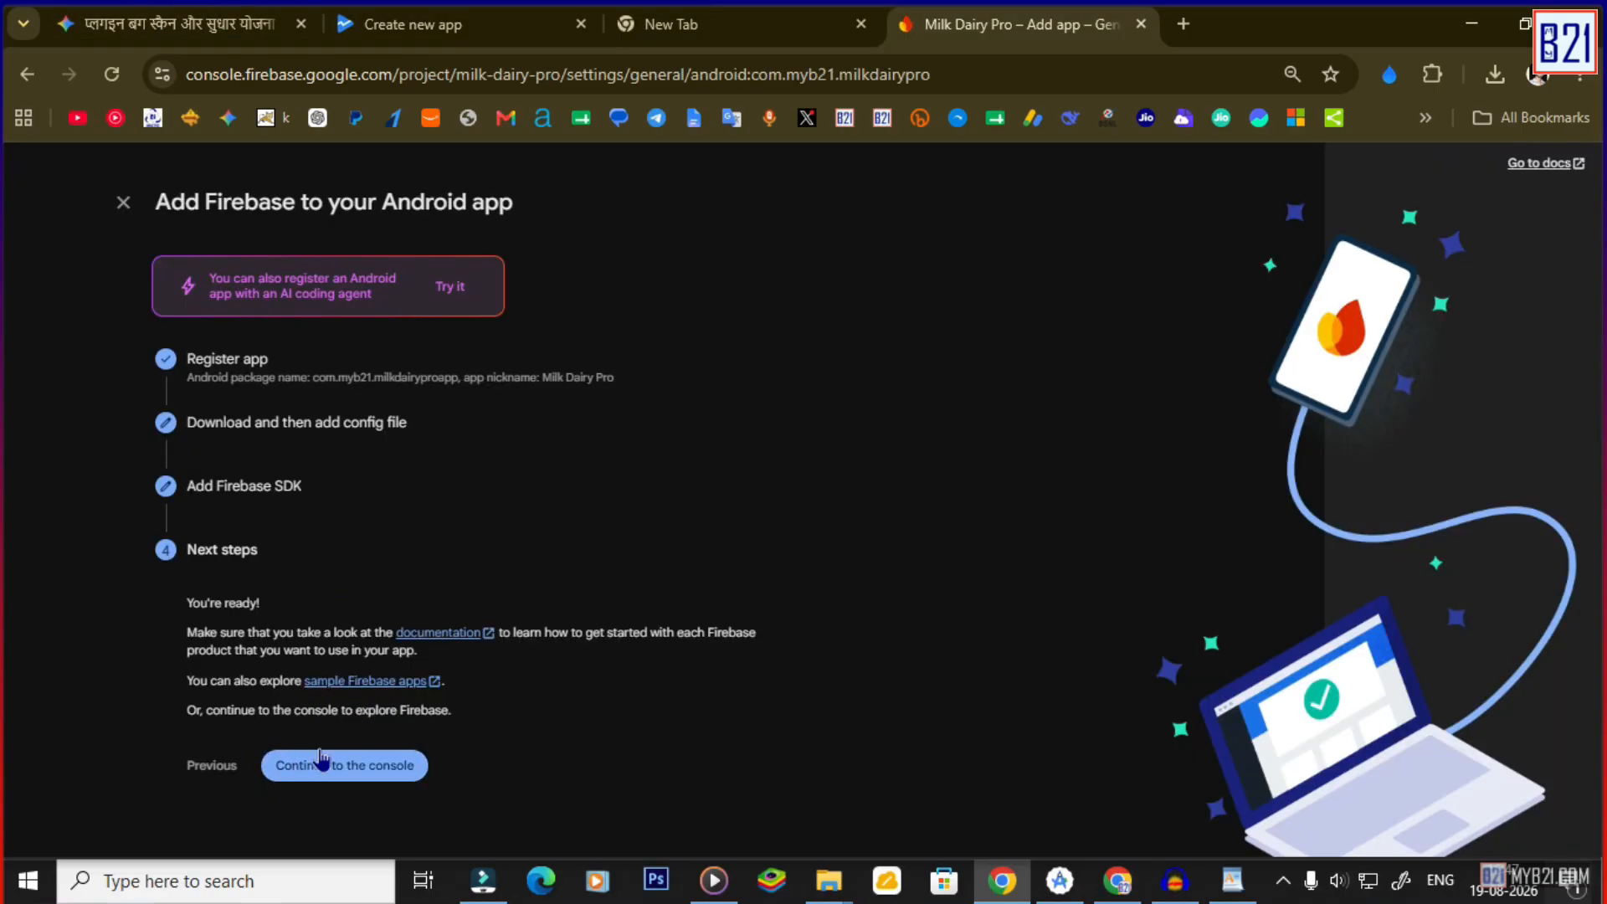
click(320, 763)
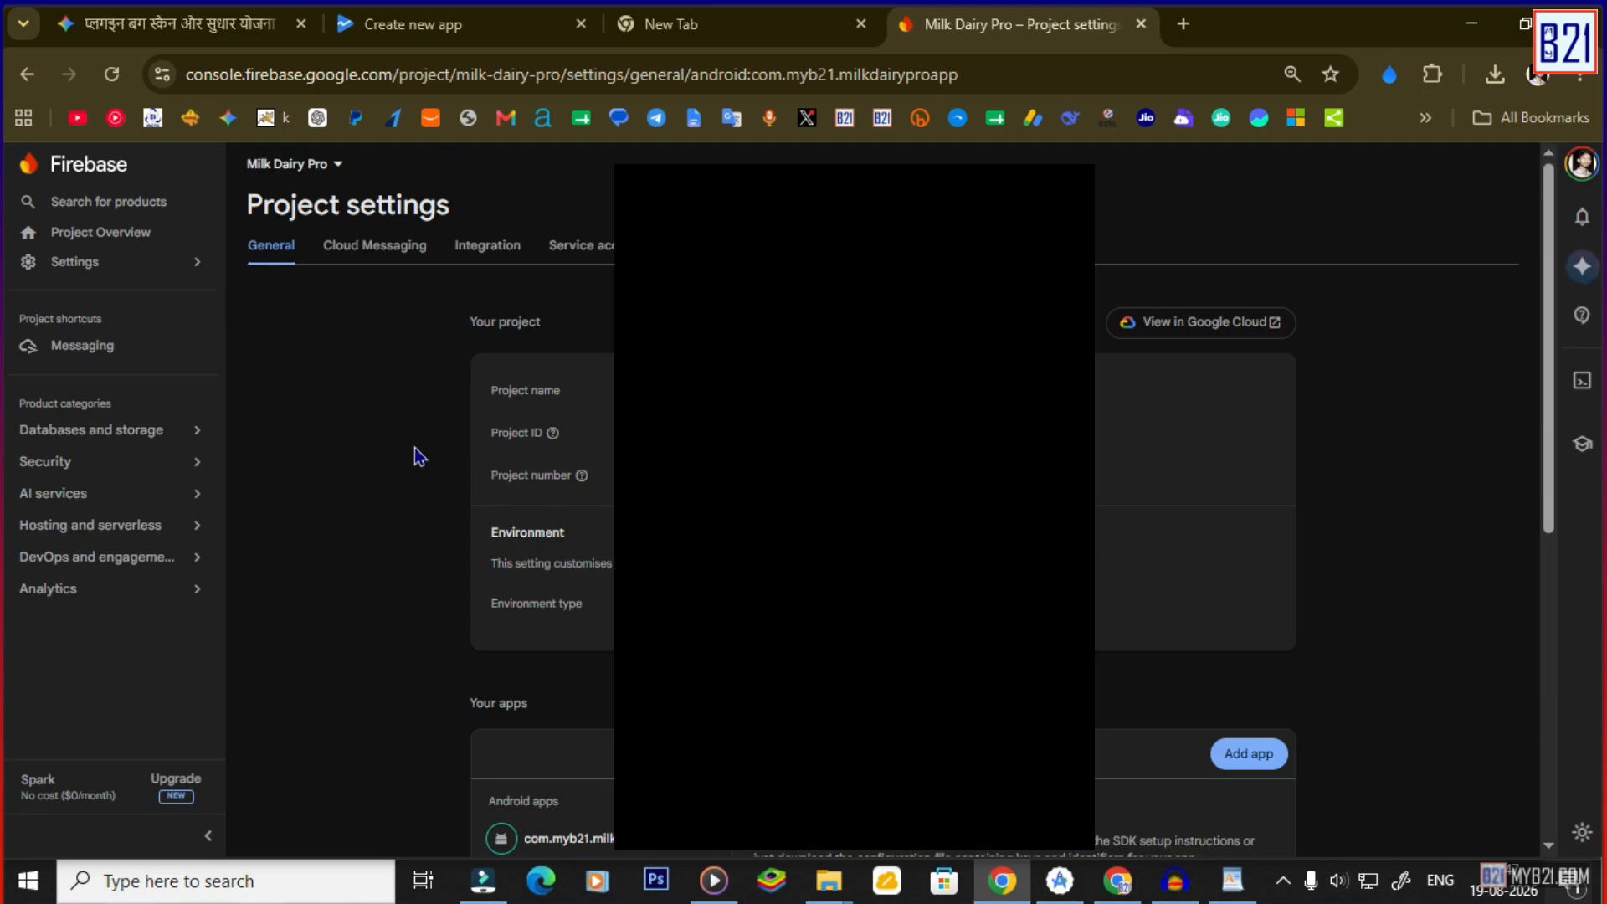
click(1059, 880)
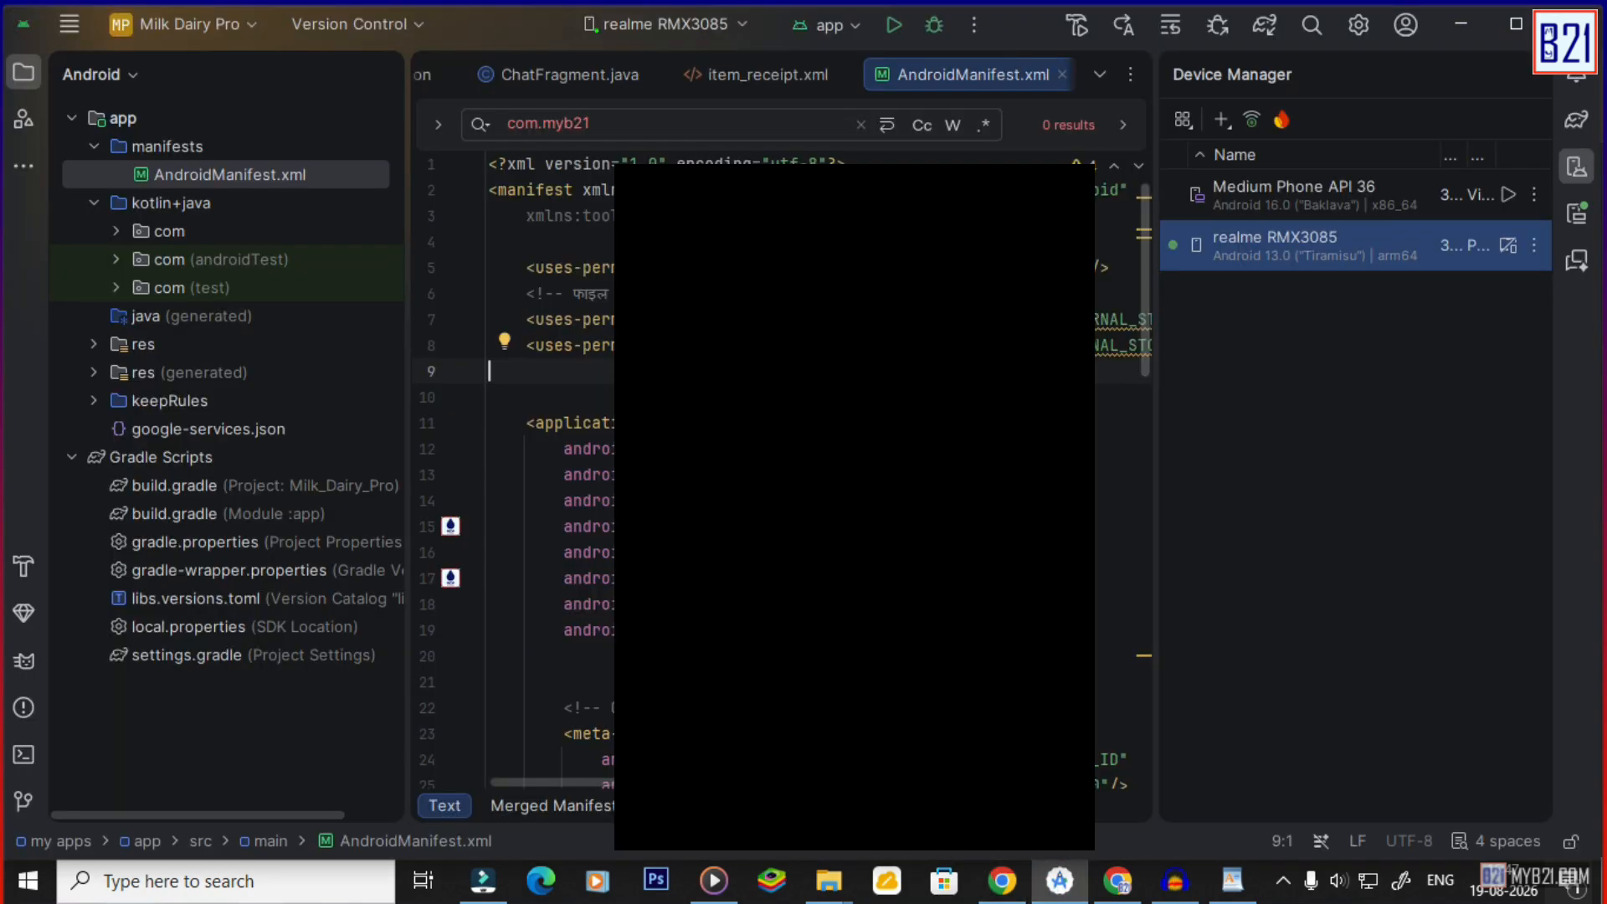
click(990, 883)
Review the Milk Dairy Pro entry under Your apps, then go back to Play Console's Create app form.
scroll(552, 653, down, 3)
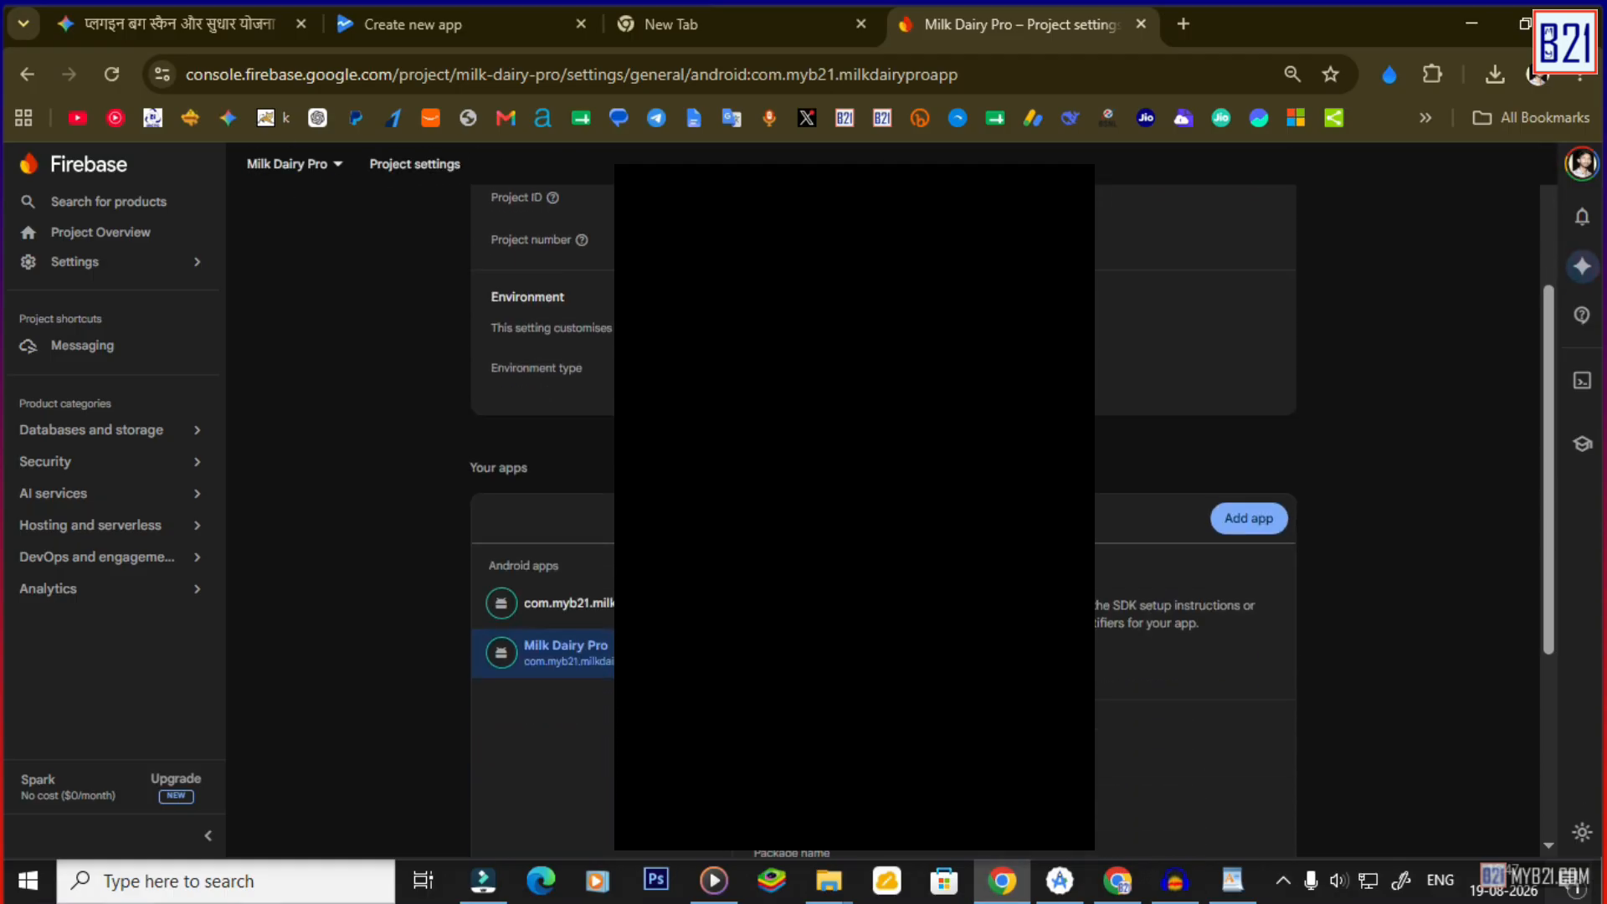
scroll(883, 502, down, 2)
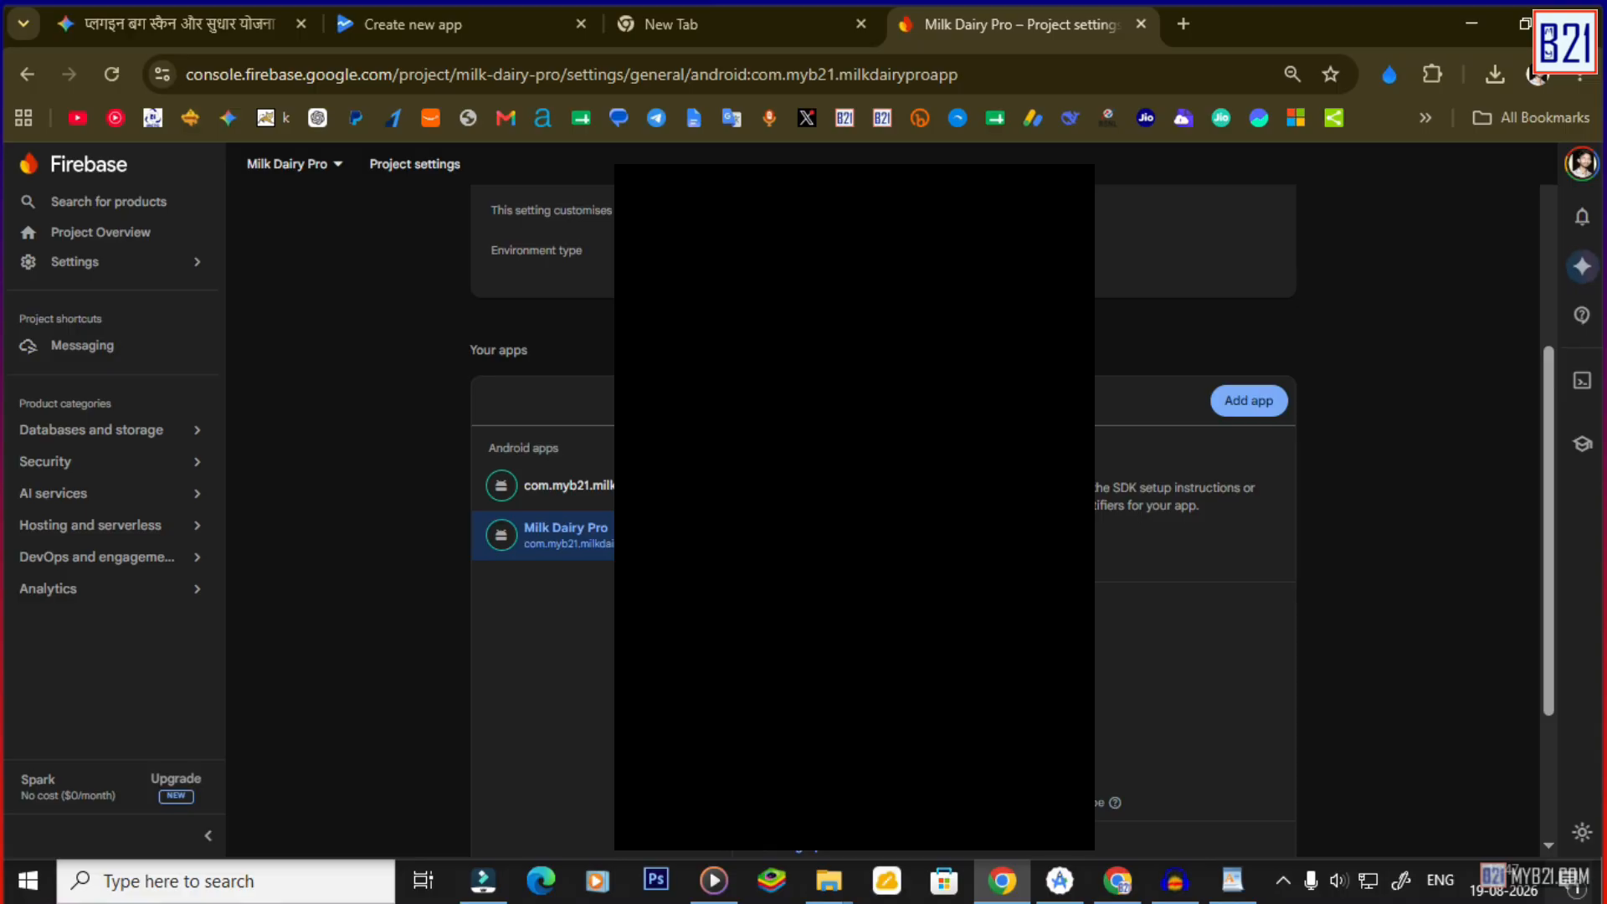
scroll(1172, 544, down, 4)
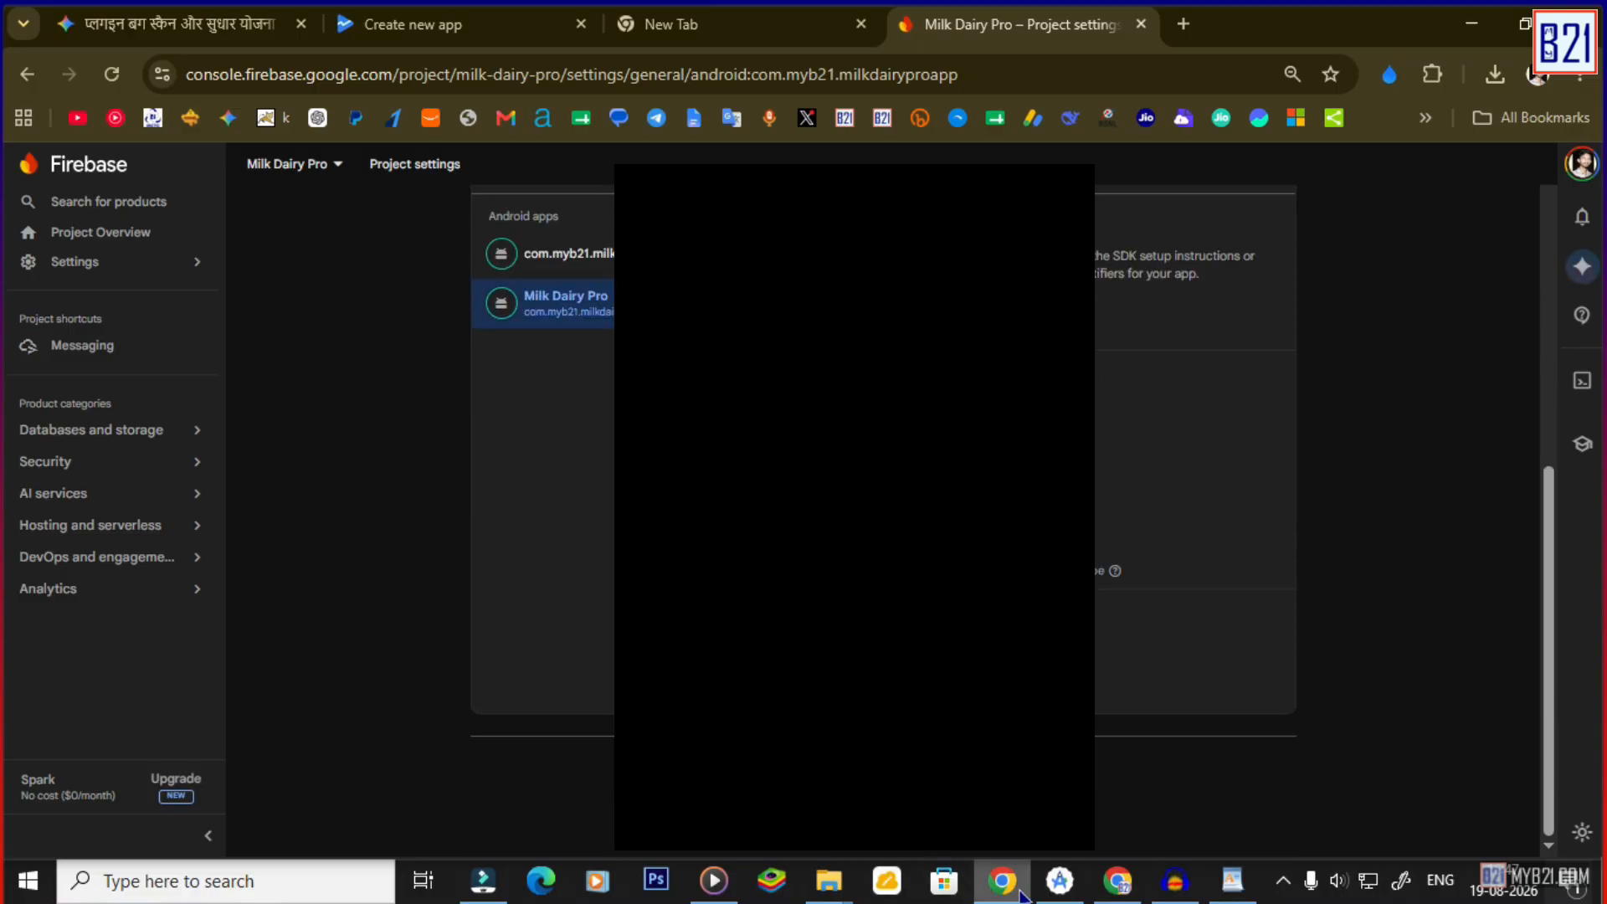
click(1002, 881)
click(996, 879)
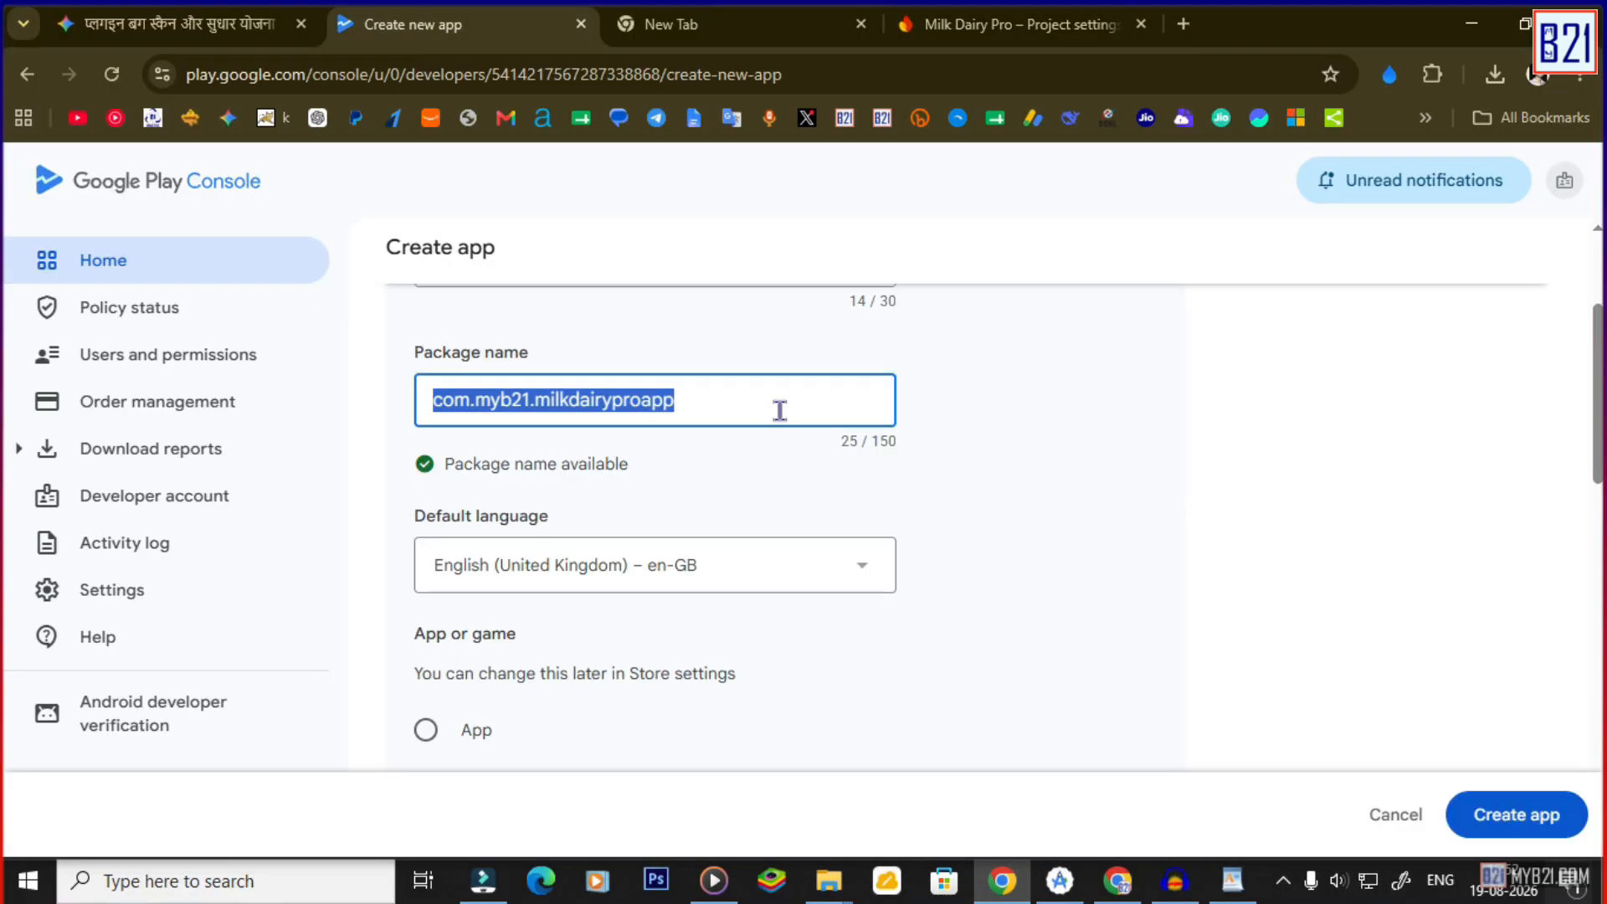
click(779, 410)
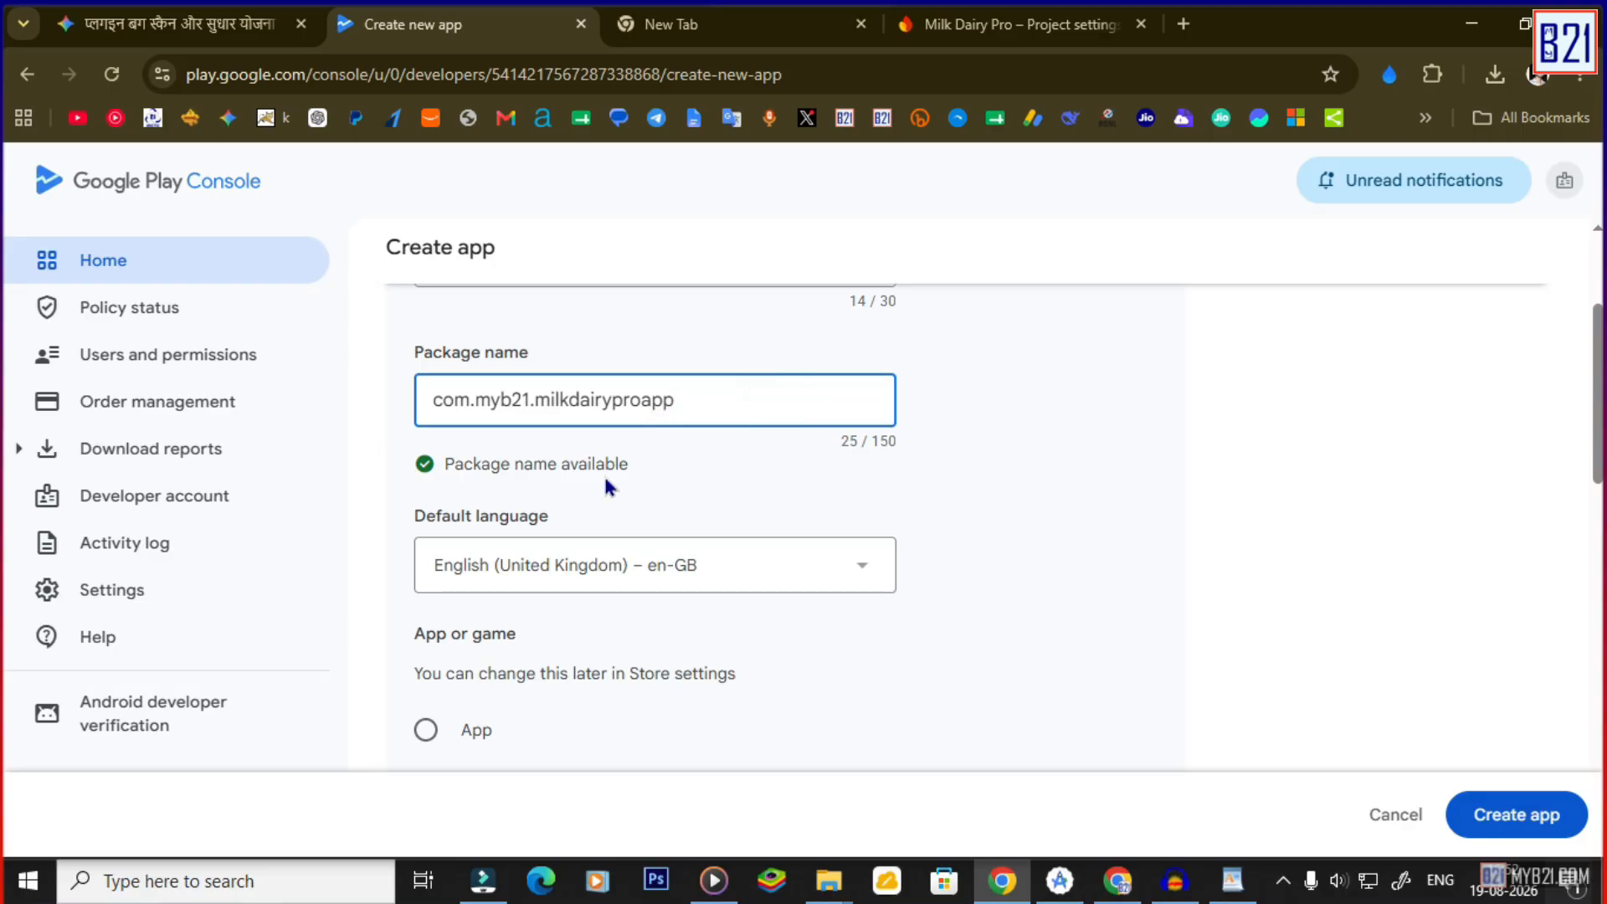
Choose English – en-IN as default language, and select App and Free.
scroll(605, 486, down, 1)
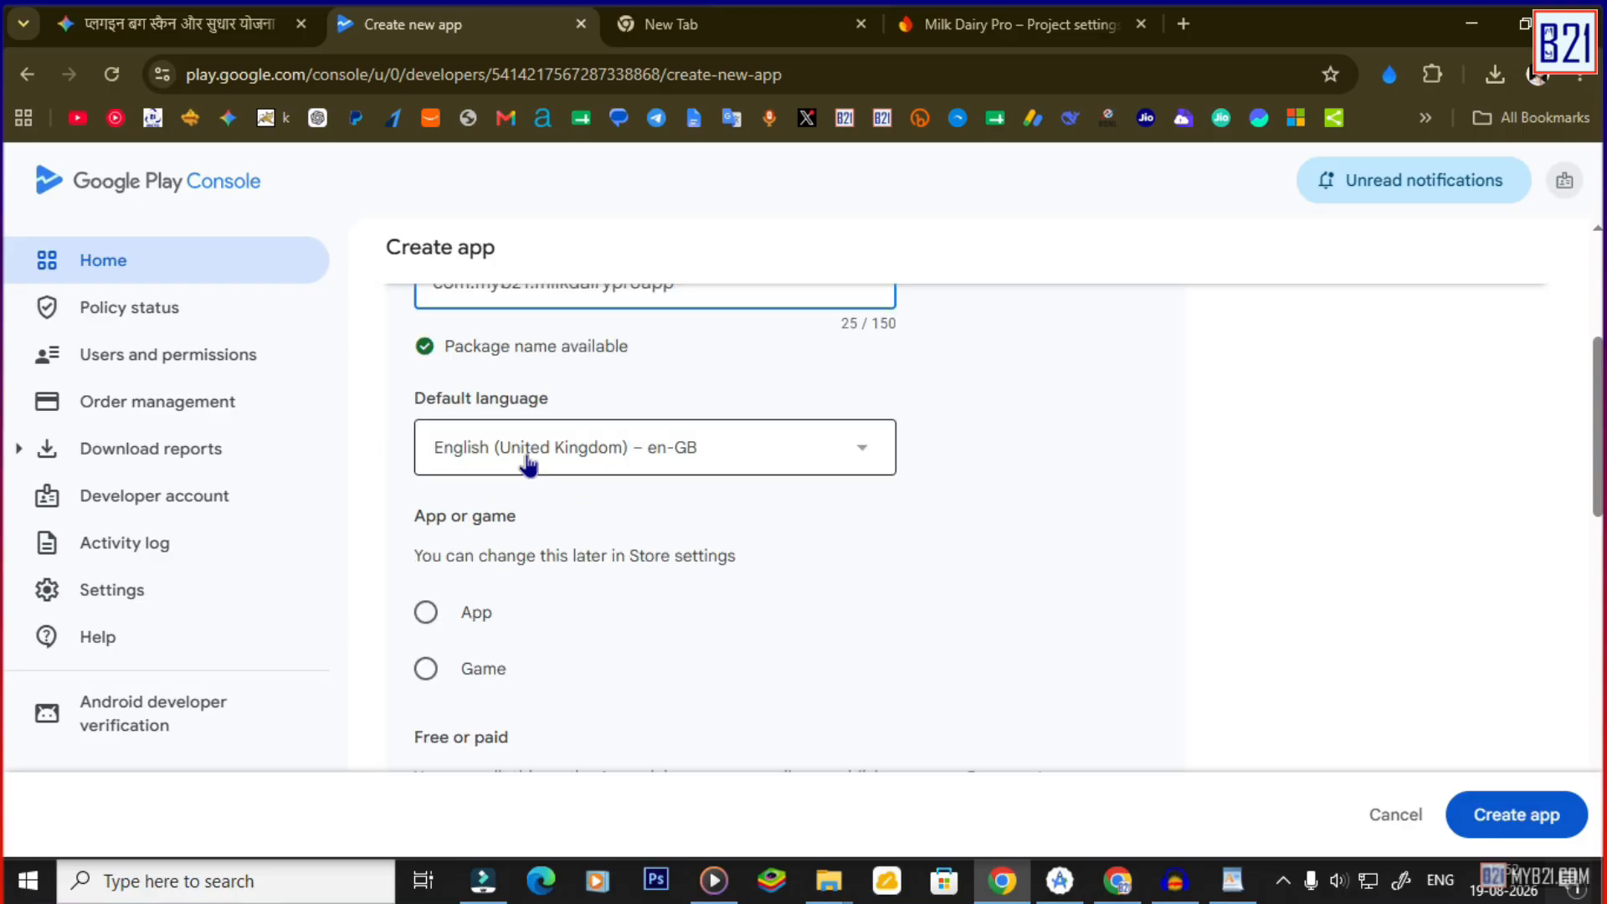
click(528, 461)
scroll(528, 502, up, 1)
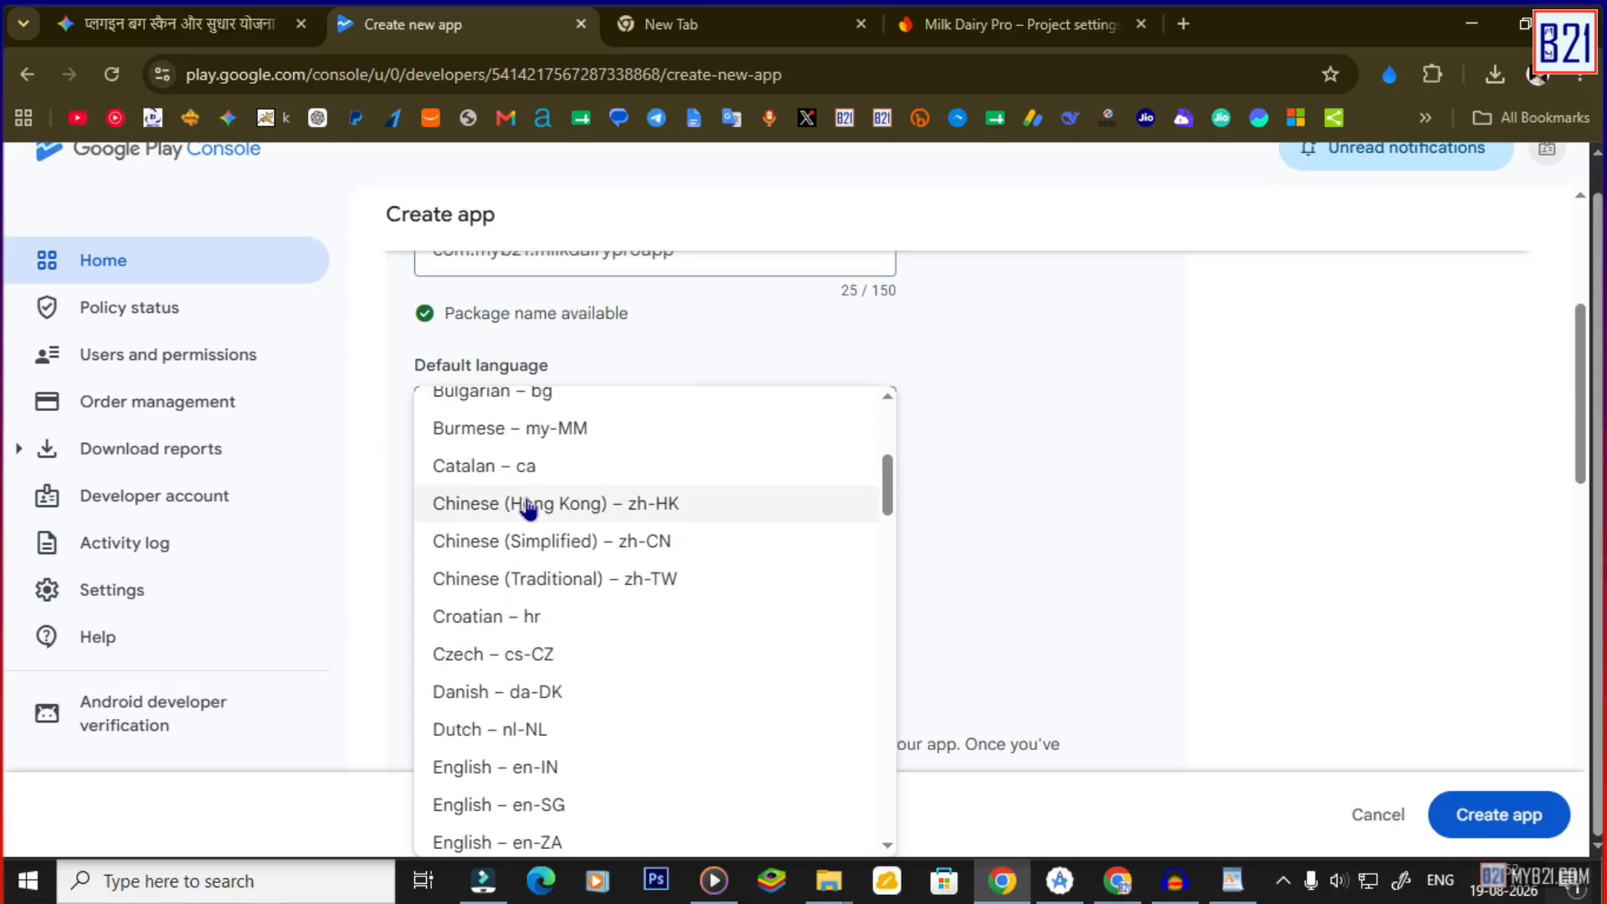
scroll(530, 512, down, 1)
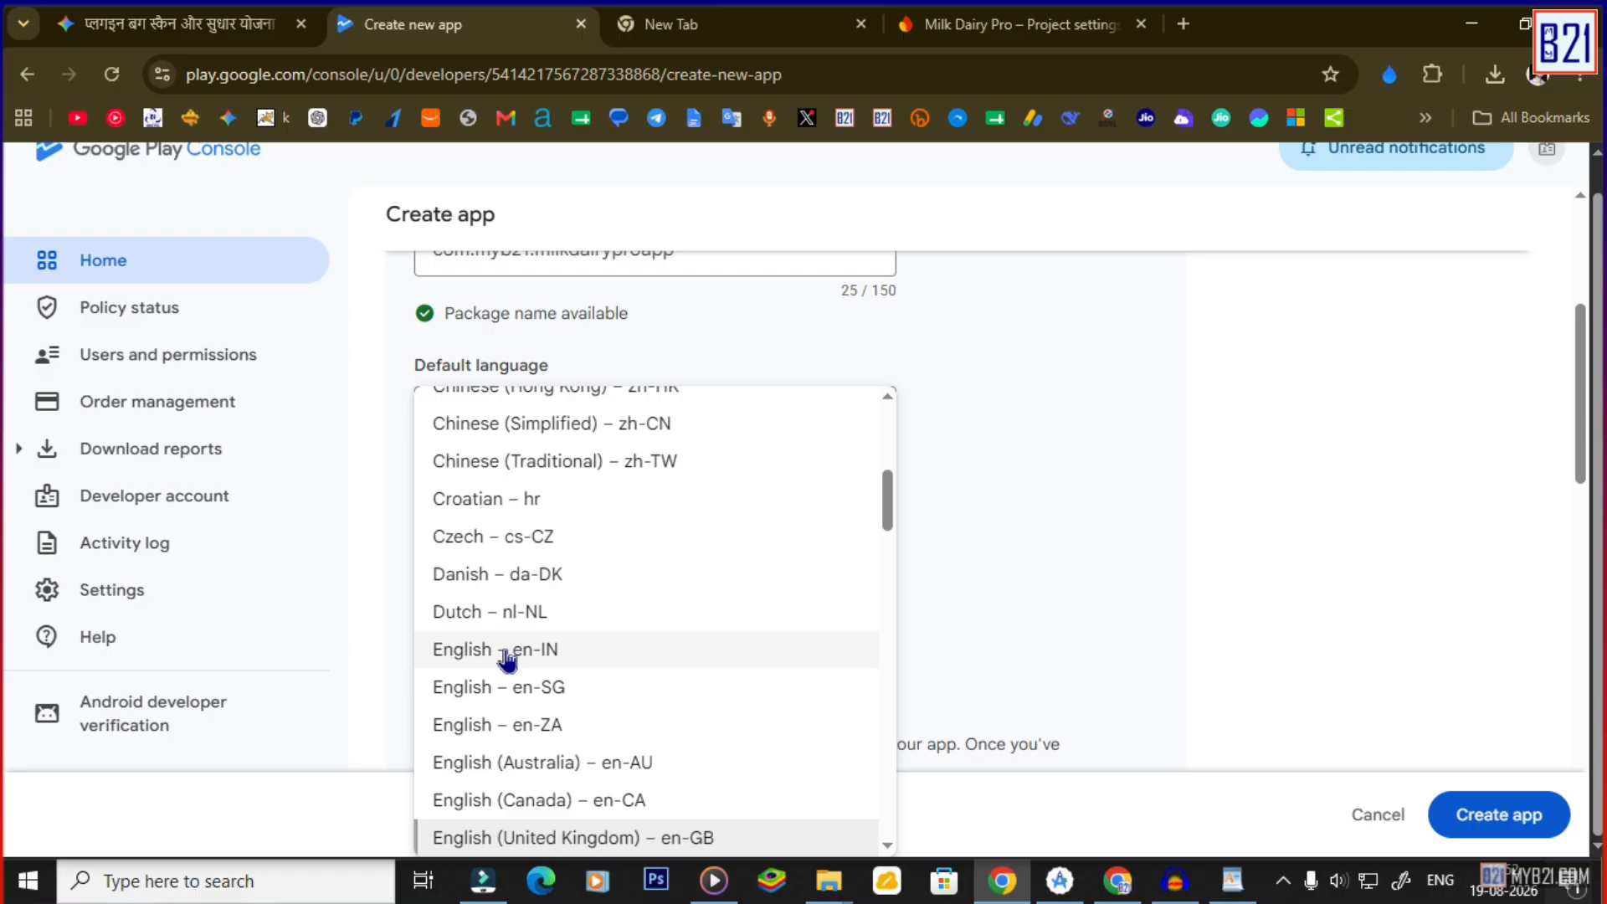
click(507, 652)
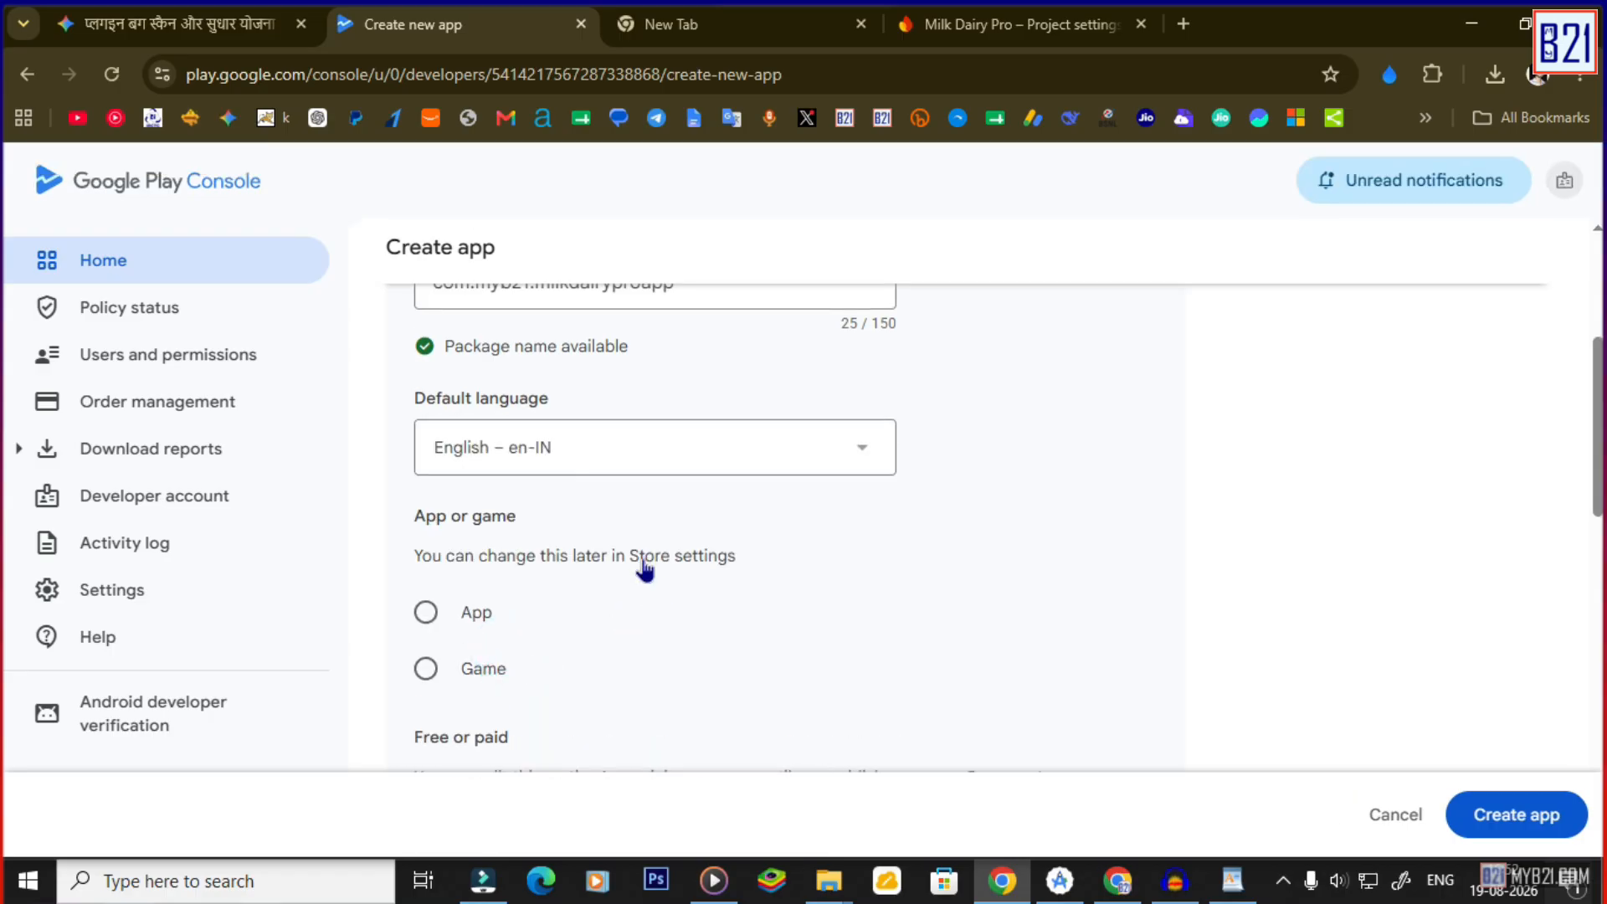
scroll(585, 573, down, 1)
click(431, 500)
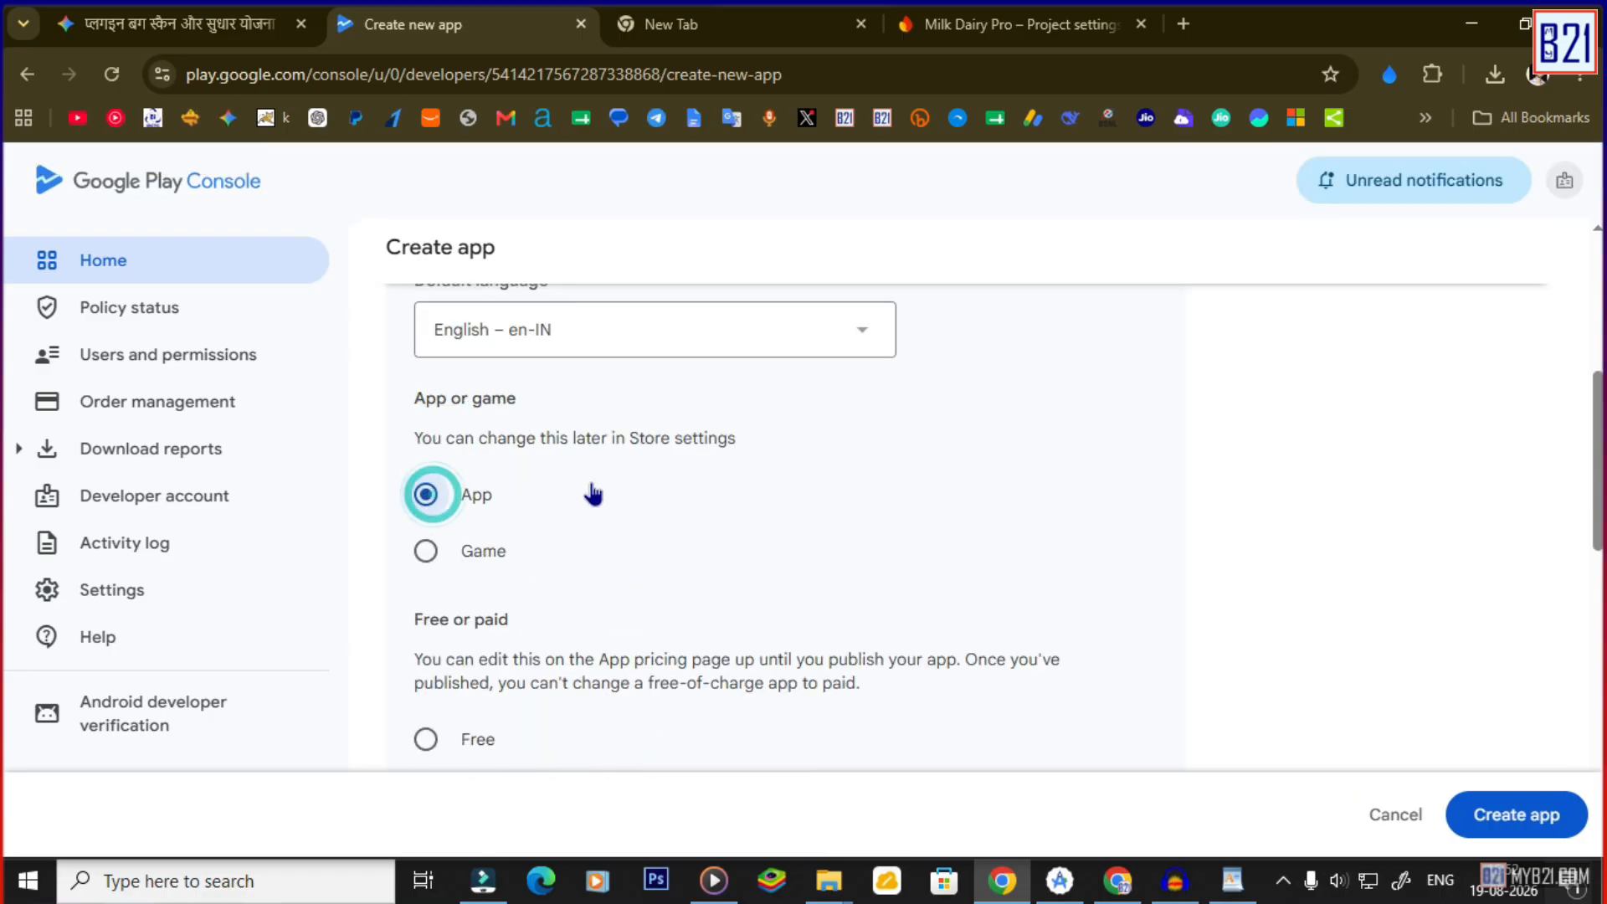
scroll(598, 502, down, 1)
click(429, 619)
scroll(636, 569, down, 1)
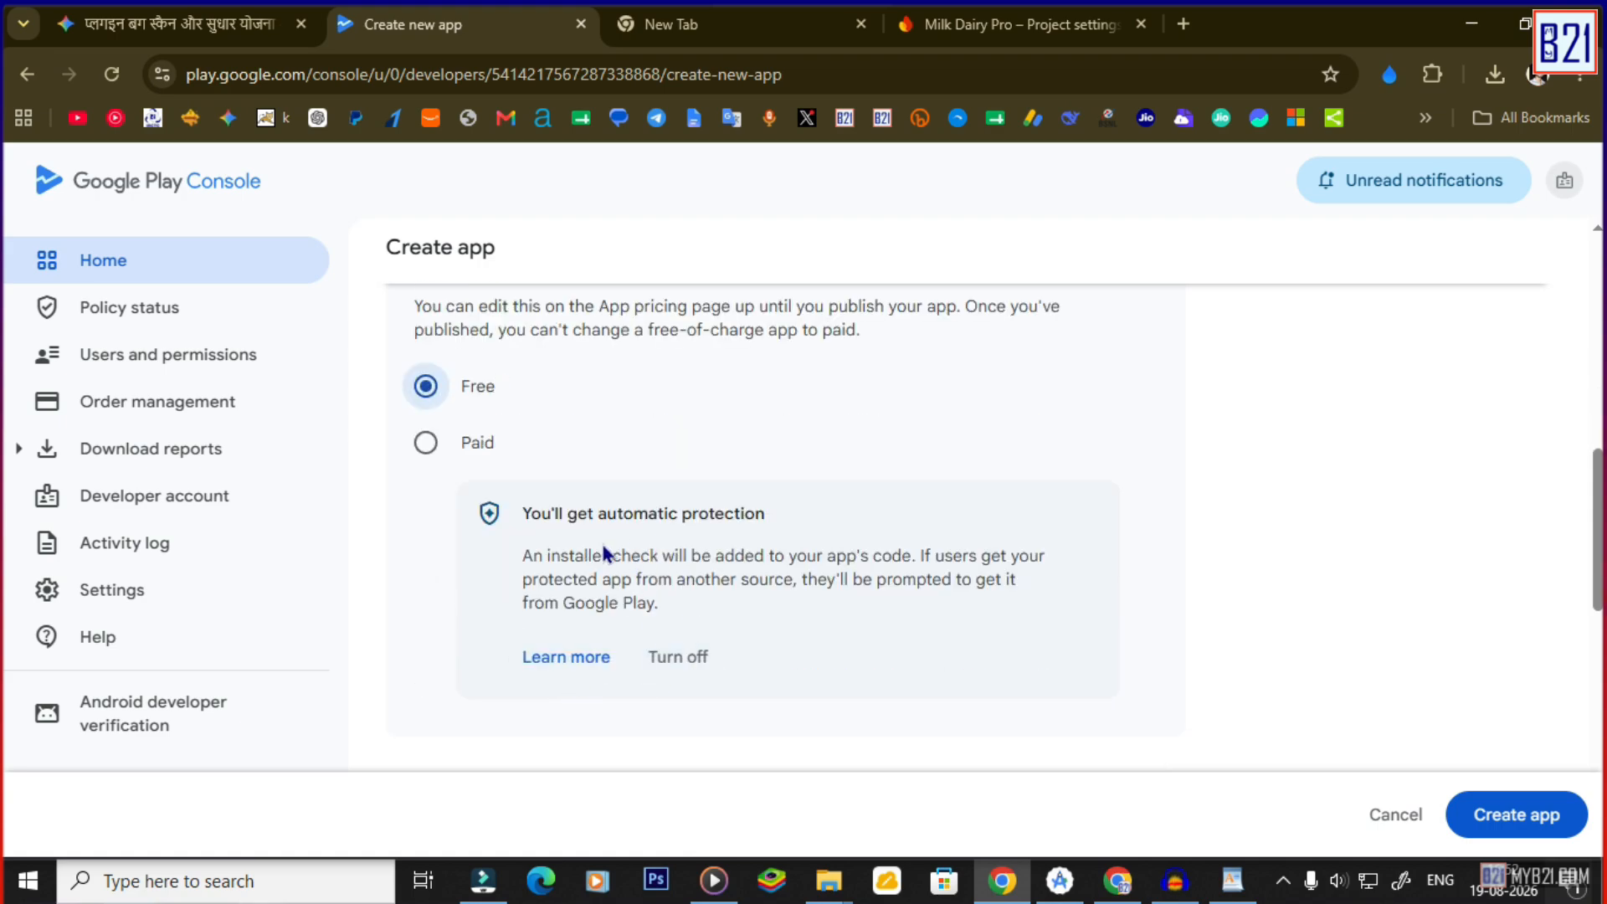
drag(536, 521, 761, 507)
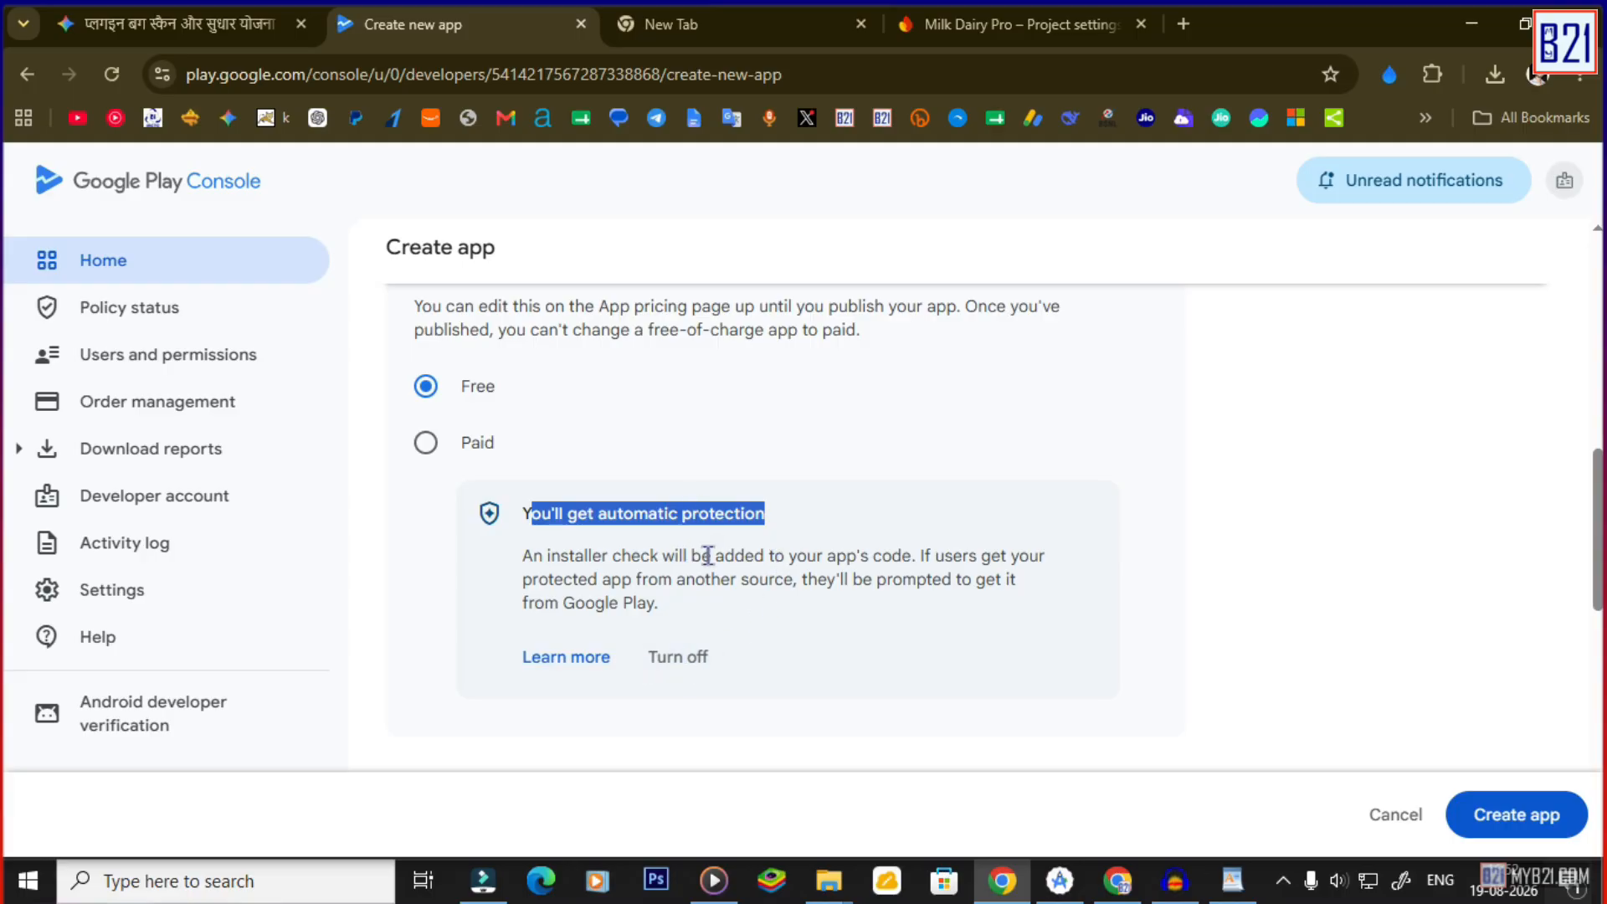
Confirm the app meets the Developer Programme Policies and retry app creation.
click(1485, 824)
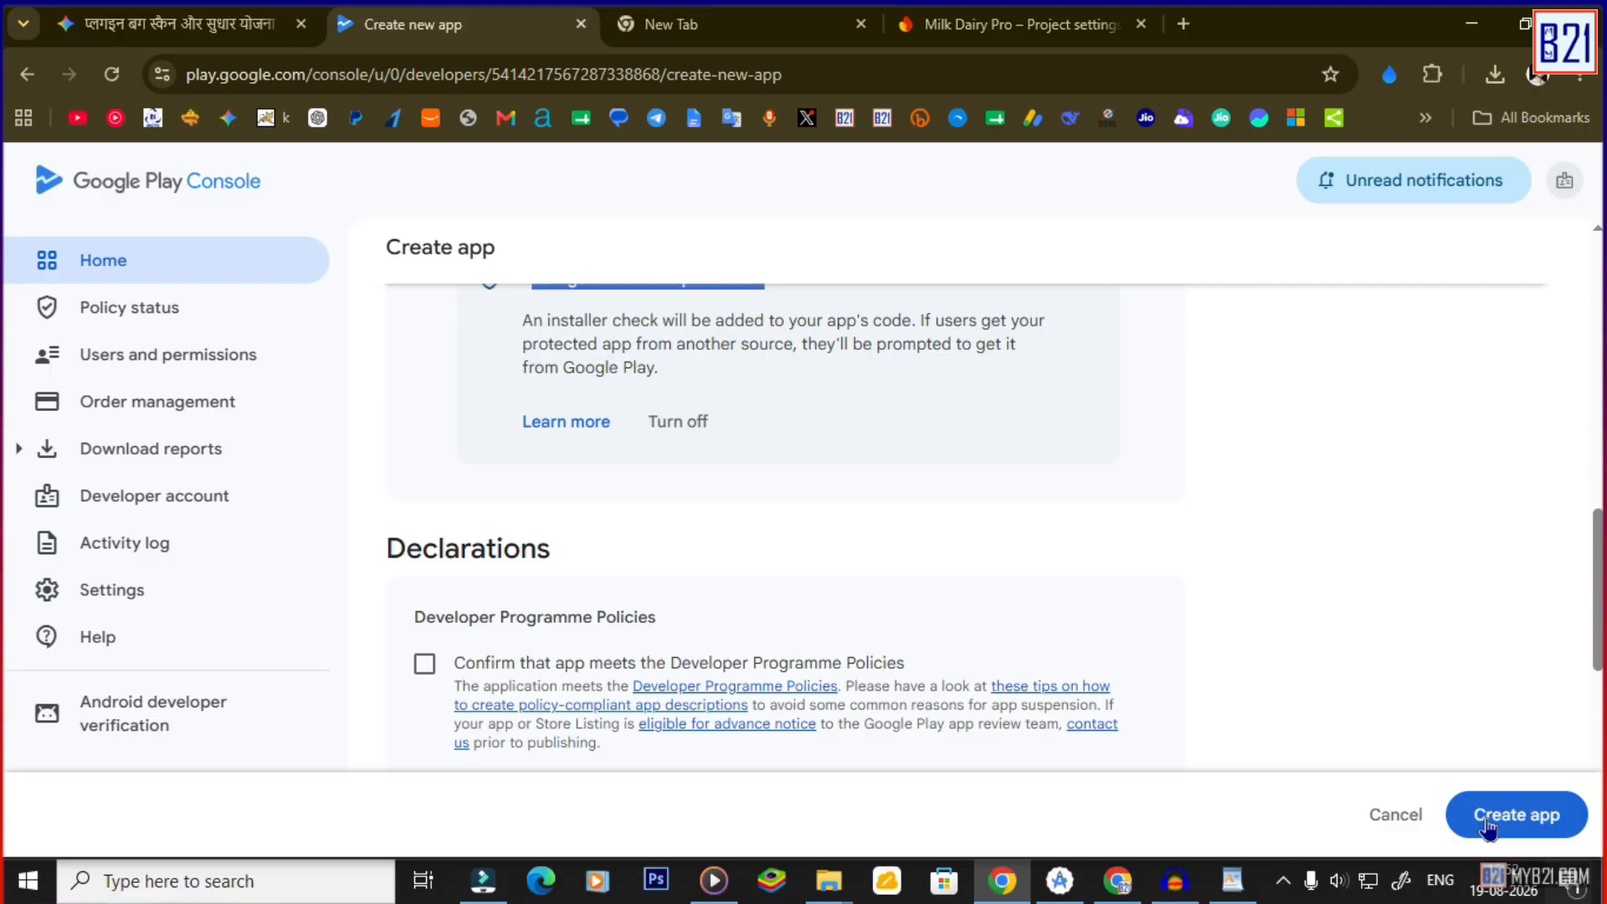
click(424, 663)
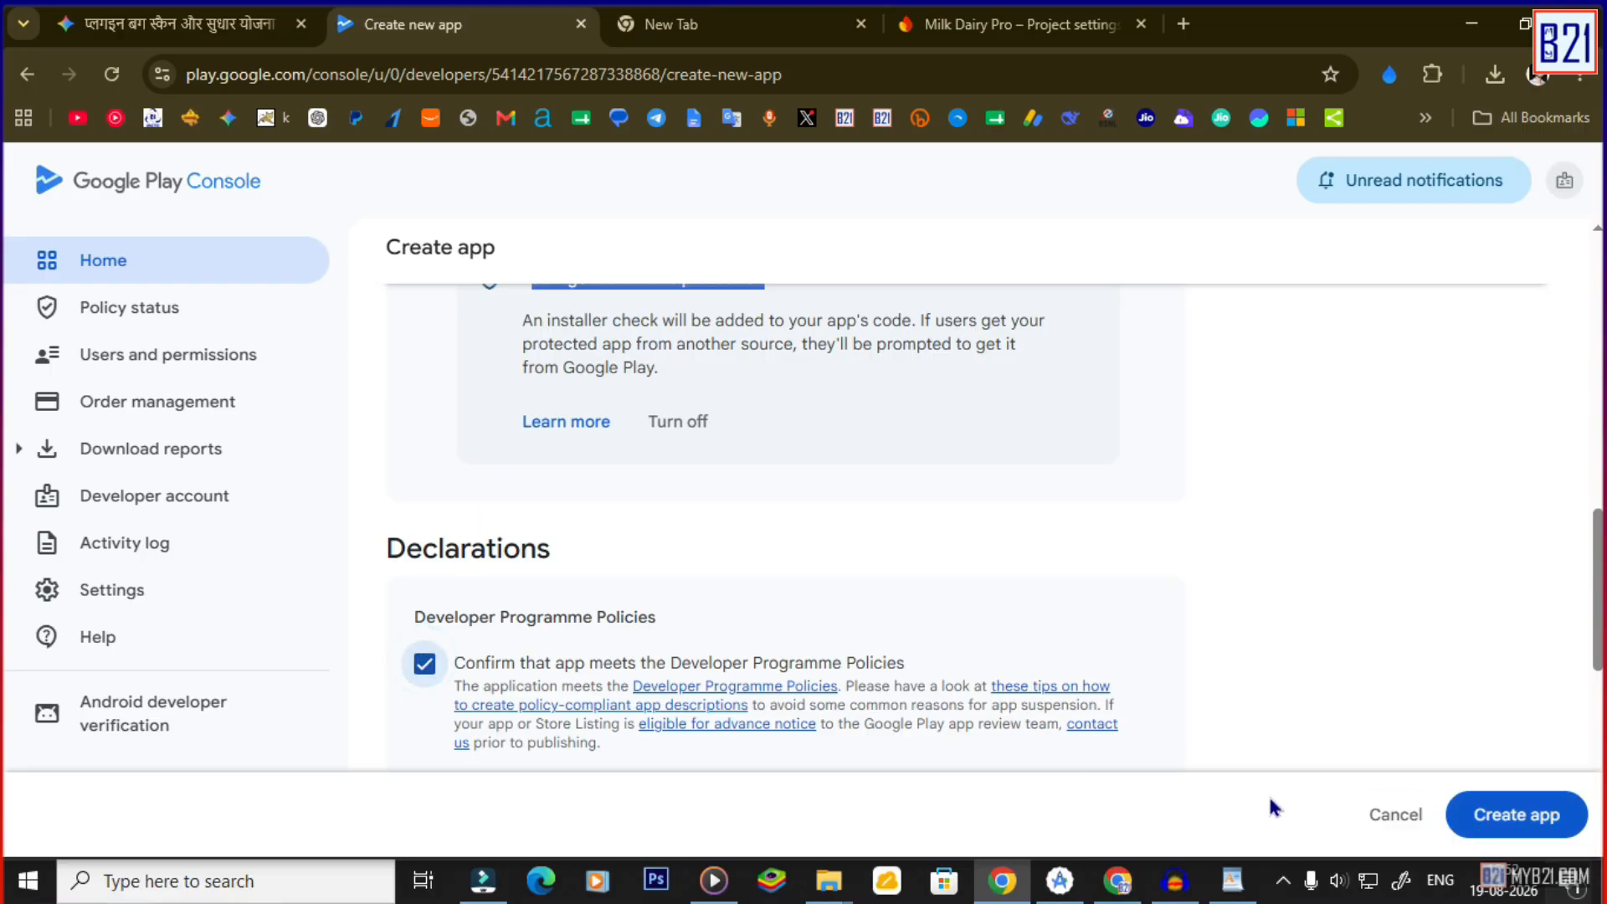
click(1498, 816)
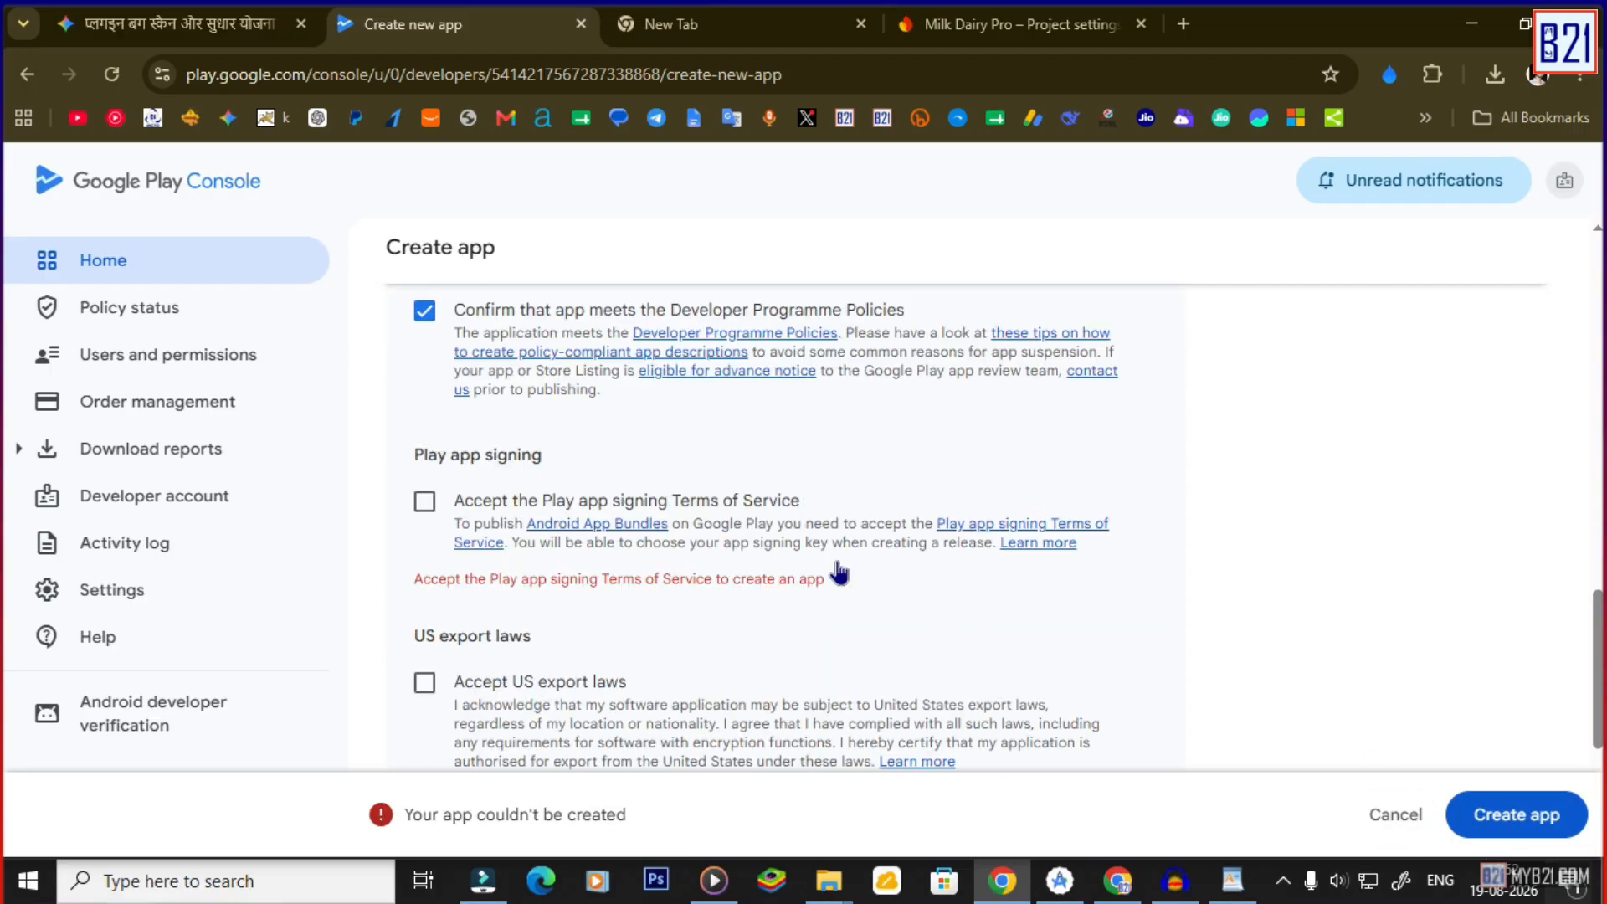
Accept the Play app signing terms and US export laws declarations, then create Milk Dairy Pro.
scroll(836, 574, up, 1)
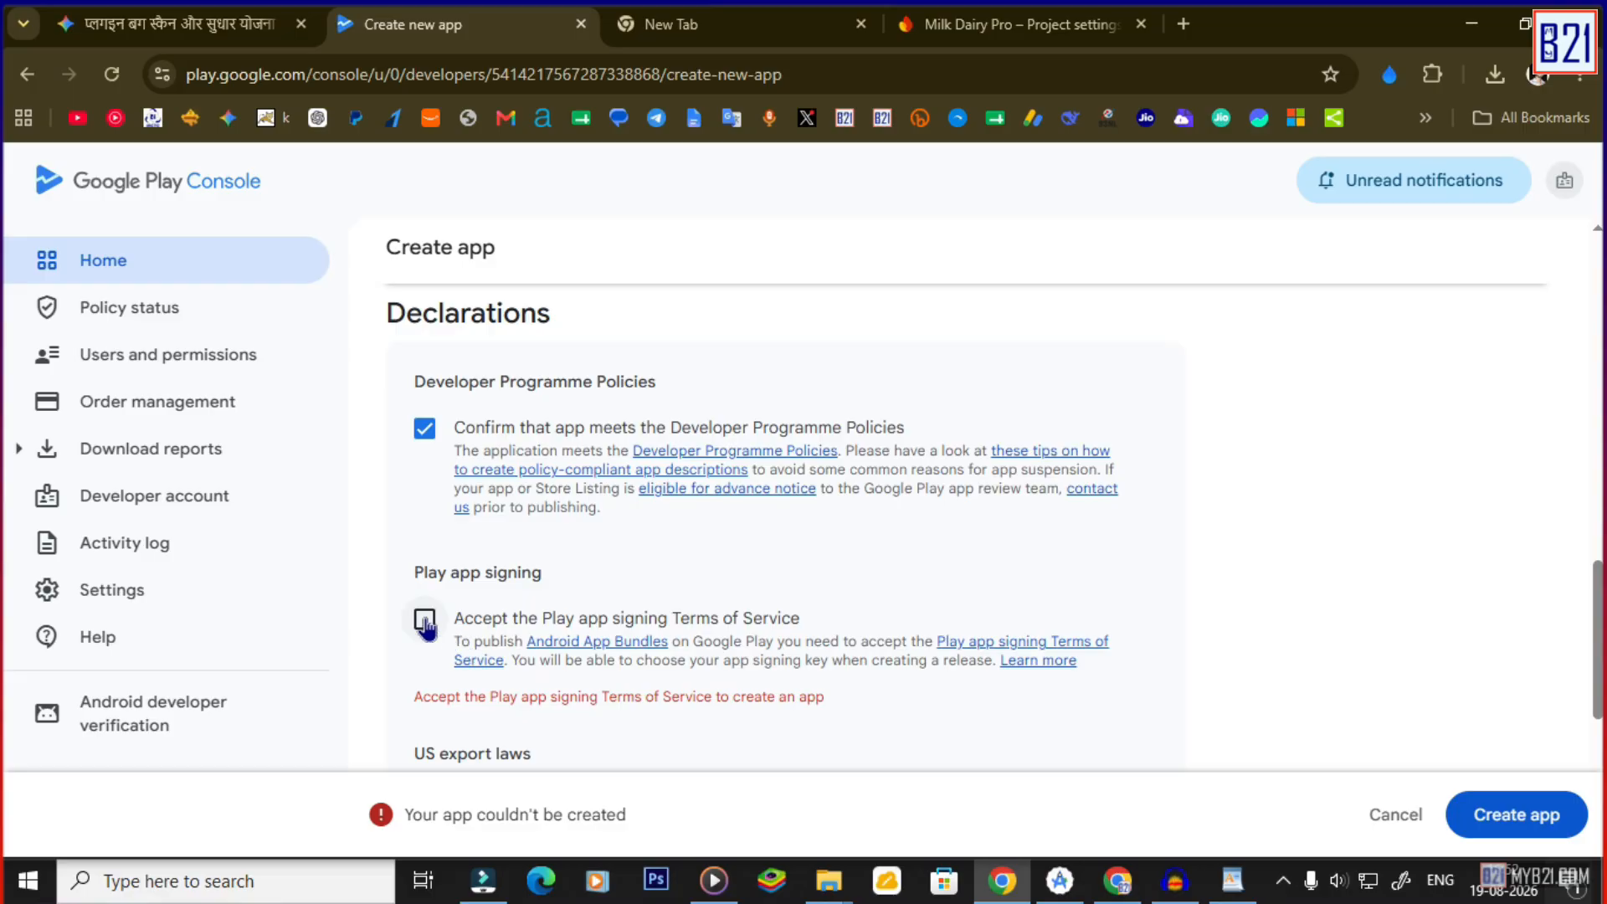
click(425, 624)
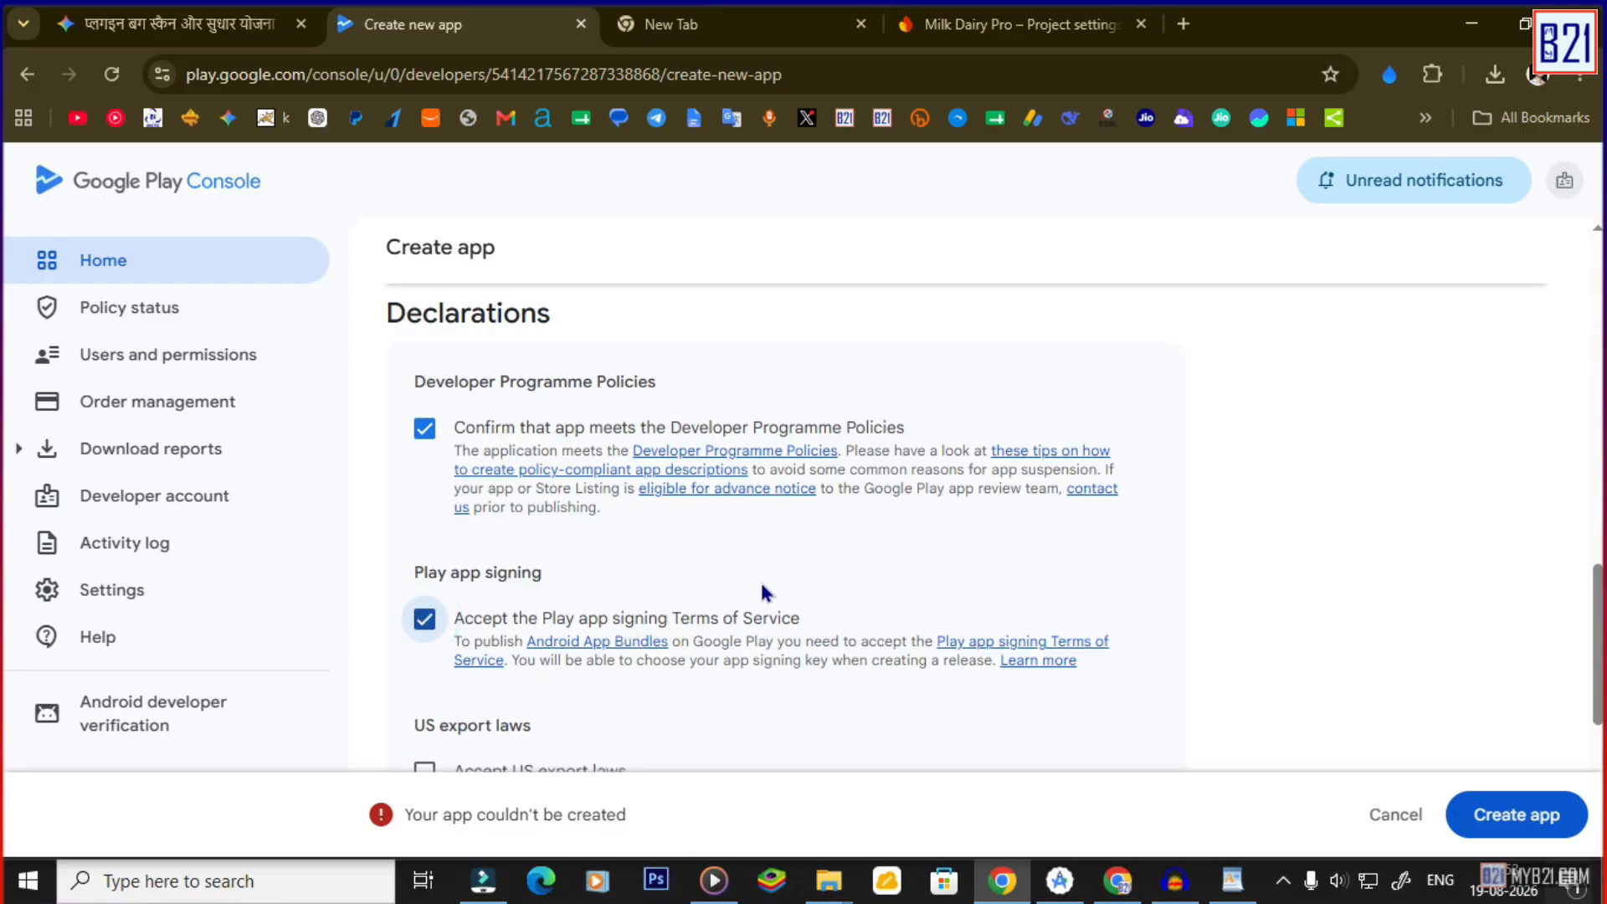
scroll(763, 594, down, 1)
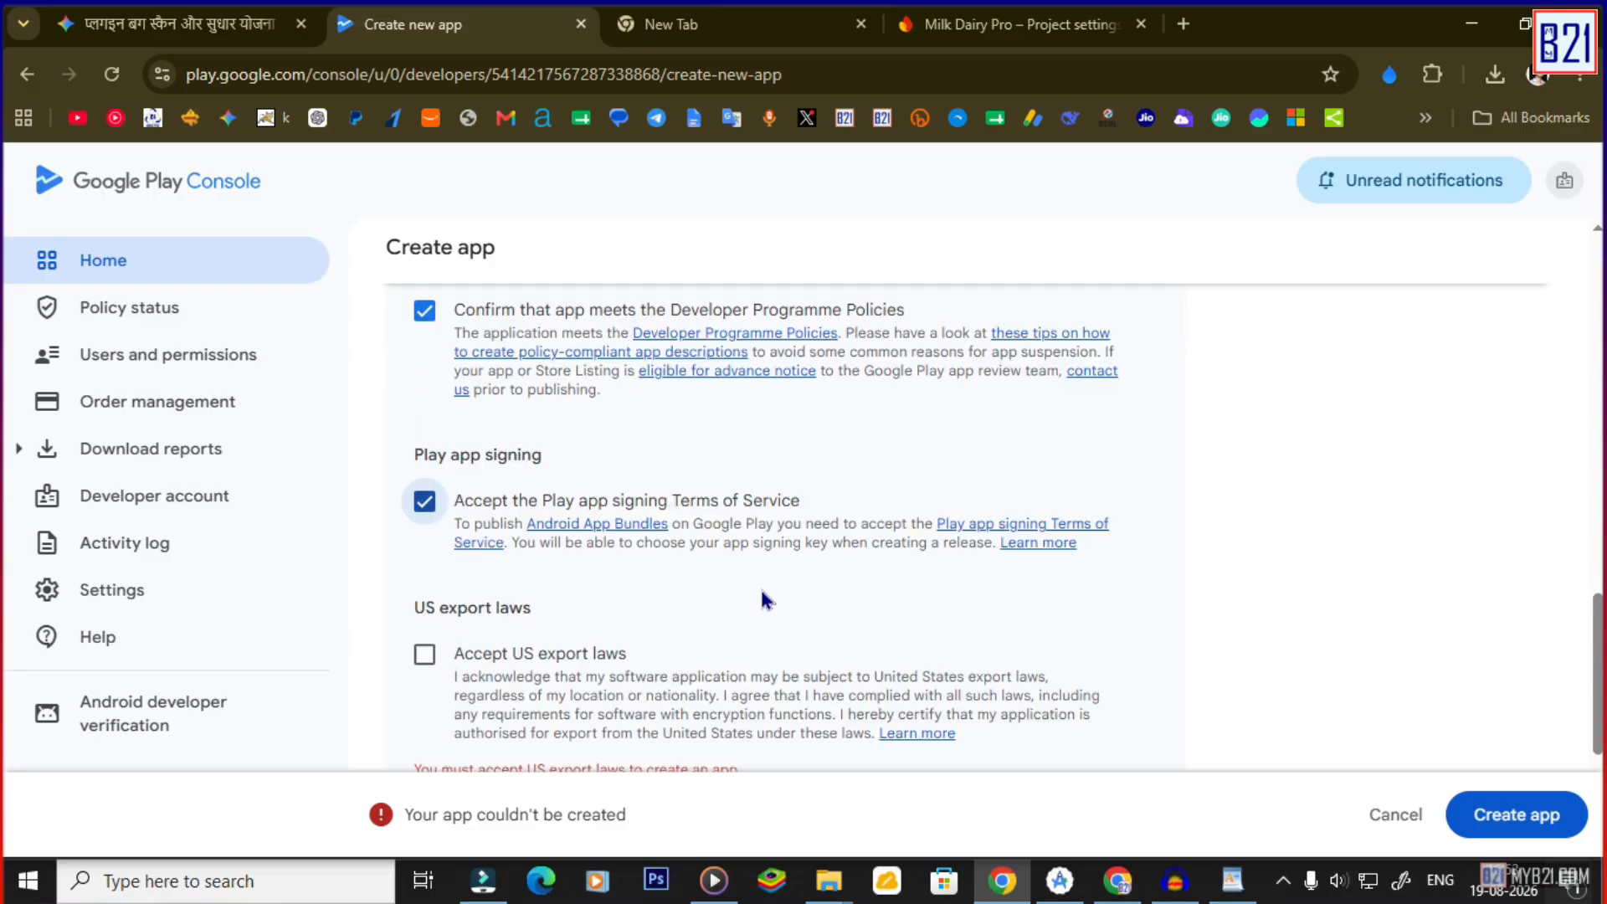
click(426, 654)
scroll(639, 614, down, 2)
scroll(753, 621, down, 1)
scroll(803, 636, up, 1)
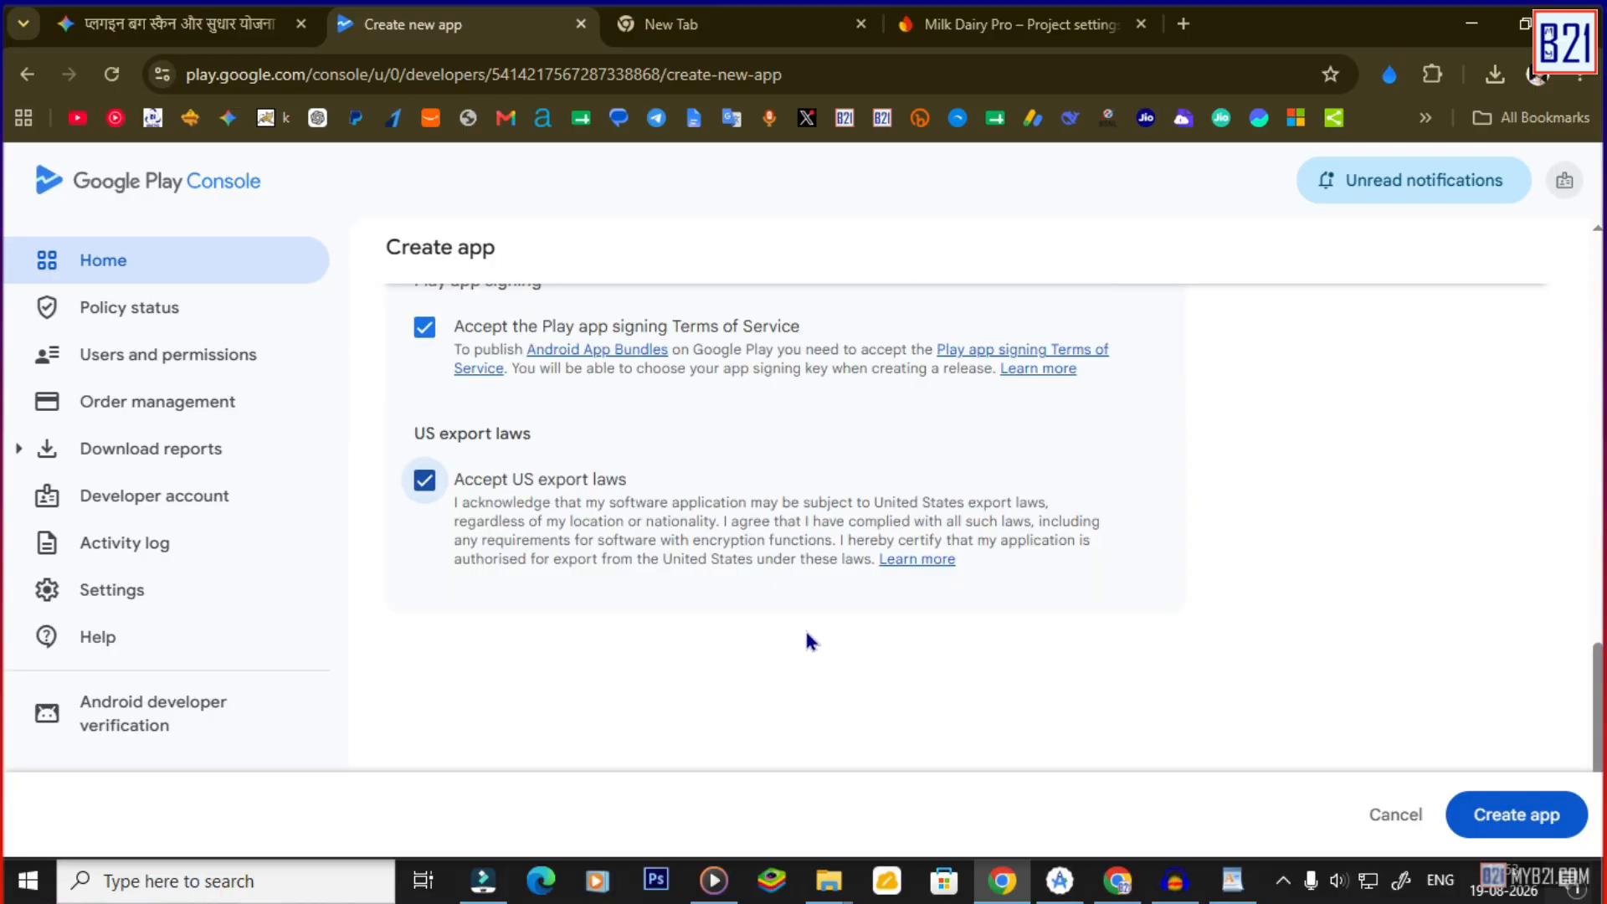
scroll(786, 631, down, 1)
click(1519, 839)
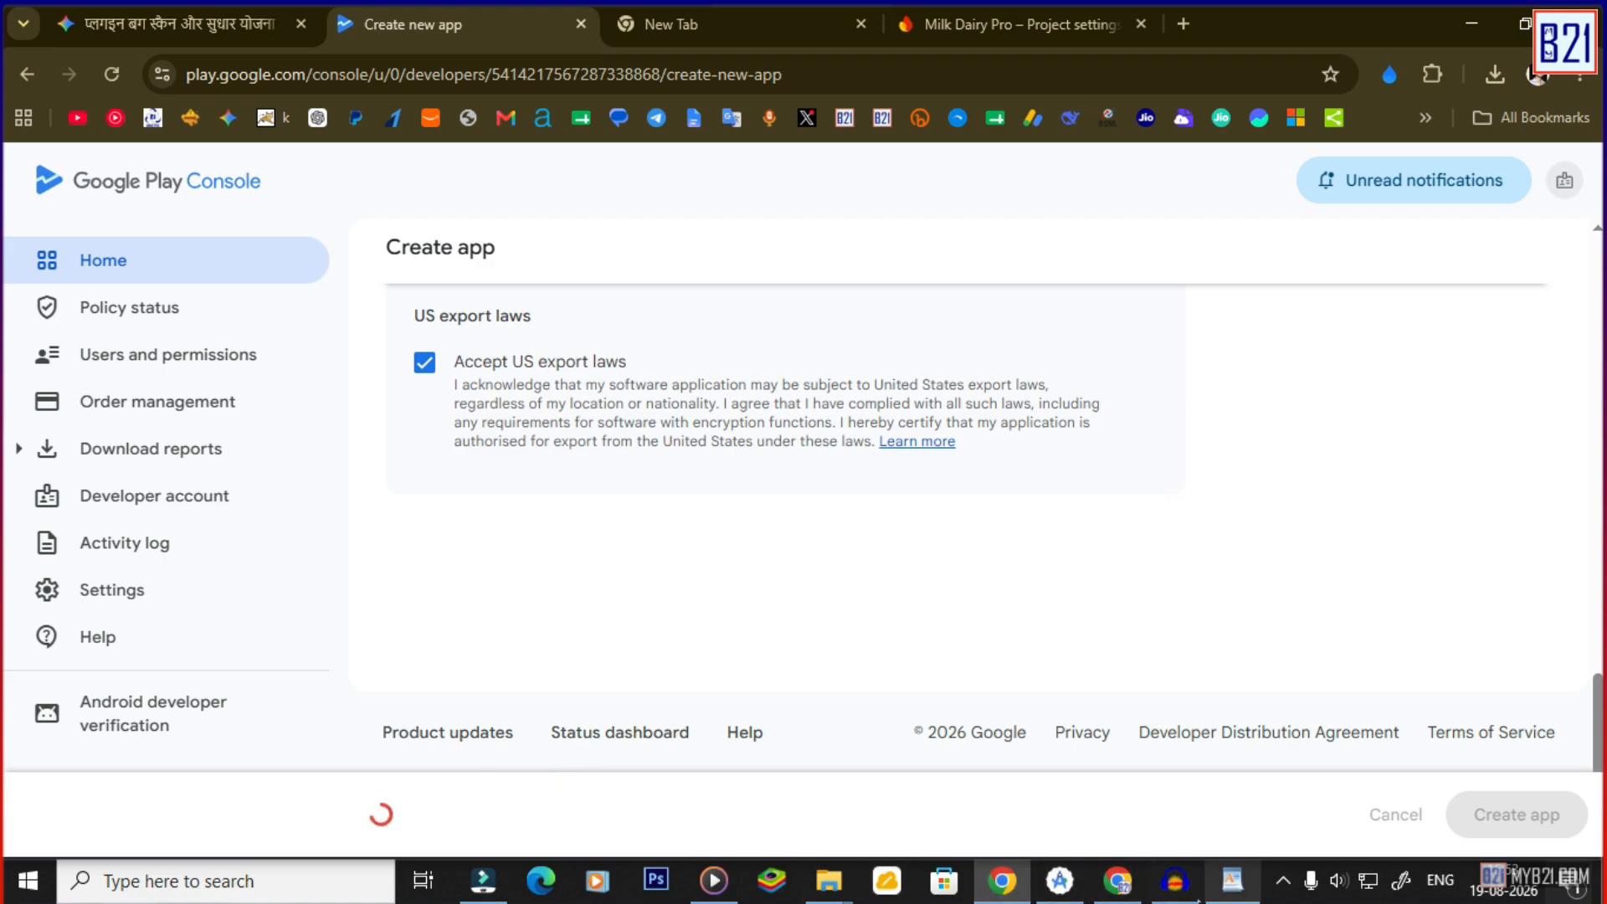
Return to Play Console and highlight the Dashboard's 'Get ready to publish your app' guidance on internal testing.
click(1176, 893)
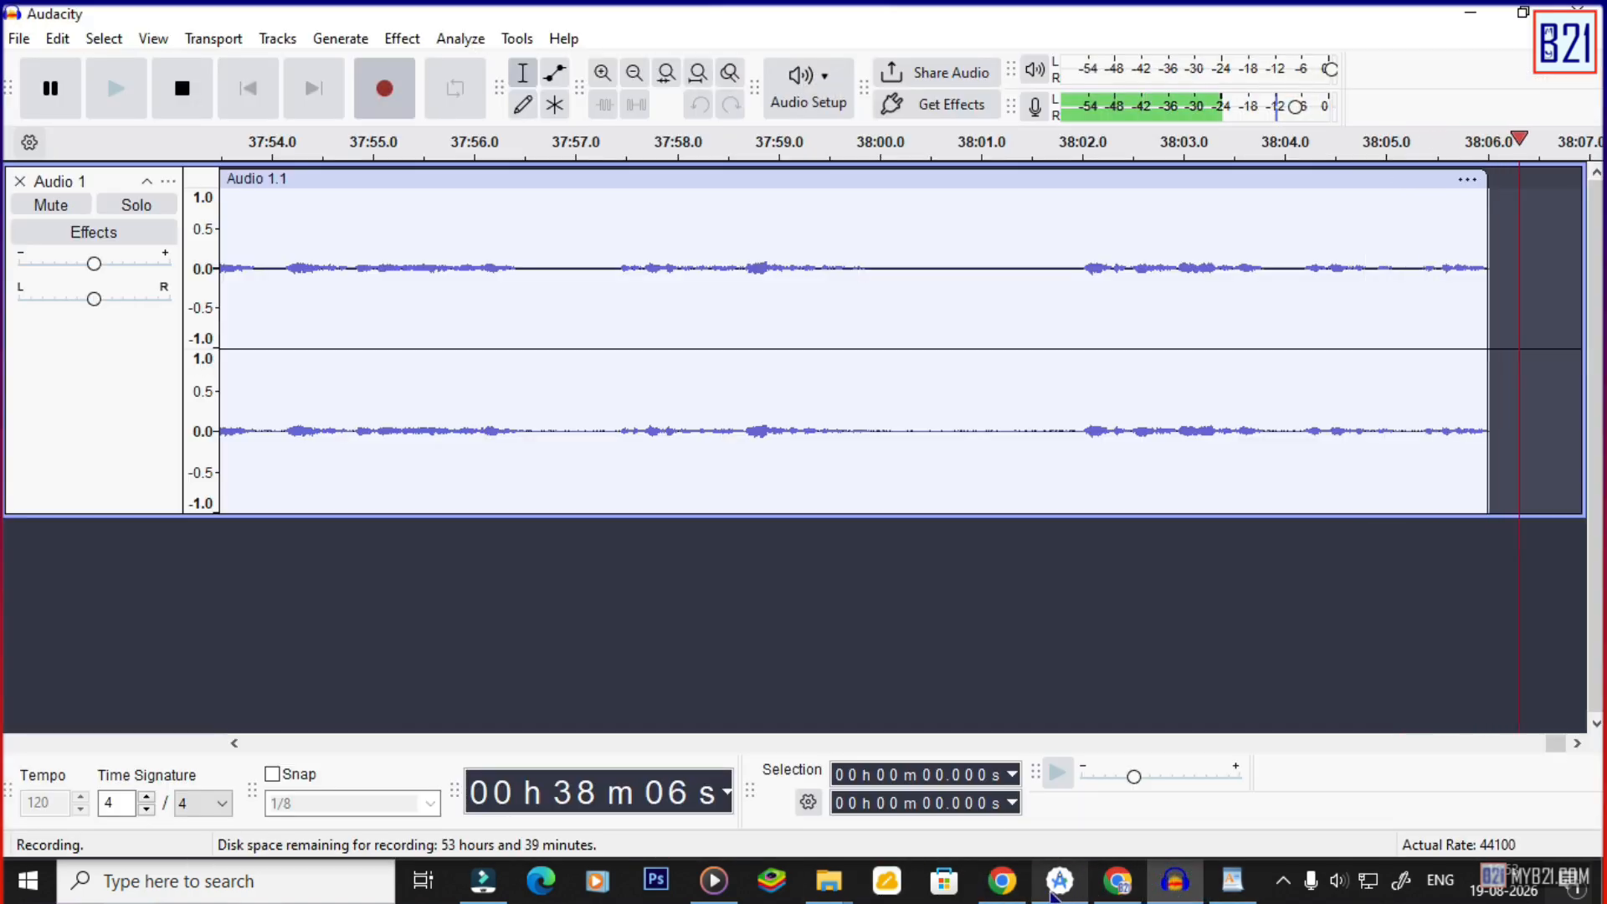
click(1002, 880)
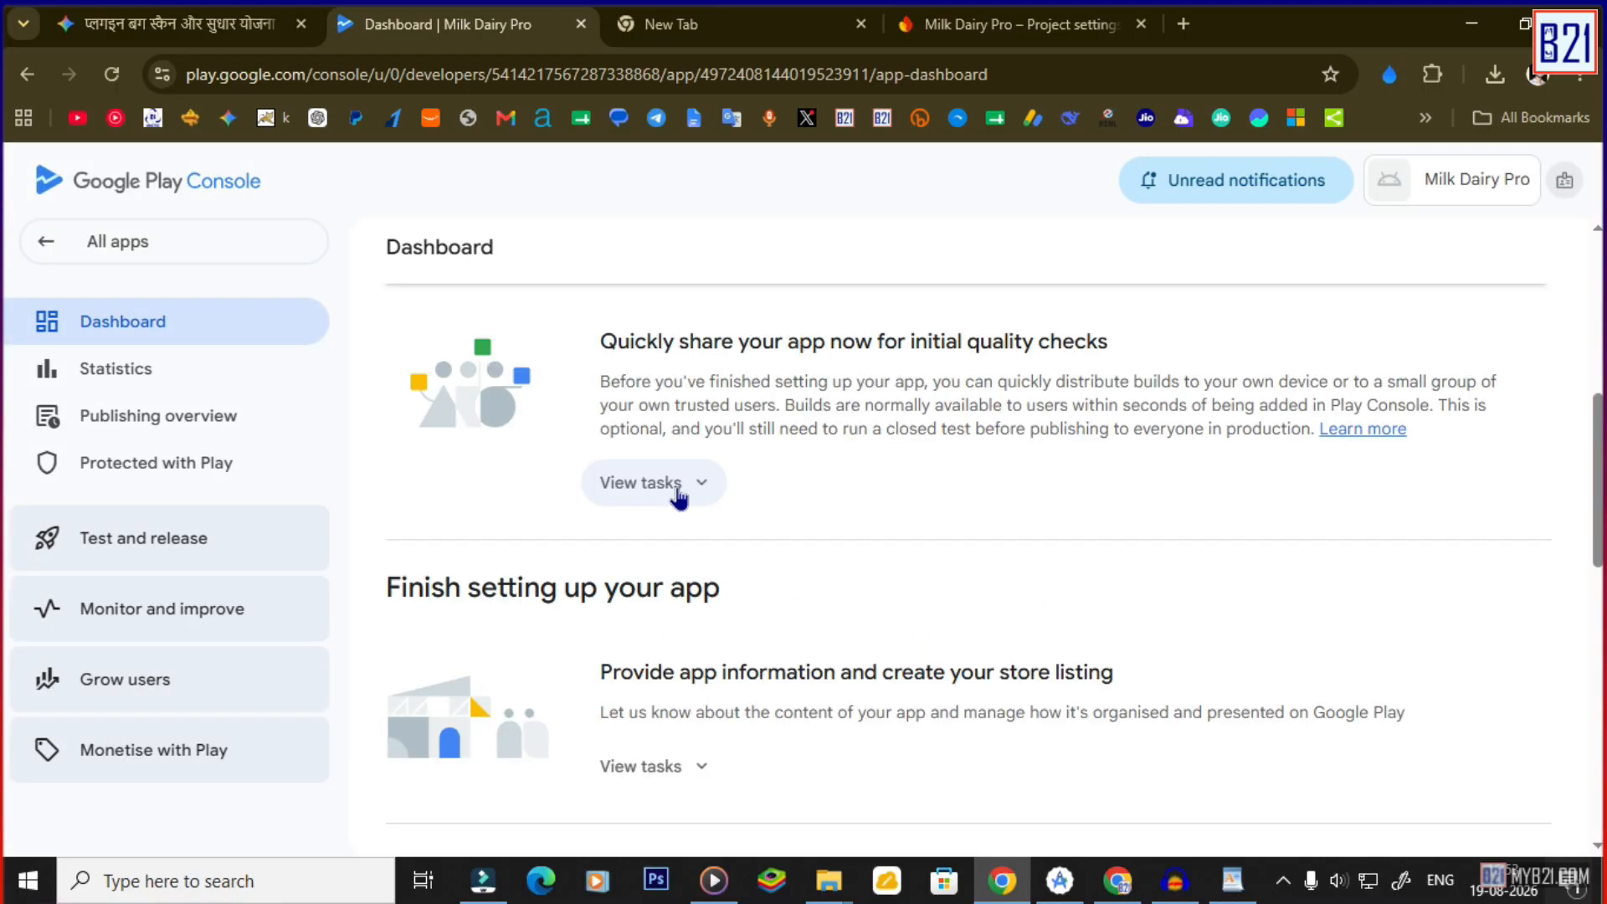
scroll(680, 502, up, 5)
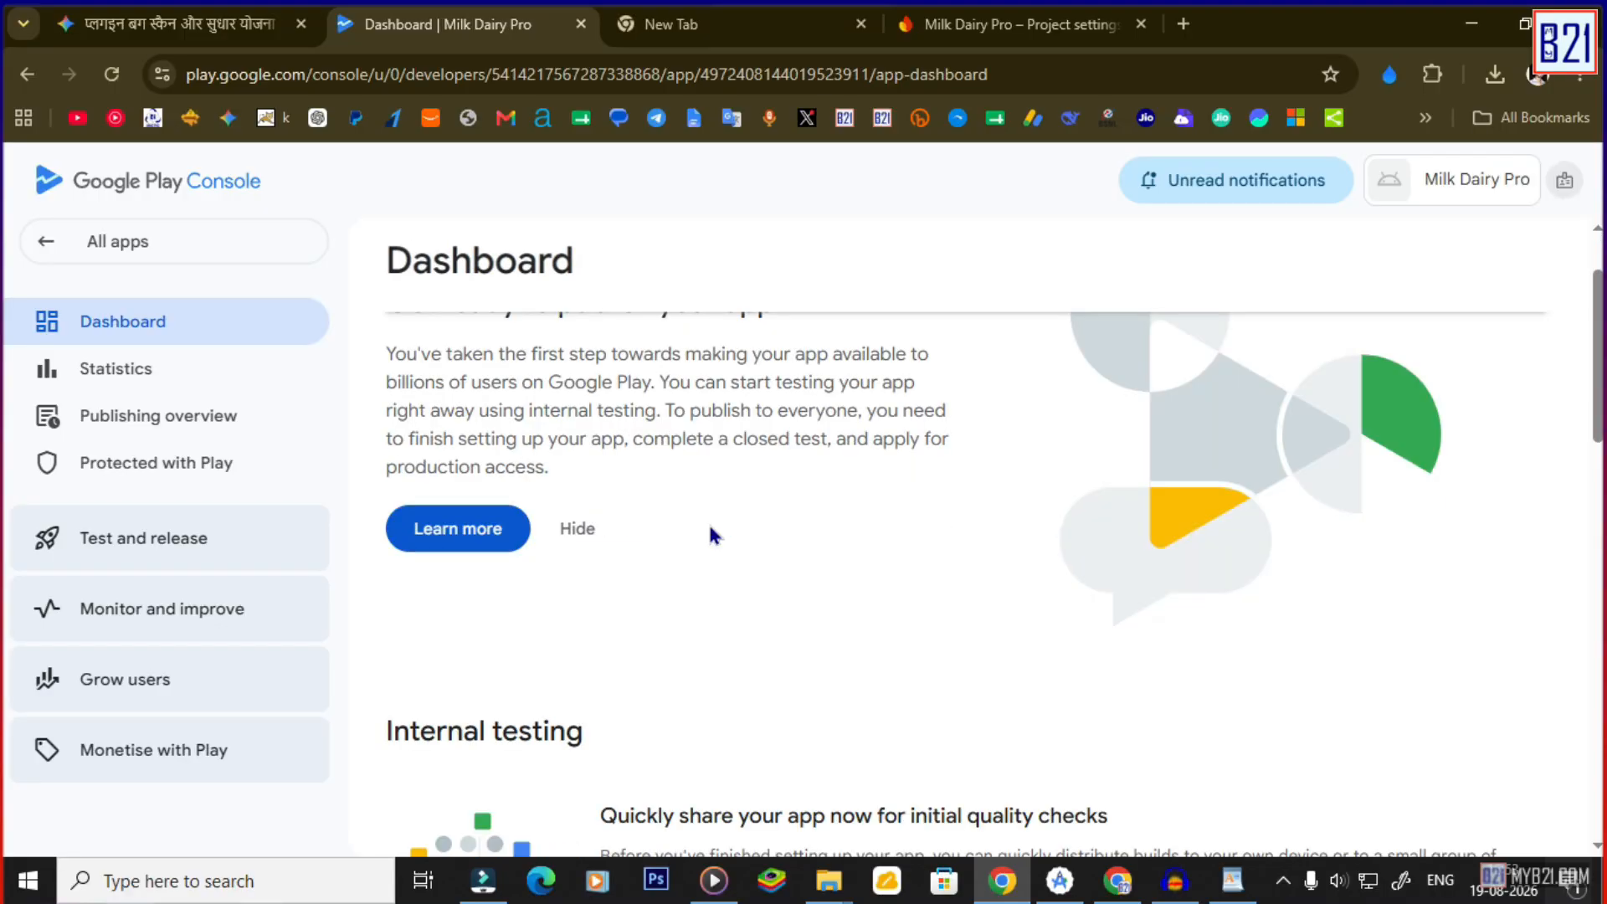
scroll(466, 452, up, 2)
drag(403, 421, 778, 427)
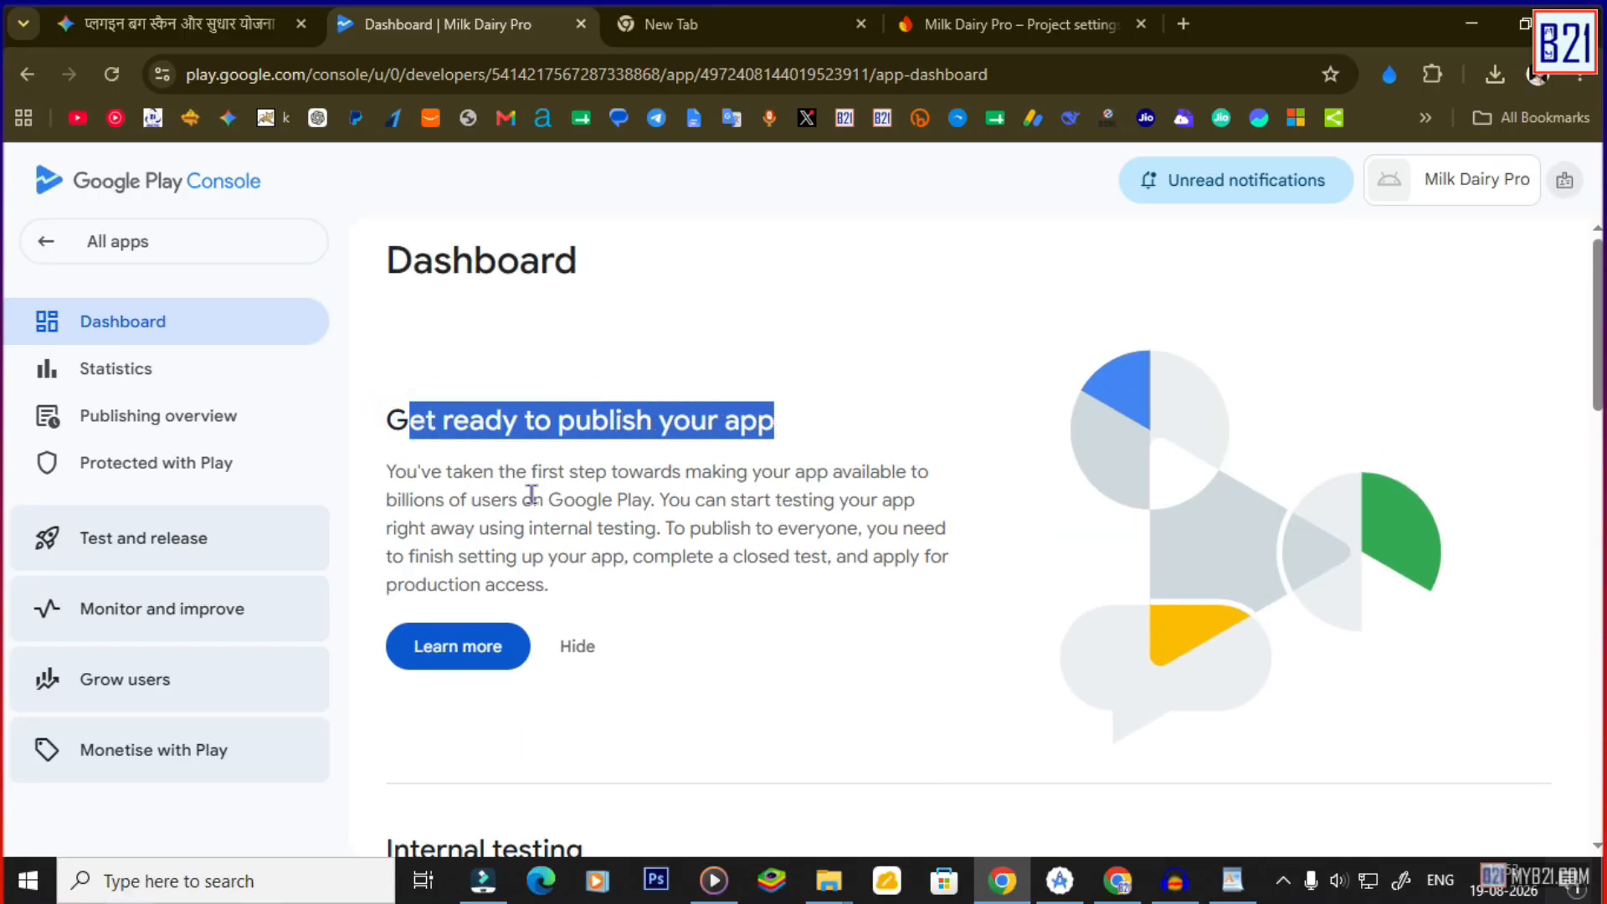
drag(563, 474, 819, 474)
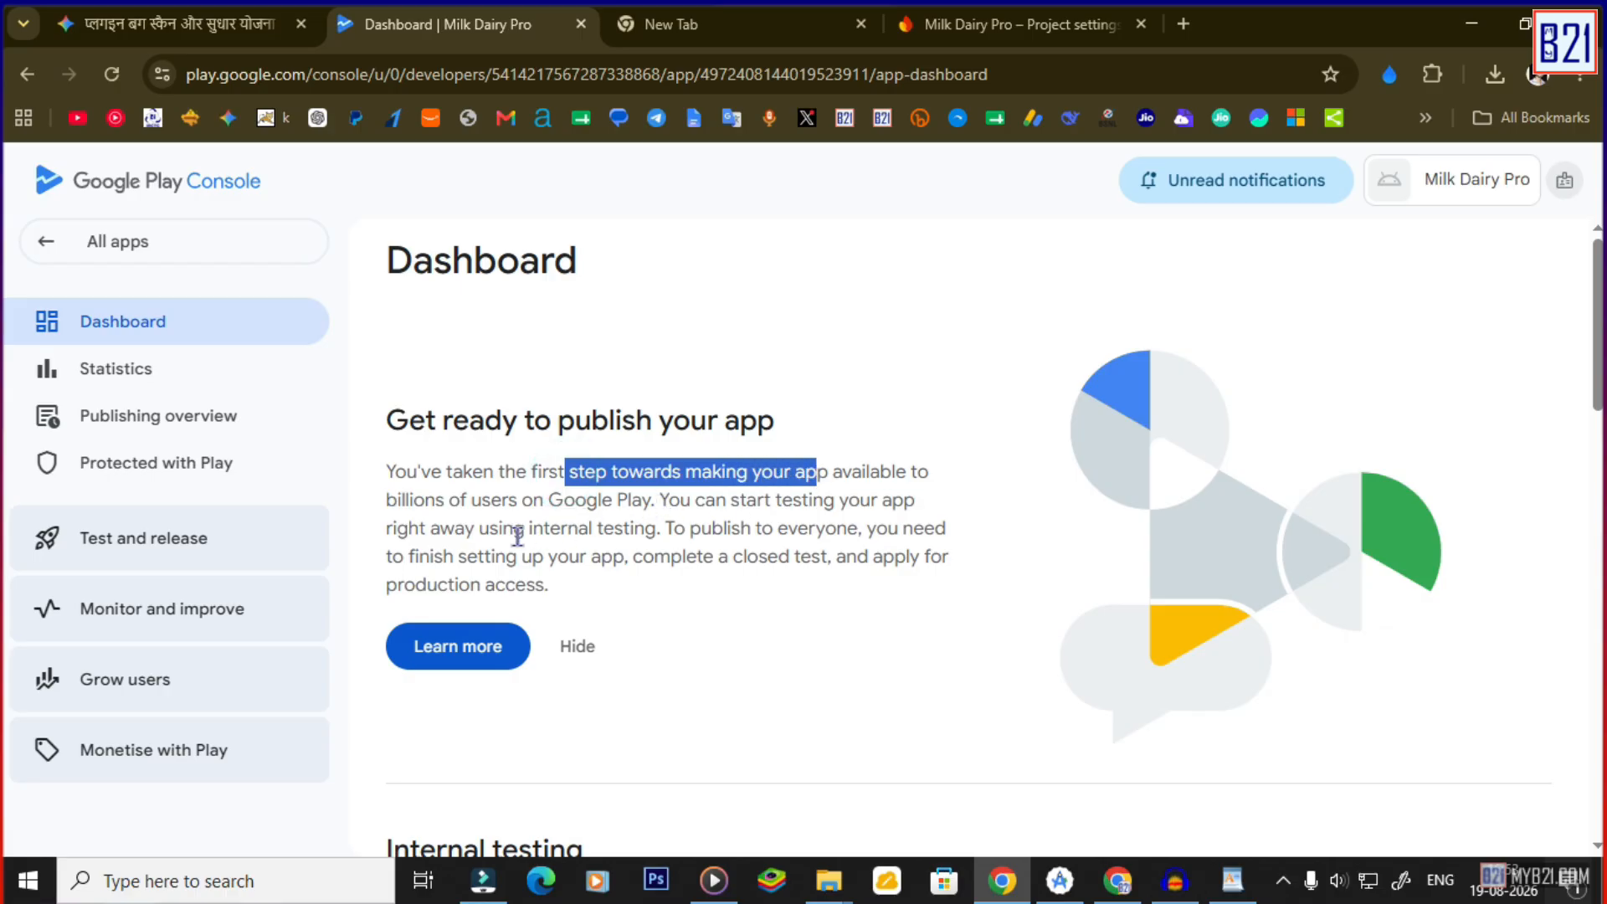
drag(467, 529, 648, 525)
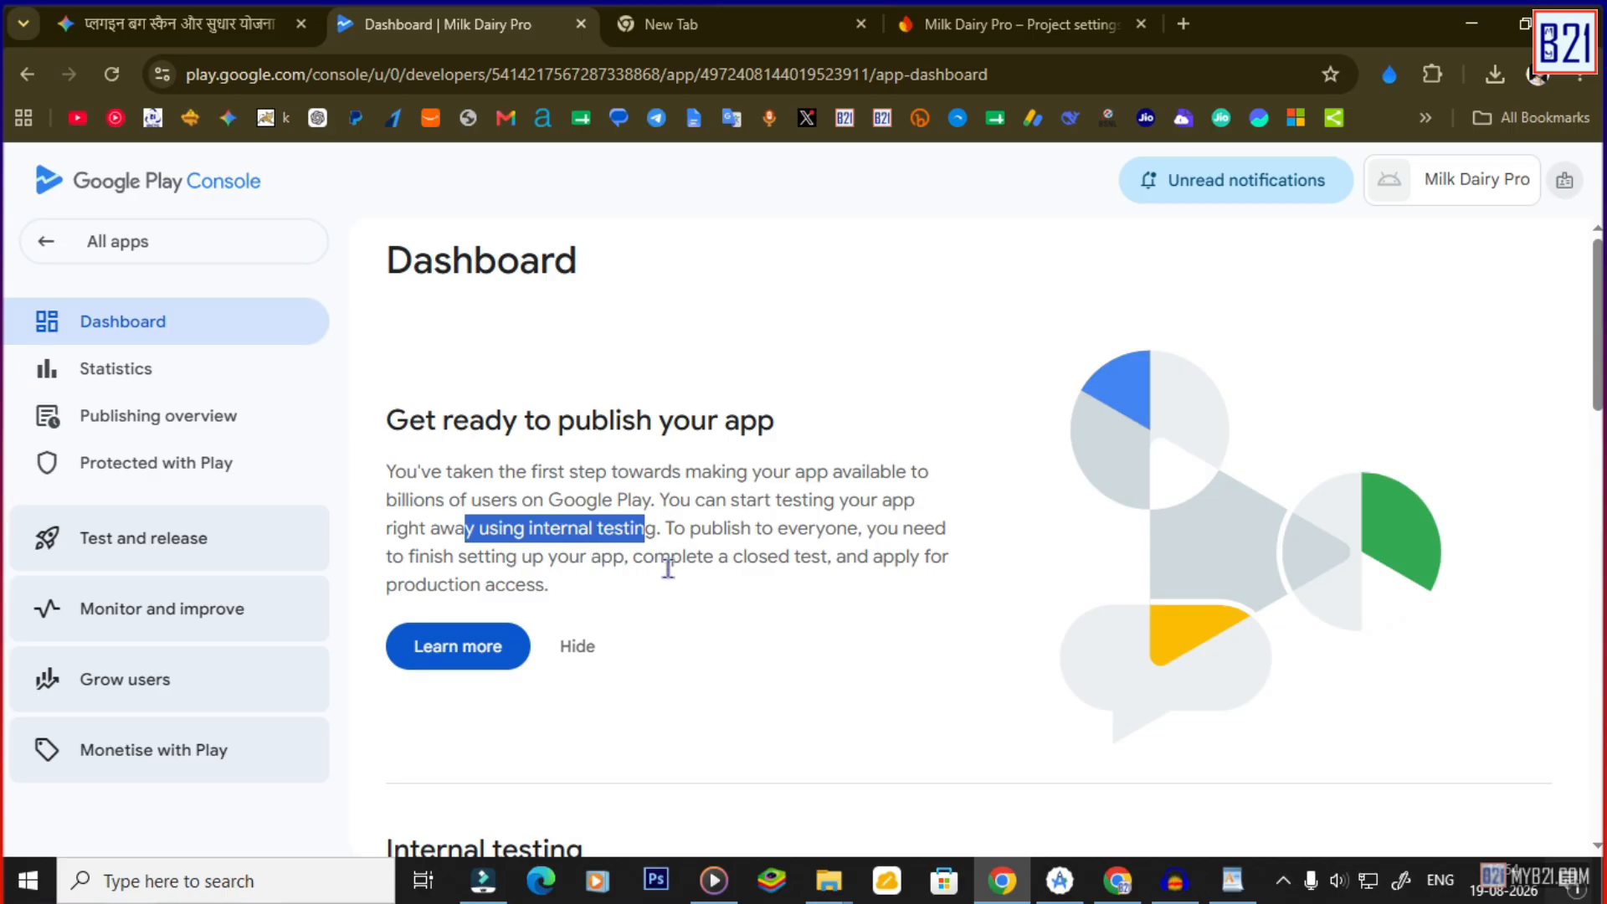
drag(745, 564, 944, 563)
scroll(962, 574, down, 5)
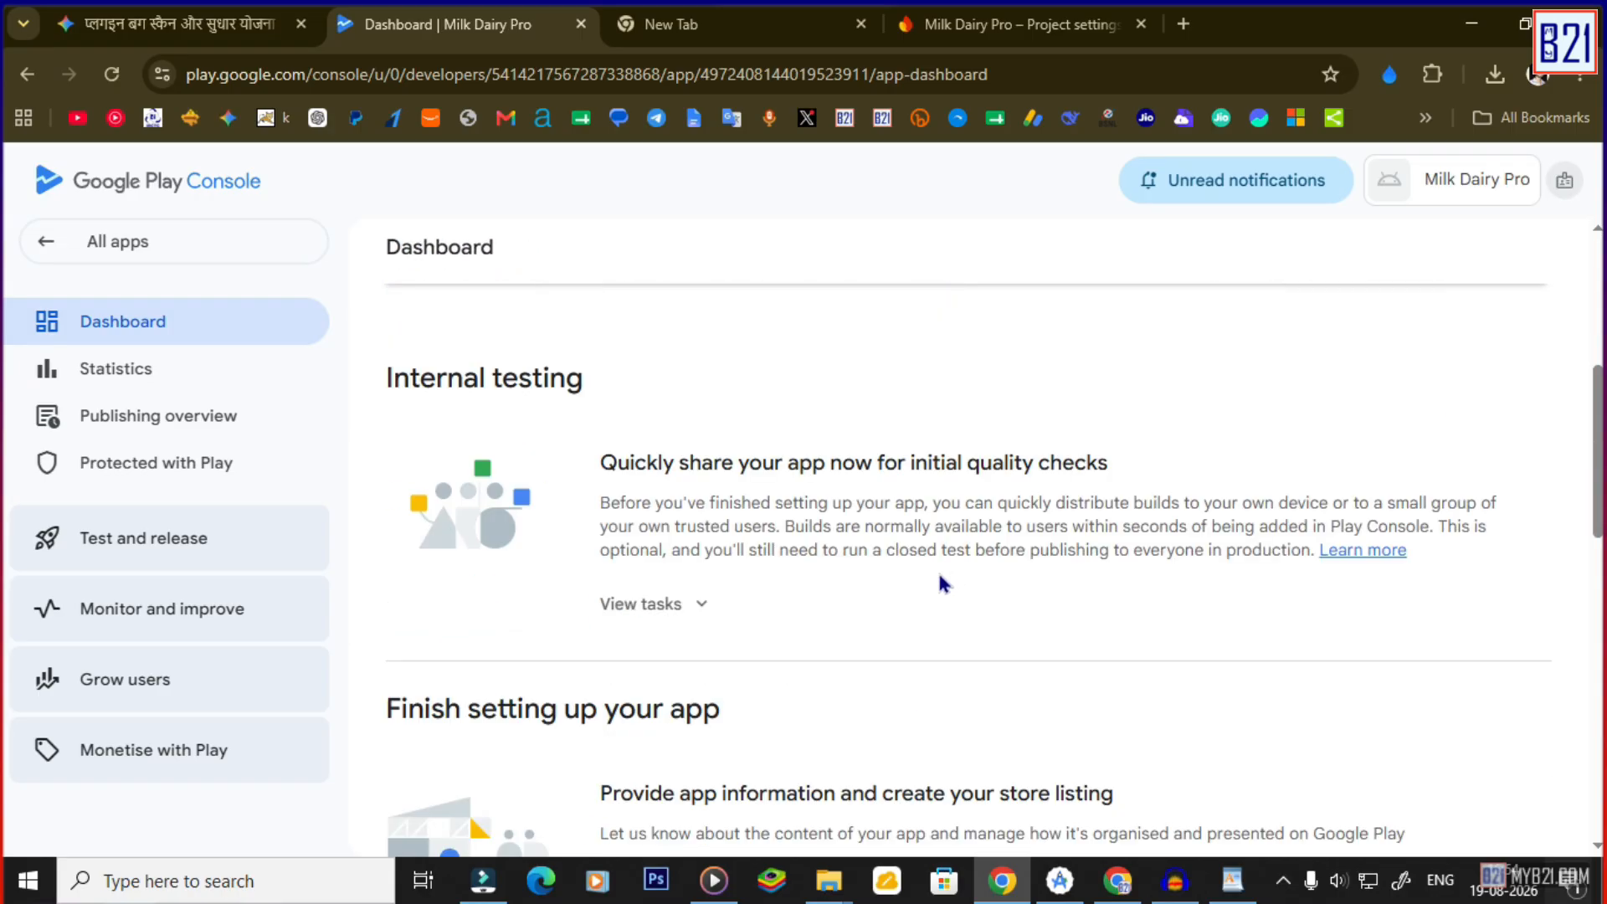
Expand the Internal testing tasks and open Select testers to reach the Internal testing page.
click(674, 606)
scroll(778, 590, down, 1)
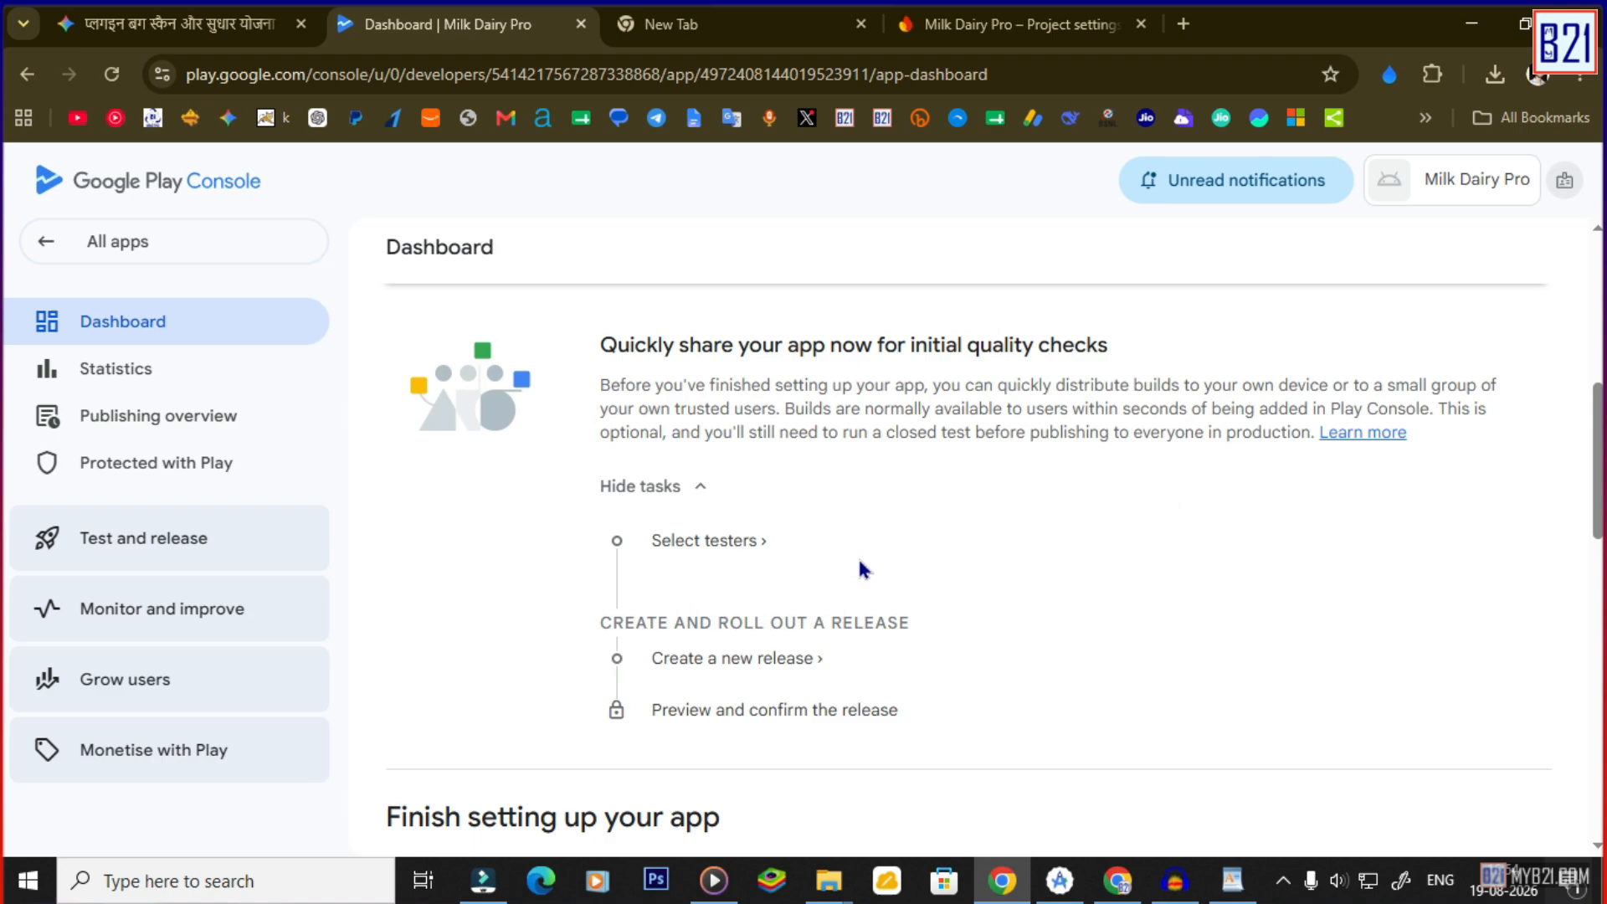
click(706, 545)
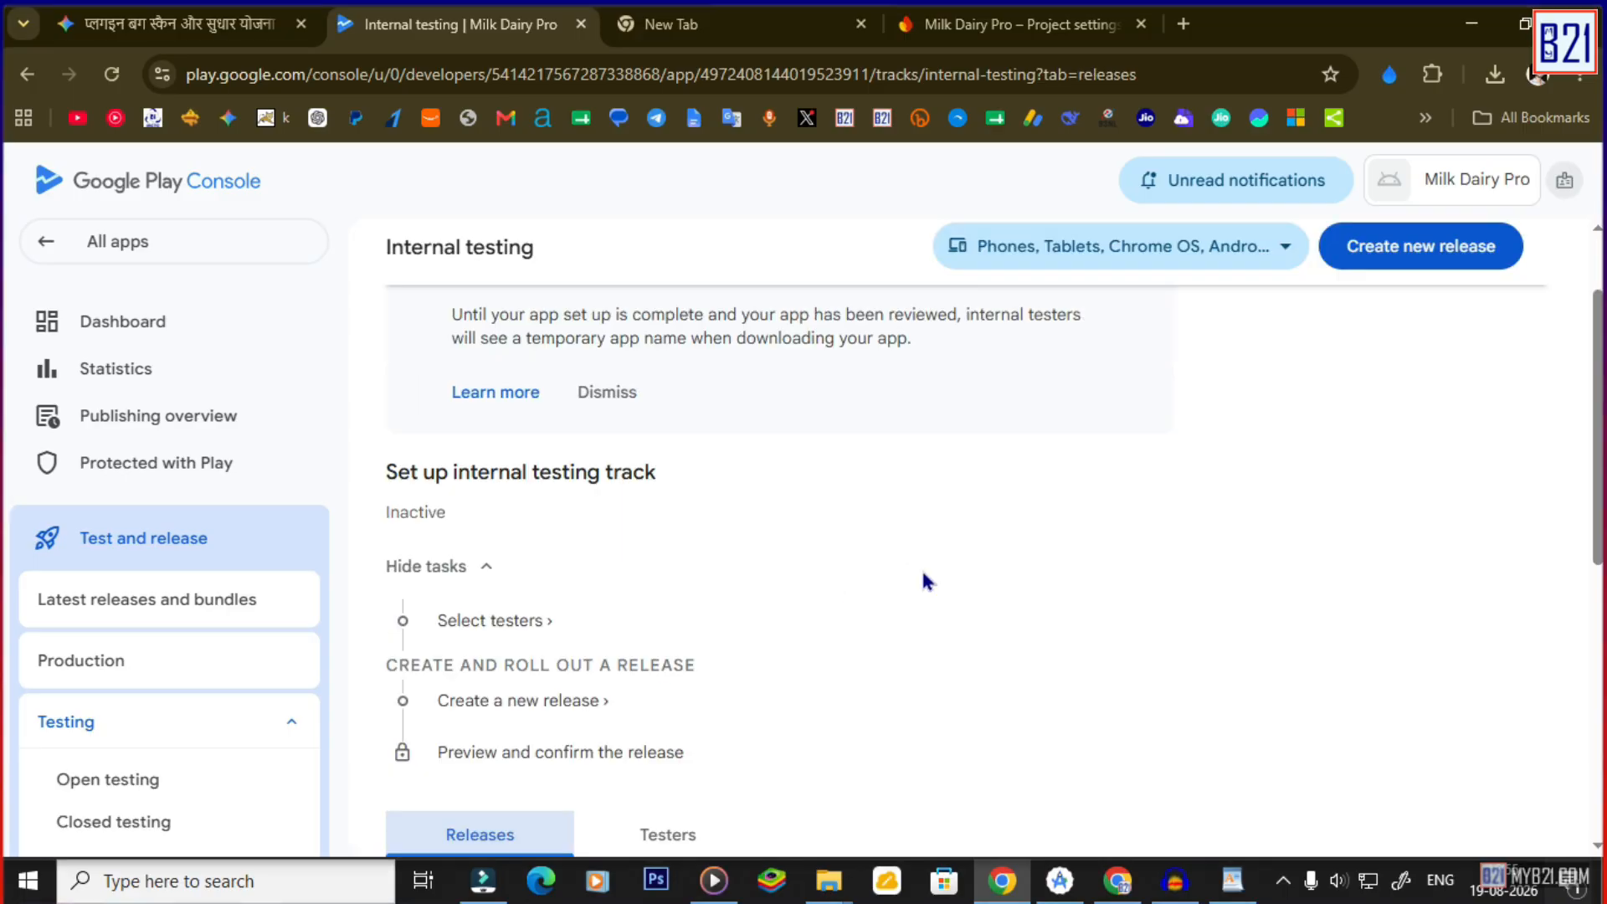
click(1420, 251)
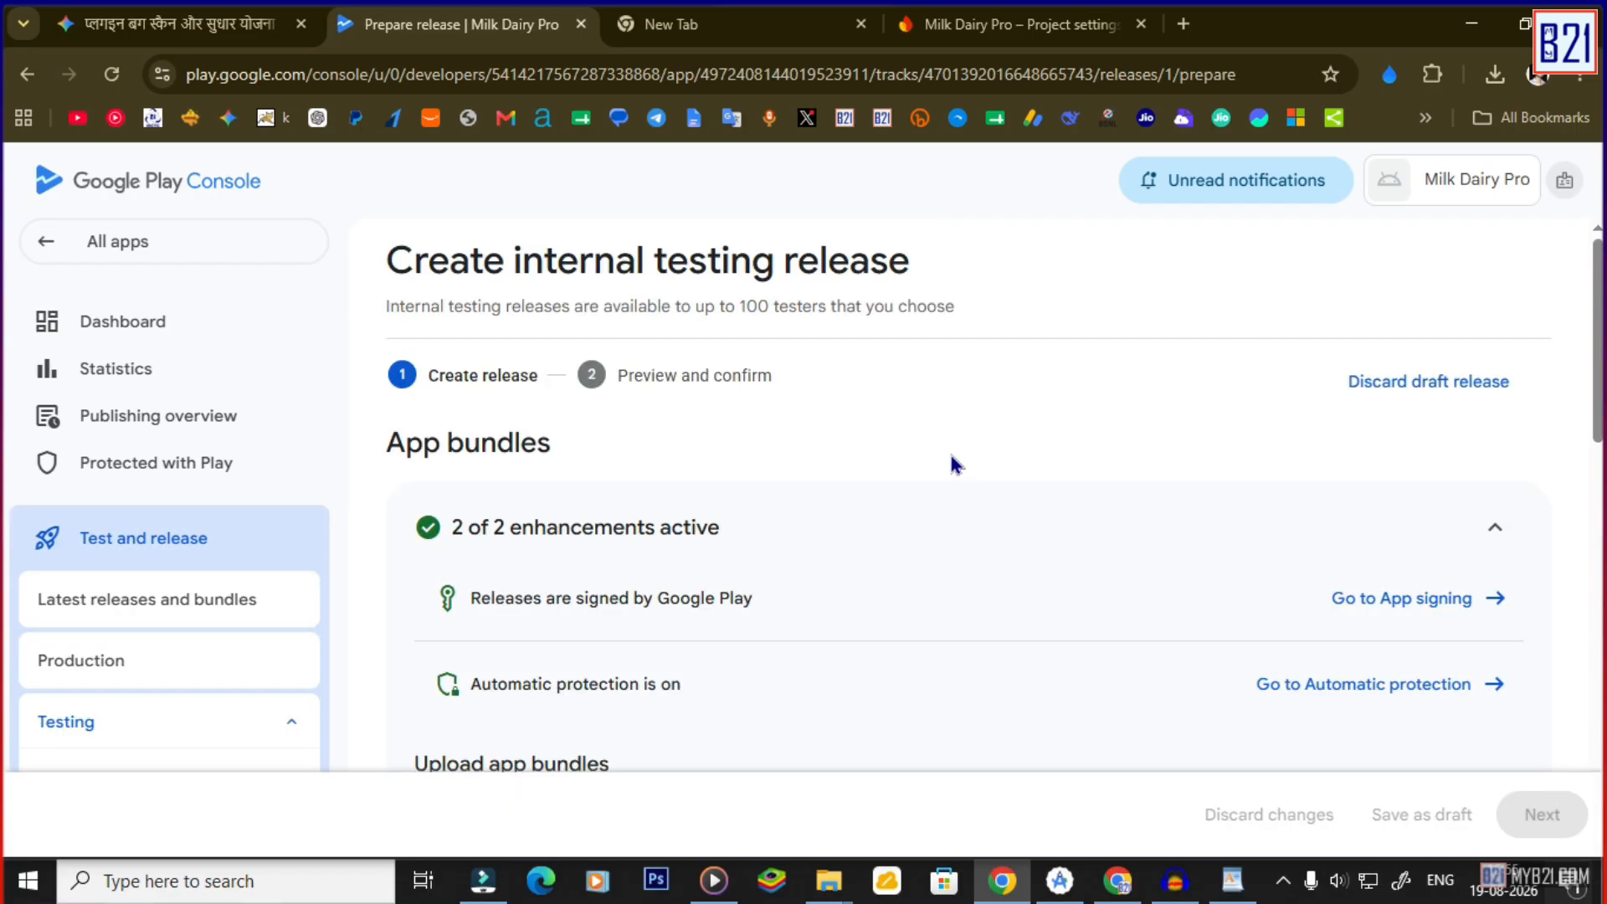
scroll(951, 460, down, 2)
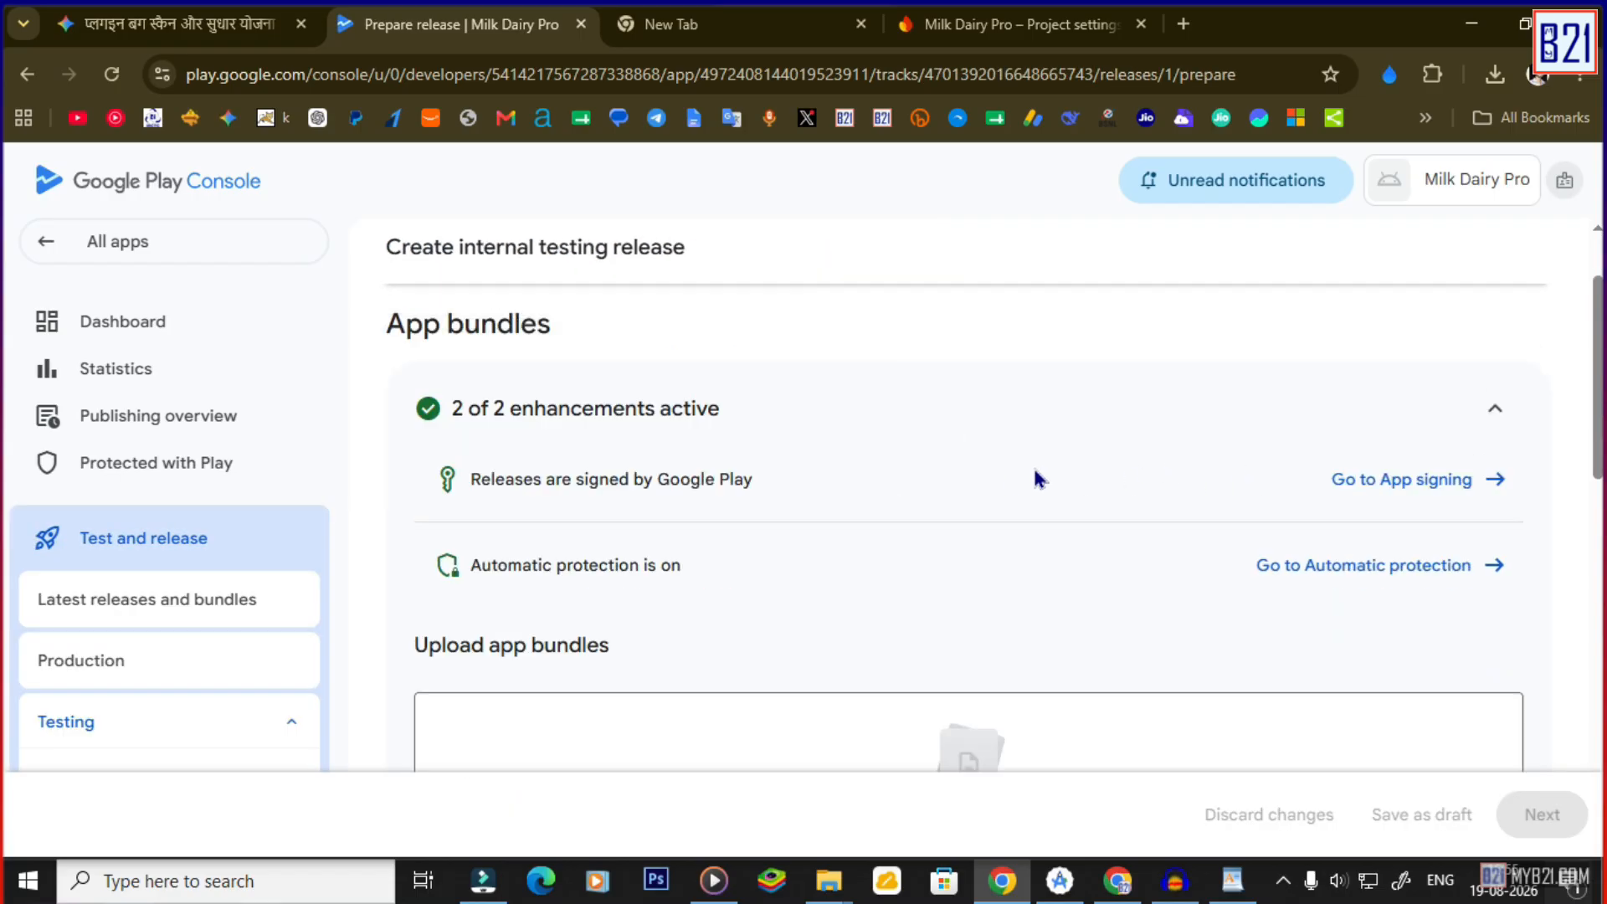
scroll(1036, 477, up, 2)
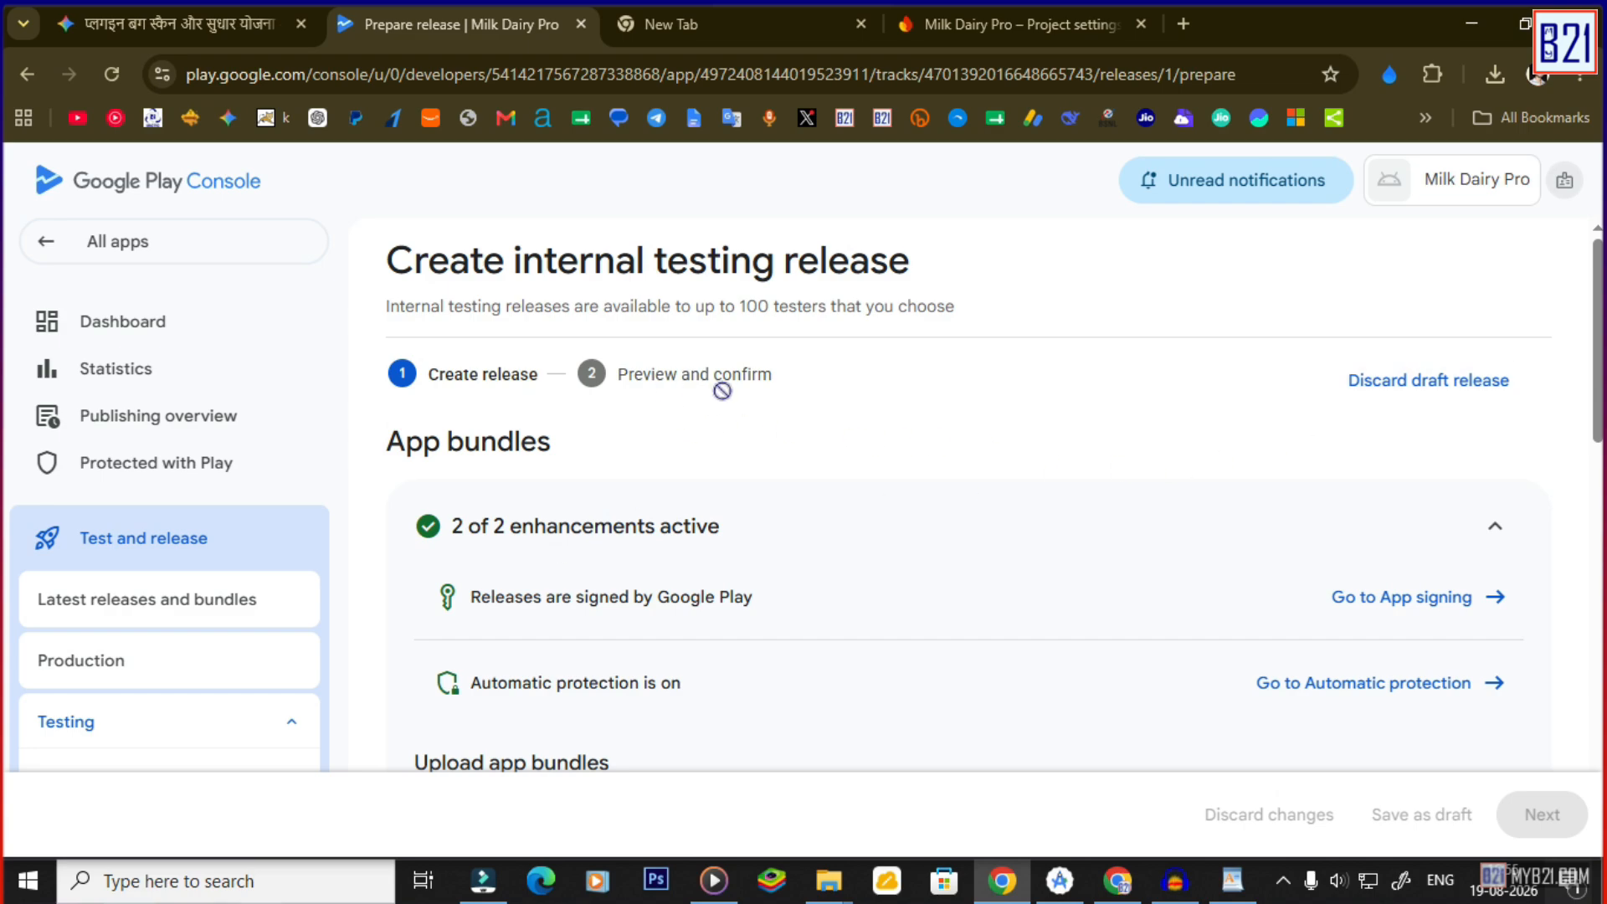
scroll(710, 472, down, 2)
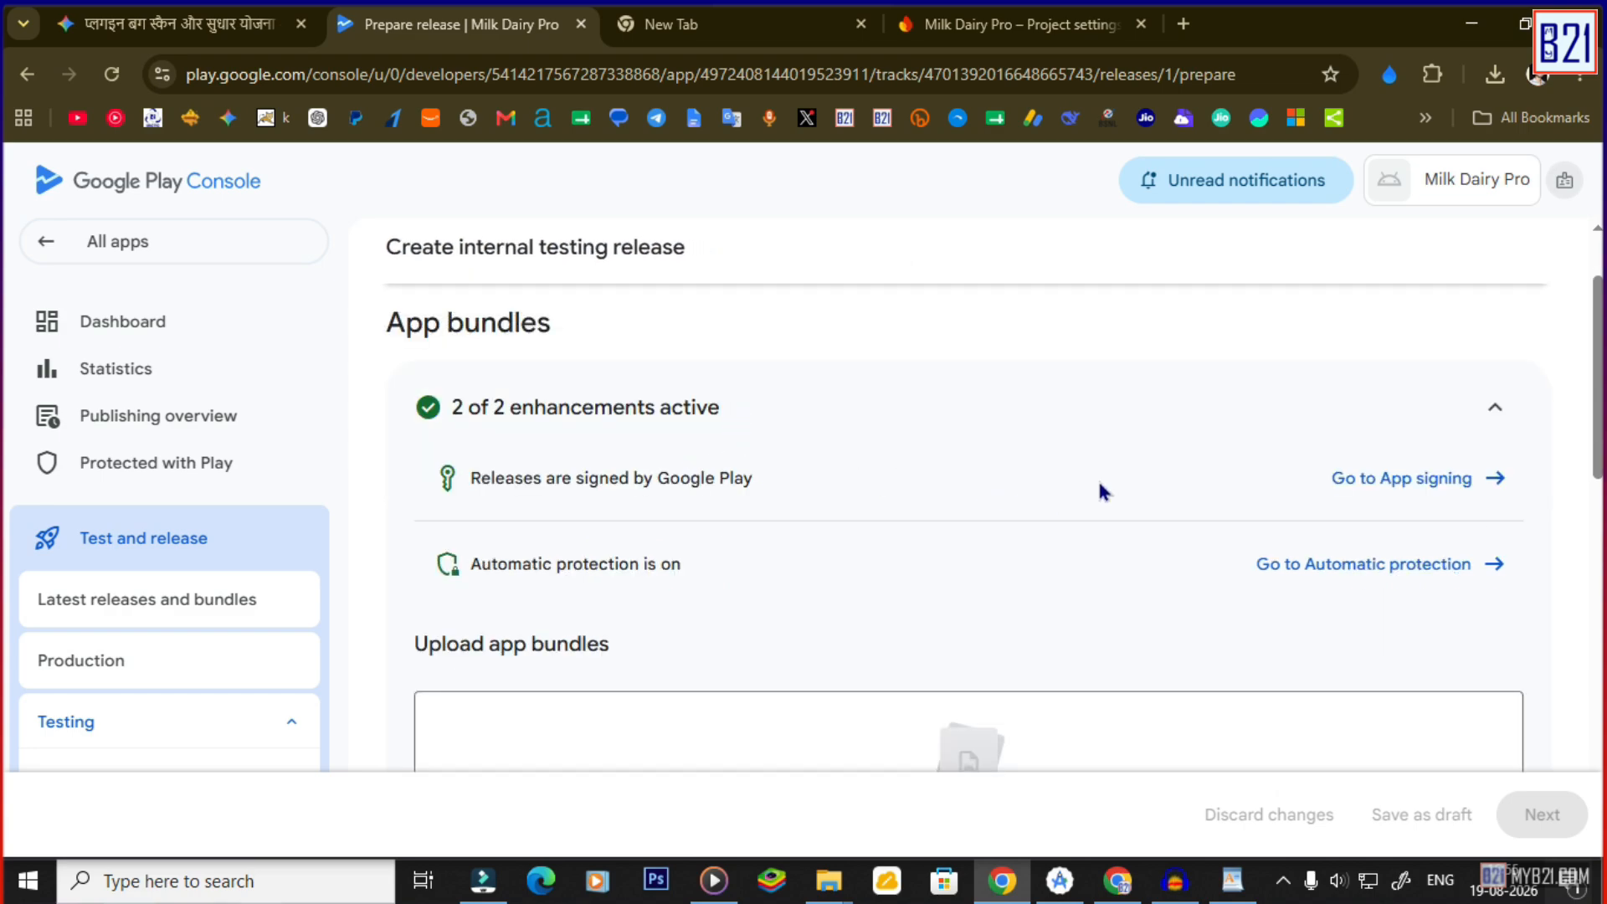
click(1406, 496)
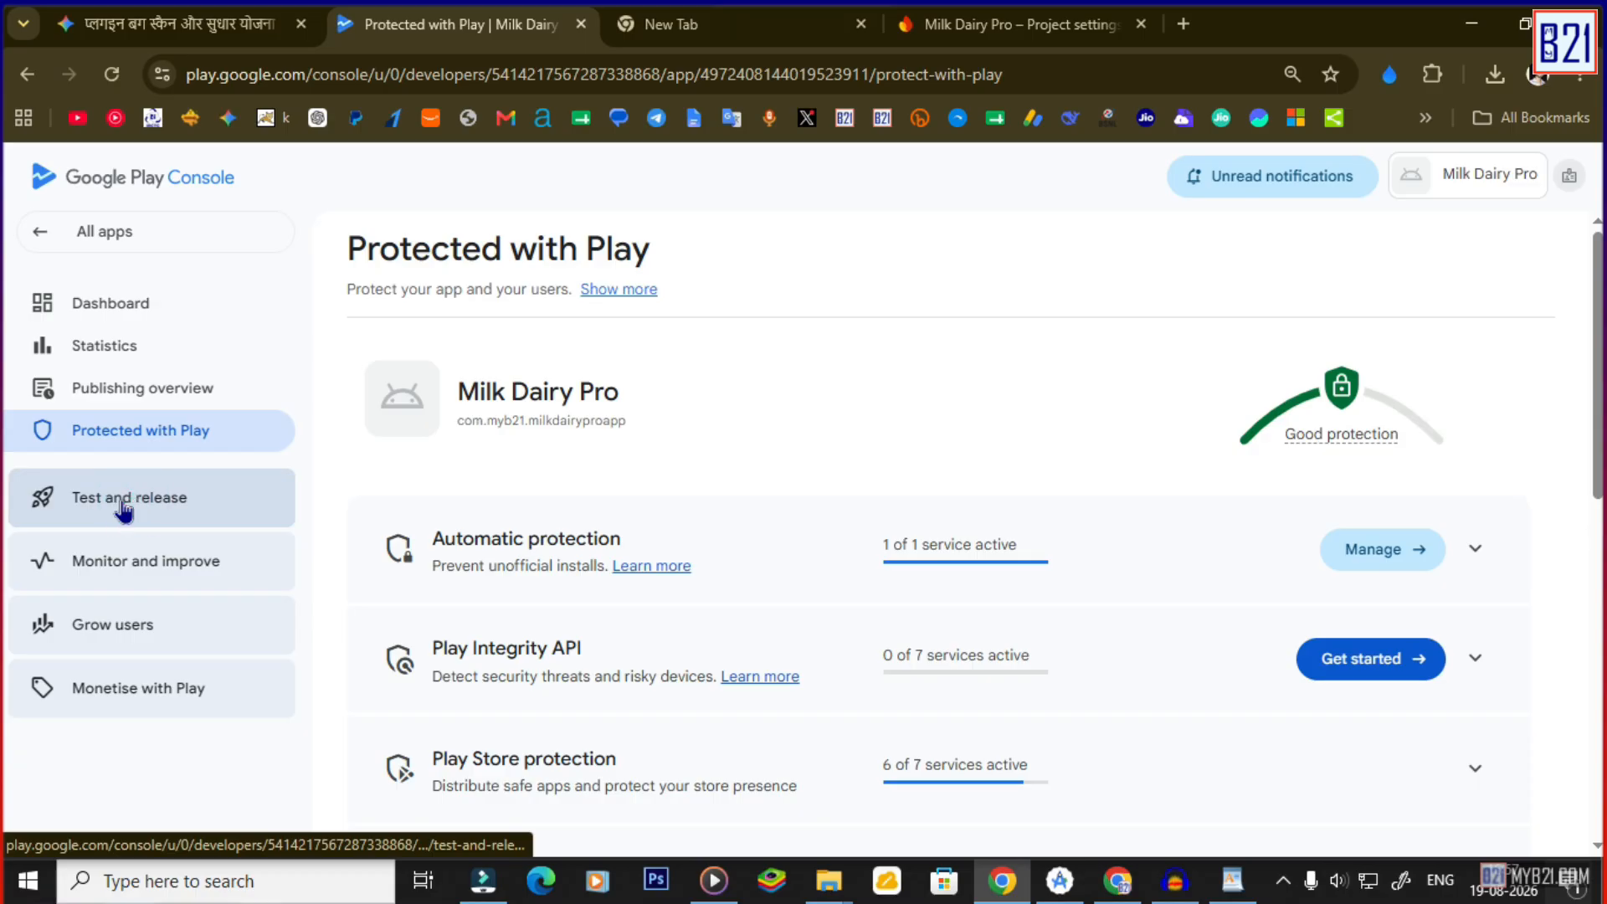
click(126, 500)
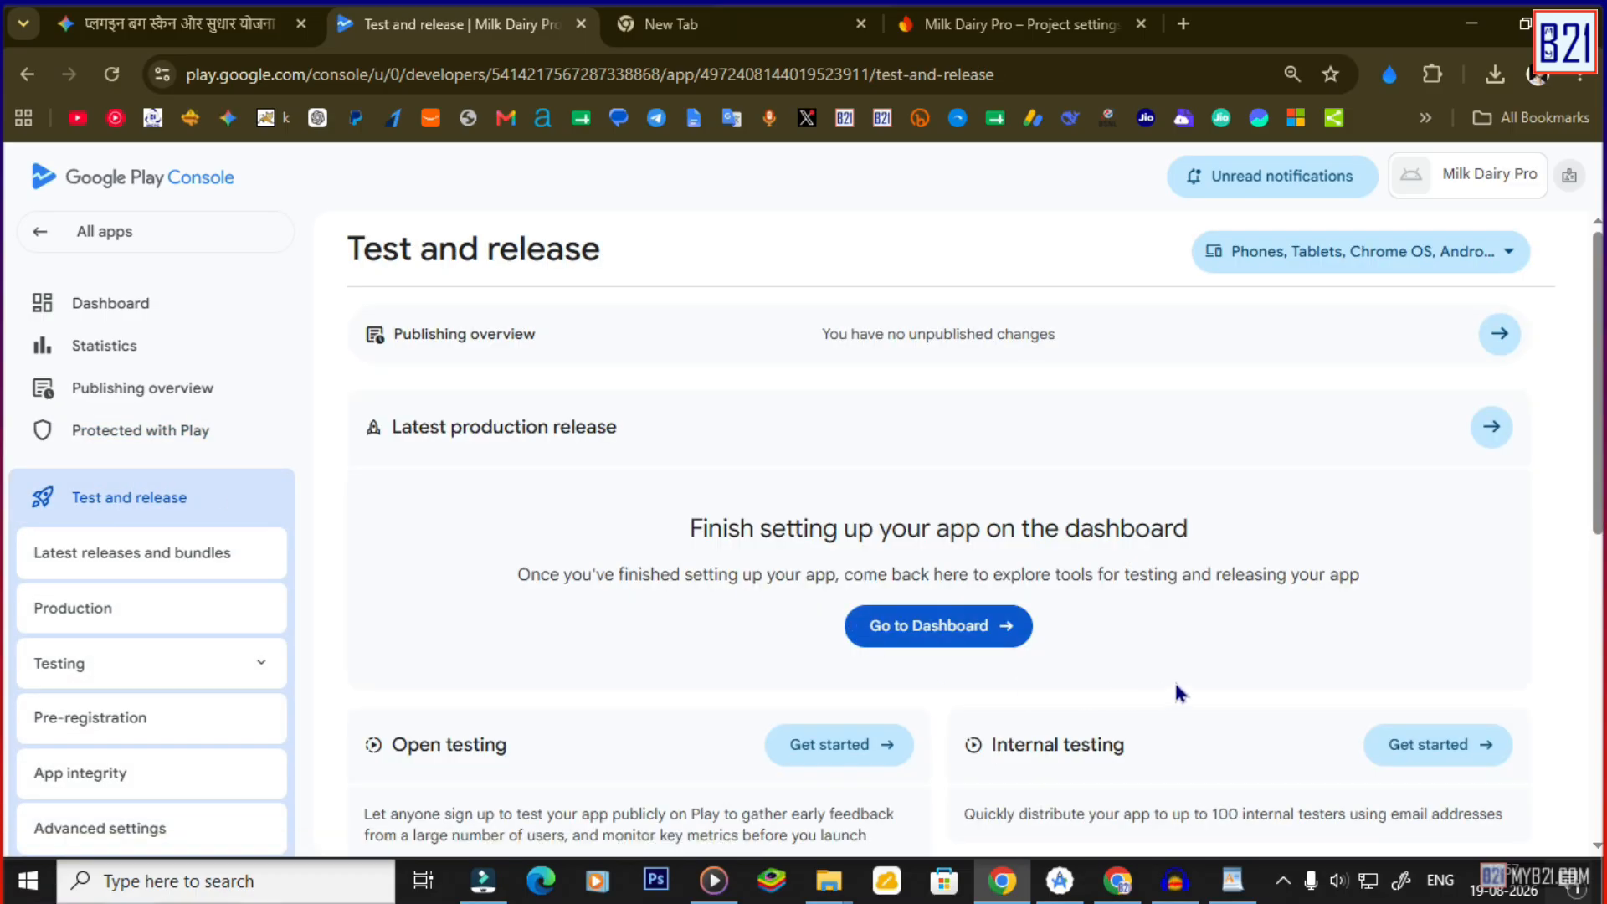
scroll(1123, 674, down, 2)
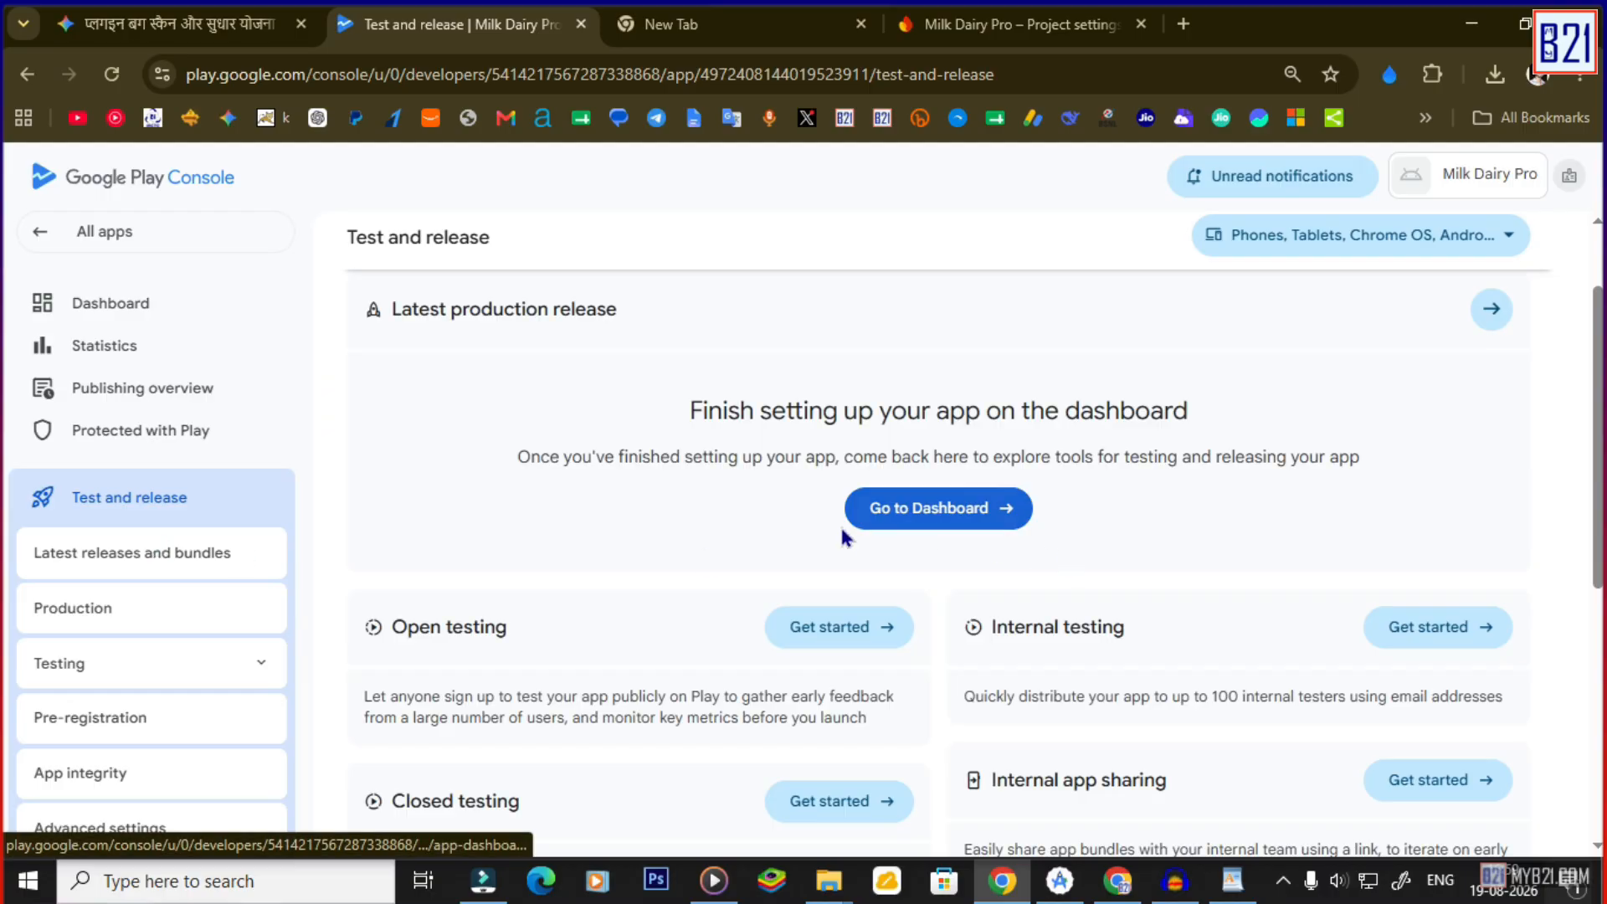
scroll(867, 453, down, 3)
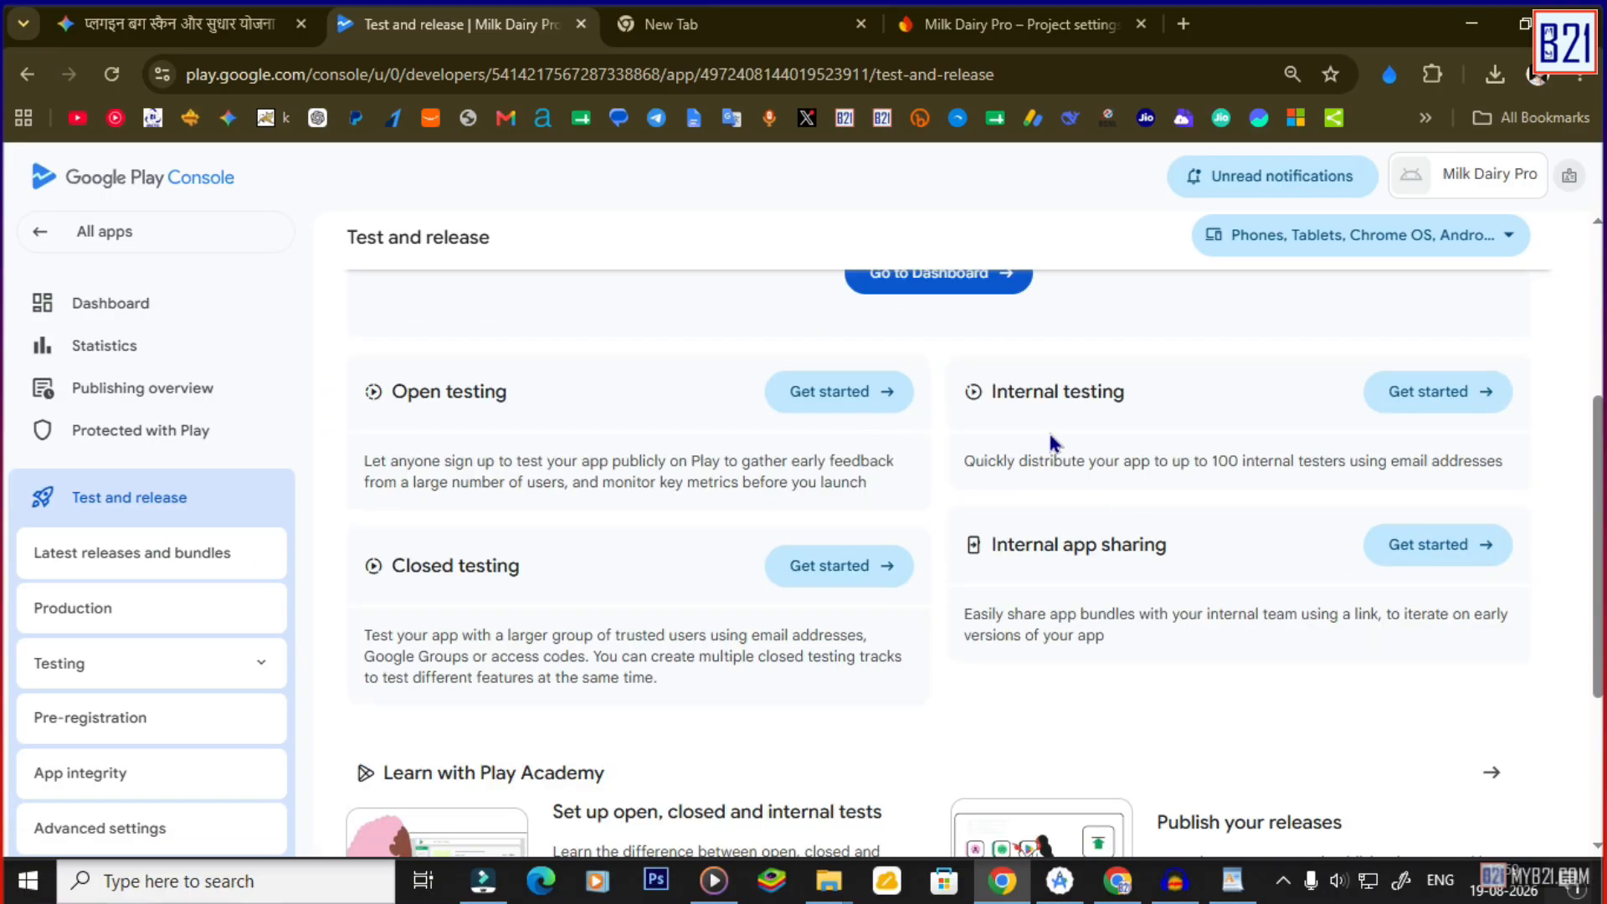
click(1437, 413)
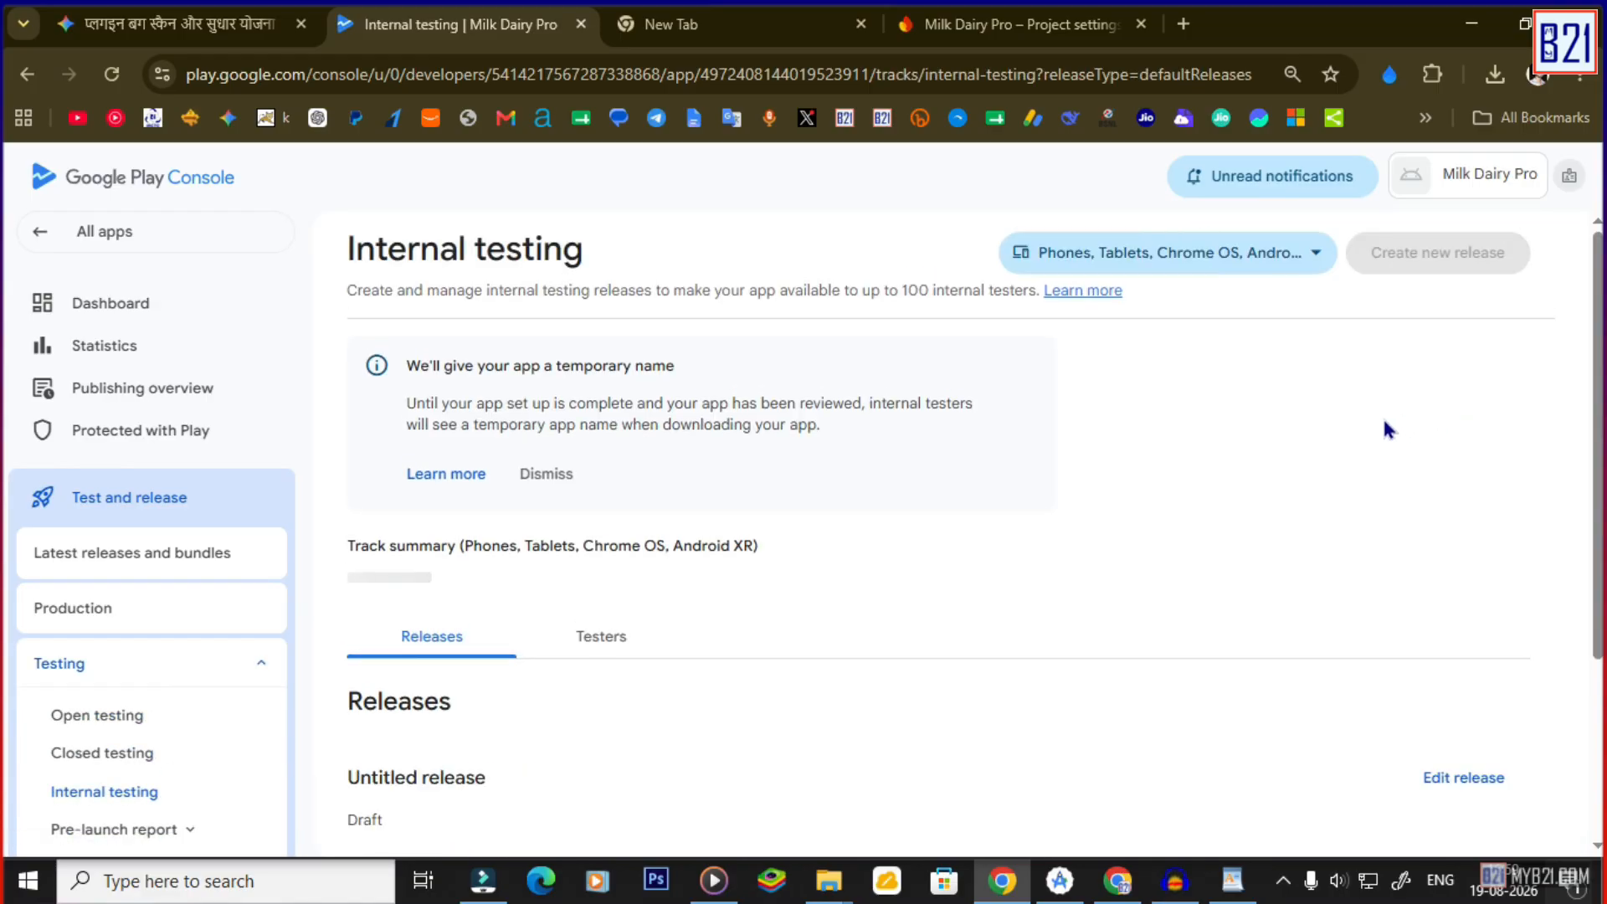
scroll(975, 519, down, 1)
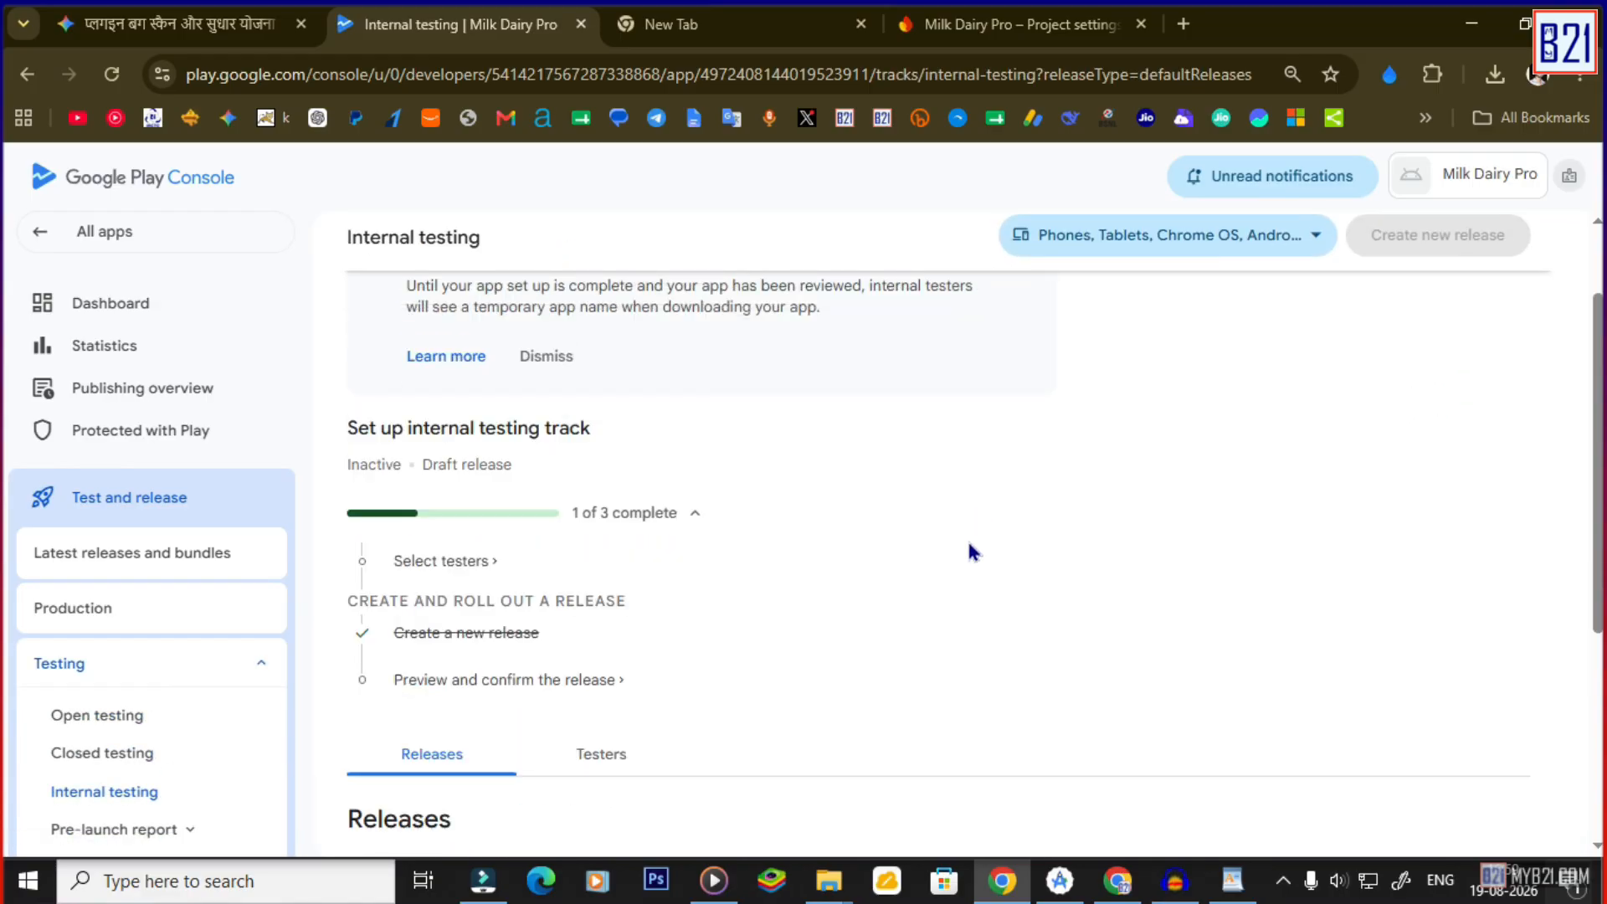
scroll(784, 651, down, 2)
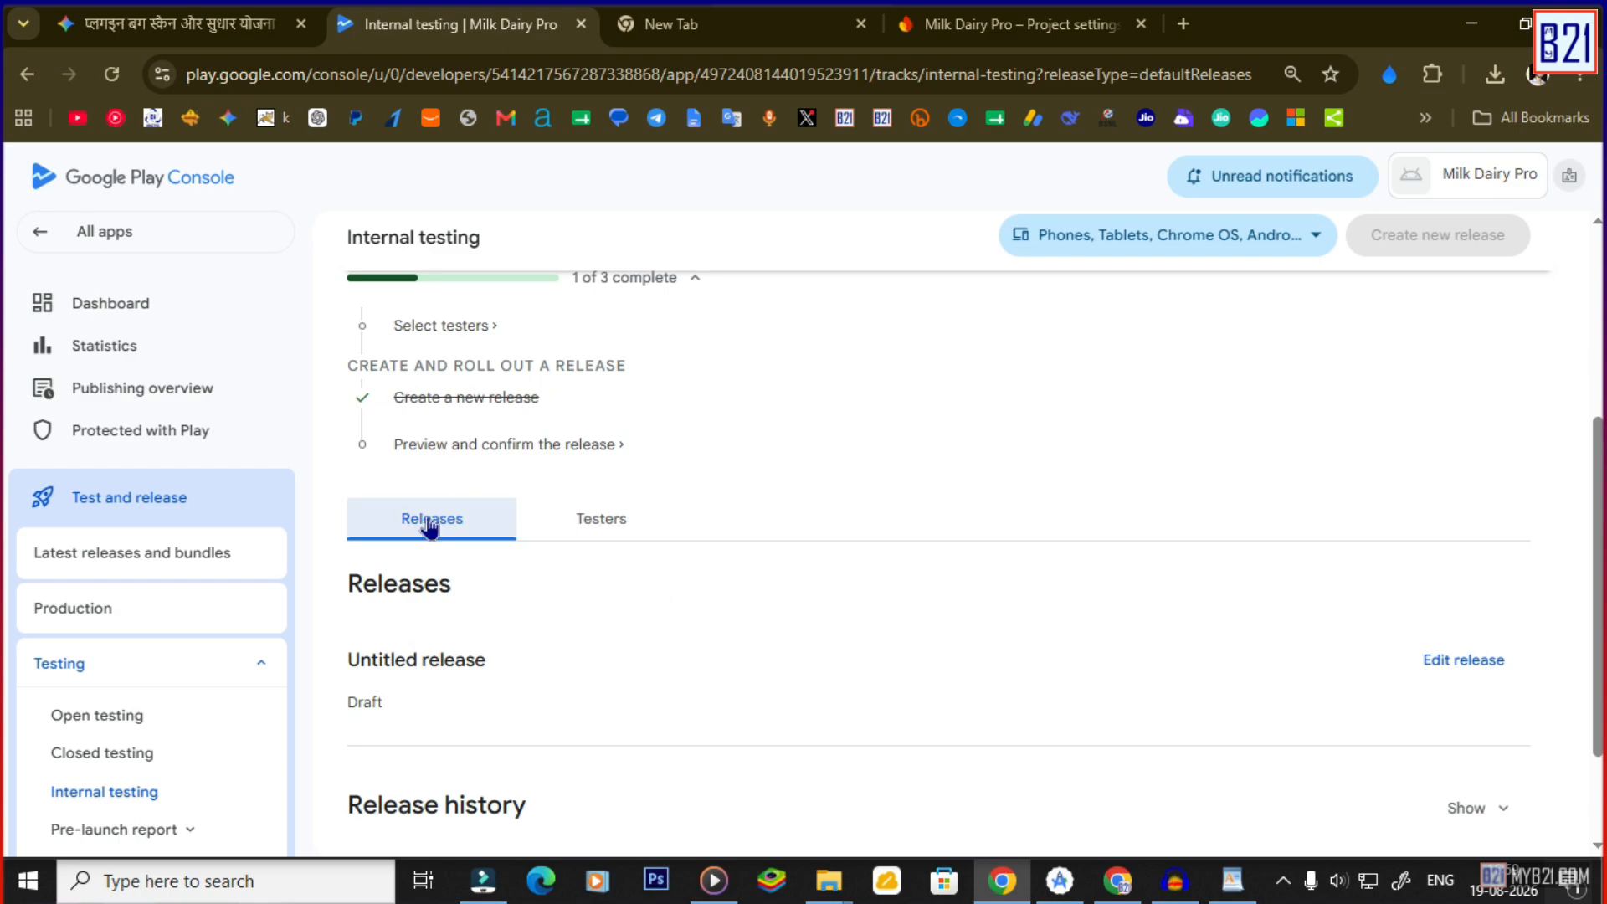
click(596, 520)
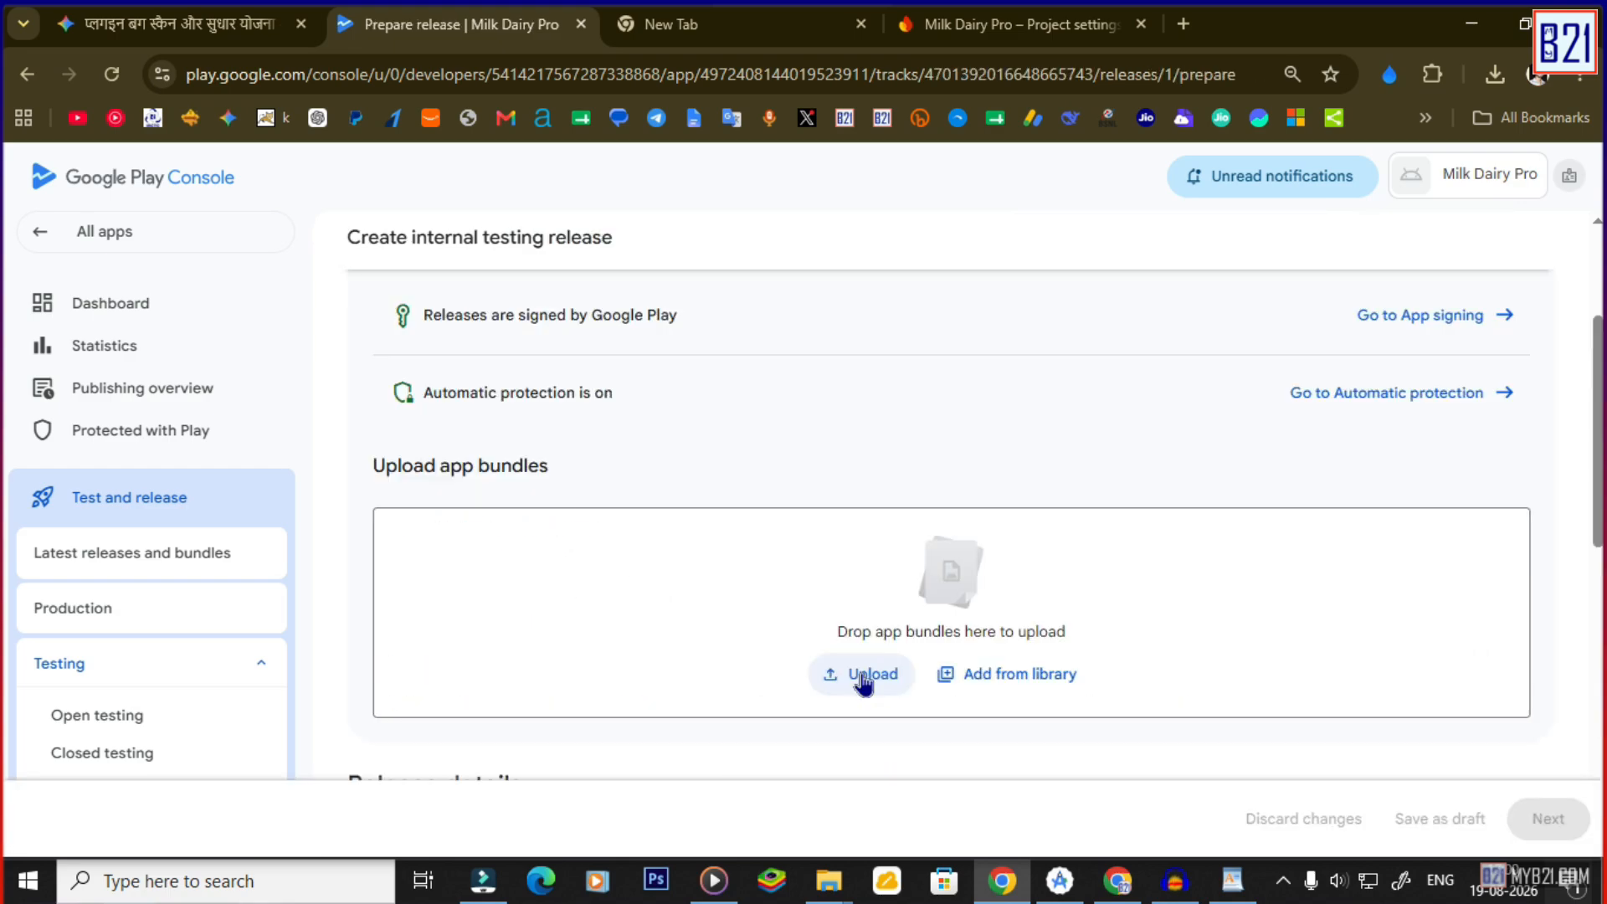
Upload app-release.aab by dropping it from the release folder onto the app bundles area.
click(864, 677)
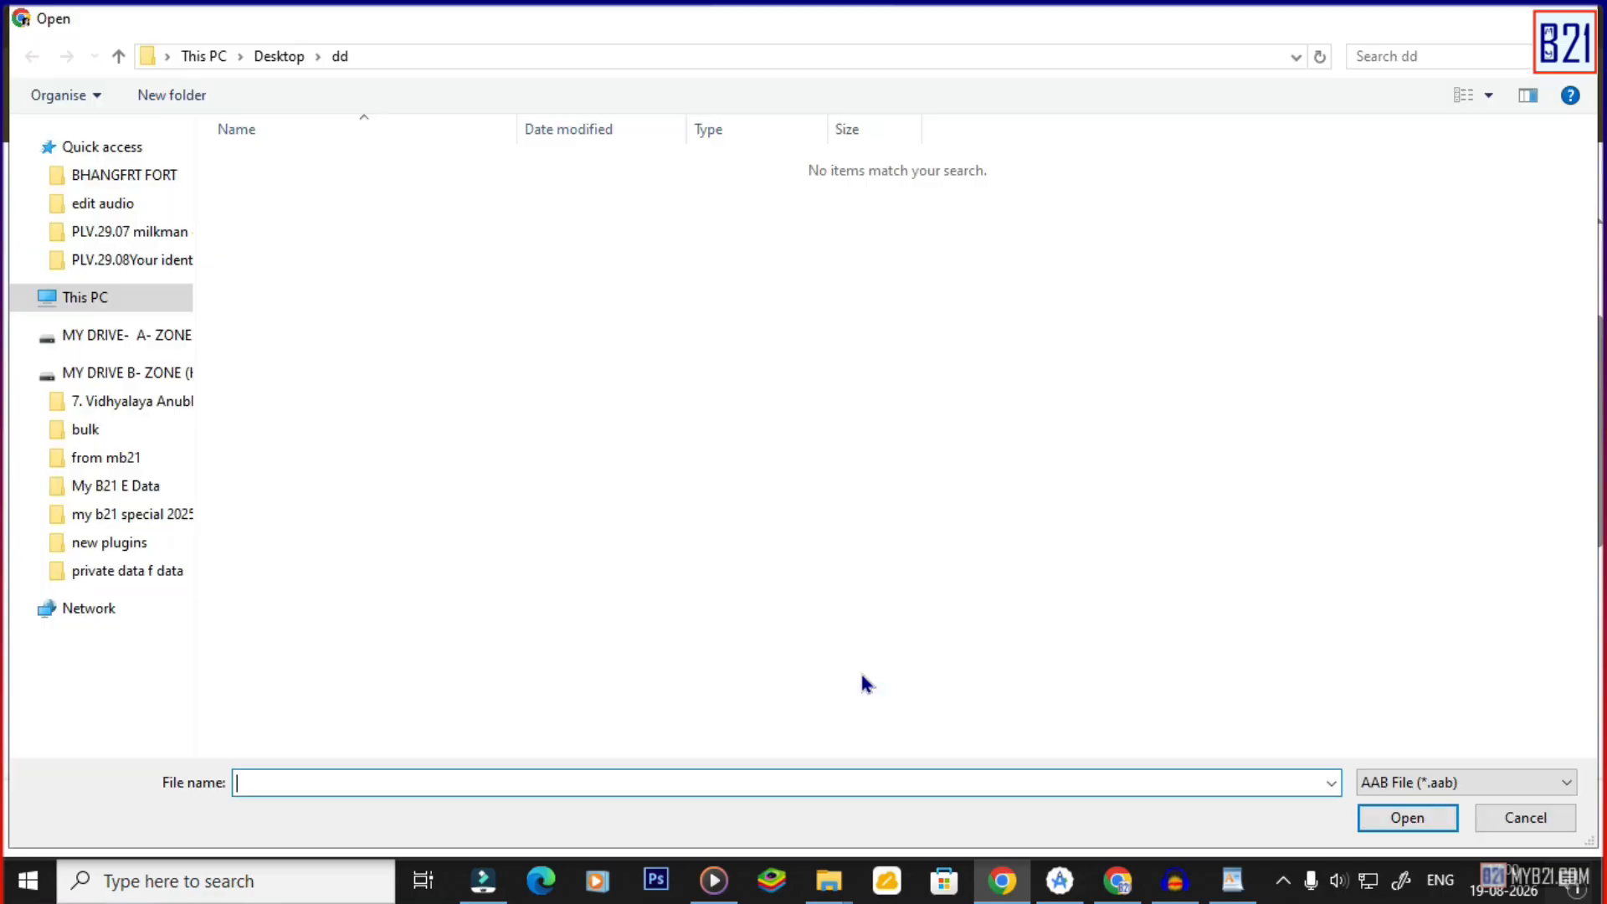
click(1578, 18)
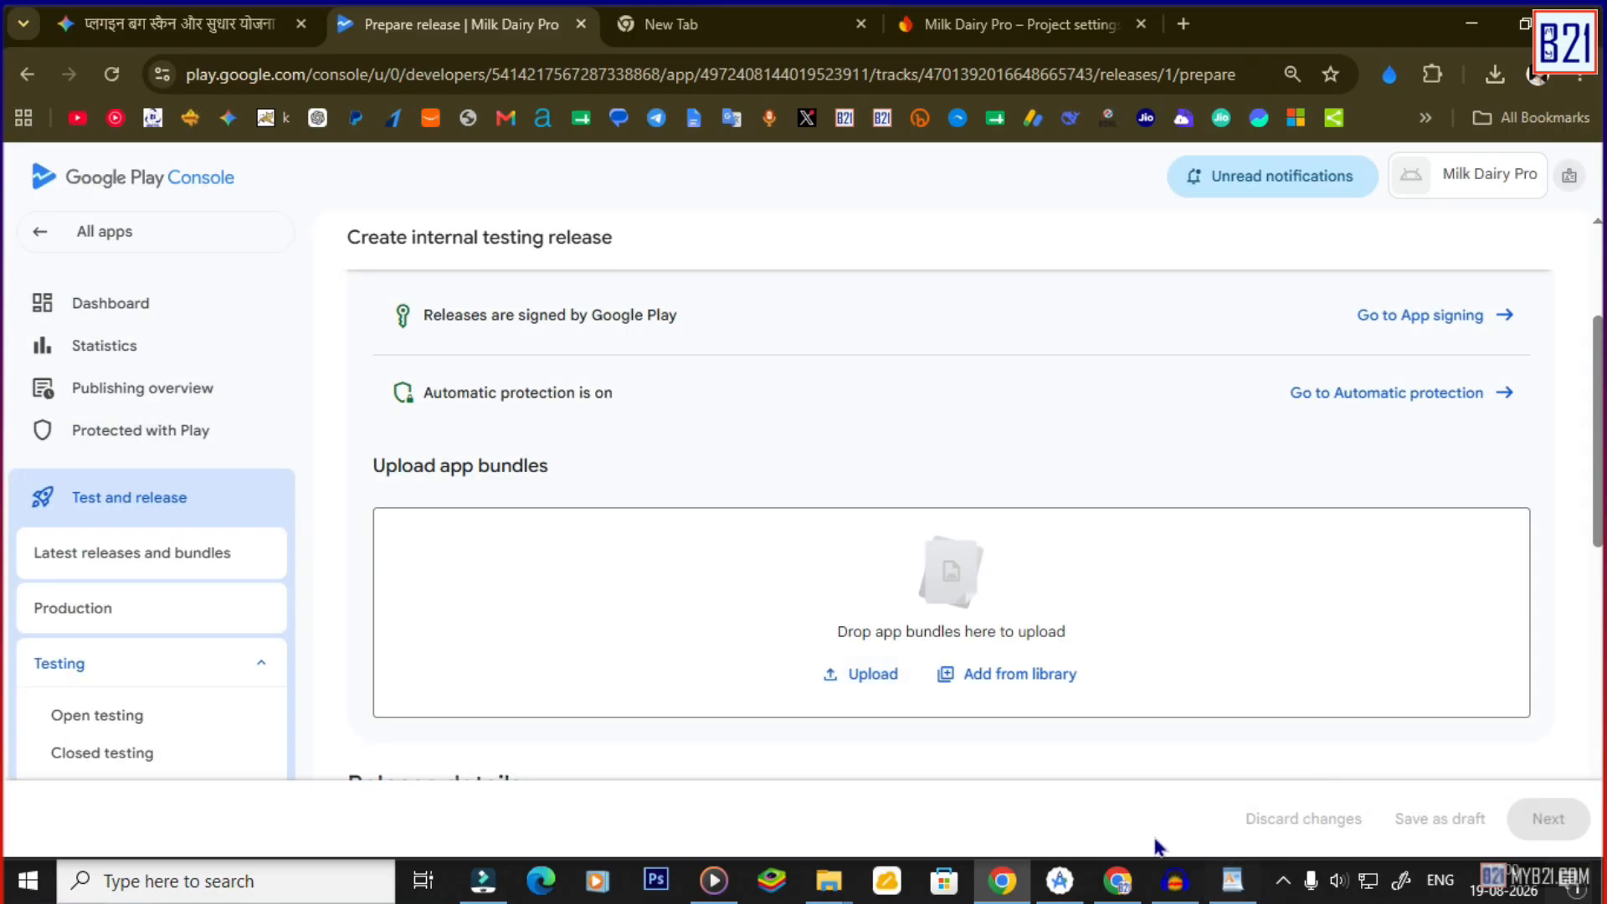
mouse_move(824, 878)
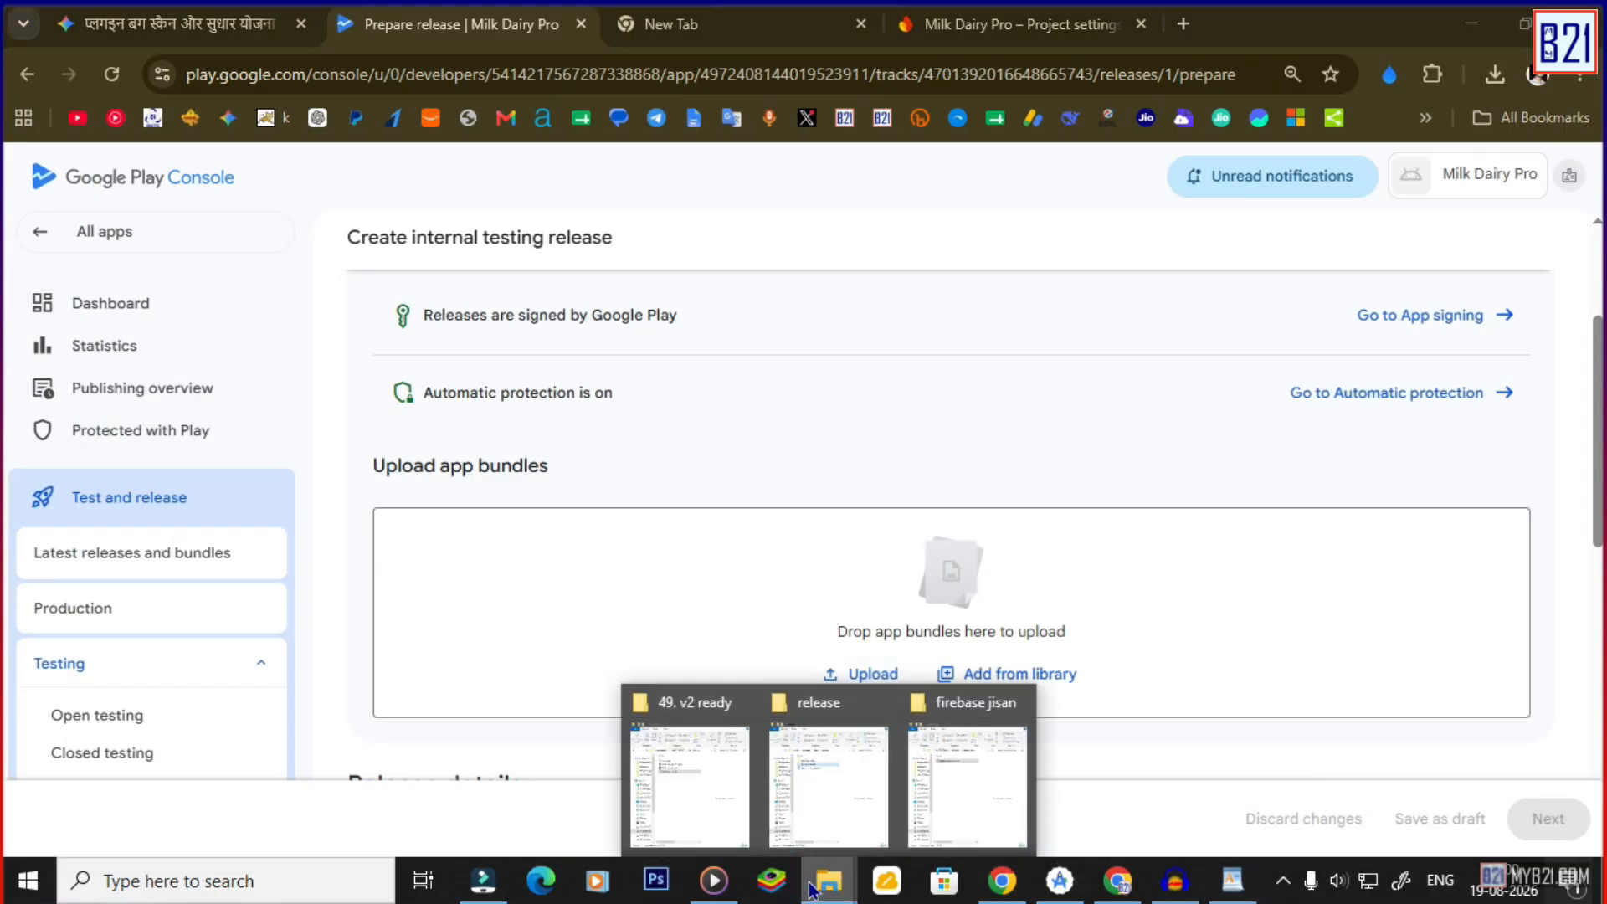
click(827, 809)
drag(313, 287, 890, 592)
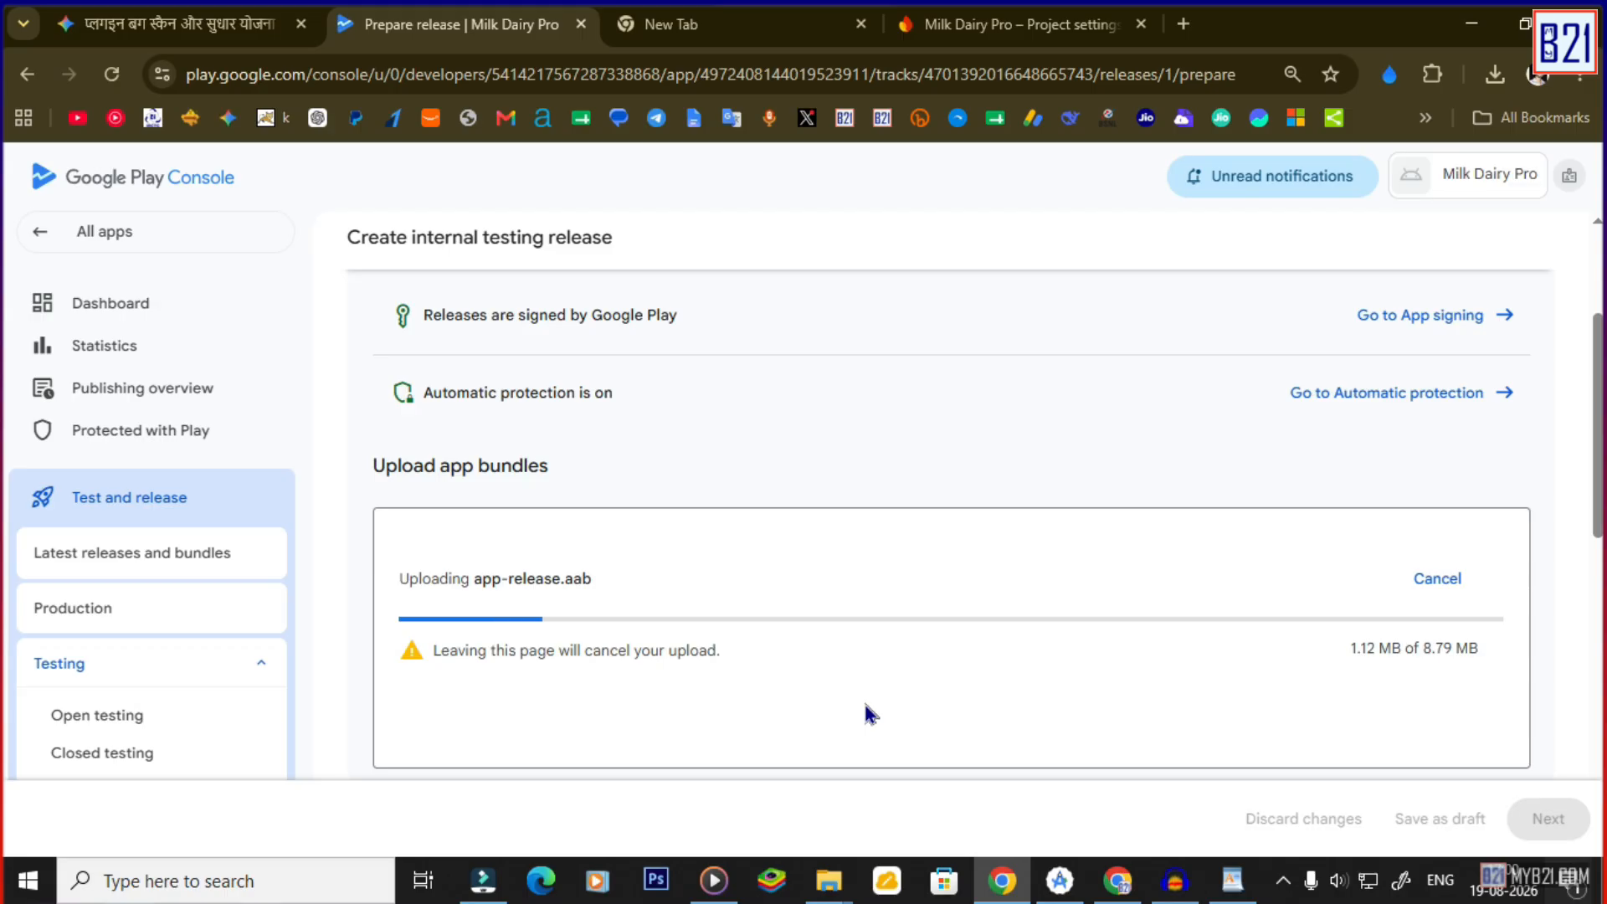
Name the release 'Milk Dairy Pro' and check the uploaded bundle's options.
scroll(745, 556, down, 4)
click(747, 557)
text(Milk Dairy Pro)
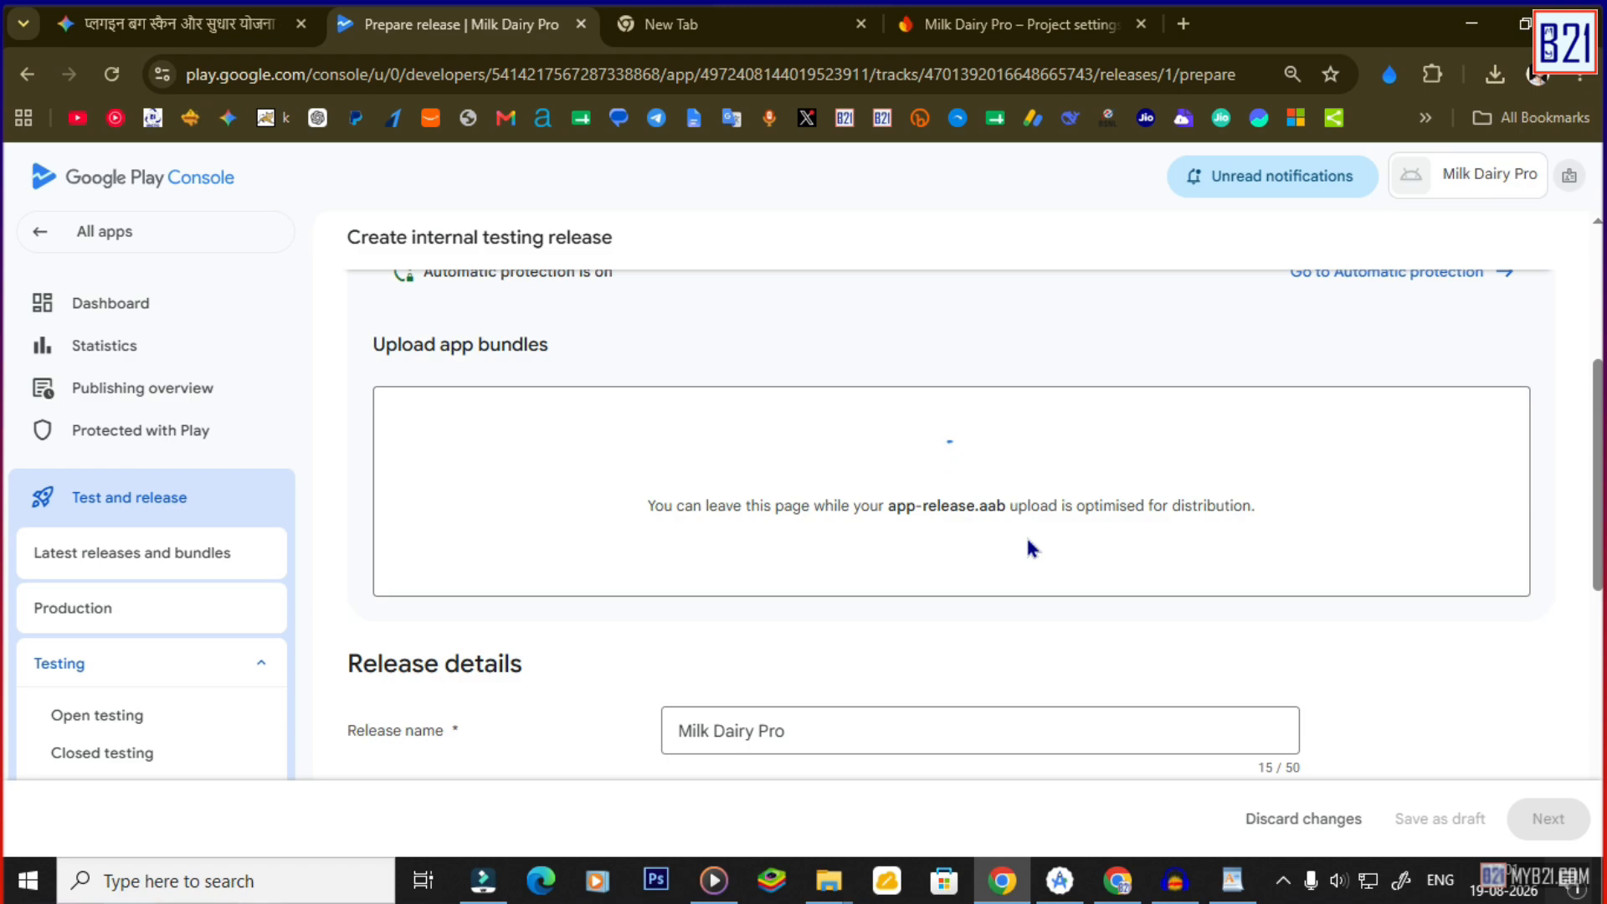
scroll(772, 512, down, 4)
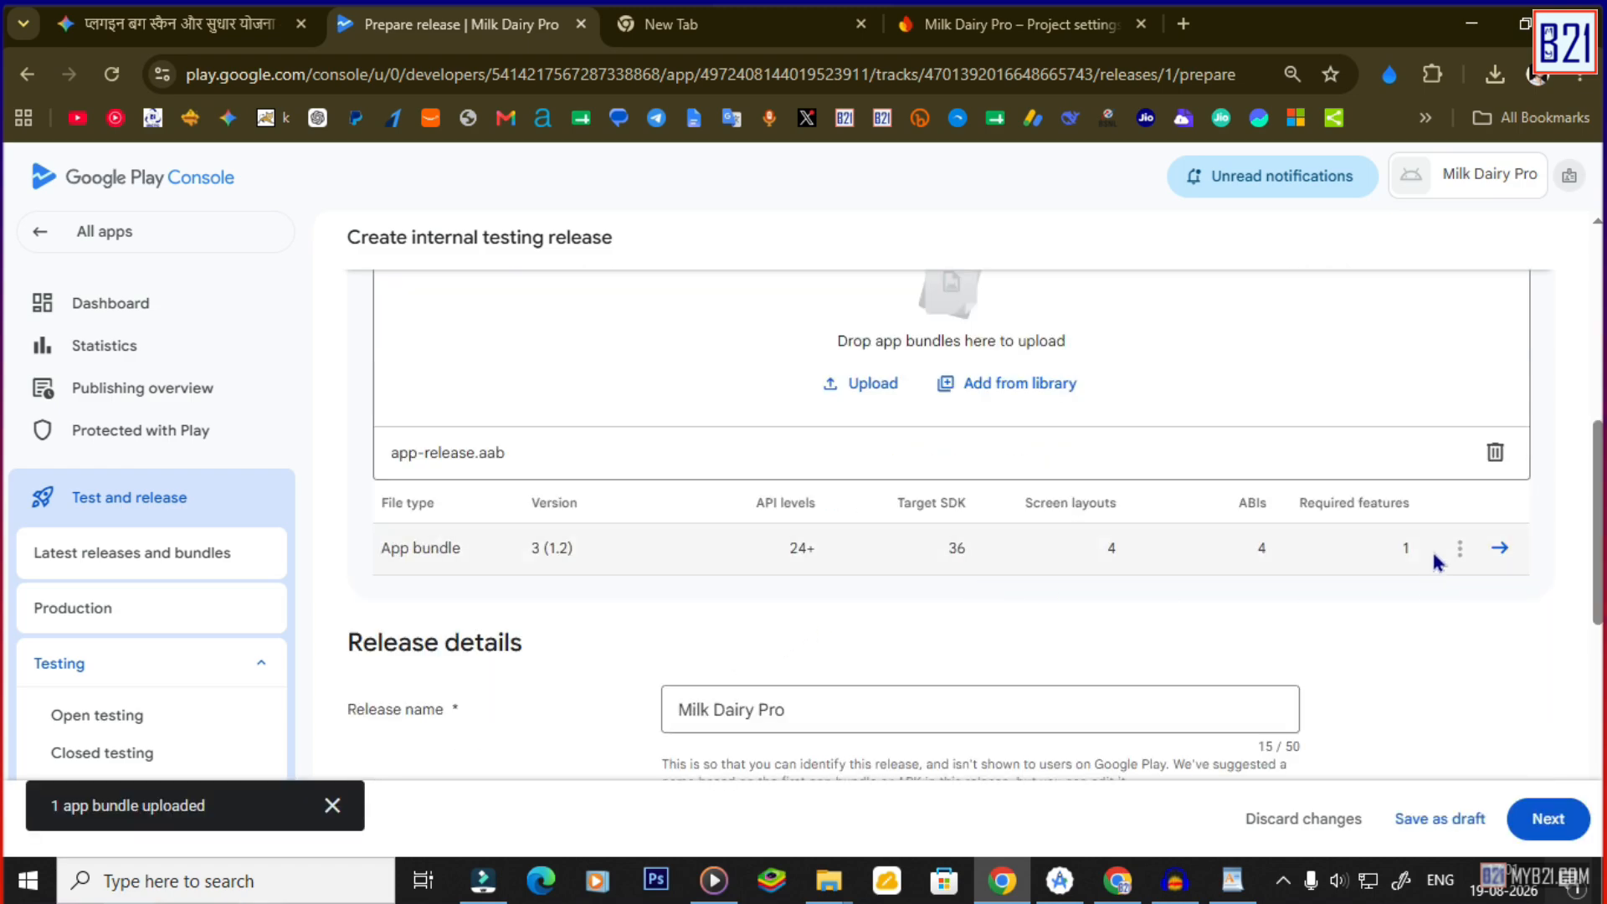
click(1459, 559)
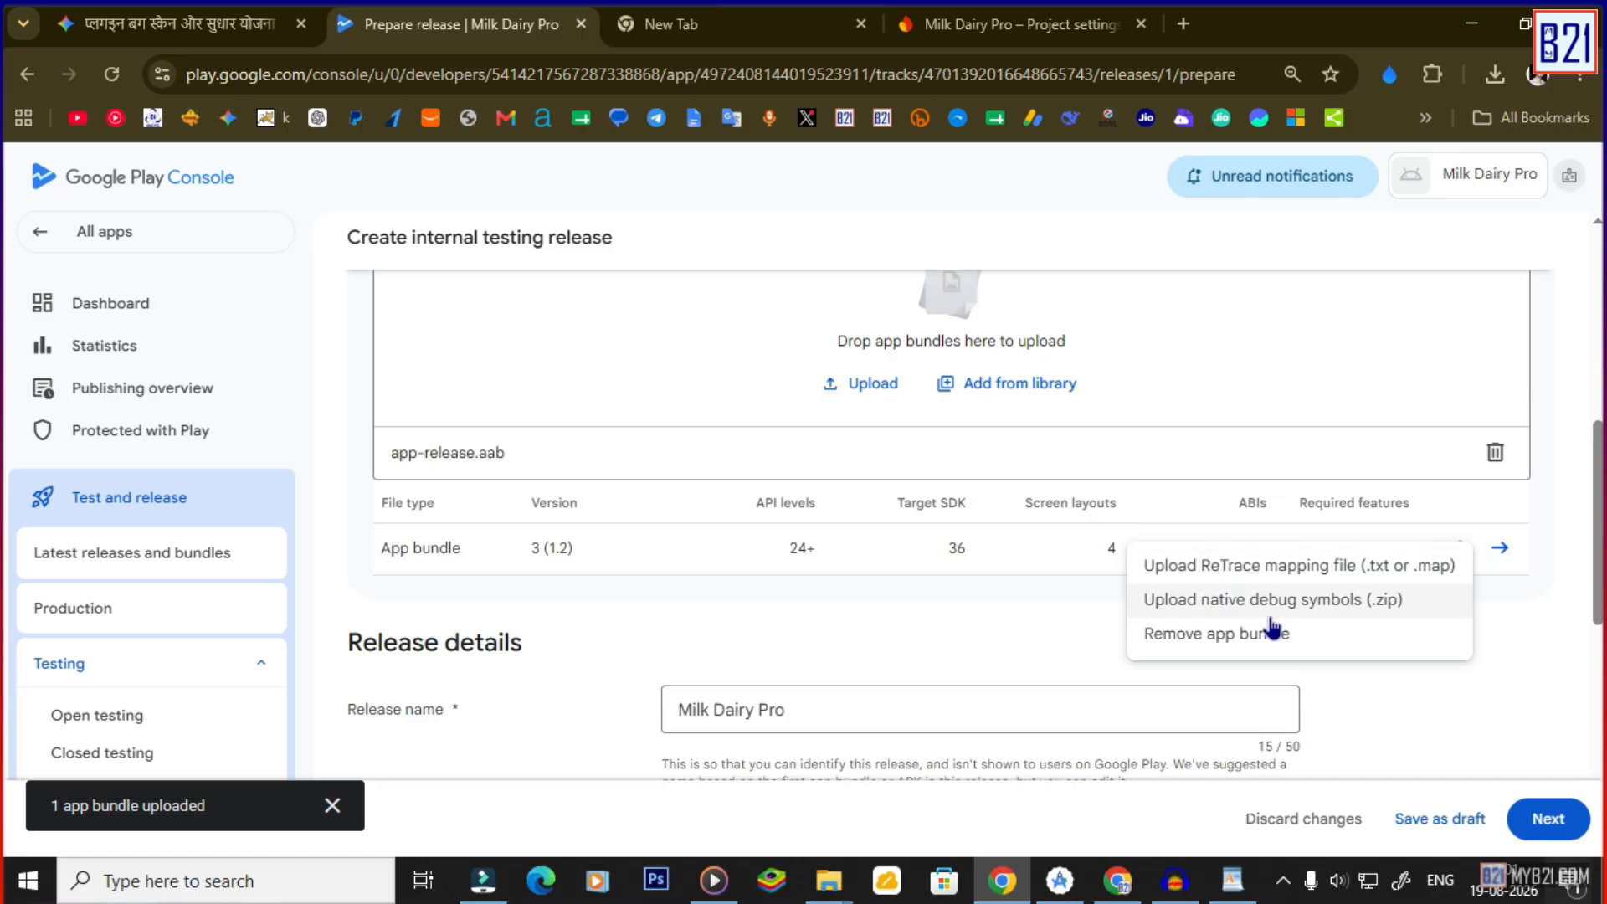
click(875, 641)
scroll(875, 641, down, 6)
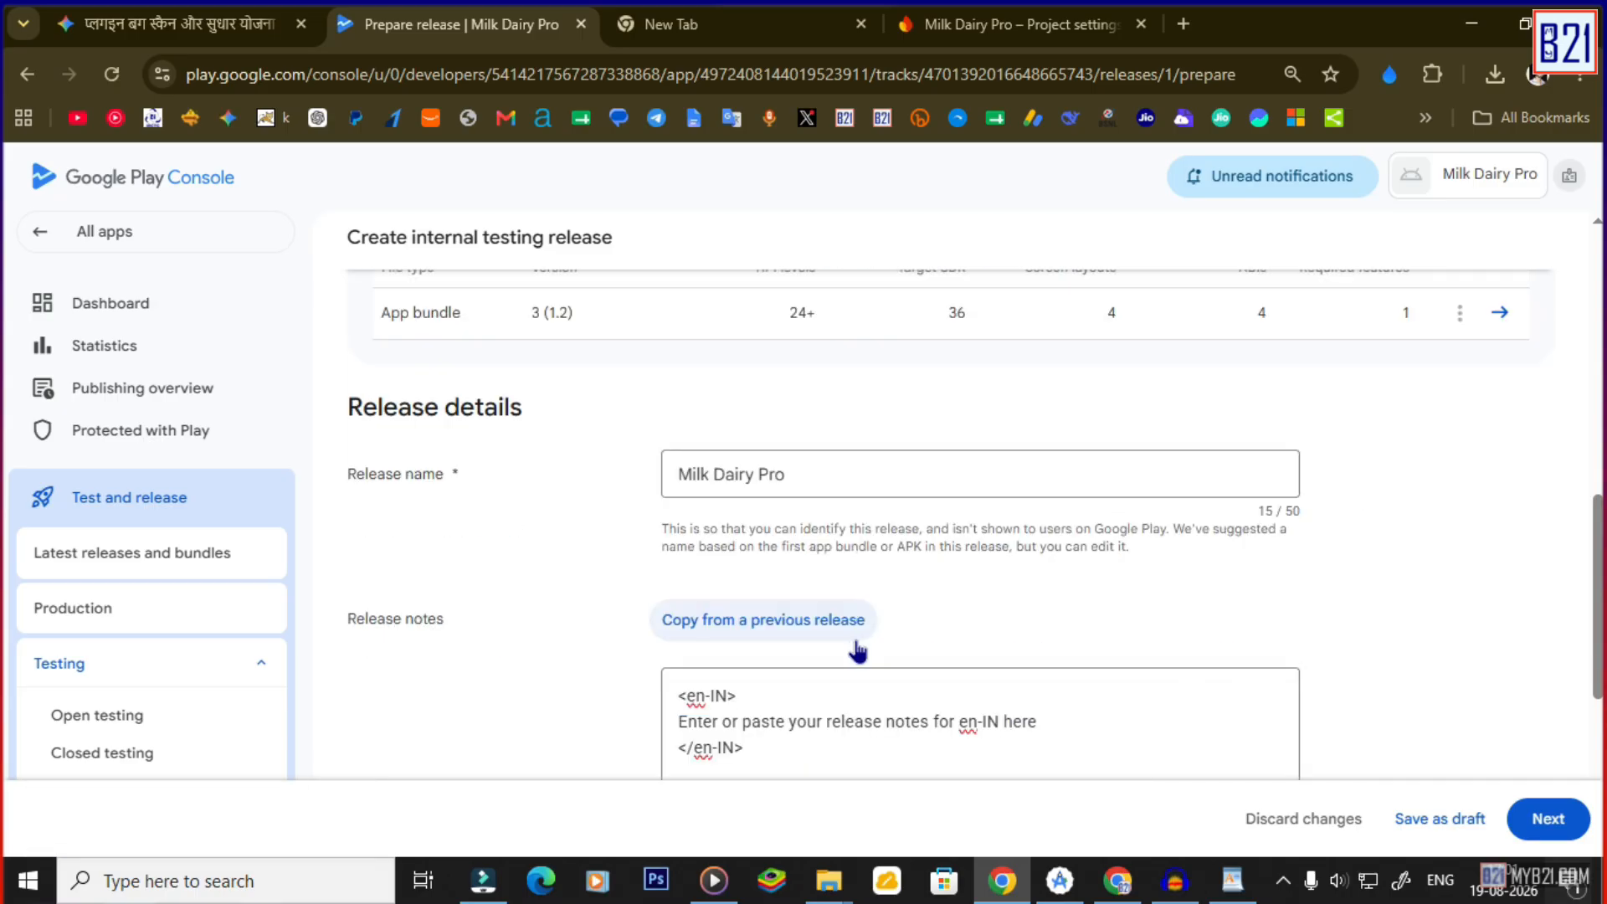
Review the release warnings, then save and publish the Milk Dairy Pro internal testing release.
click(1547, 818)
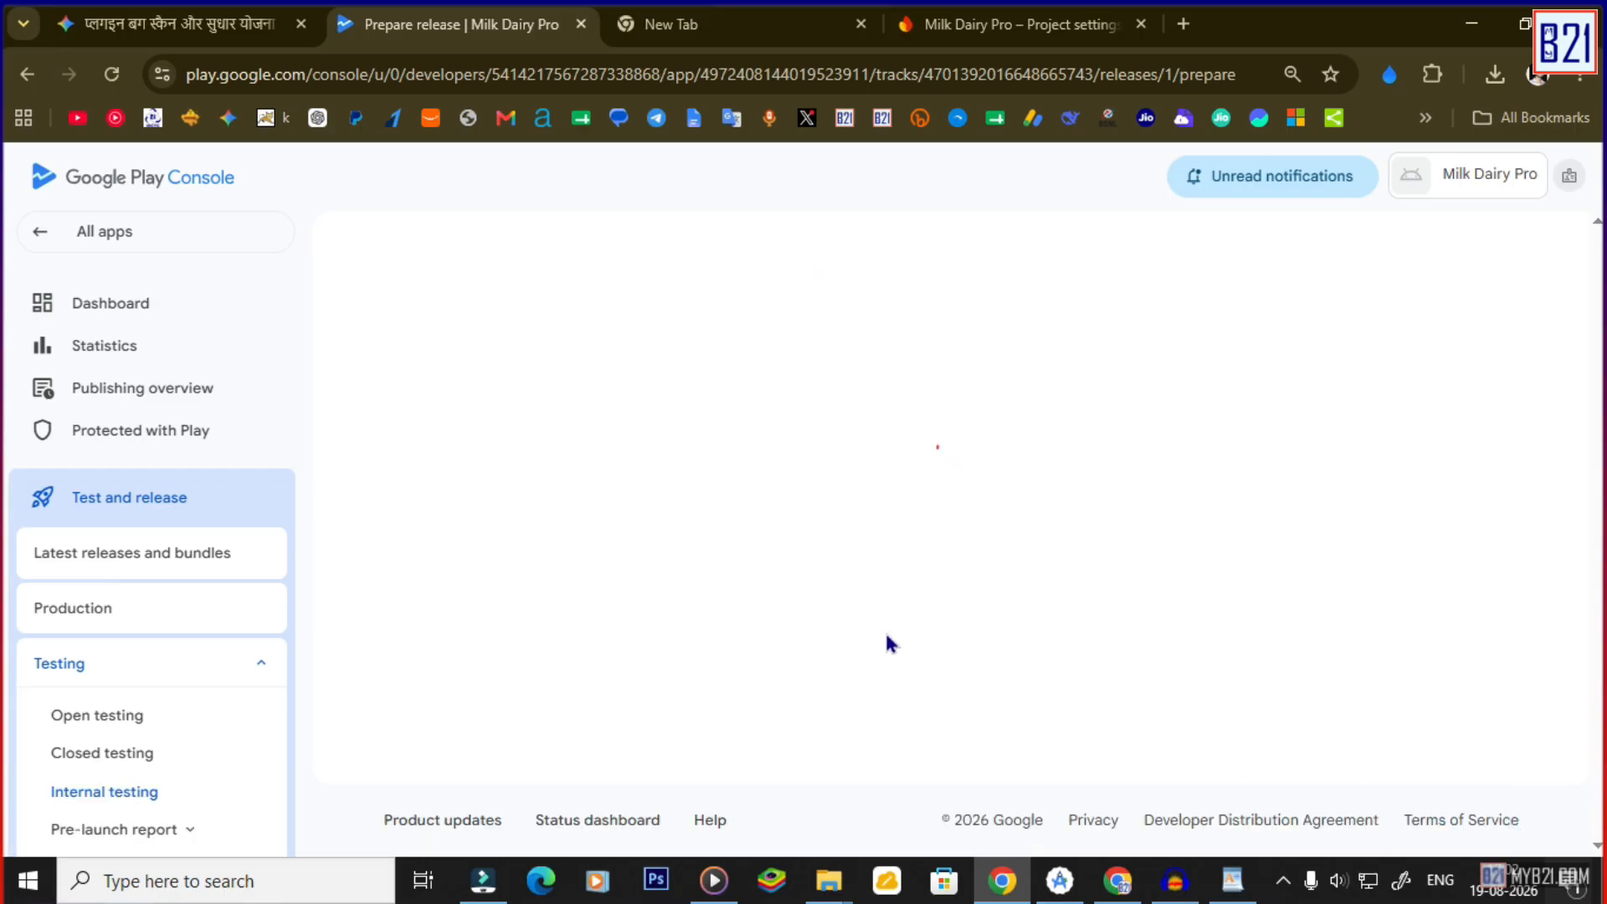
click(451, 524)
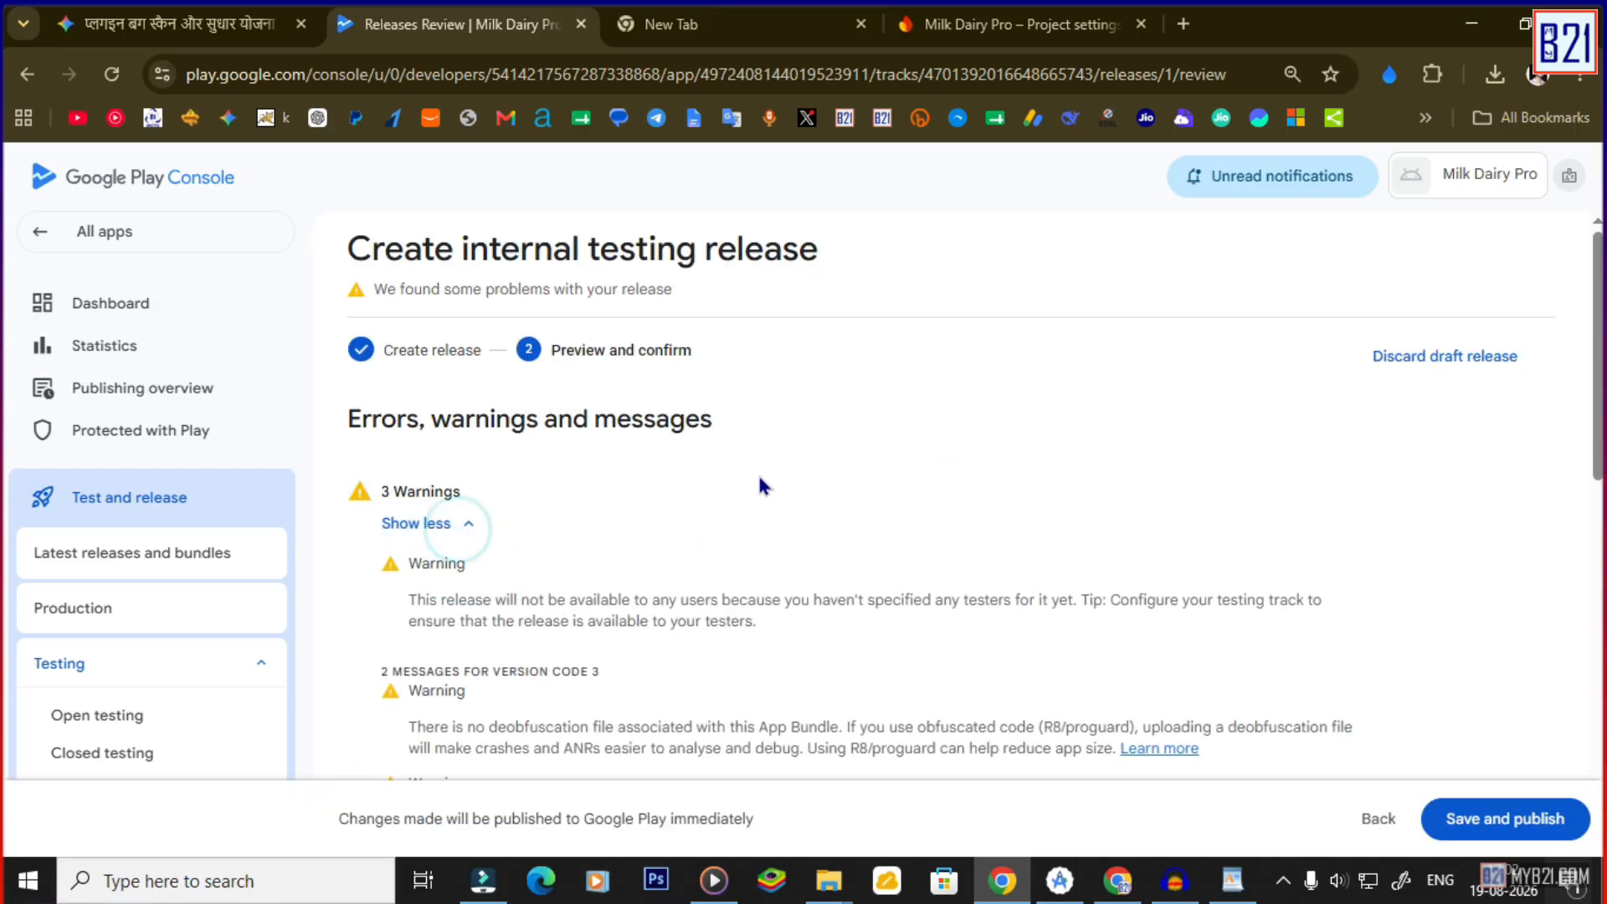
scroll(761, 483, down, 3)
scroll(999, 487, down, 8)
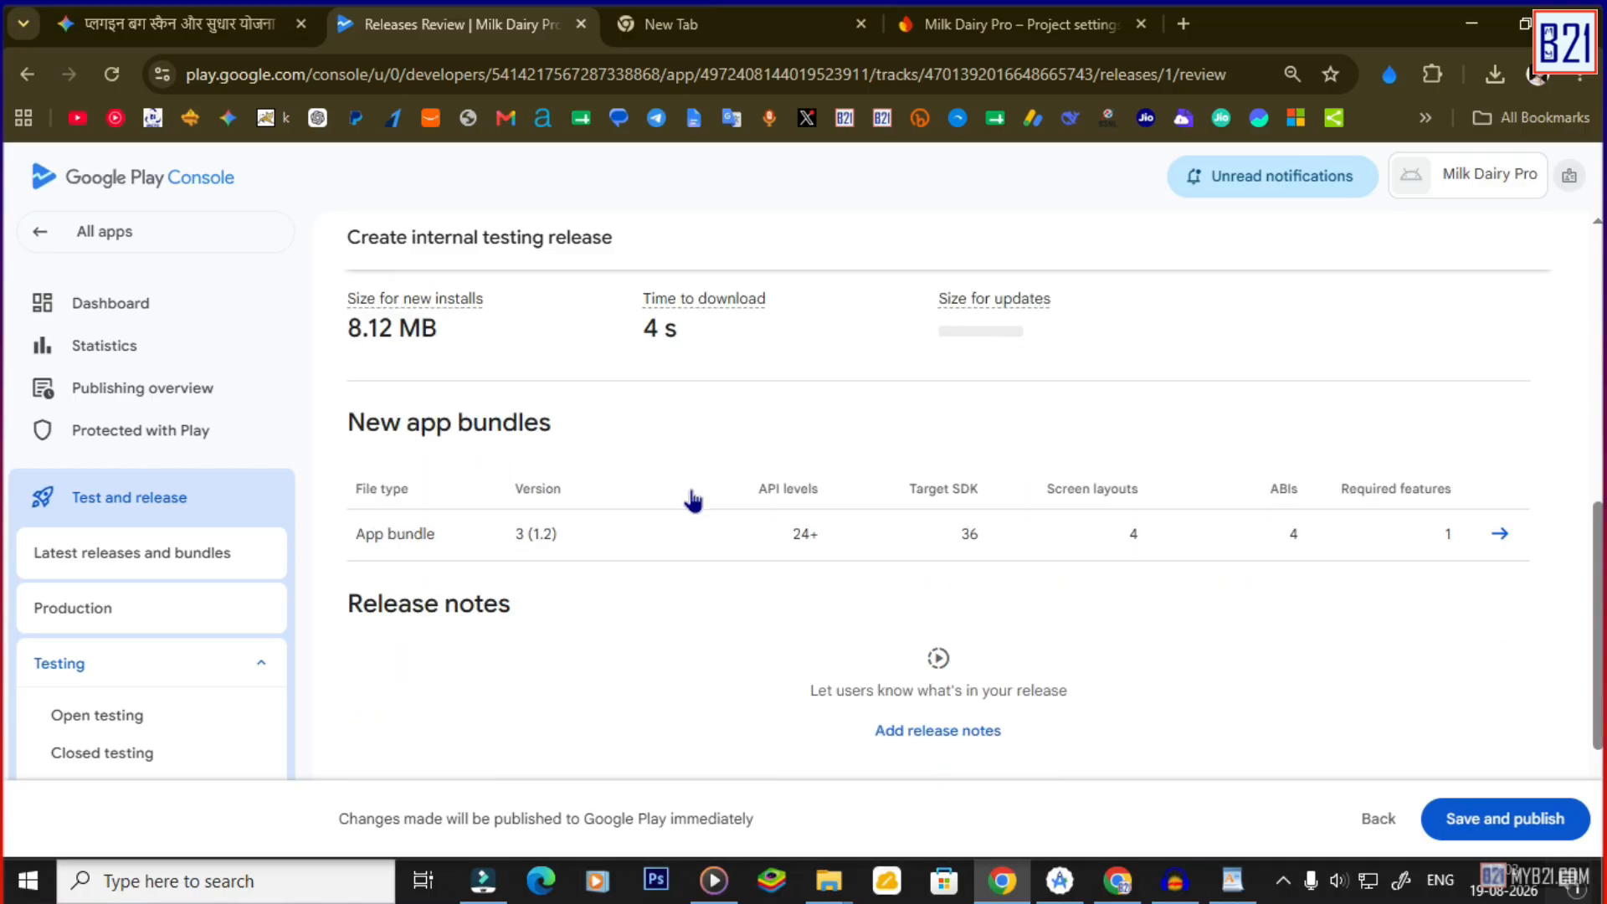
click(1506, 833)
click(941, 567)
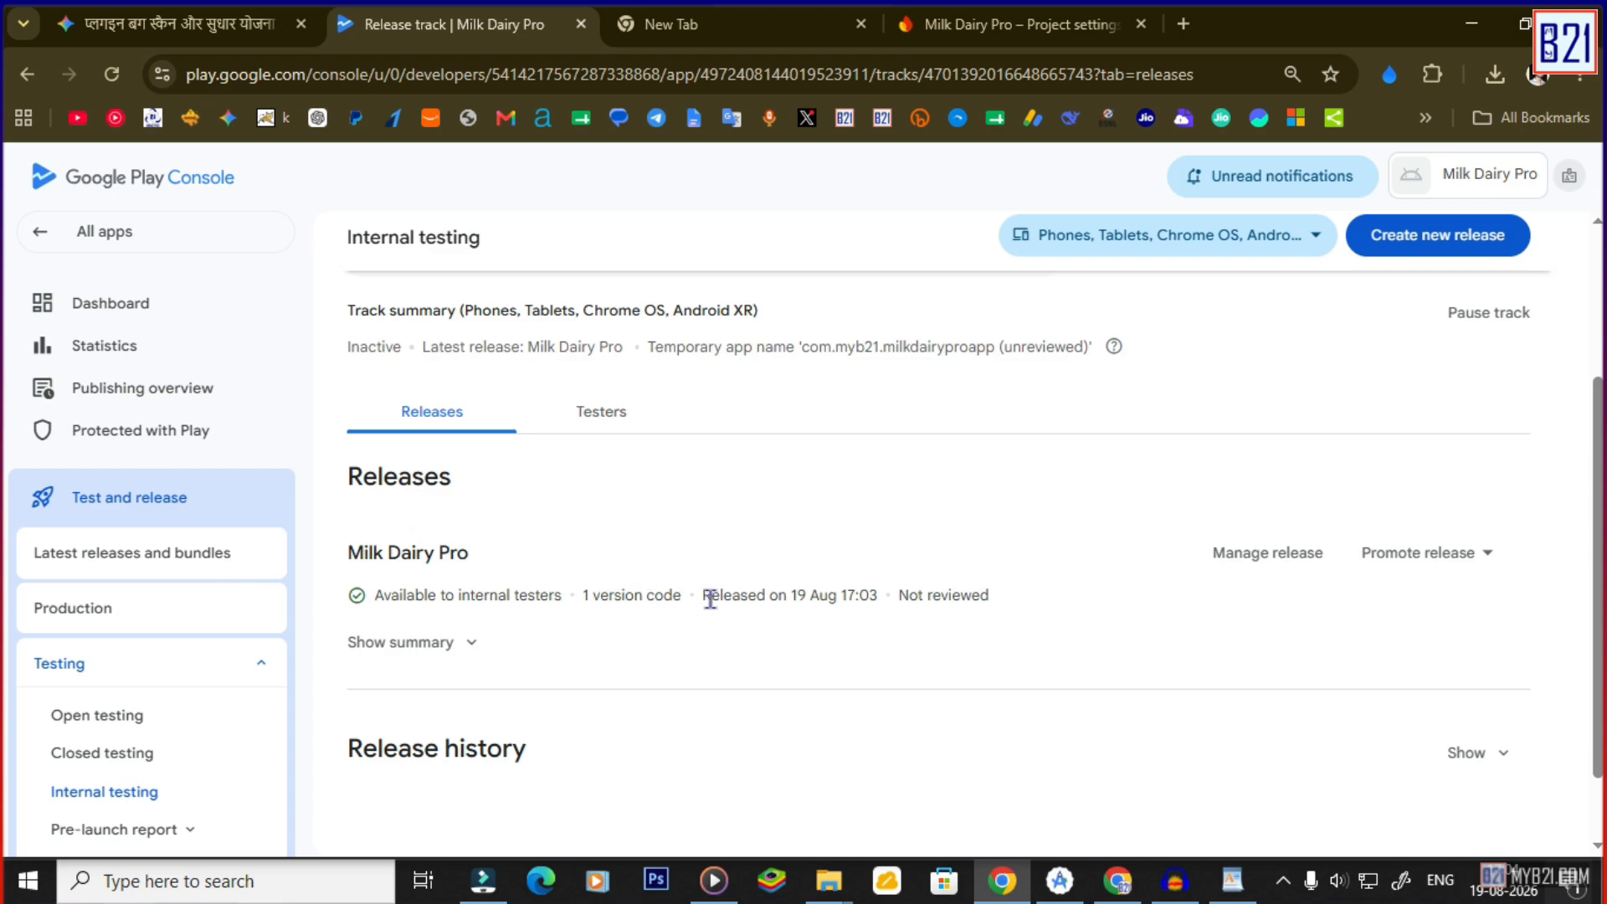
Create the 'My List' tester email list with three tester addresses for internal testing.
click(1257, 555)
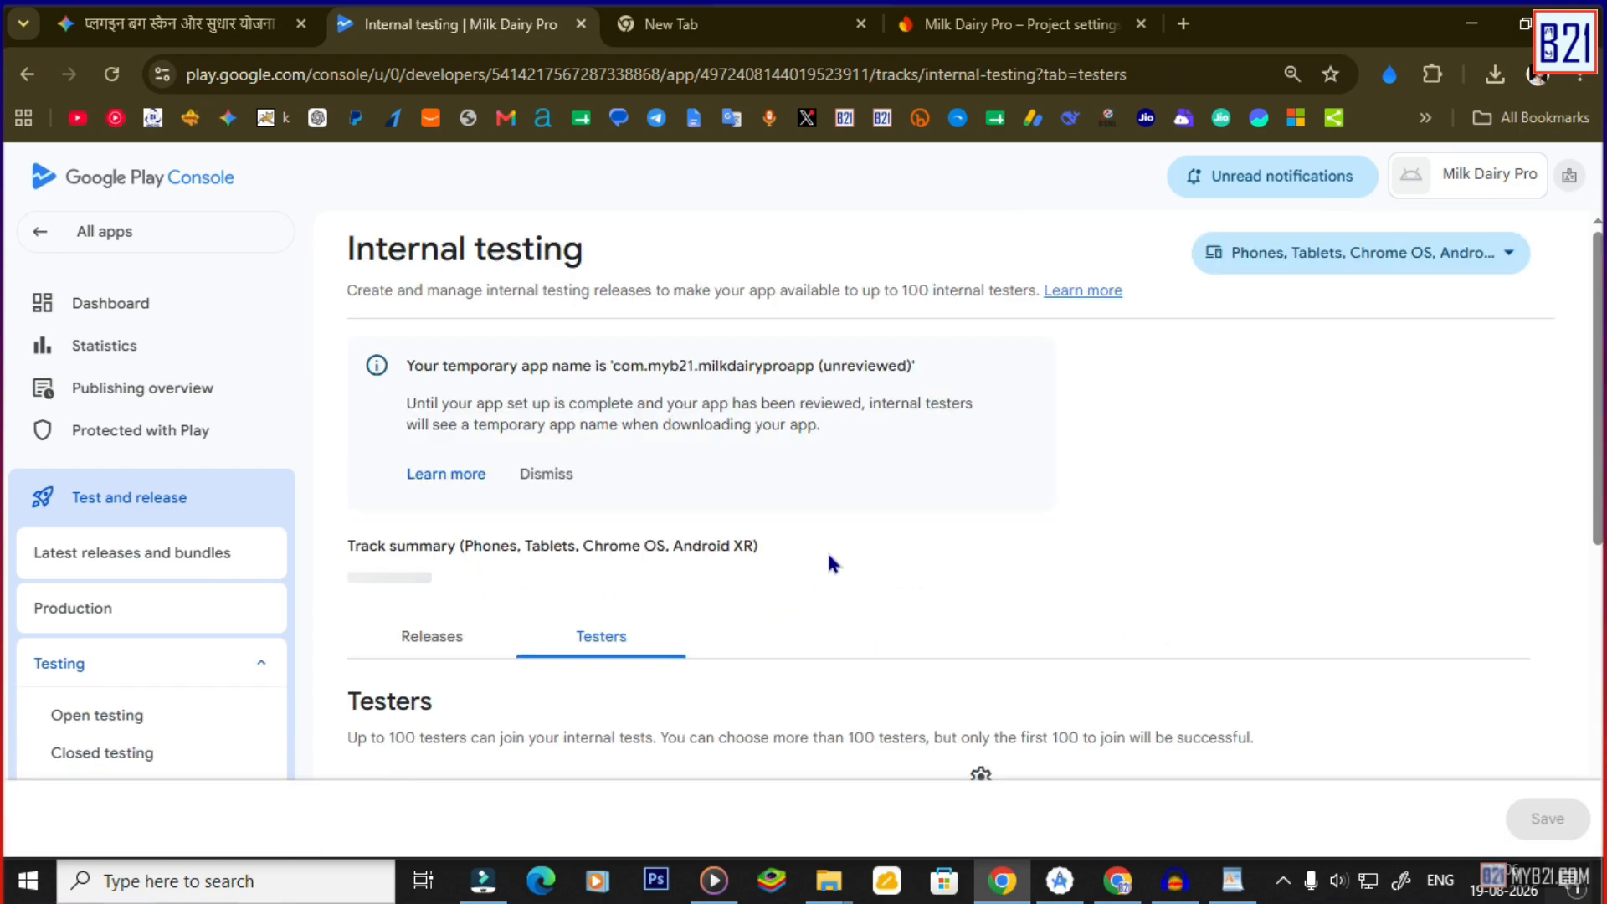
scroll(786, 540, down, 2)
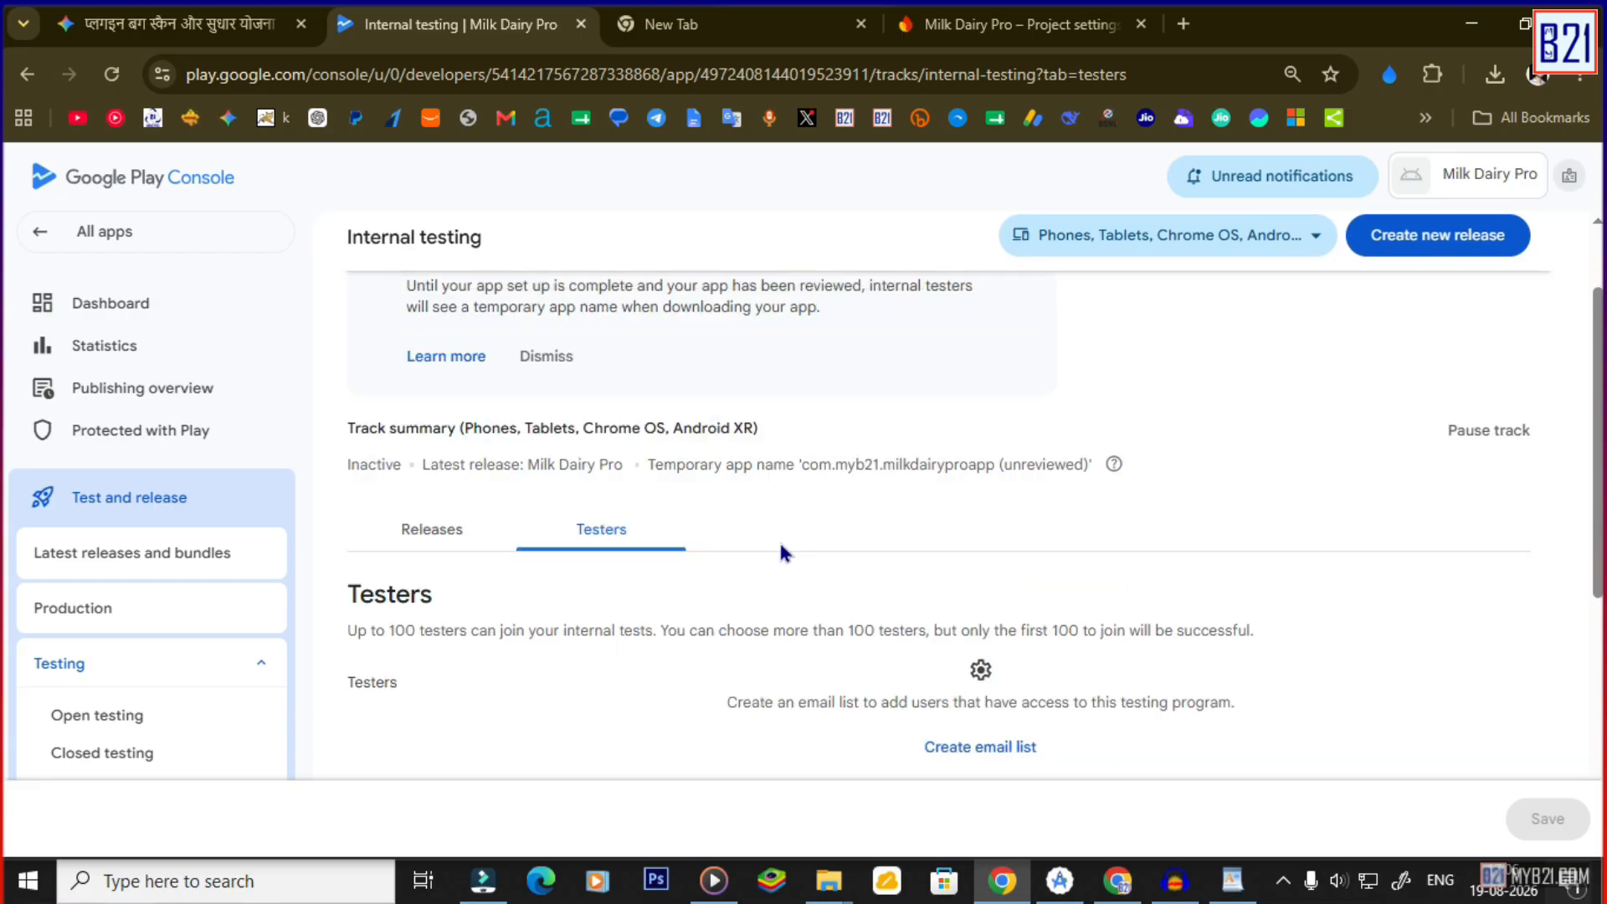
scroll(676, 606, down, 2)
click(956, 636)
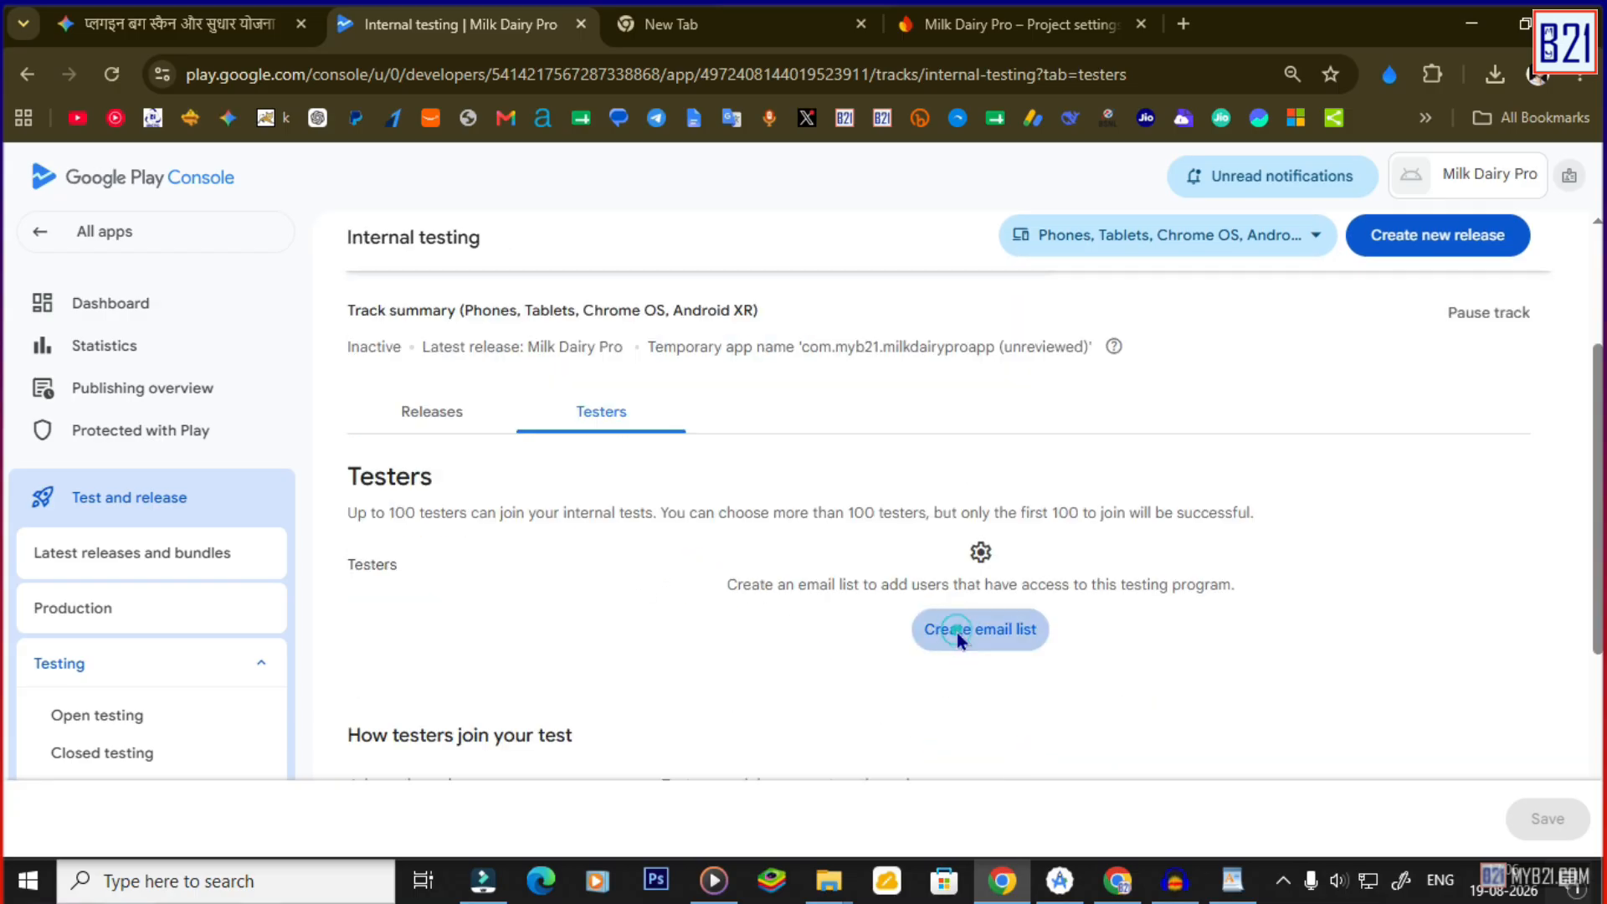
click(470, 430)
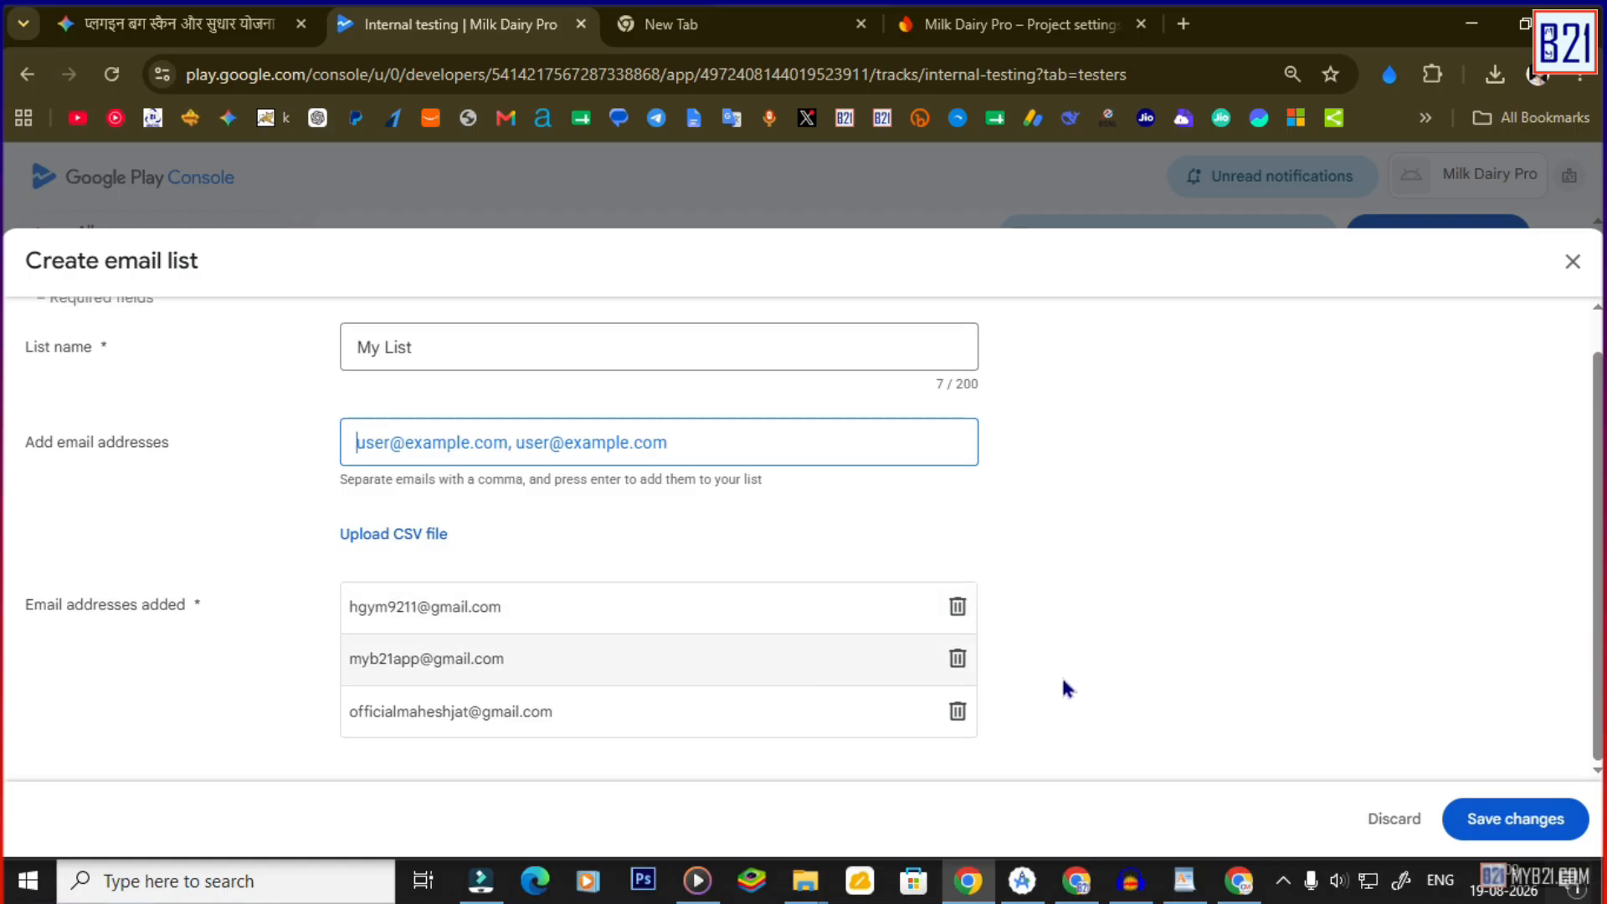
click(1513, 824)
click(951, 555)
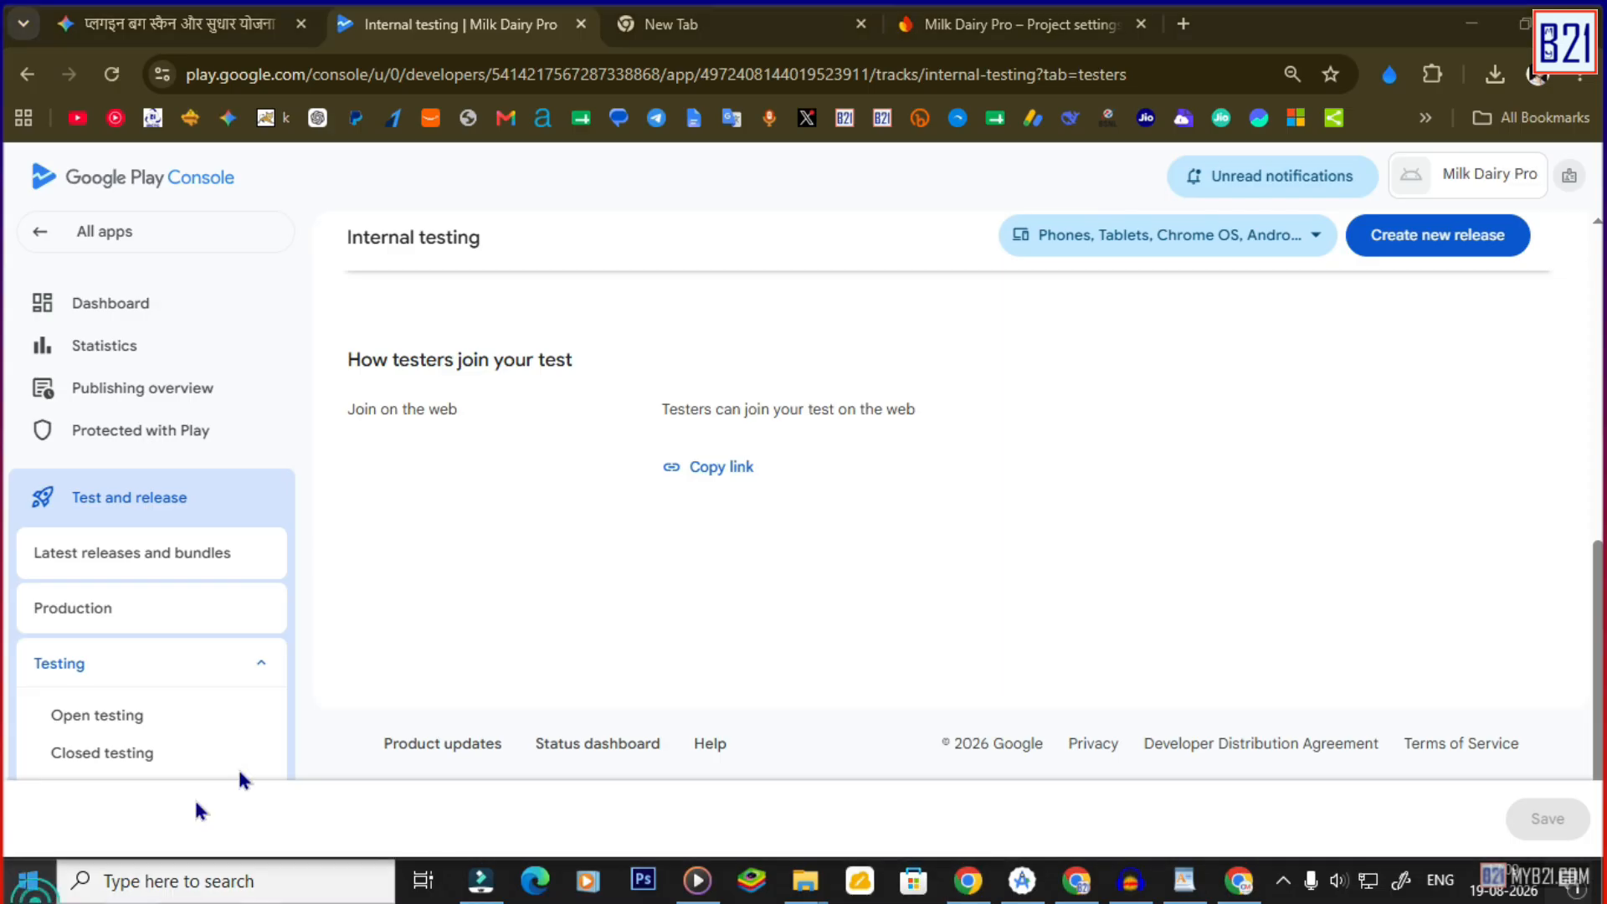
Launch WhatsApp from the app launcher, then return to the app Dashboard.
click(28, 880)
click(439, 352)
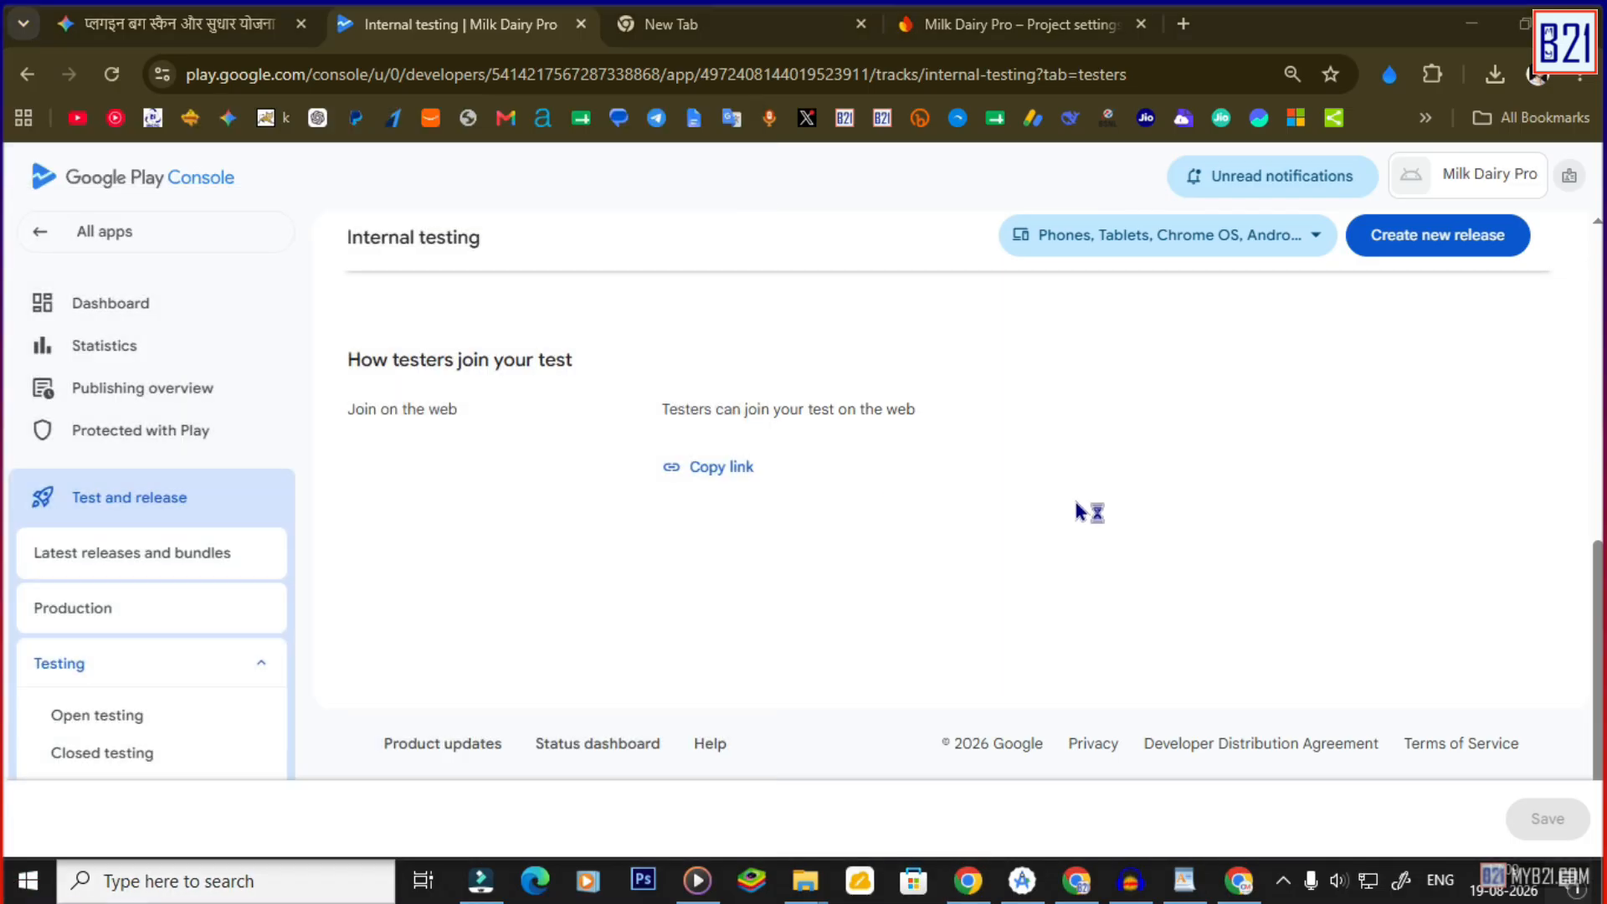
click(125, 304)
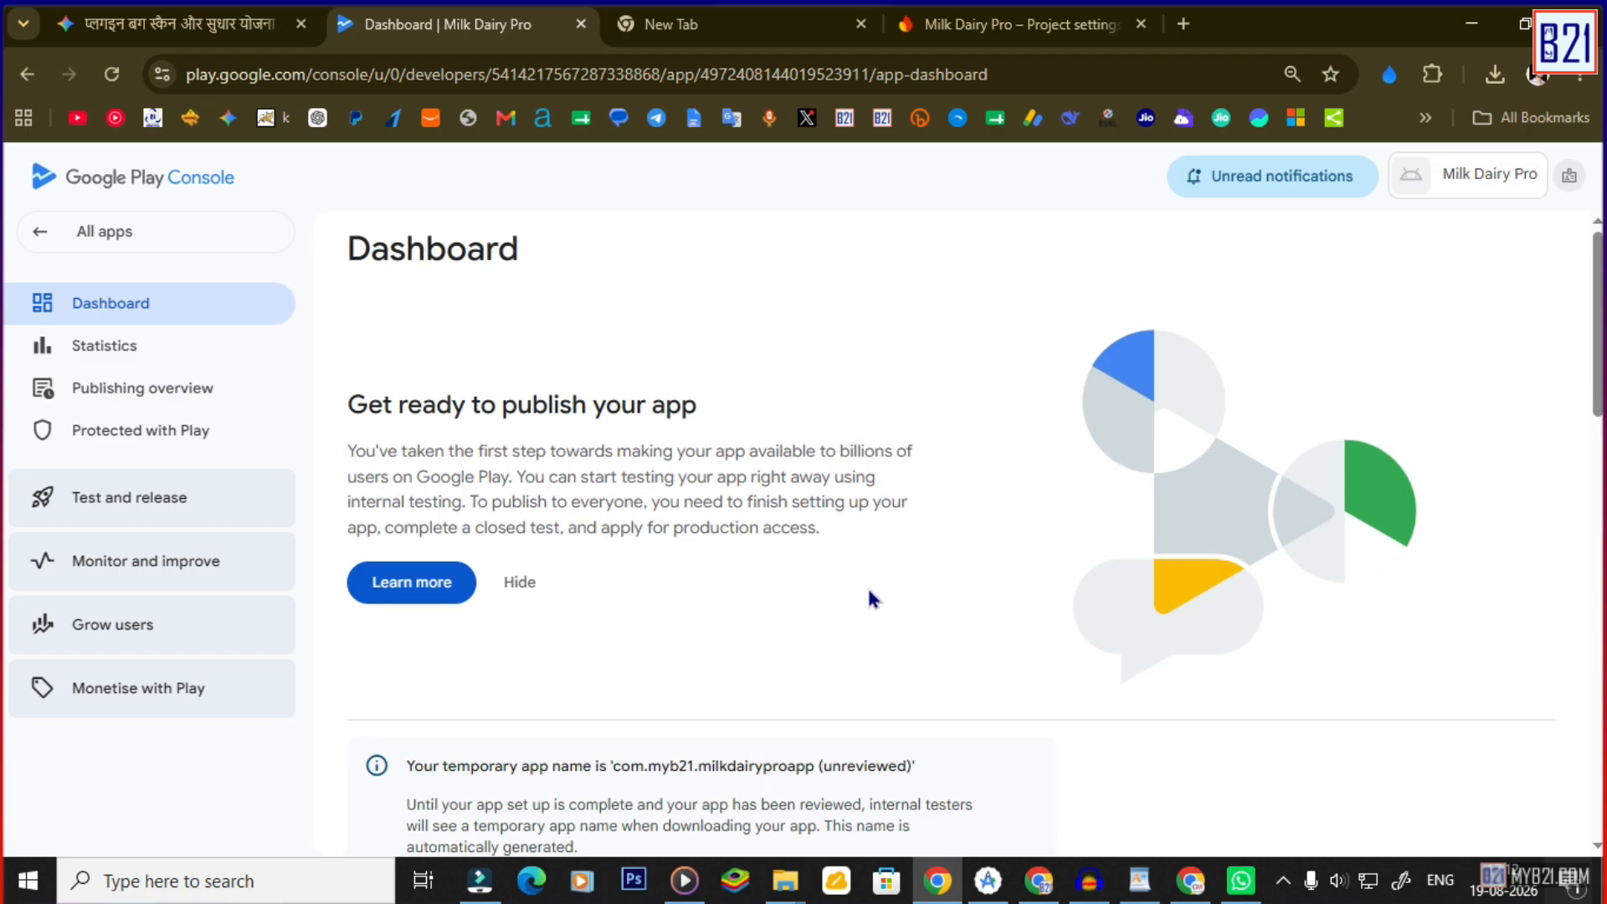
Dismiss the introduction card and go through Testing to the active Internal testing track.
click(527, 585)
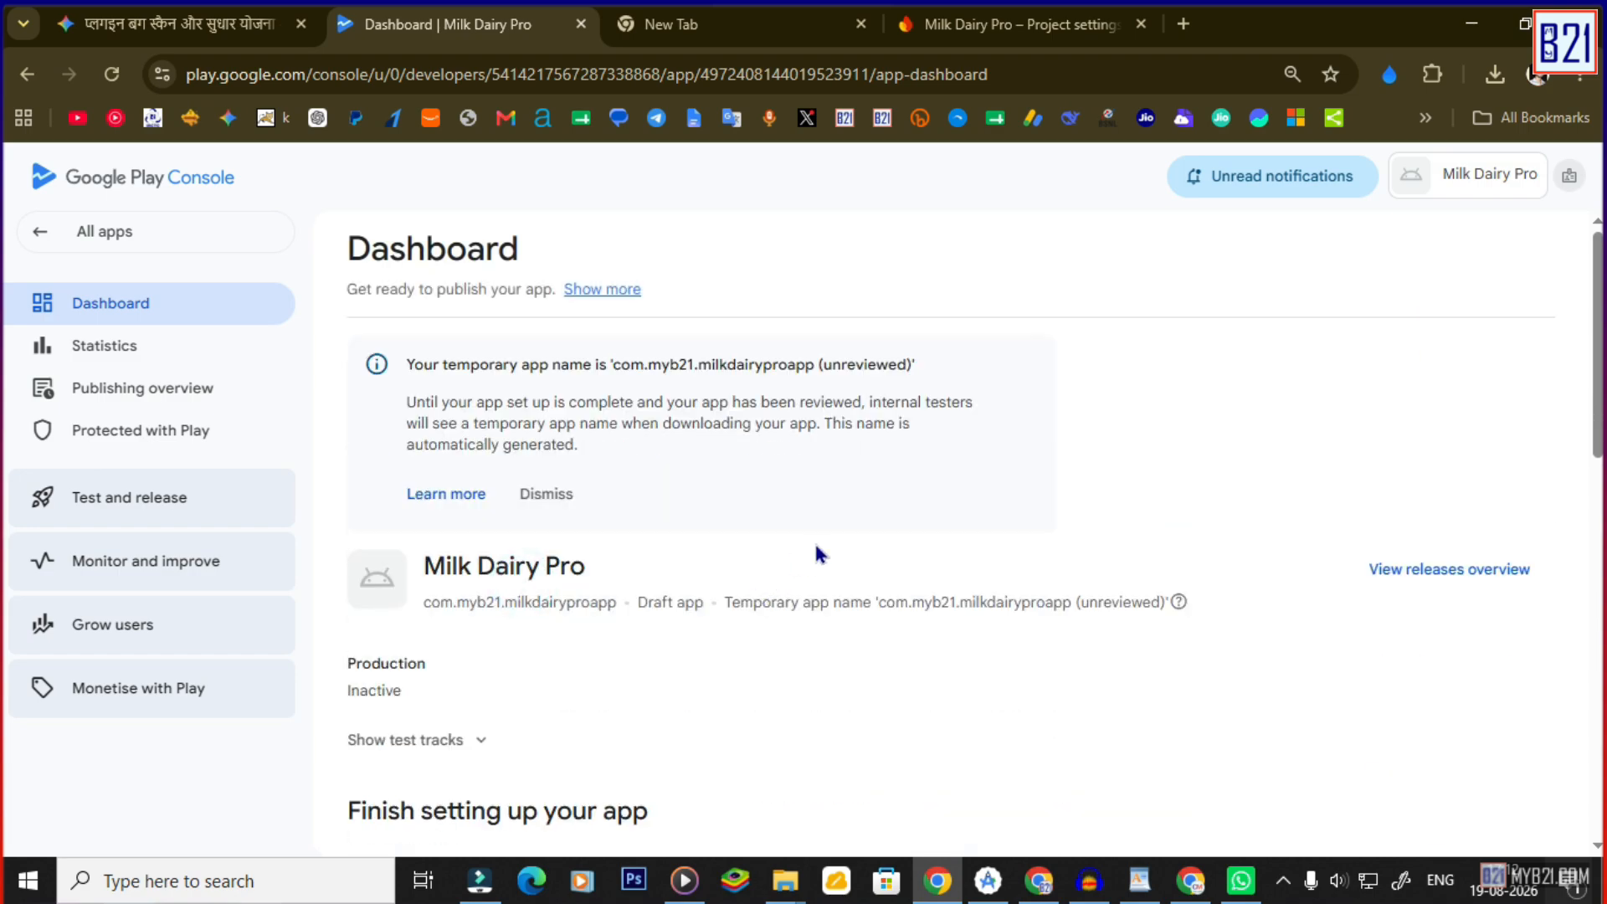
scroll(839, 575, down, 2)
scroll(805, 586, down, 10)
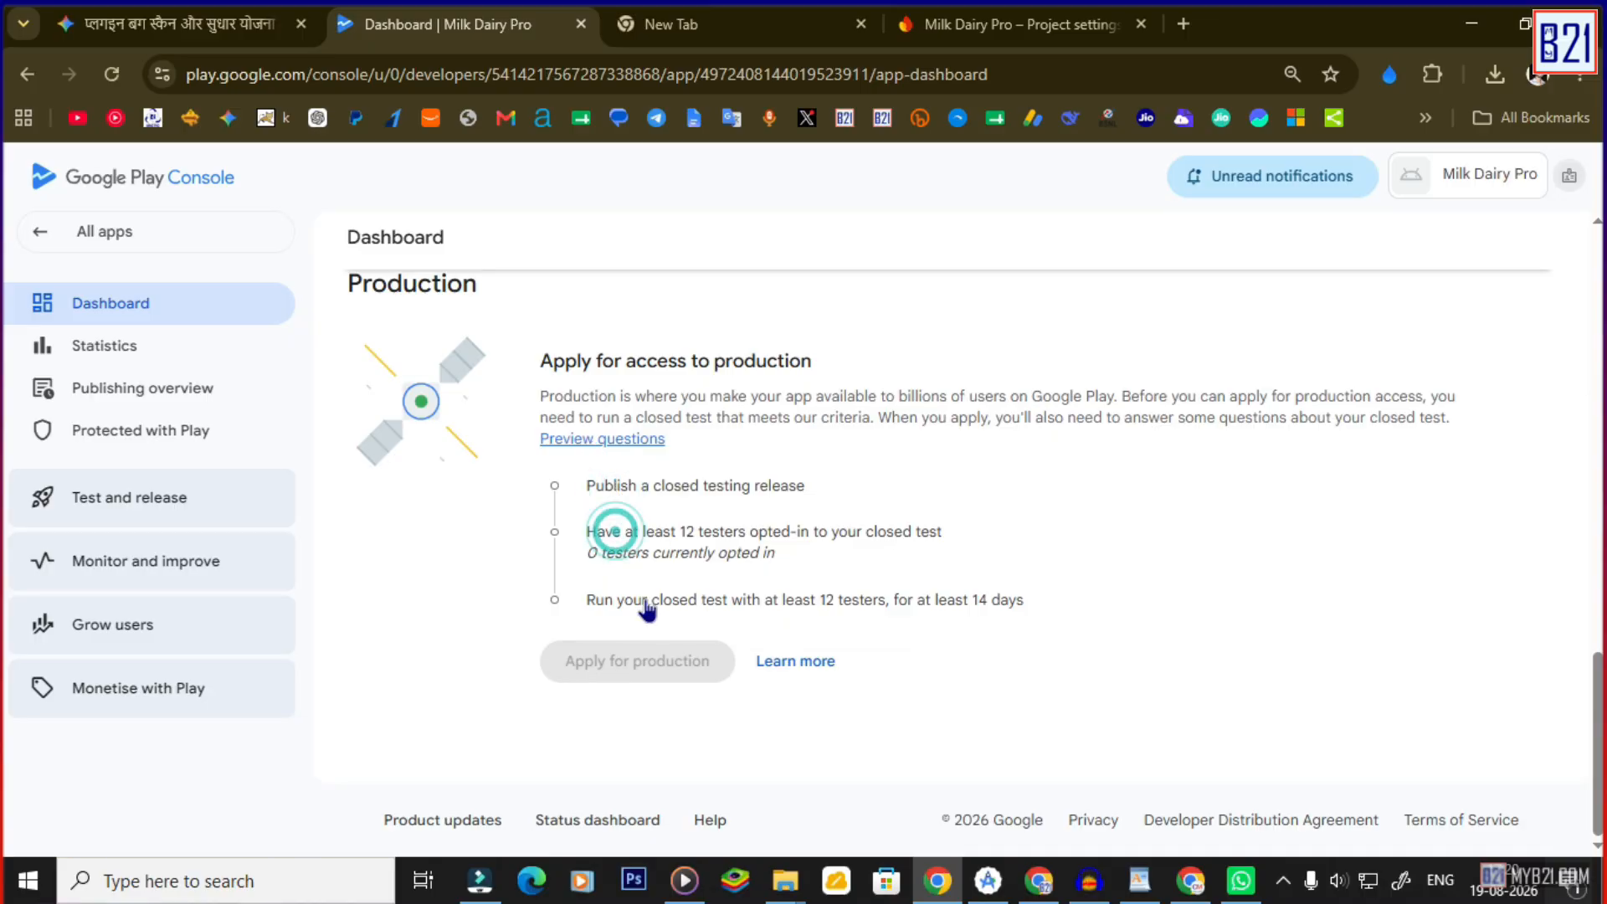
mouse_move(652, 613)
scroll(1298, 466, up, 4)
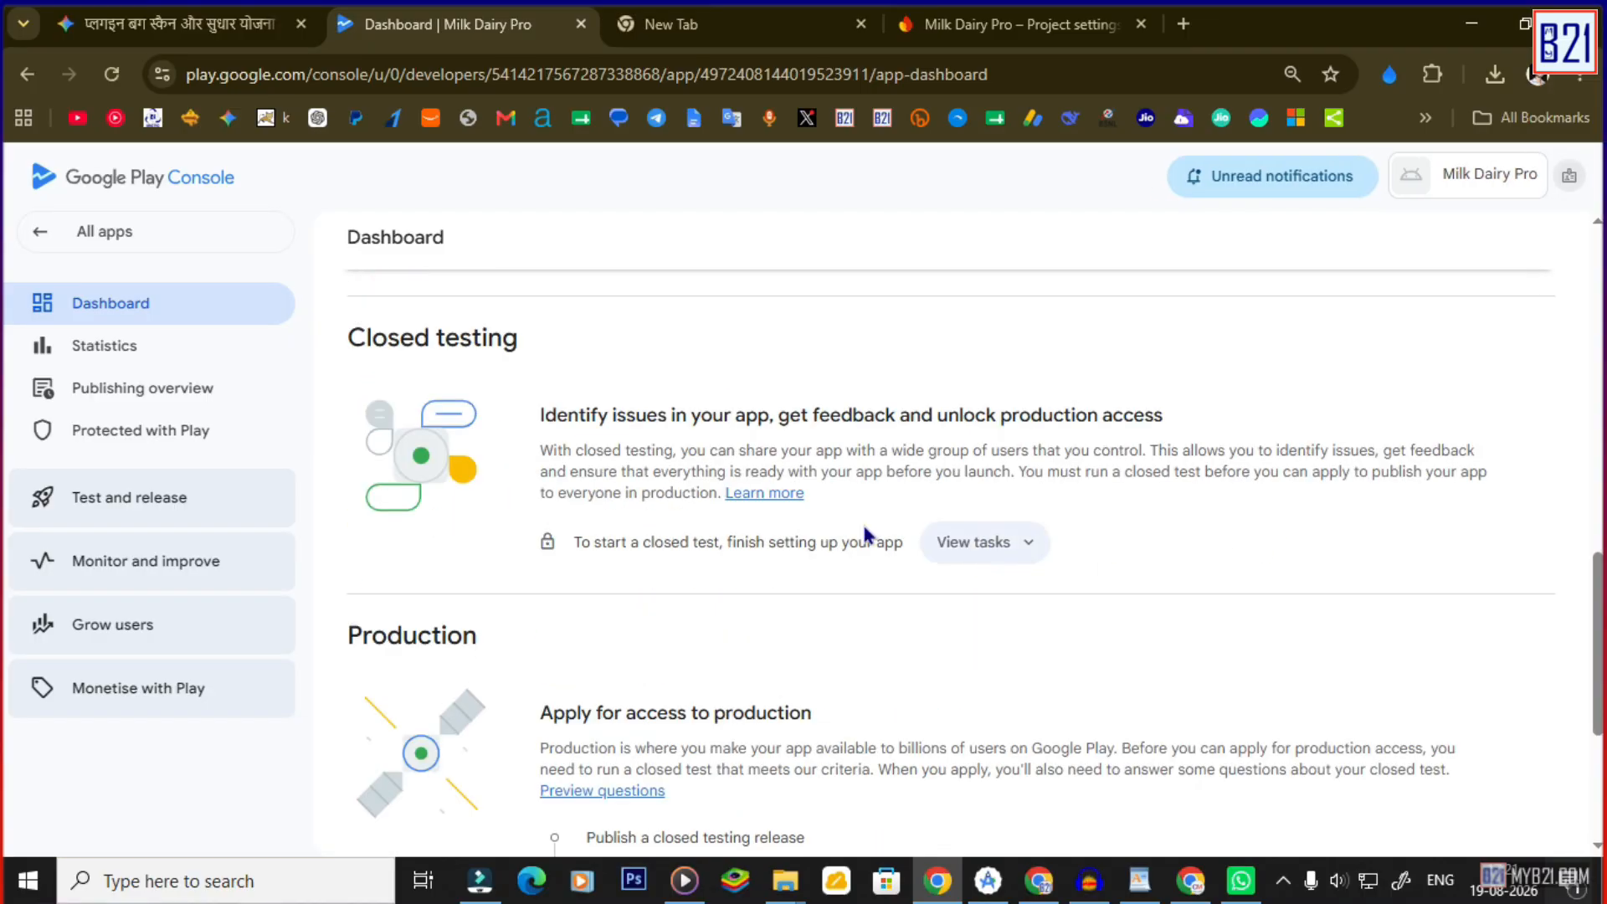
click(109, 509)
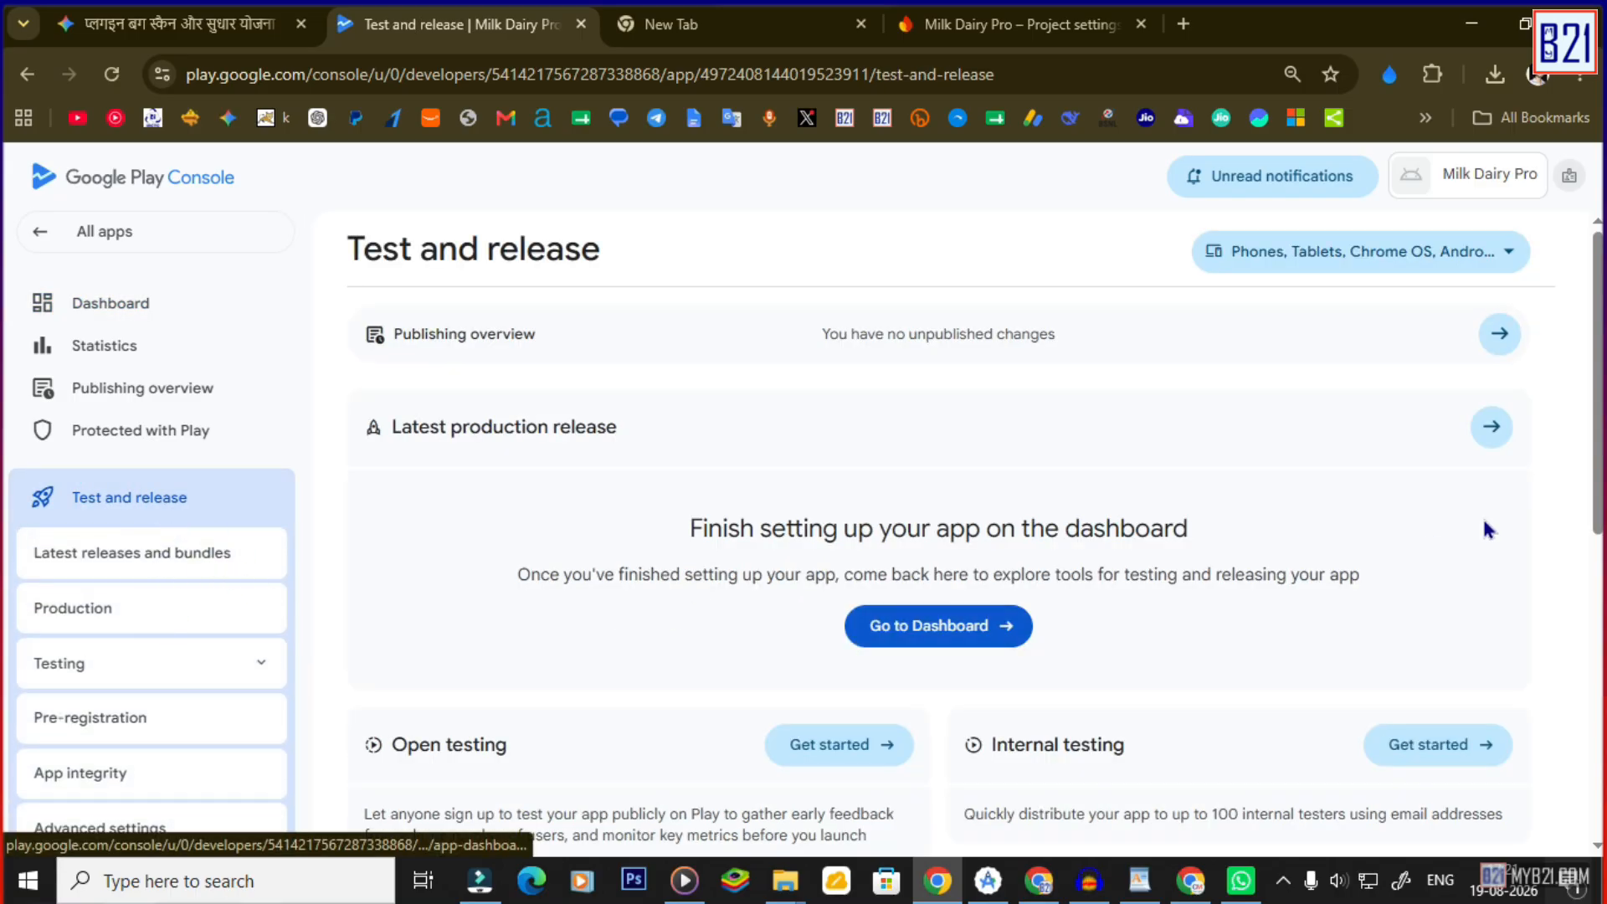
scroll(1410, 657, down, 2)
click(1414, 634)
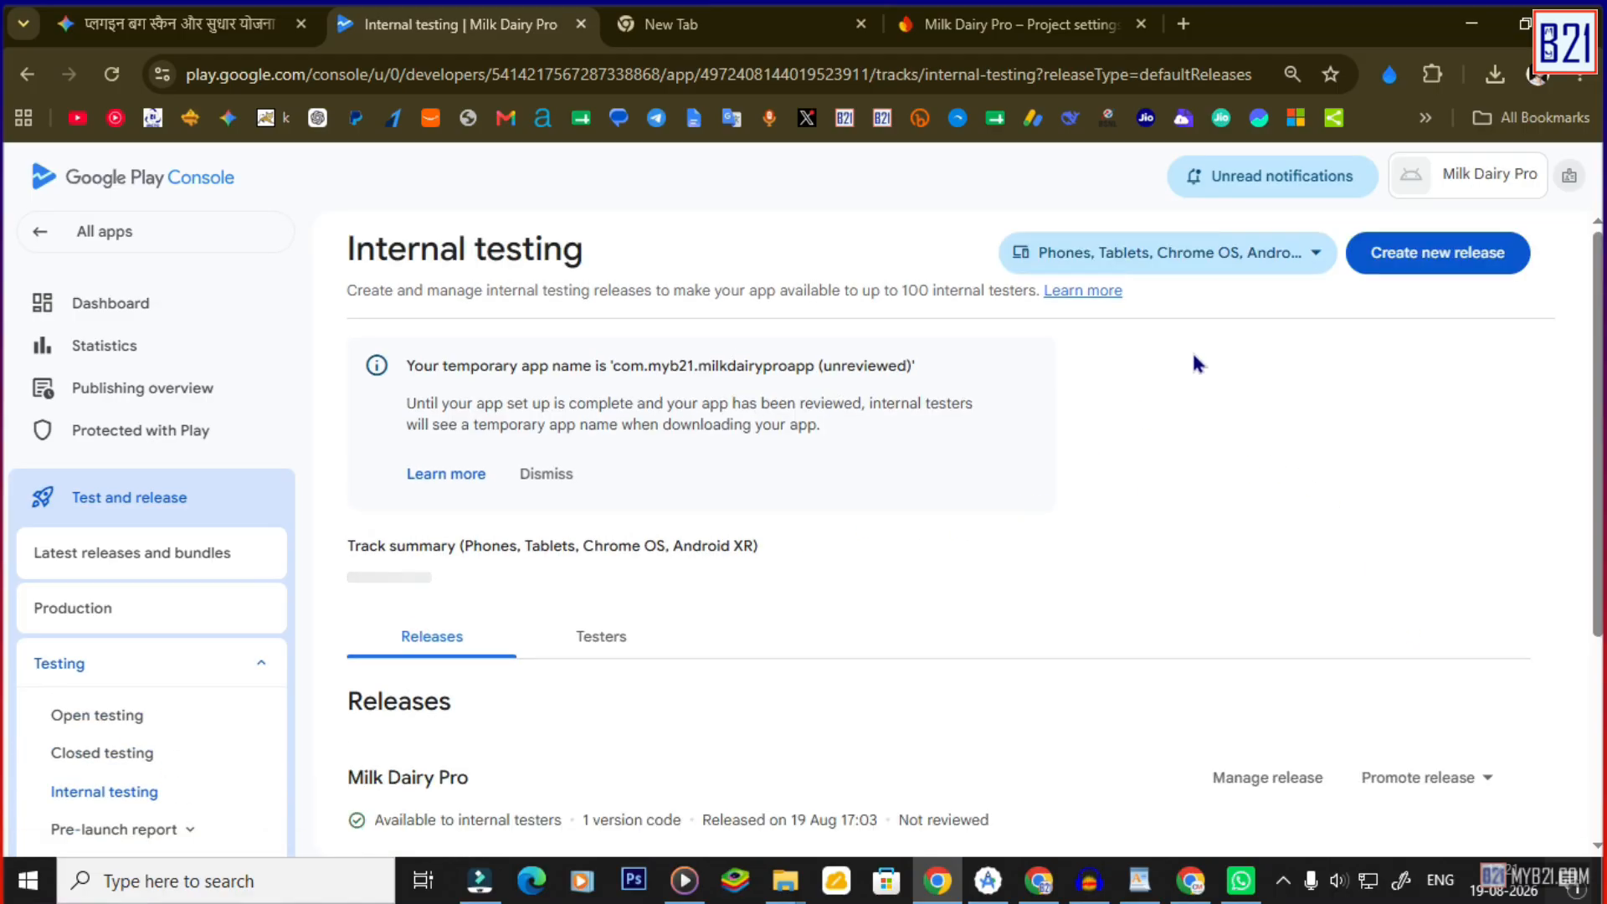
scroll(1298, 373, down, 3)
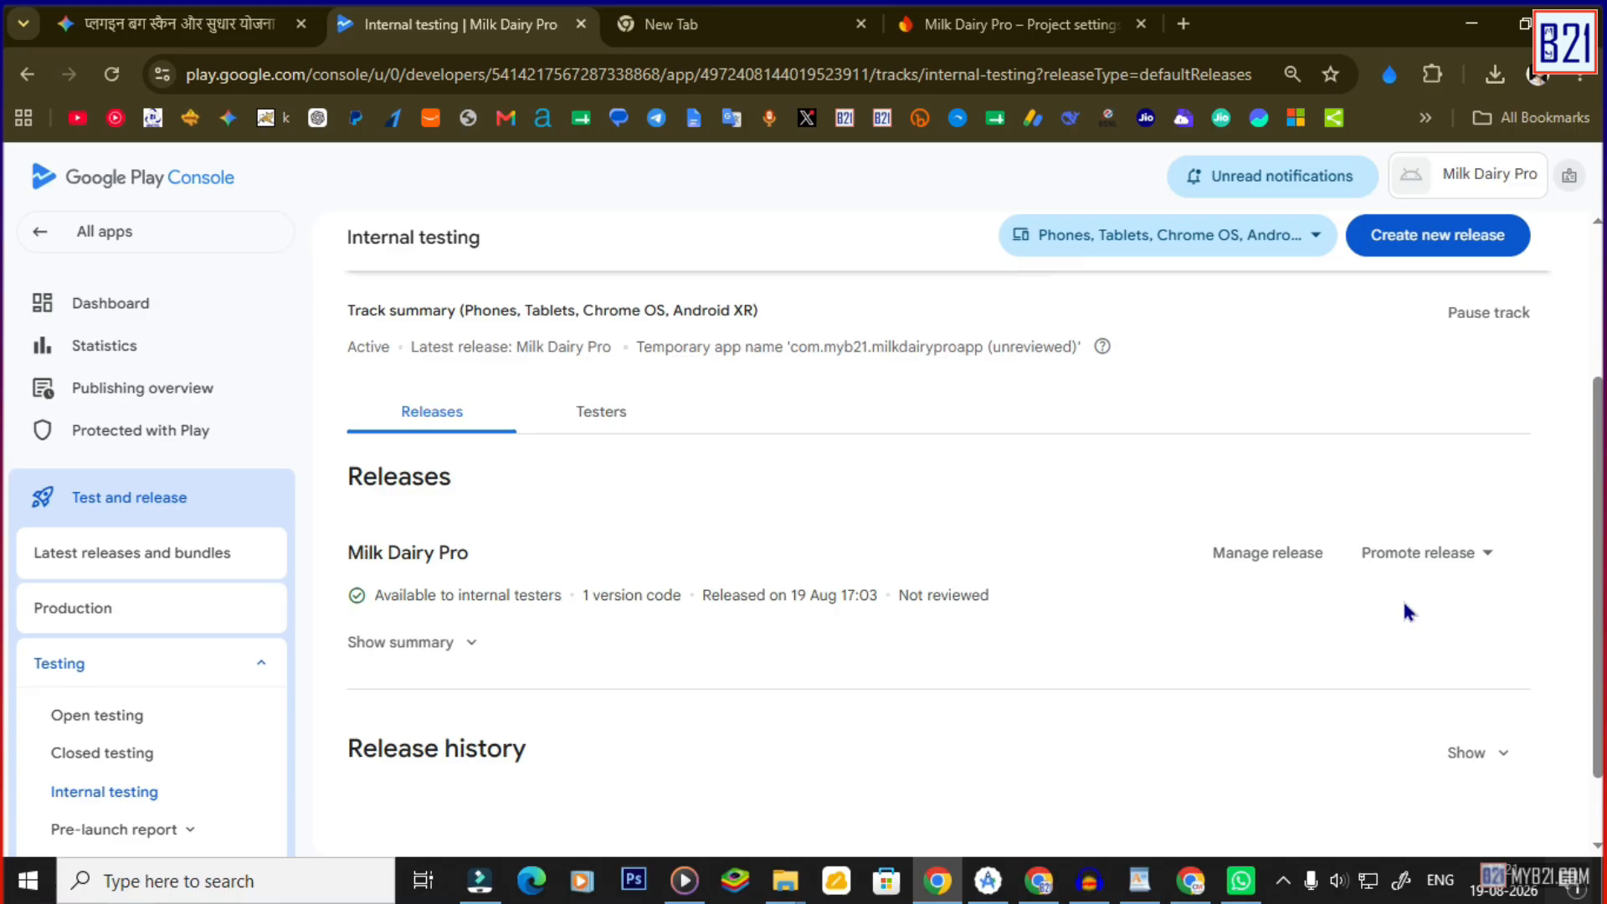
Promote the internal release to Closed testing - Alpha and check it carries bundle version 3 (1.2).
click(1477, 552)
click(1464, 612)
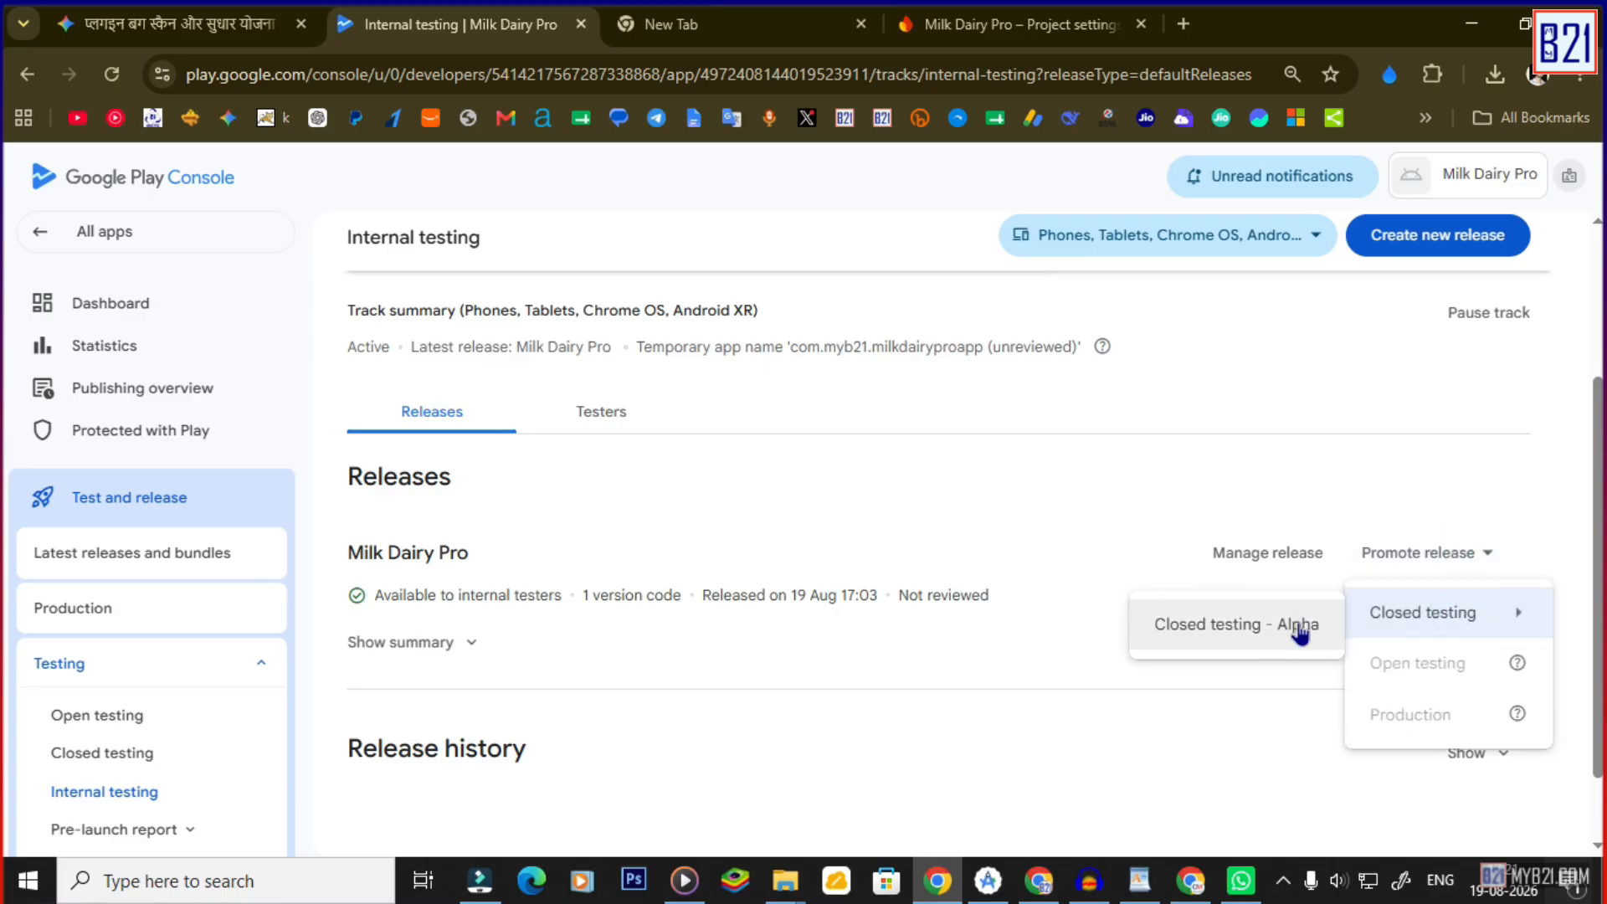
click(1273, 632)
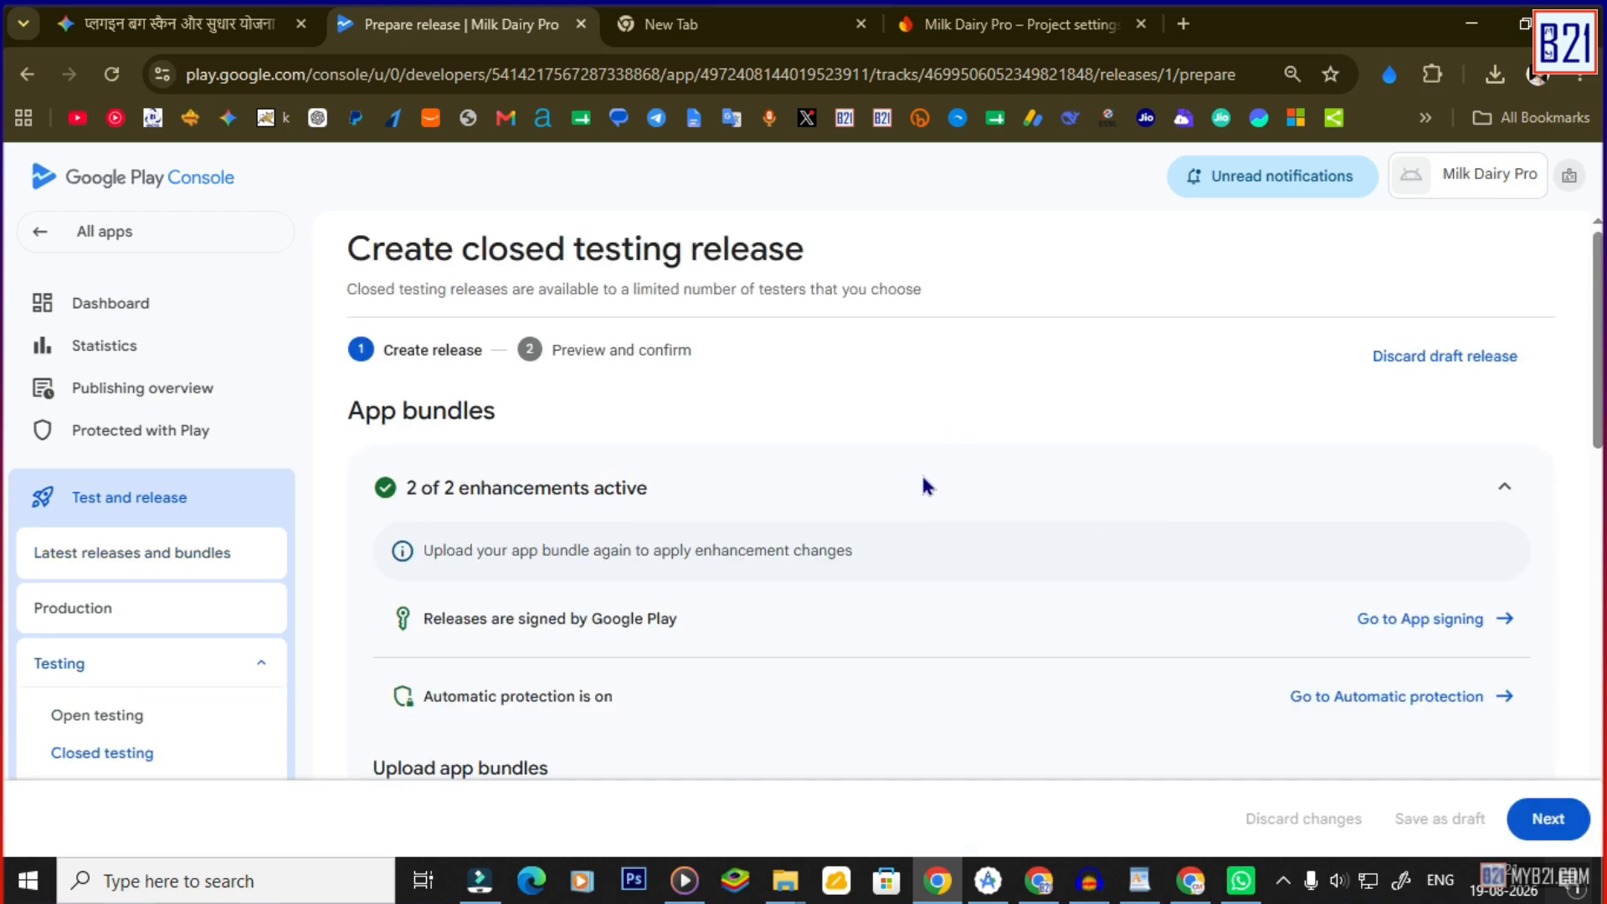
scroll(979, 489, down, 2)
scroll(1004, 519, down, 3)
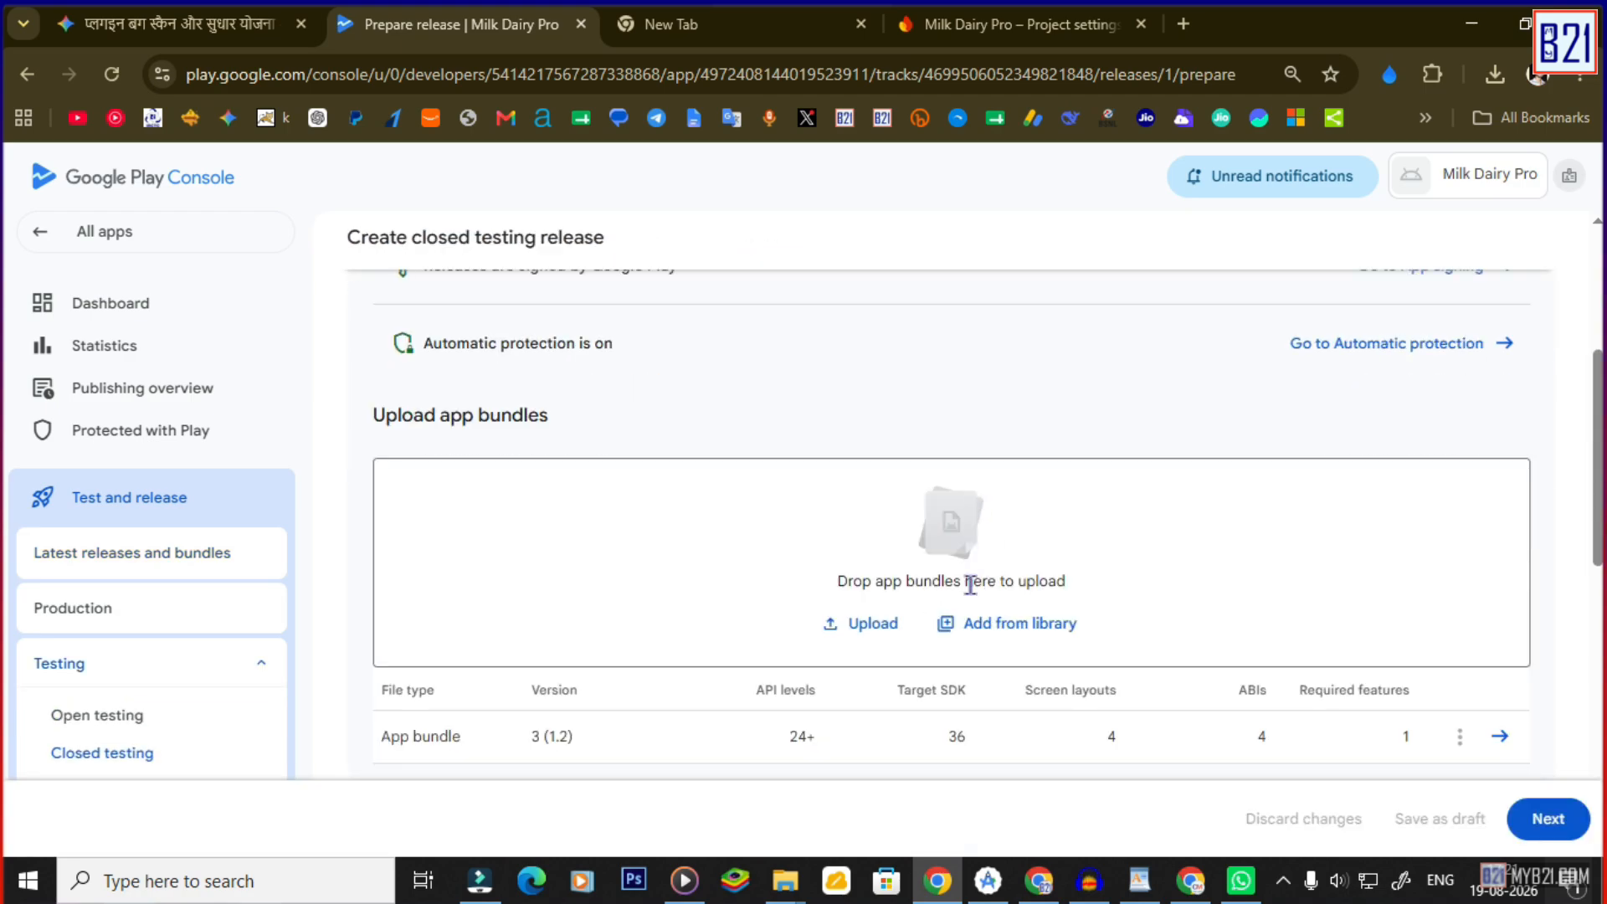
click(84, 609)
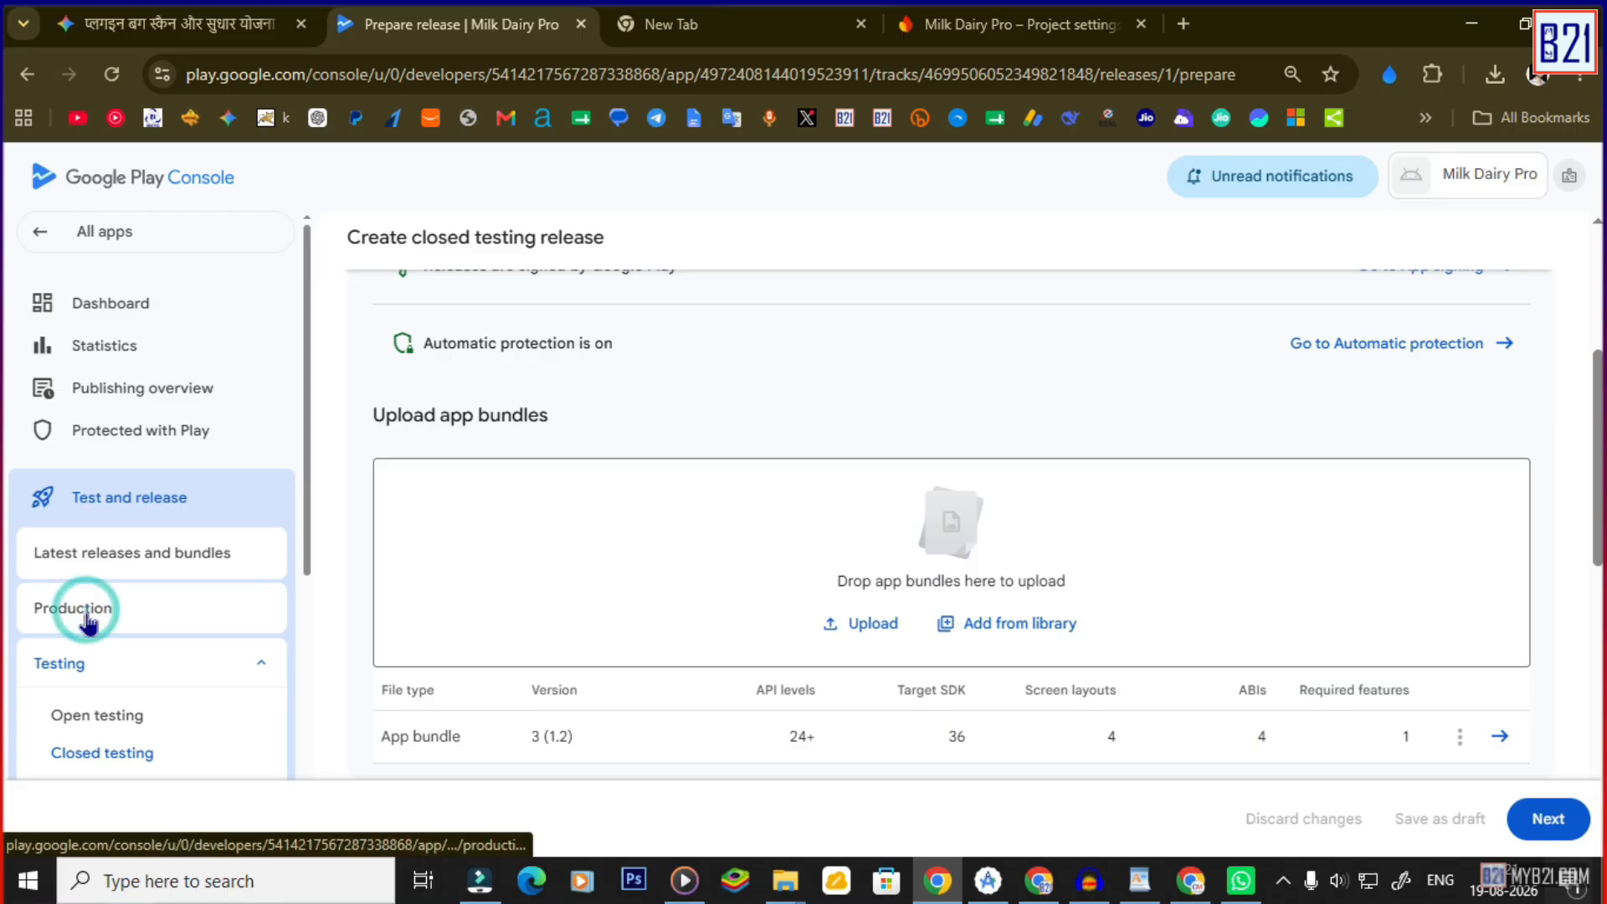
Return to the Dashboard and expand the 'Finish setting up your app' task list.
click(431, 622)
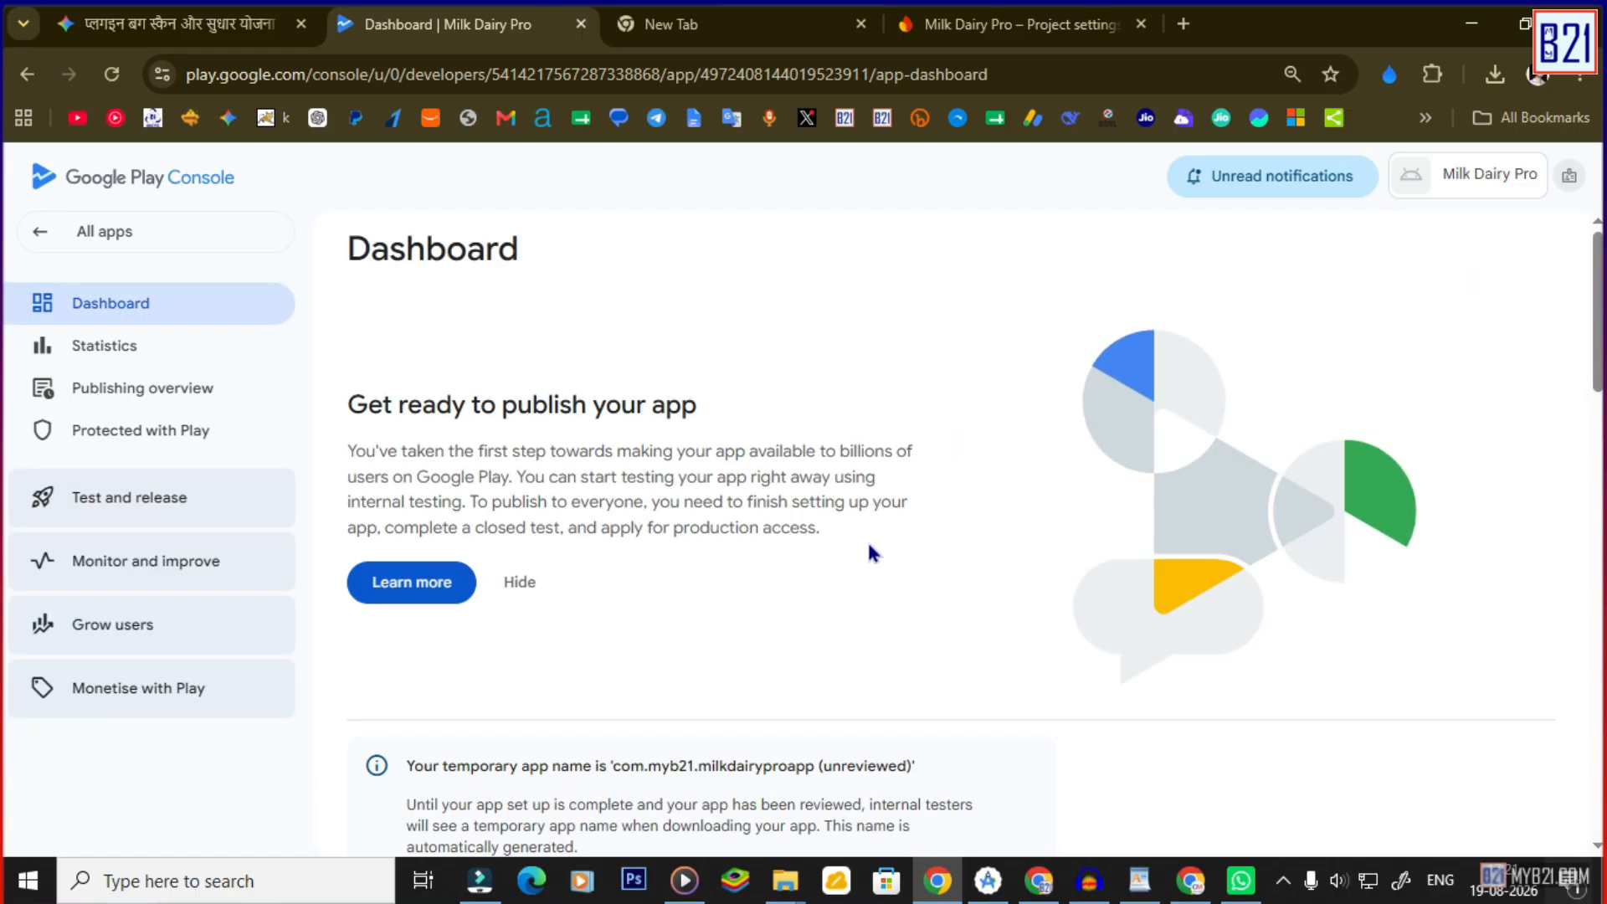
scroll(836, 569, down, 4)
scroll(795, 577, down, 3)
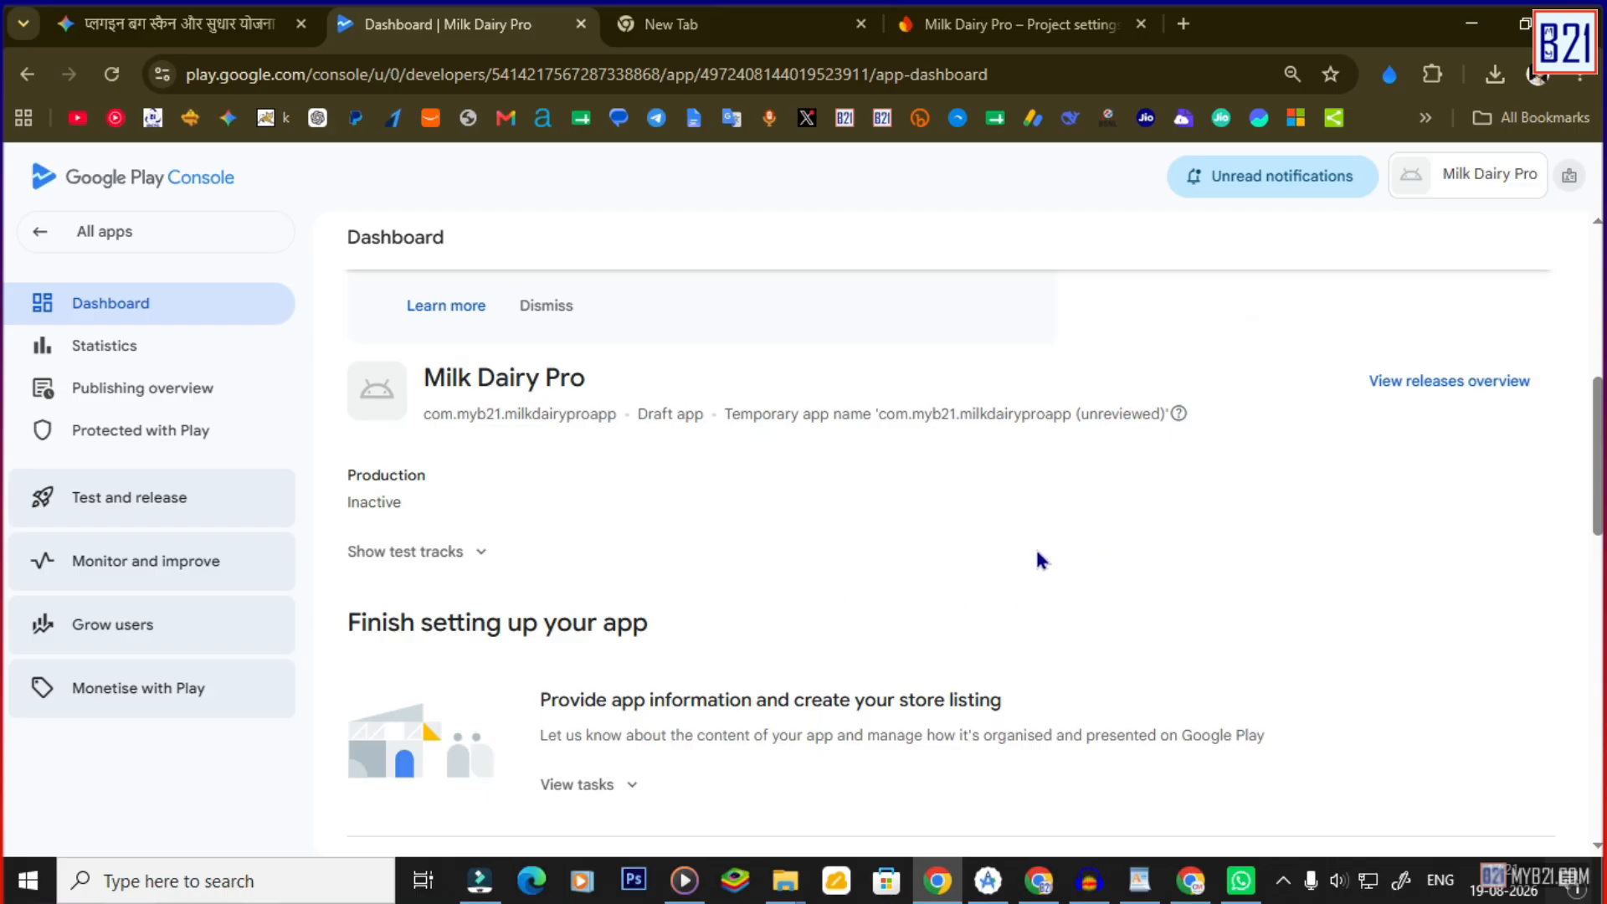
scroll(996, 567, down, 2)
scroll(1506, 435, up, 3)
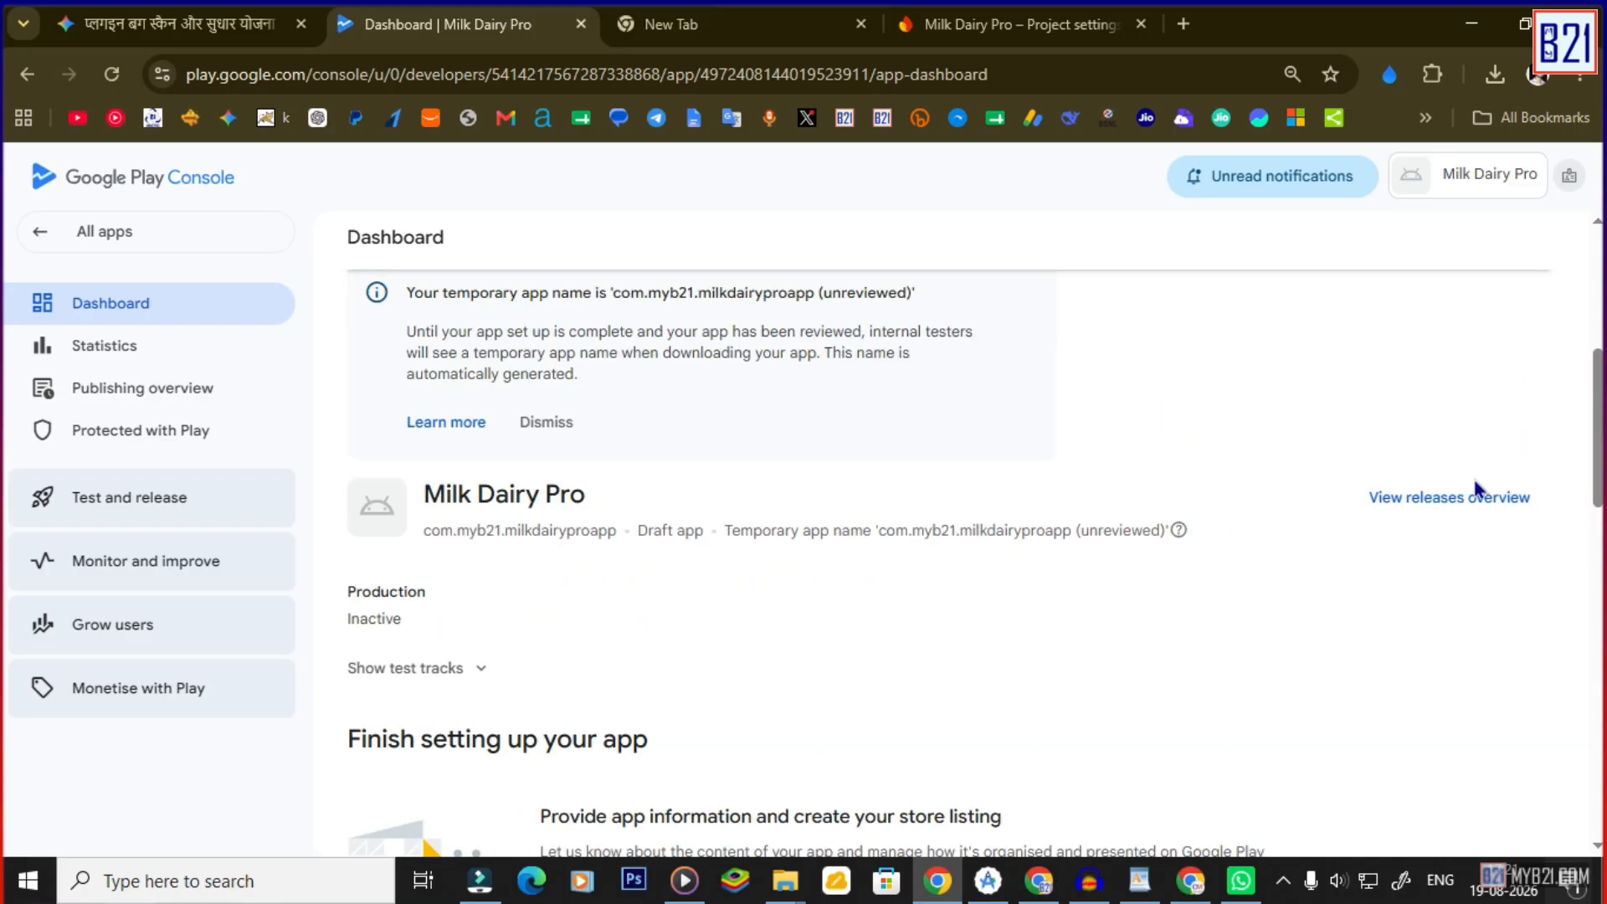
scroll(1020, 577, down, 5)
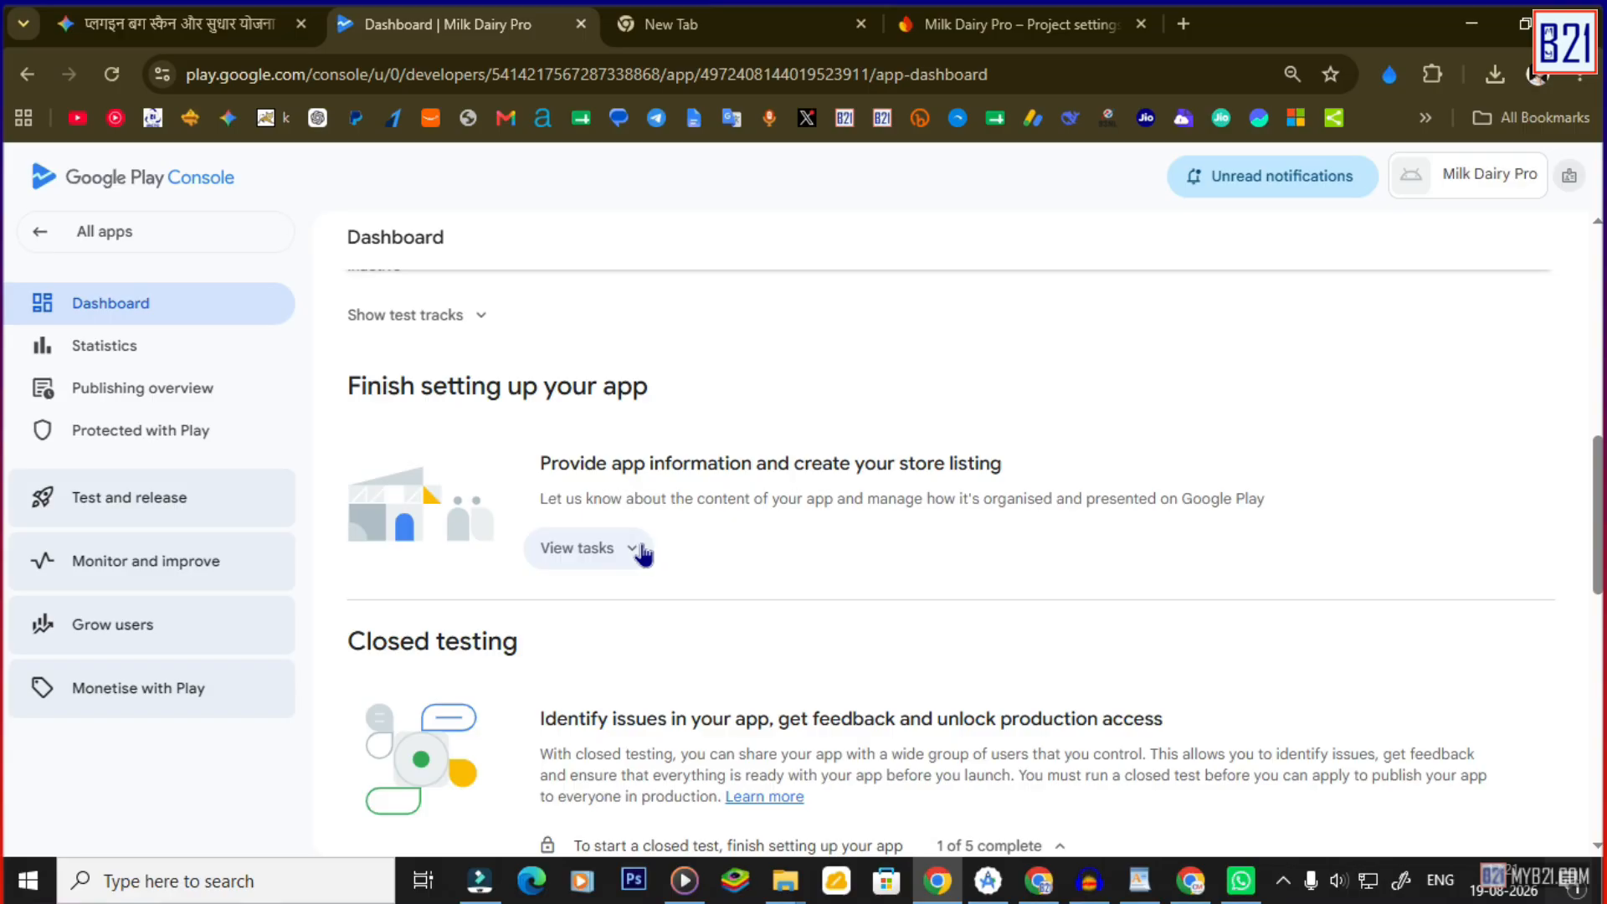
click(640, 552)
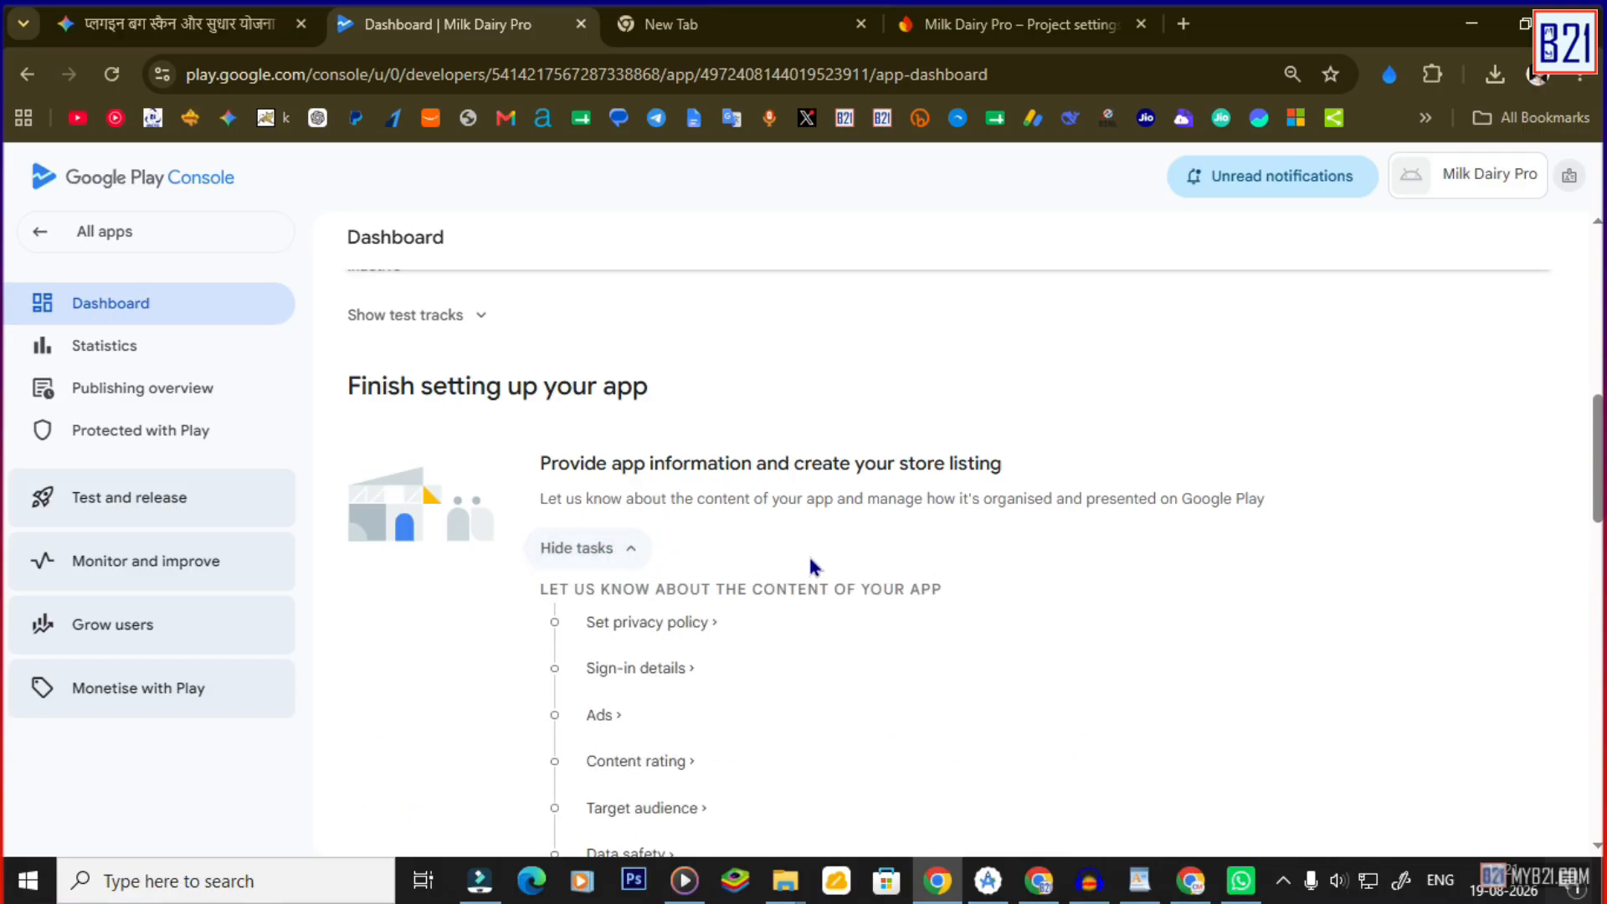
Show the status rows of the test tracks on the Dashboard.
scroll(862, 569, down, 2)
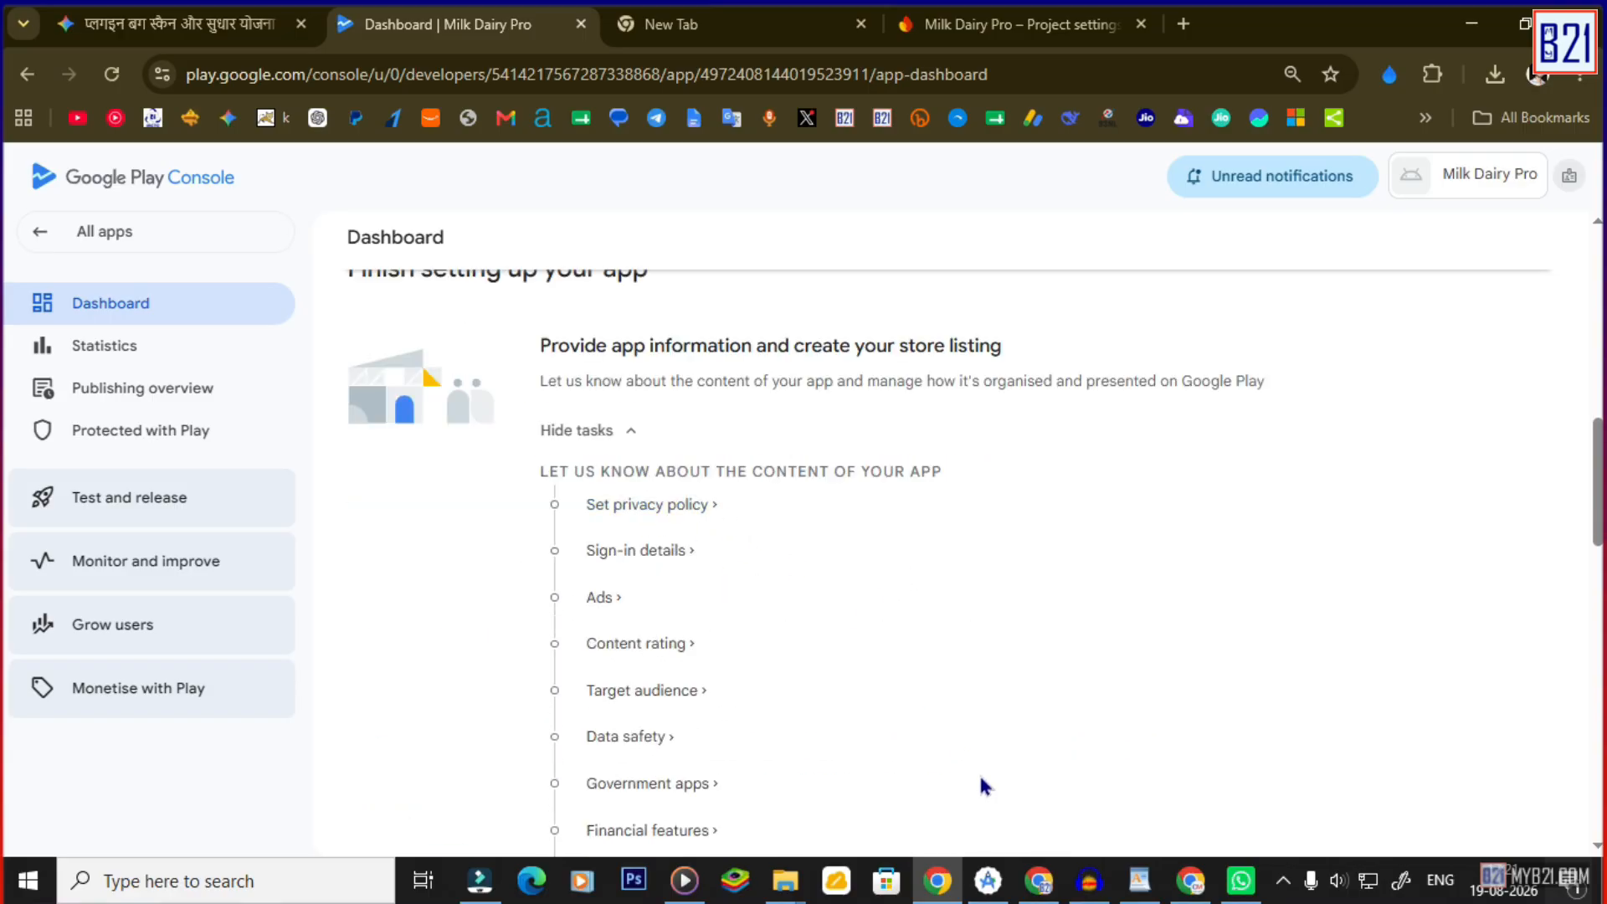
scroll(649, 485, up, 9)
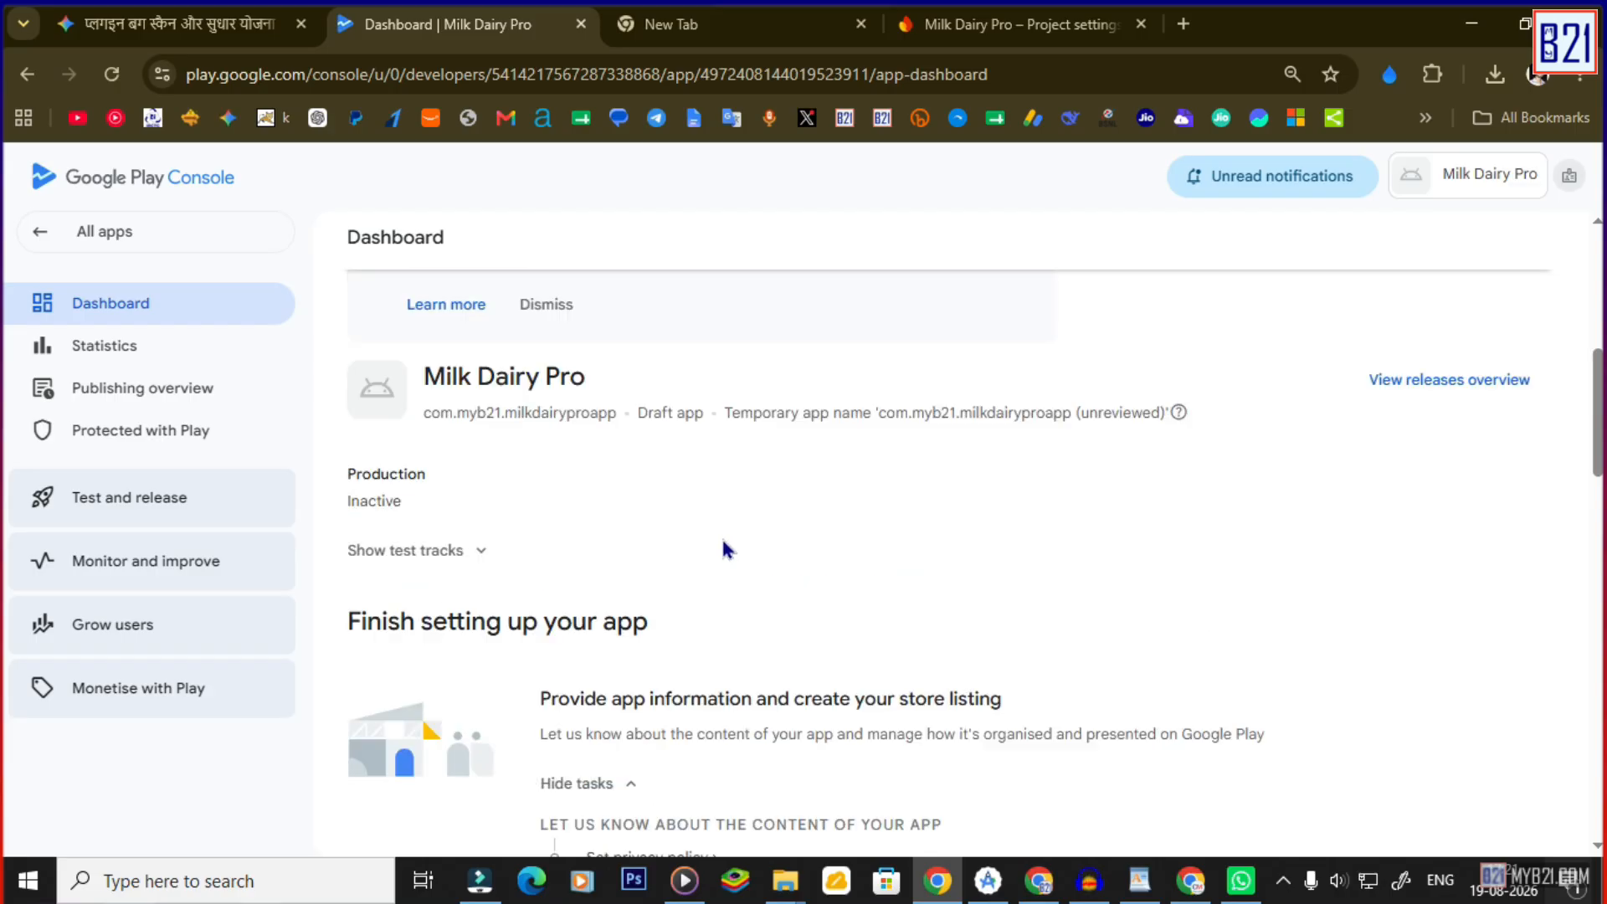
scroll(736, 555, up, 2)
scroll(734, 574, down, 9)
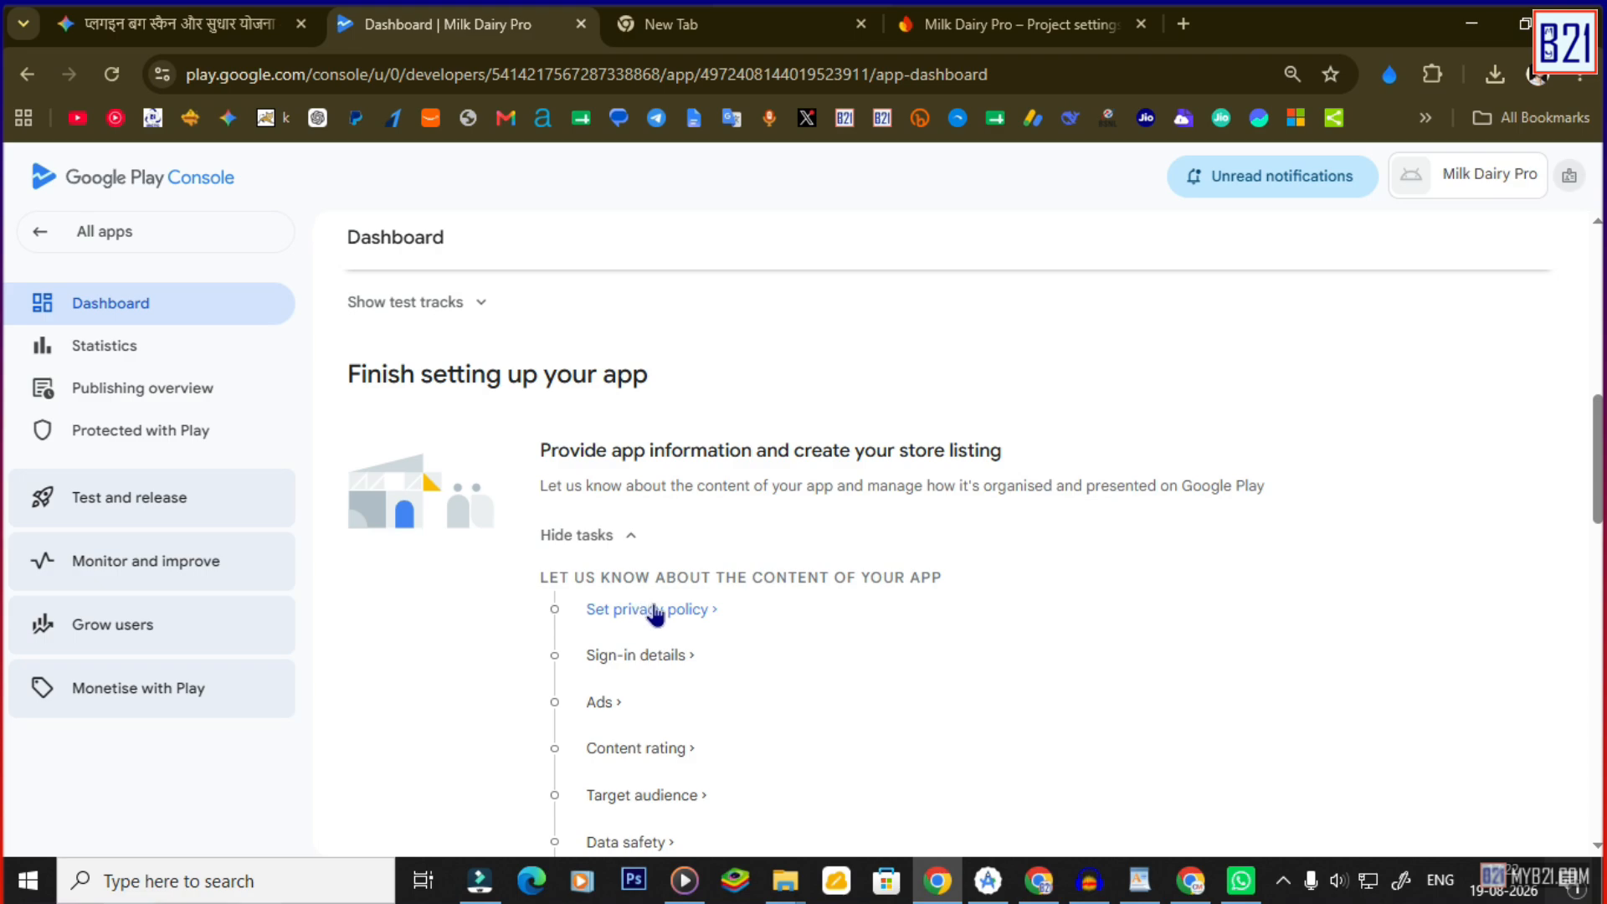
scroll(686, 477, up, 9)
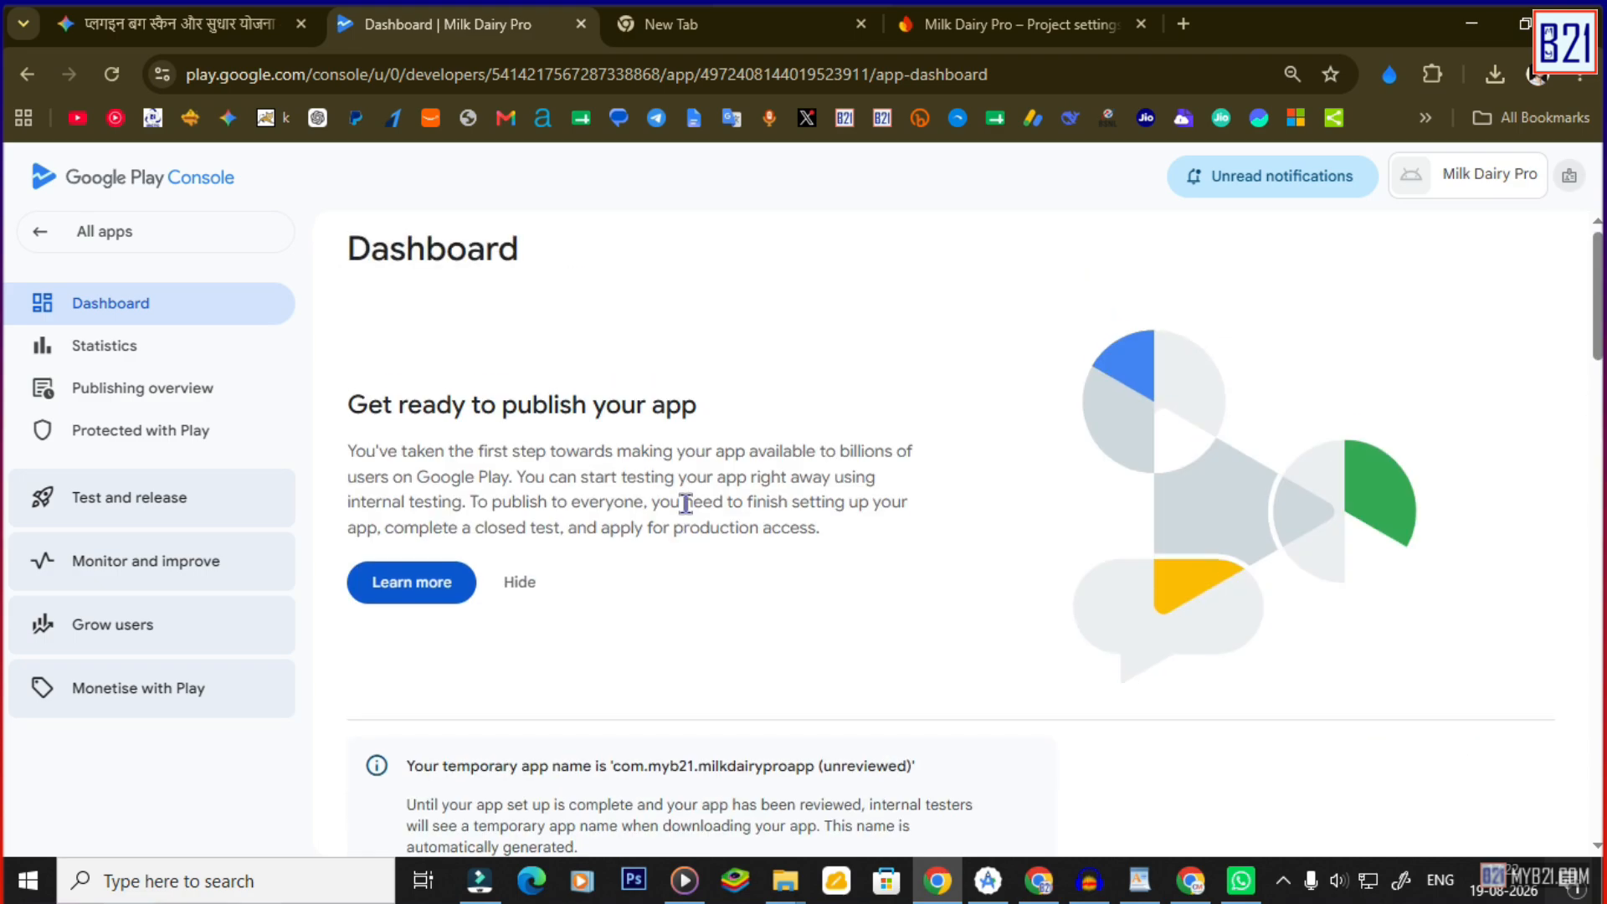
scroll(683, 502, down, 4)
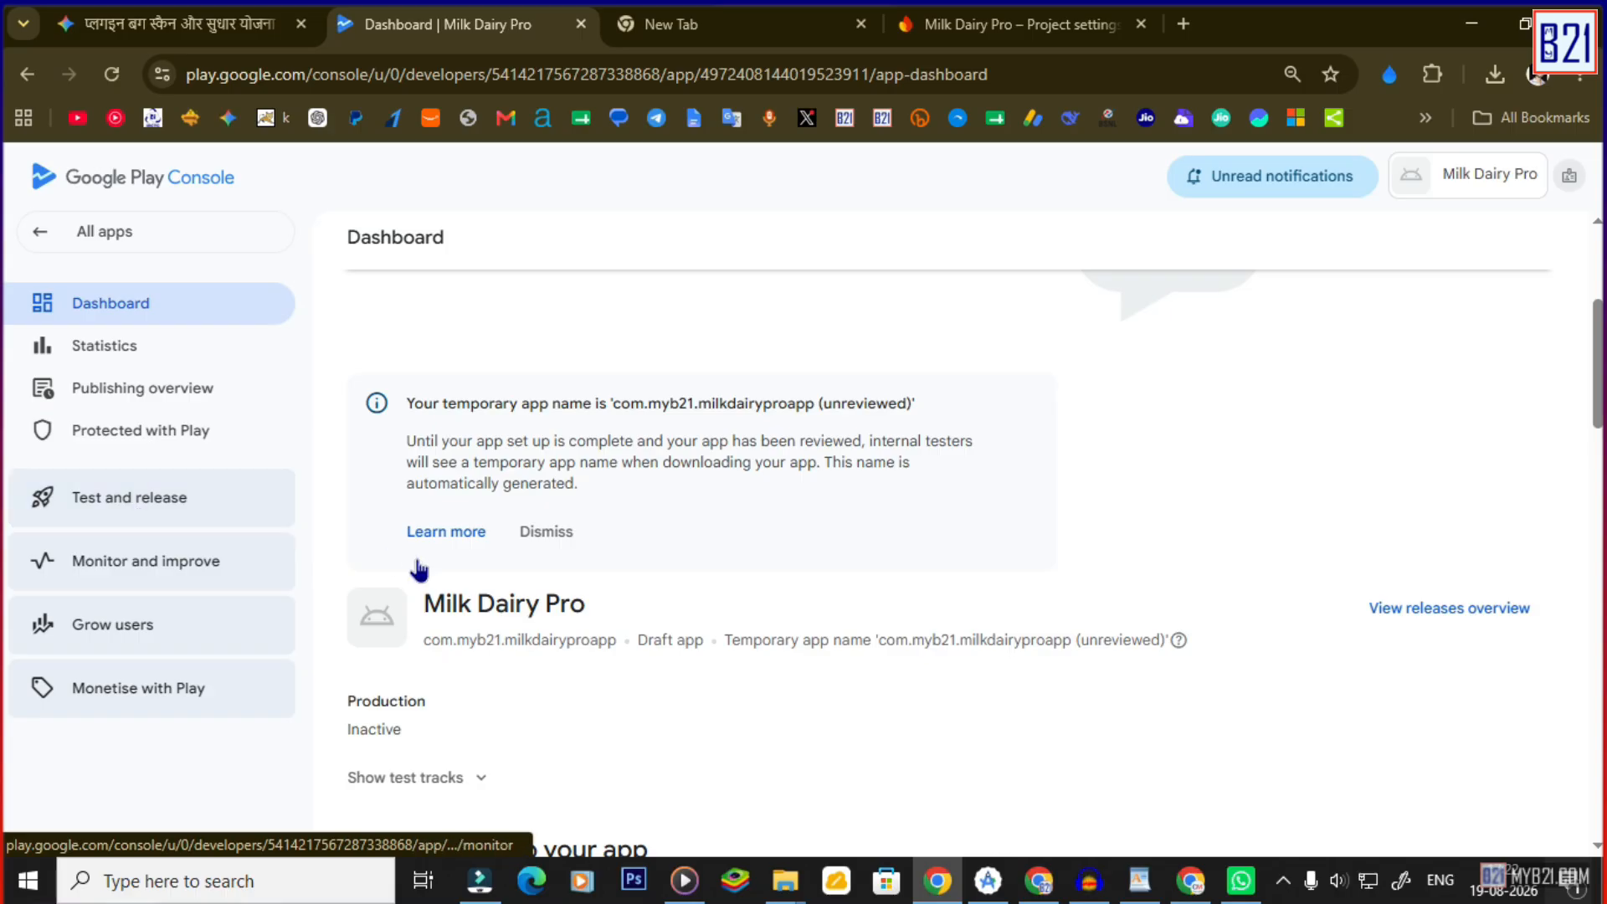
scroll(745, 636, down, 3)
scroll(742, 637, down, 2)
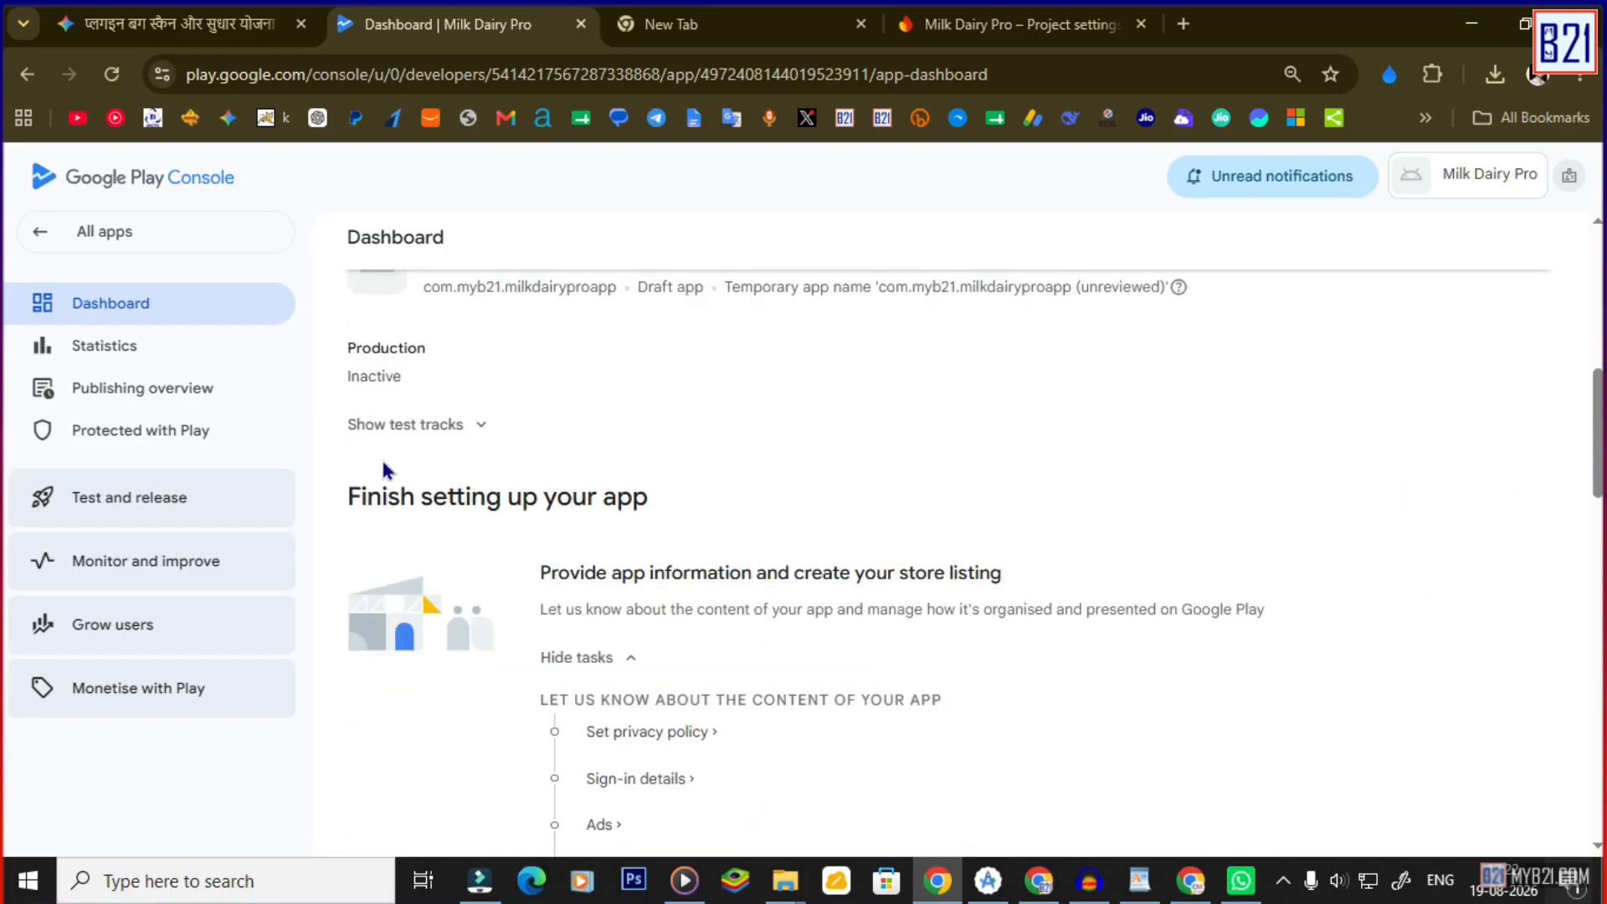
click(479, 428)
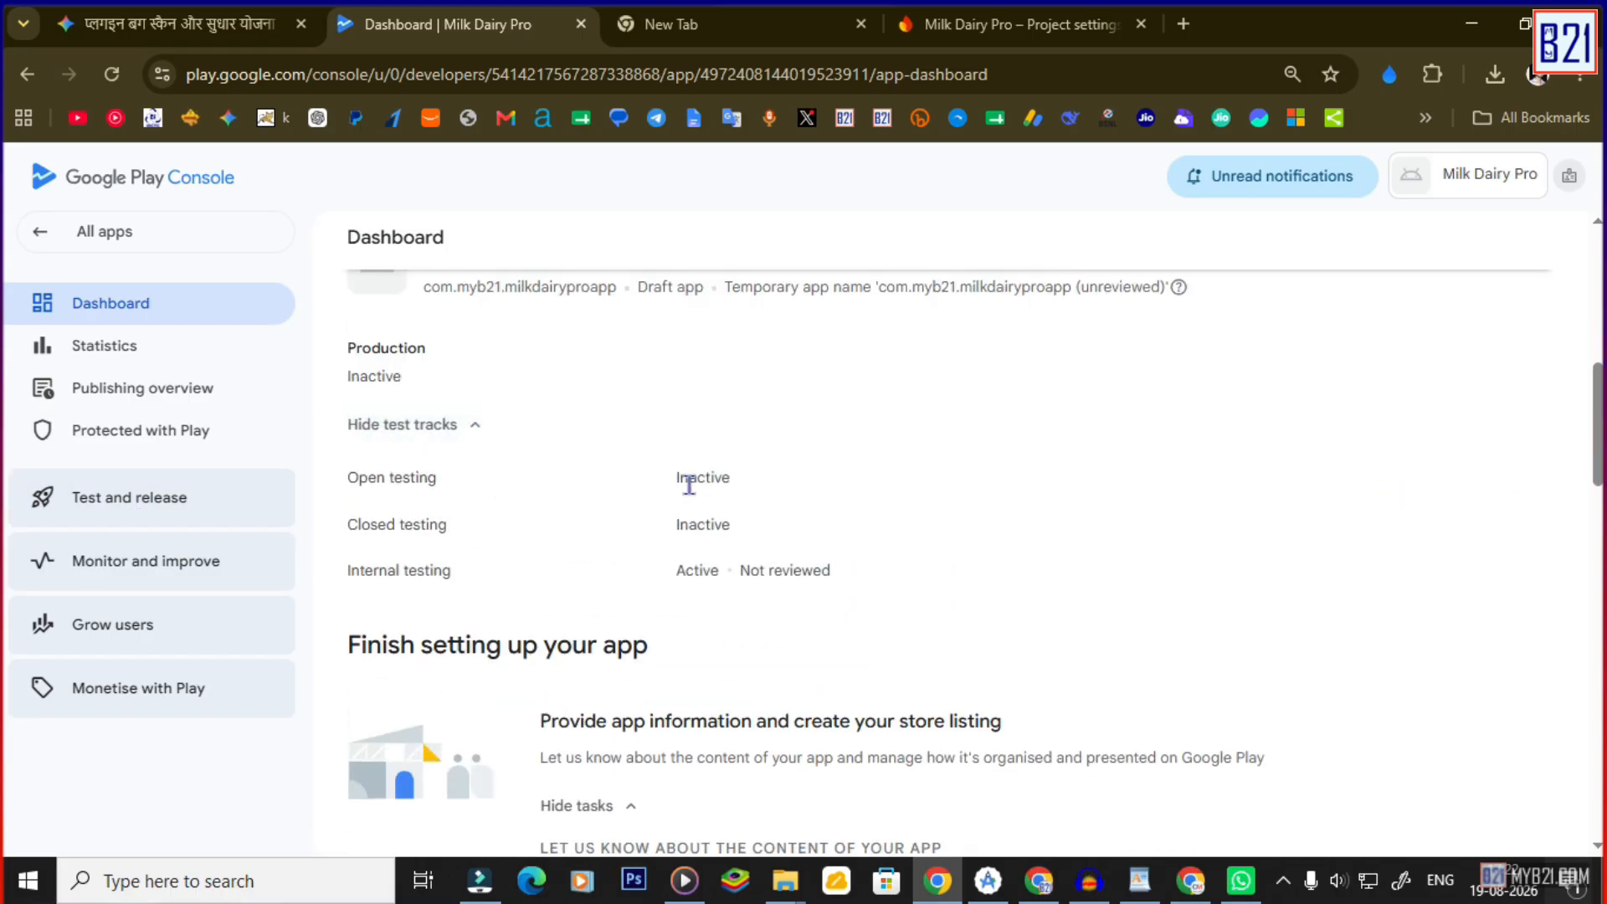
Highlight parts of the app content section heading.
scroll(736, 514, down, 3)
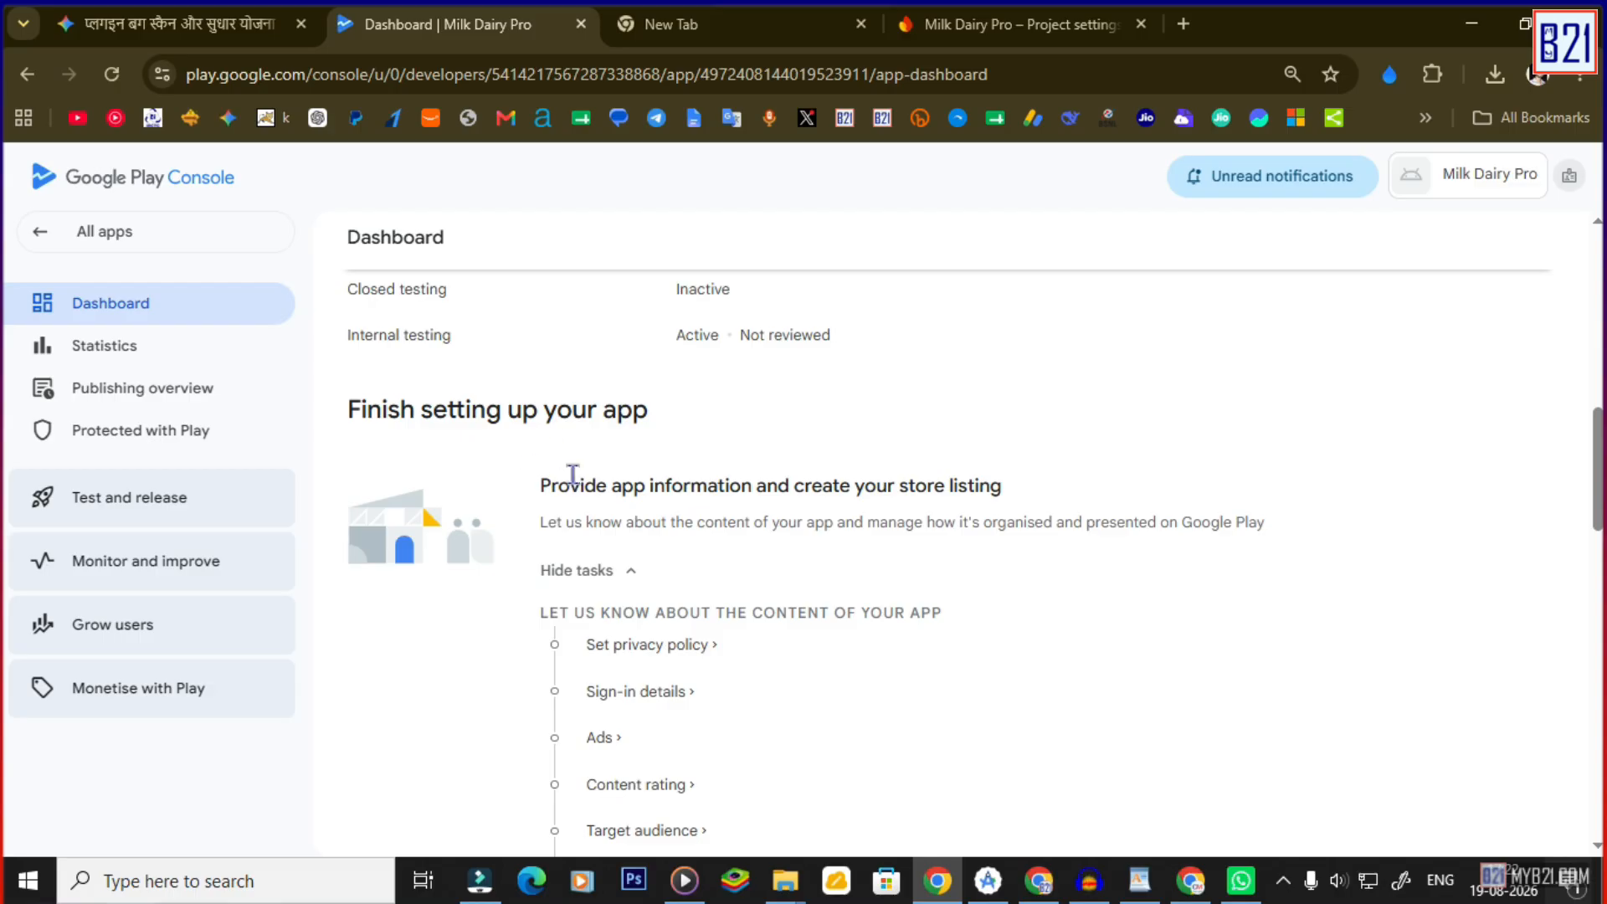
drag(572, 474, 882, 492)
scroll(647, 502, down, 2)
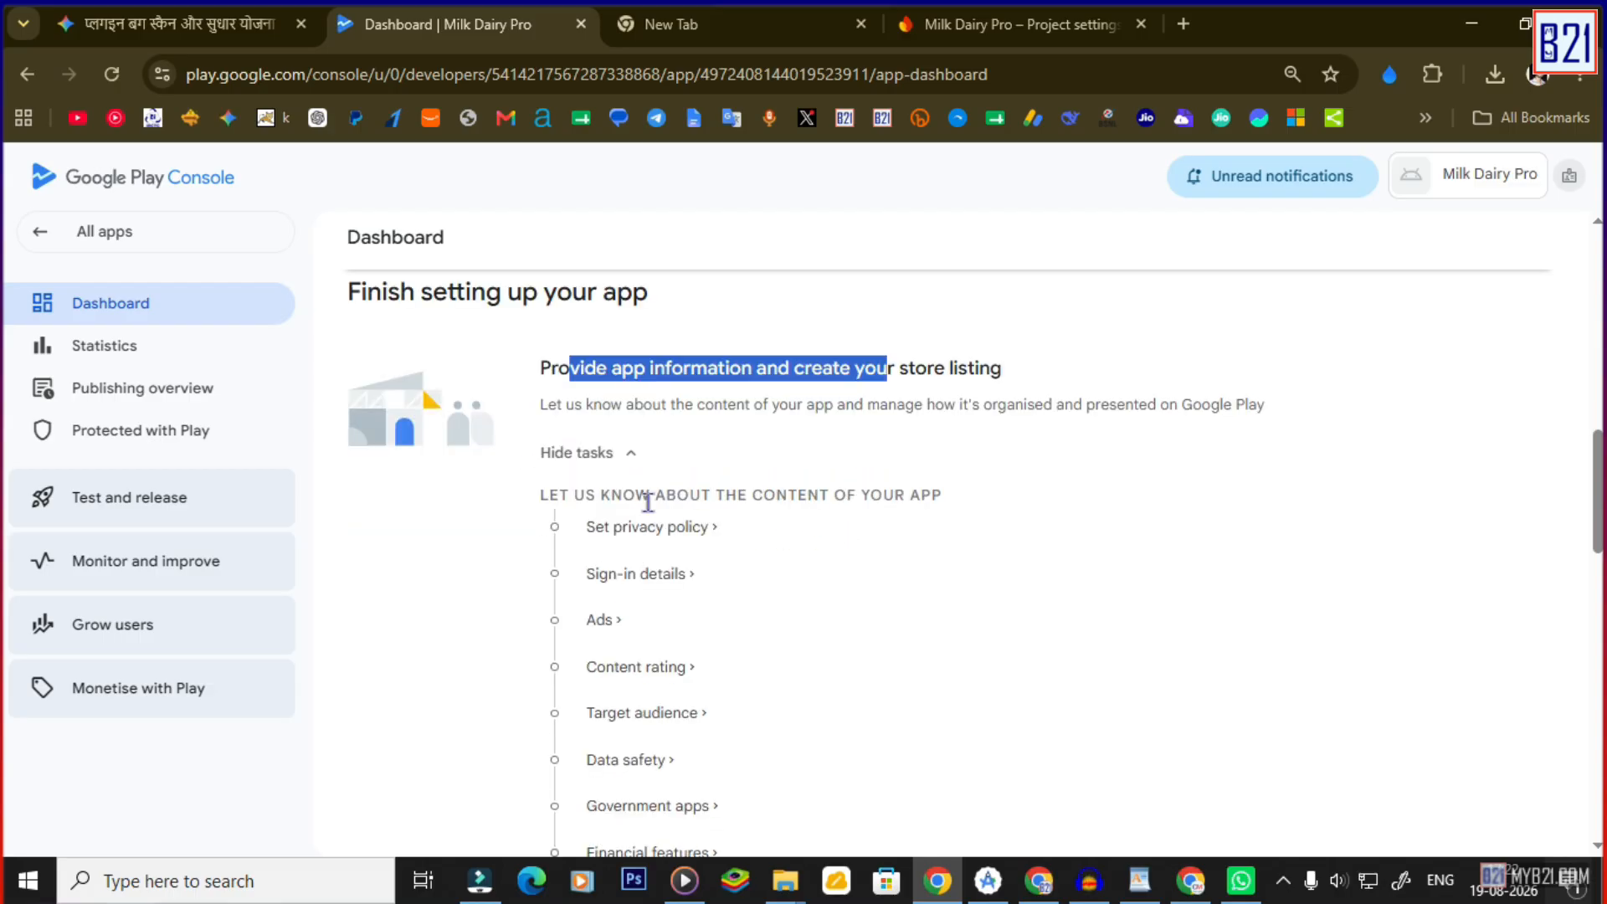
click(814, 404)
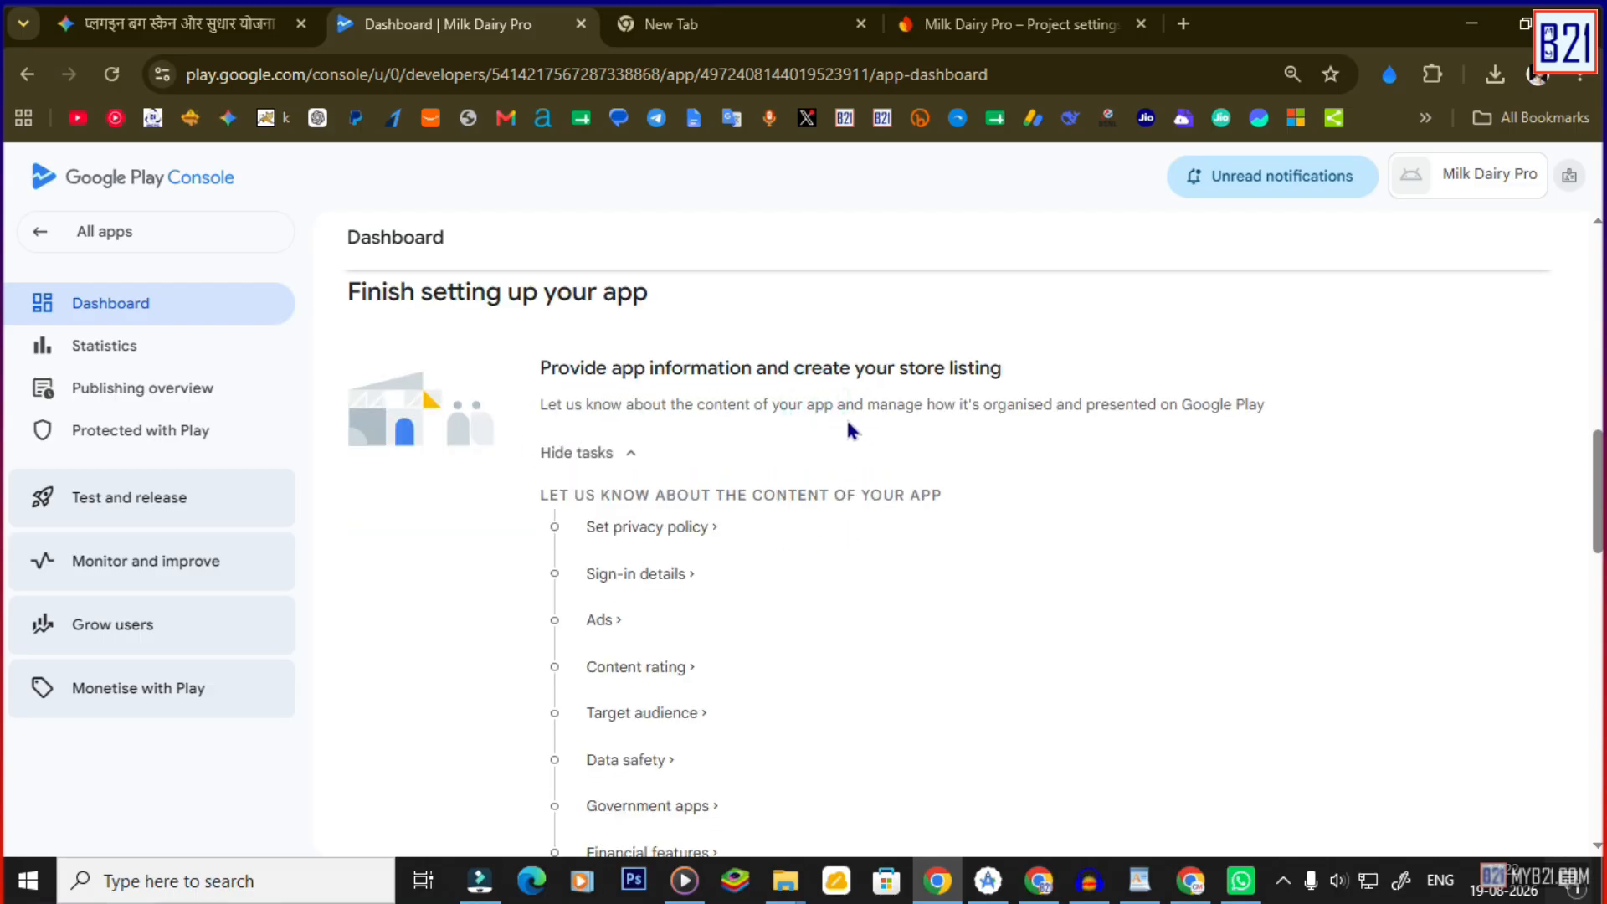
drag(708, 495, 907, 495)
click(645, 538)
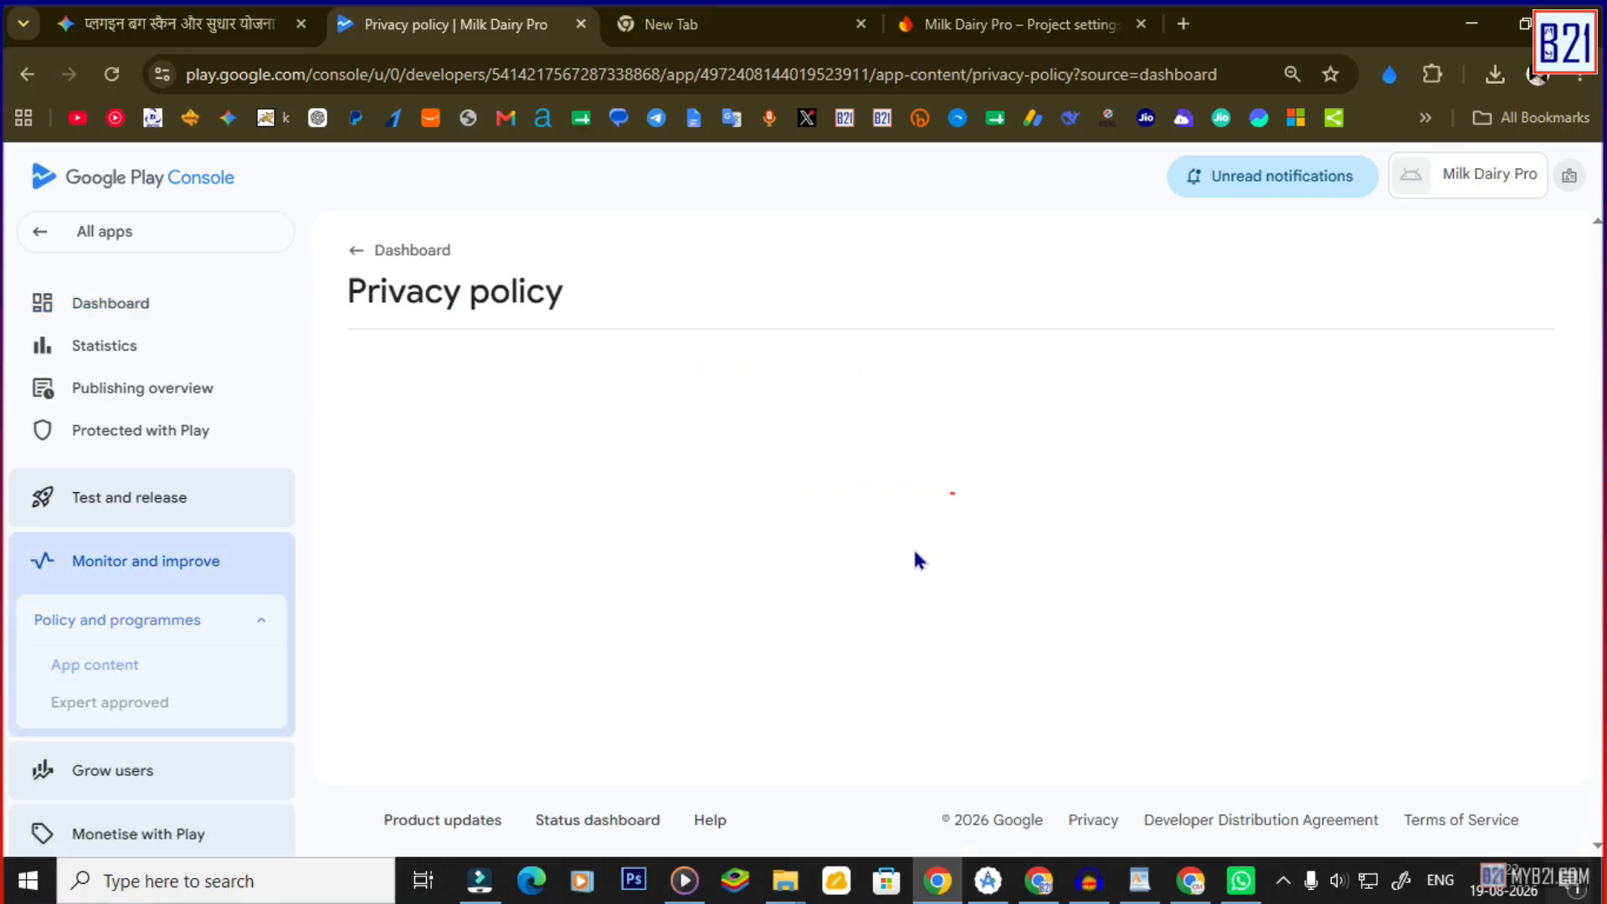
click(574, 471)
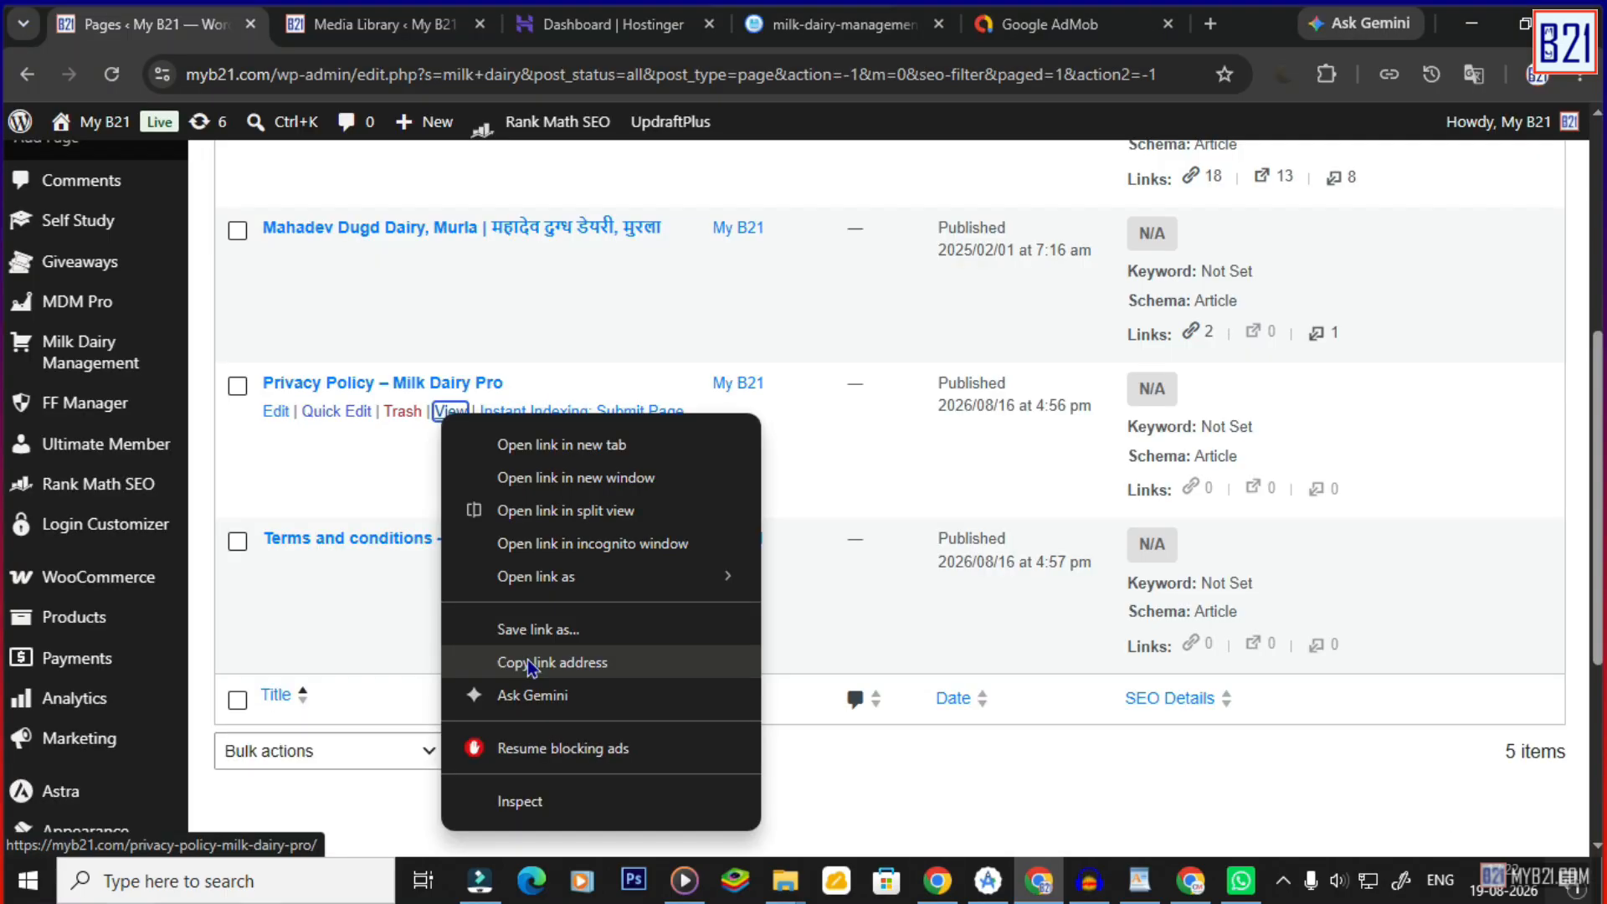
click(531, 663)
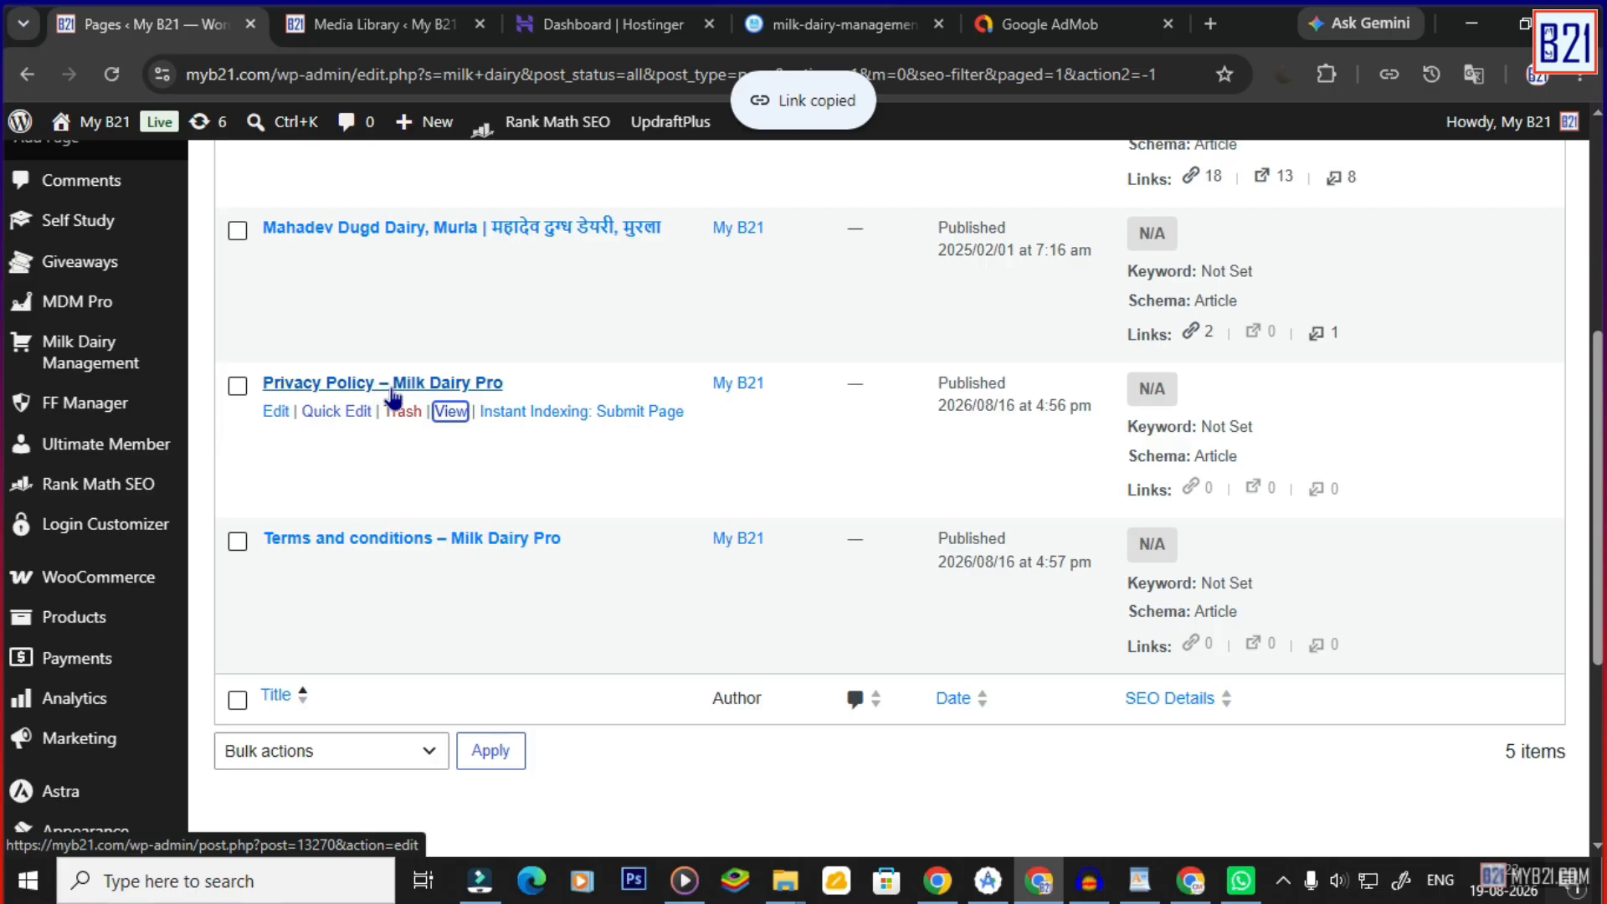
click(937, 880)
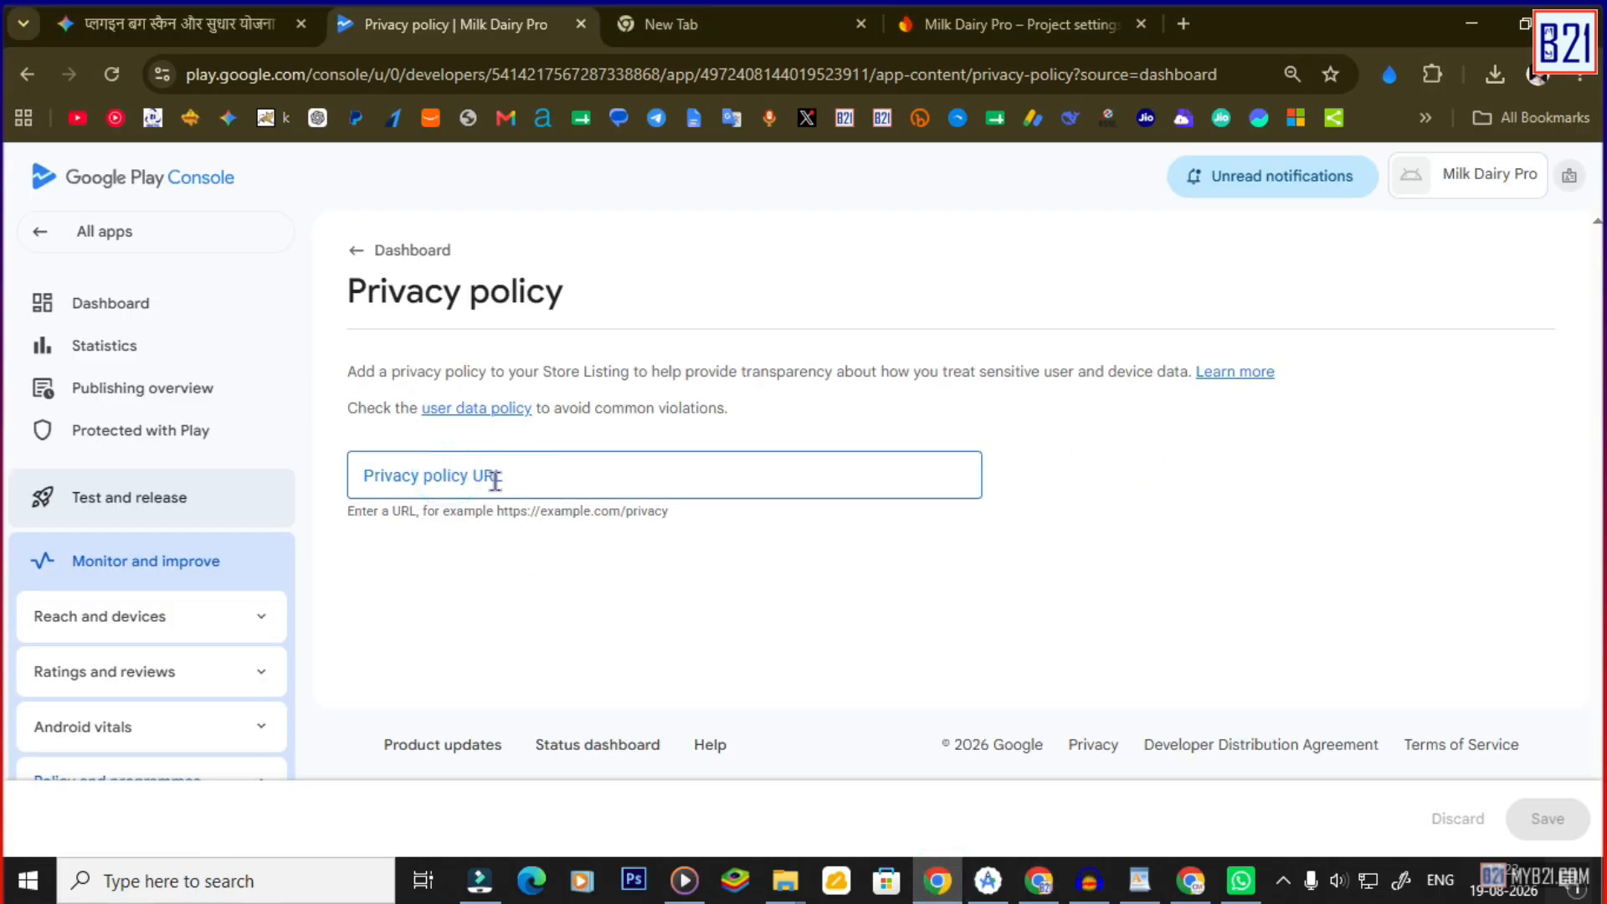
key(ctrl+v)
click(1547, 819)
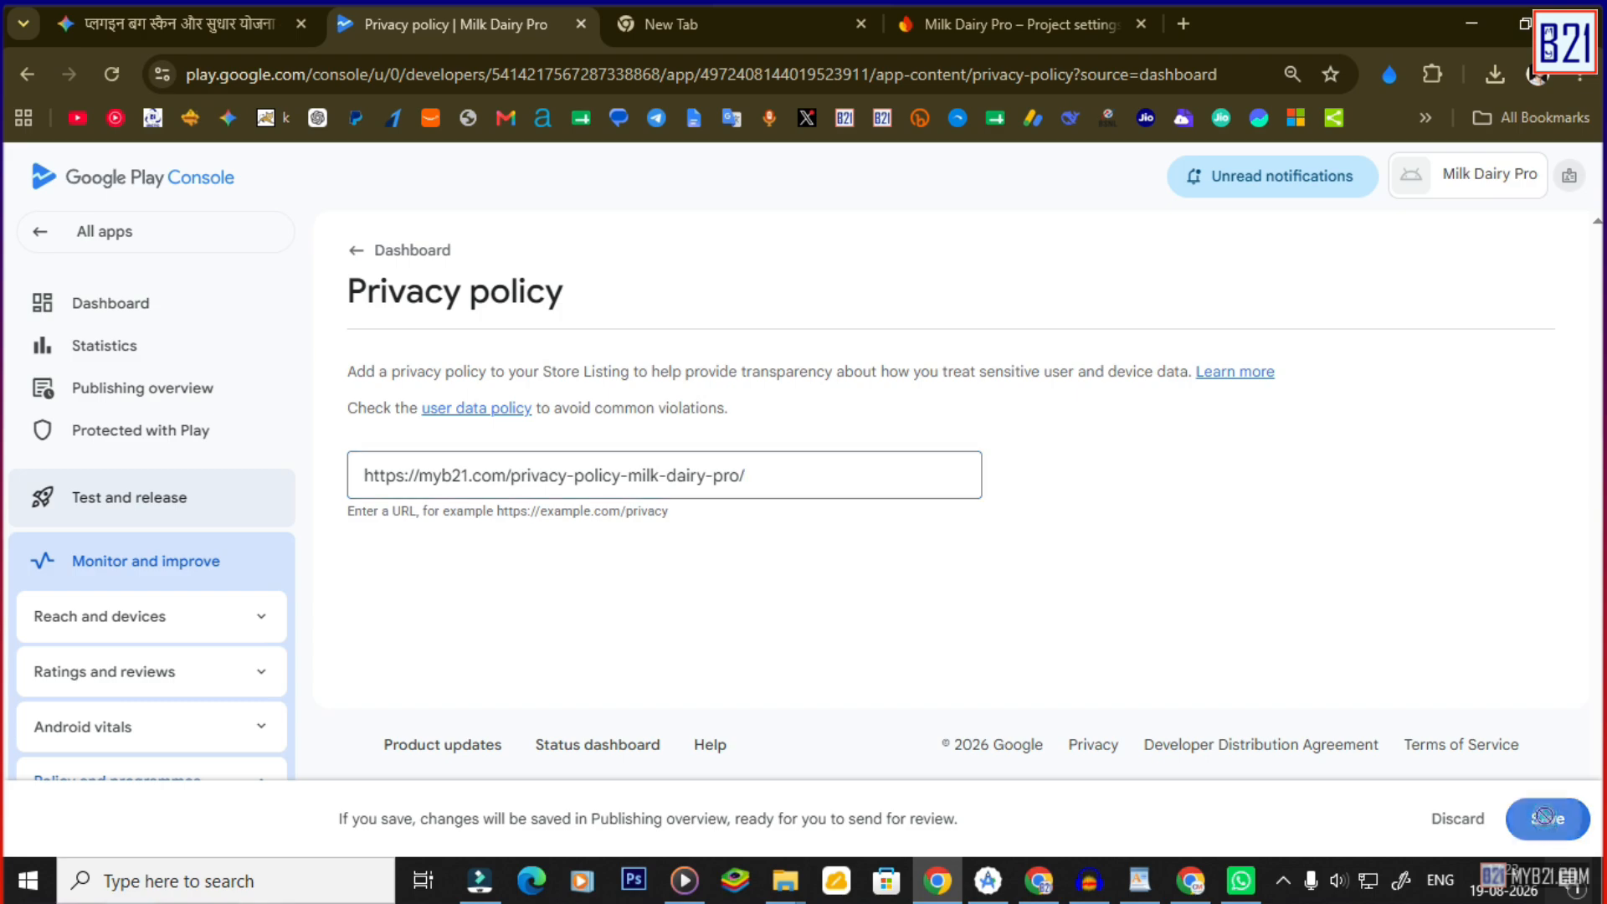
Back on the Dashboard, expand the test track status rows and scroll to the remaining tasks.
scroll(694, 502, down, 2)
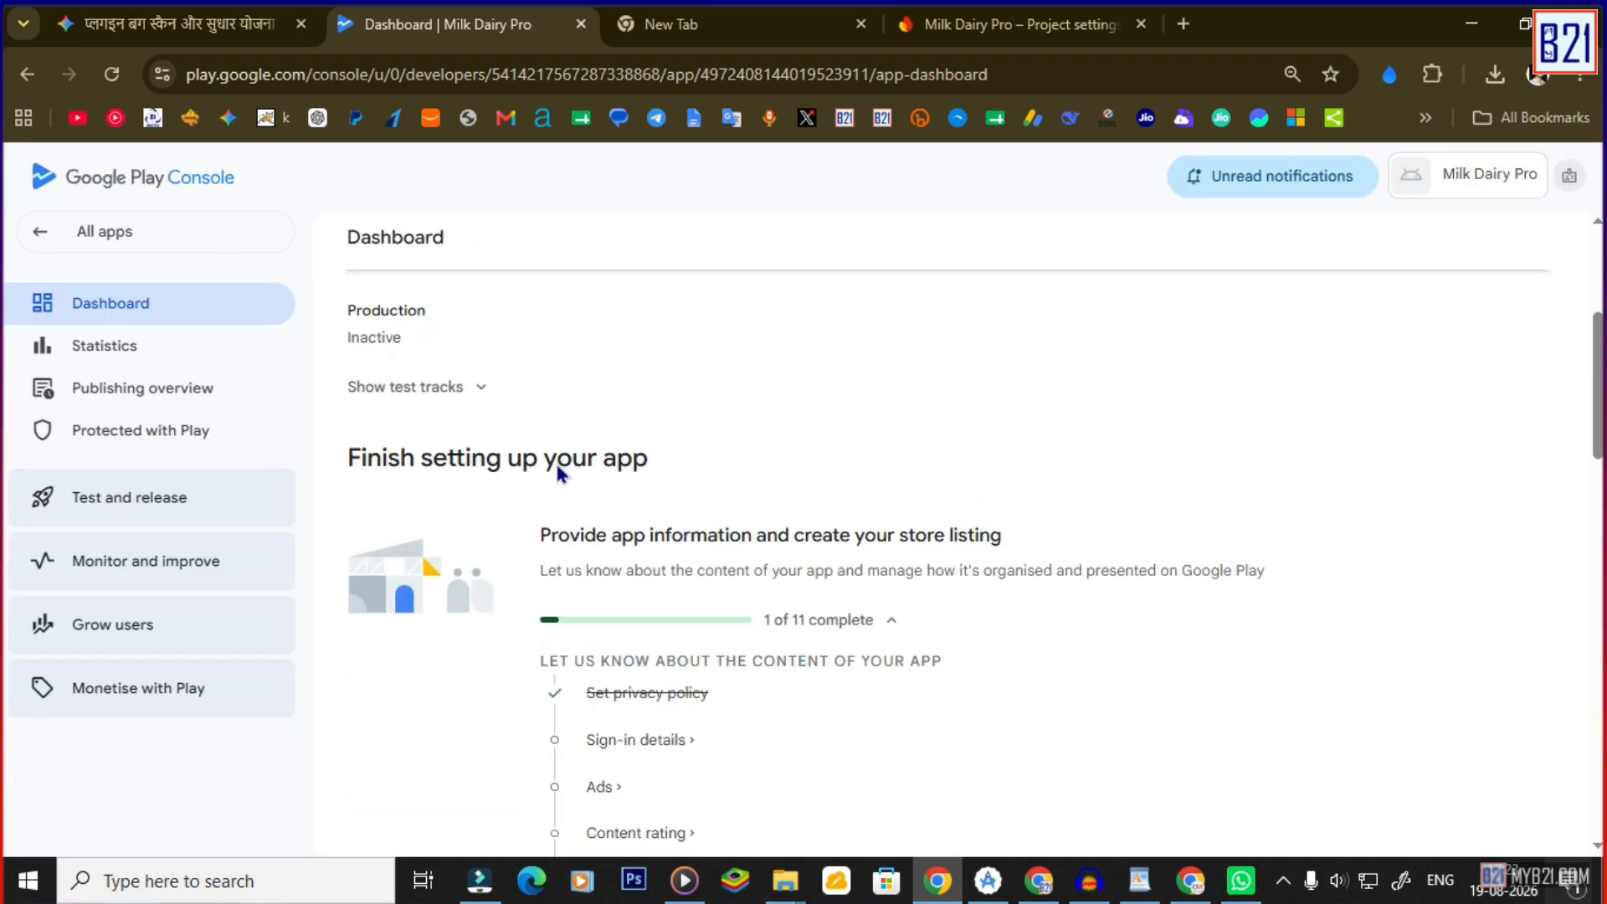
click(480, 387)
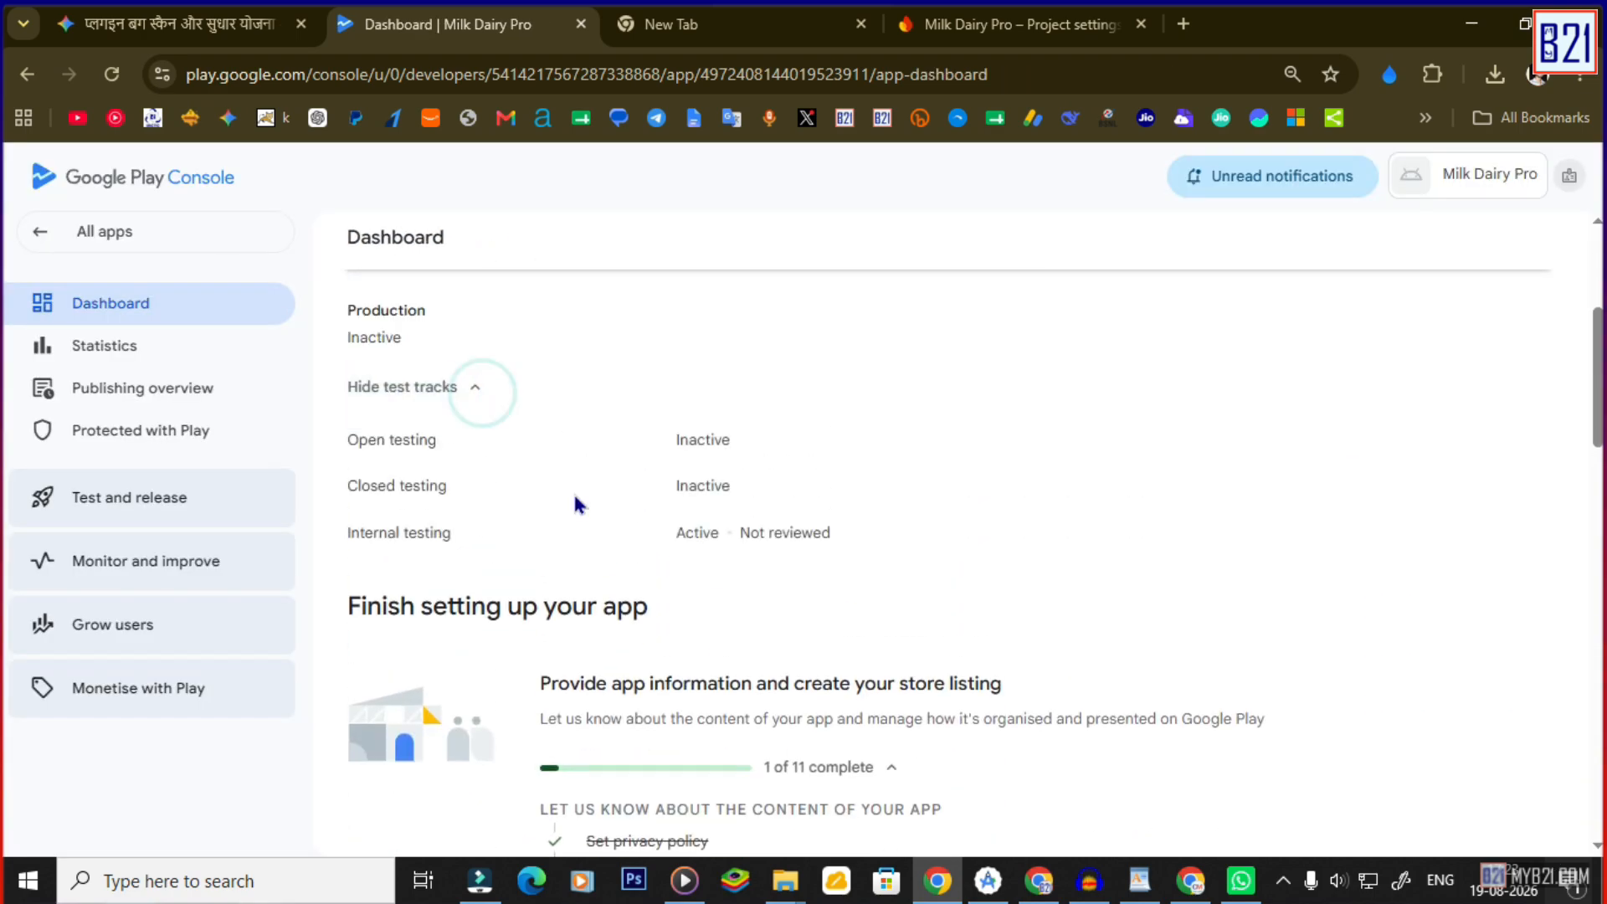
scroll(695, 502, down, 3)
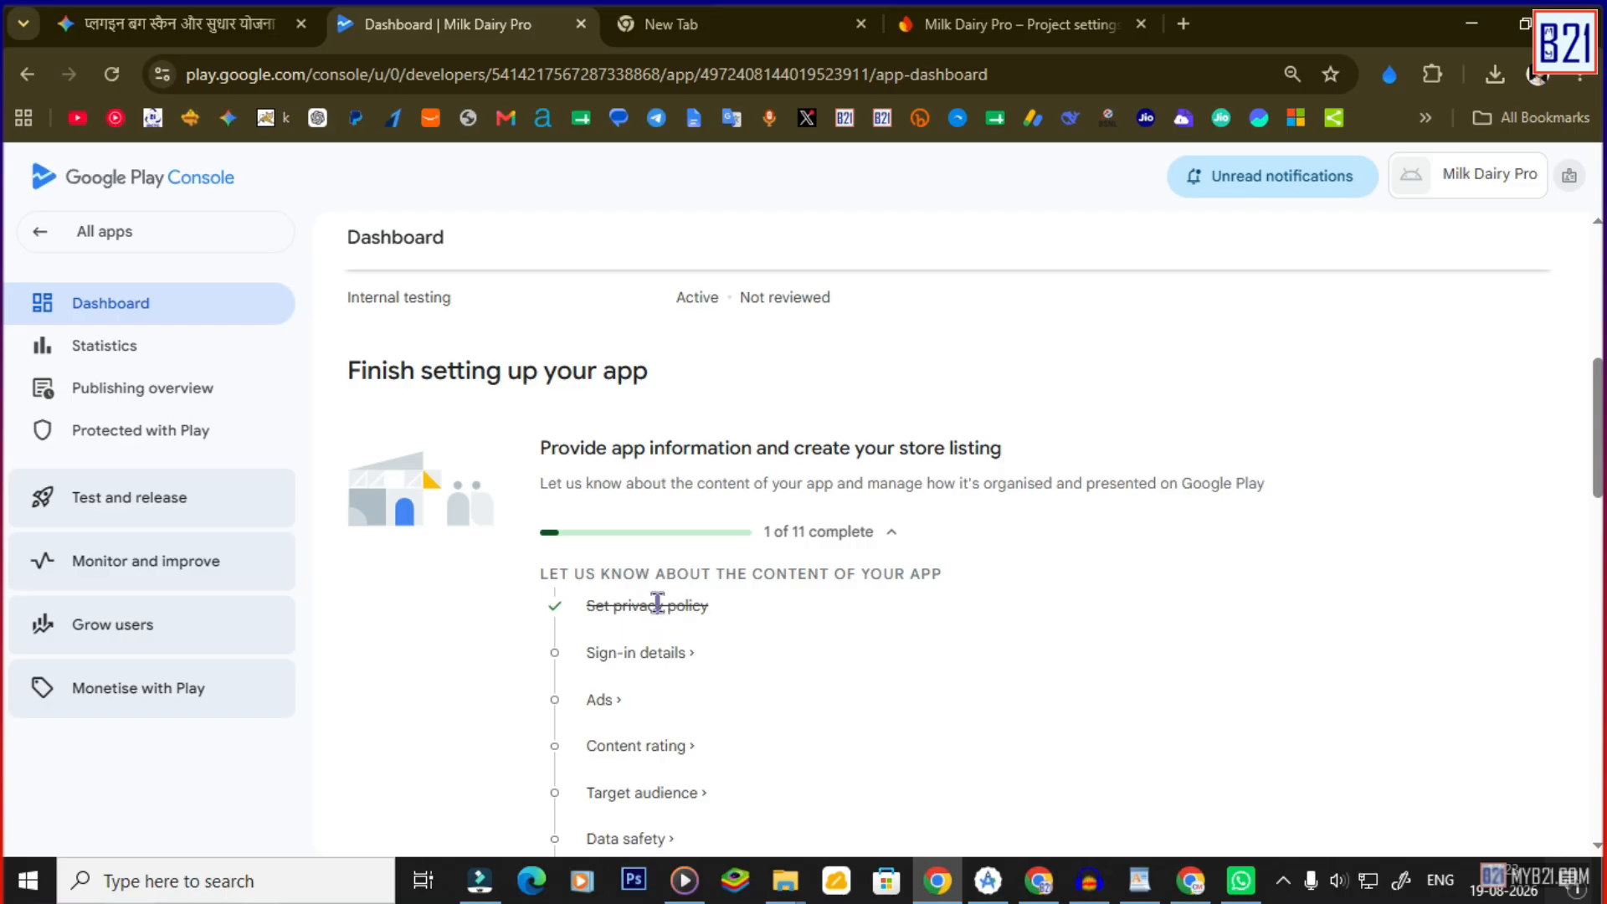
scroll(787, 615, down, 1)
On Sign-in details, read the full-access explanation and answer Yes to restricted app parts.
click(669, 540)
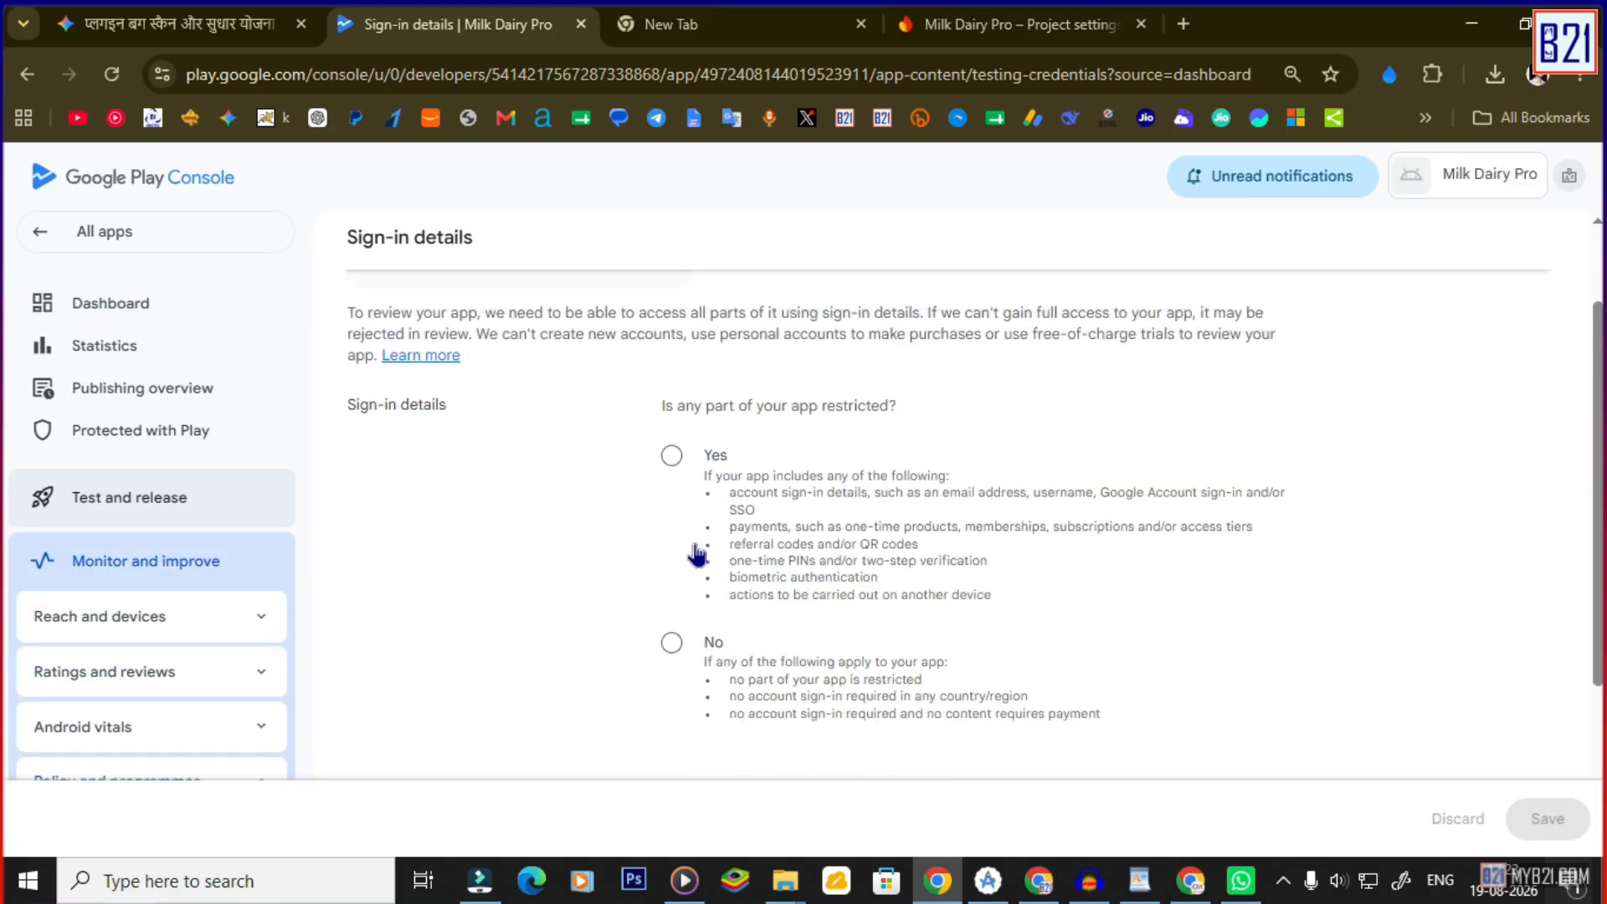
scroll(620, 549, up, 1)
drag(496, 438, 929, 439)
drag(941, 437, 1176, 434)
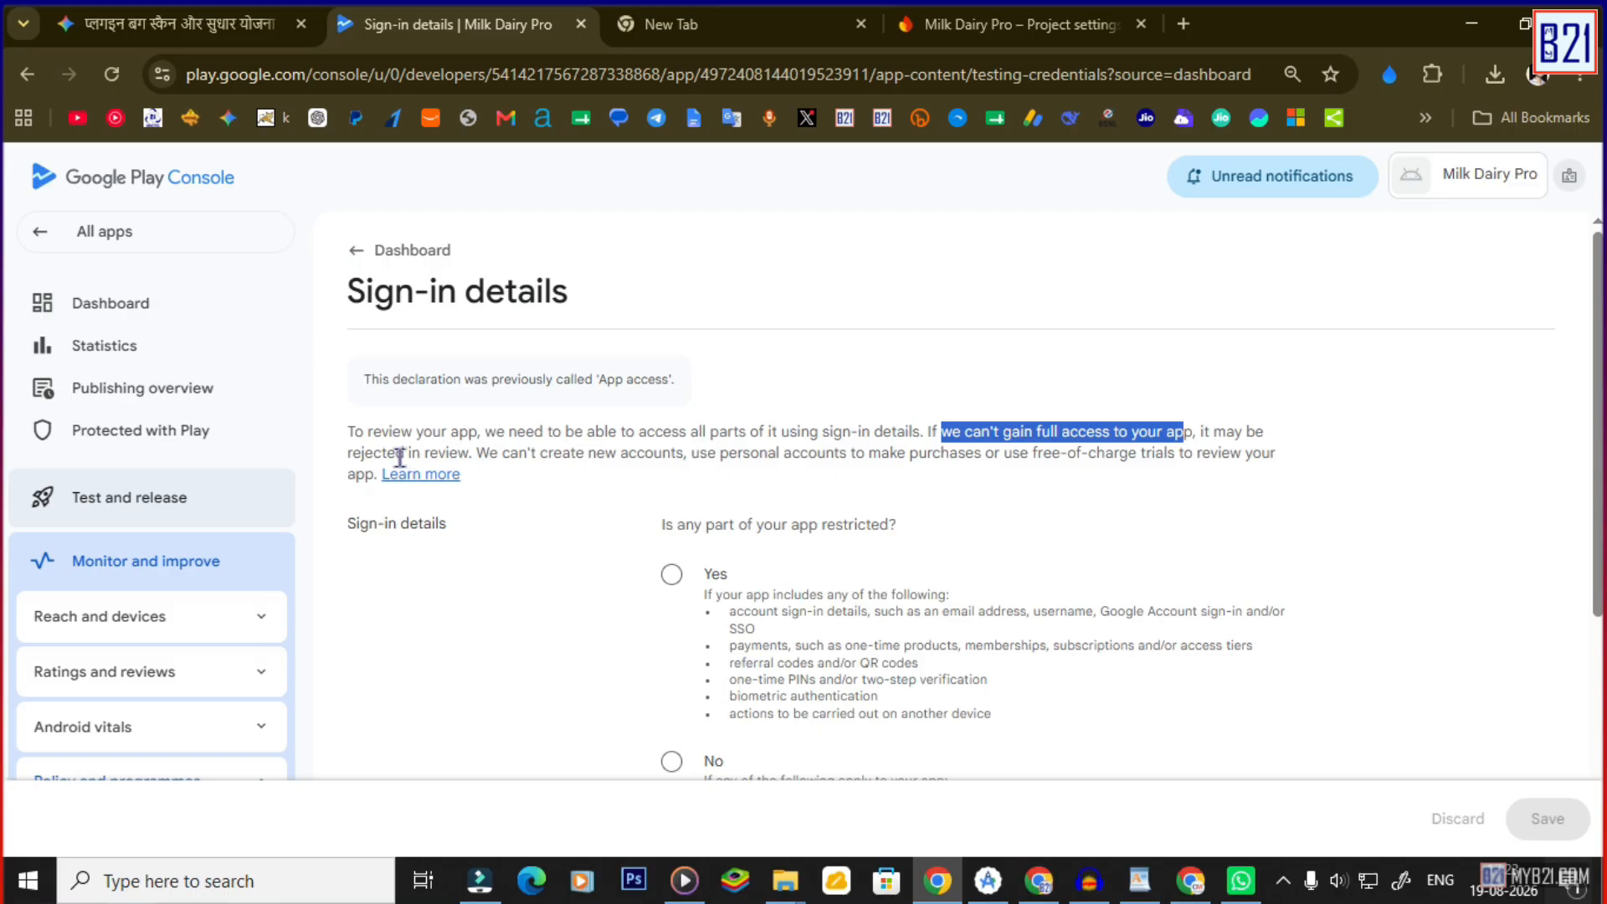
drag(405, 454, 469, 453)
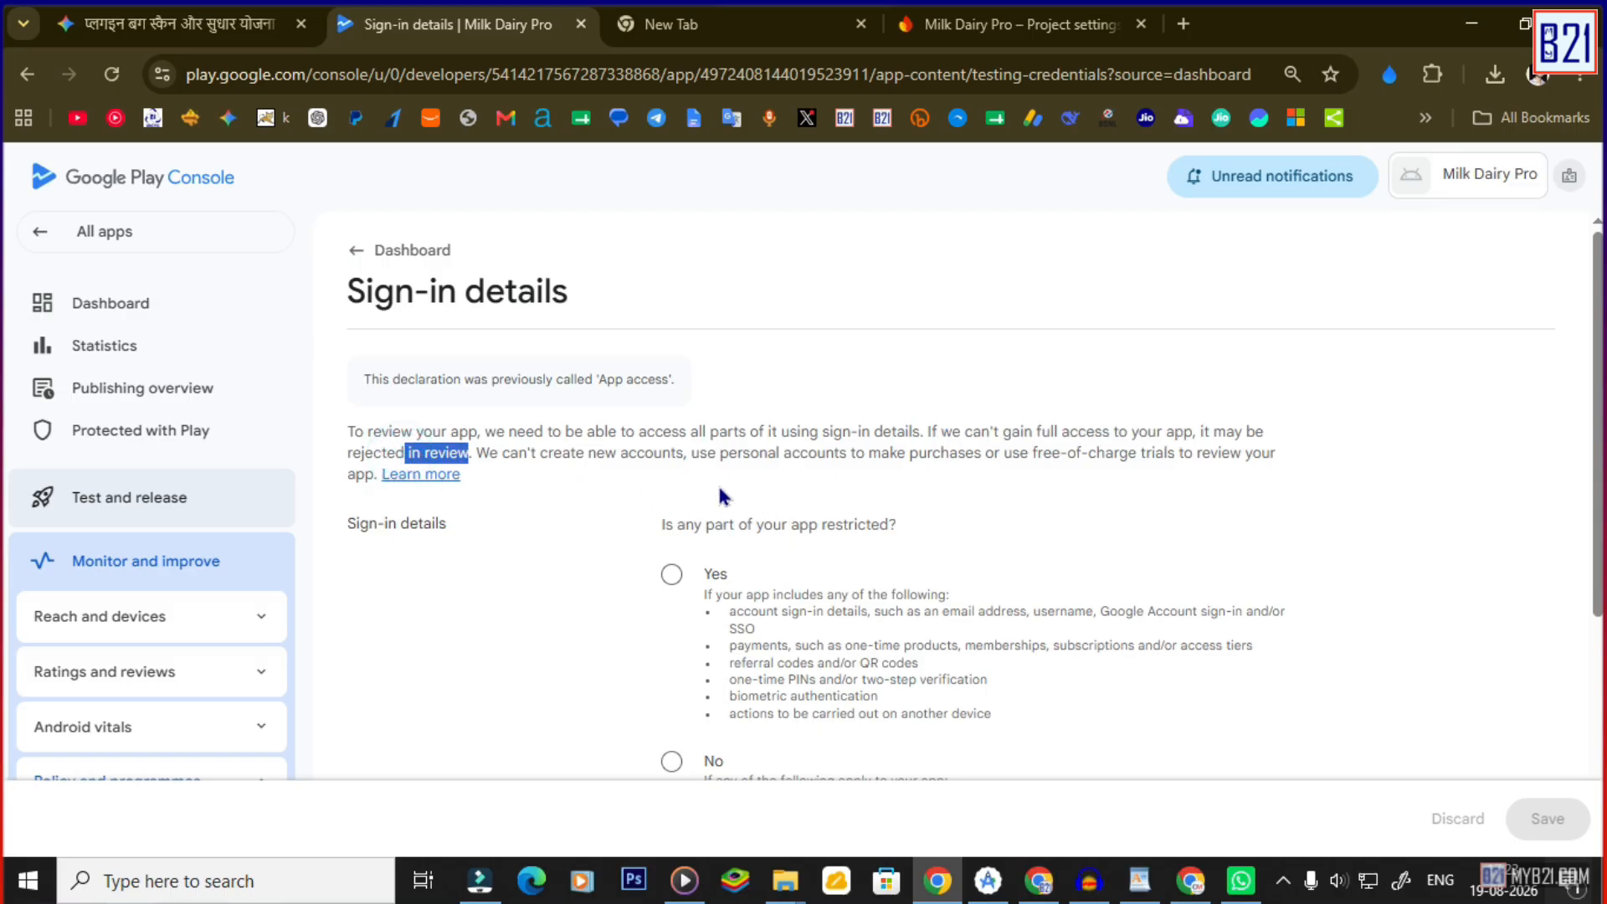
drag(738, 455, 918, 452)
scroll(836, 477, down, 2)
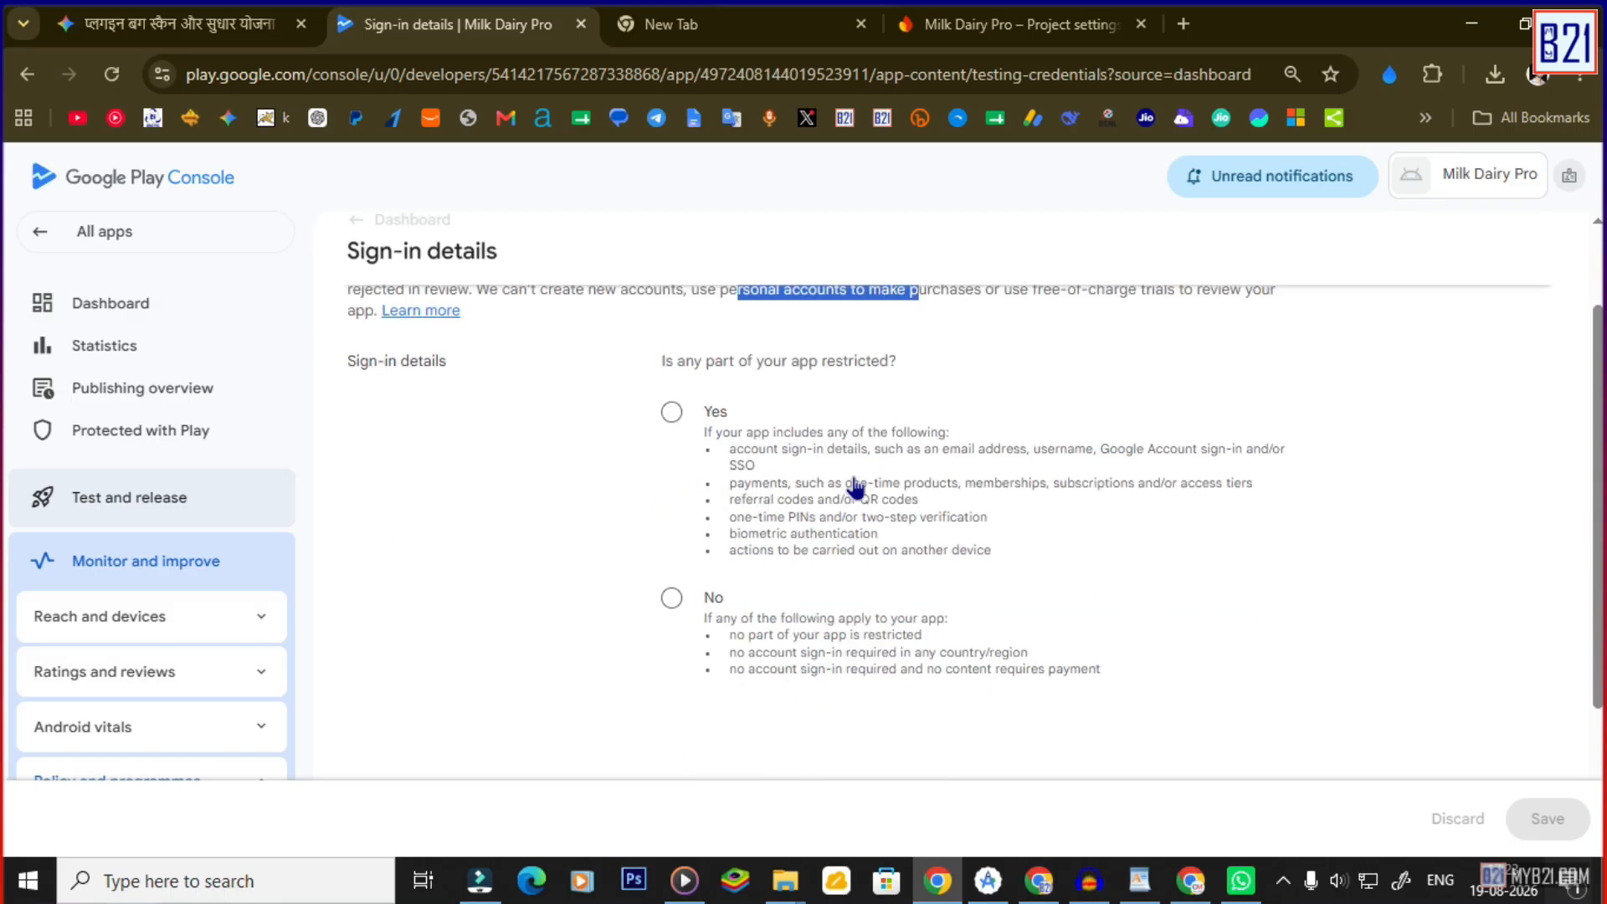
click(670, 398)
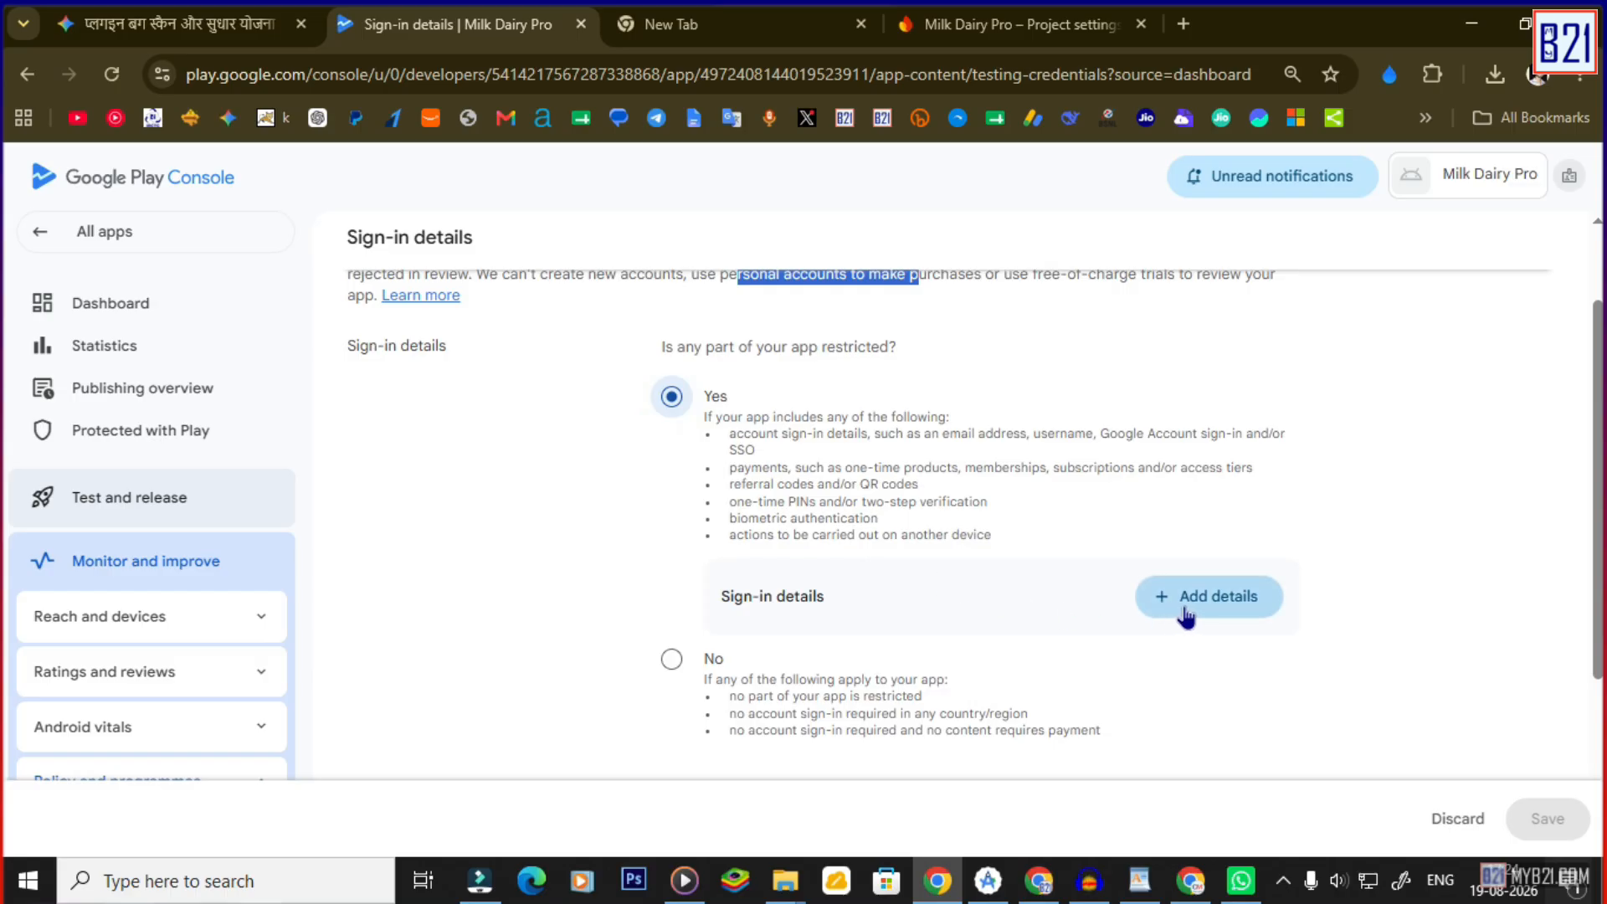
Add a User account sign-in entry with username, password, access instructions and the full-access box ticked.
click(1215, 616)
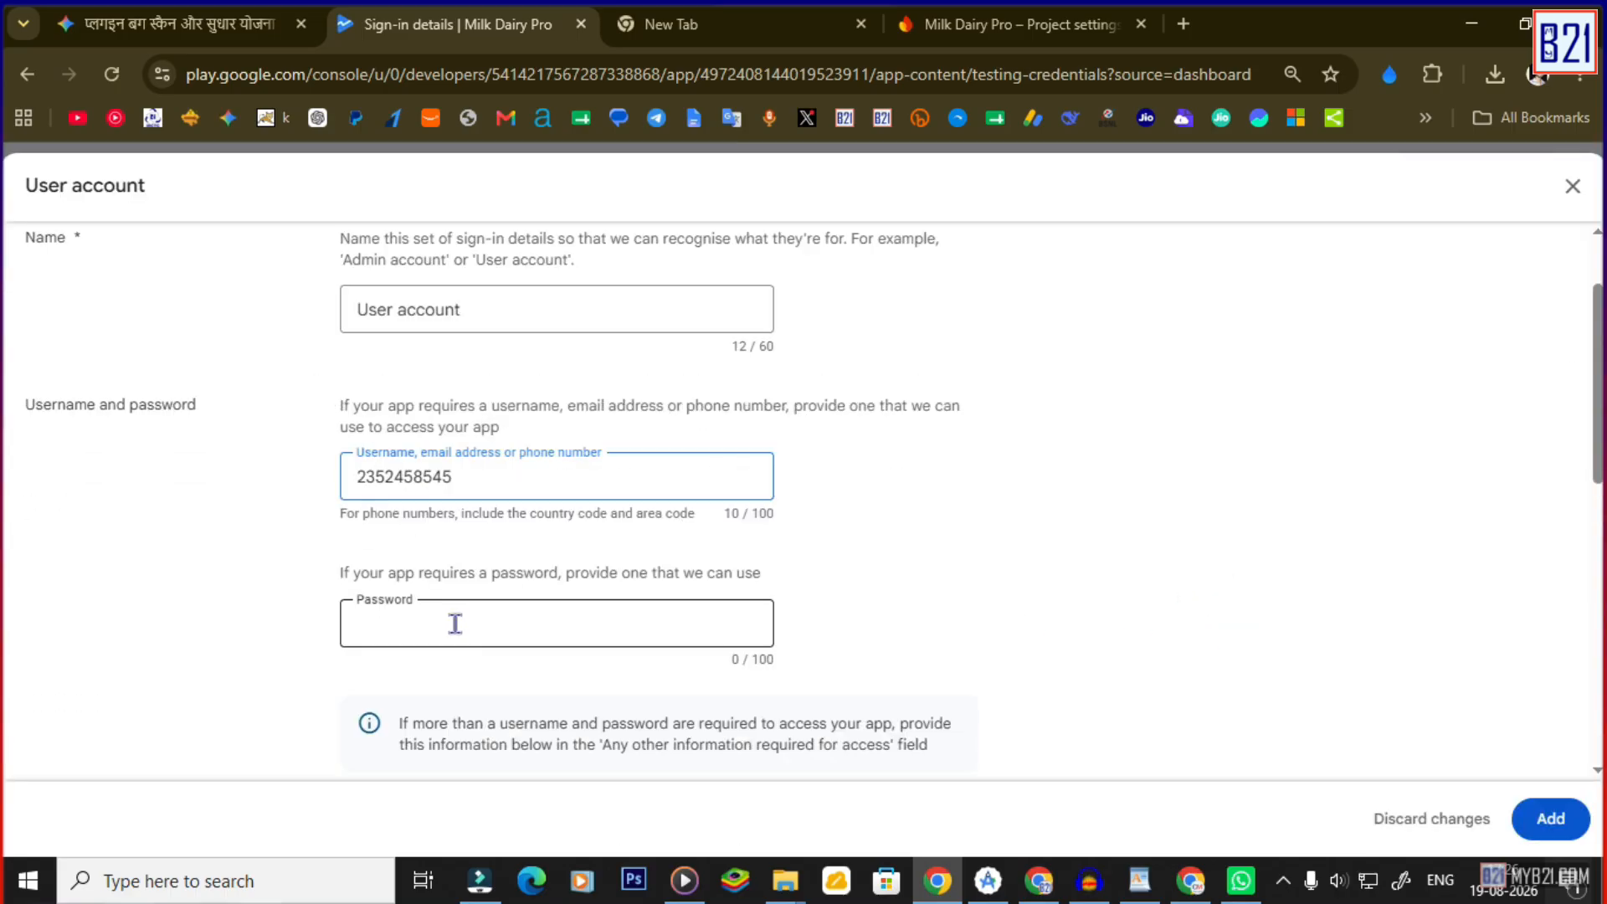
click(454, 623)
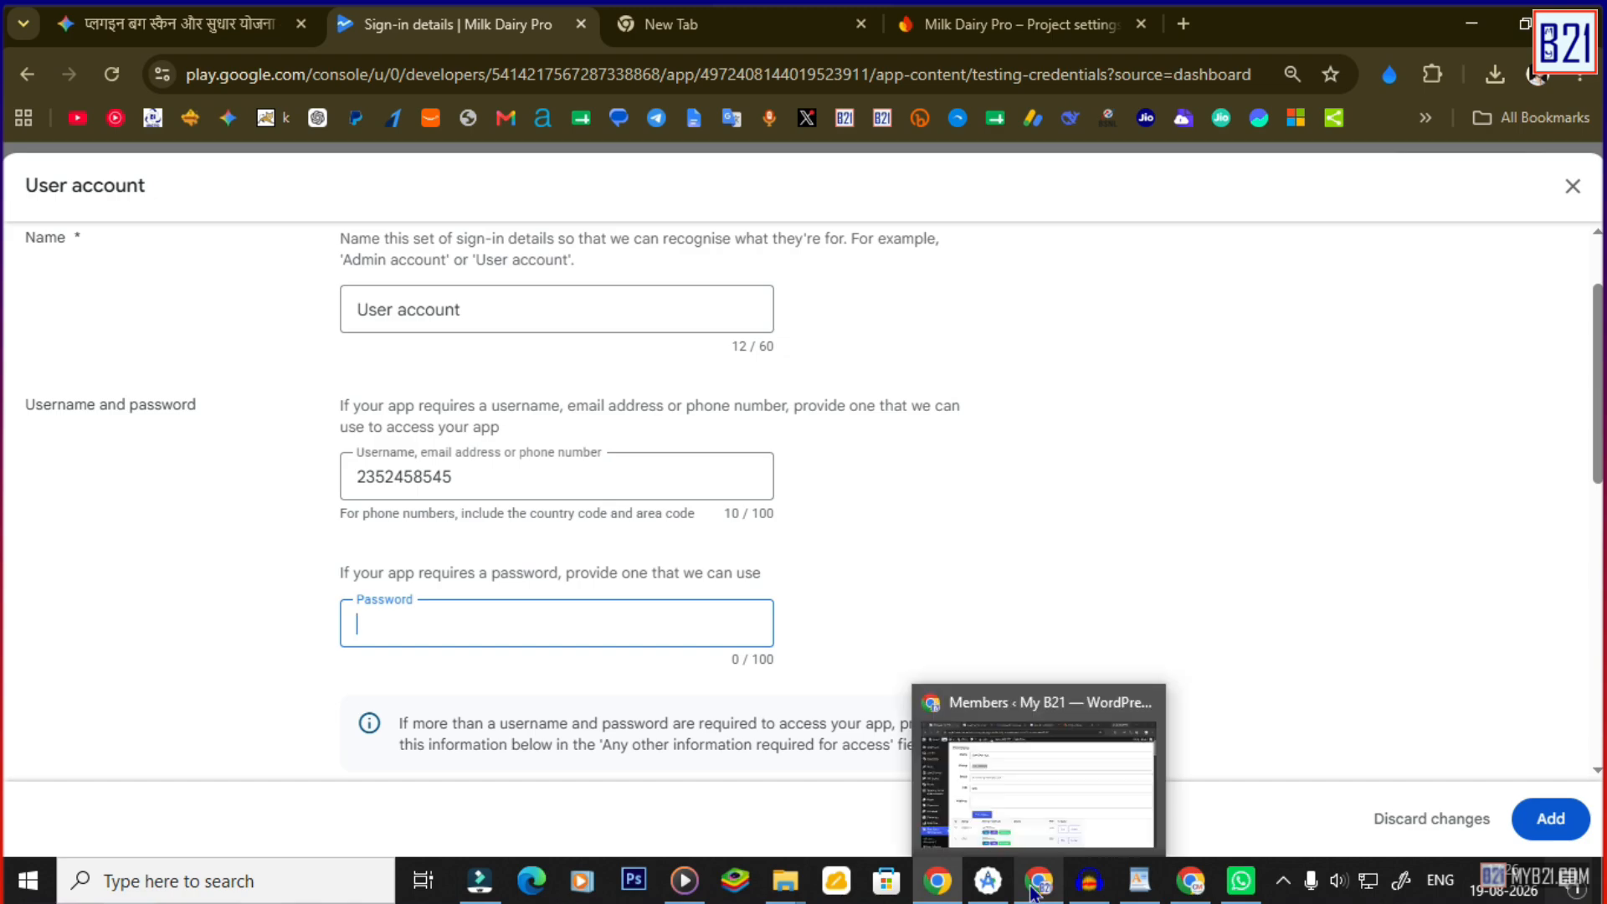
scroll(1177, 698, down, 3)
click(1551, 818)
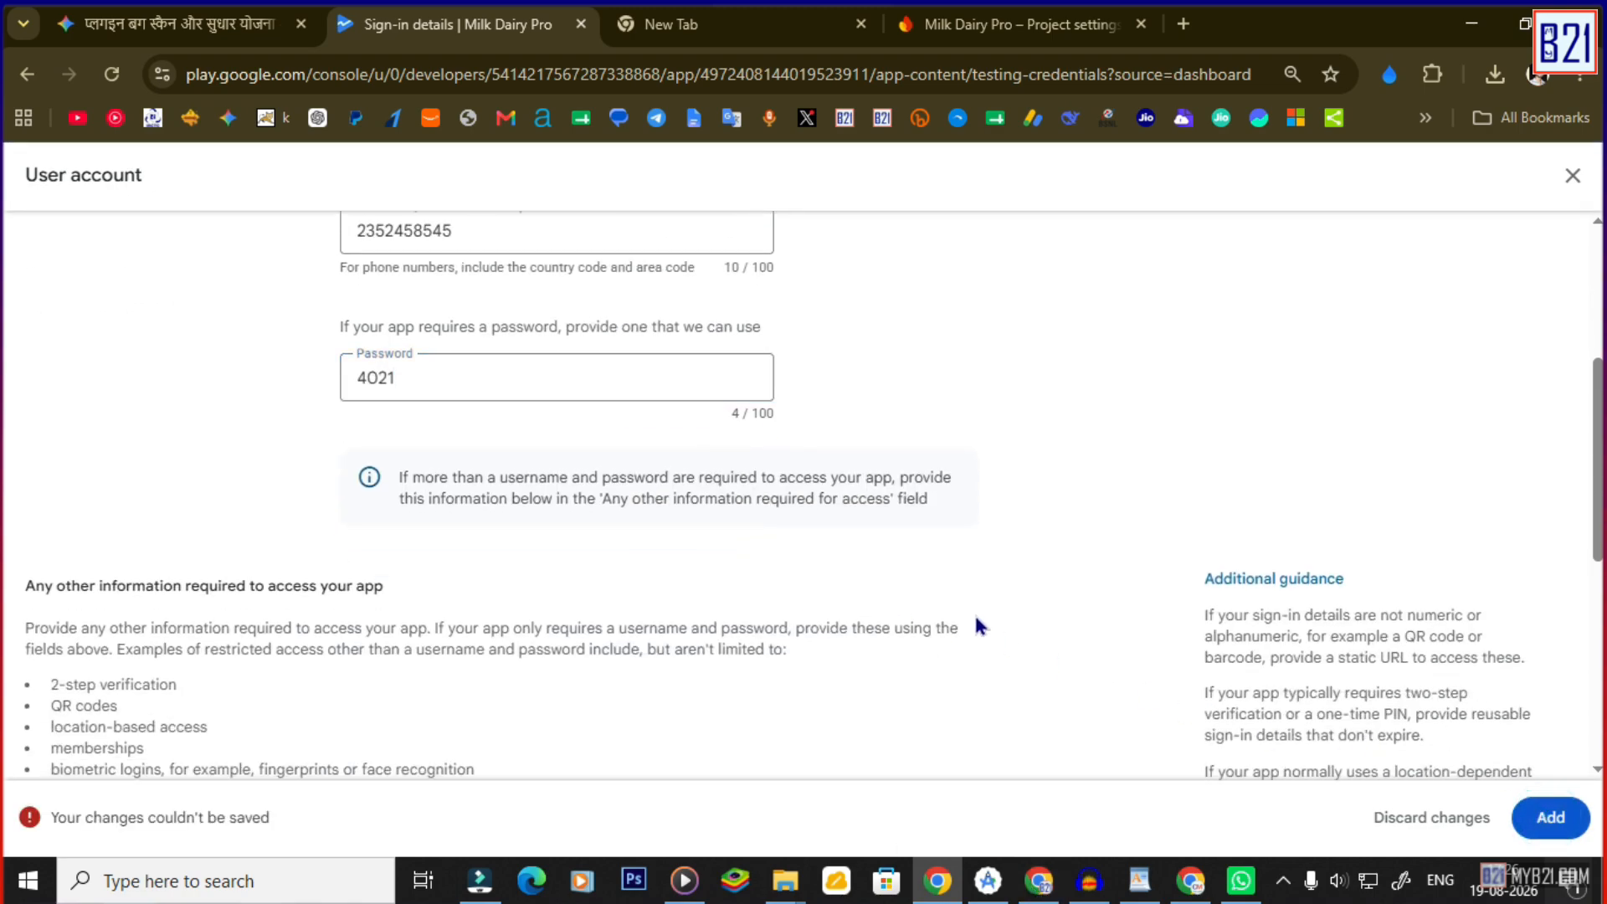
scroll(976, 624, down, 6)
click(37, 685)
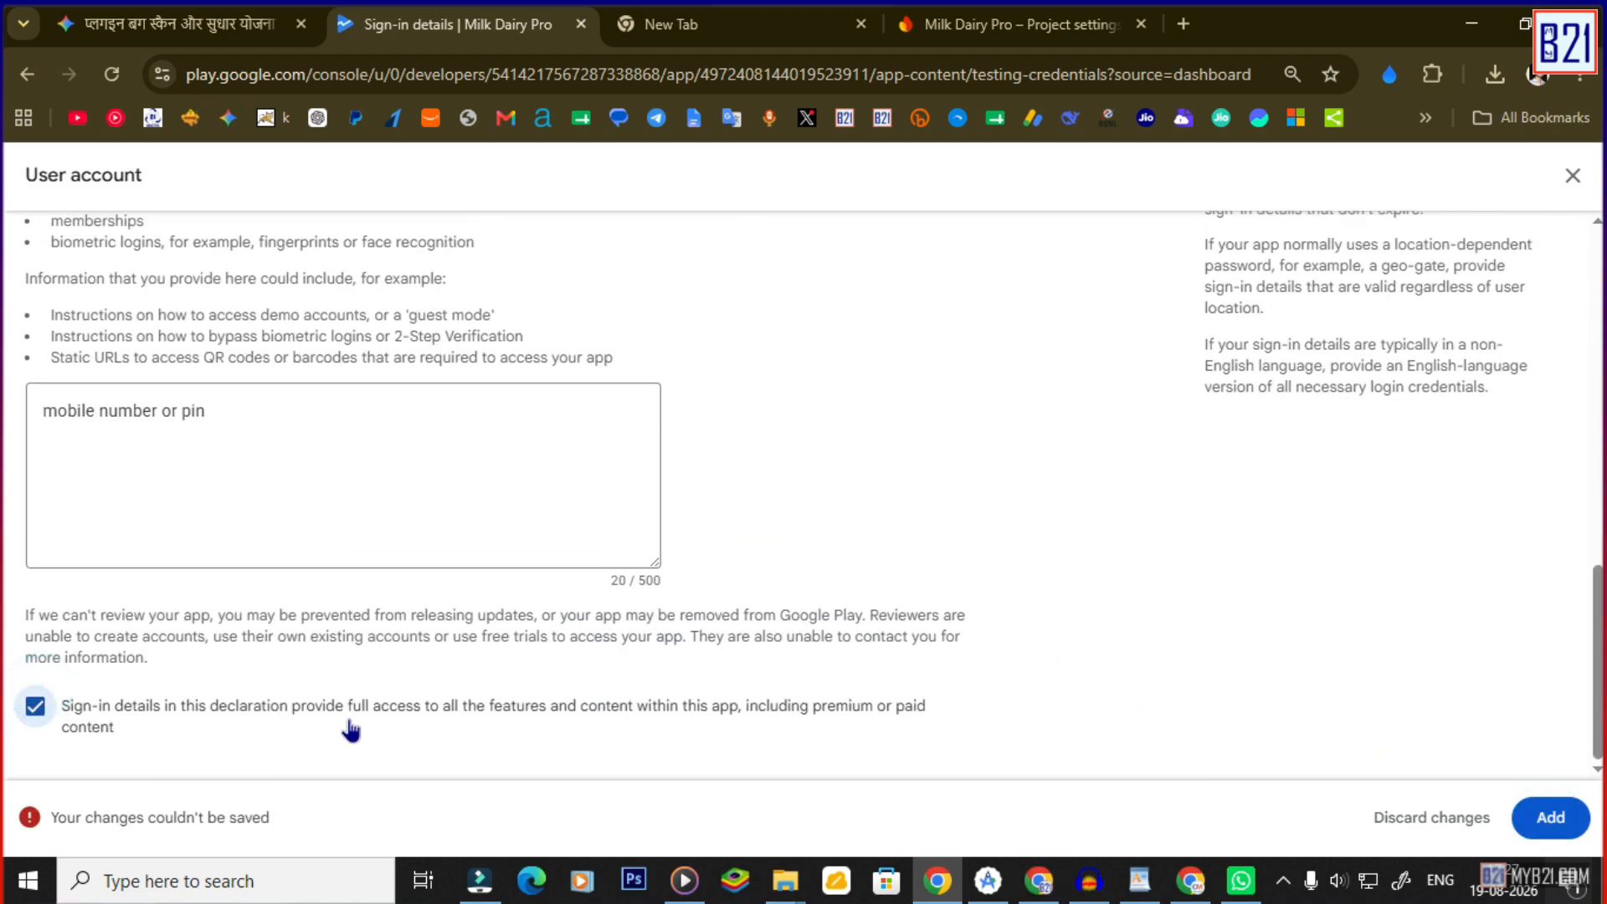
click(1551, 824)
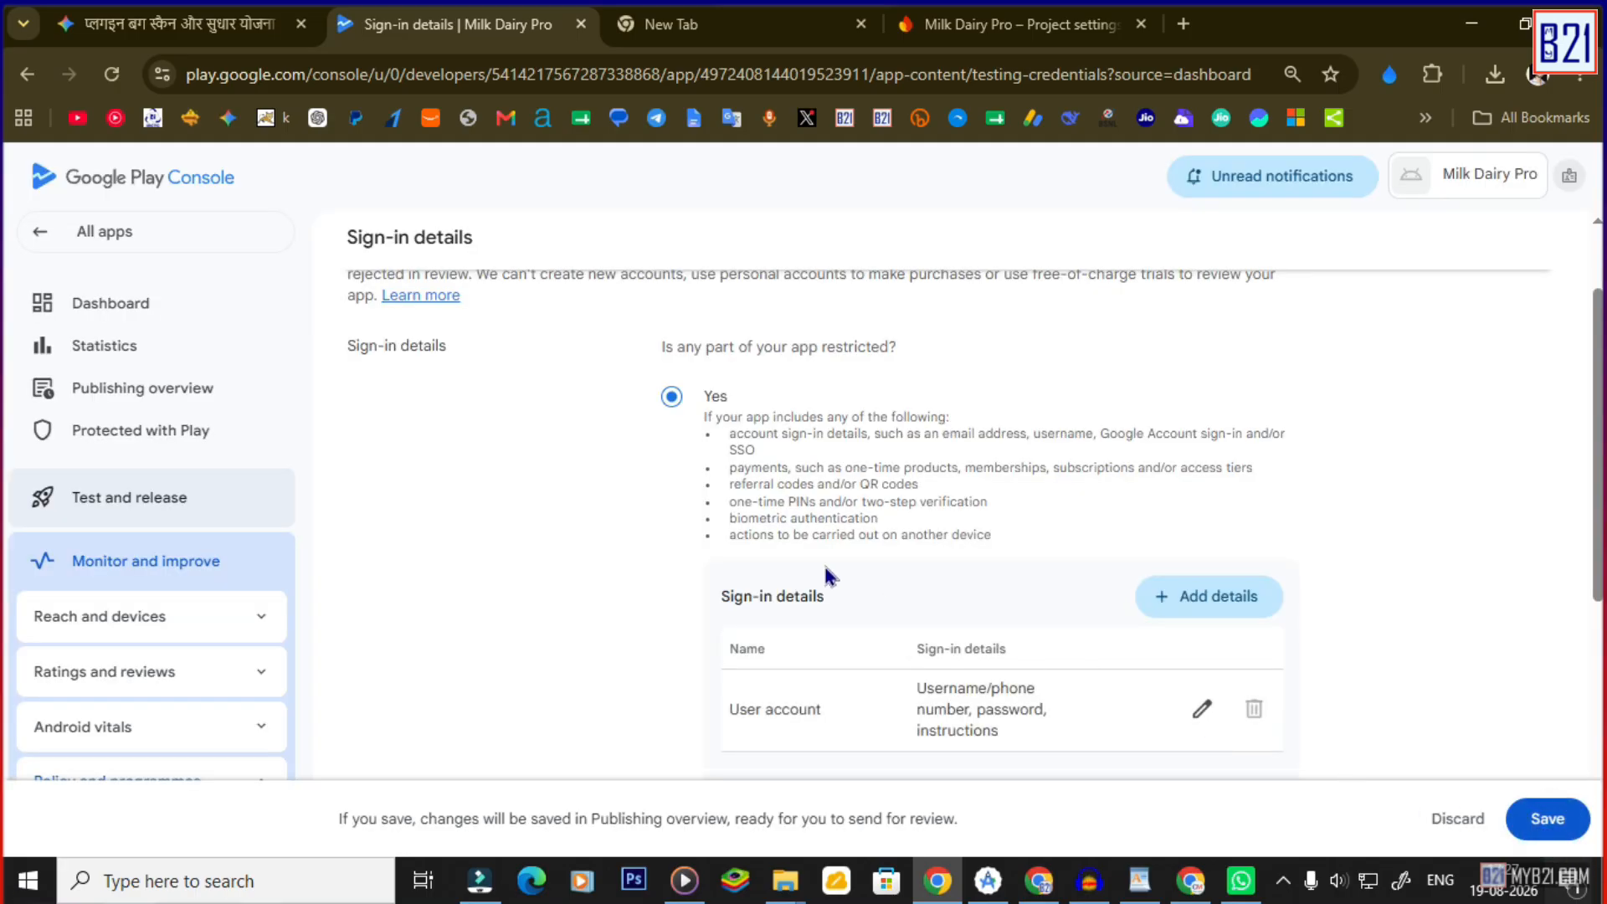
Save the sign-in details declaration and return to the app Dashboard via the Publishing overview.
scroll(866, 568, down, 1)
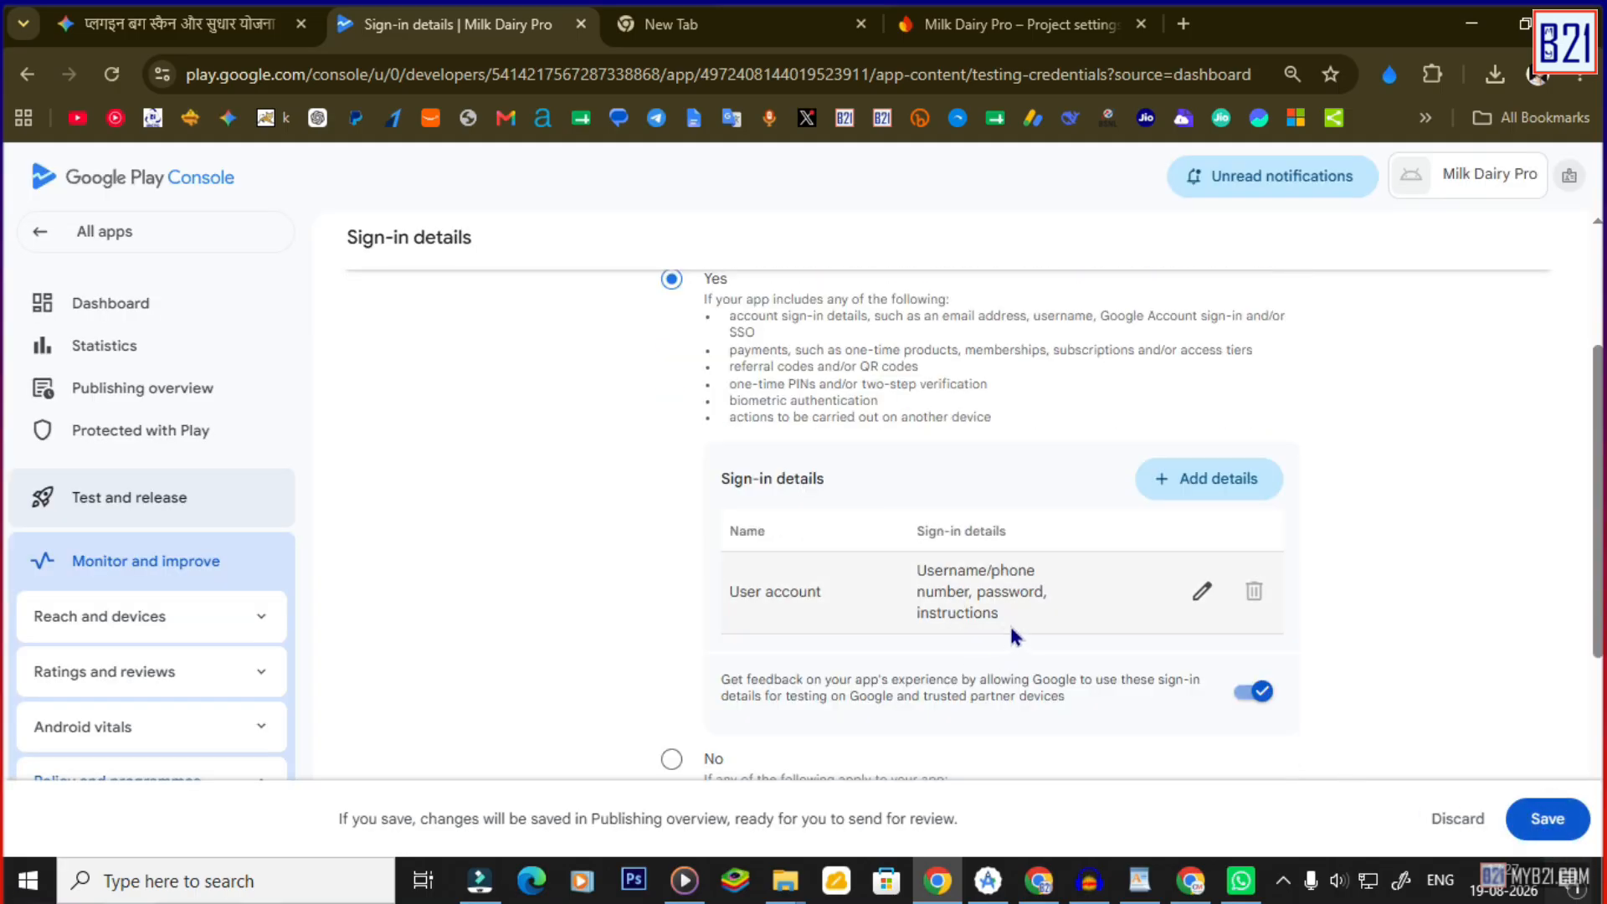
scroll(1008, 627, down, 3)
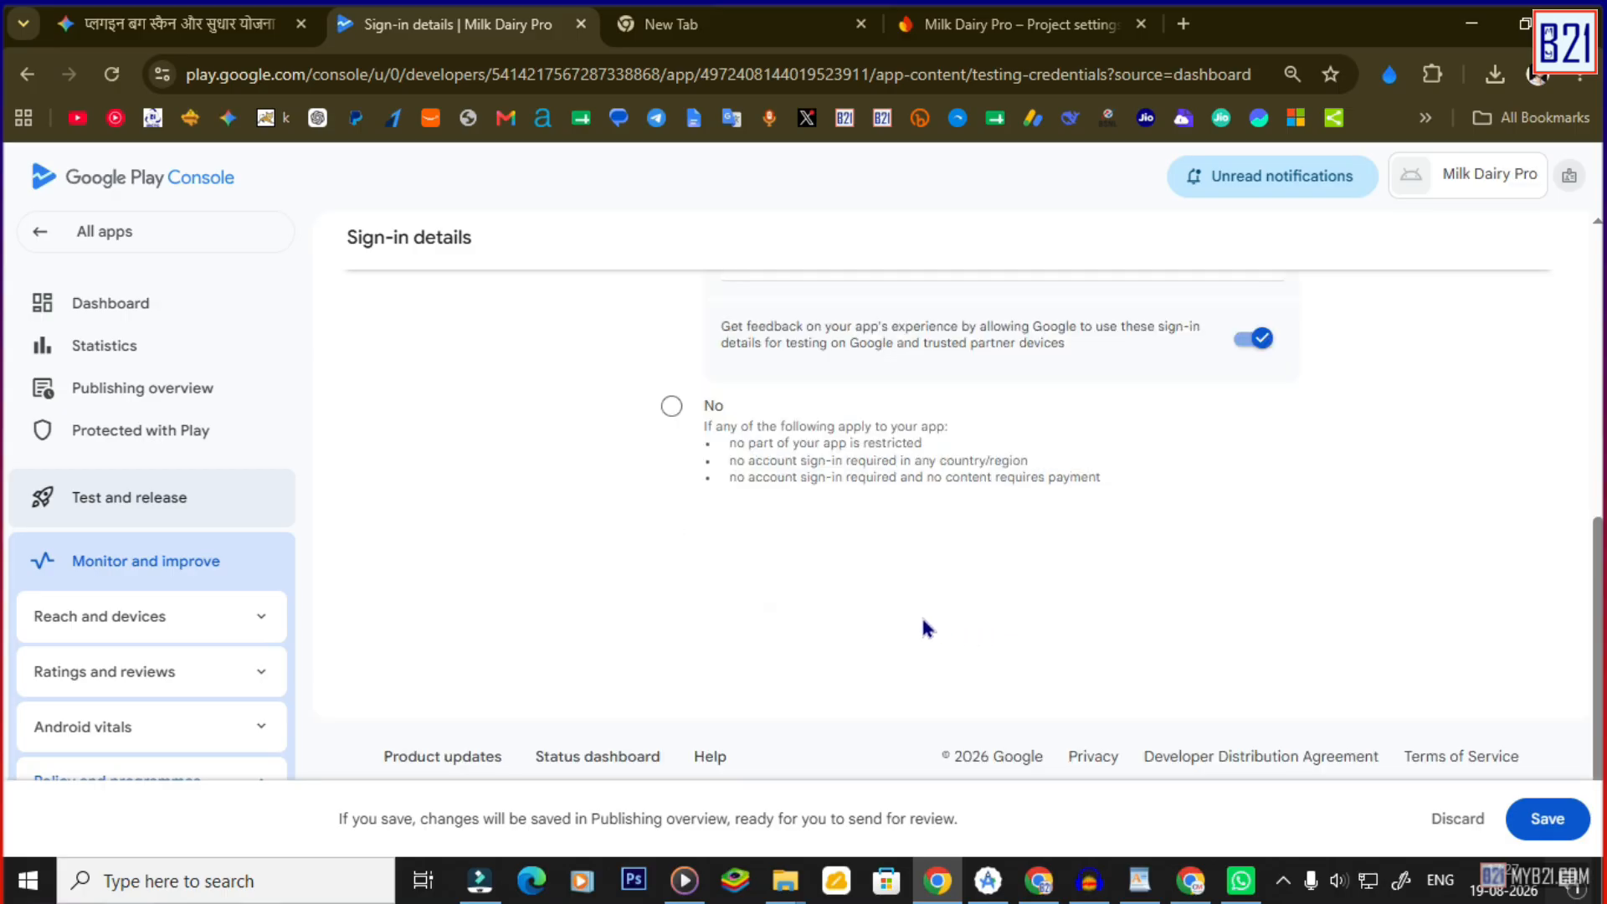
click(1540, 818)
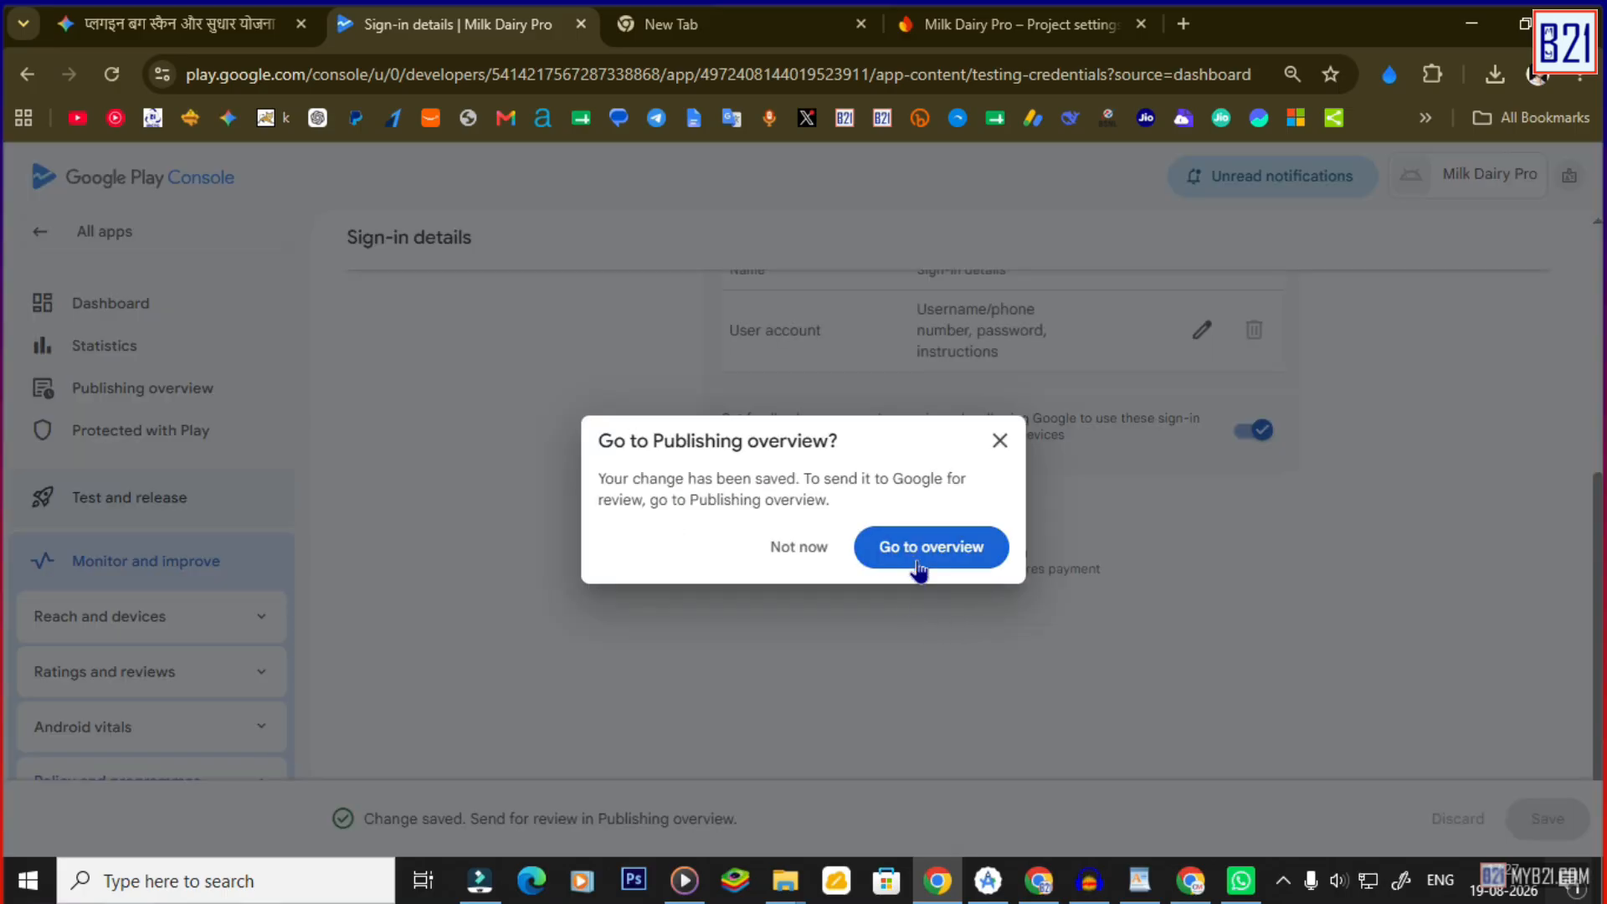
click(899, 554)
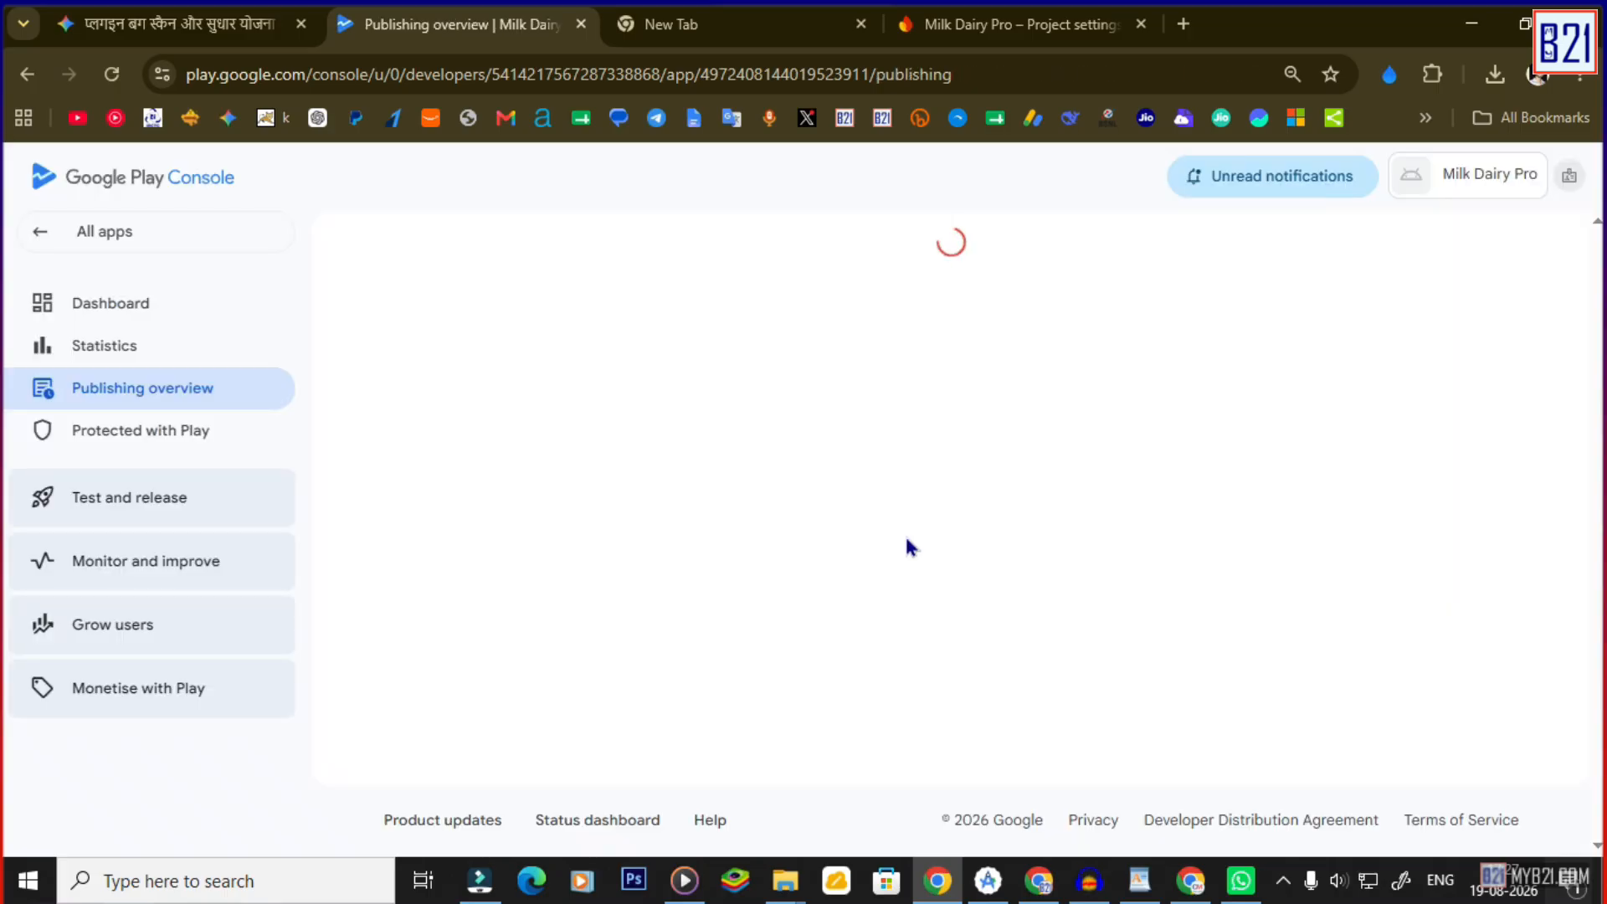
click(107, 308)
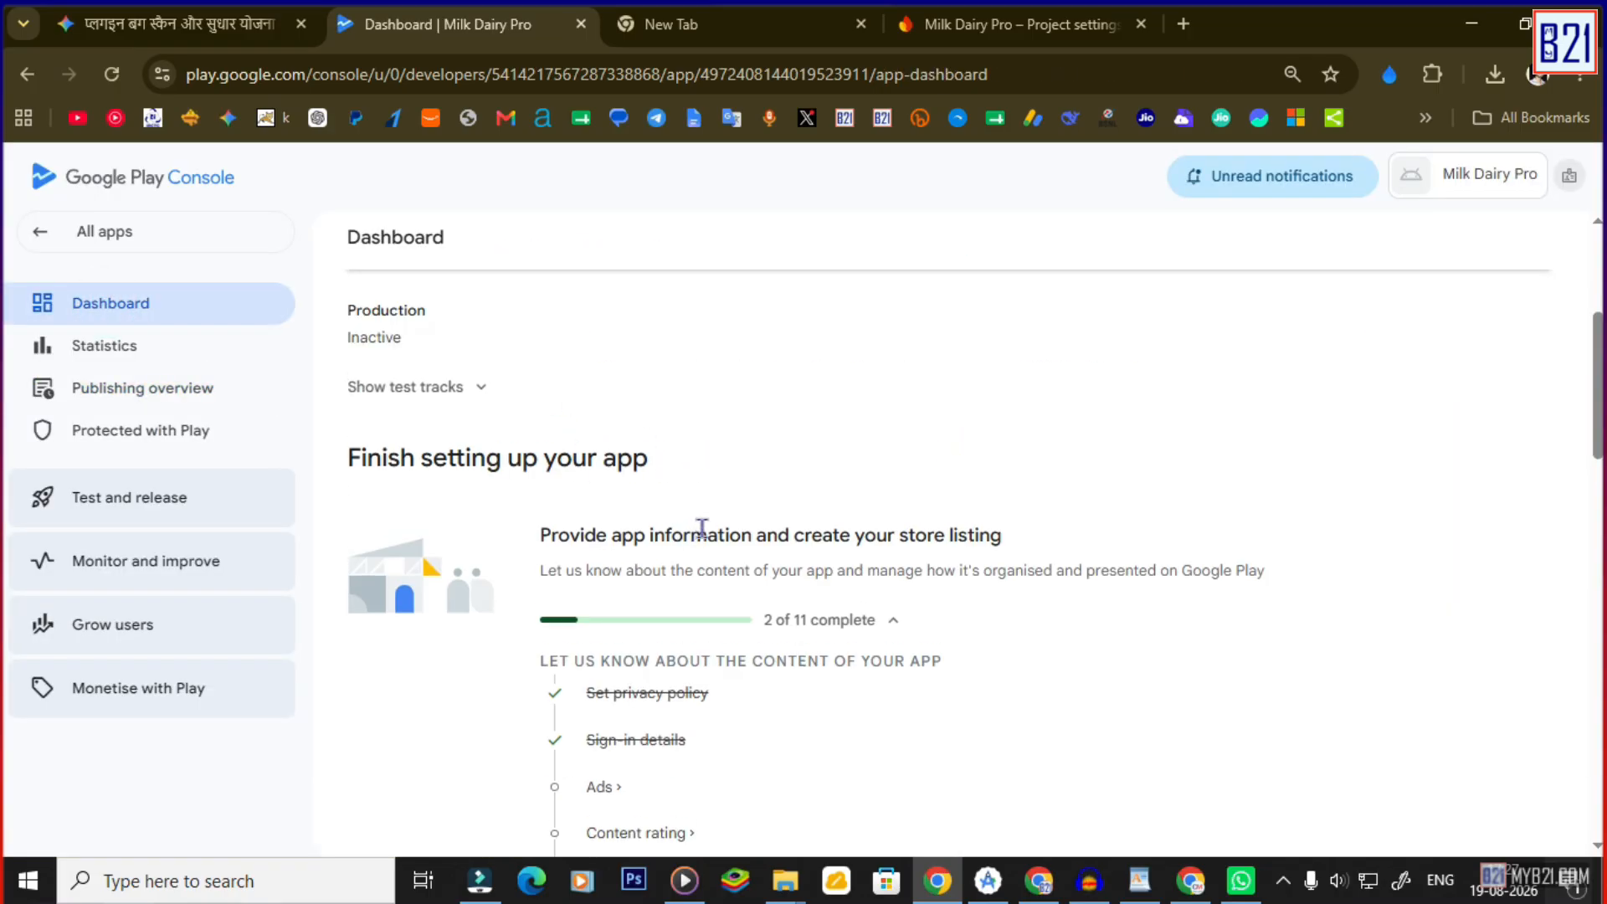
scroll(691, 601, down, 3)
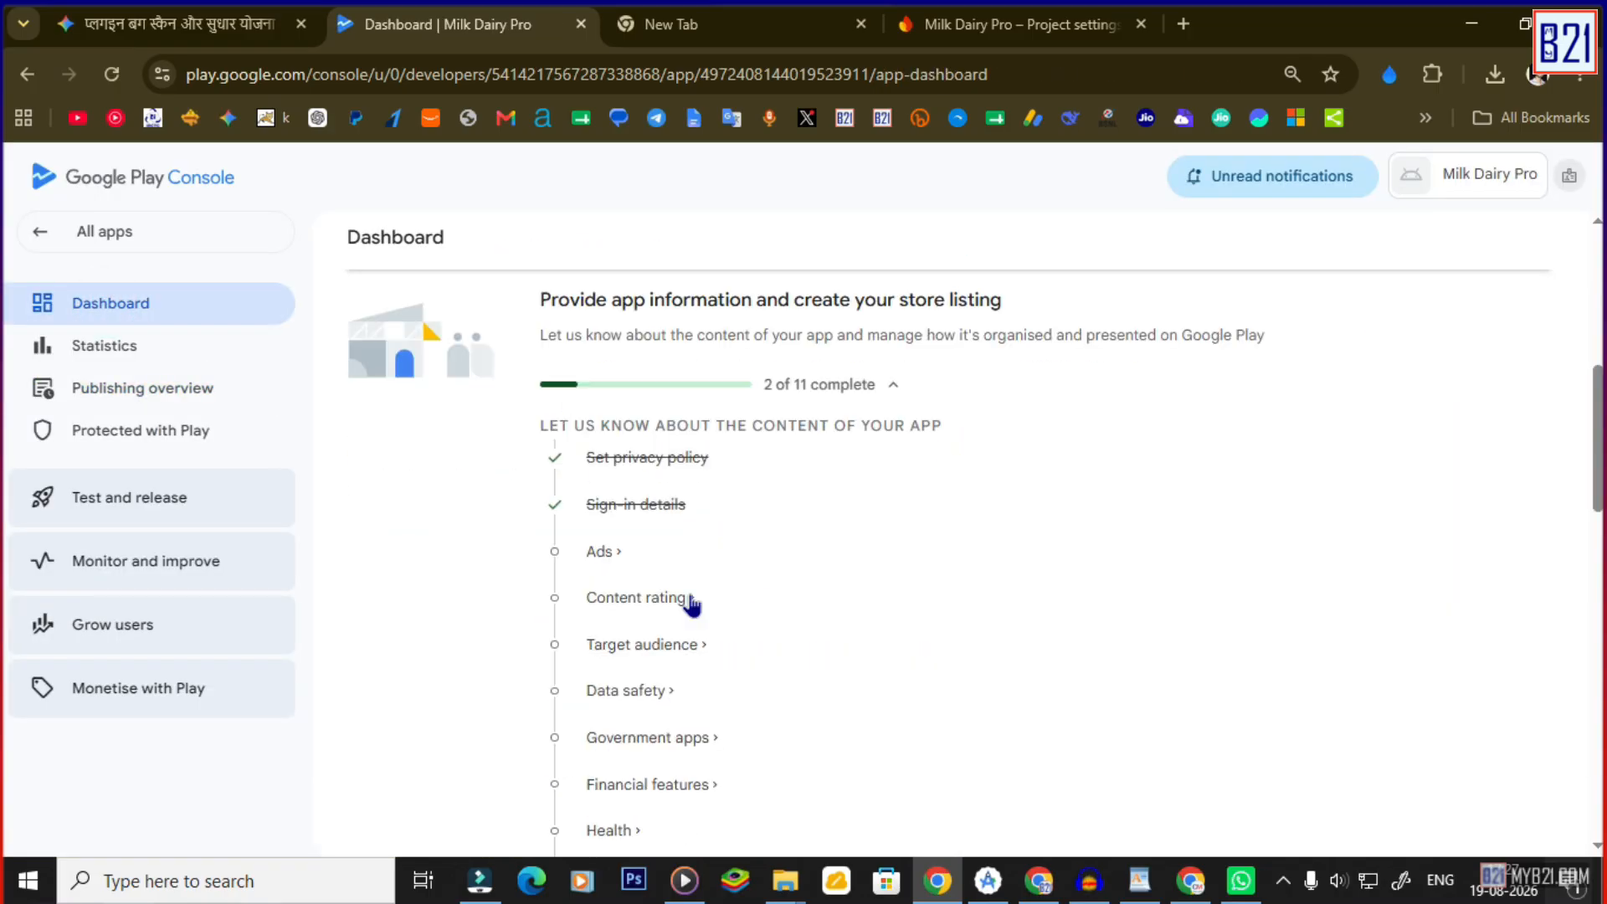
Declare 'Yes, my app contains ads', save it, and return to the Dashboard.
click(604, 551)
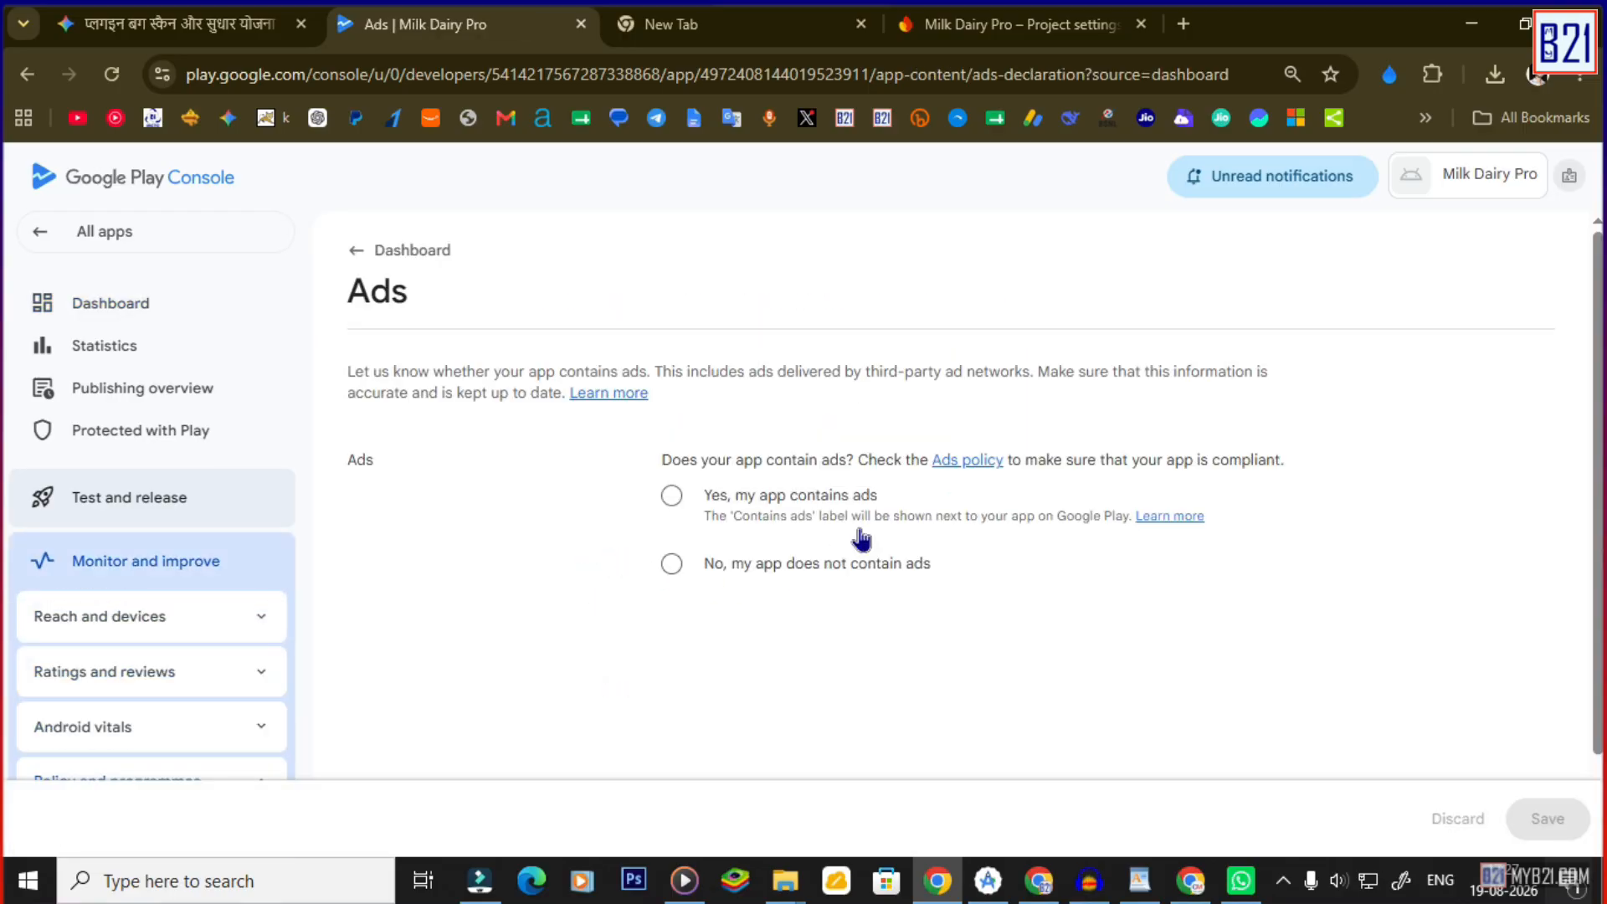
click(671, 495)
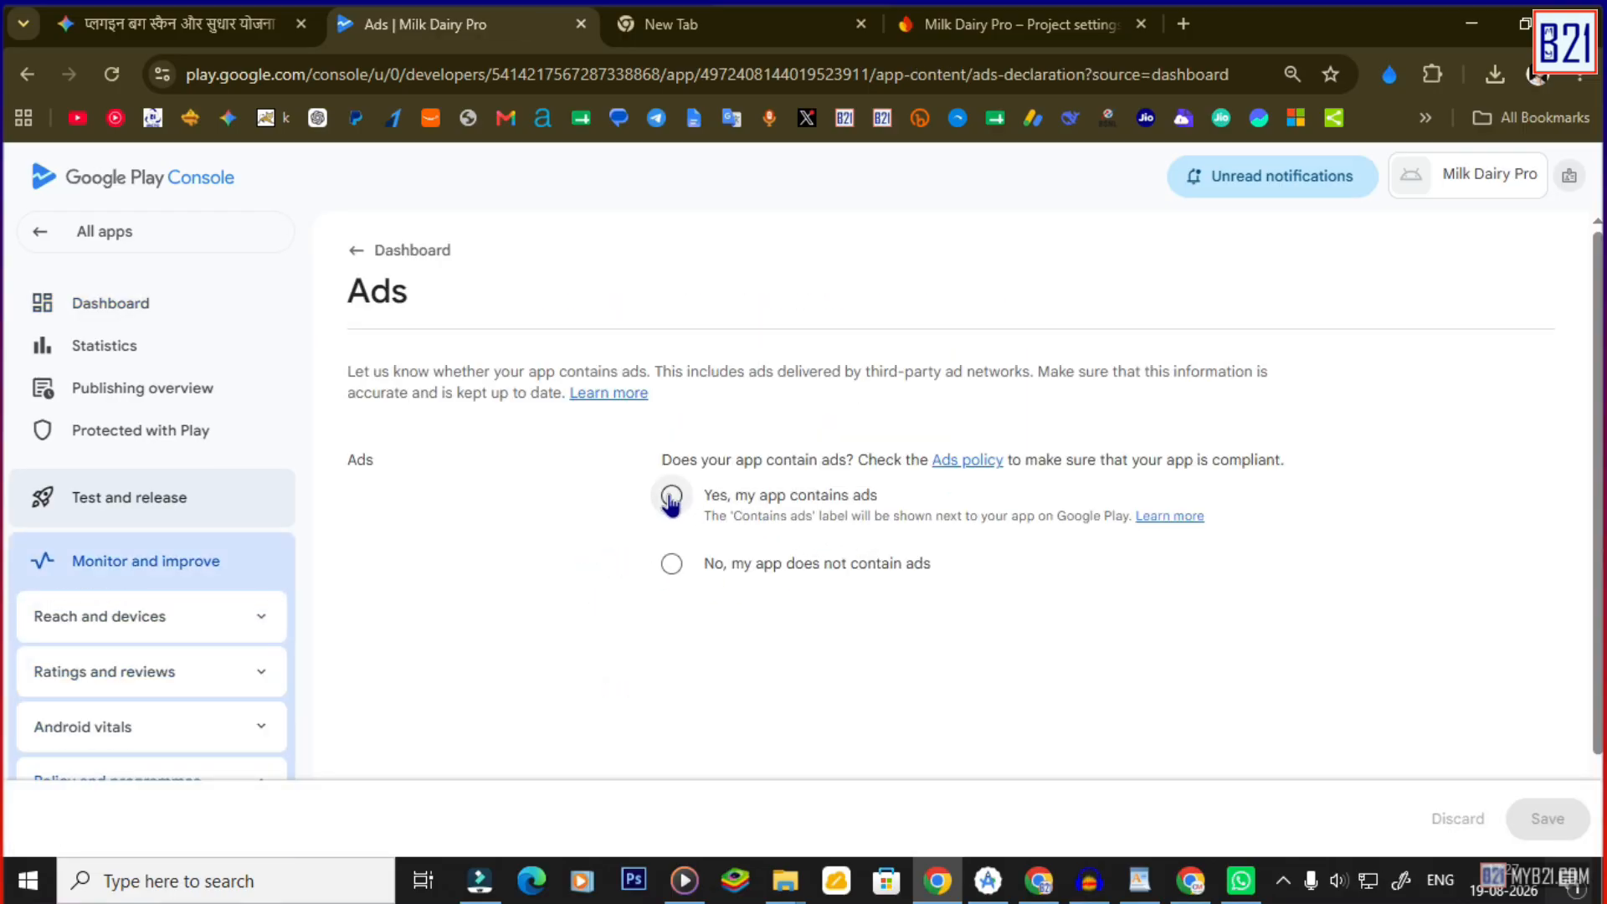
scroll(1080, 674, down, 2)
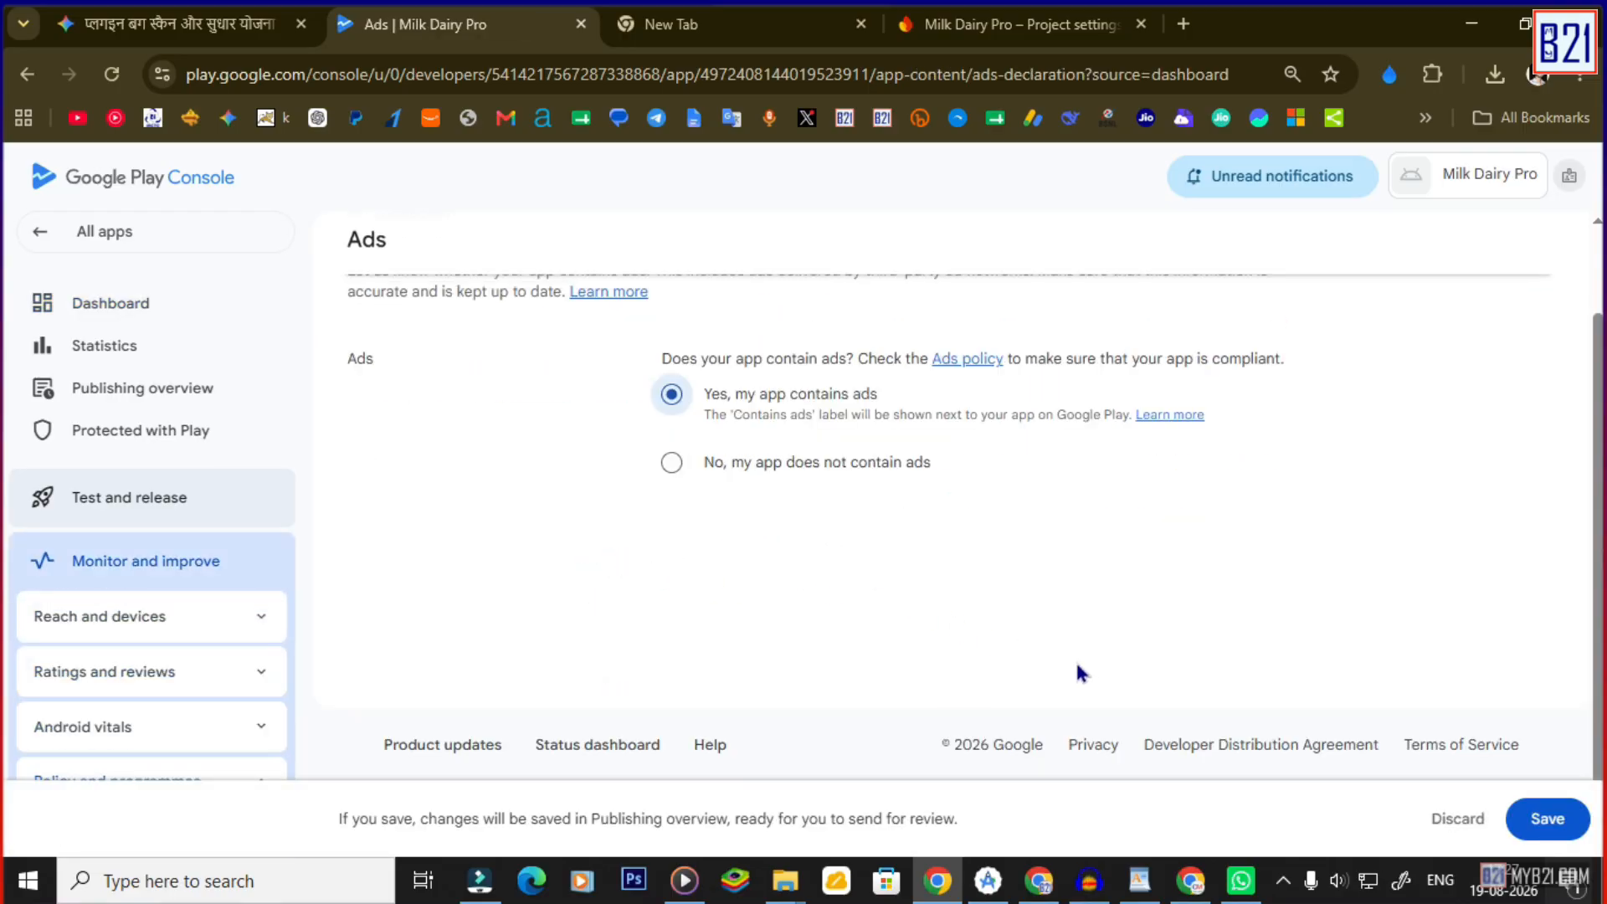
click(1547, 828)
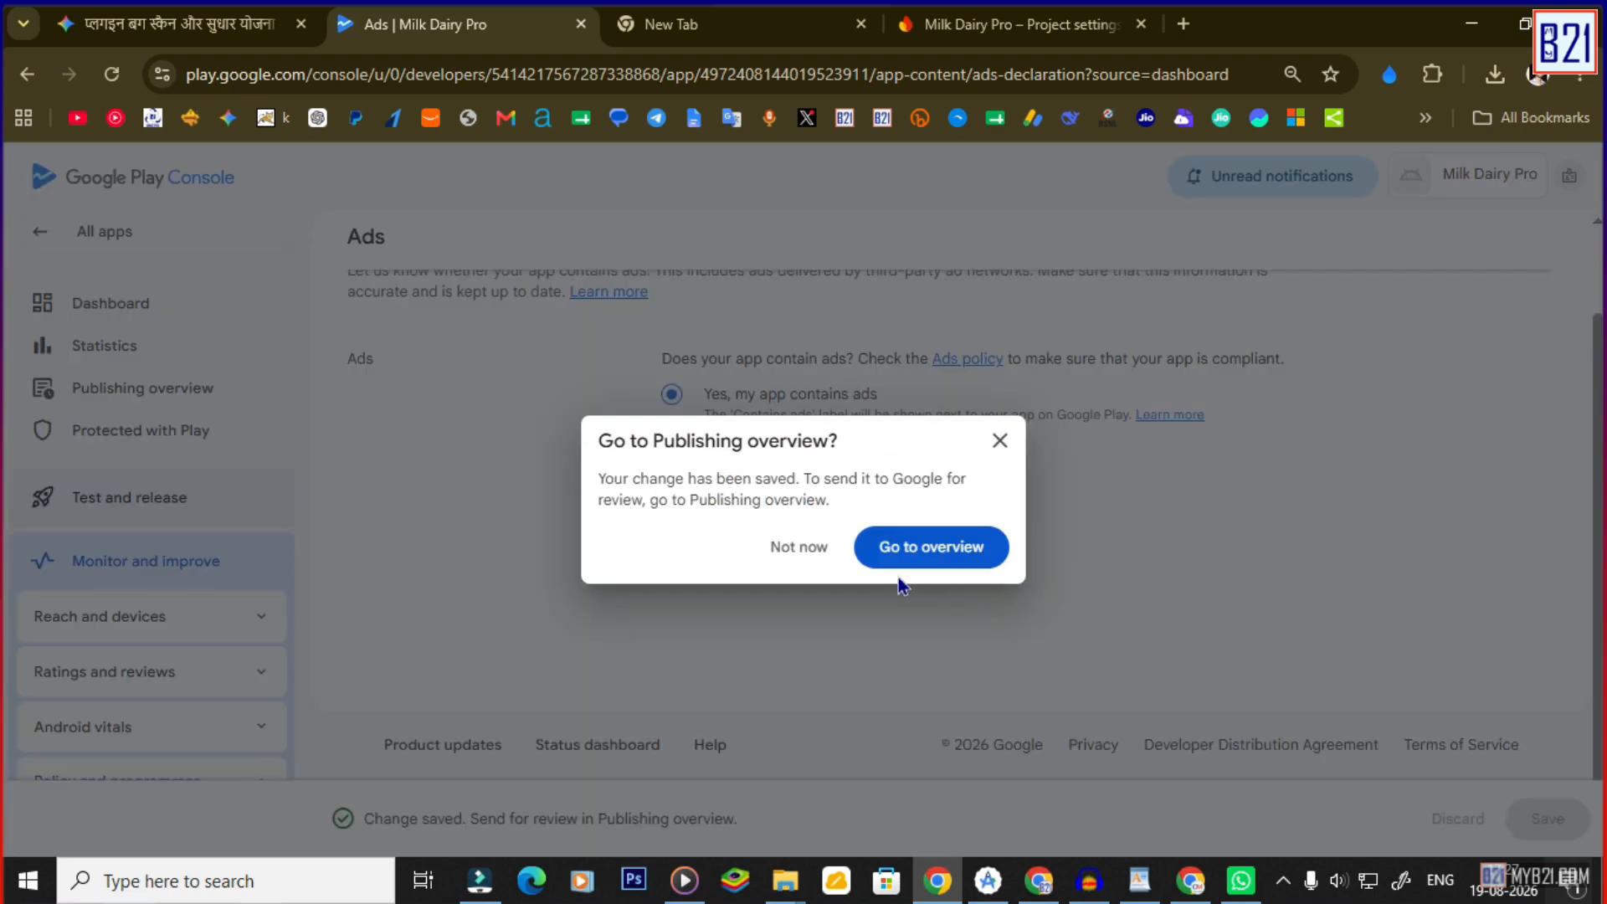
click(908, 549)
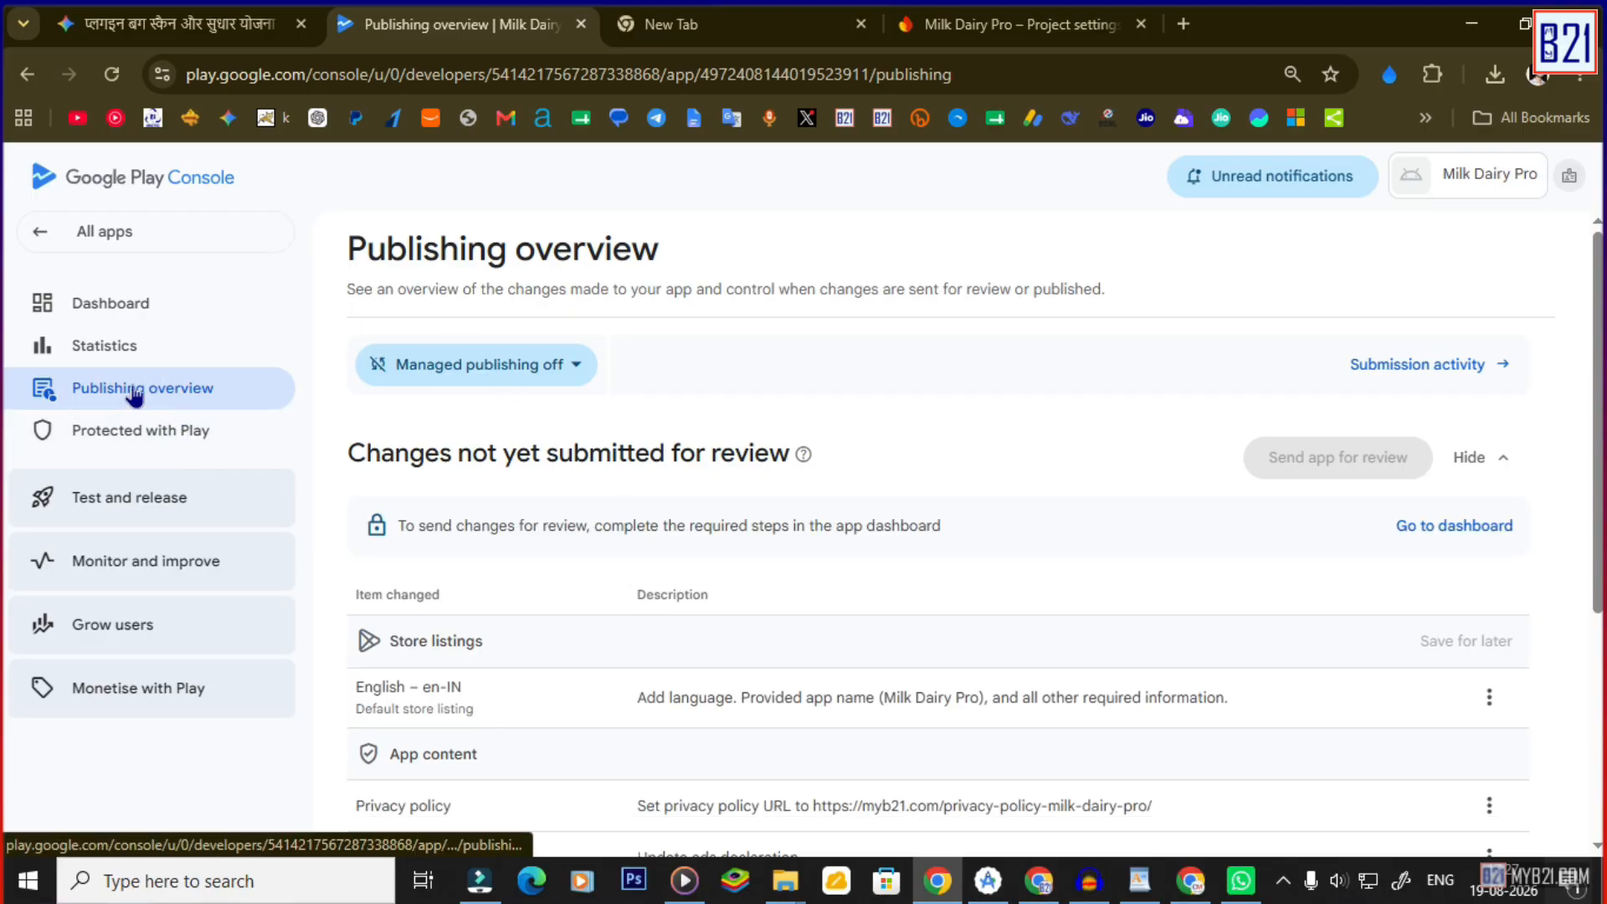
click(113, 303)
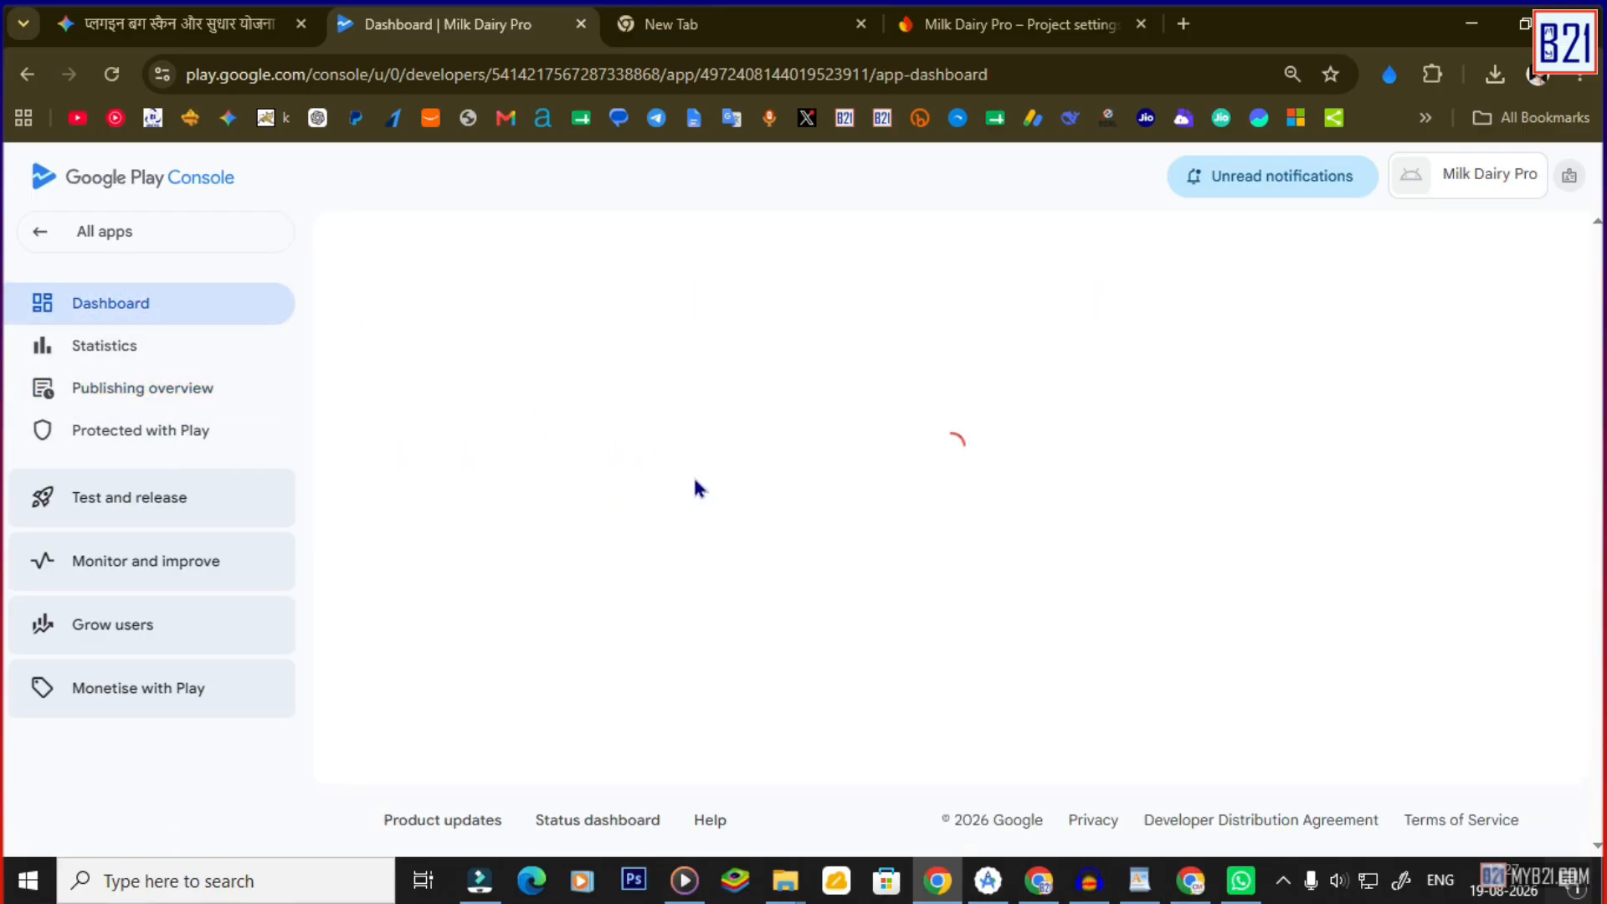
click(470, 619)
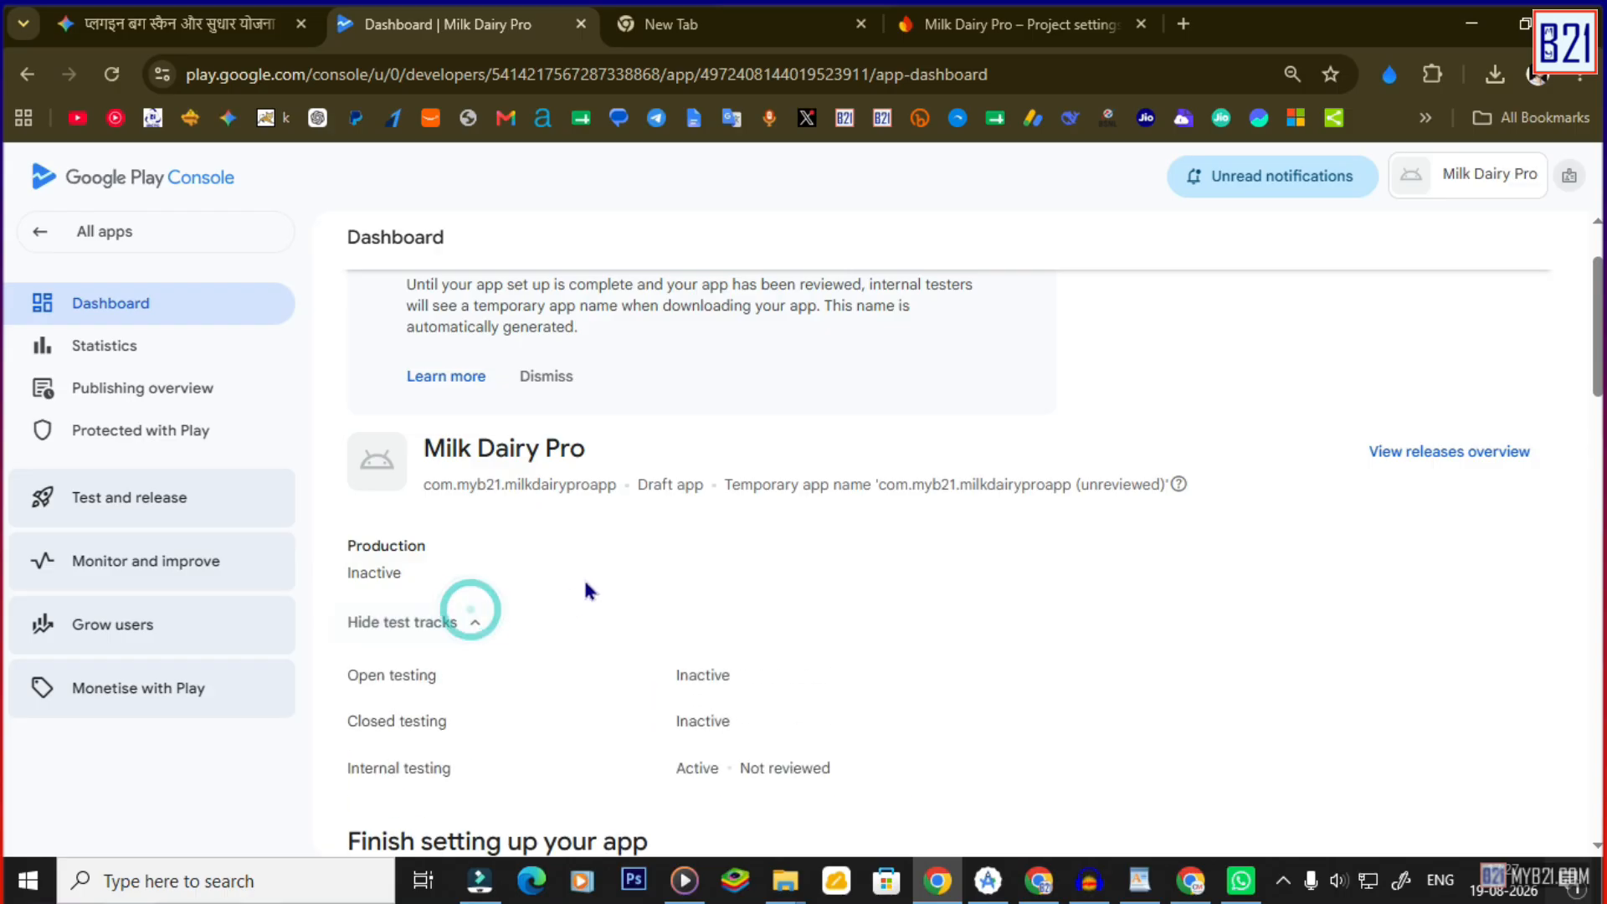
scroll(585, 590, down, 6)
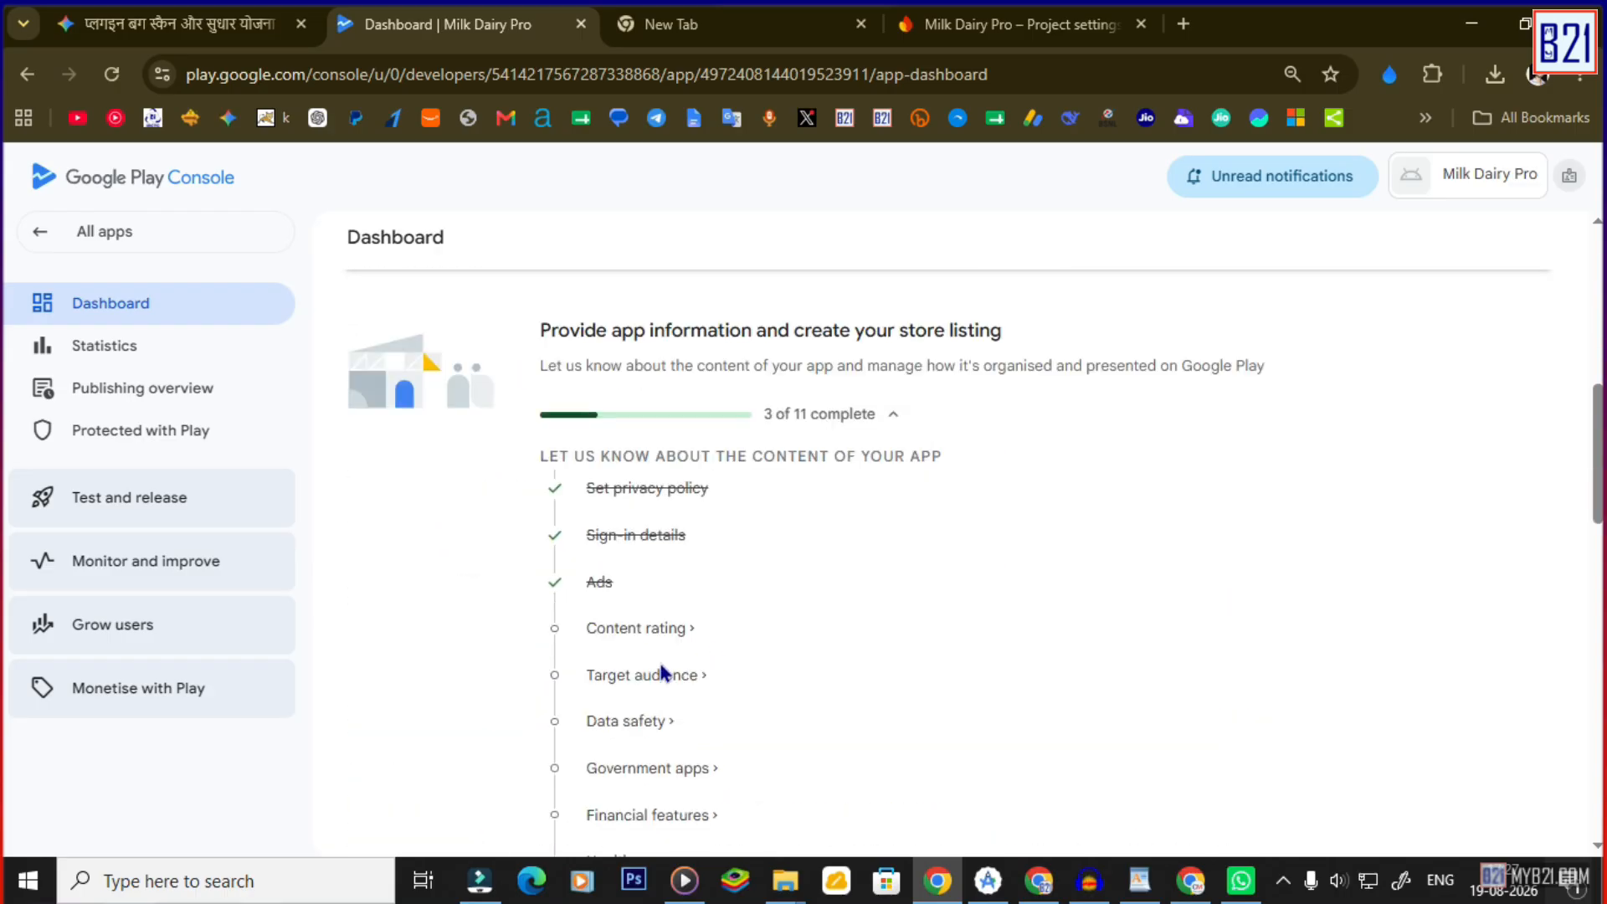
Start the content rating questionnaire and paste in the contact e-mail address.
click(640, 629)
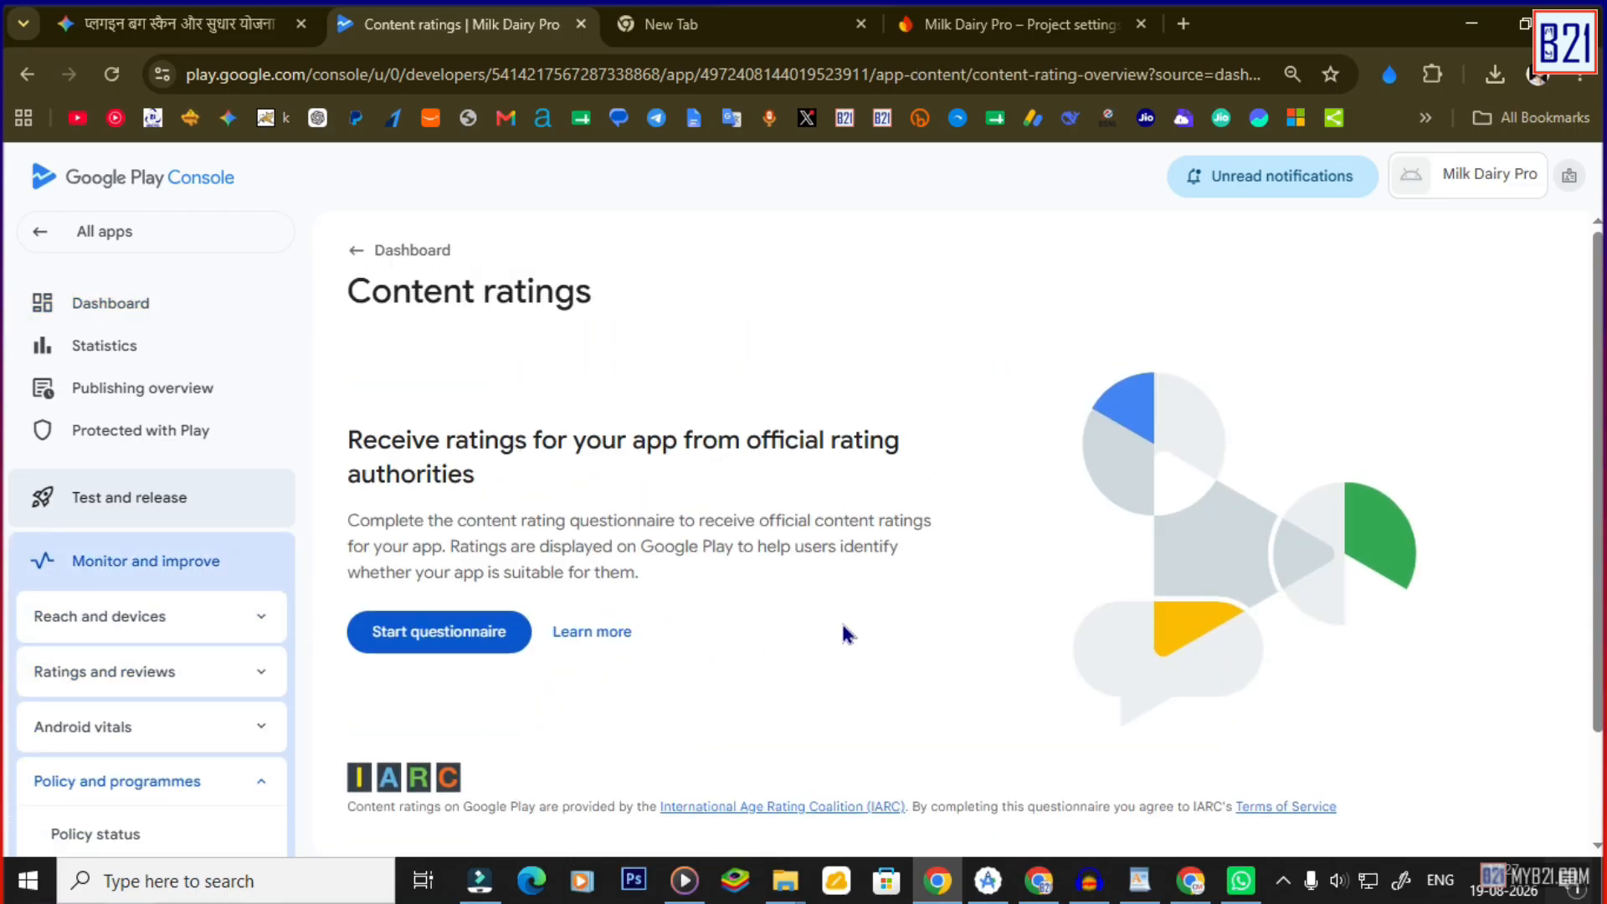
click(467, 631)
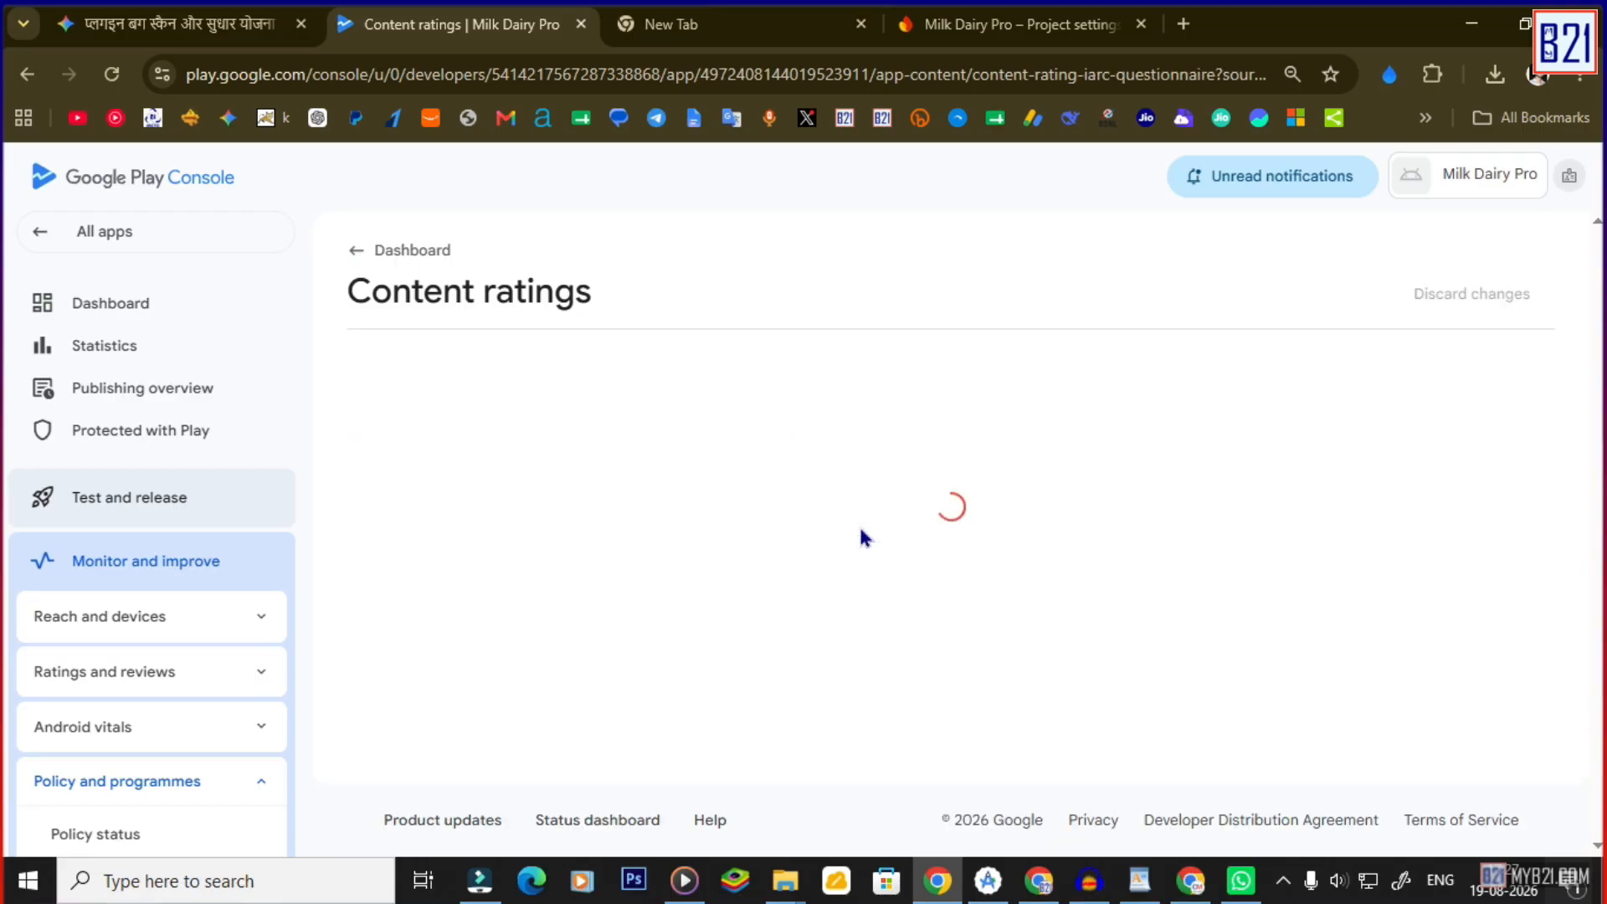
click(825, 483)
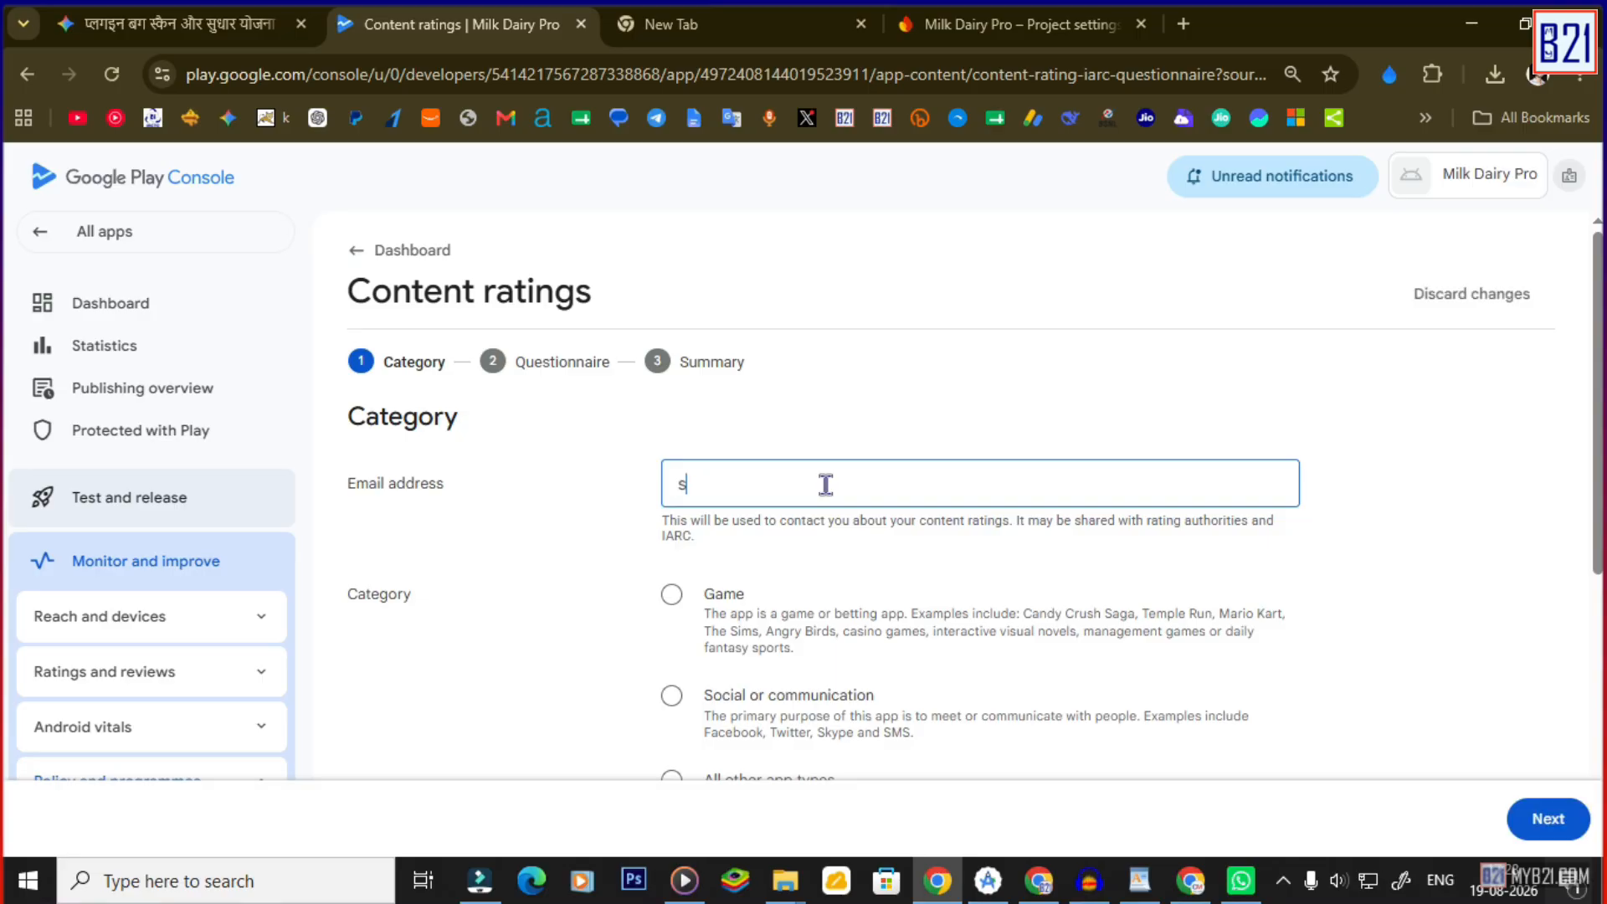
key(ctrl+v)
scroll(871, 602, down, 1)
scroll(868, 602, down, 1)
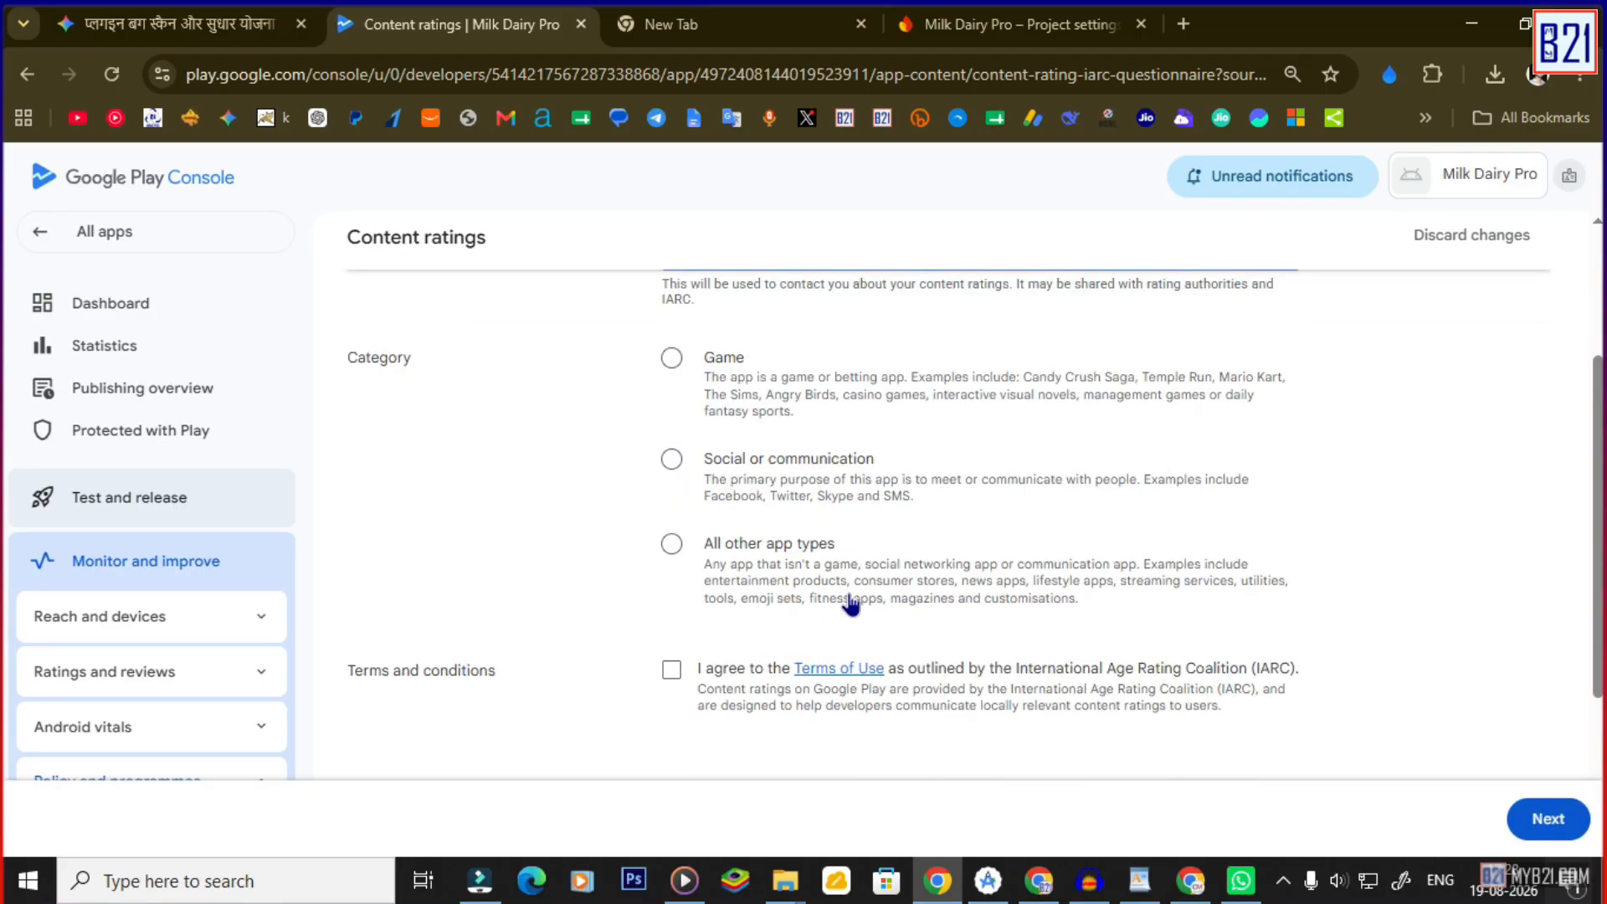
Choose the All other app types category, accept the IARC terms and continue.
click(671, 545)
click(671, 670)
click(1566, 828)
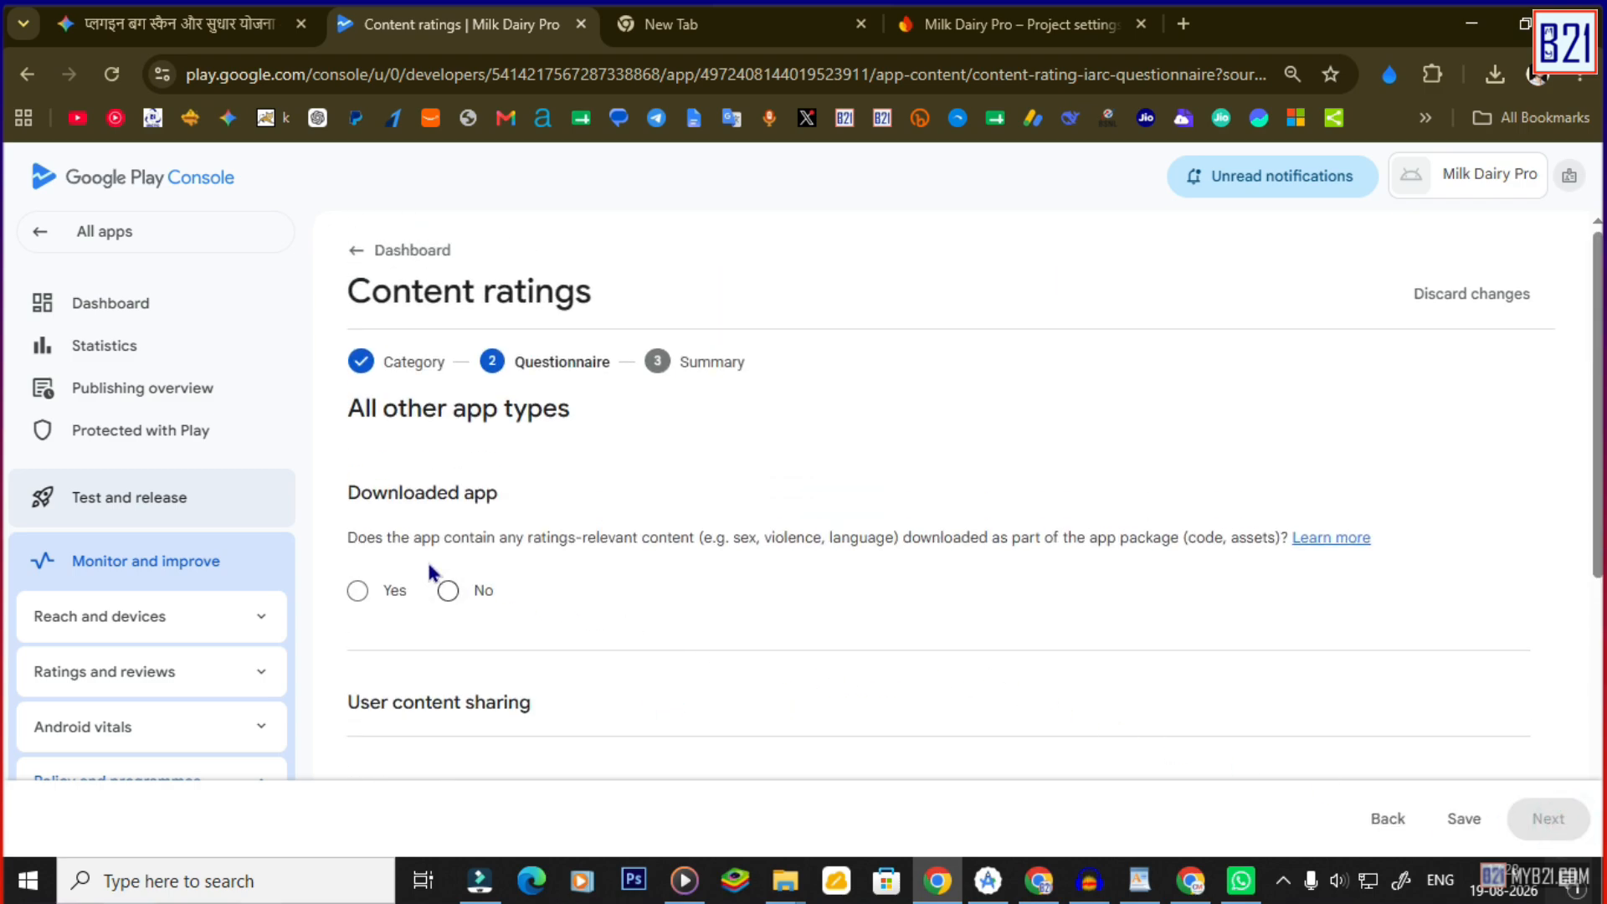
Translate the questionnaire into Hindi and answer No to the downloaded-content question.
drag(401, 542, 637, 540)
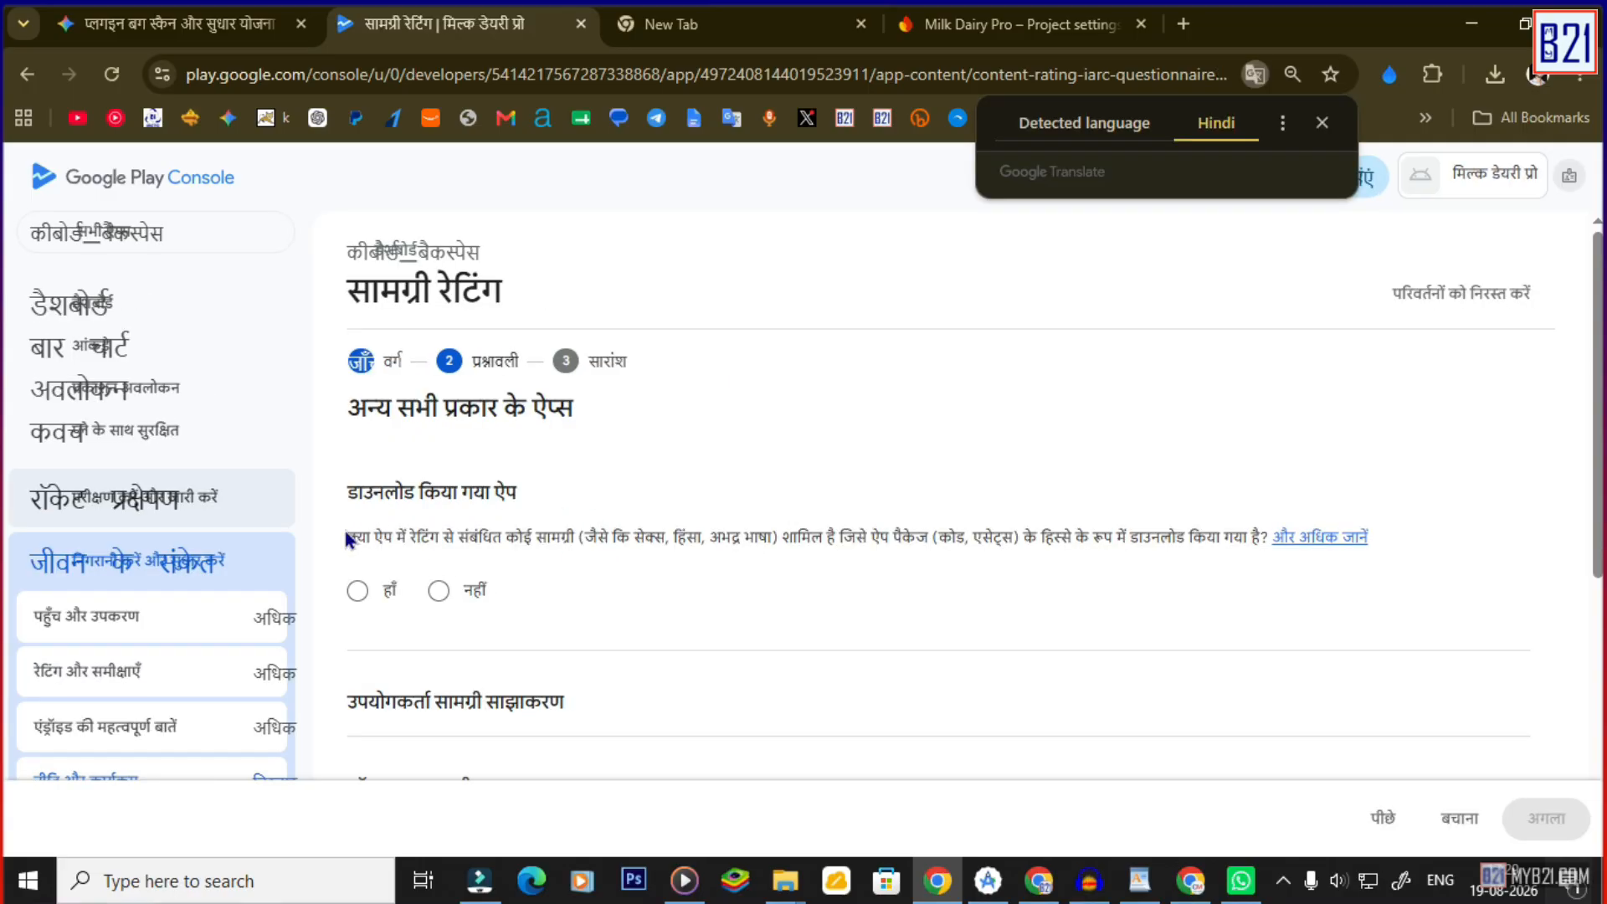
click(349, 540)
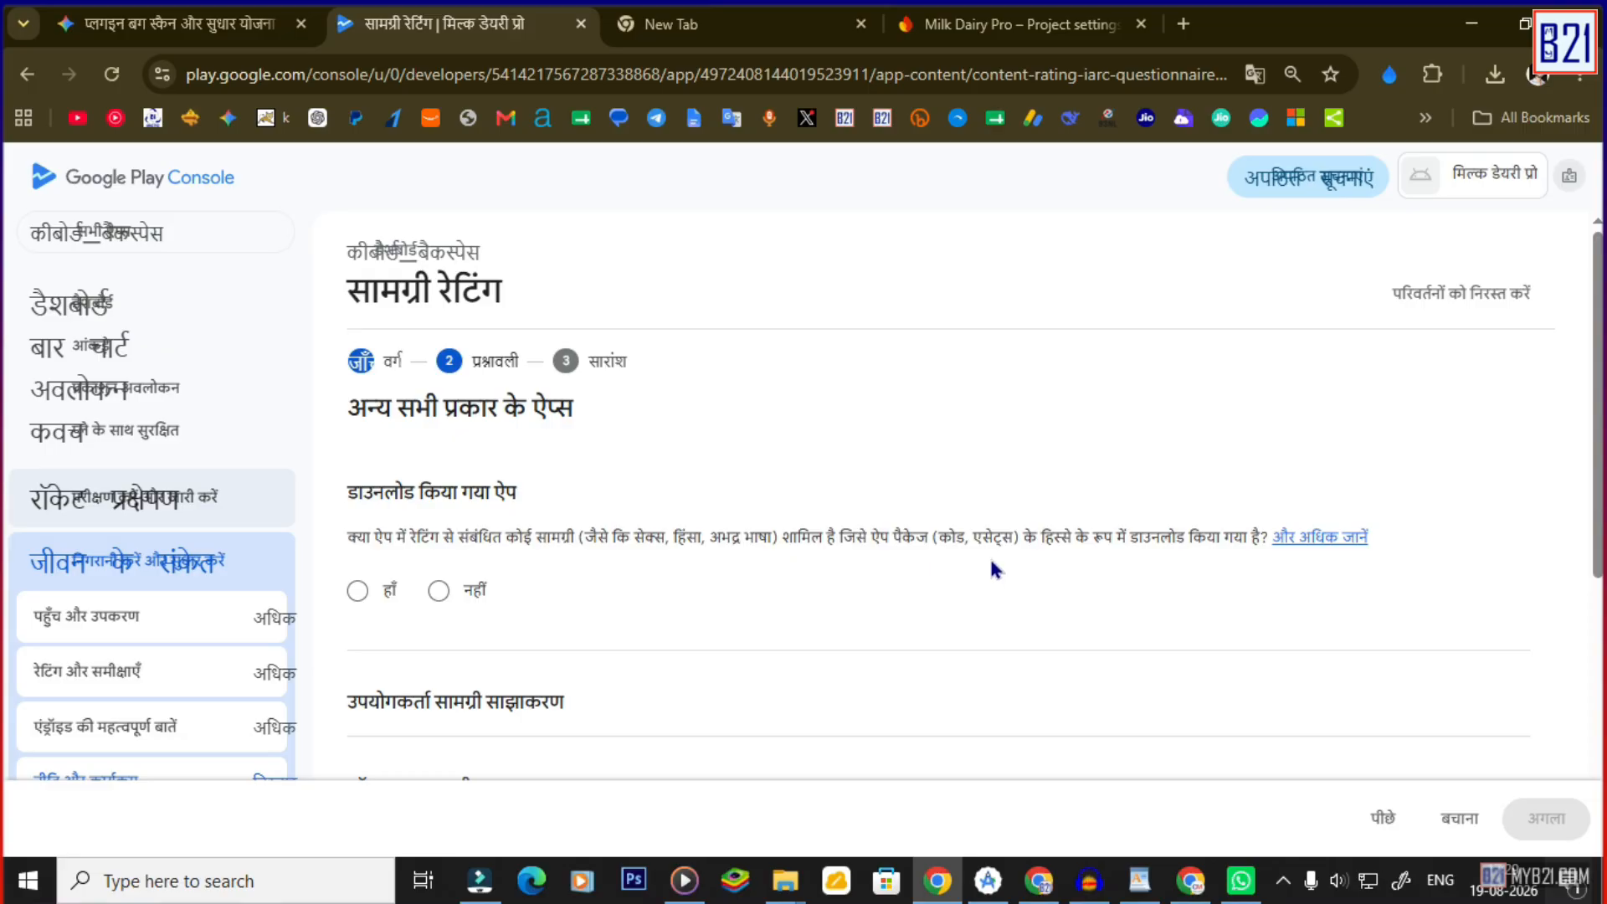
click(437, 591)
scroll(716, 498, down, 3)
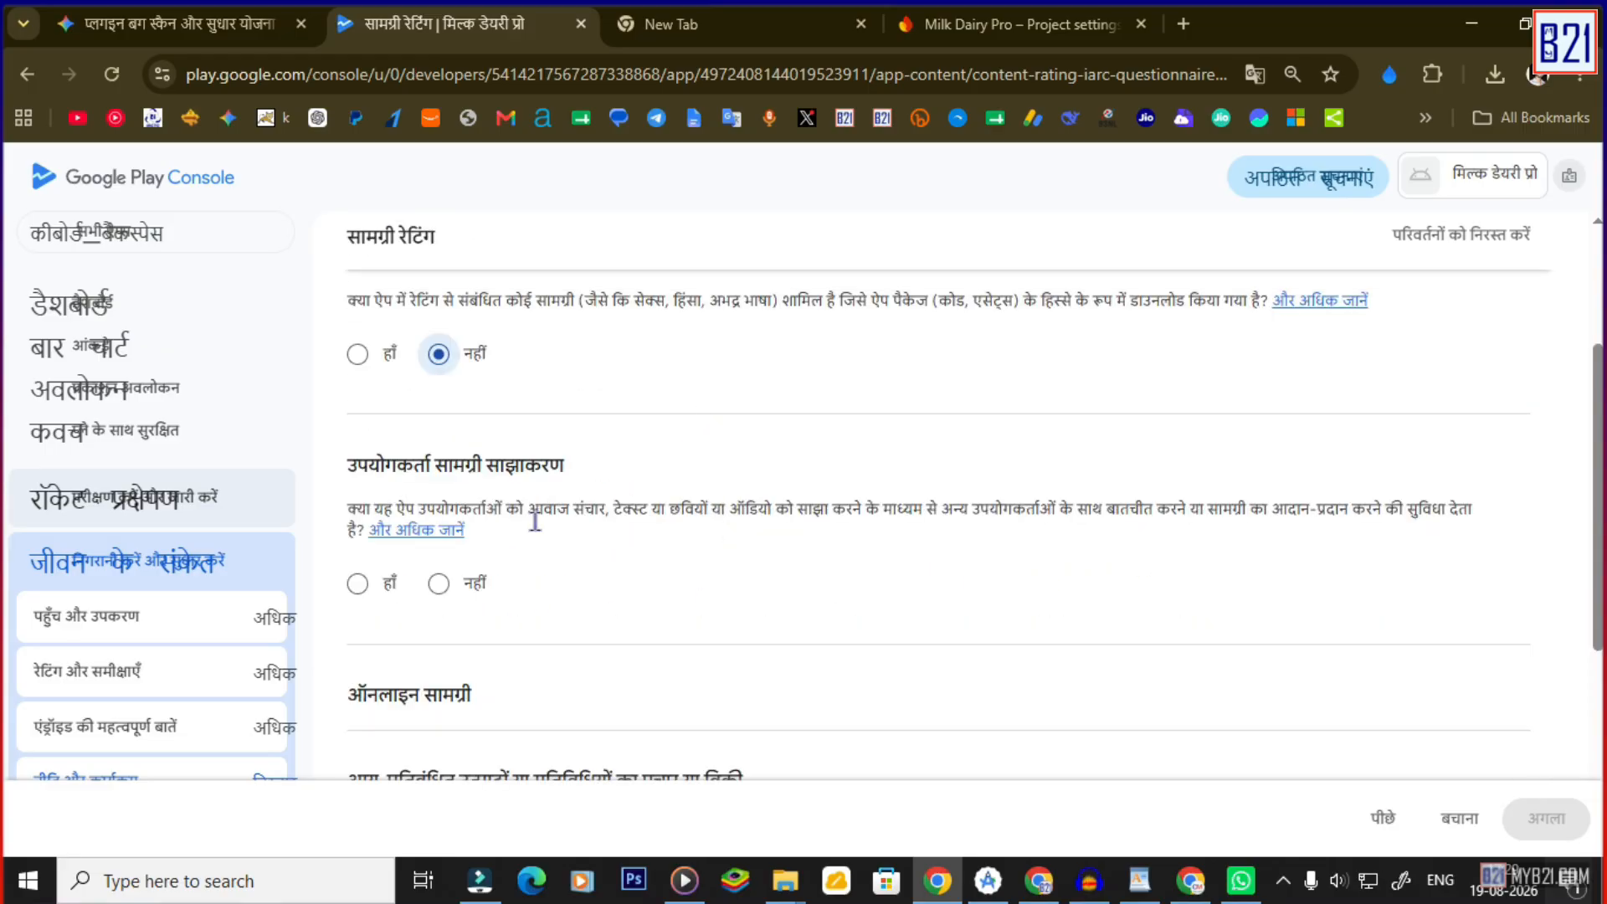
Answer No to the user content sharing and online content questions.
drag(368, 508, 485, 508)
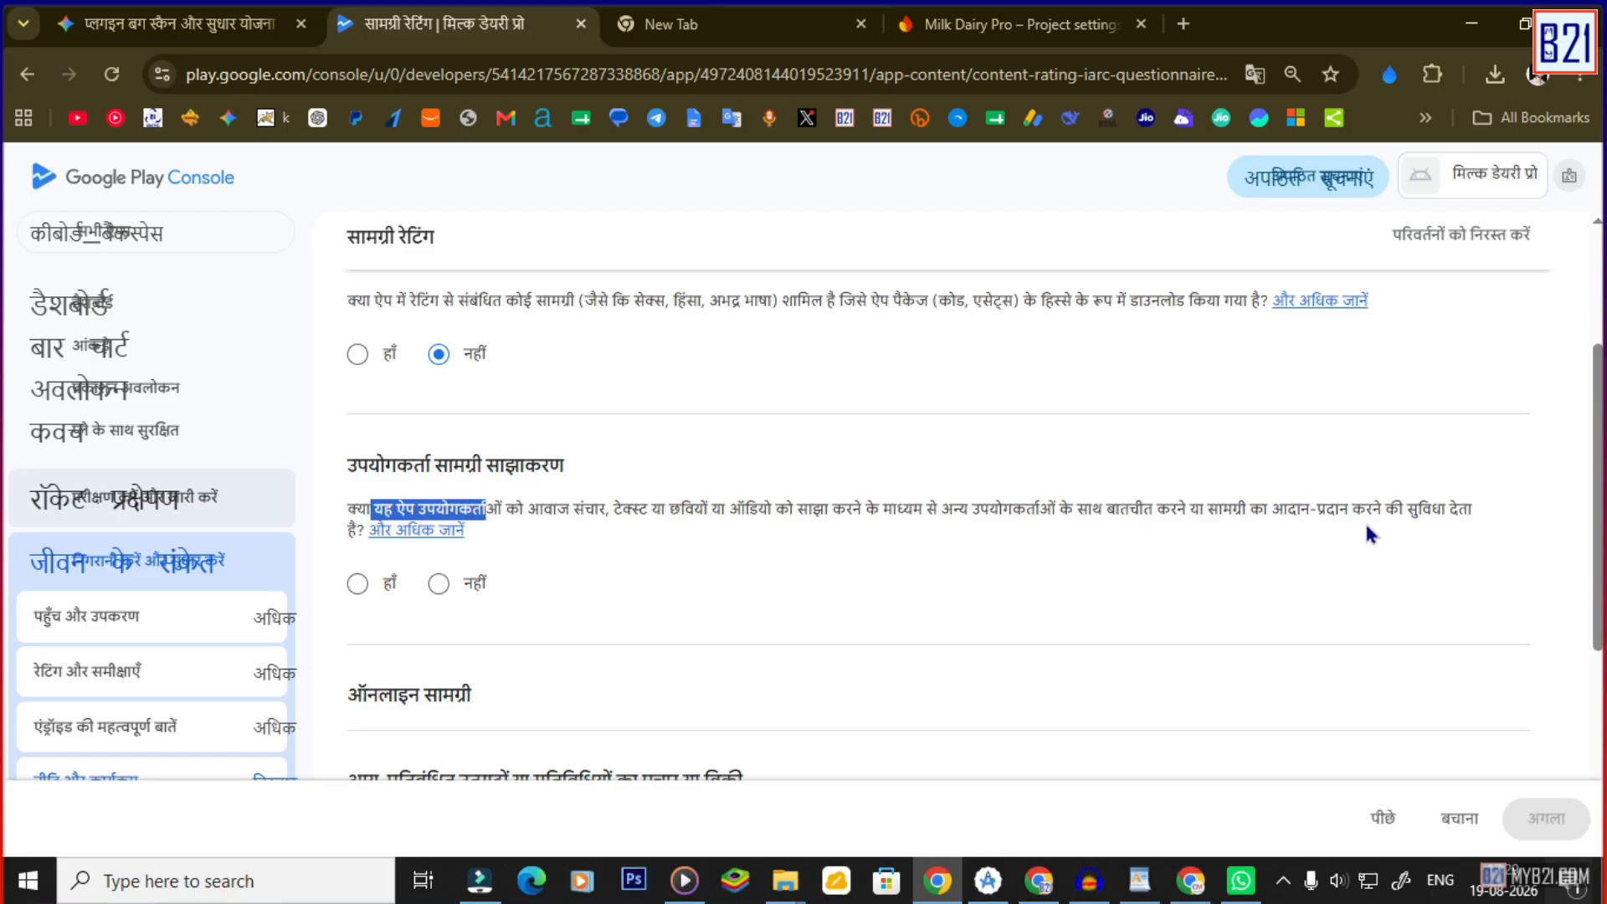
click(440, 584)
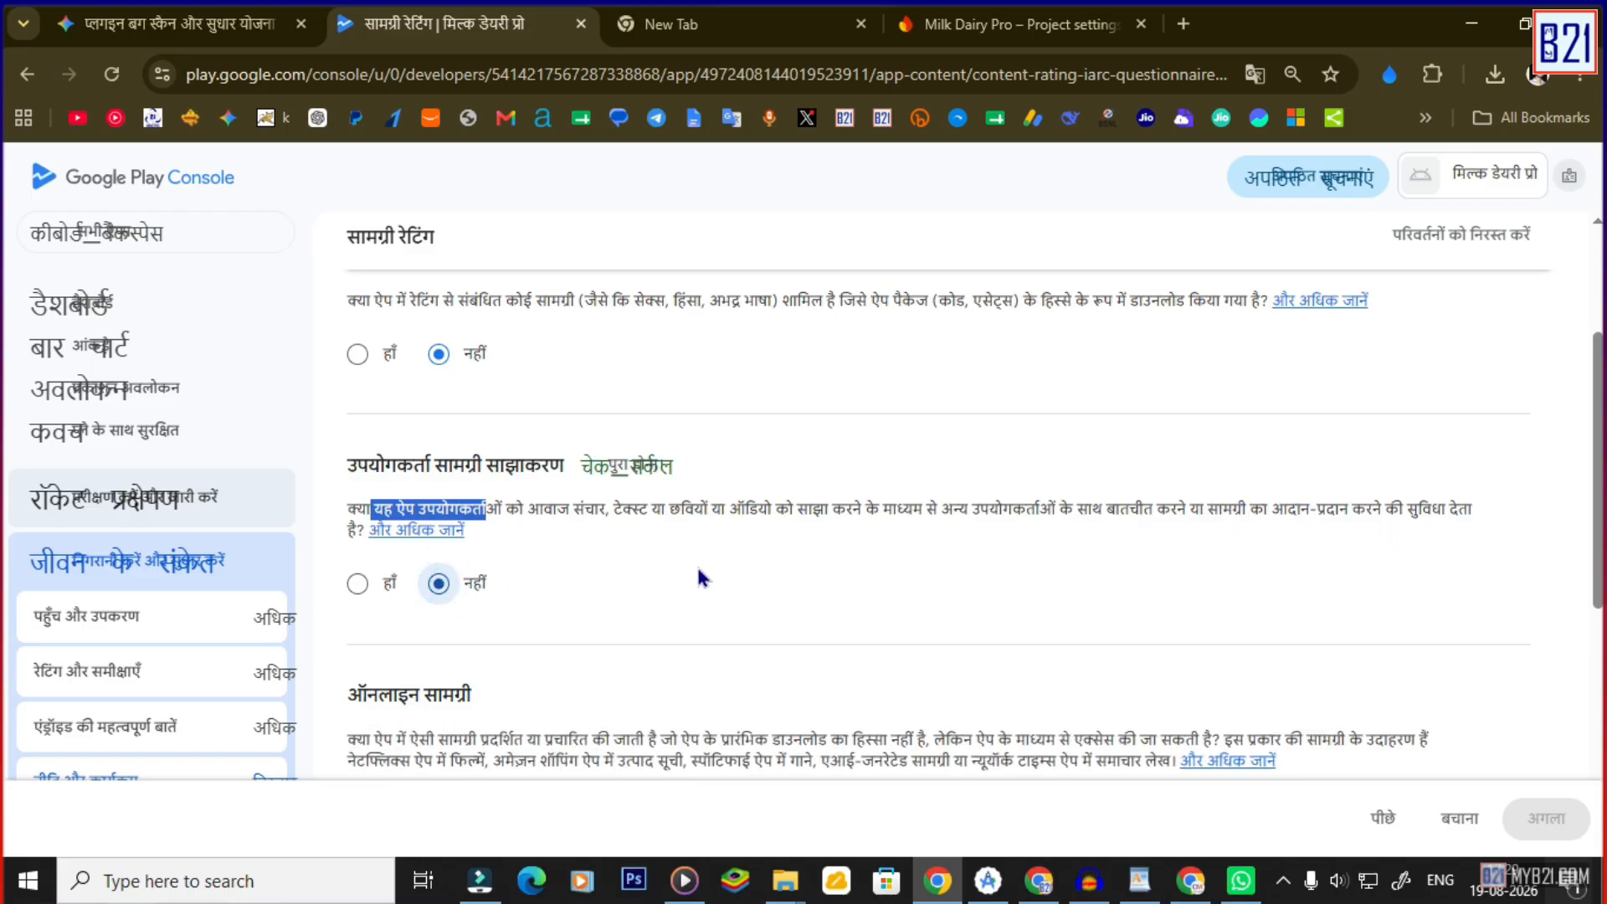
scroll(699, 577, down, 2)
scroll(717, 455, down, 2)
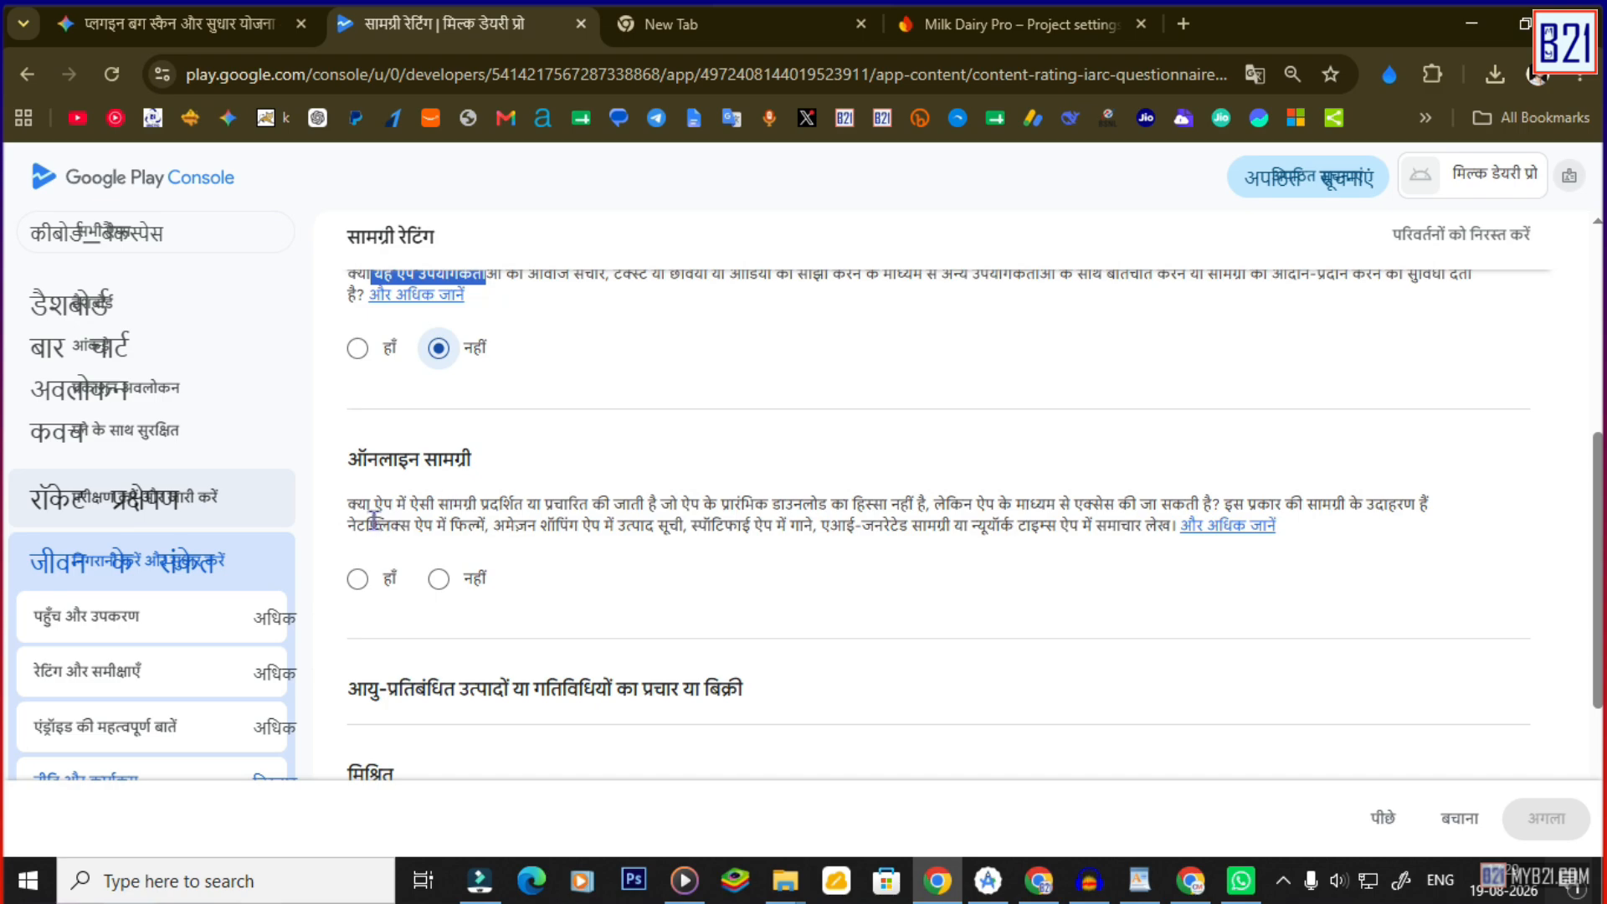
drag(371, 505, 505, 508)
drag(597, 498, 609, 502)
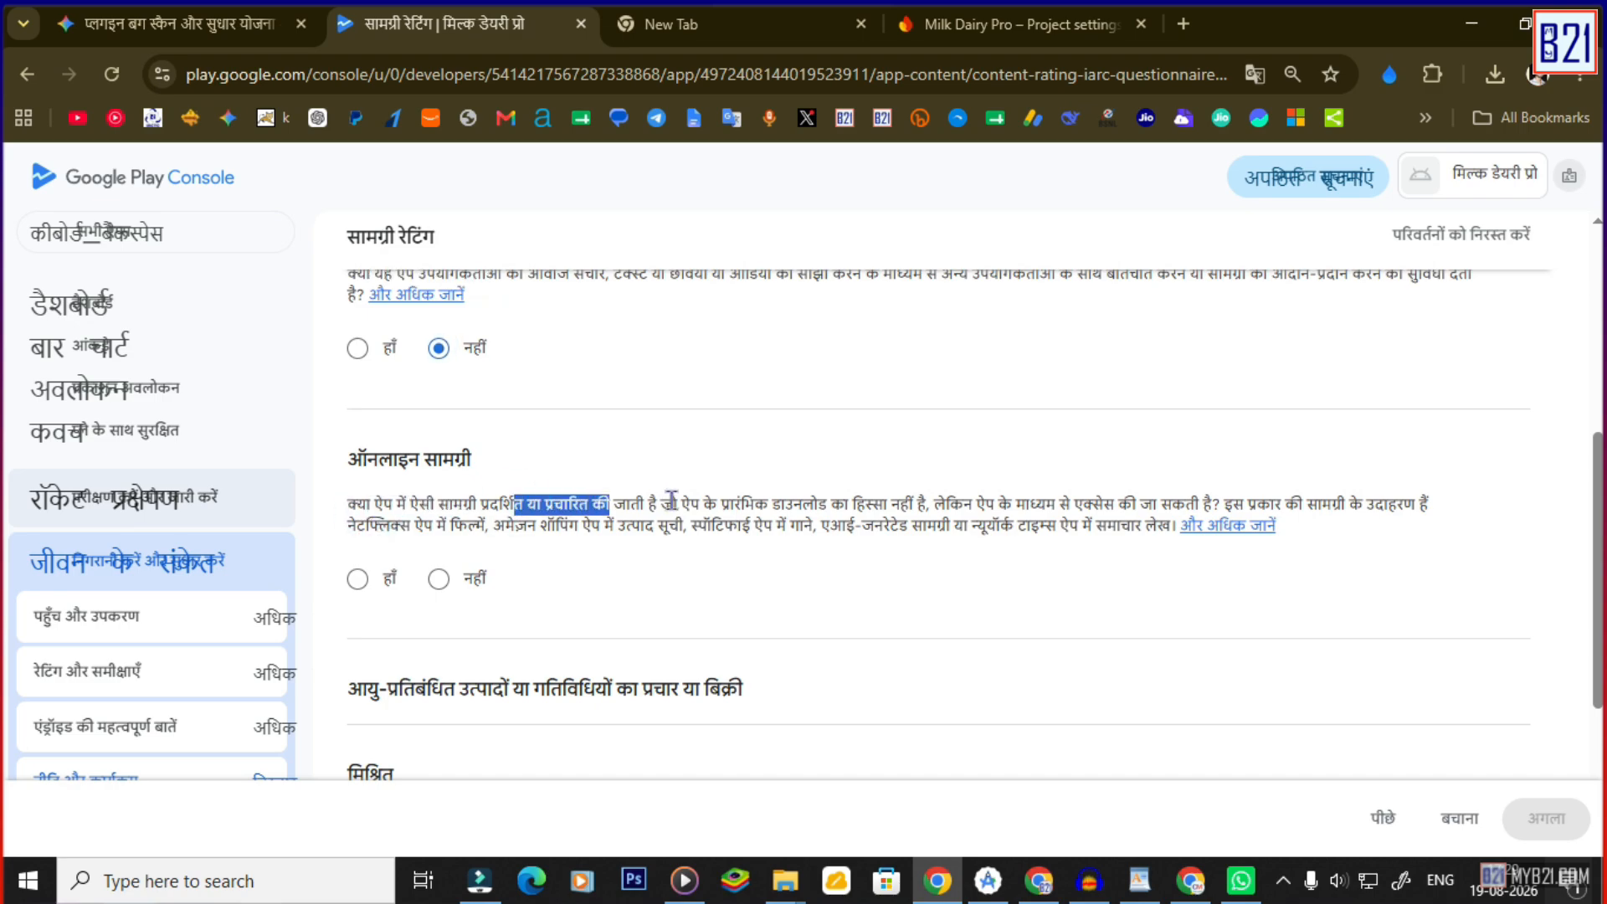
drag(782, 502, 851, 502)
drag(959, 502, 1198, 502)
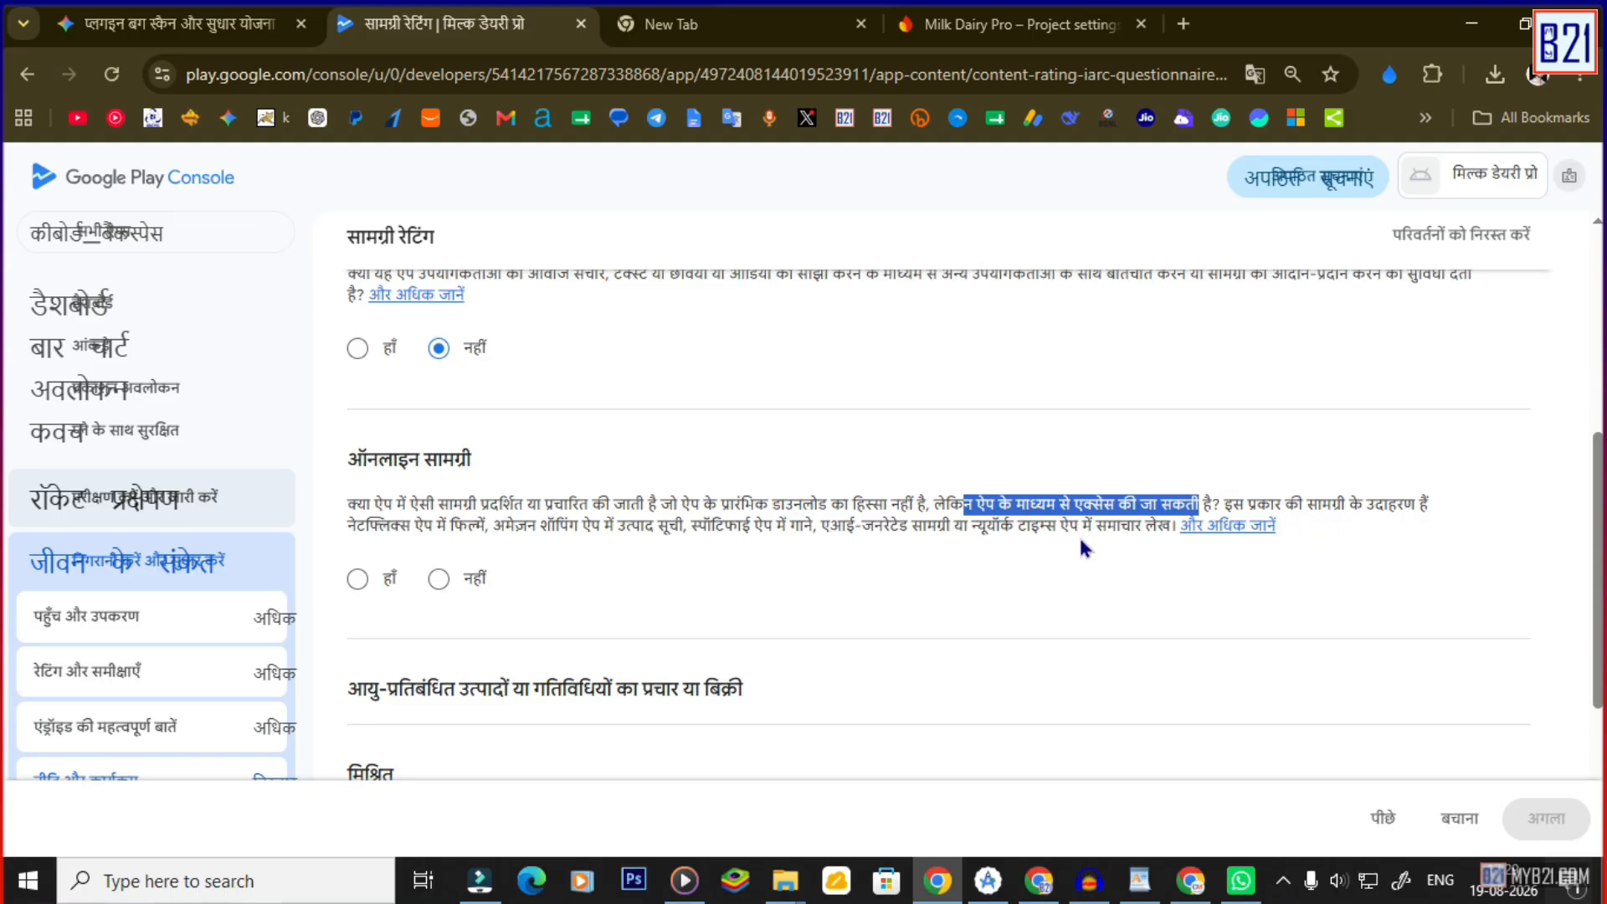
drag(384, 527, 837, 525)
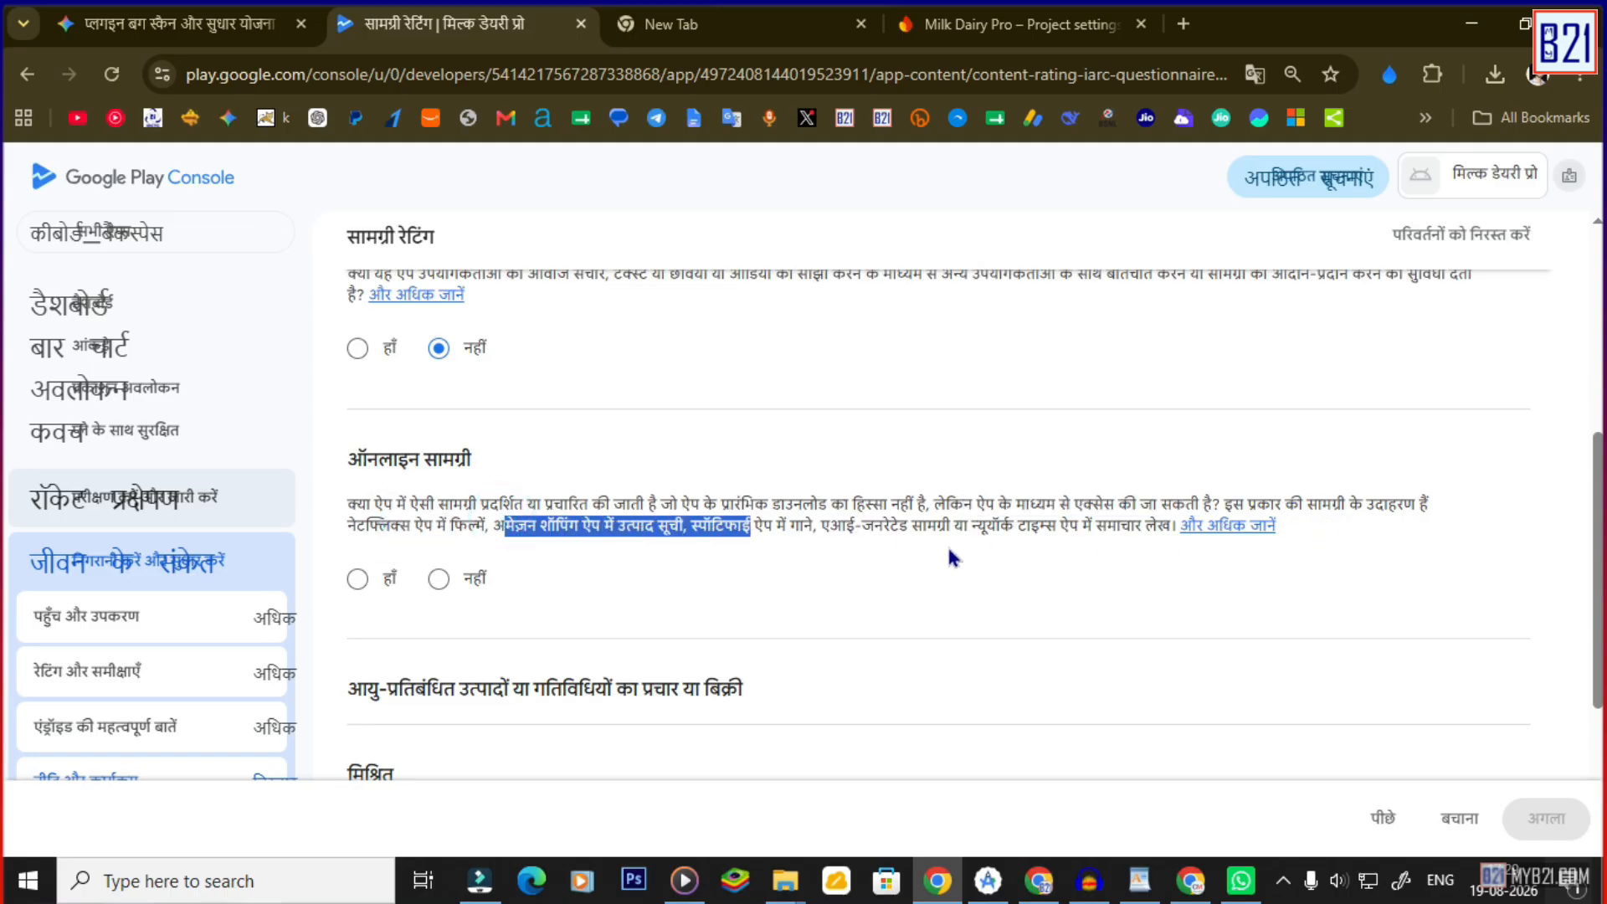
click(441, 580)
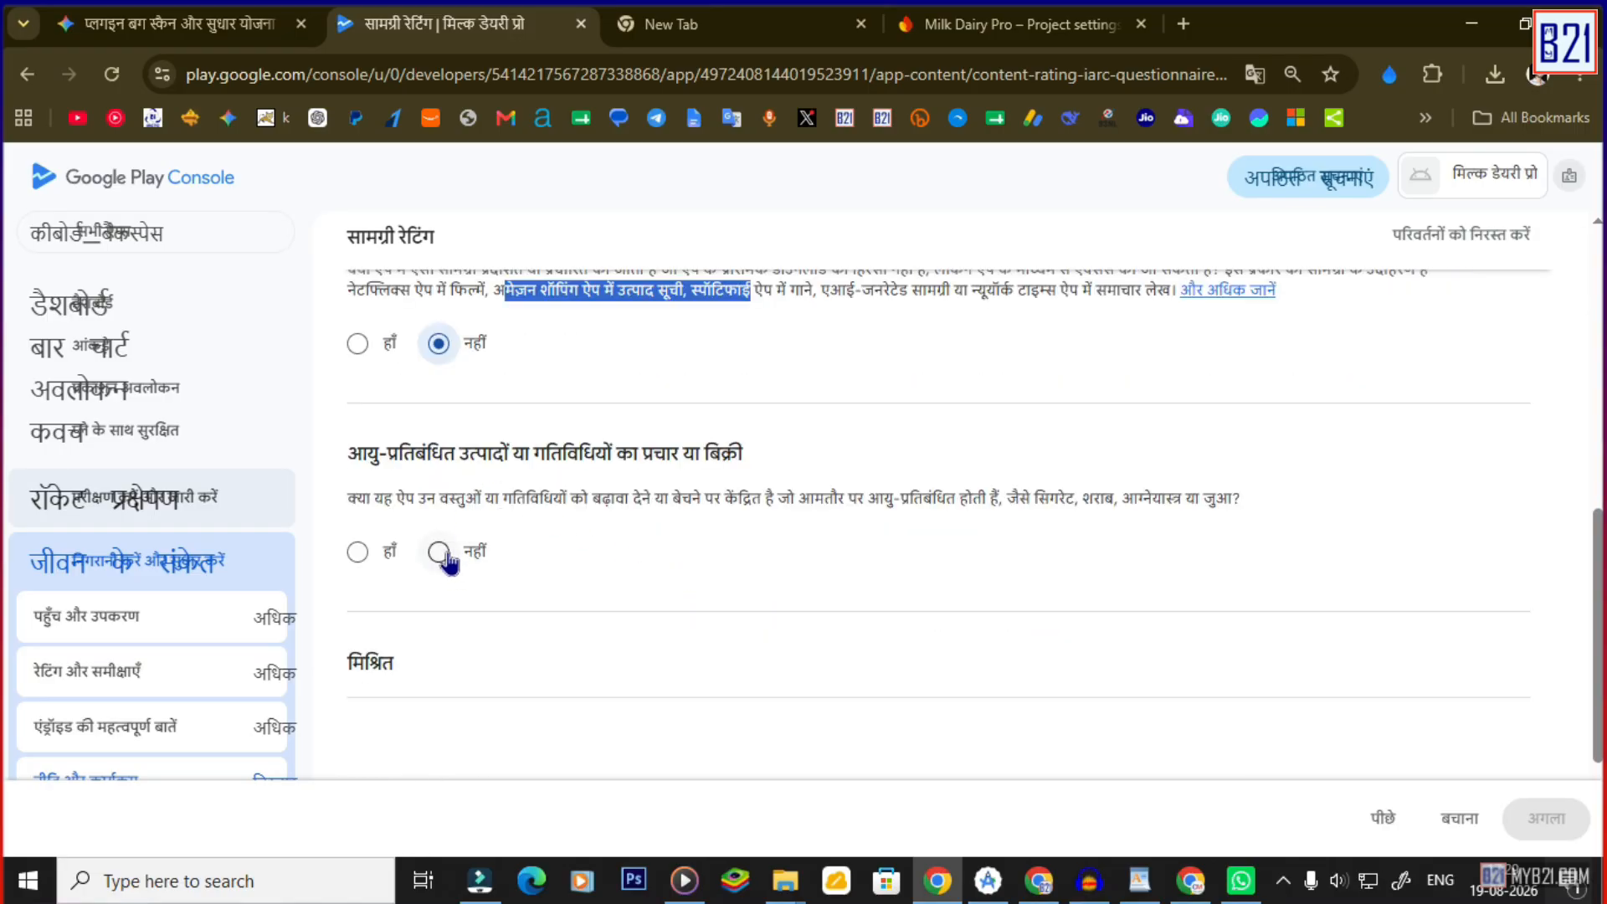
Answer No to the age-restricted products, location-sharing and digital goods purchase questions.
click(438, 552)
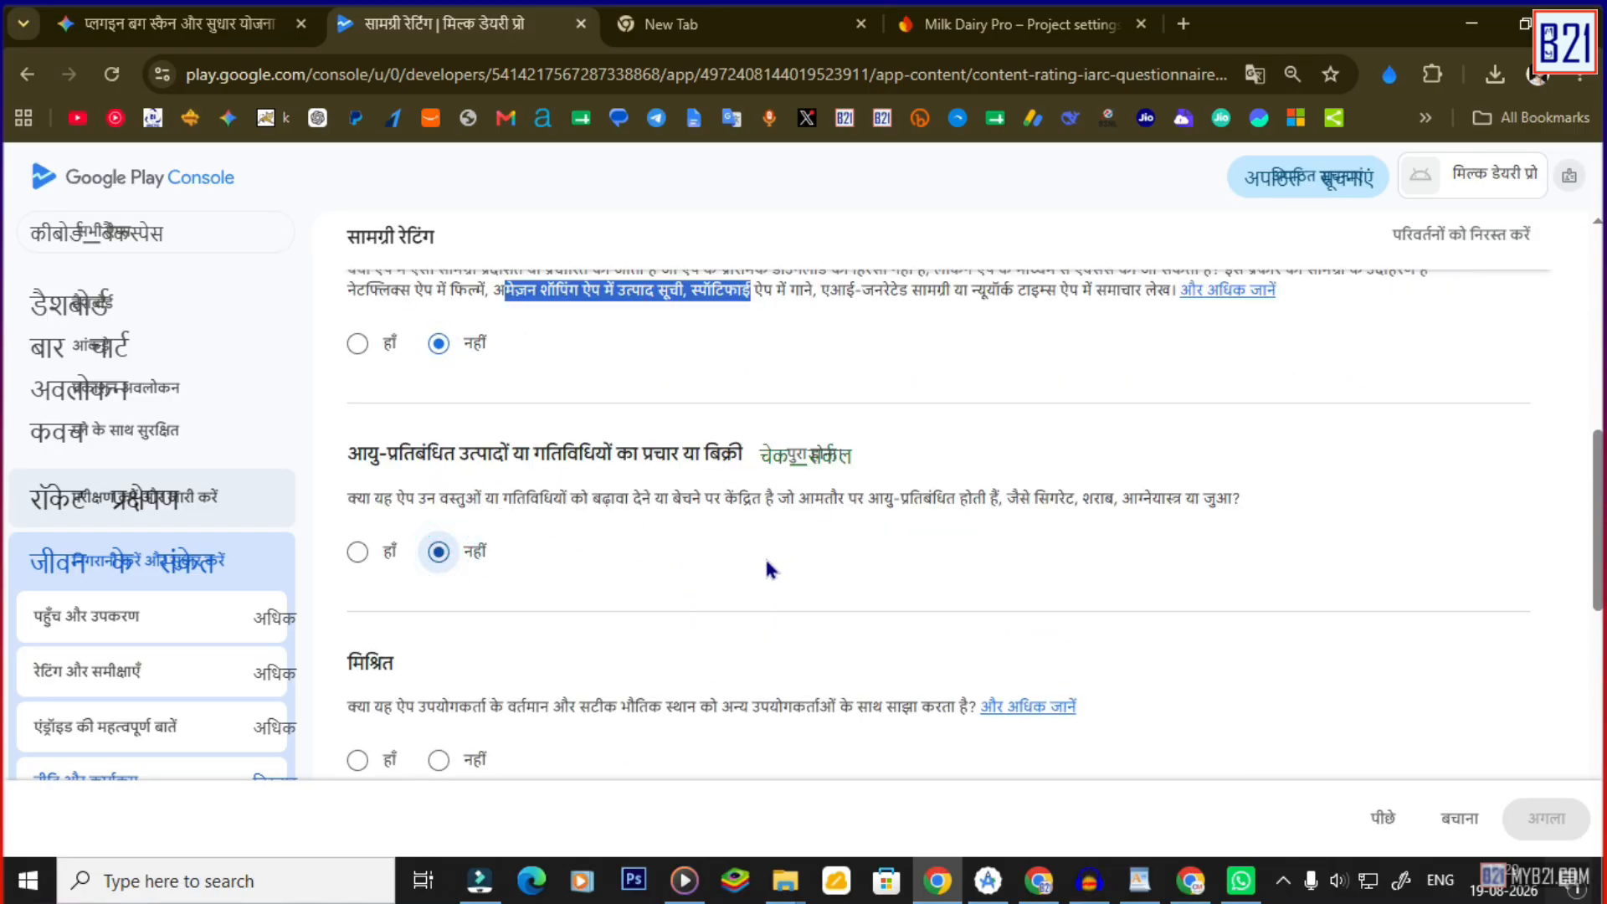
scroll(761, 573, down, 2)
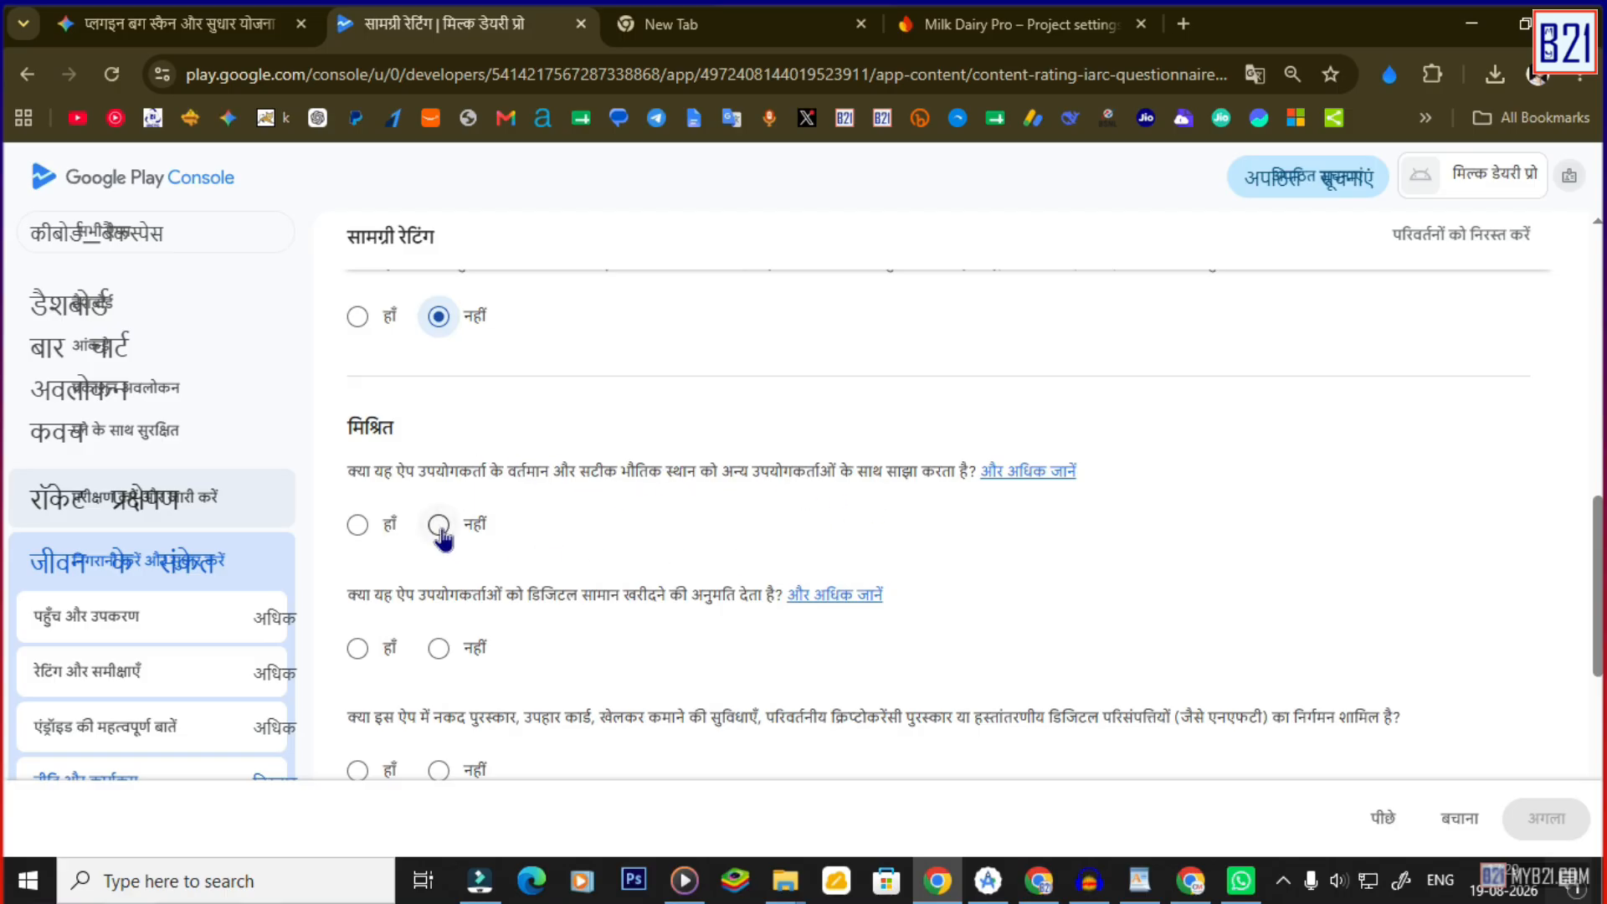
click(439, 525)
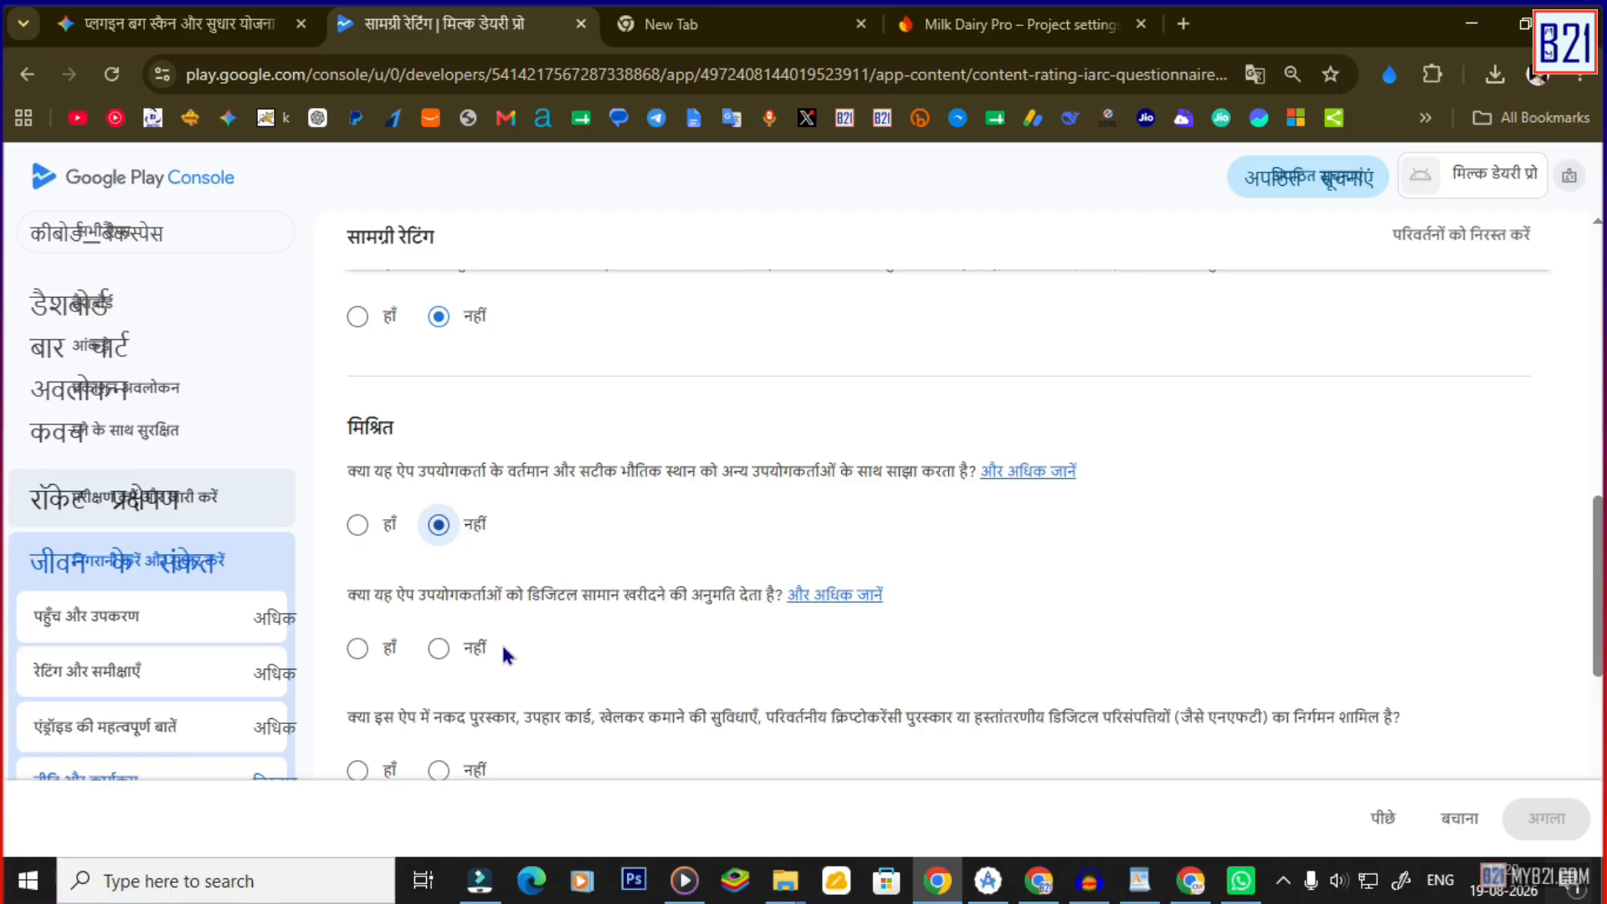
click(439, 649)
scroll(430, 649, down, 1)
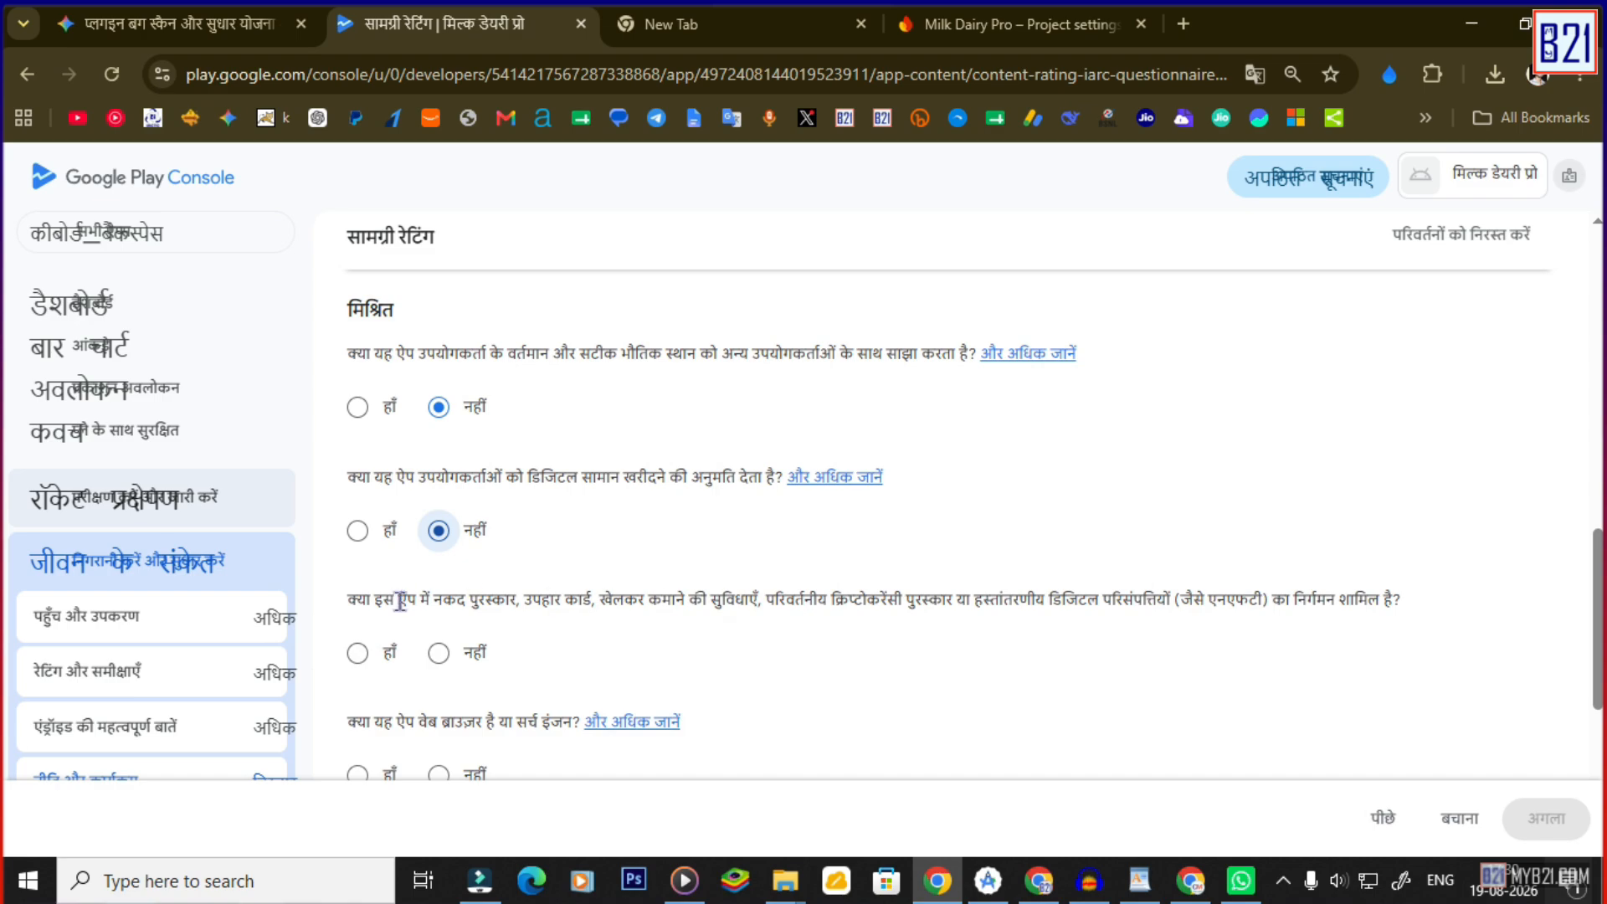
Answer No to the cash rewards, web browser and news or educational questions, then save.
click(437, 652)
scroll(715, 589, down, 1)
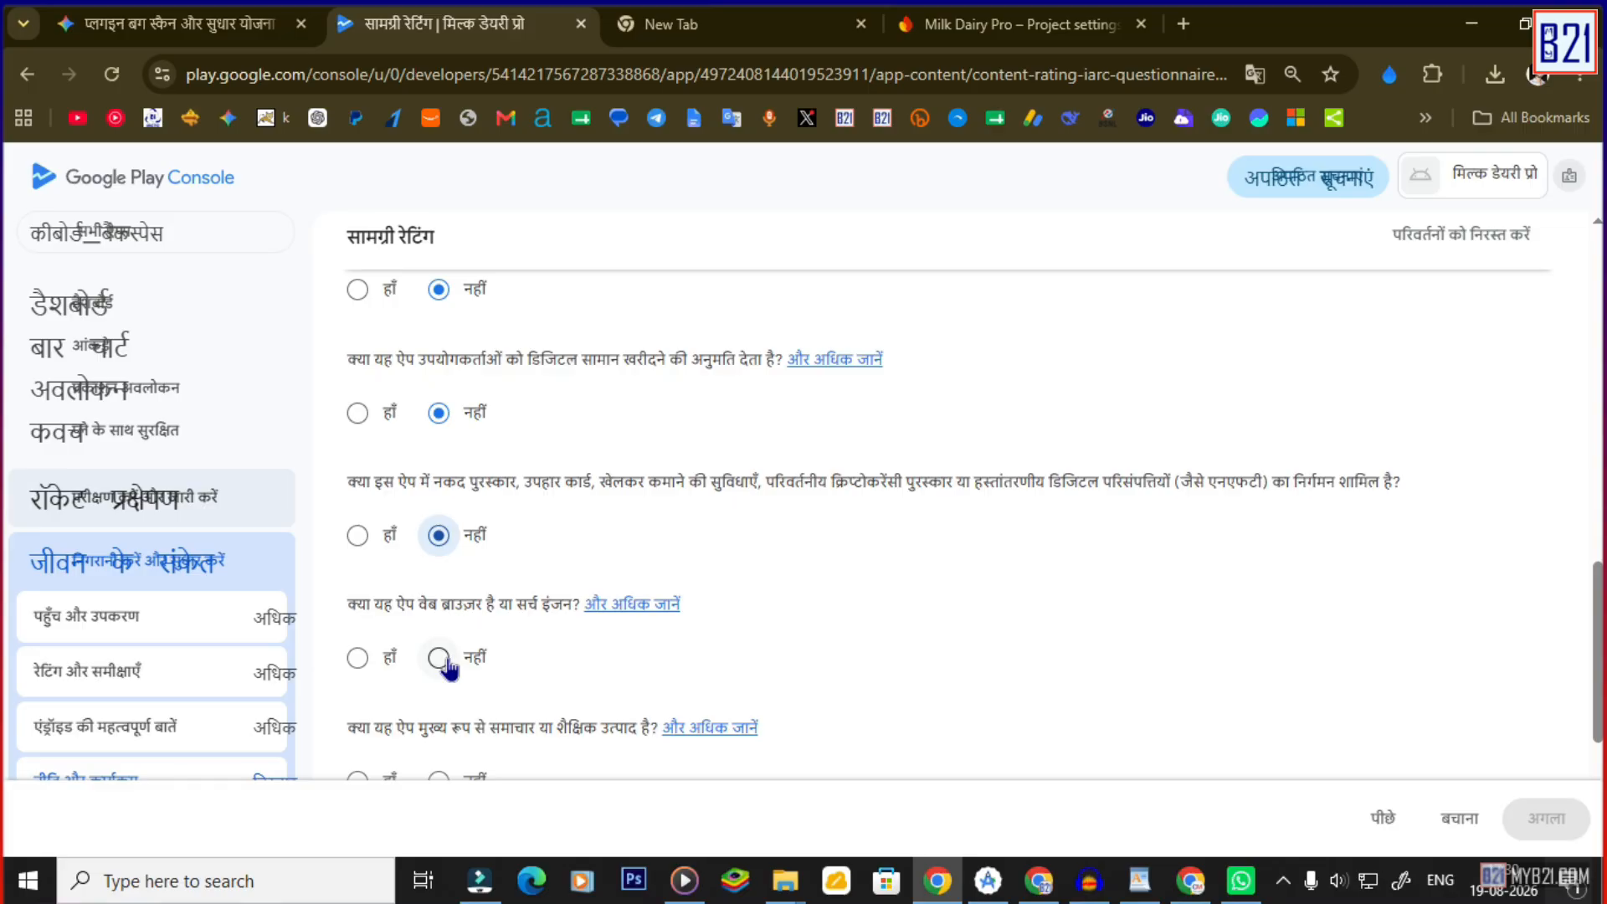
scroll(539, 657, down, 2)
click(440, 421)
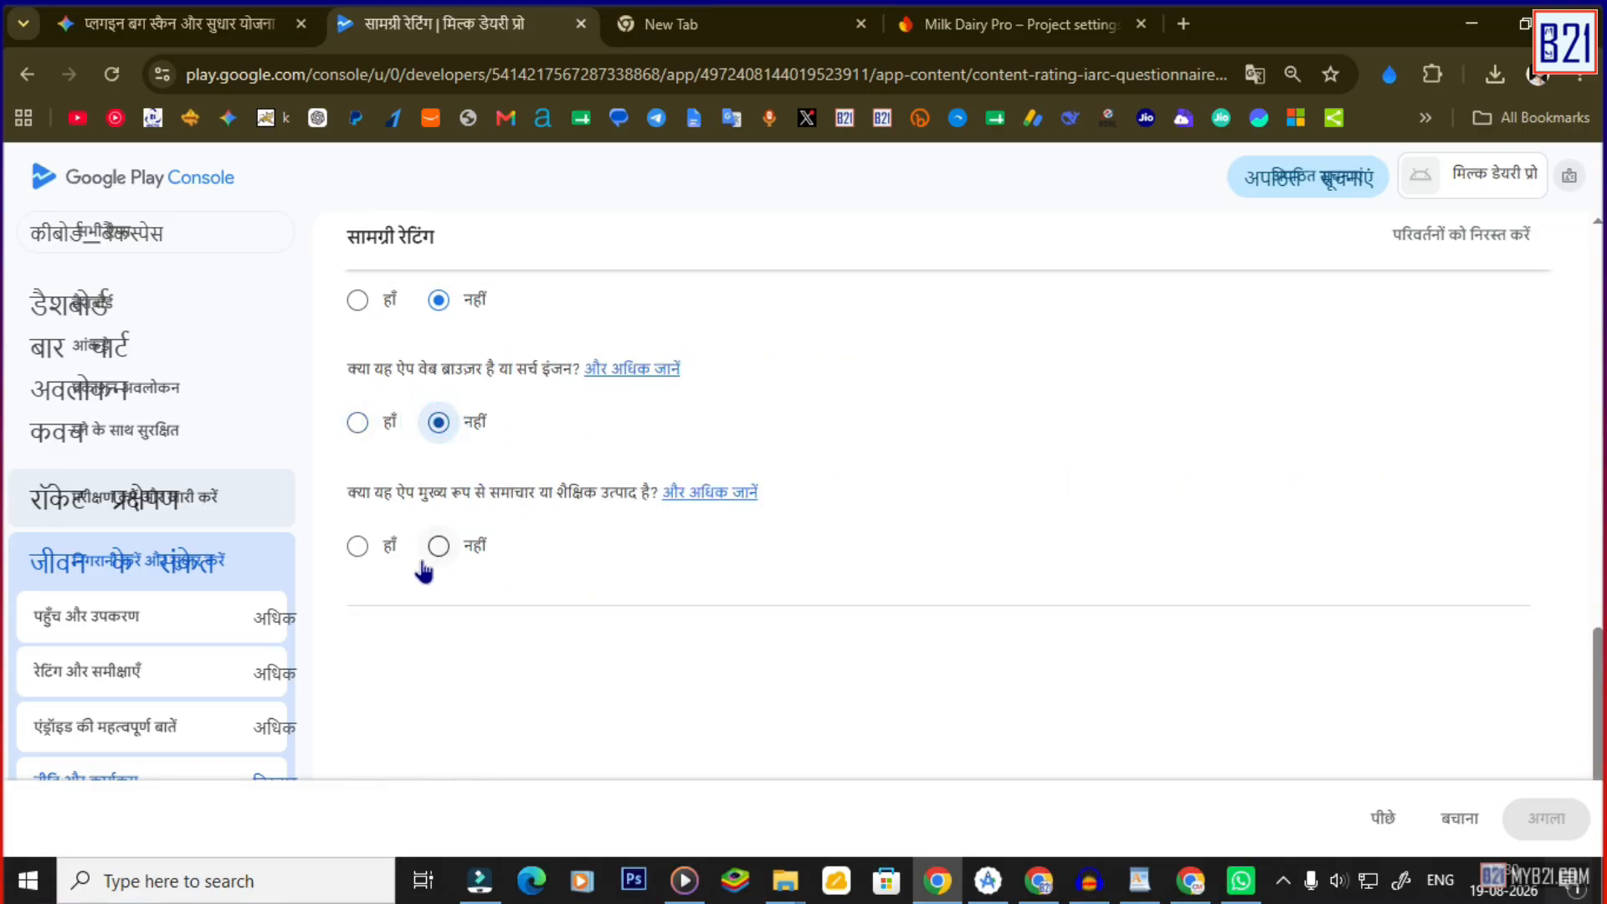
click(438, 546)
scroll(962, 602, down, 1)
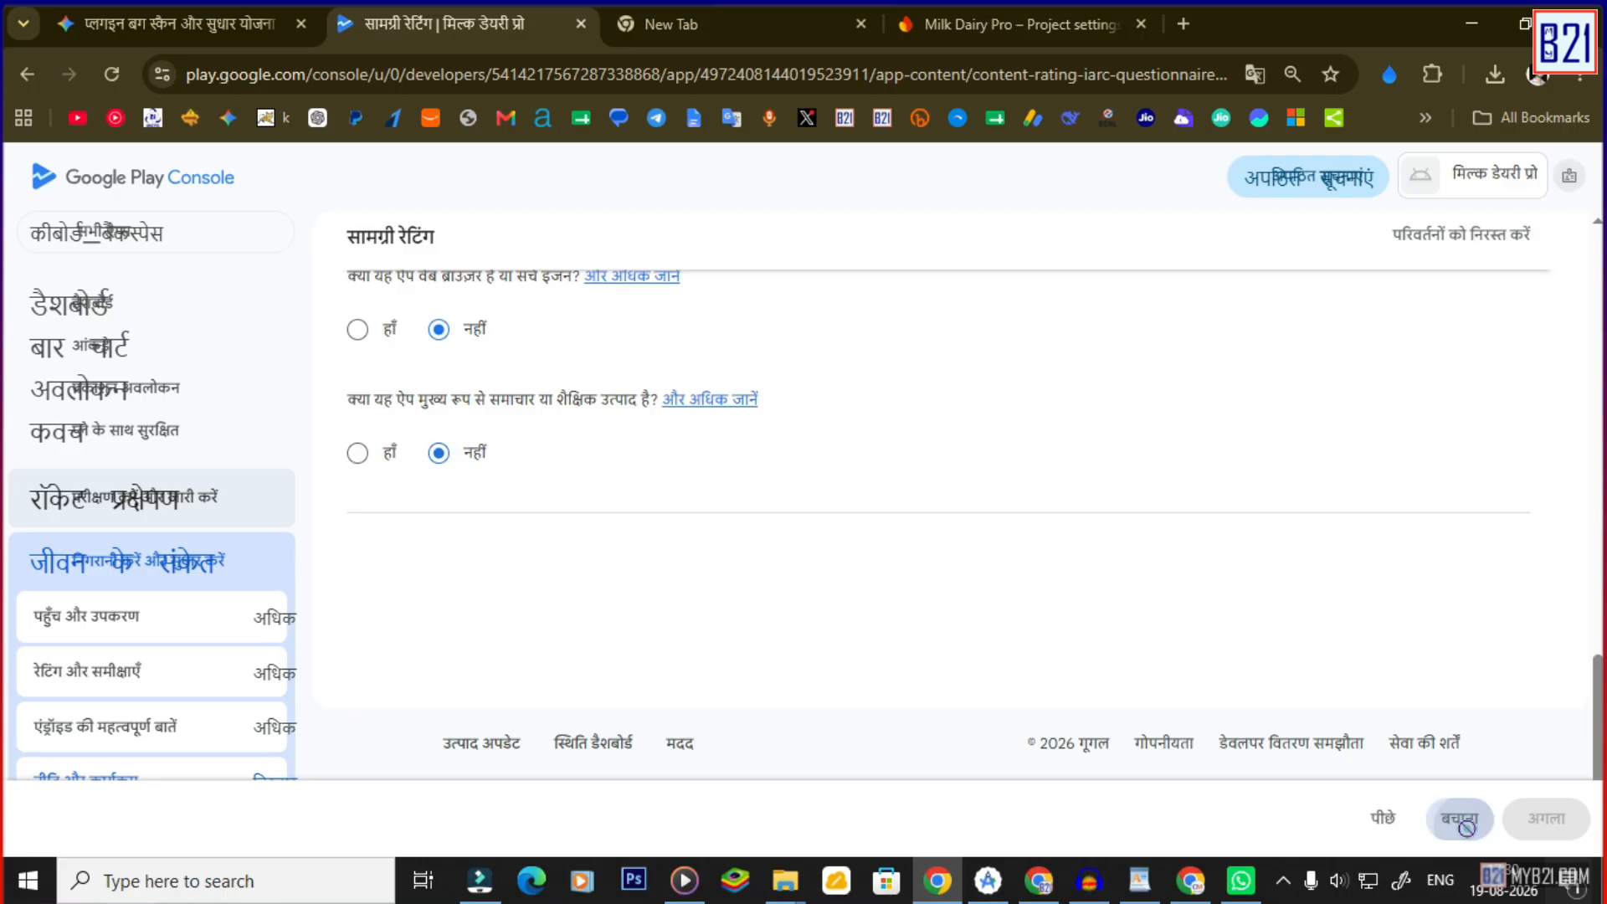
click(1459, 818)
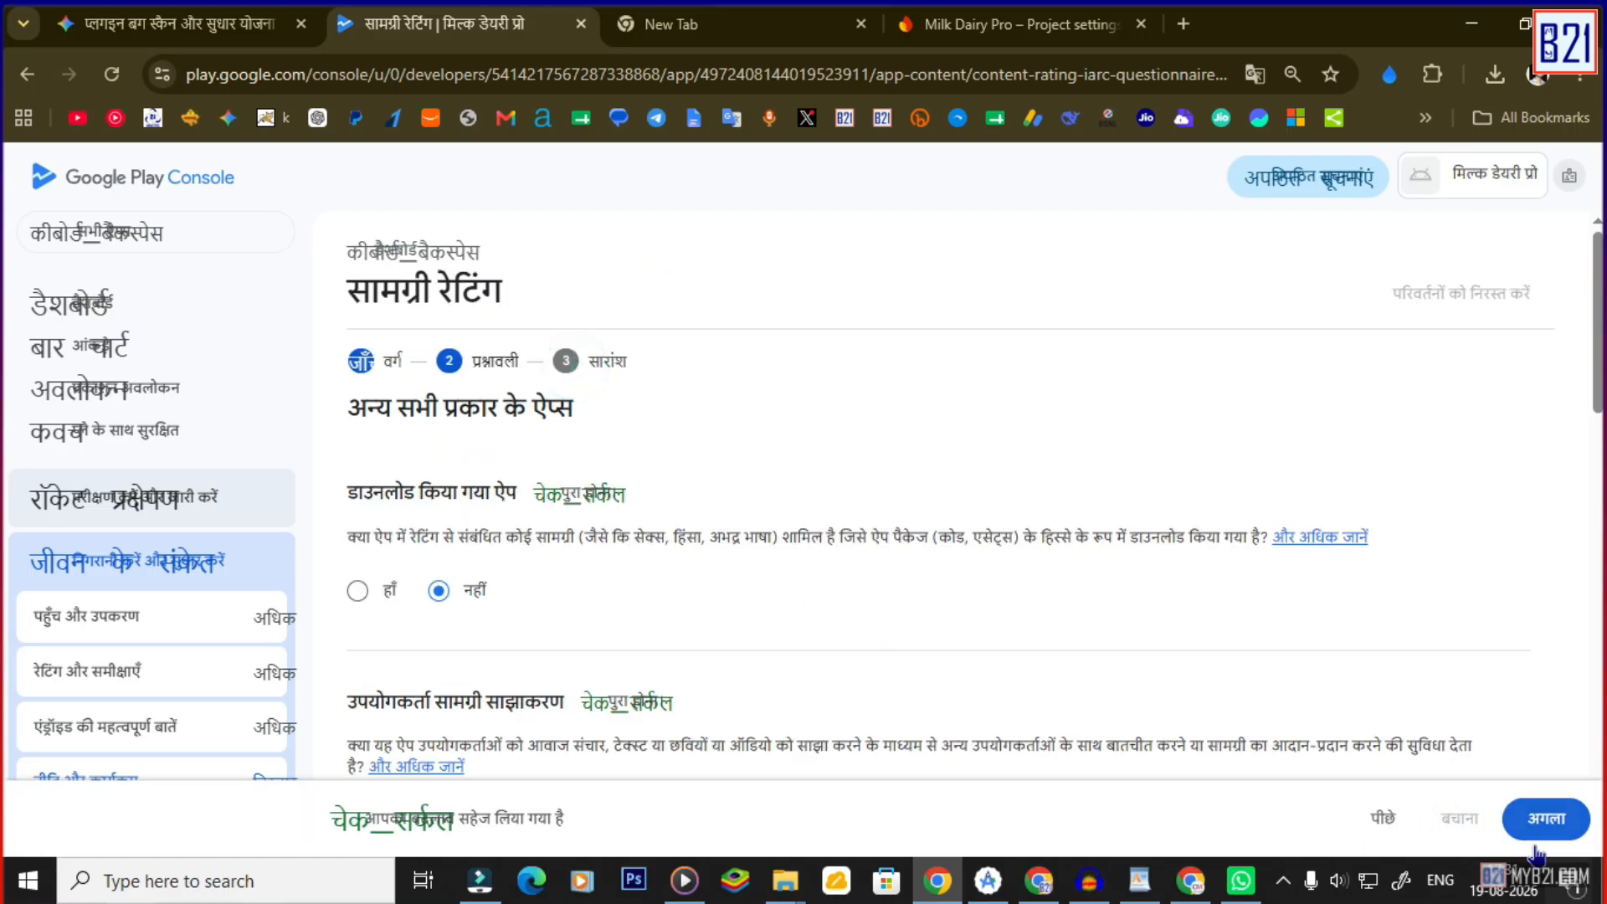
Review the ratings summary (ESRB Everyone, PEGI 3), save it, and go to the Publishing overview.
click(1549, 820)
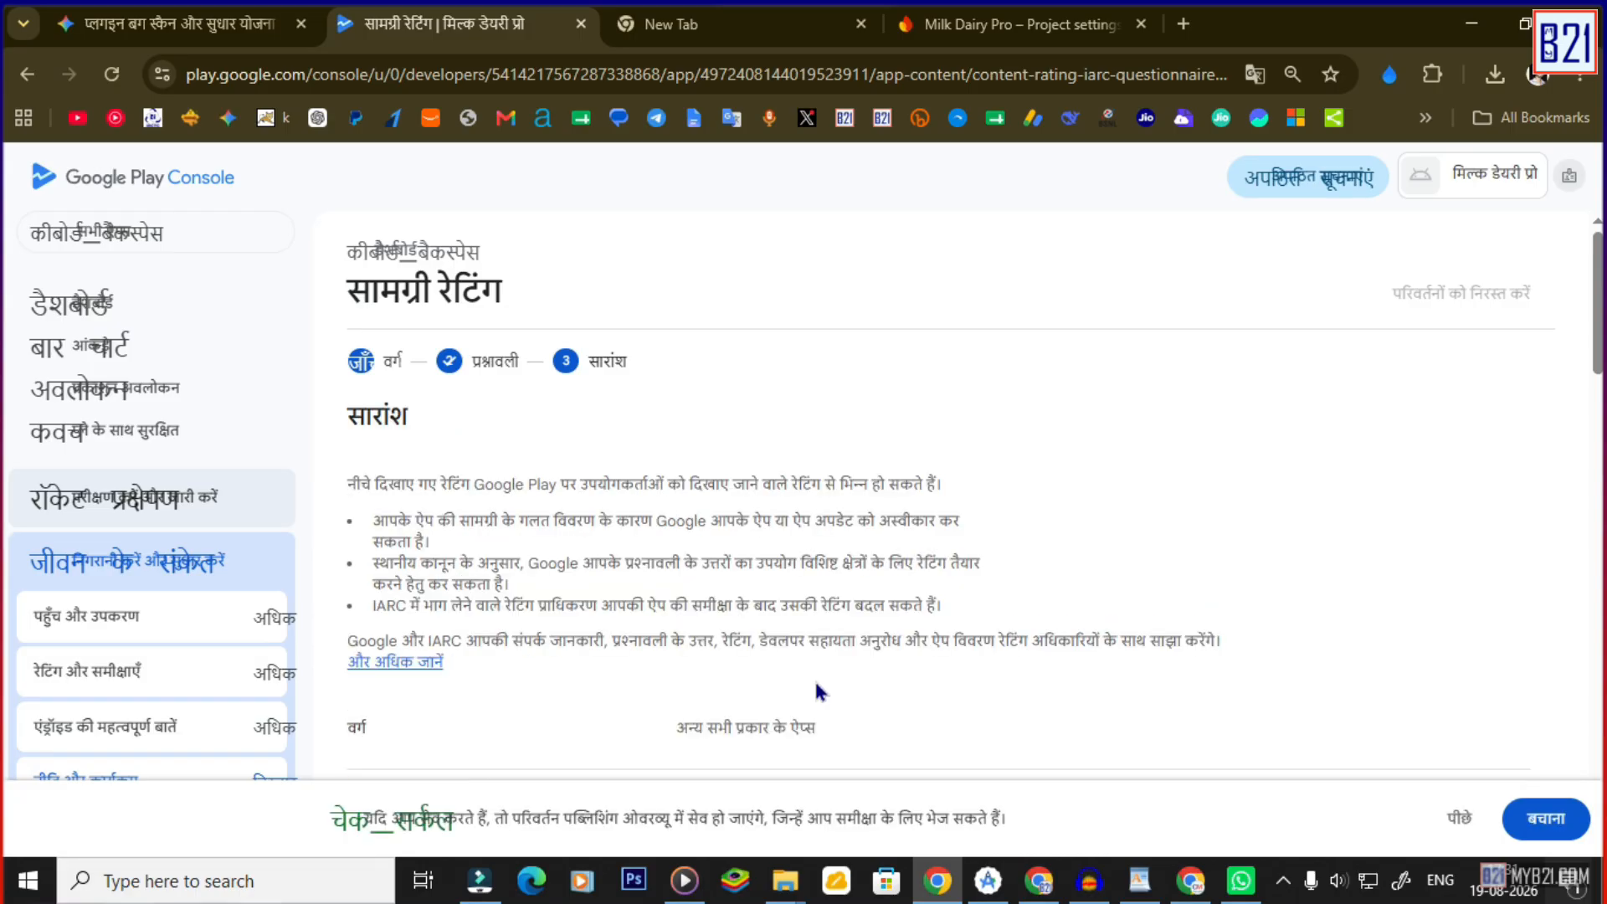
scroll(580, 566, down, 5)
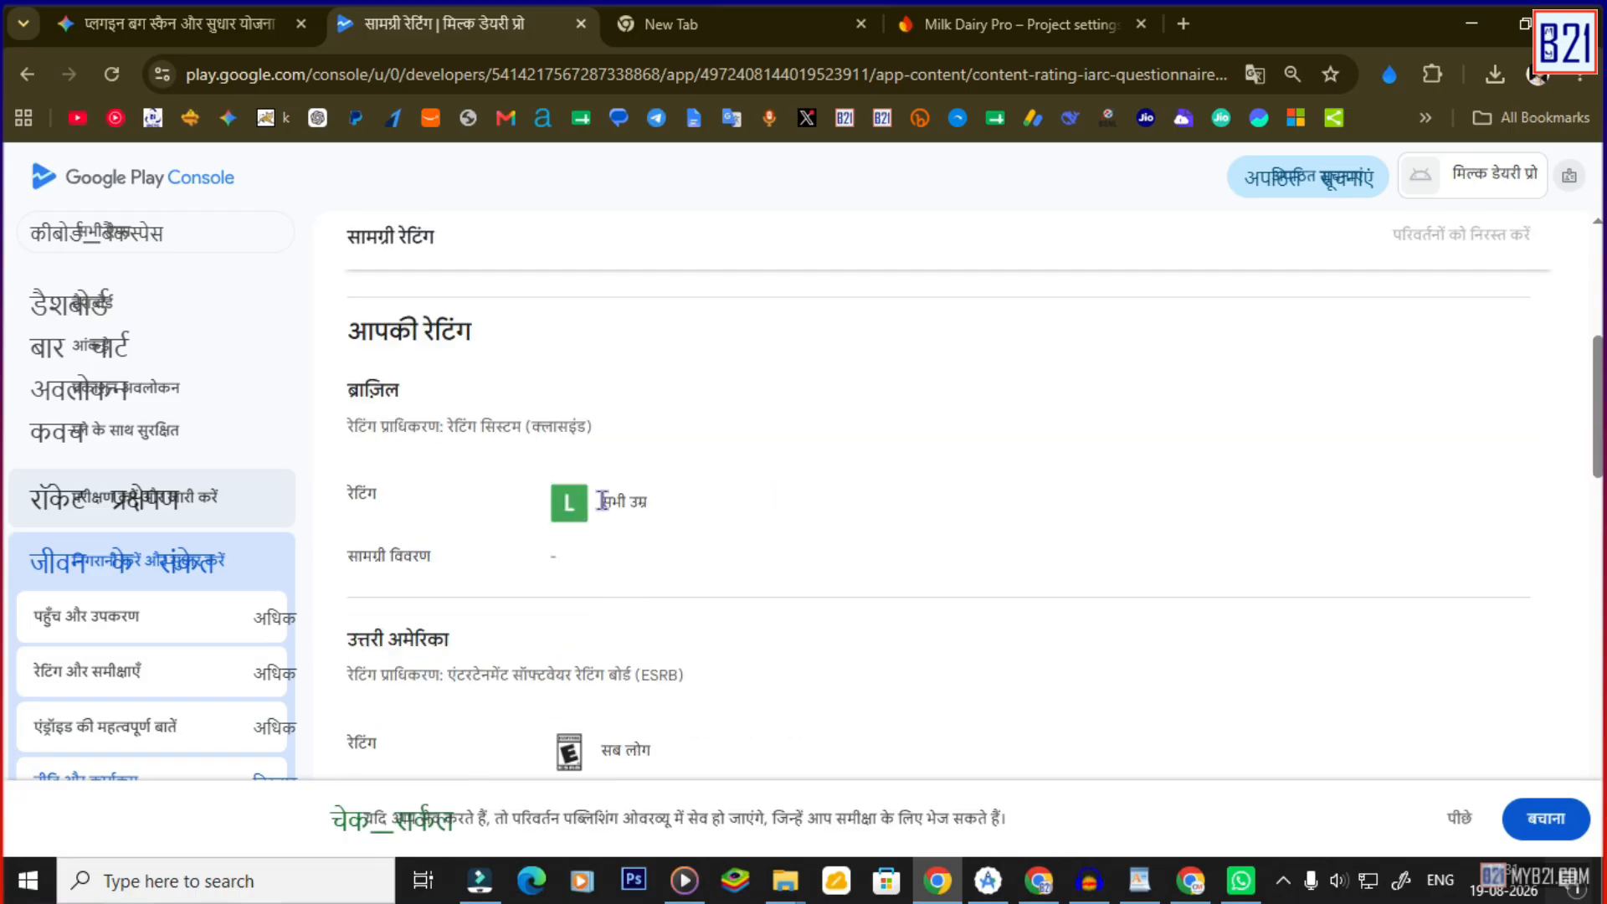
scroll(602, 501, down, 1)
scroll(574, 569, down, 1)
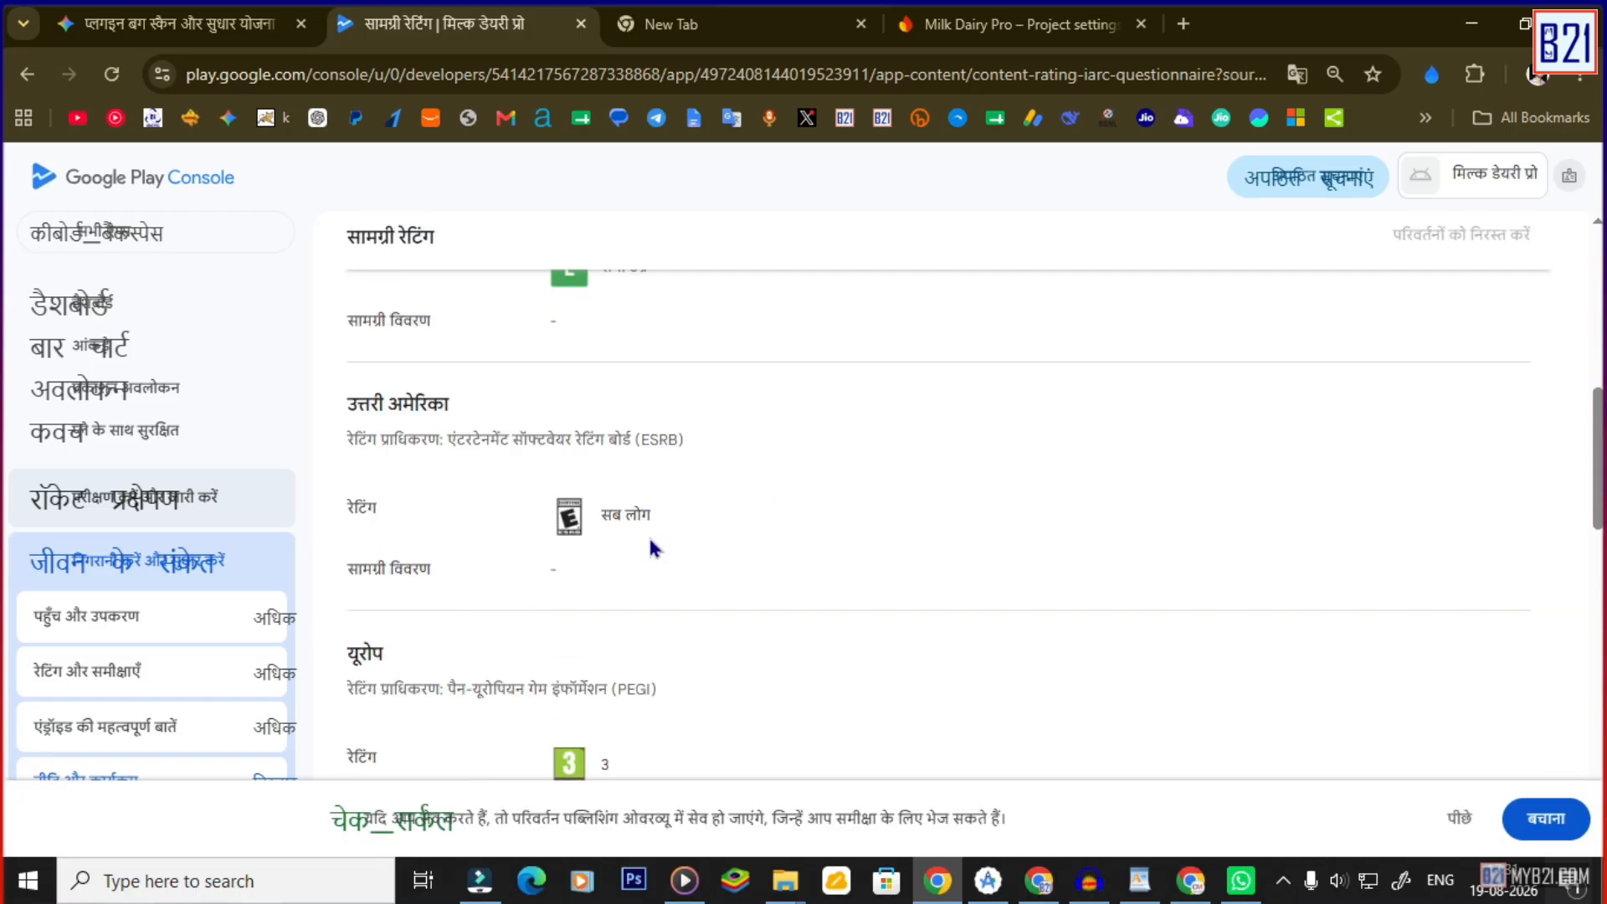
scroll(653, 548, down, 2)
scroll(577, 574, down, 1)
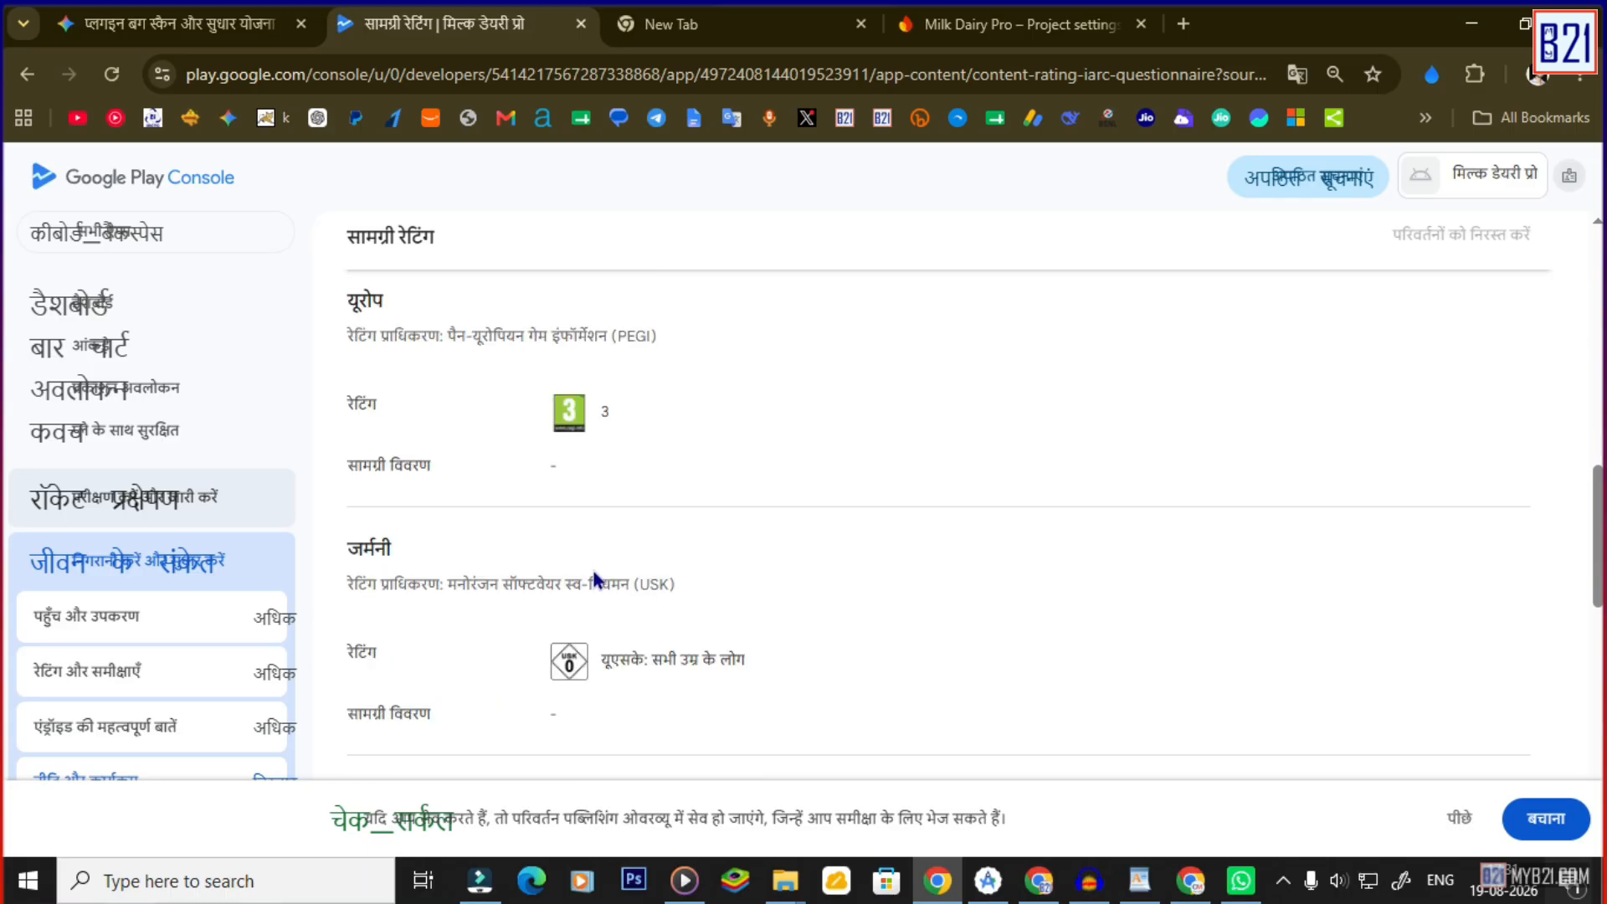
scroll(632, 630, down, 1)
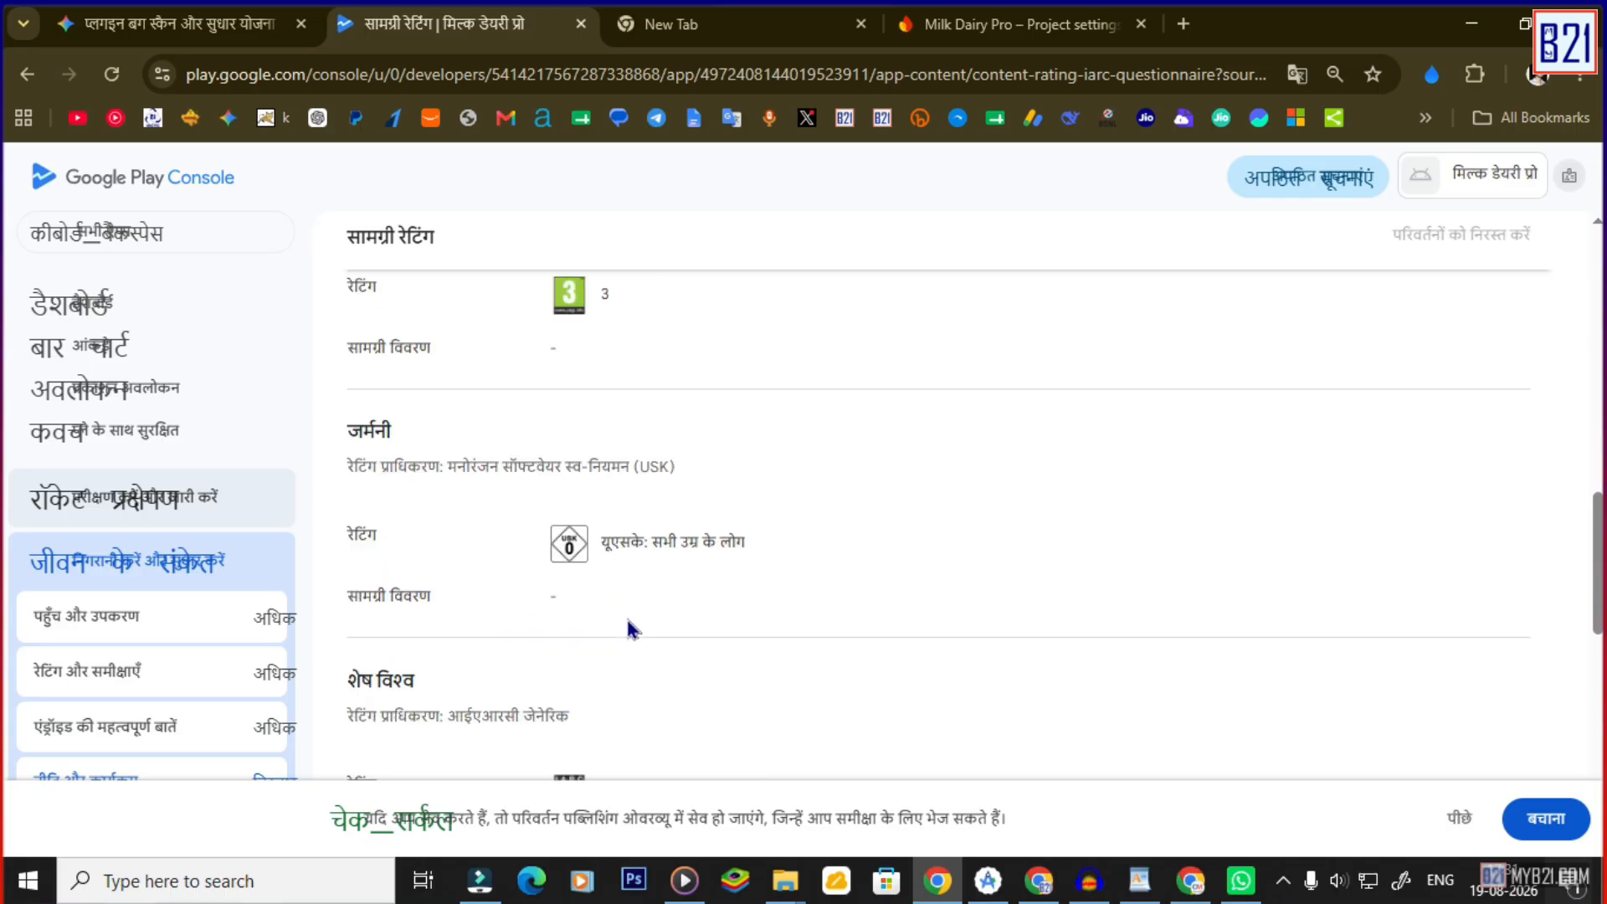
scroll(640, 650, down, 1)
scroll(578, 624, down, 4)
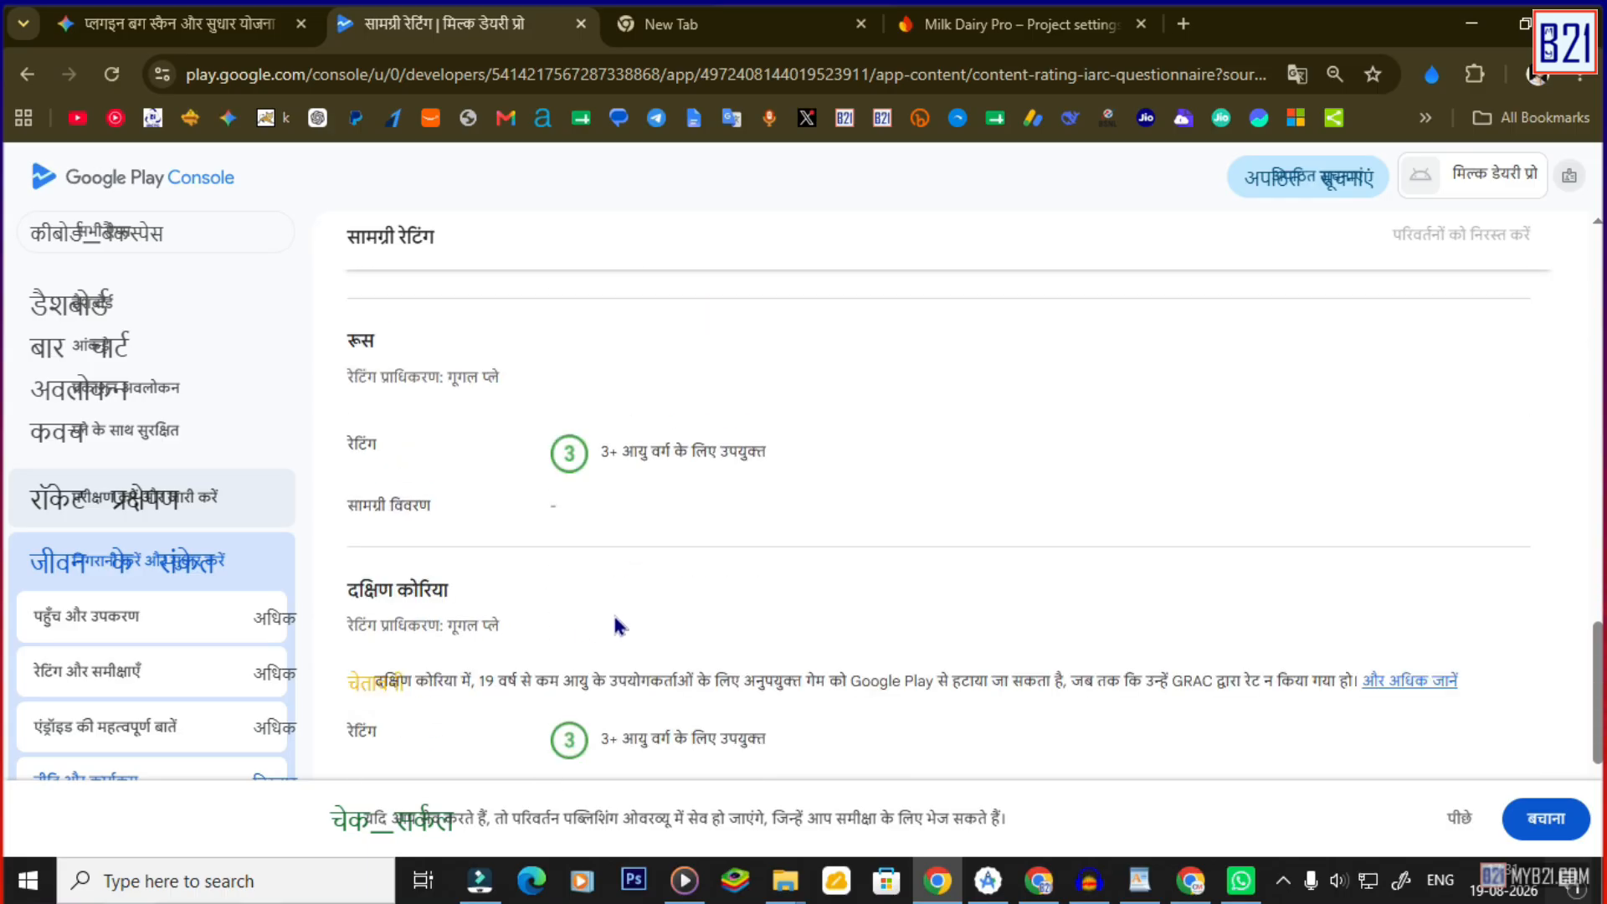
scroll(589, 648, down, 3)
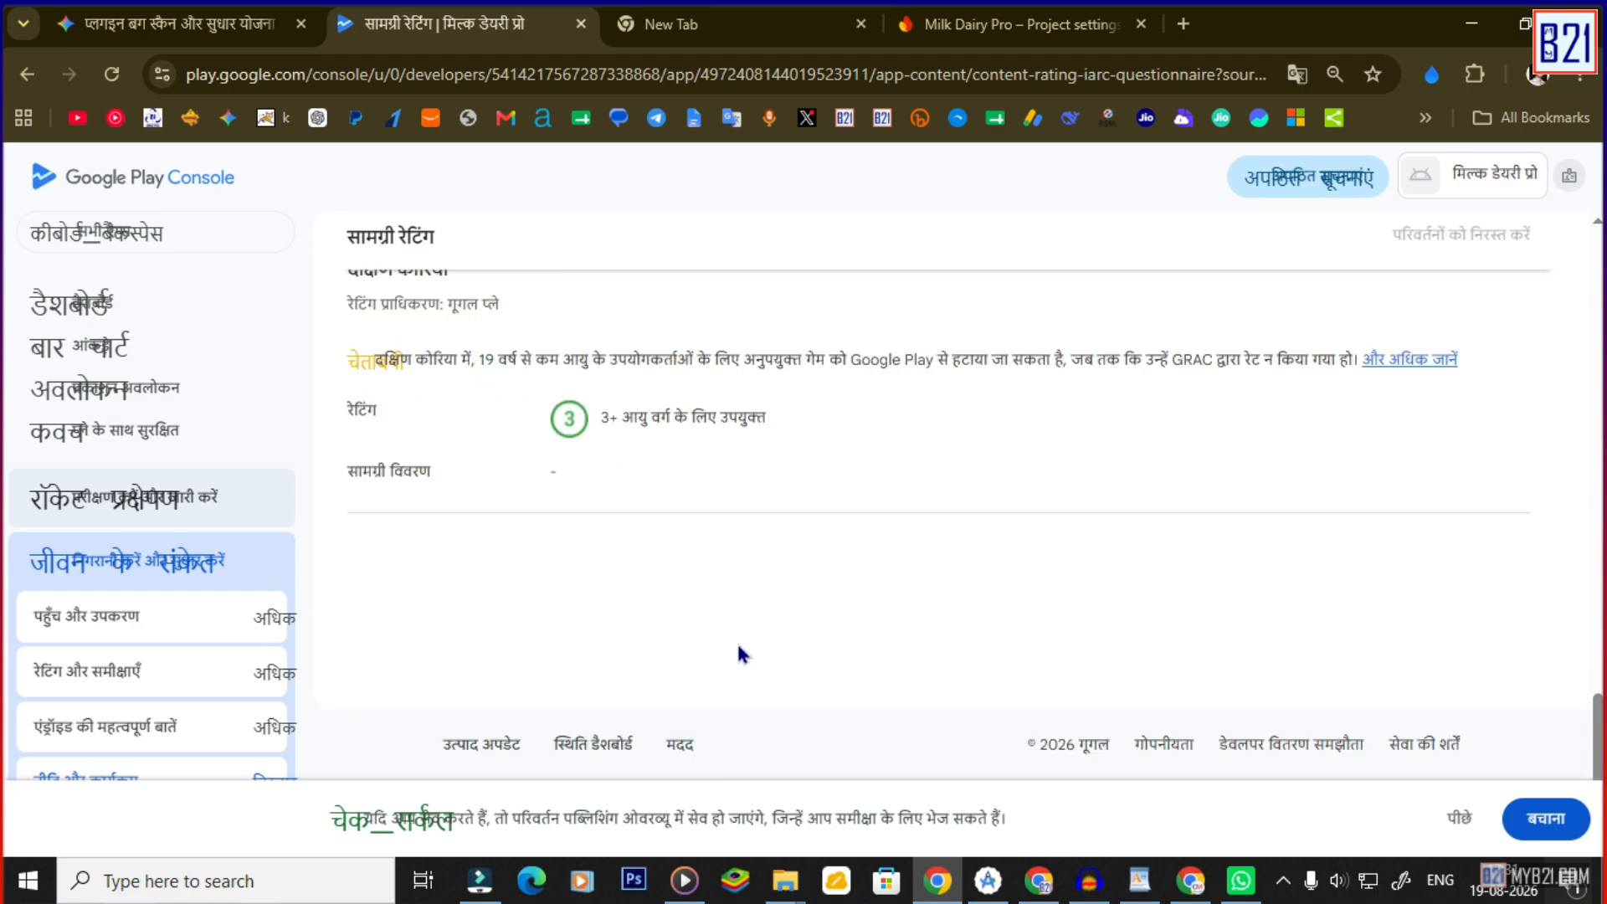
click(1544, 819)
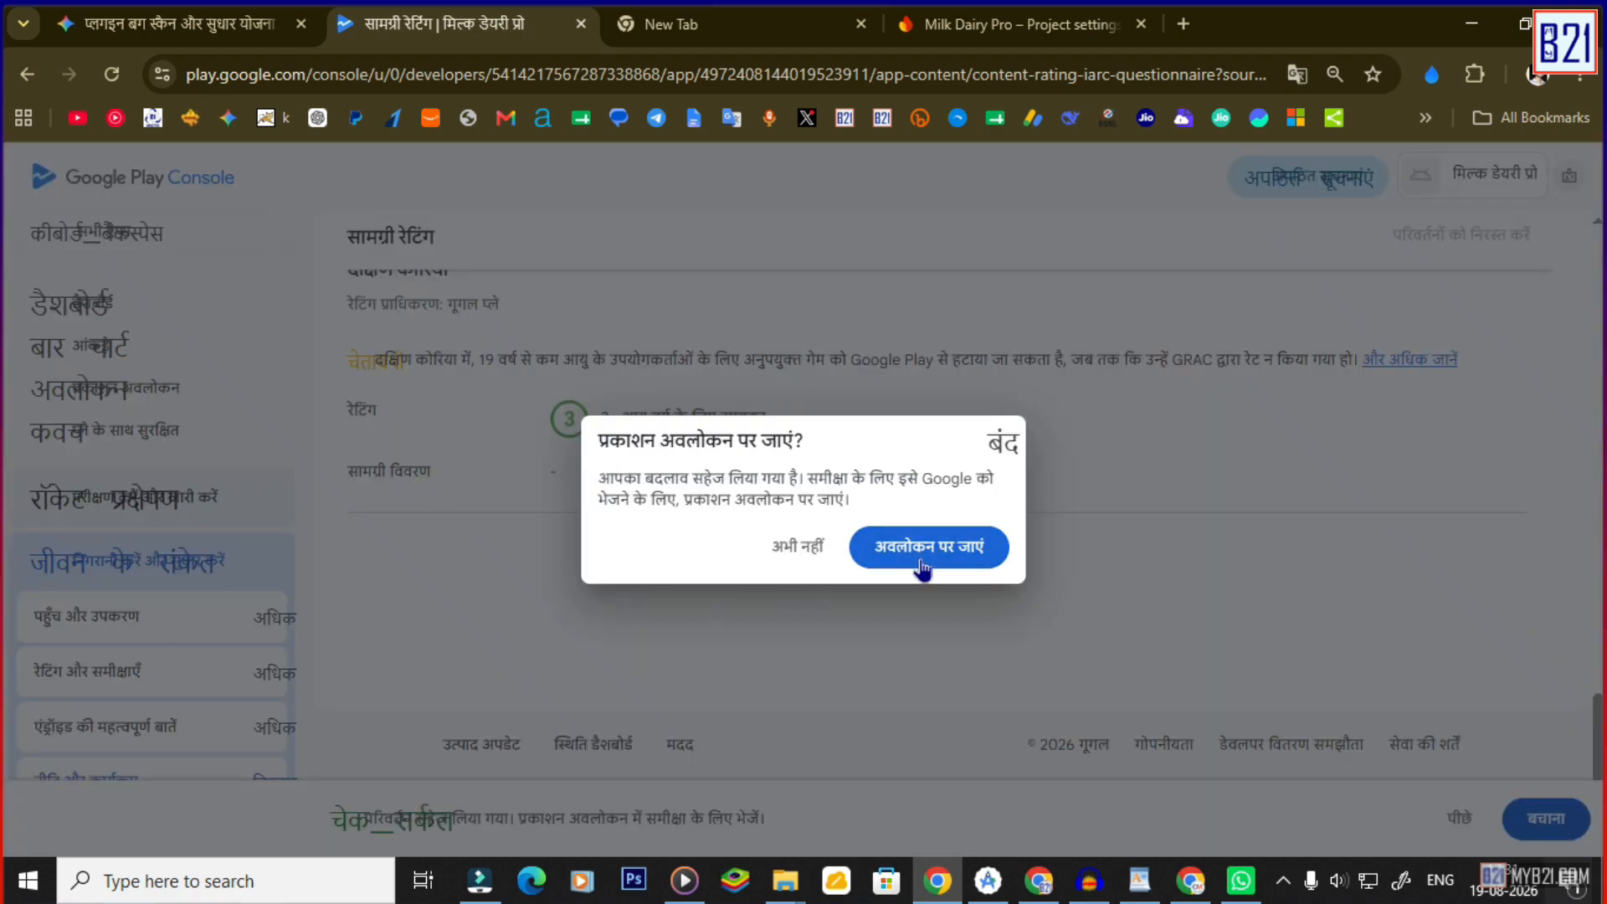
click(923, 555)
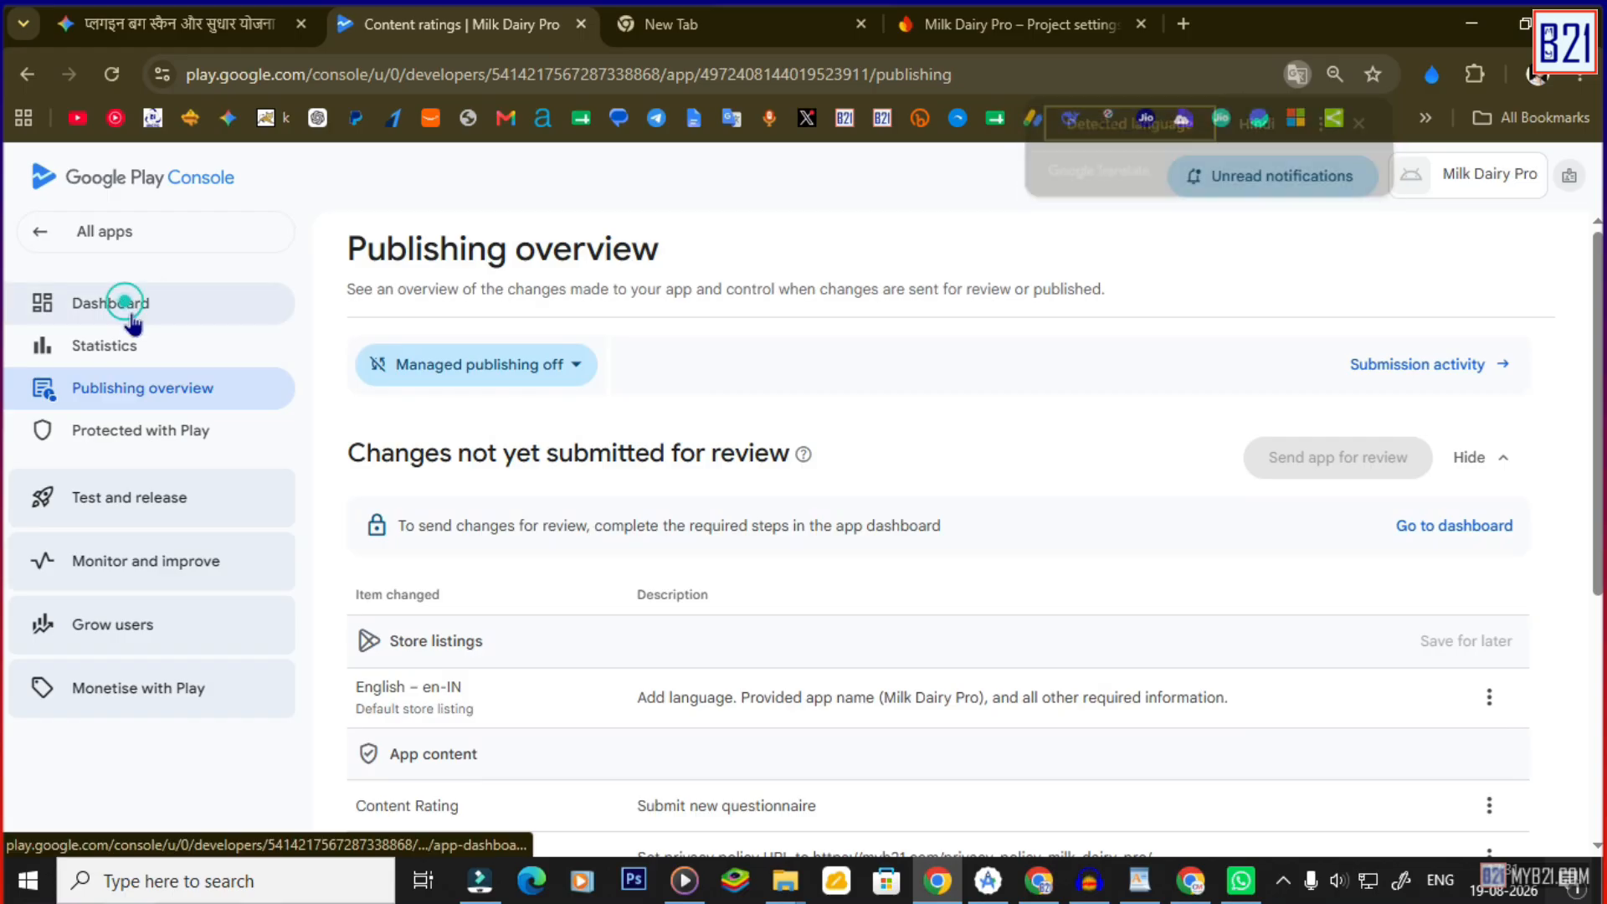
Open Target audience and tick the 18 and over, 16-17 and 13-15 age groups.
click(126, 309)
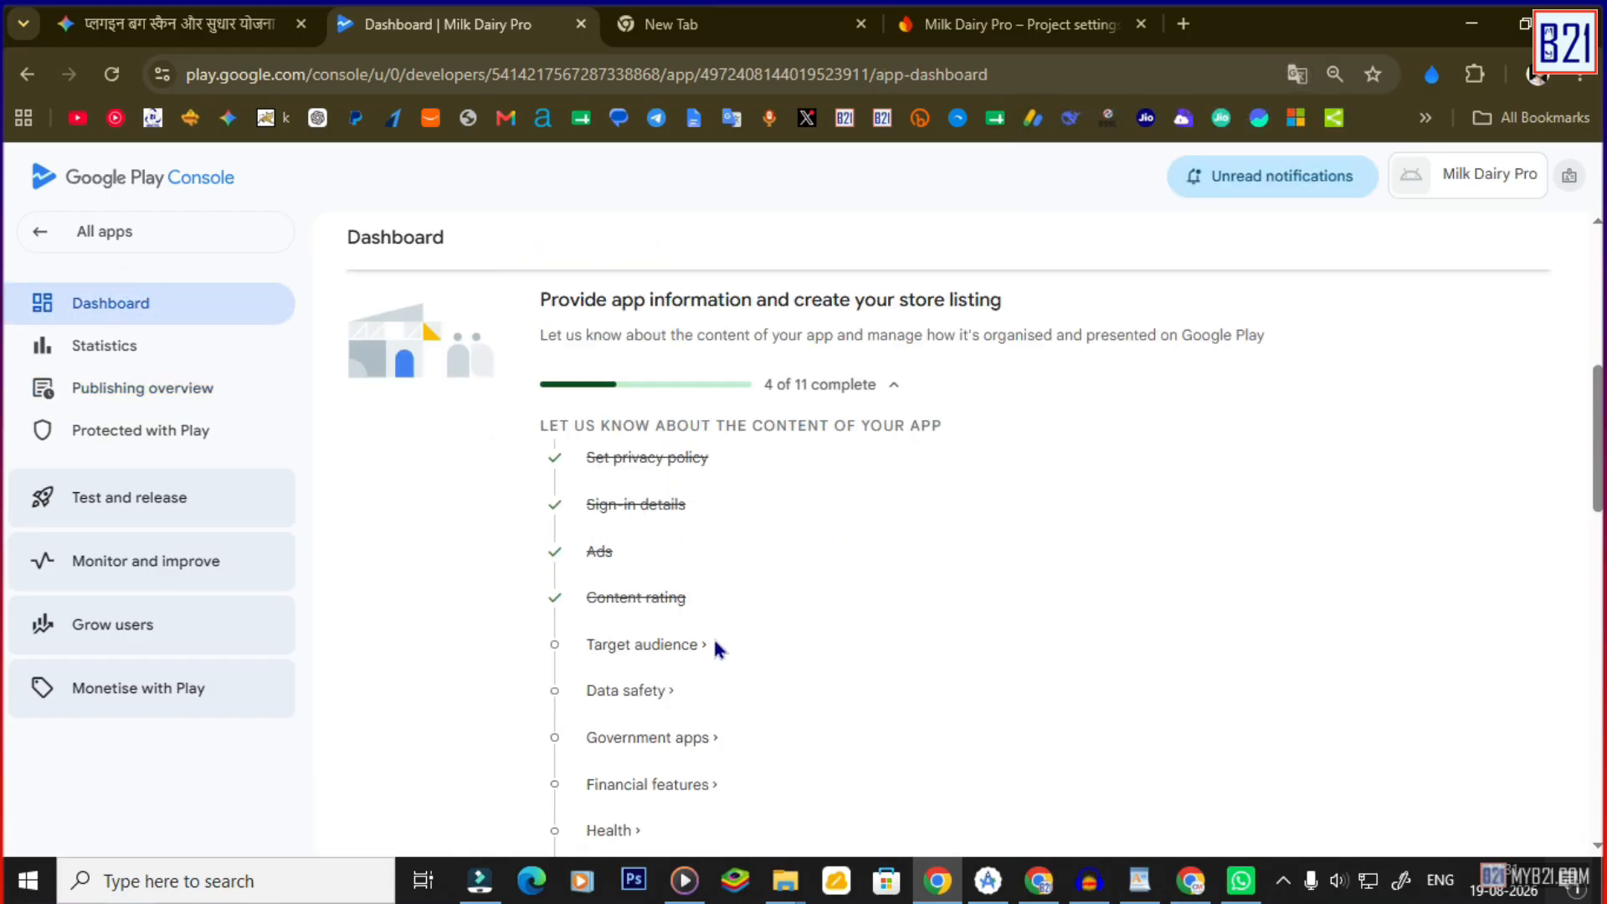
click(661, 646)
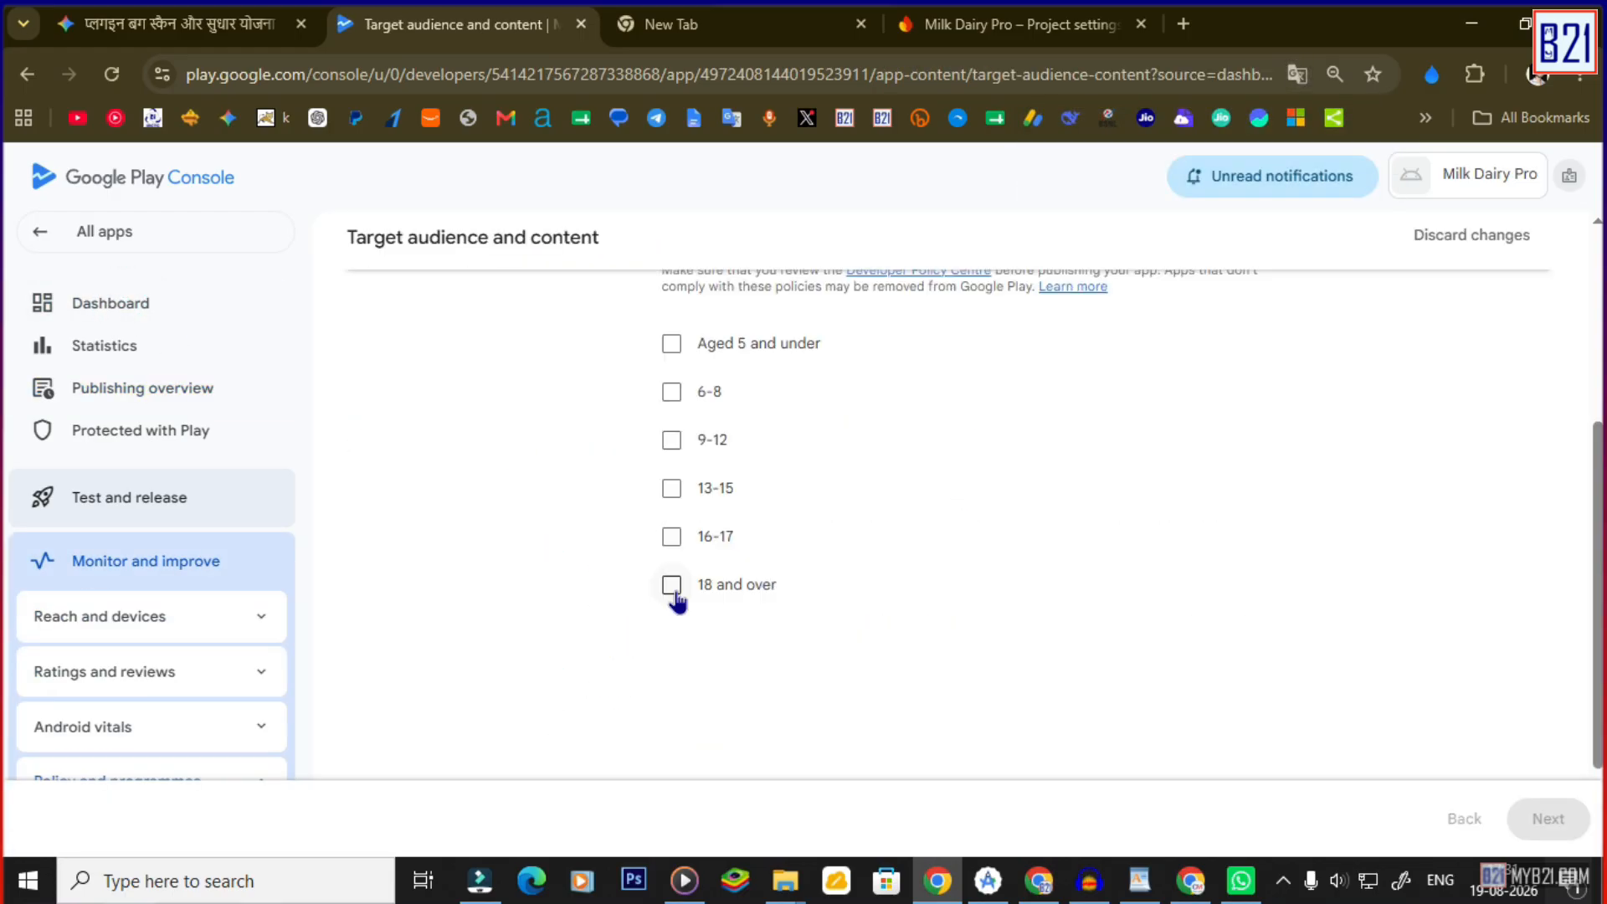
click(672, 585)
click(671, 536)
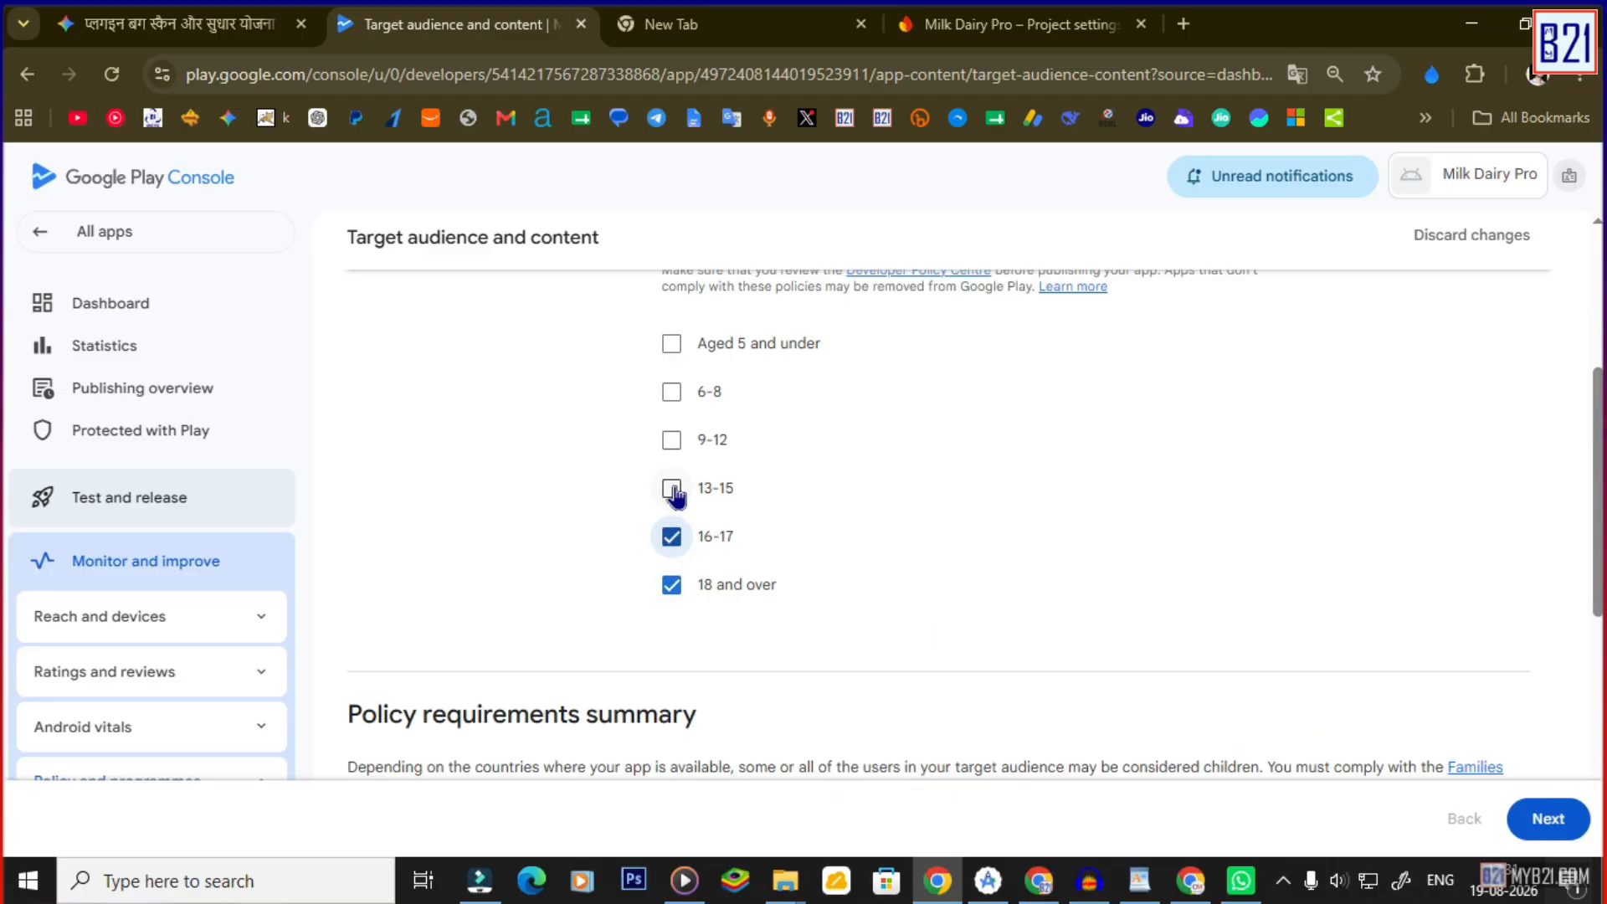
click(673, 490)
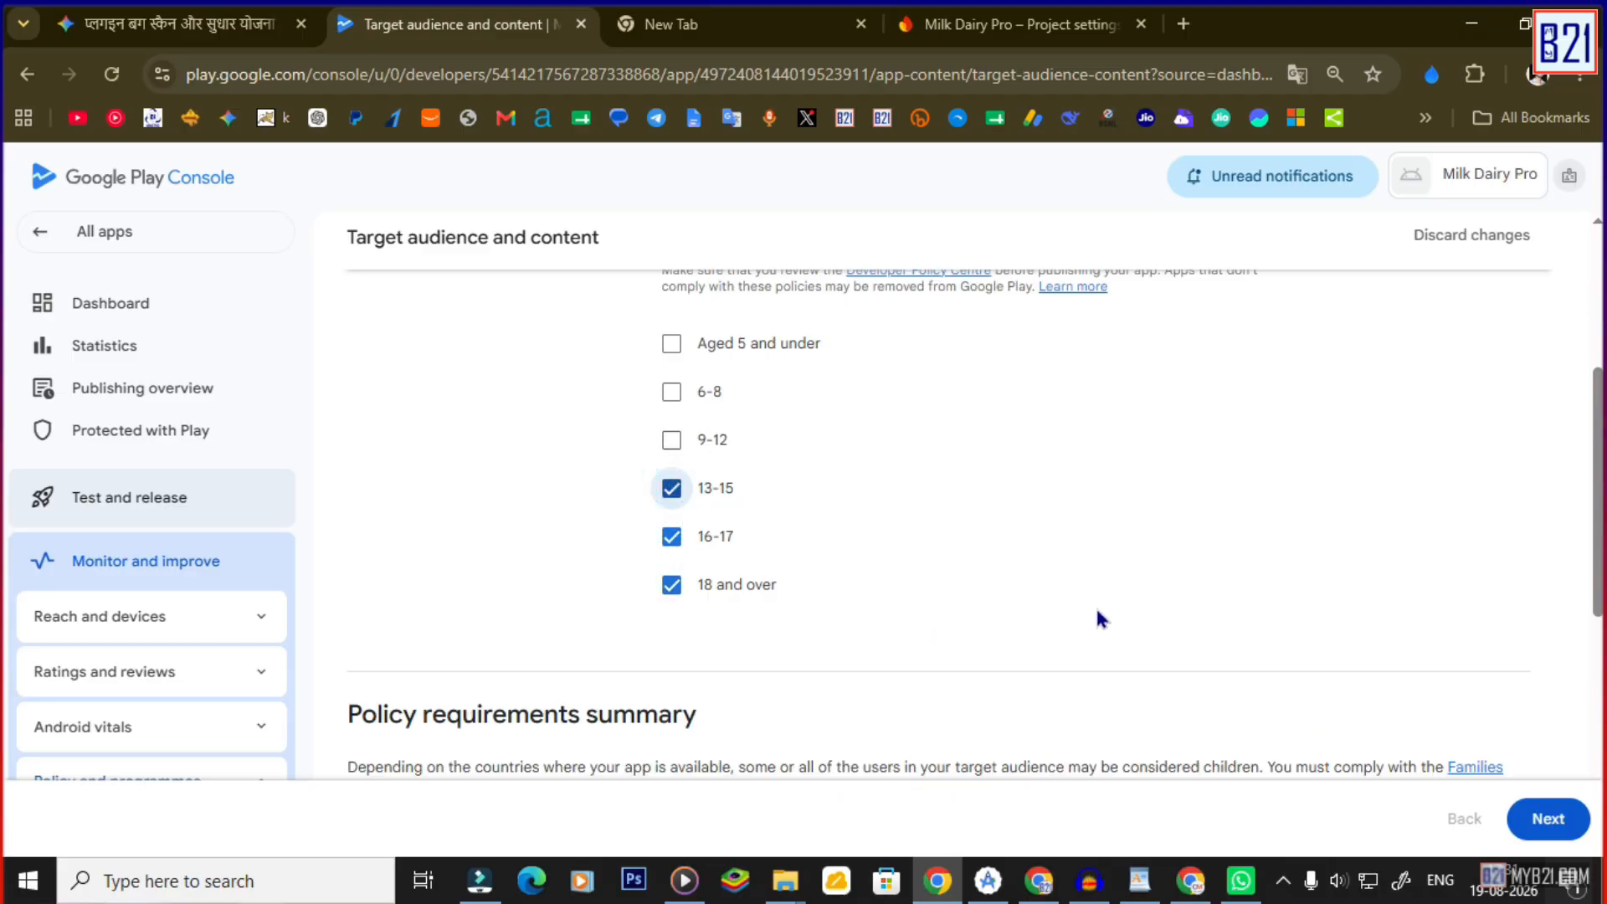
scroll(595, 581, down, 5)
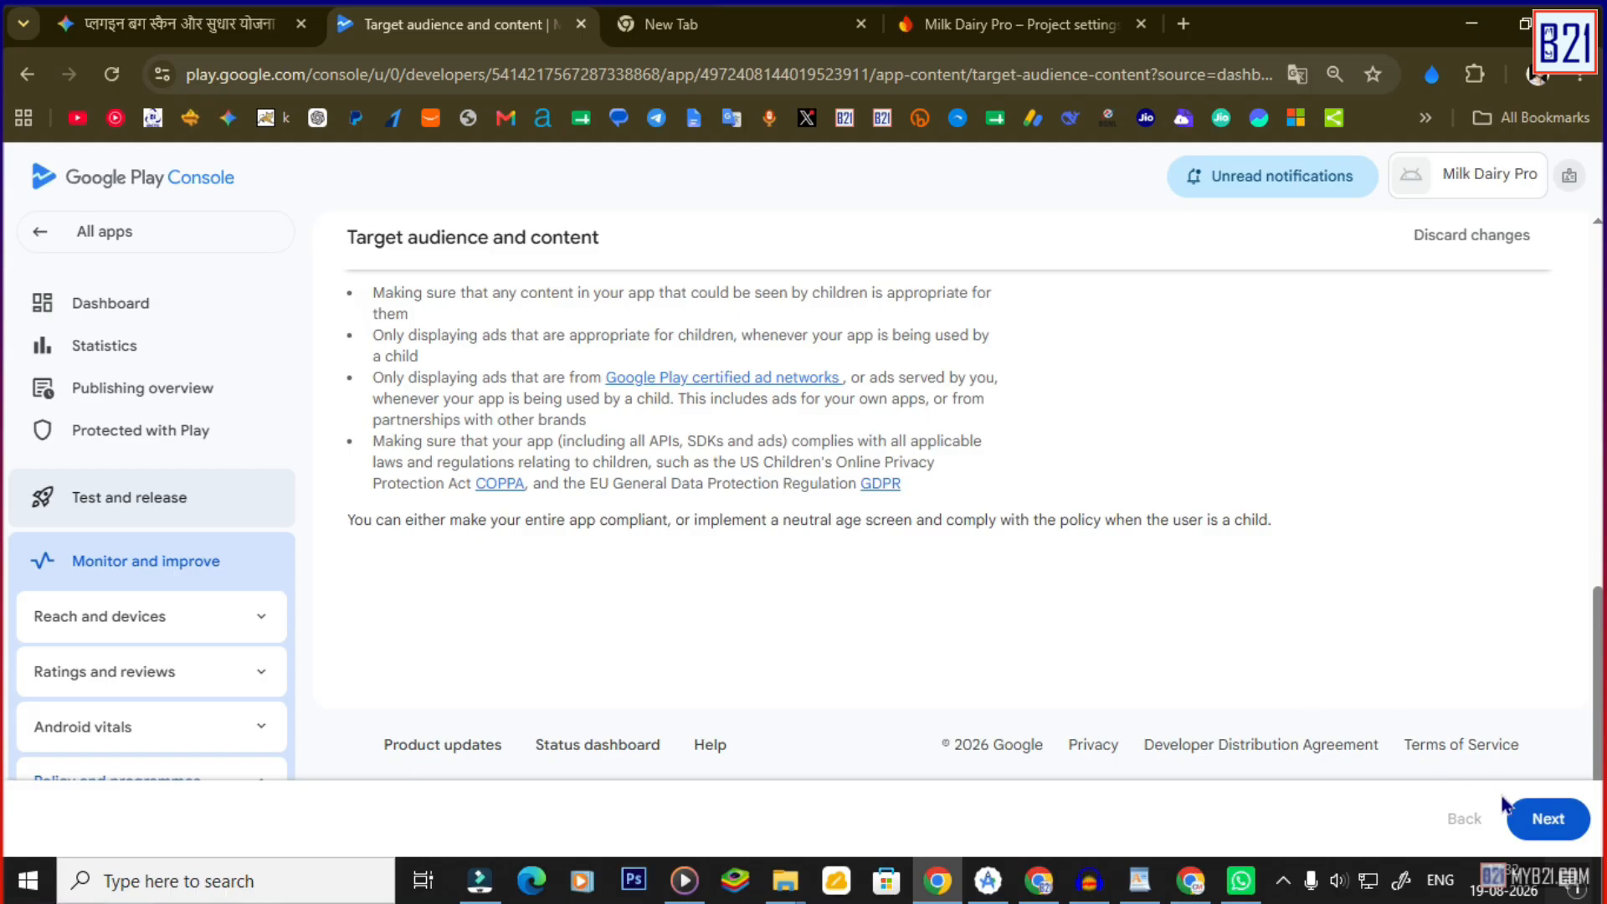
Confirm the target audience summary, save it, and go to the Publishing overview.
click(1531, 817)
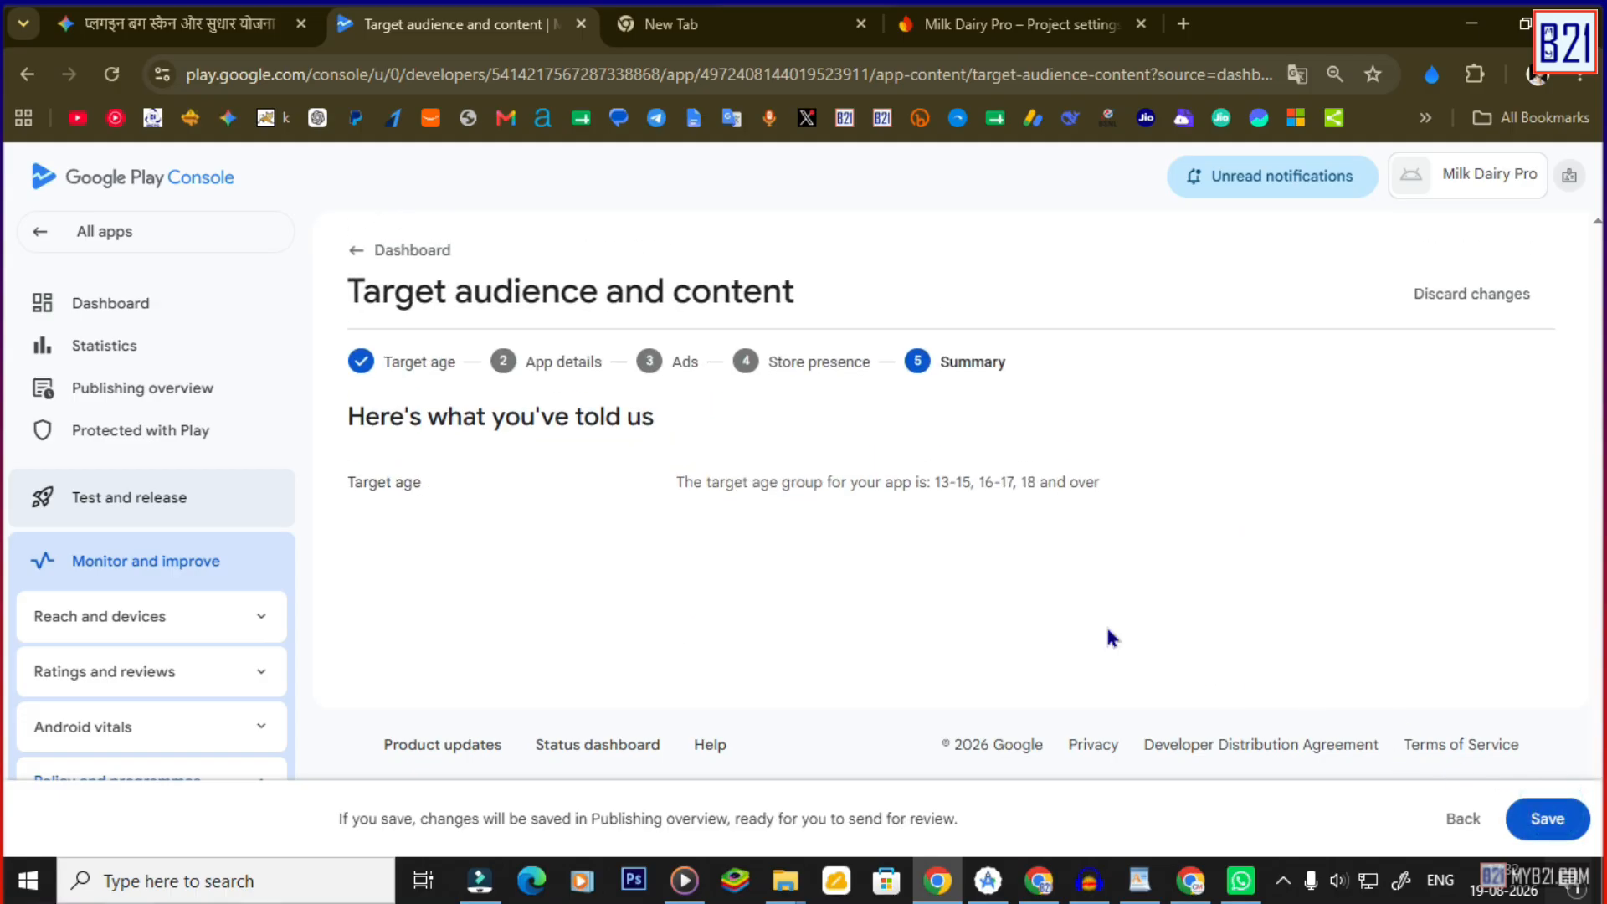
click(1548, 821)
click(933, 549)
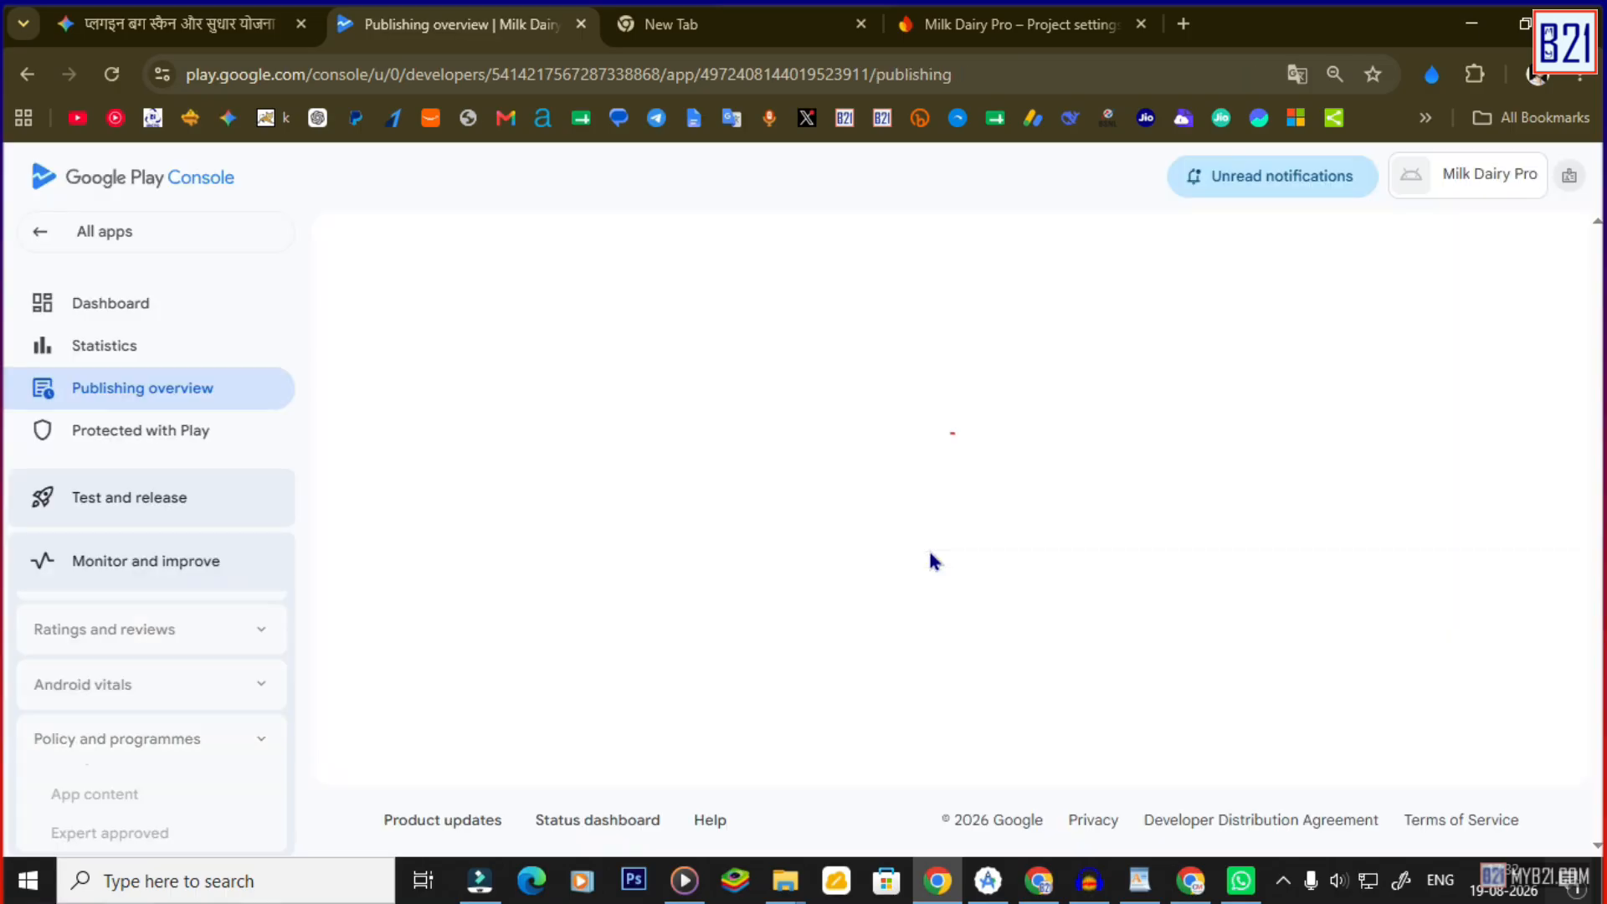
scroll(711, 544, down, 5)
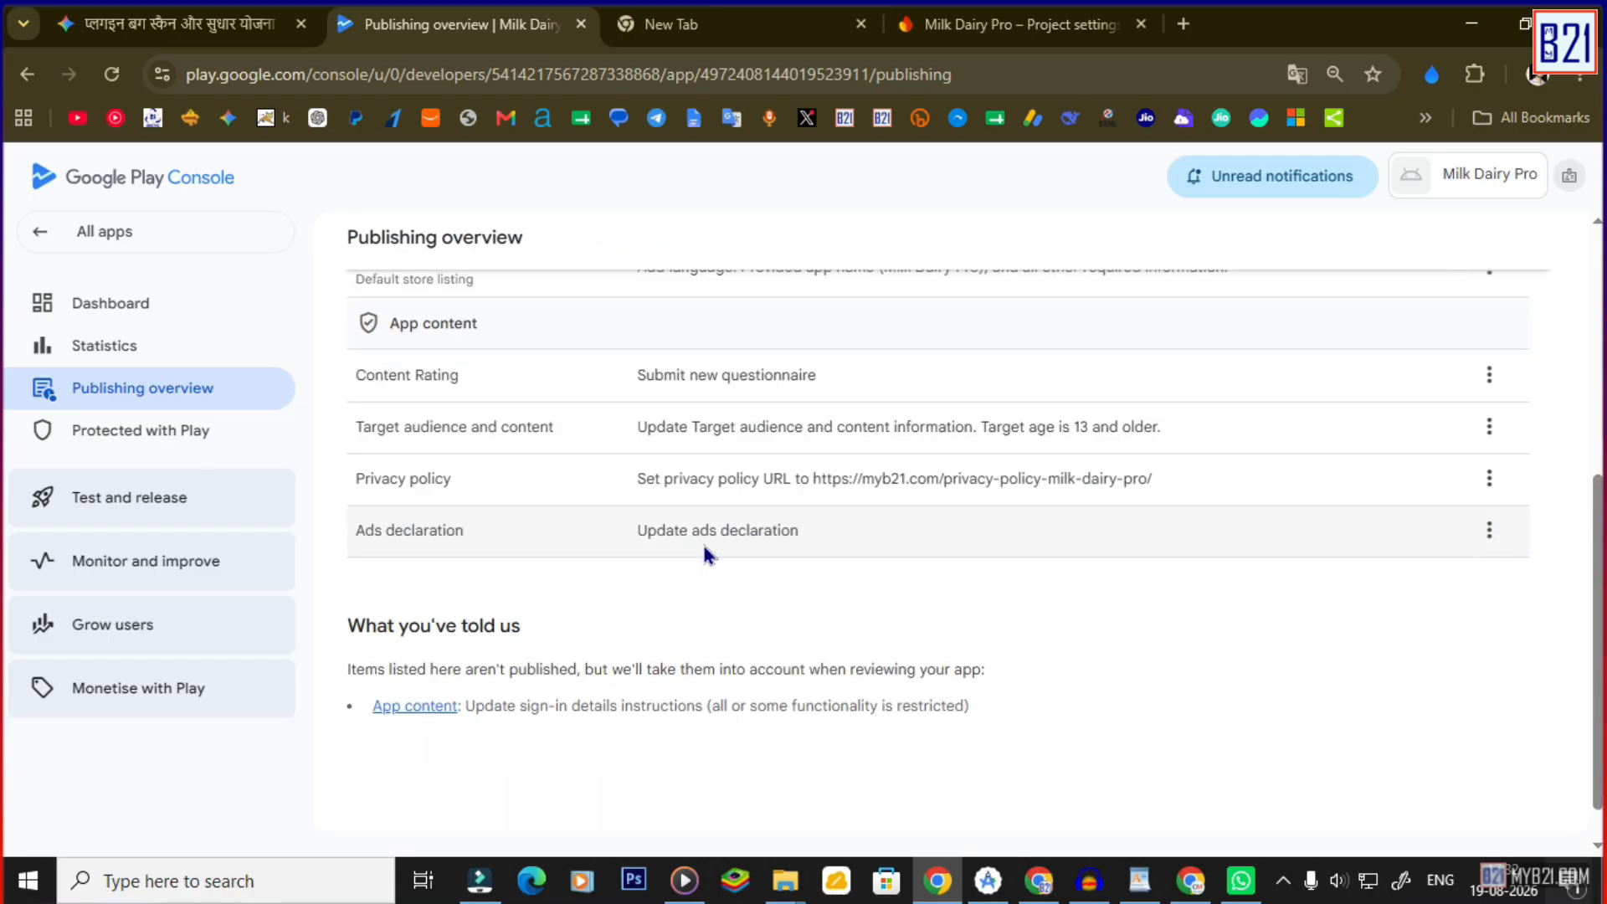
scroll(667, 551, up, 1)
scroll(498, 398, down, 1)
Open the Data safety form and step past its introduction to Data collection and security.
click(113, 306)
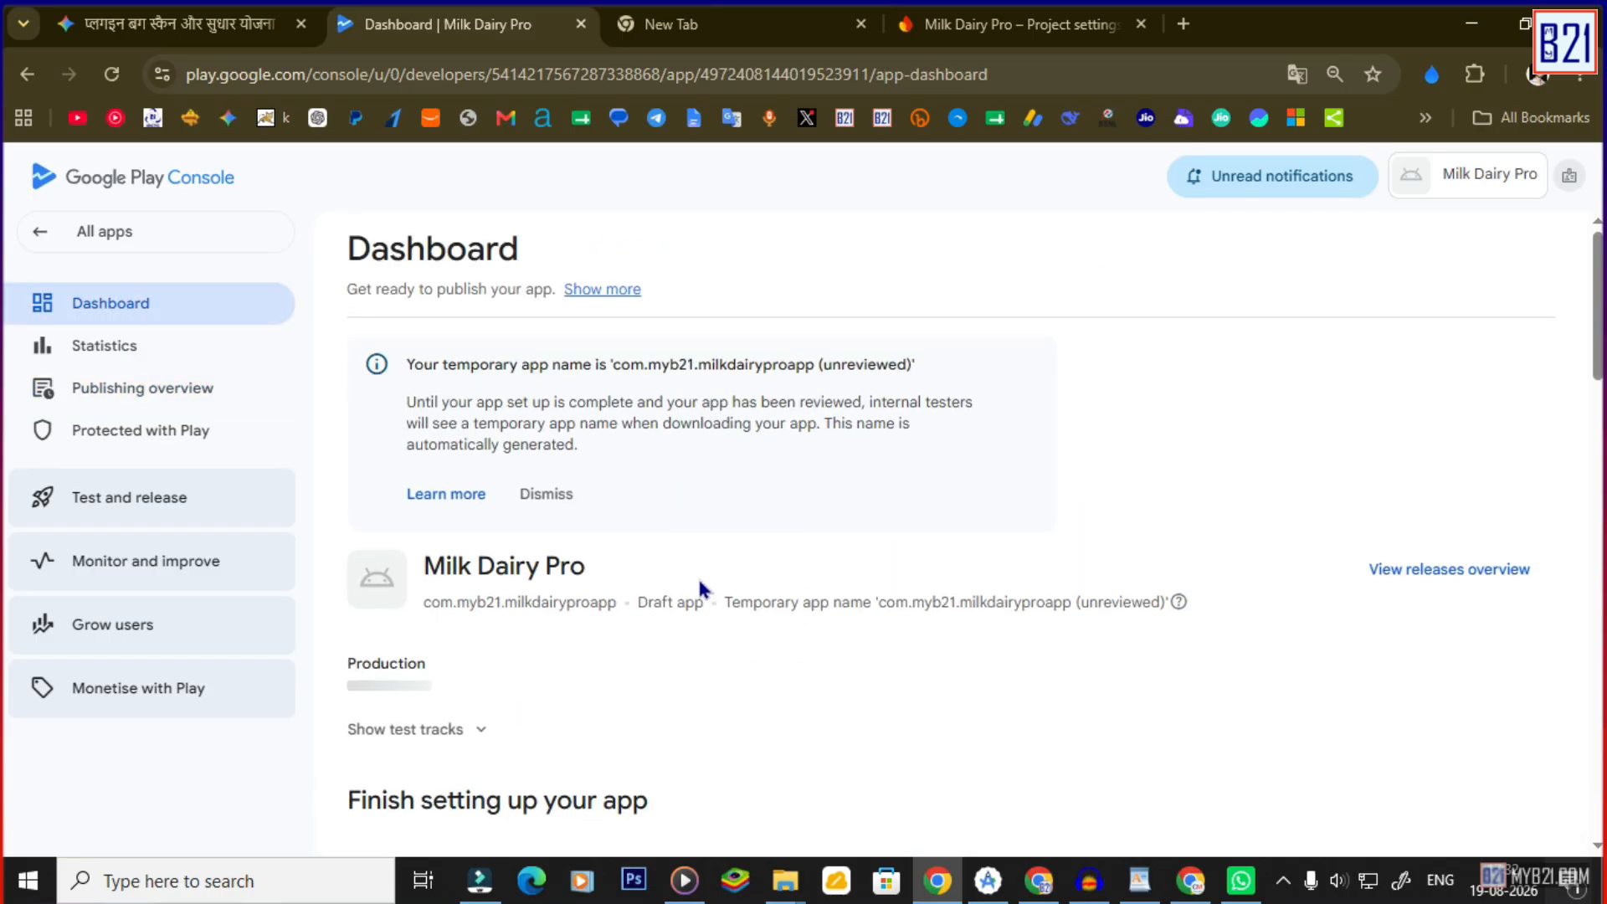
scroll(699, 585, down, 6)
click(659, 702)
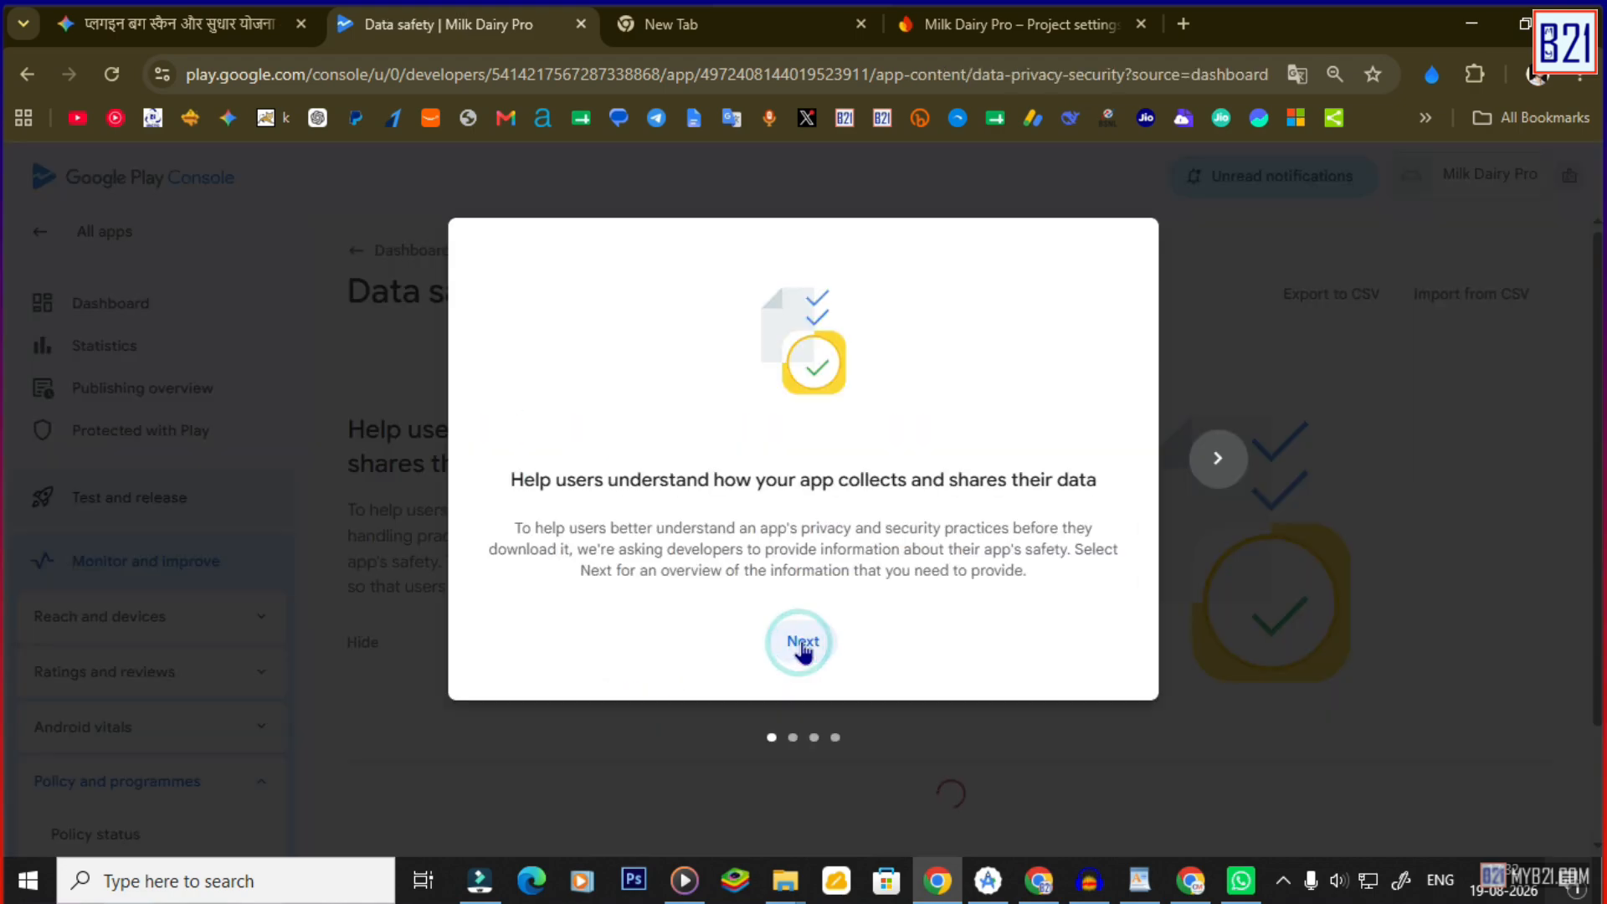
click(802, 644)
click(804, 645)
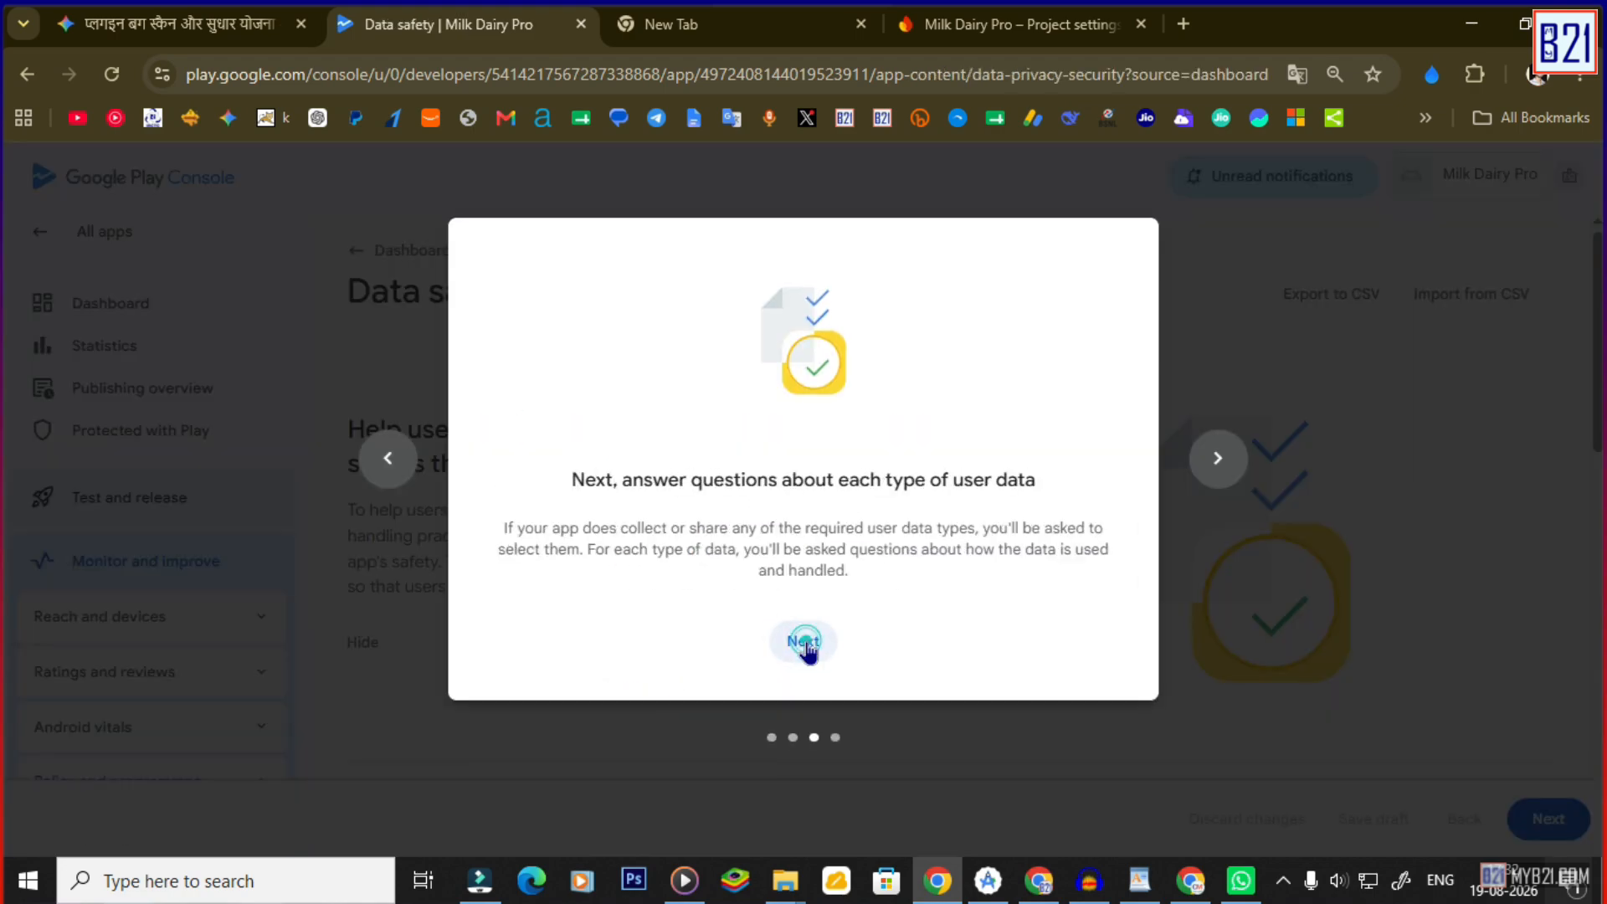
click(803, 645)
scroll(618, 505, down, 5)
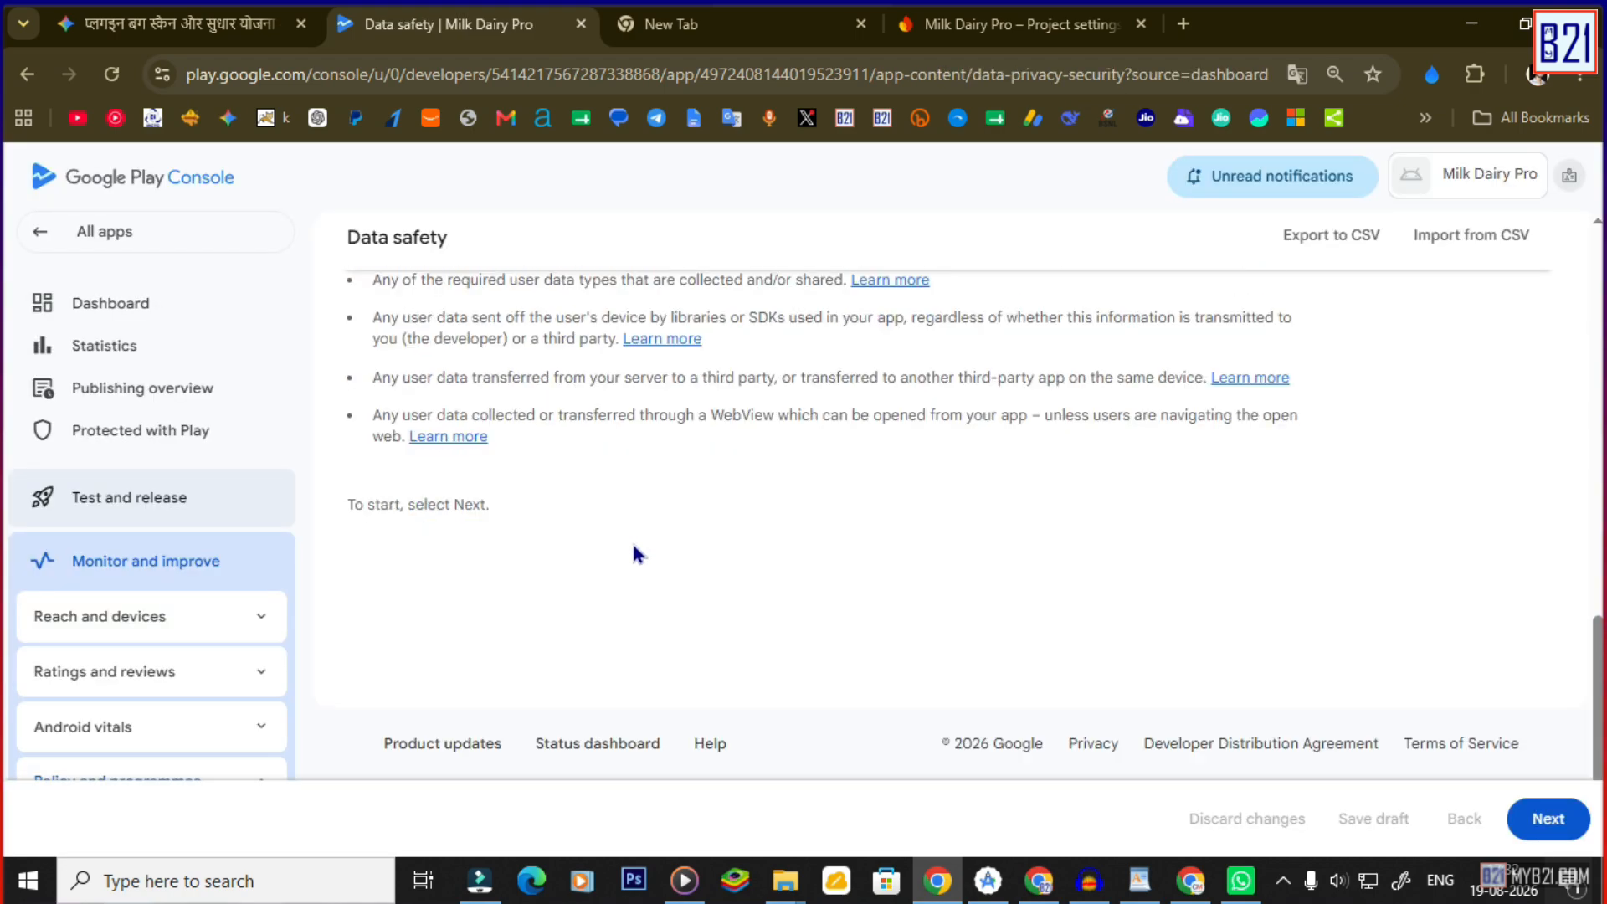
click(1547, 819)
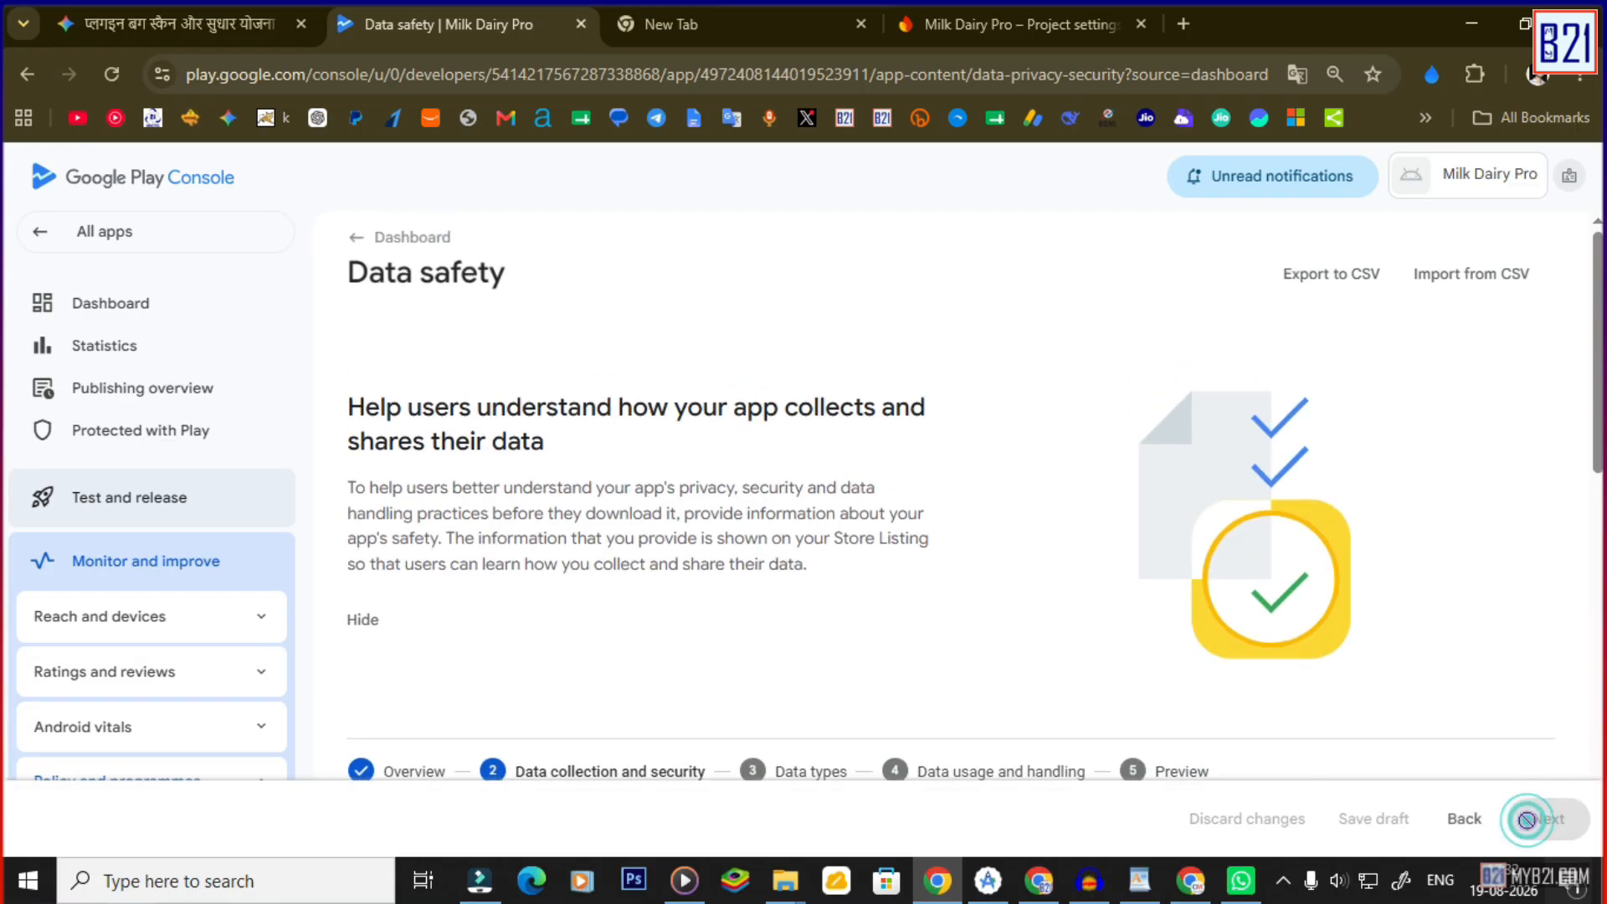
scroll(741, 529, down, 5)
scroll(653, 523, up, 2)
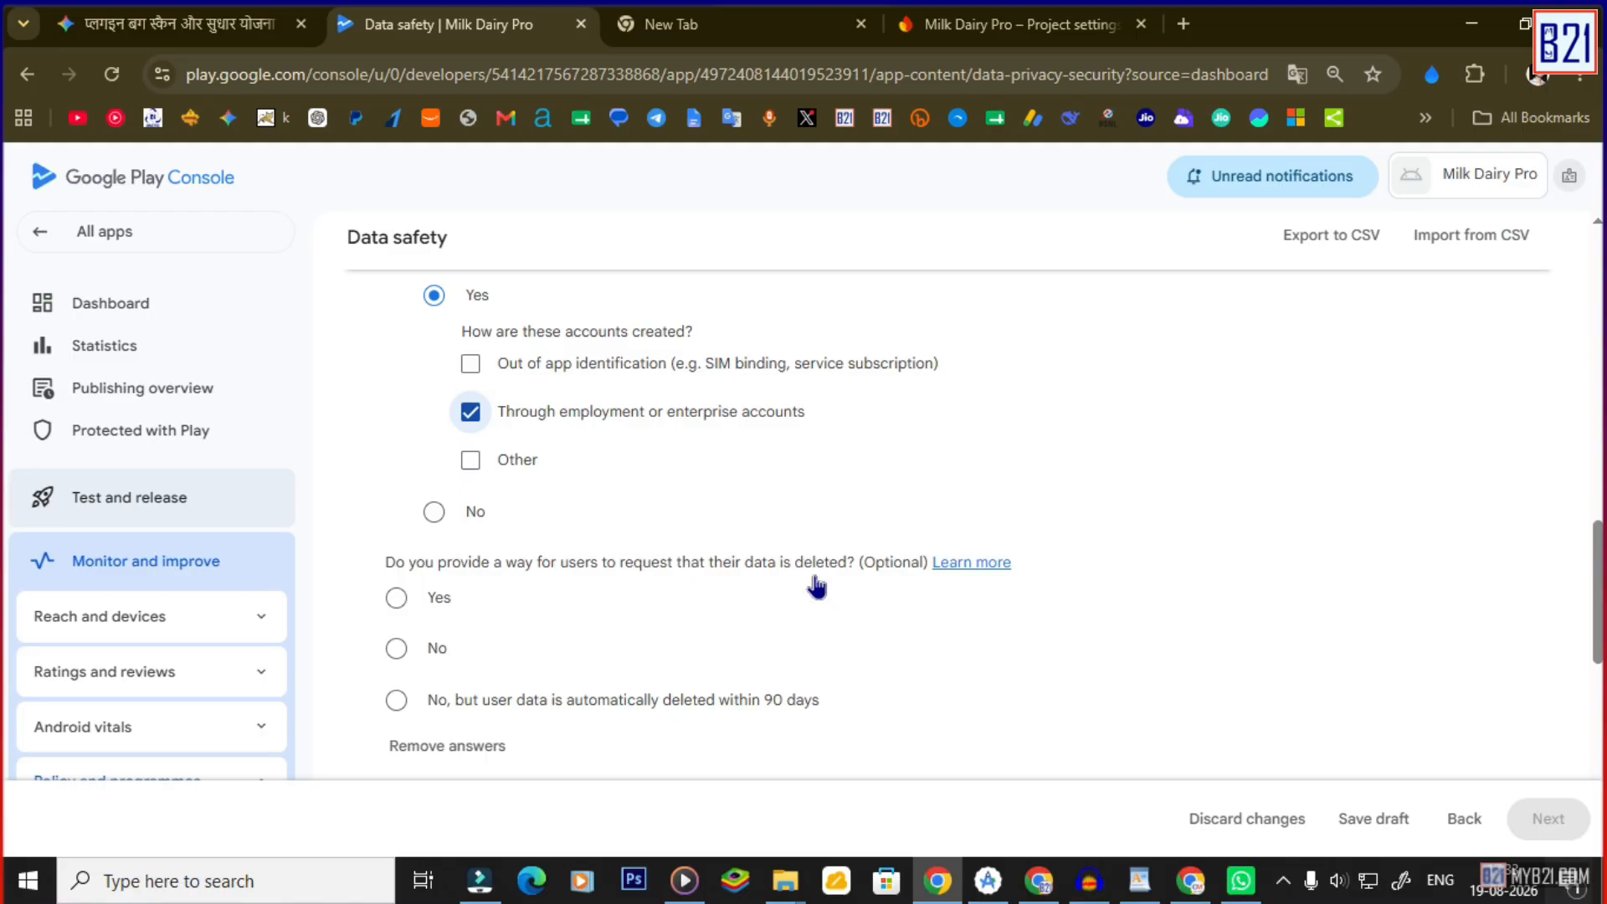
click(397, 597)
scroll(617, 632, down, 1)
click(540, 586)
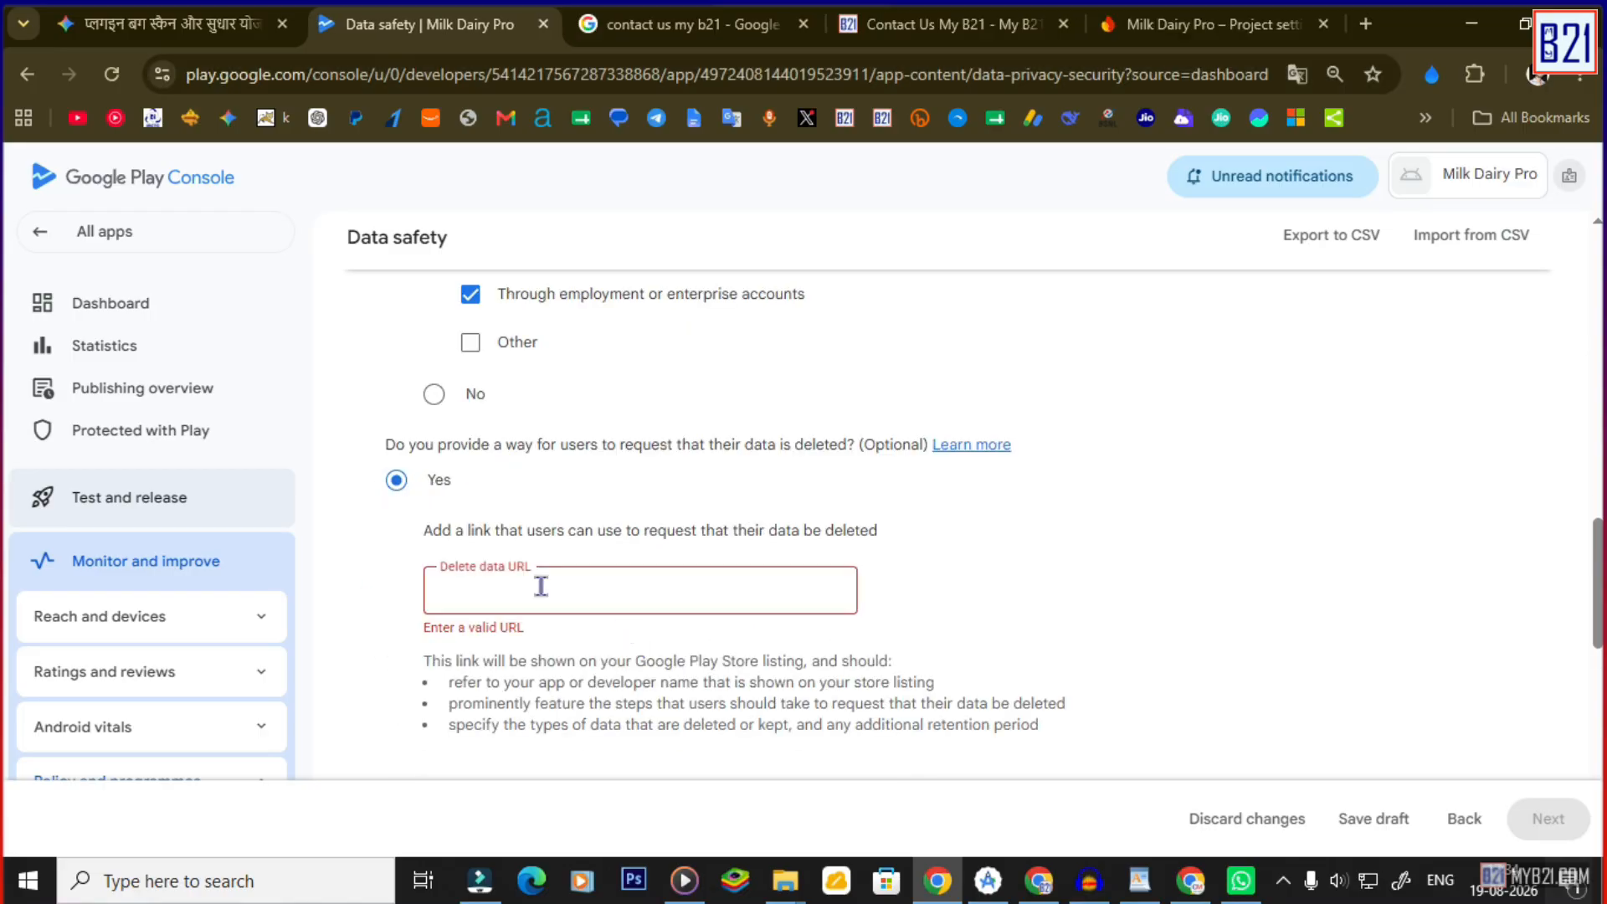
text(https://myb21.com/contact/)
scroll(681, 614, down, 3)
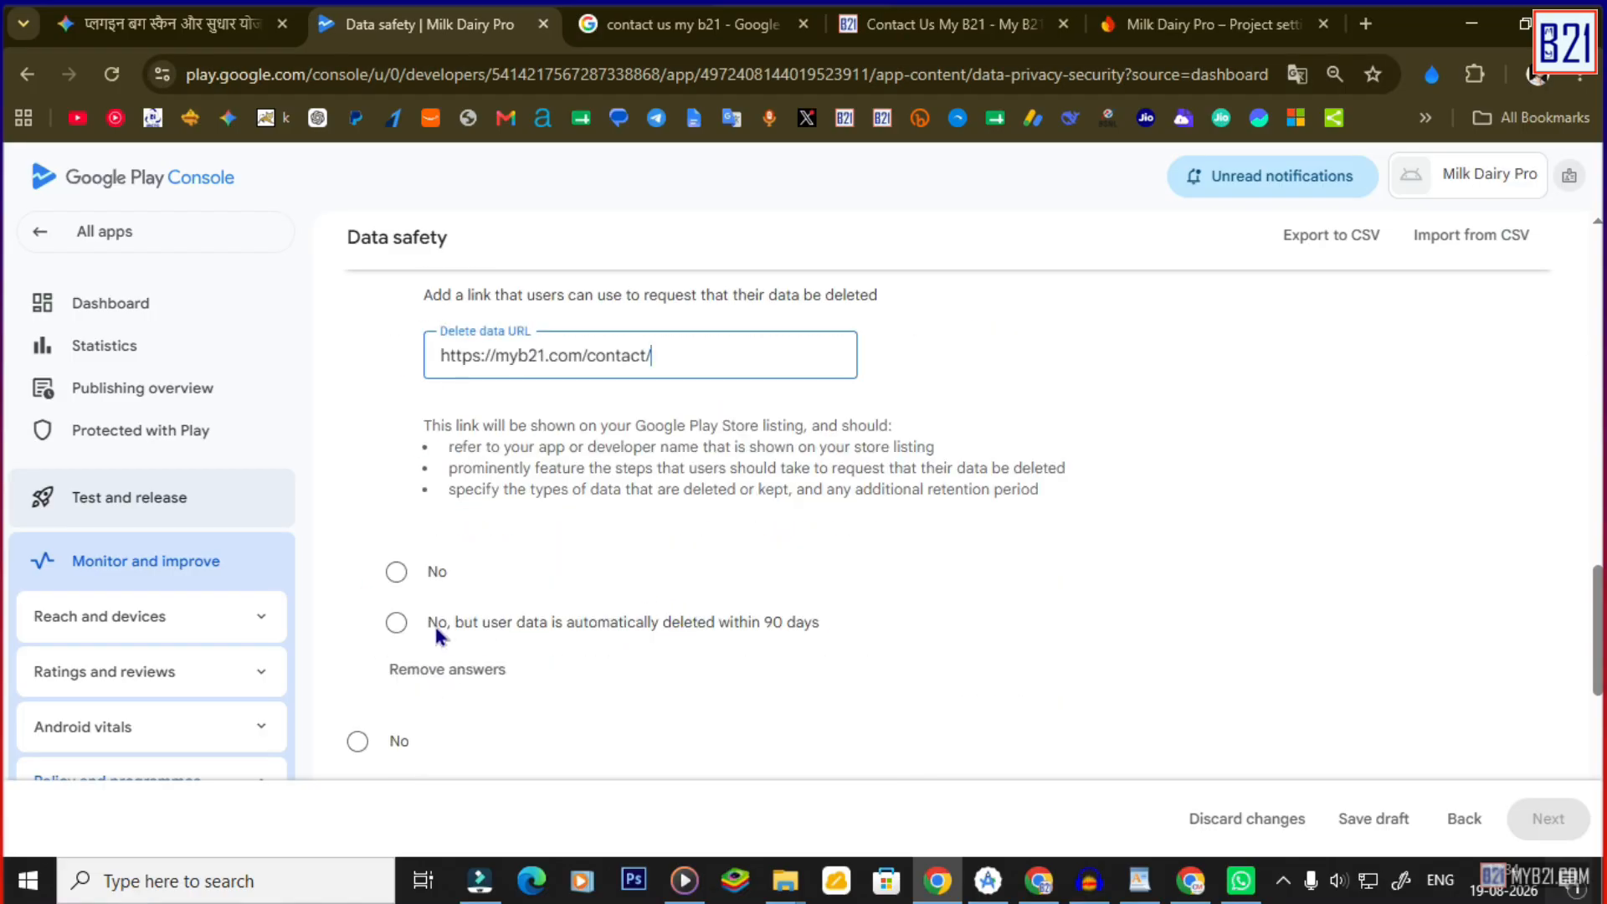
scroll(456, 586, up, 10)
scroll(803, 548, up, 1)
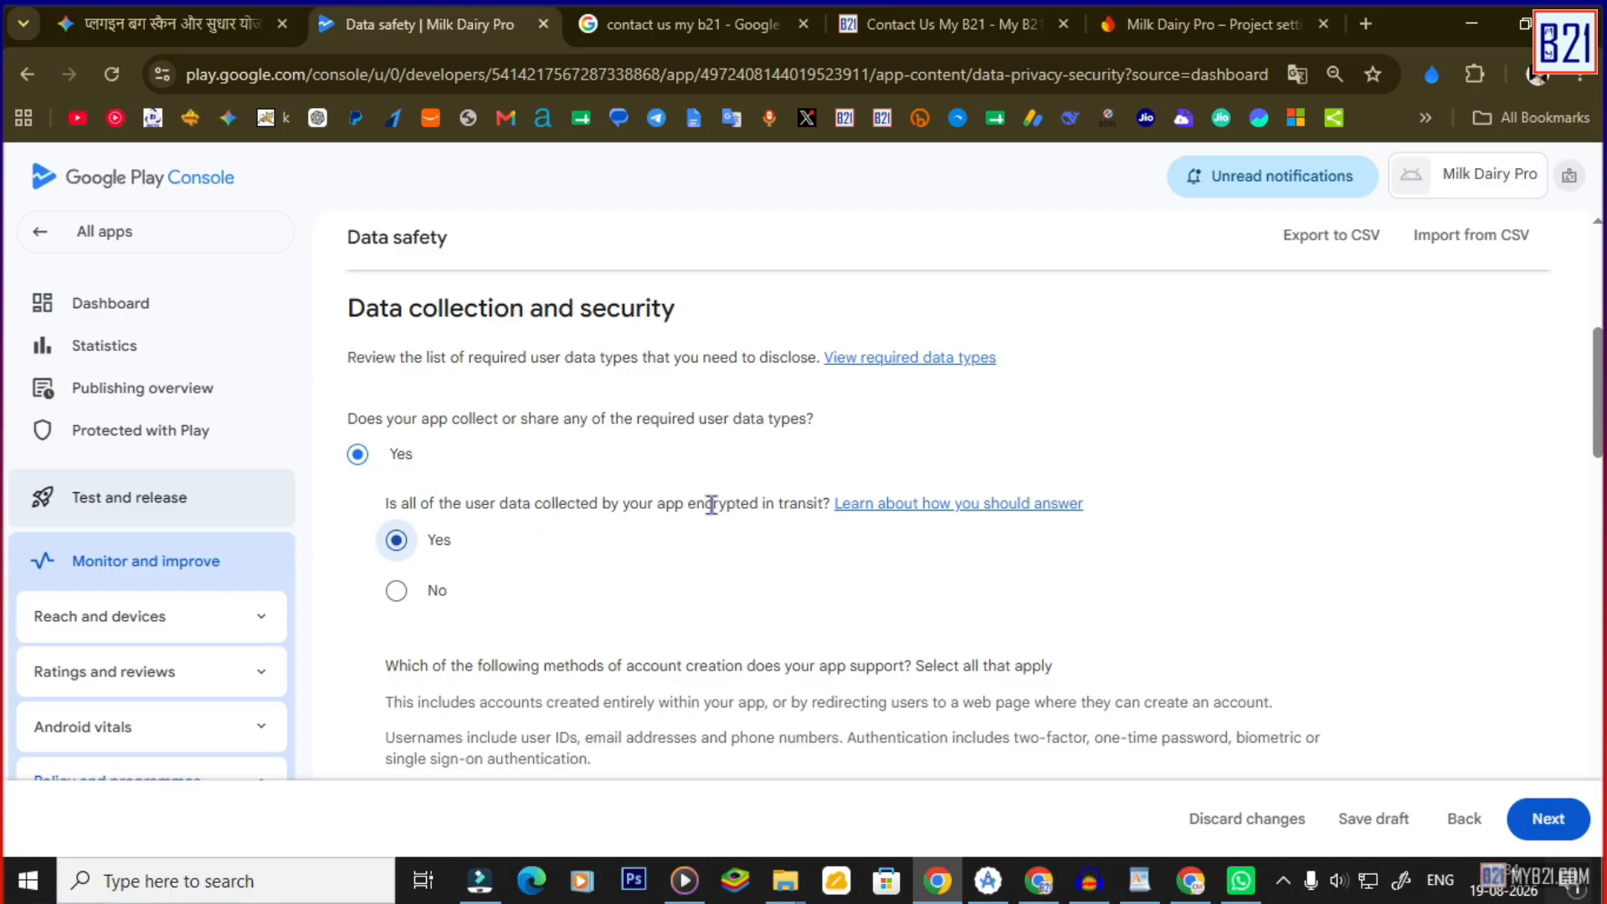
click(396, 590)
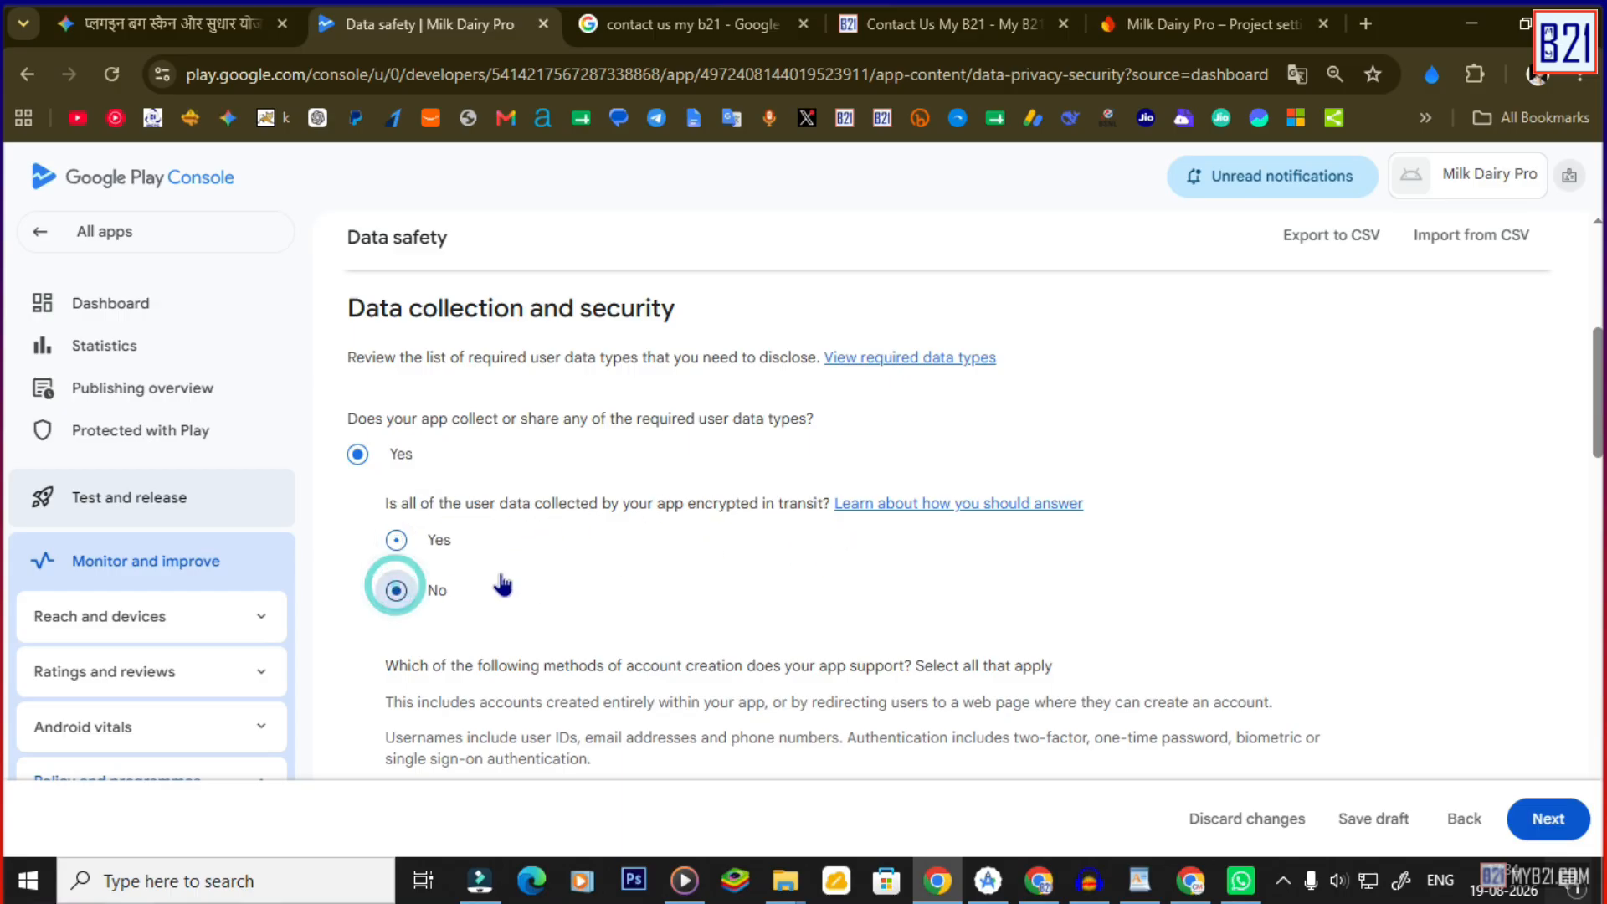
scroll(388, 544, down, 10)
Declare Name, Email address, Address and Phone number as collected personal info.
click(357, 363)
click(357, 414)
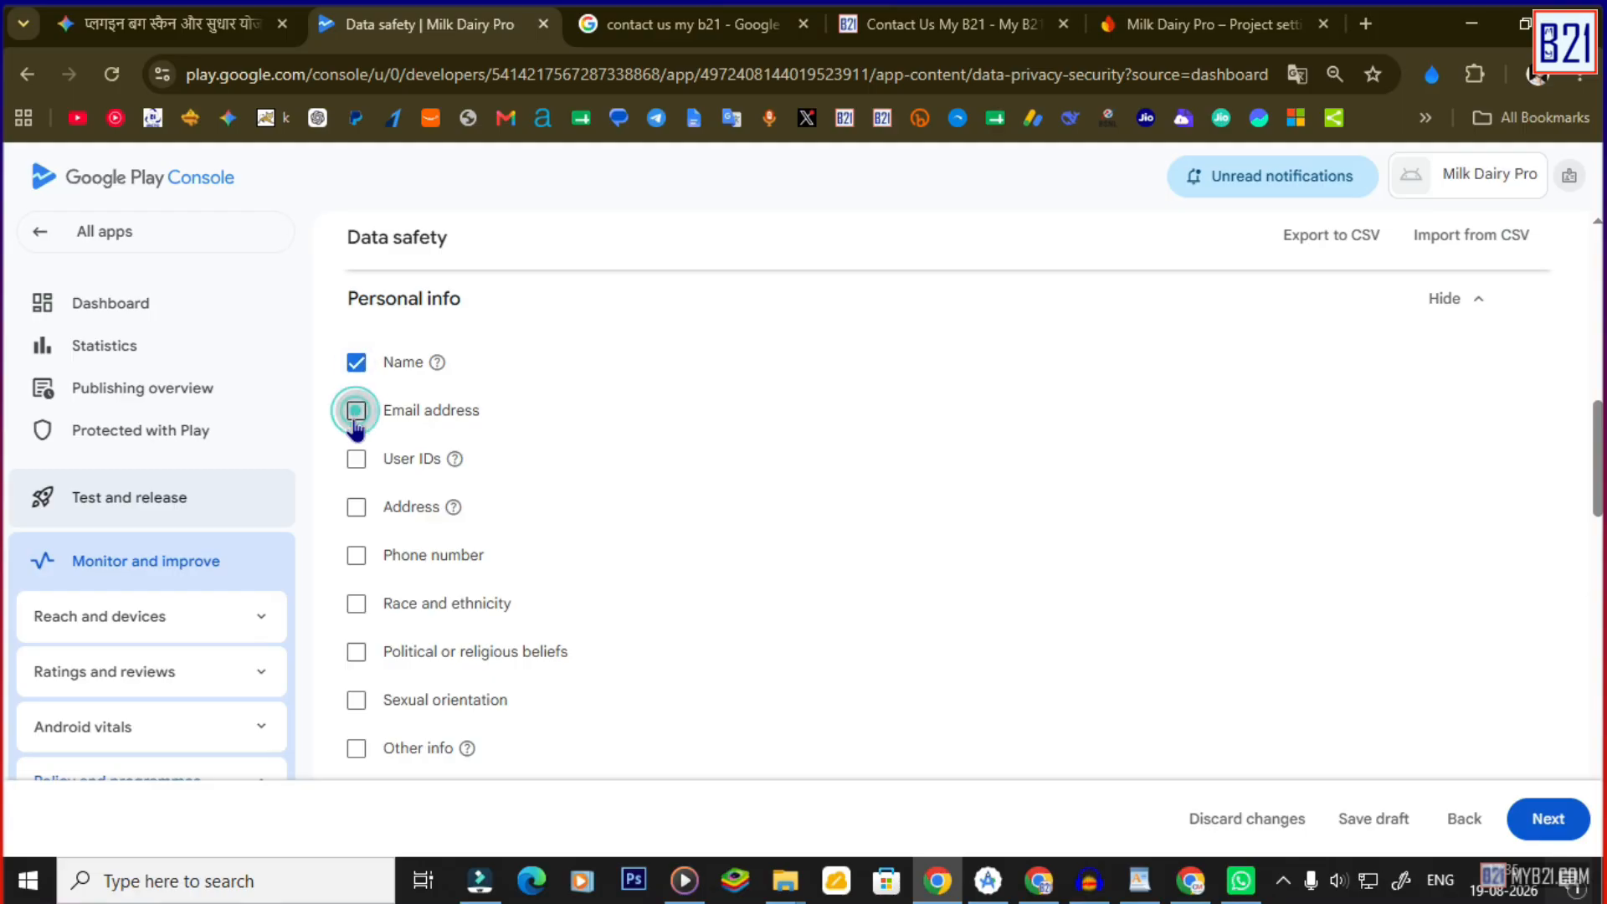
click(356, 554)
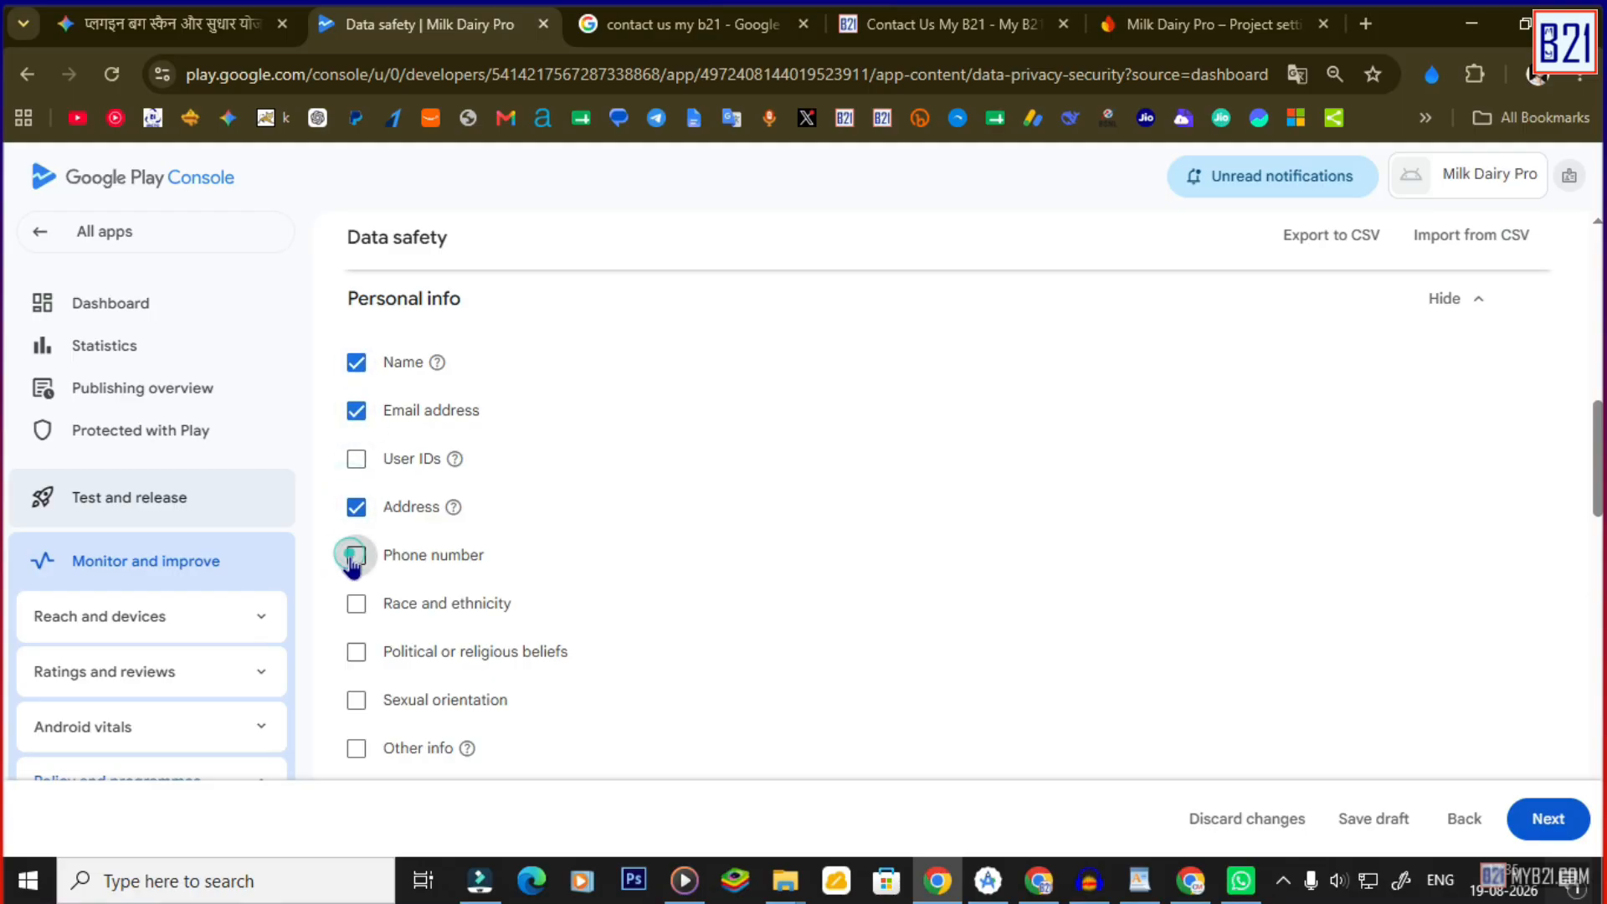
scroll(408, 598, down, 1)
scroll(490, 569, down, 4)
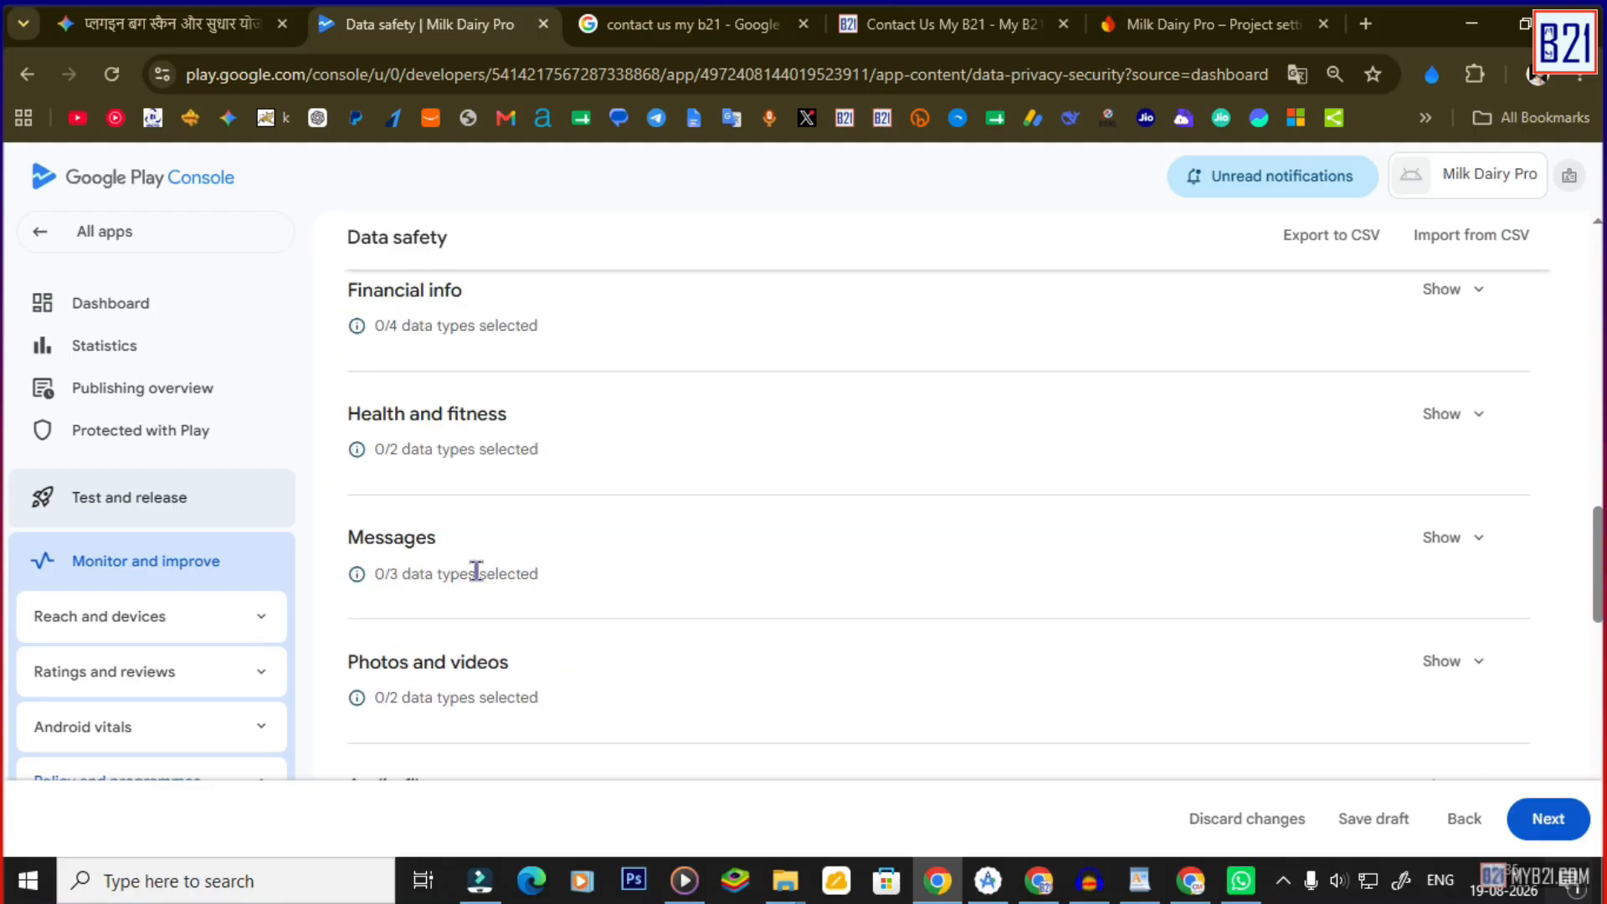
Expand Health and fitness, Messages, Photos and videos, and Files and docs, declaring Emails as collected.
click(1487, 419)
scroll(1022, 492, down, 5)
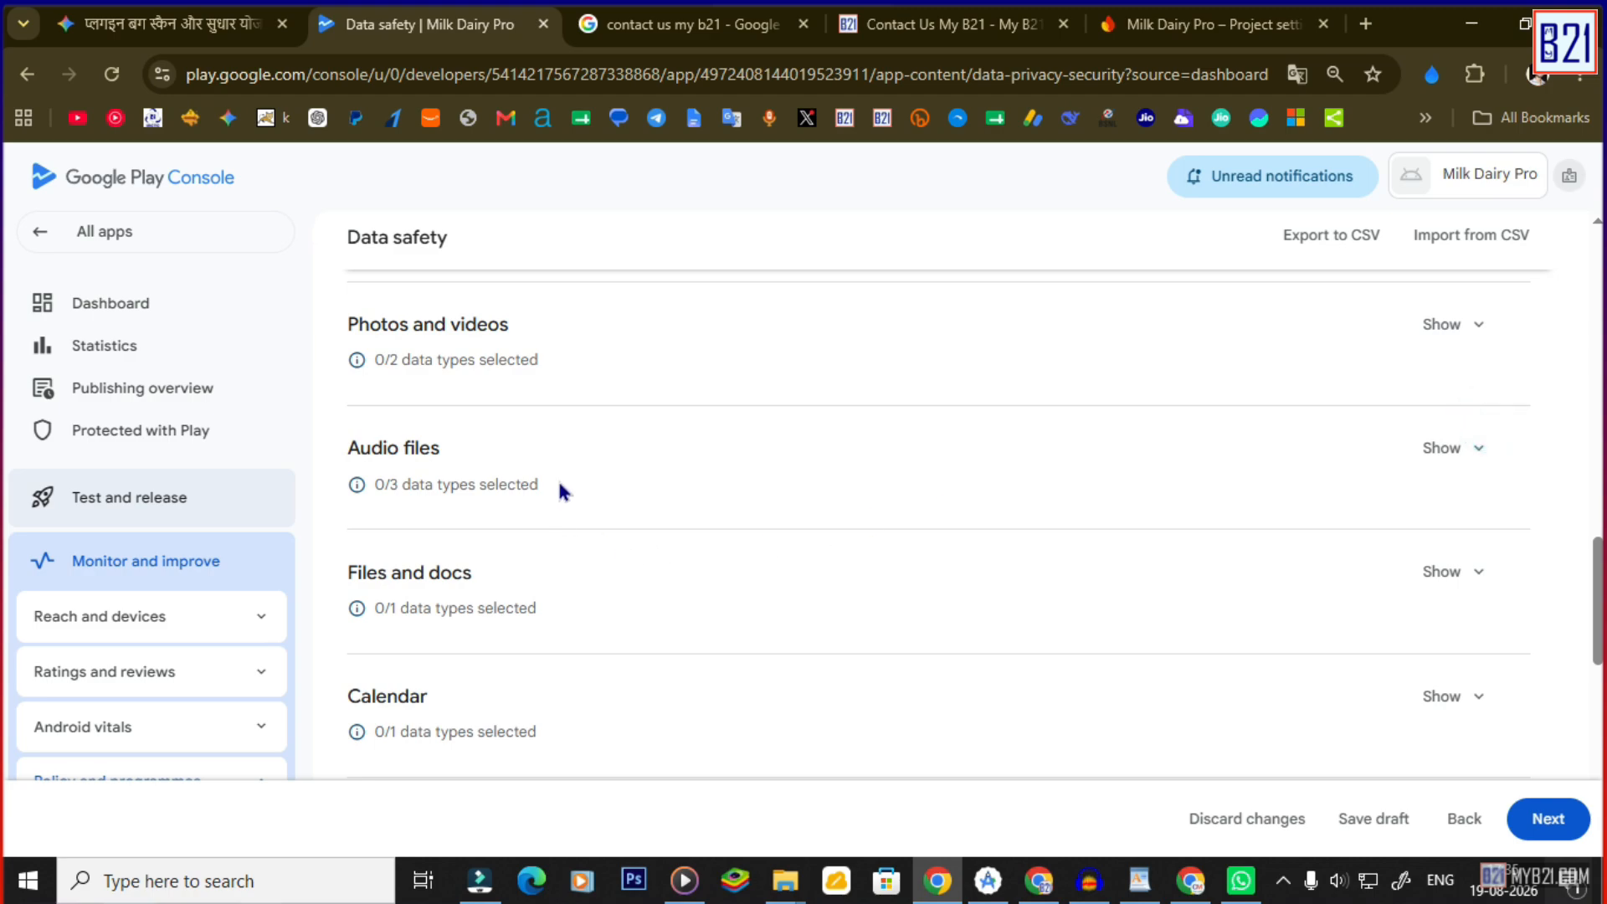
scroll(1155, 407, up, 2)
scroll(1023, 531, up, 2)
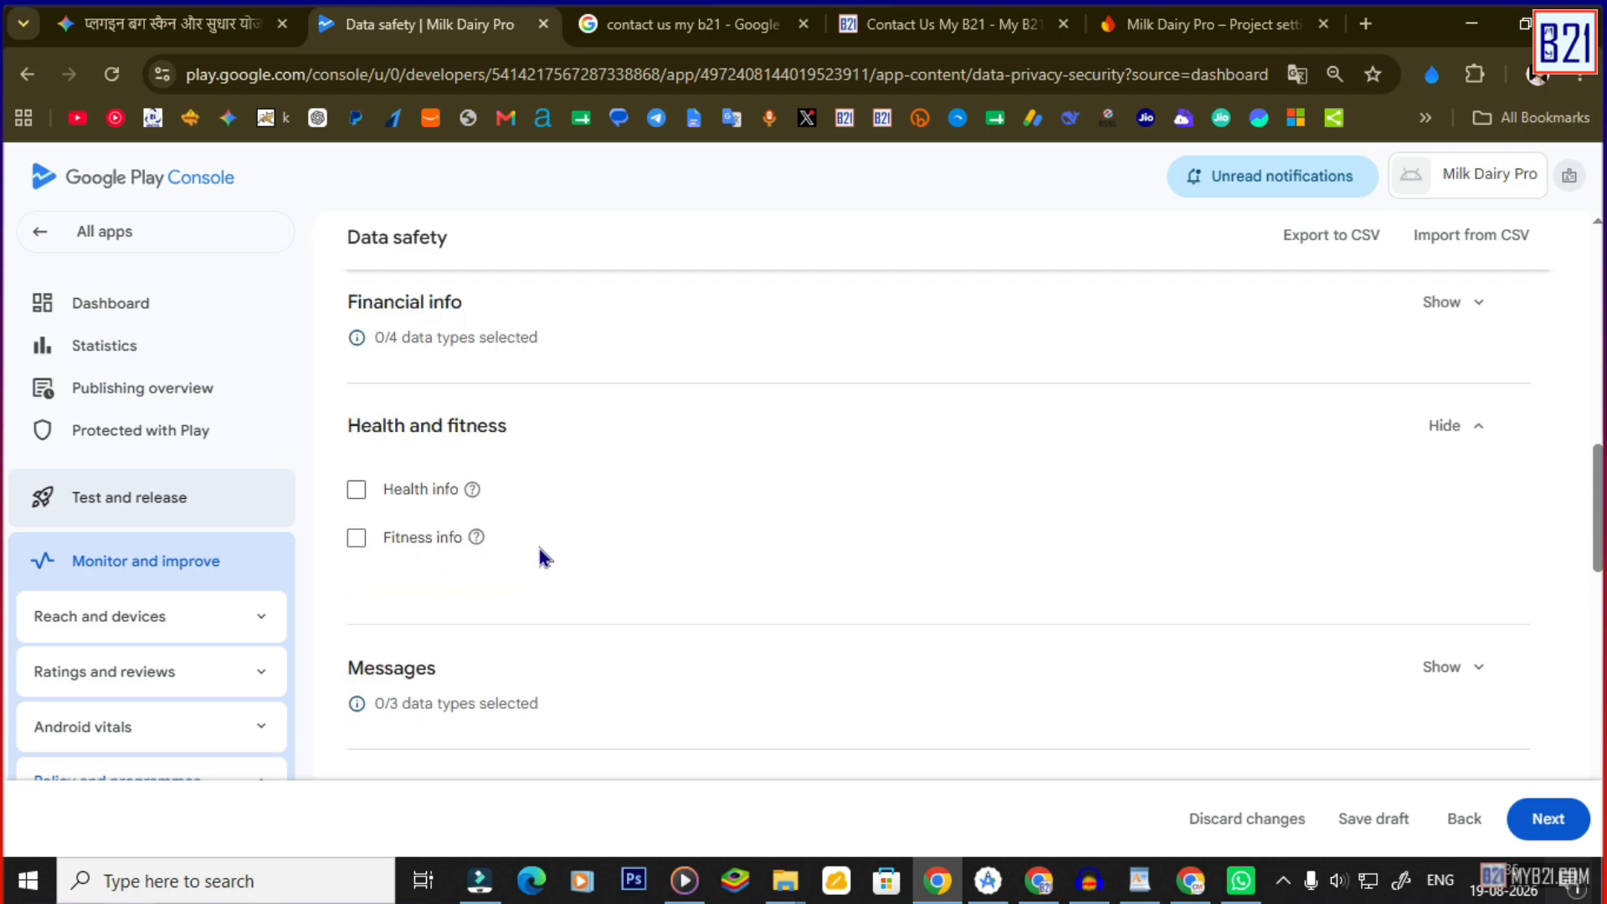
scroll(585, 569, down, 2)
click(1477, 444)
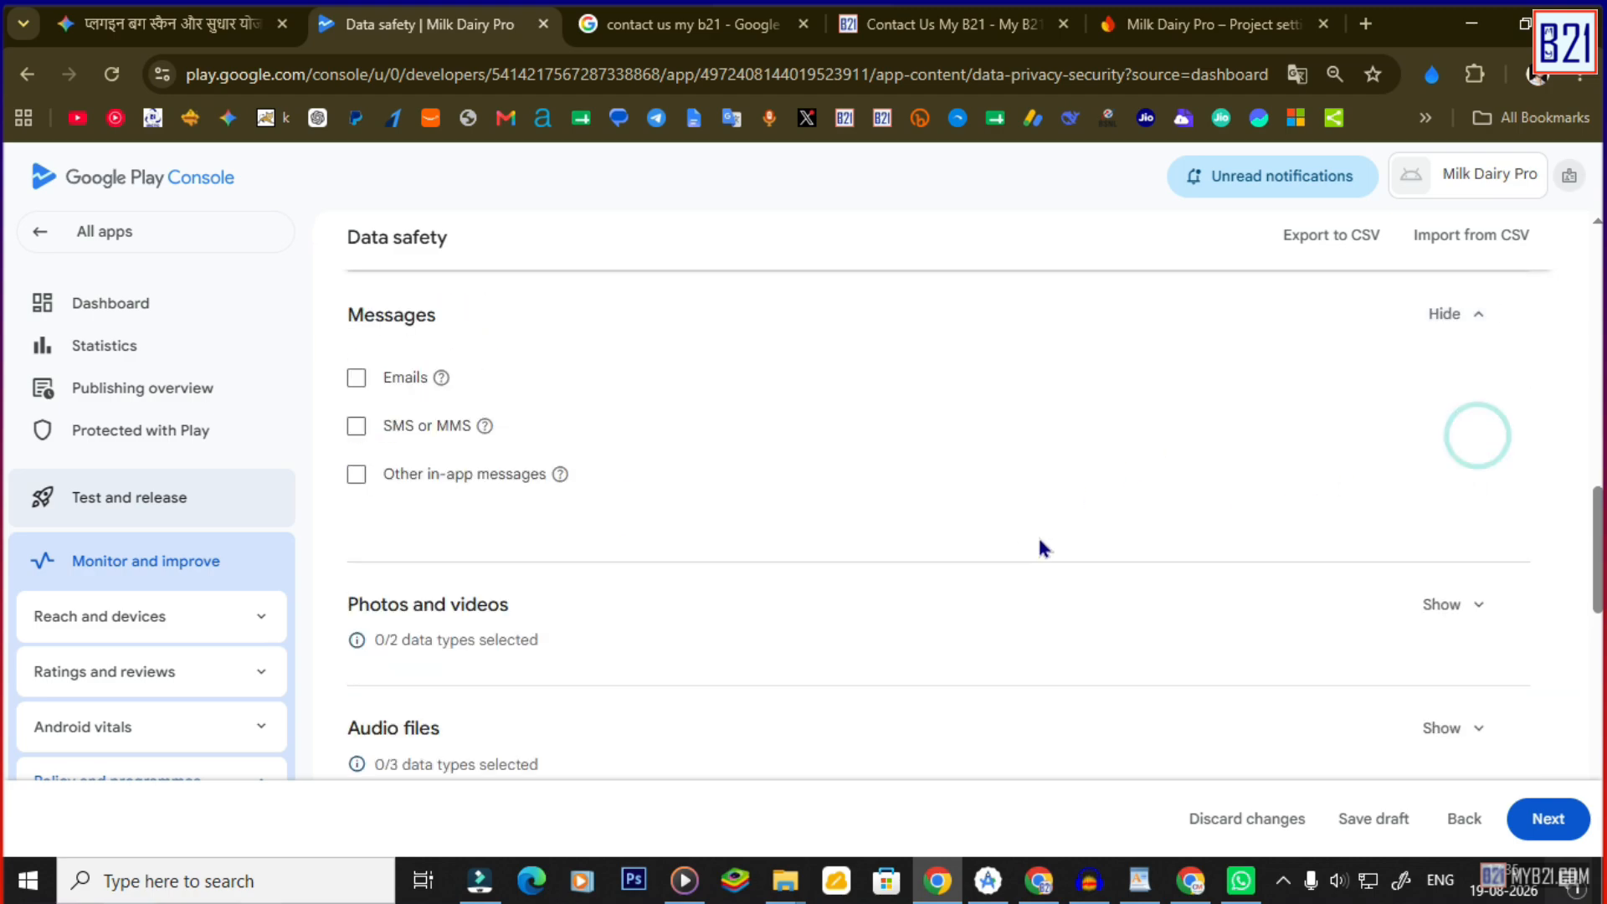
click(356, 378)
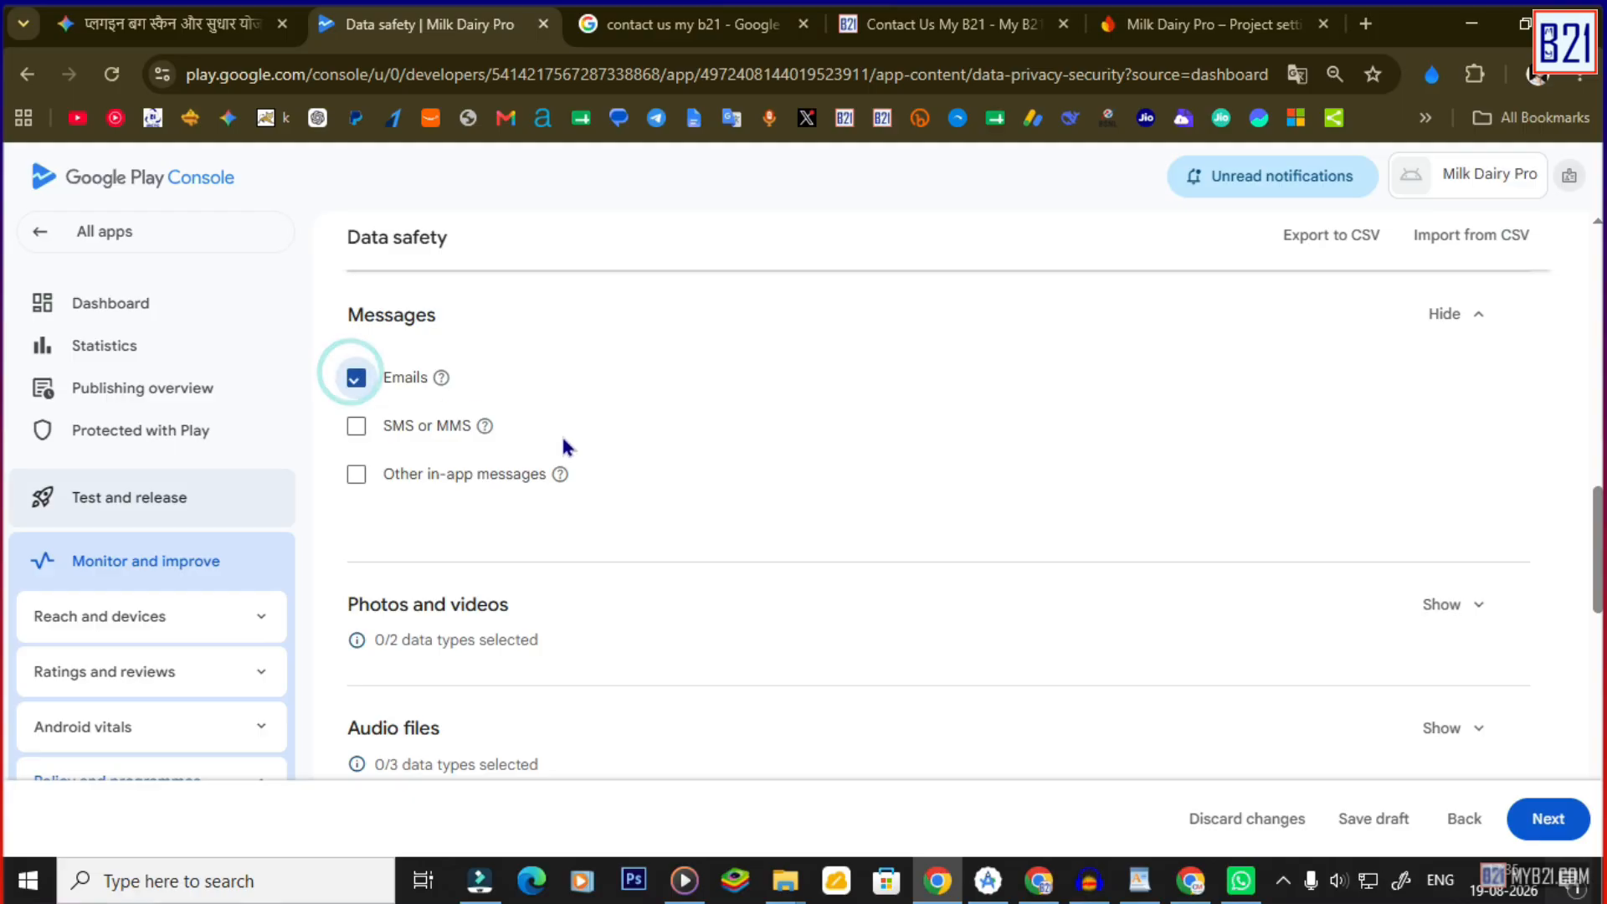
scroll(709, 518, down, 1)
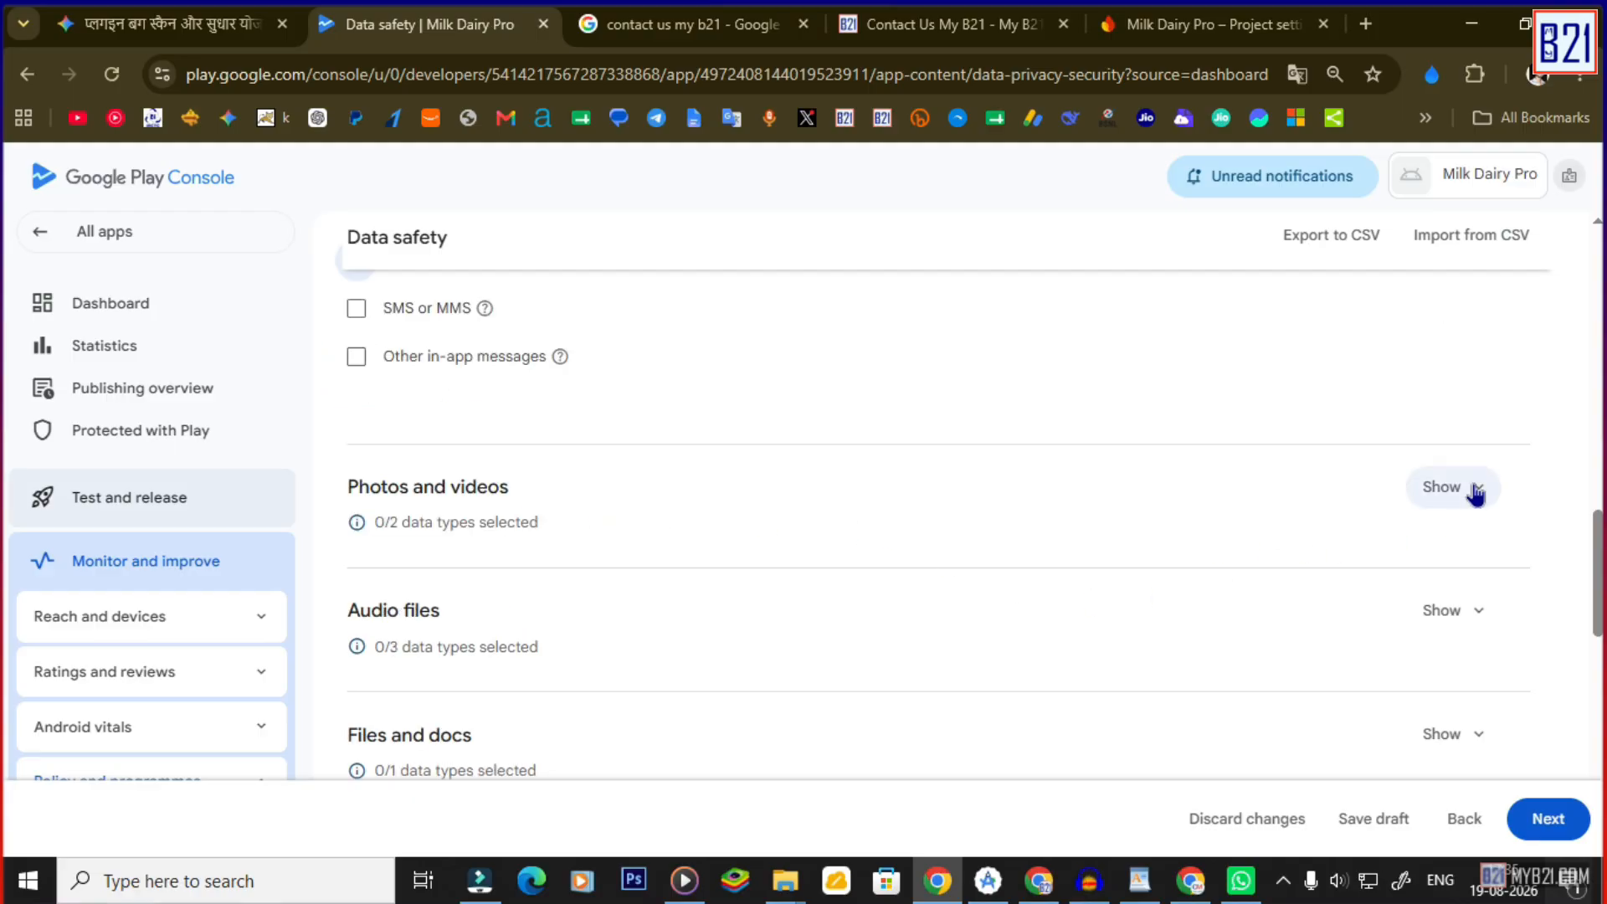
click(1443, 486)
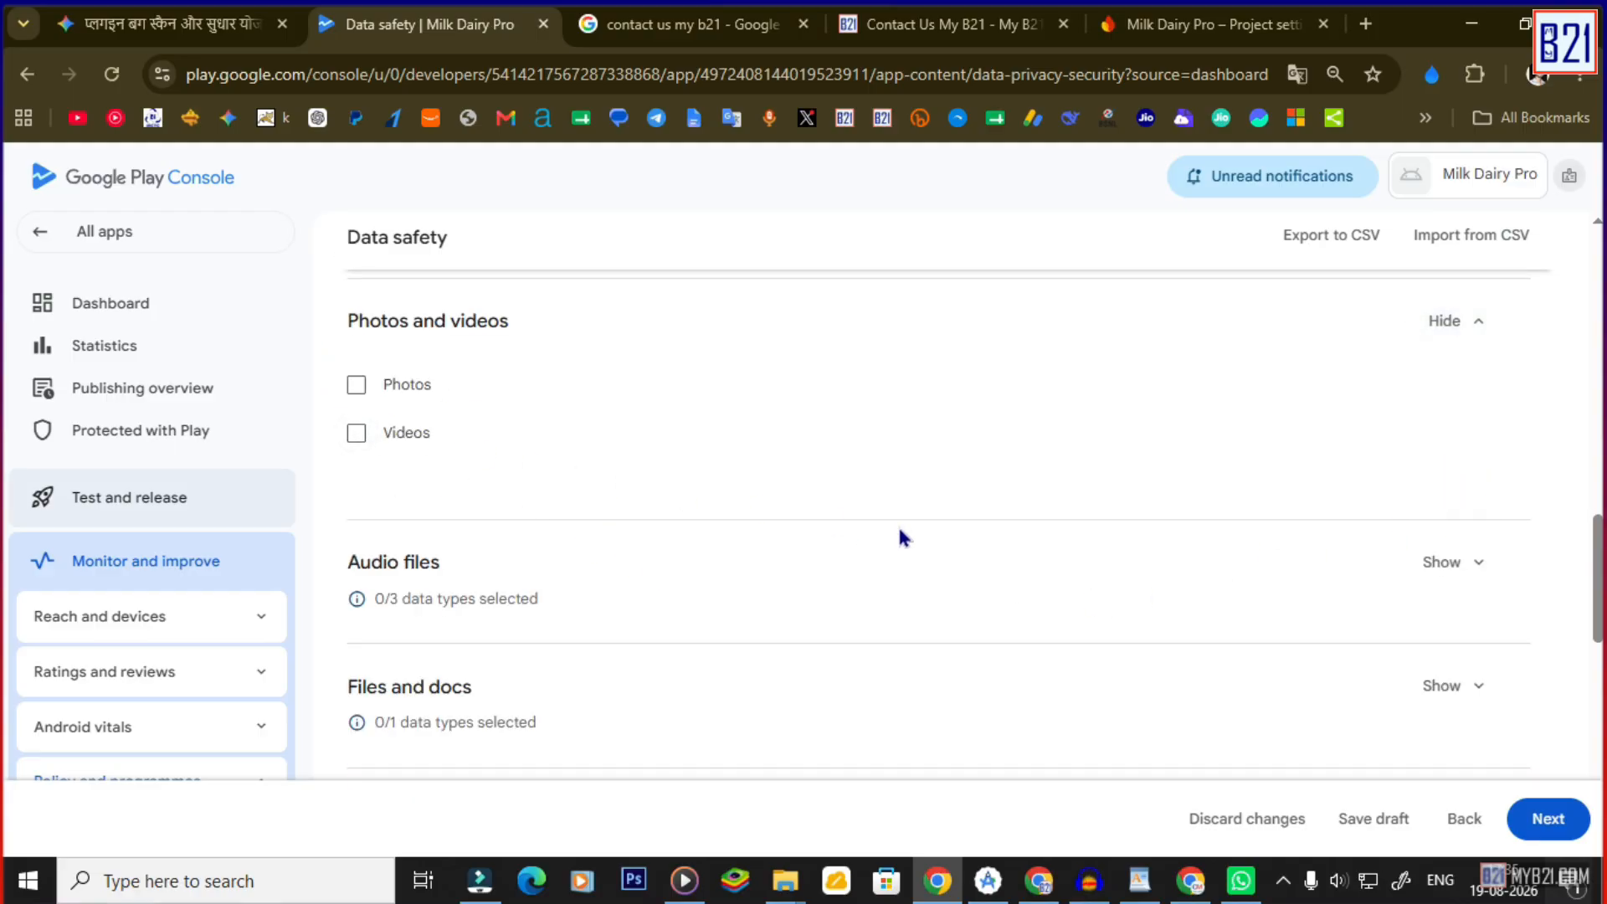
scroll(1349, 566, down, 1)
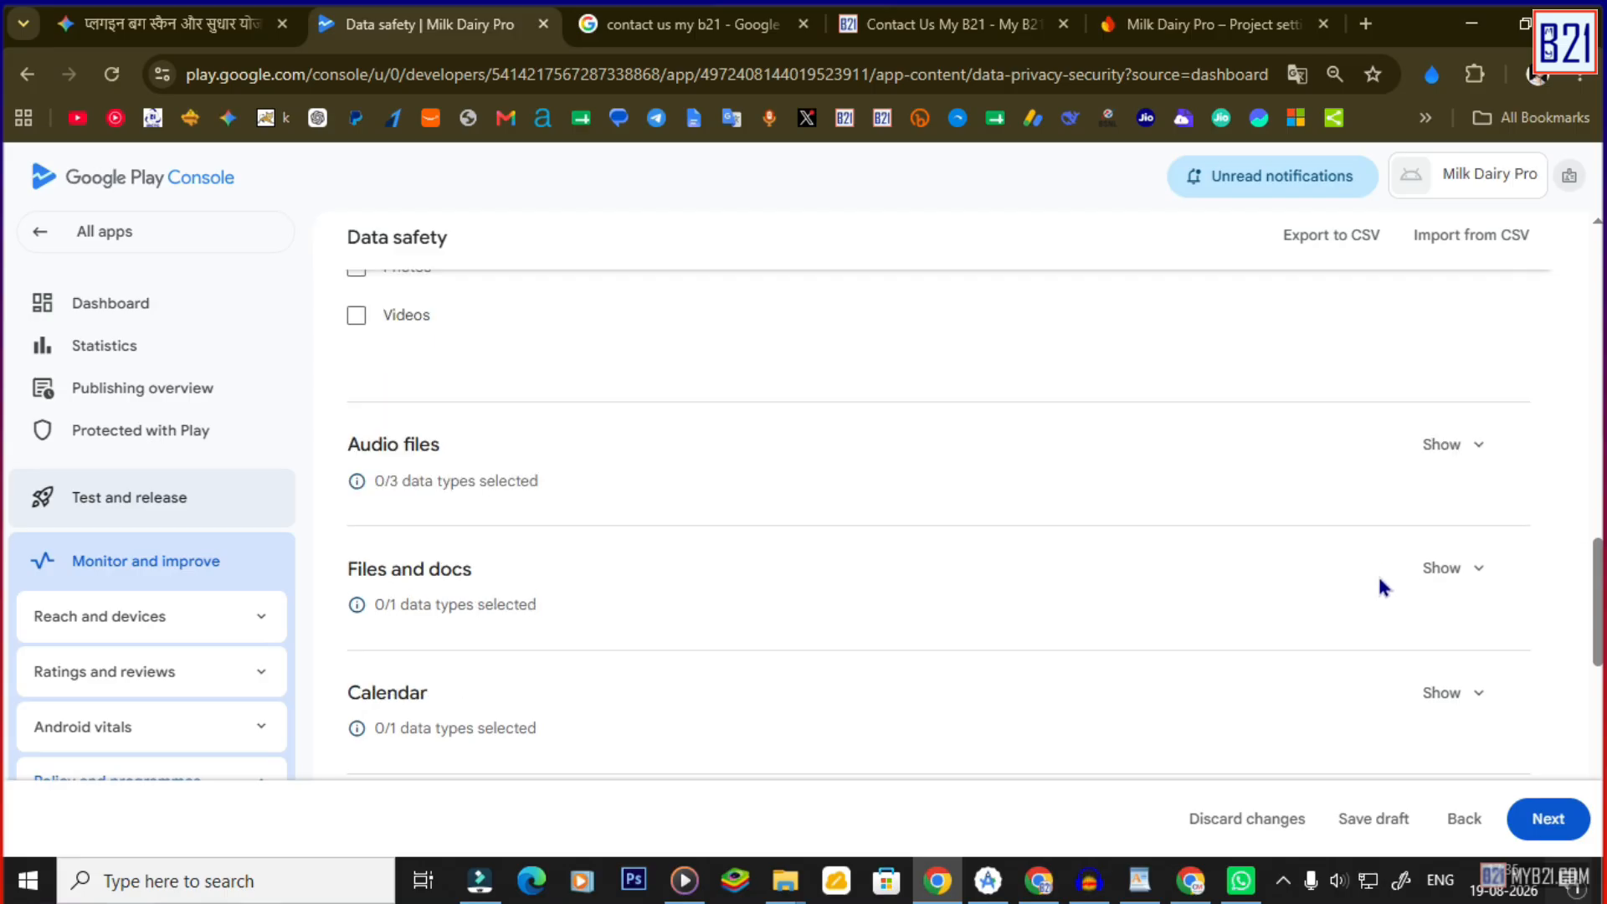
click(1474, 566)
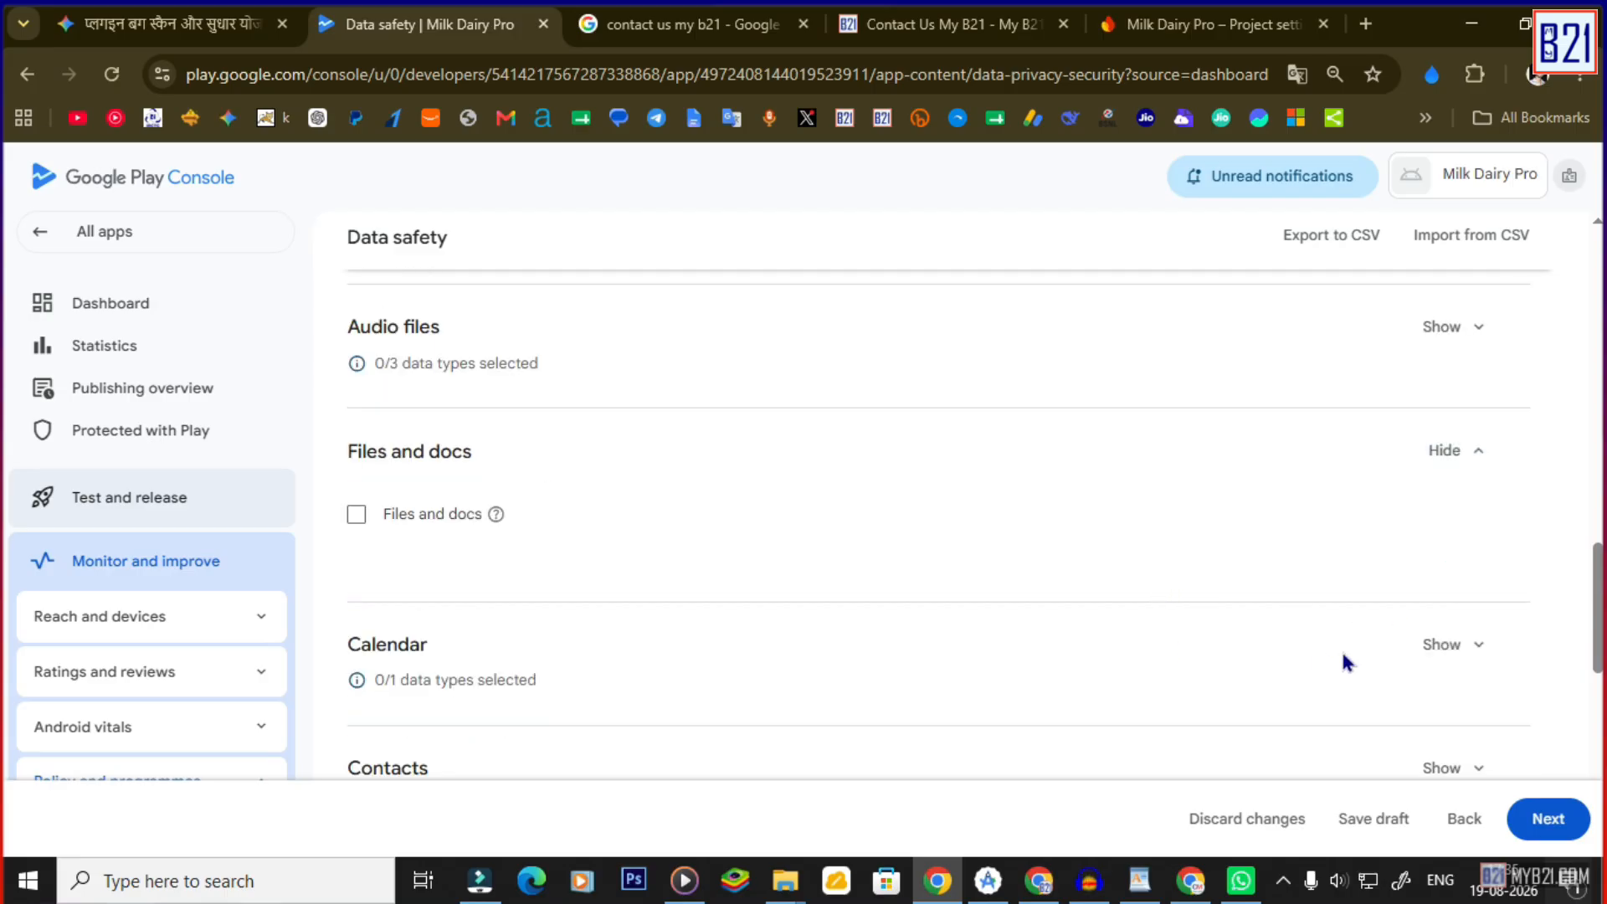
scroll(1422, 661, down, 3)
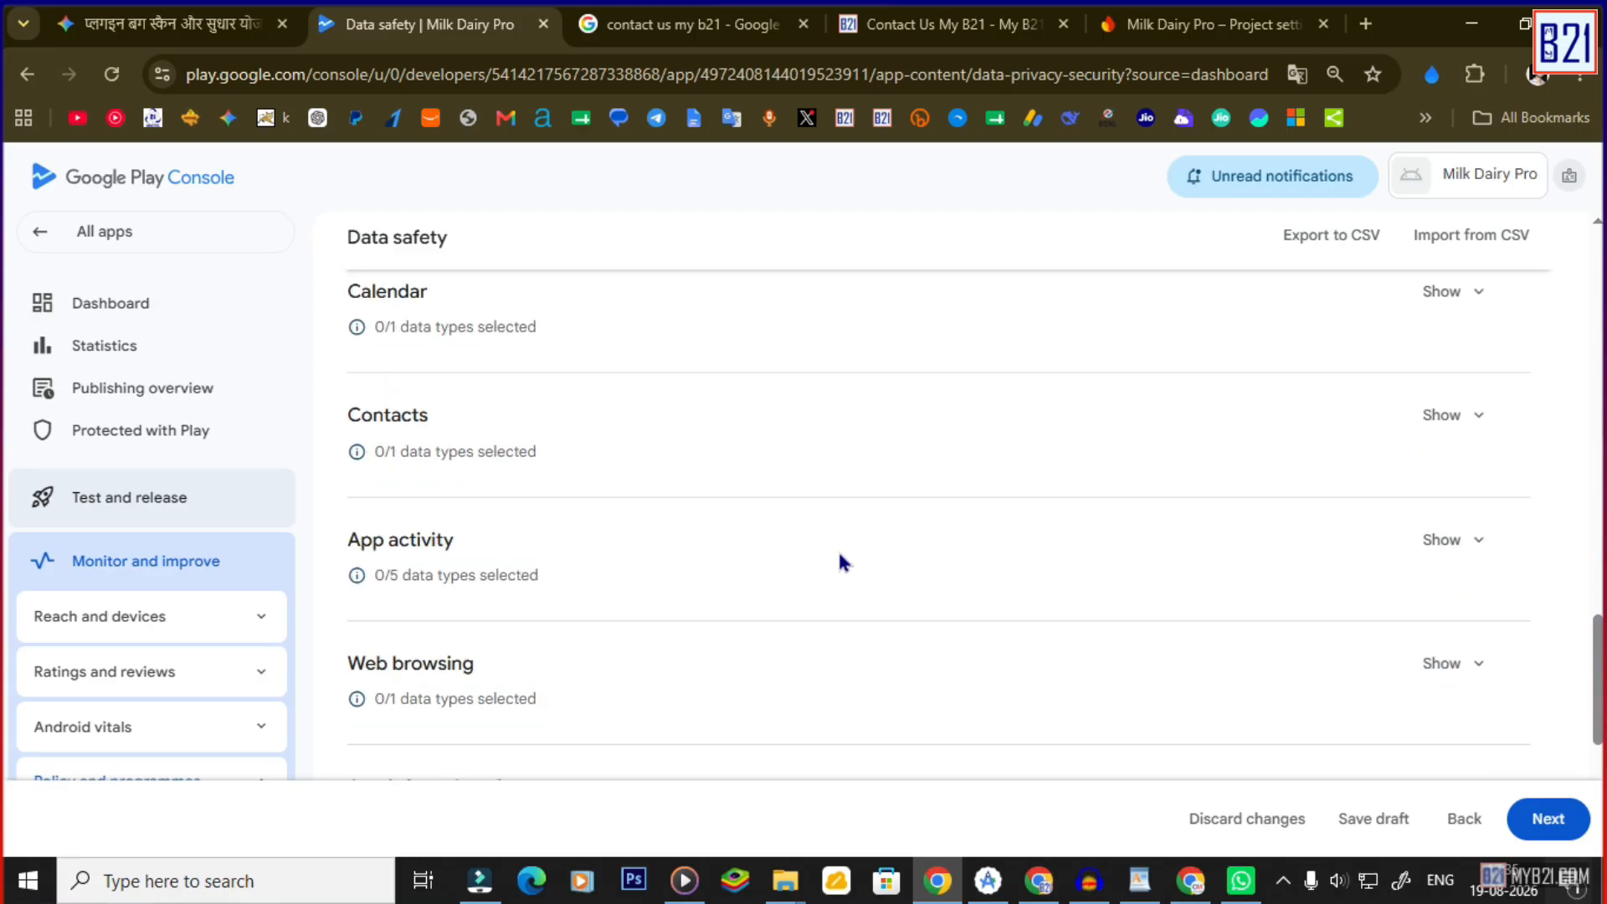
scroll(843, 562, down, 3)
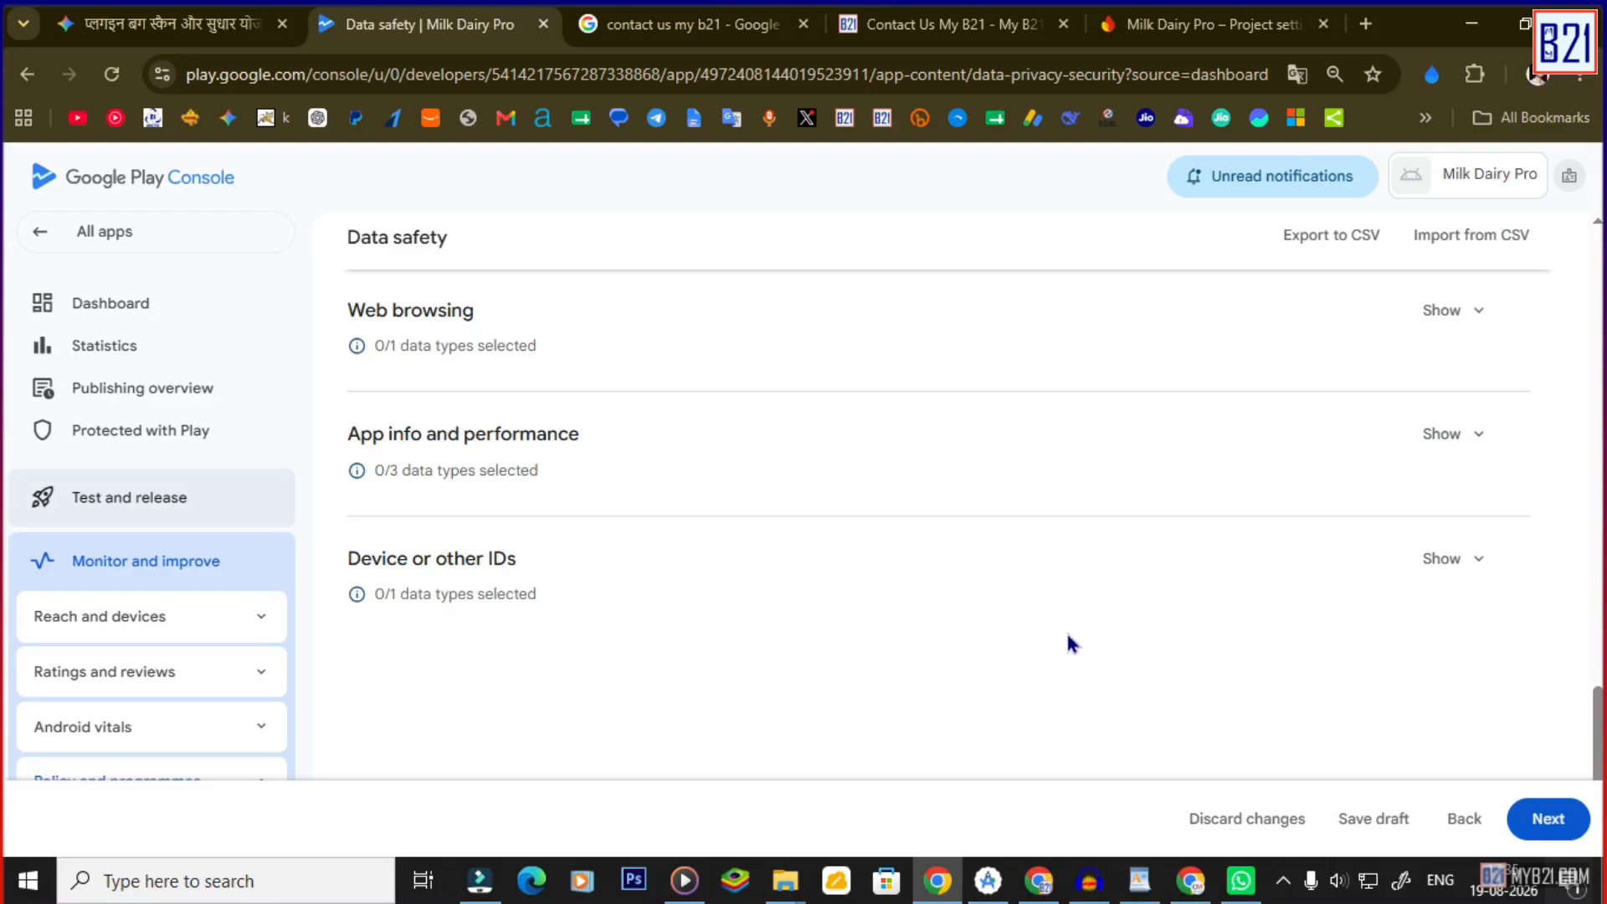
Declare Crash logs, Diagnostics and Other app performance data as collected, then continue.
click(1443, 434)
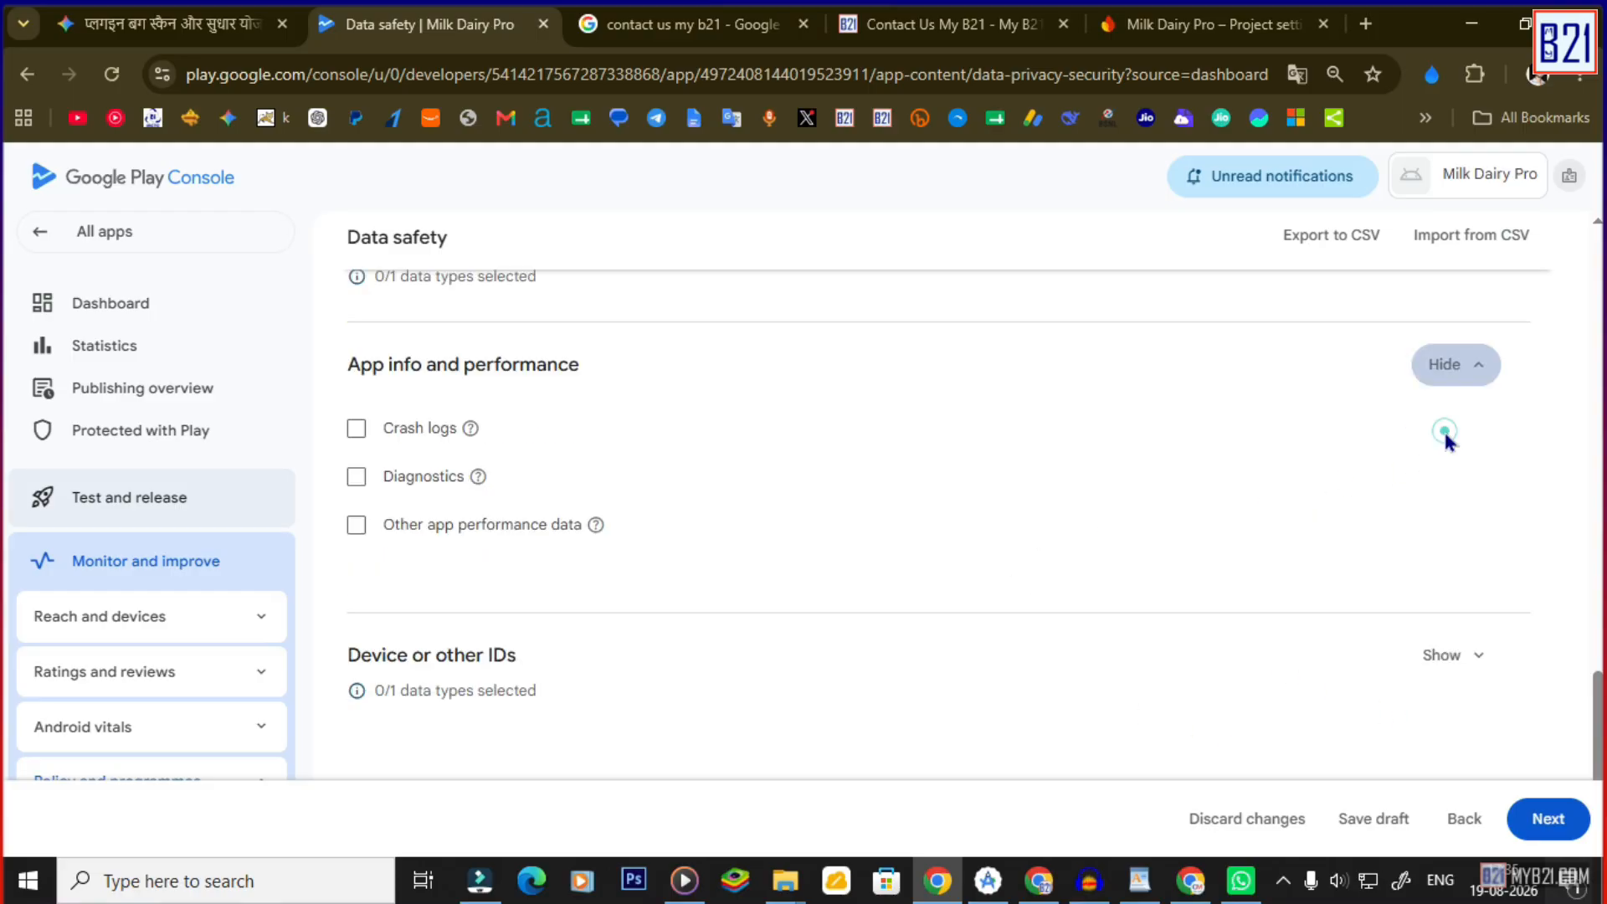
click(356, 428)
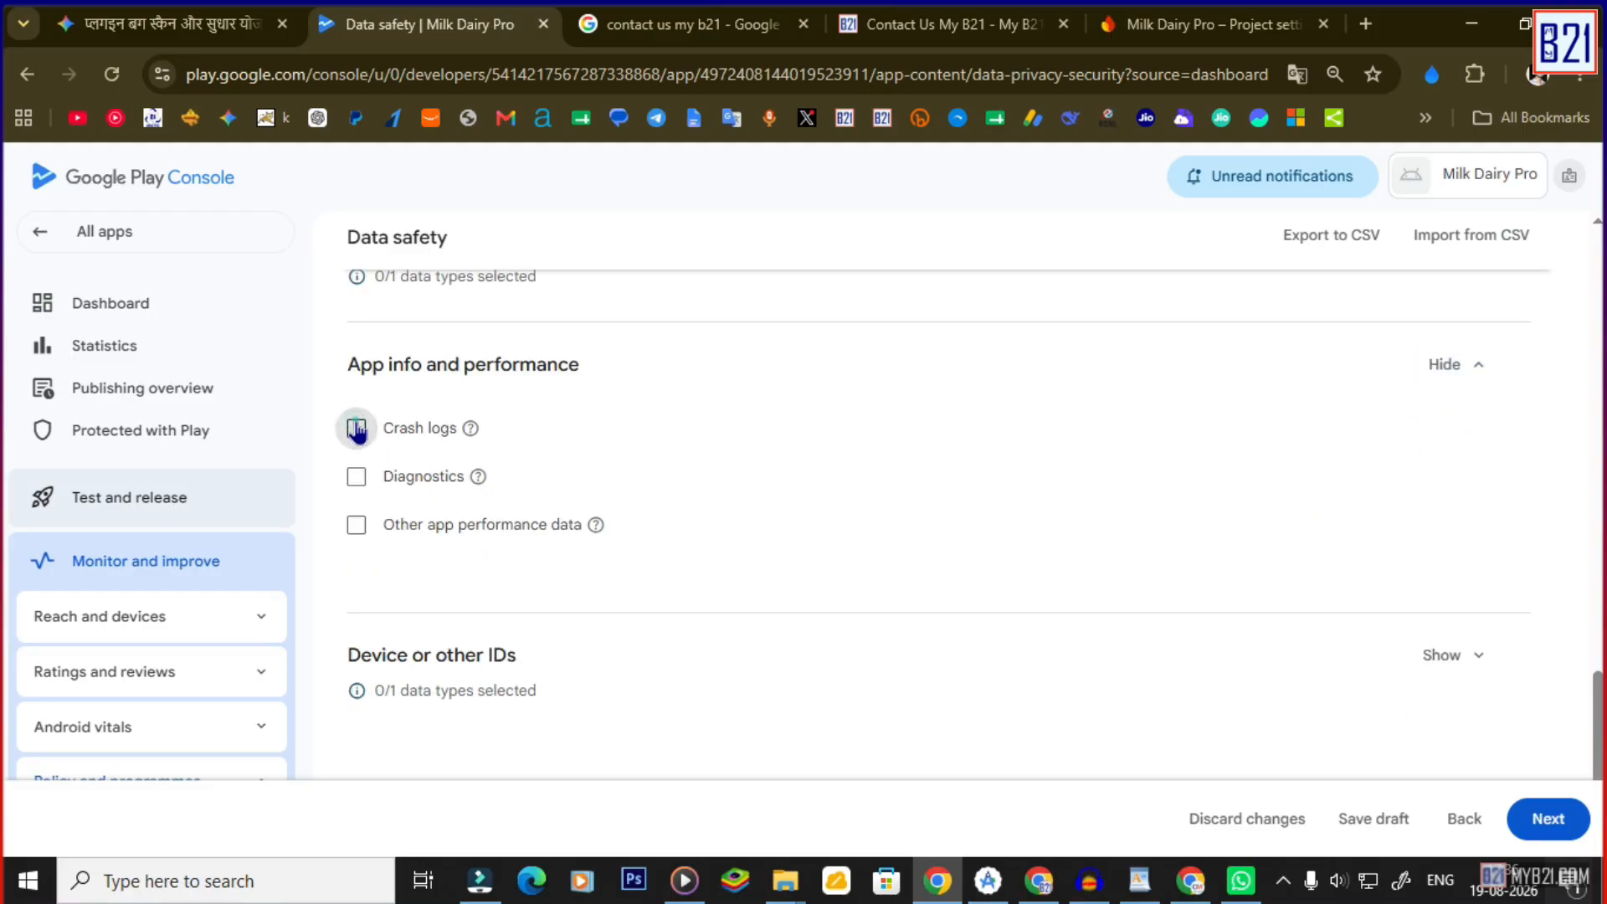
click(356, 476)
click(356, 524)
scroll(858, 565, up, 1)
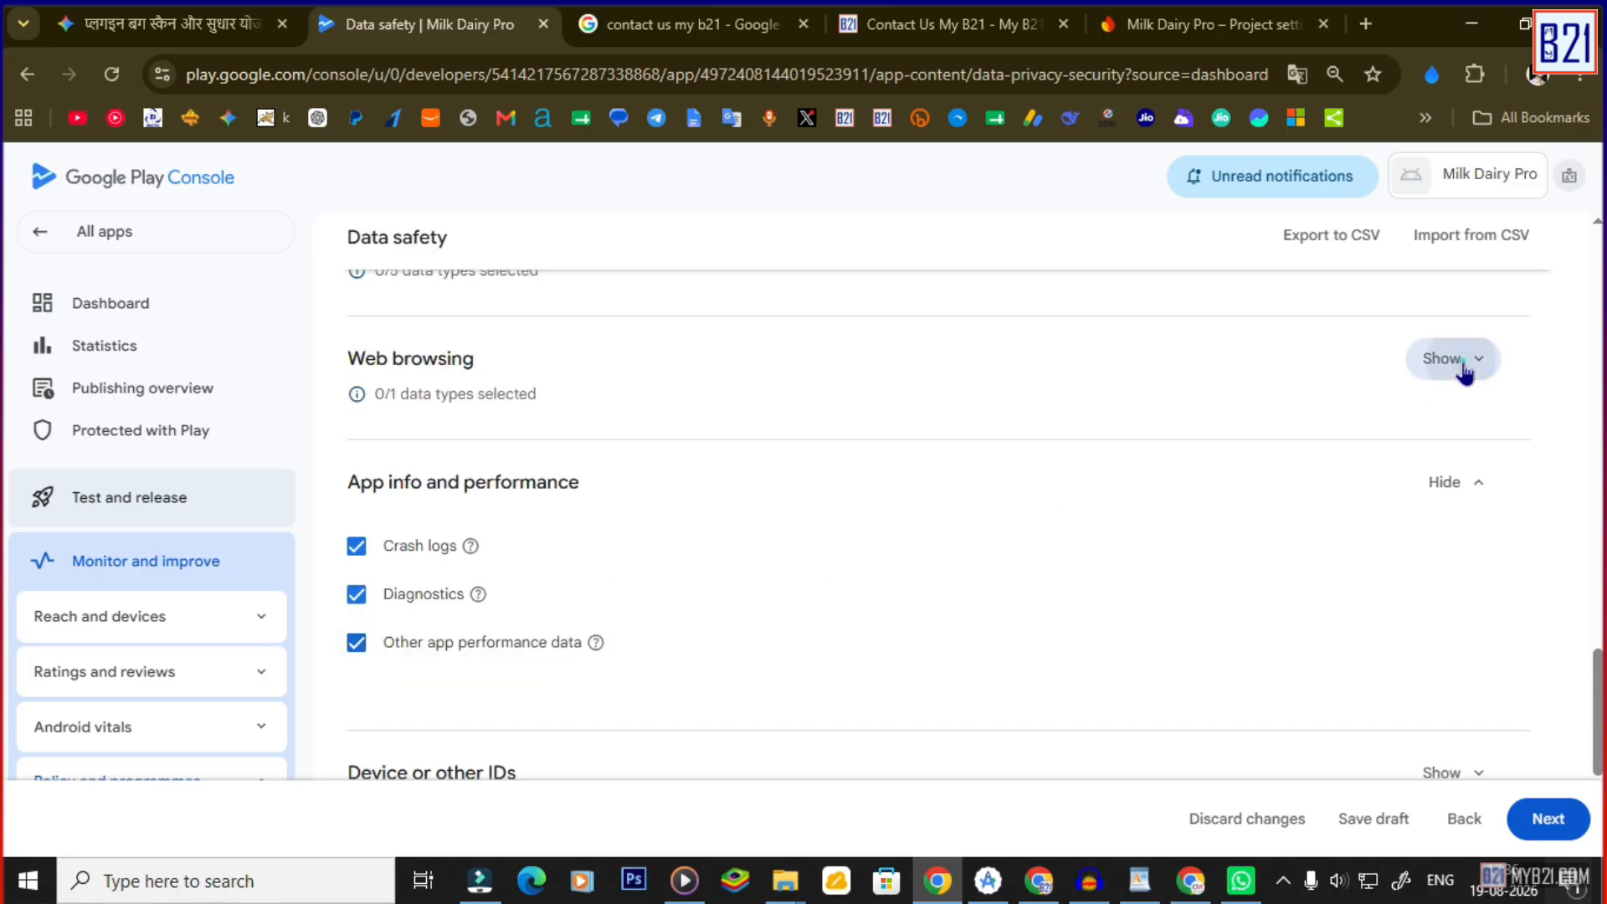
click(1460, 361)
scroll(569, 502, down, 3)
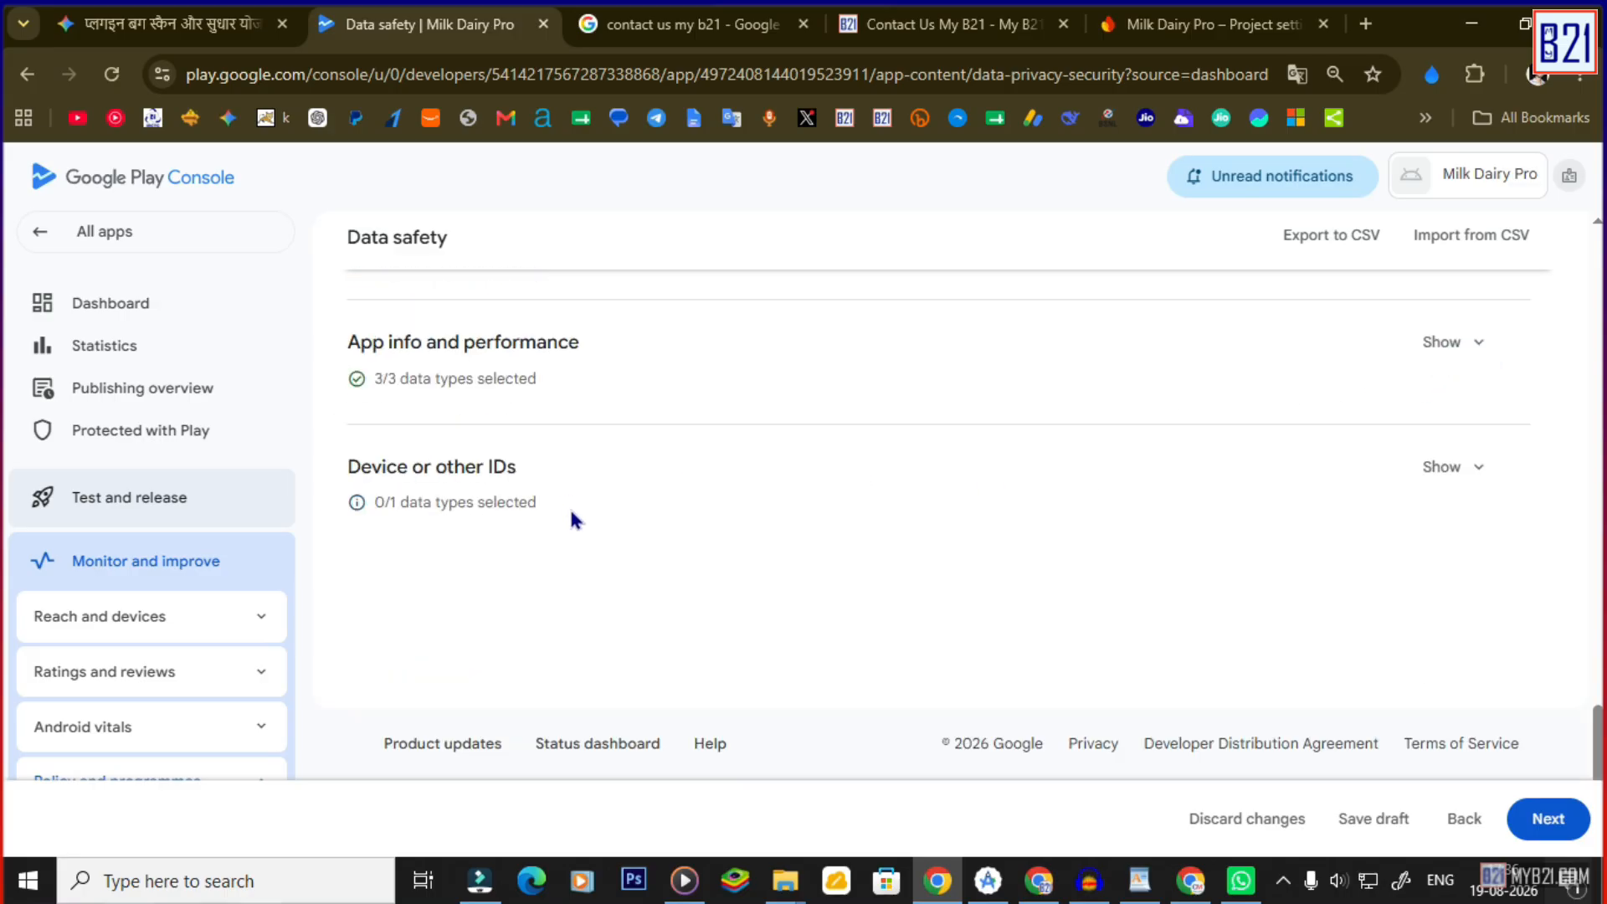
click(1547, 818)
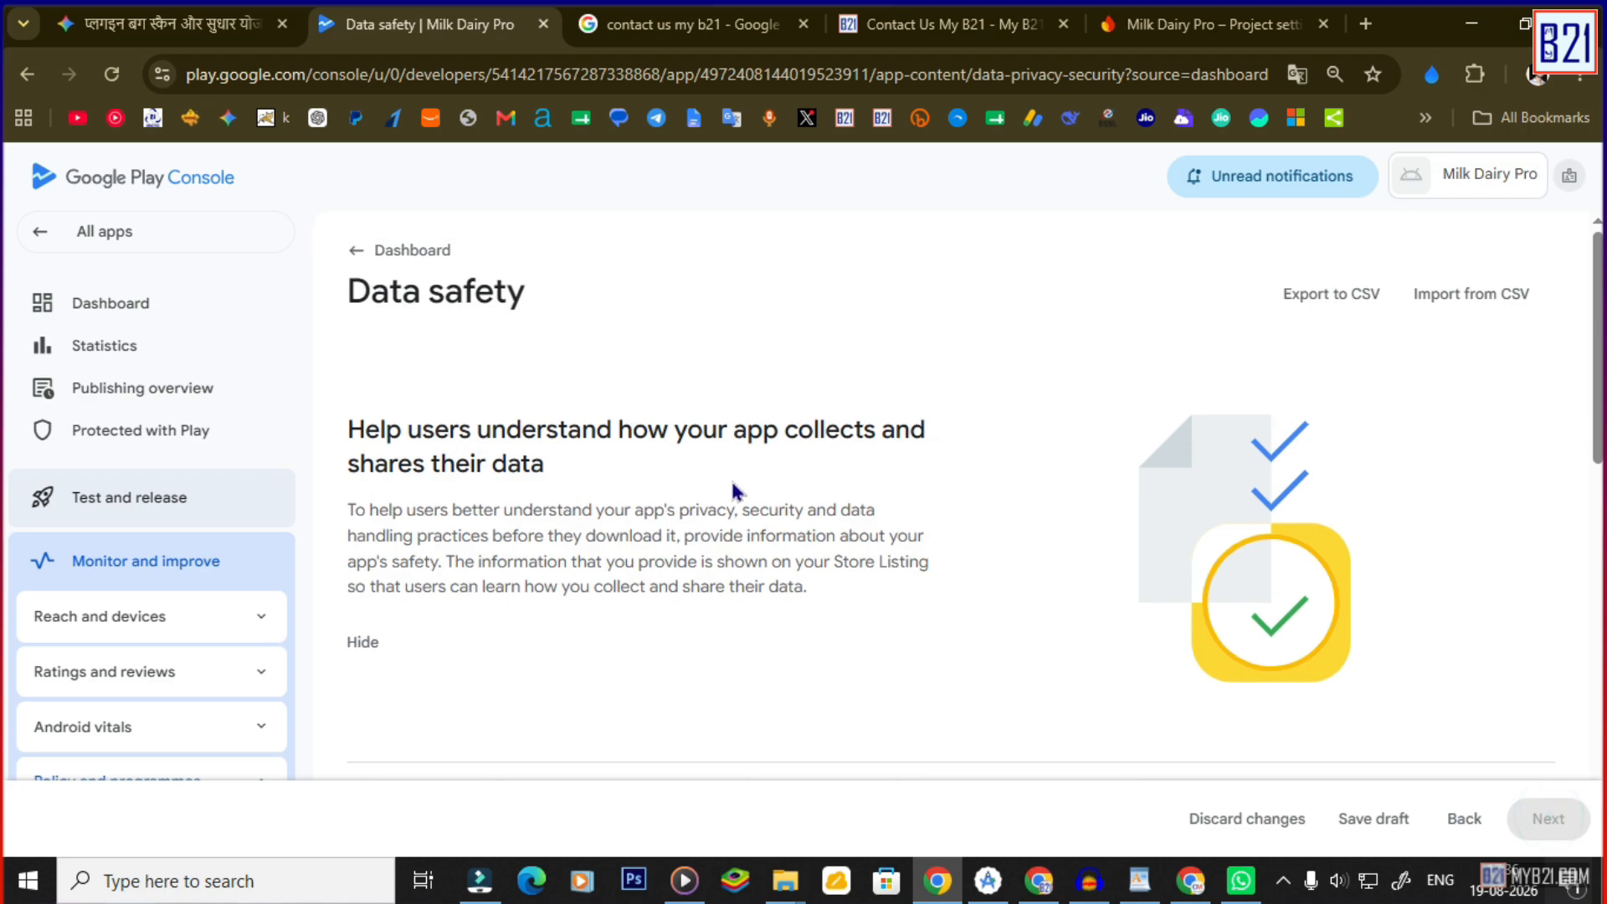
Open the Crash logs data type's questions and tick Collected.
scroll(921, 578, down, 10)
scroll(962, 577, up, 3)
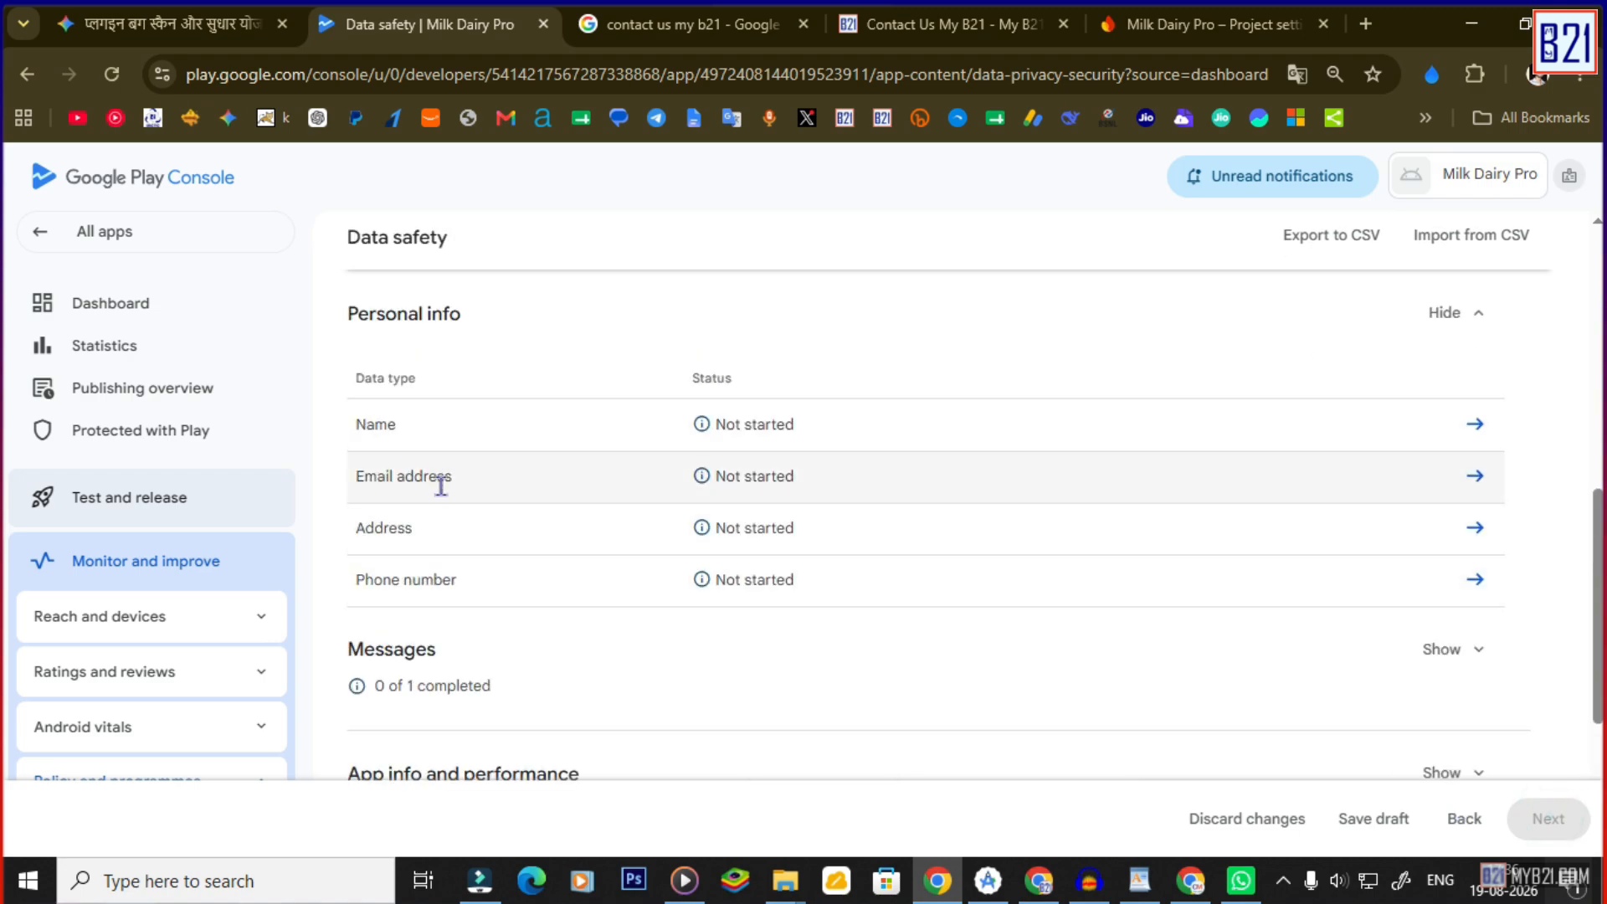
scroll(1004, 519, down, 5)
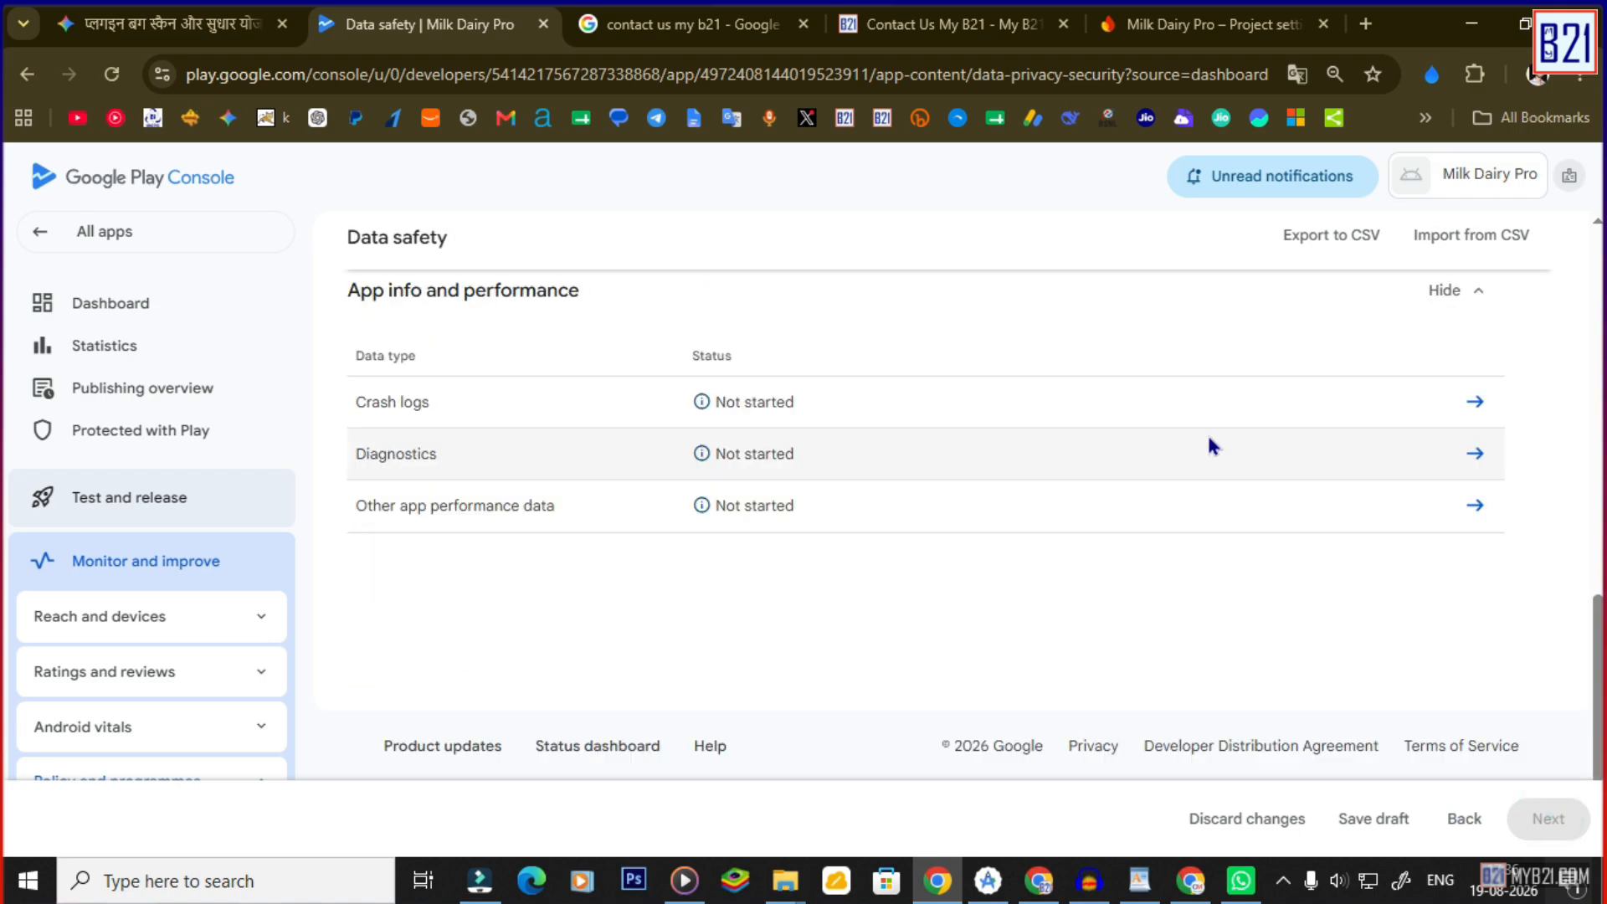
click(1473, 402)
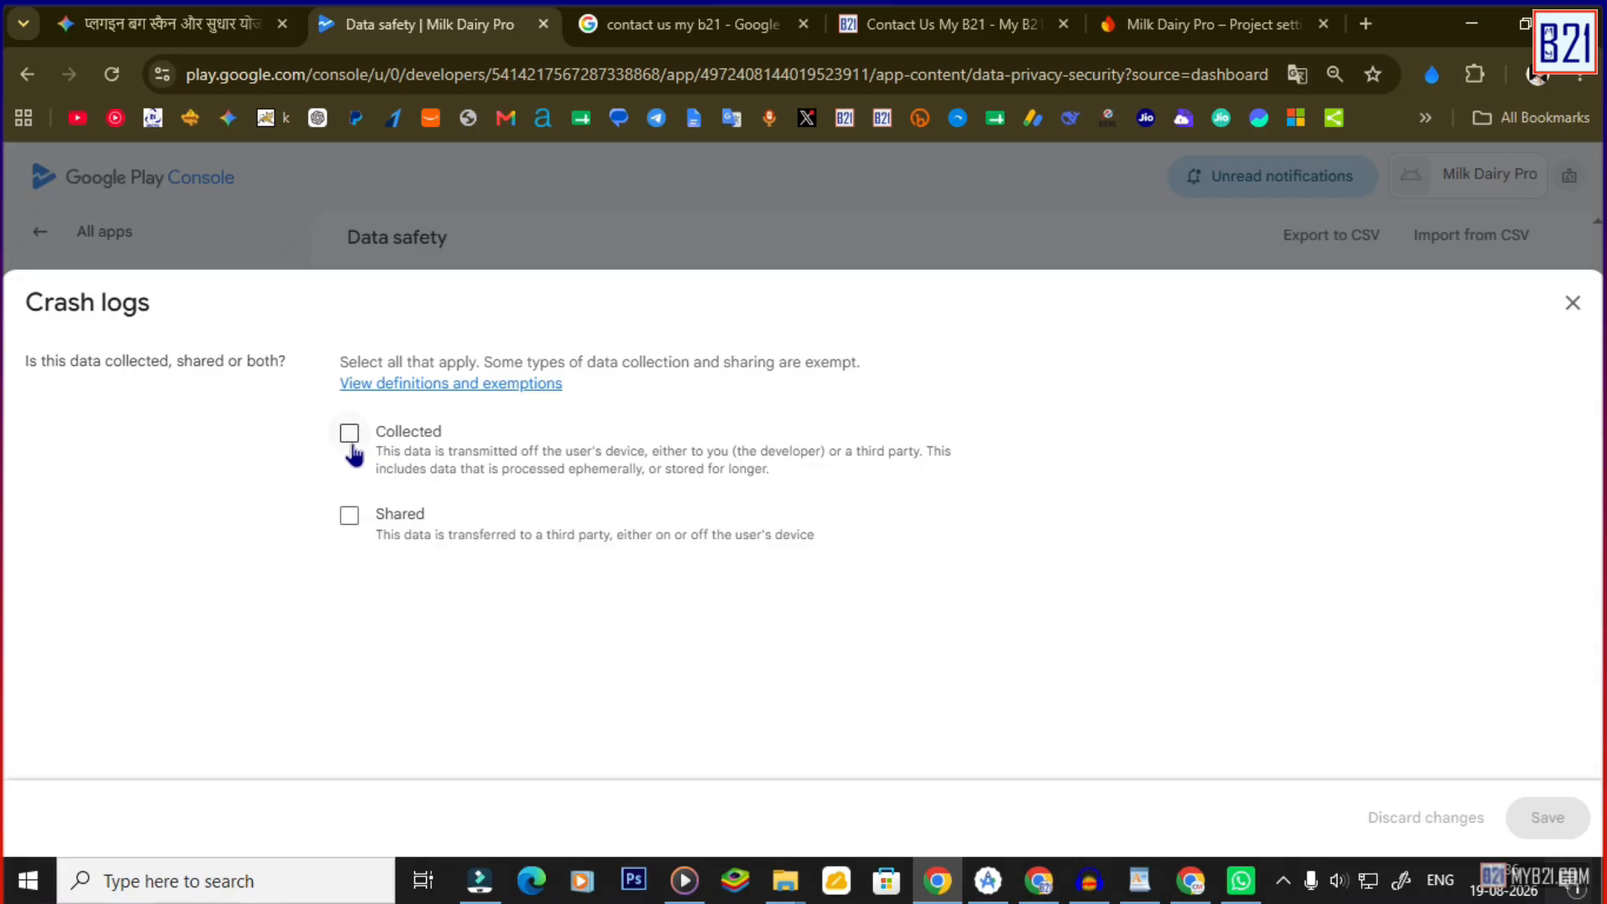
click(349, 449)
scroll(473, 633, down, 4)
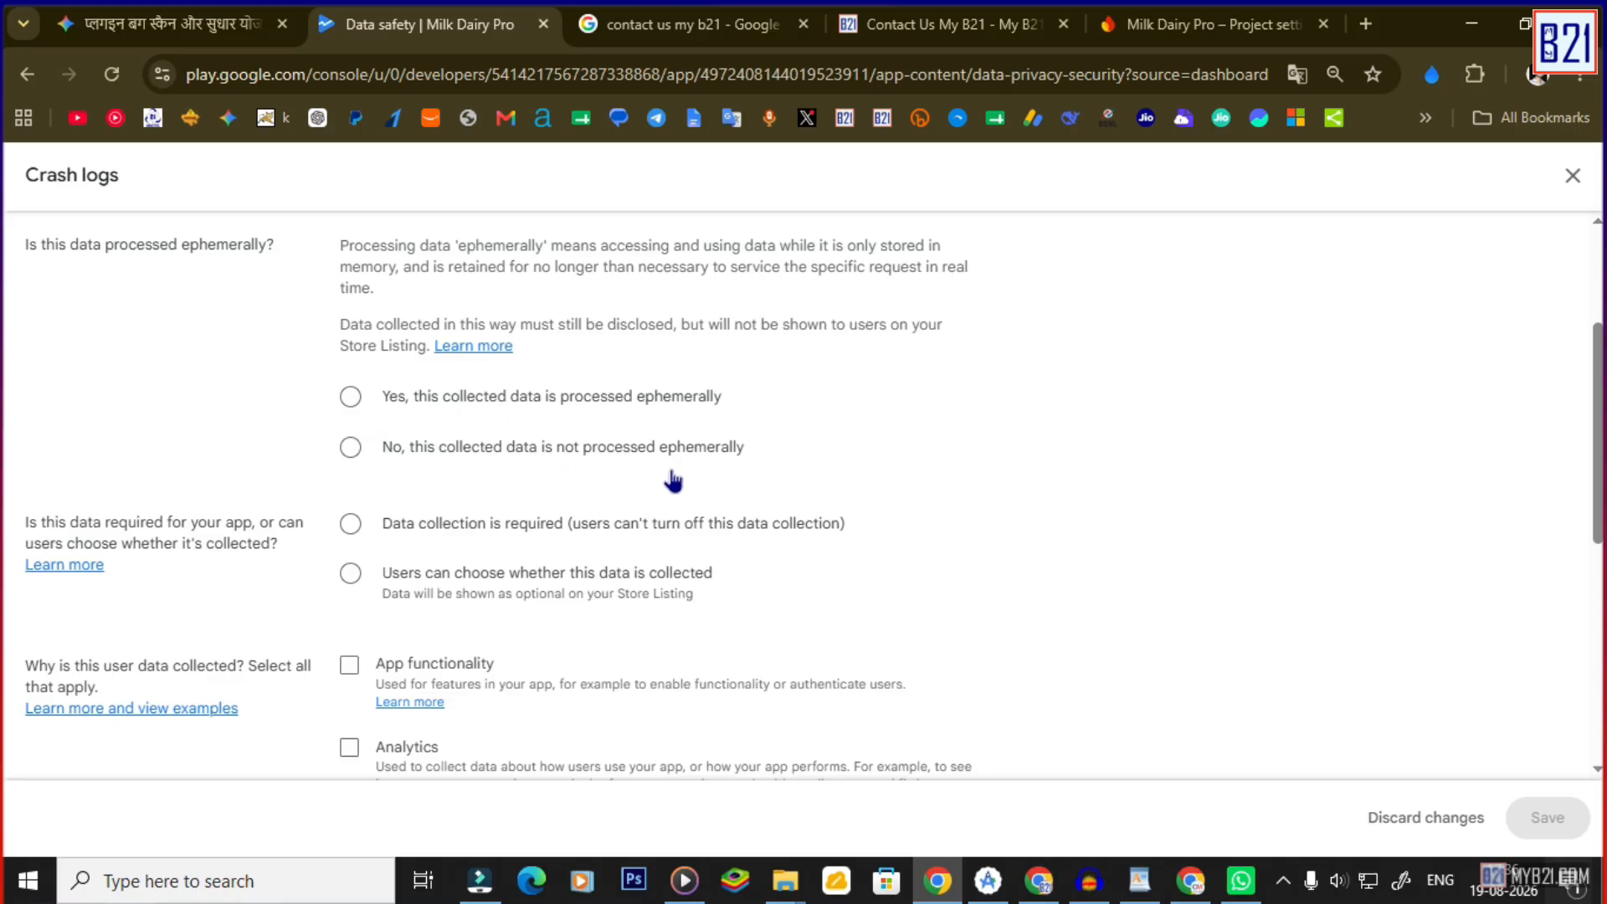
Mark Crash logs ephemeral and required for App functionality, Analytics, Fraud prevention, Personalisation and Account management, then save.
click(350, 396)
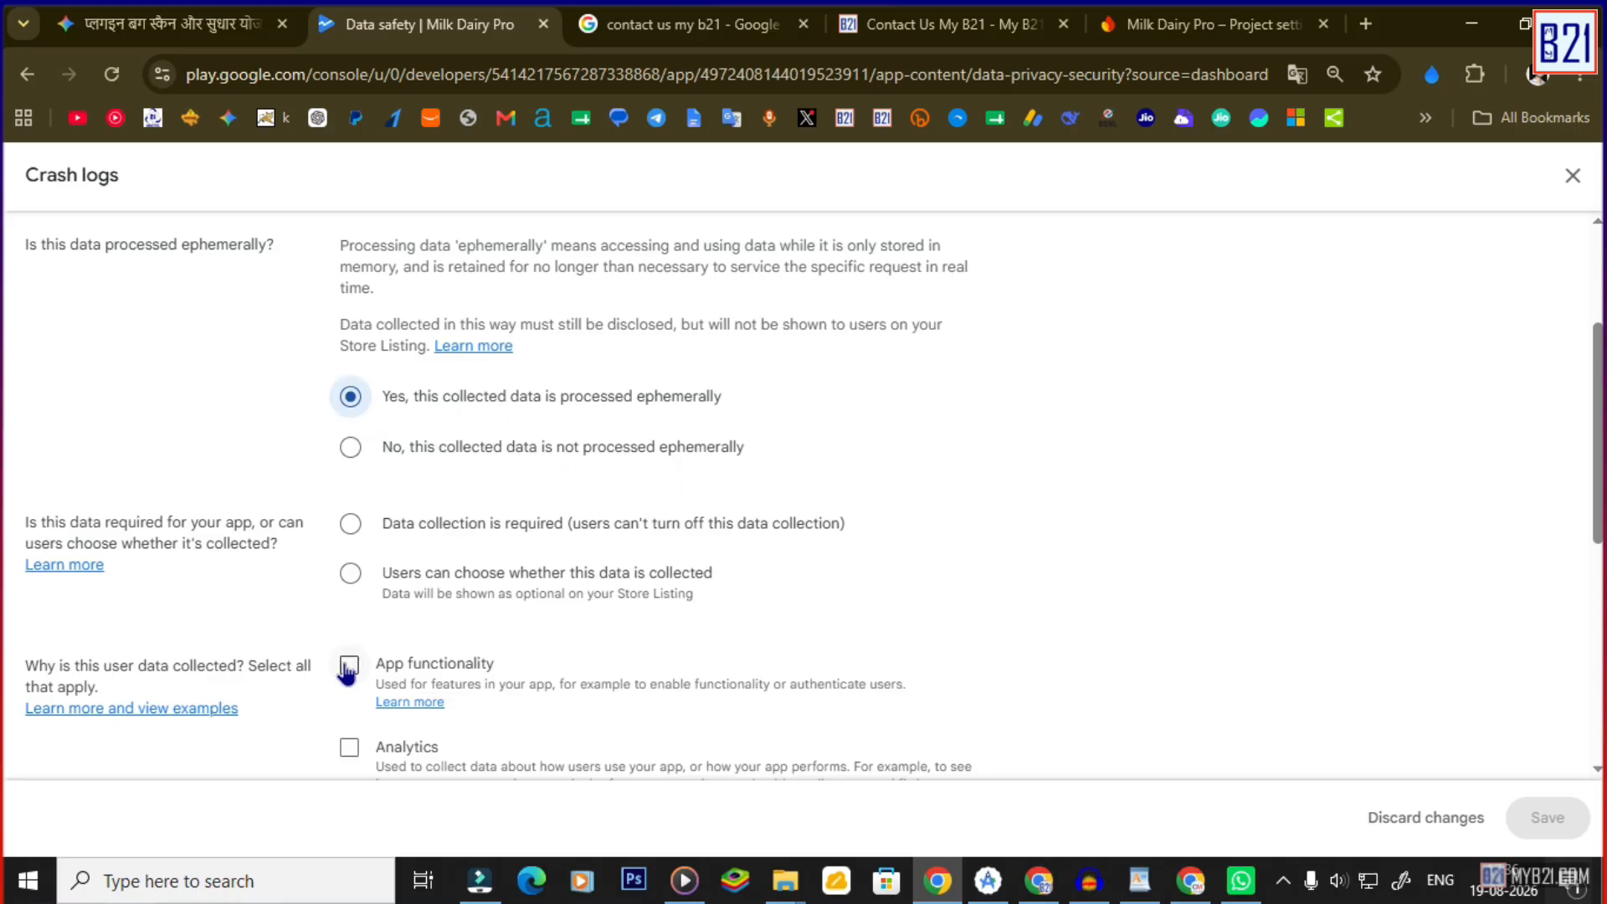
click(349, 667)
scroll(452, 594, down, 1)
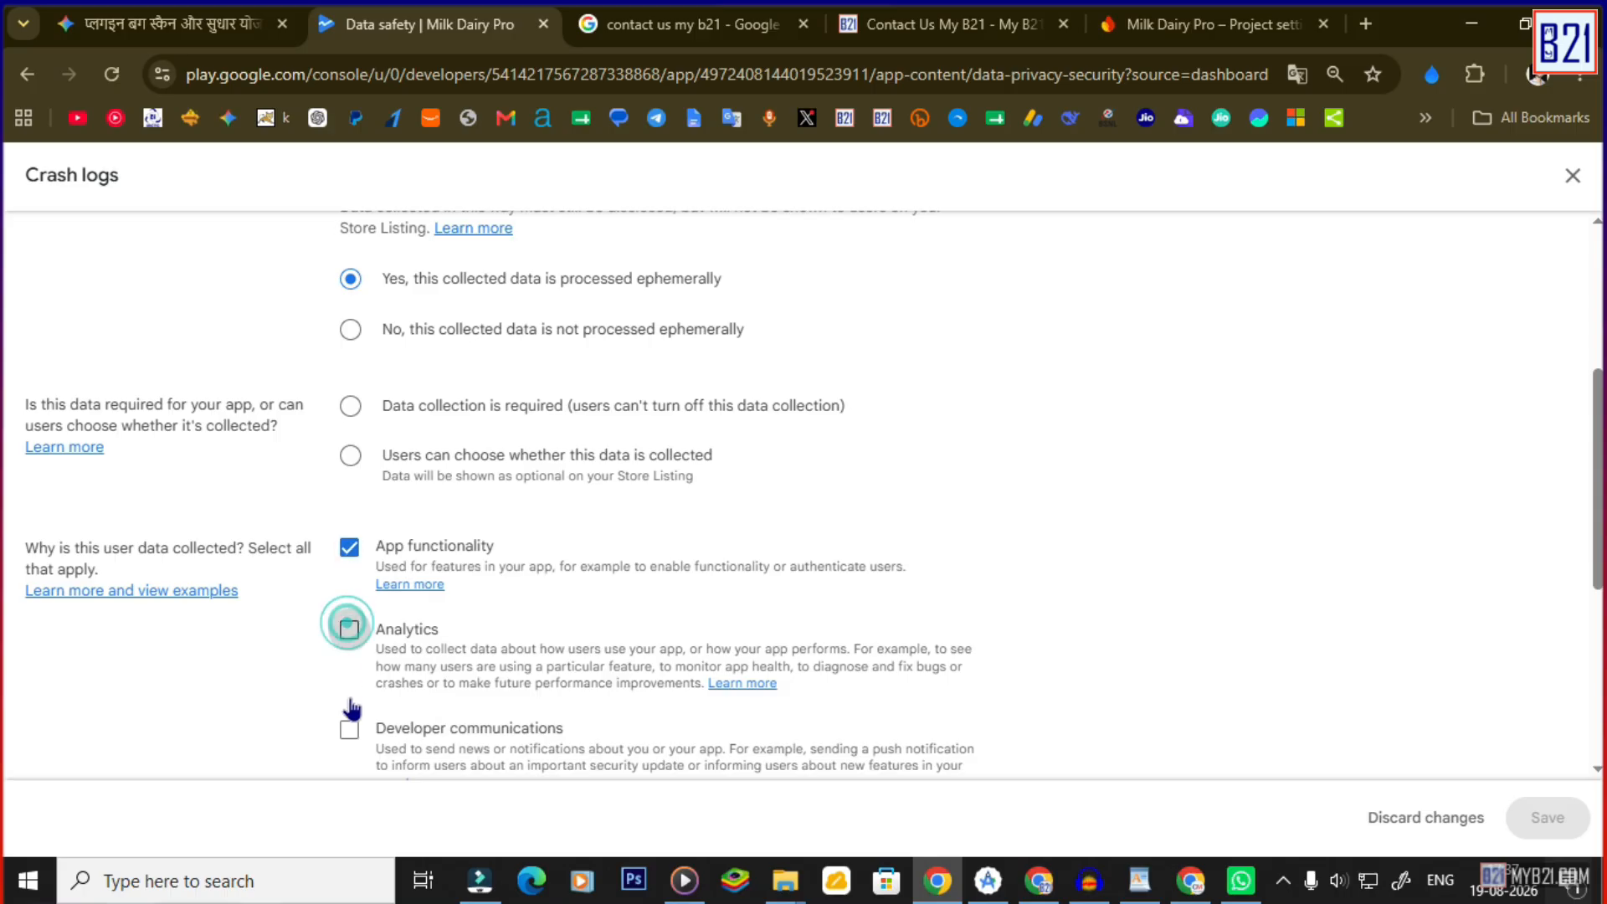
click(348, 729)
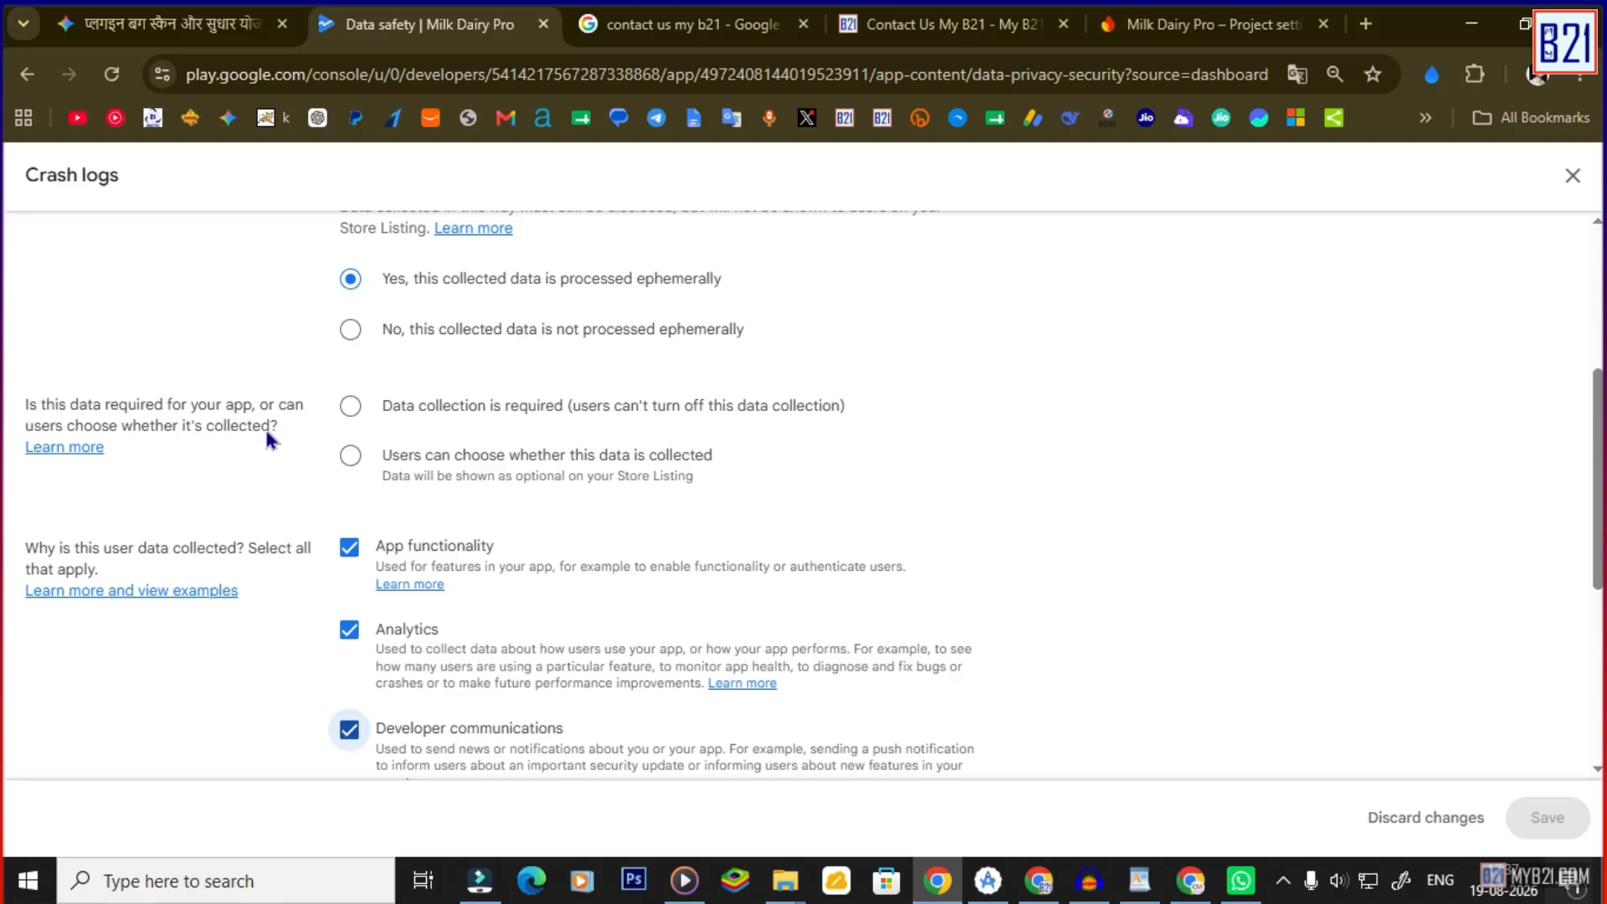
click(350, 406)
scroll(351, 418, down, 5)
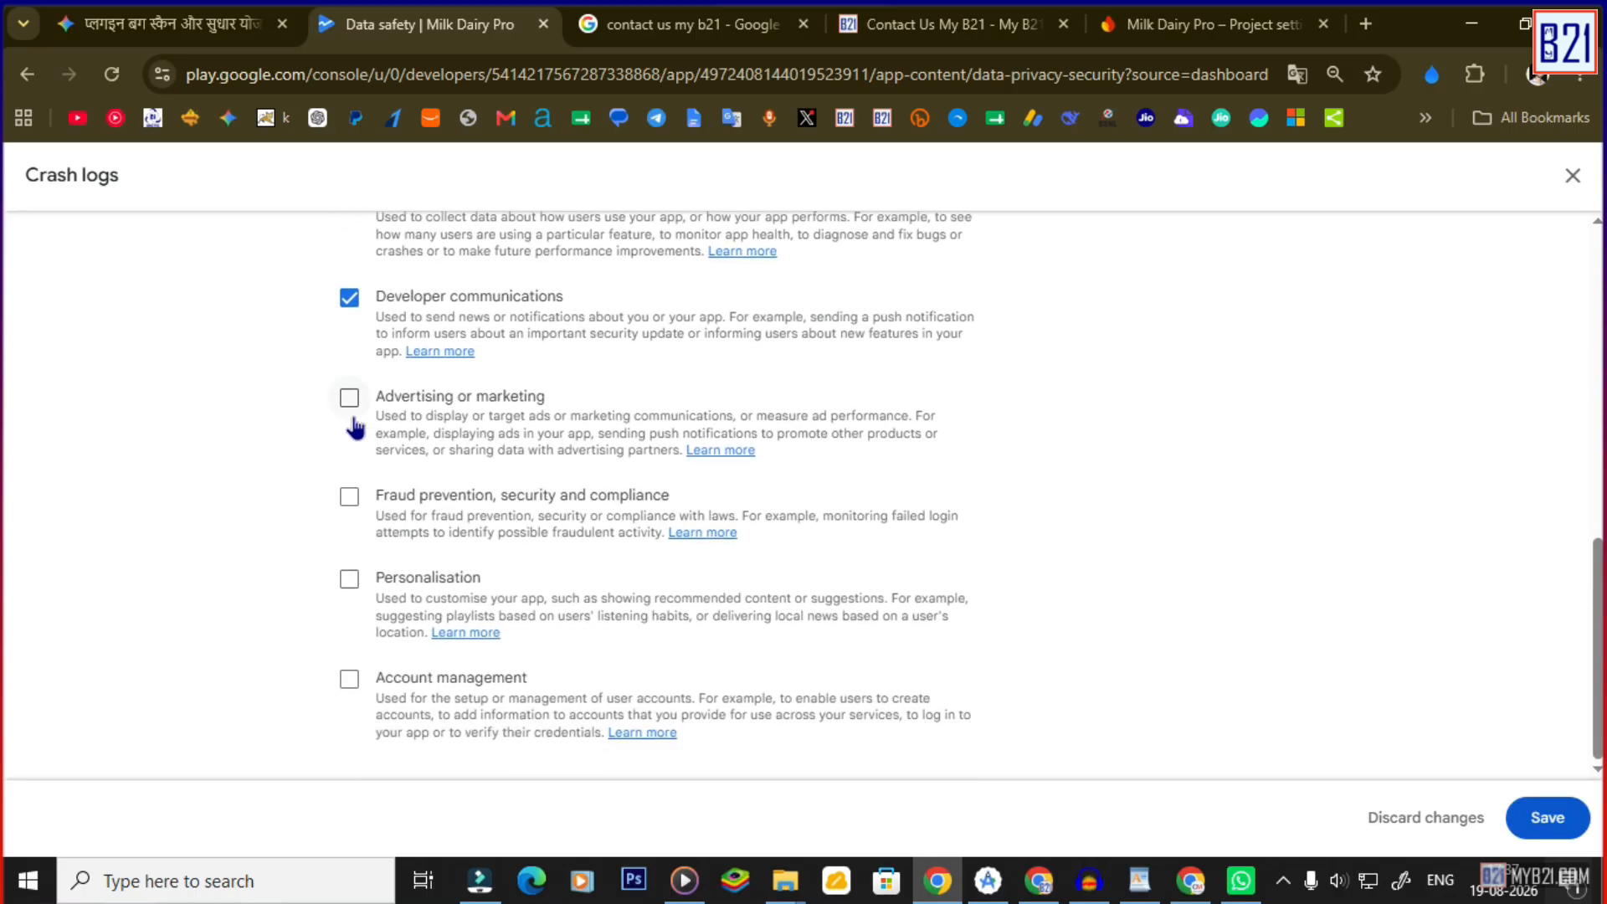
click(349, 399)
click(350, 401)
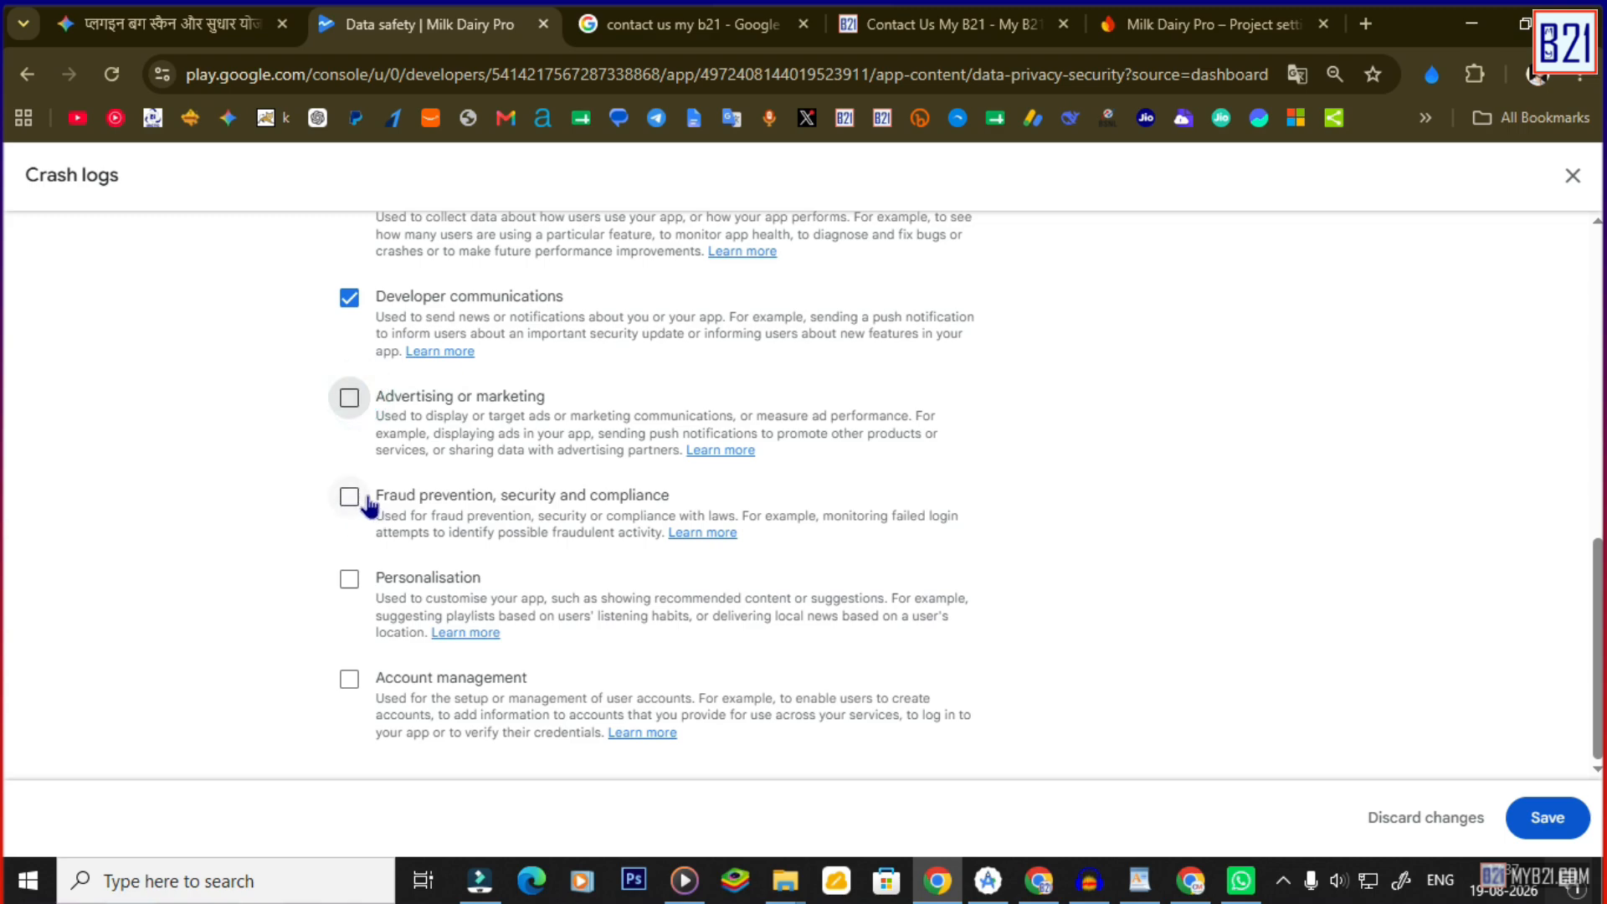
click(350, 499)
click(351, 580)
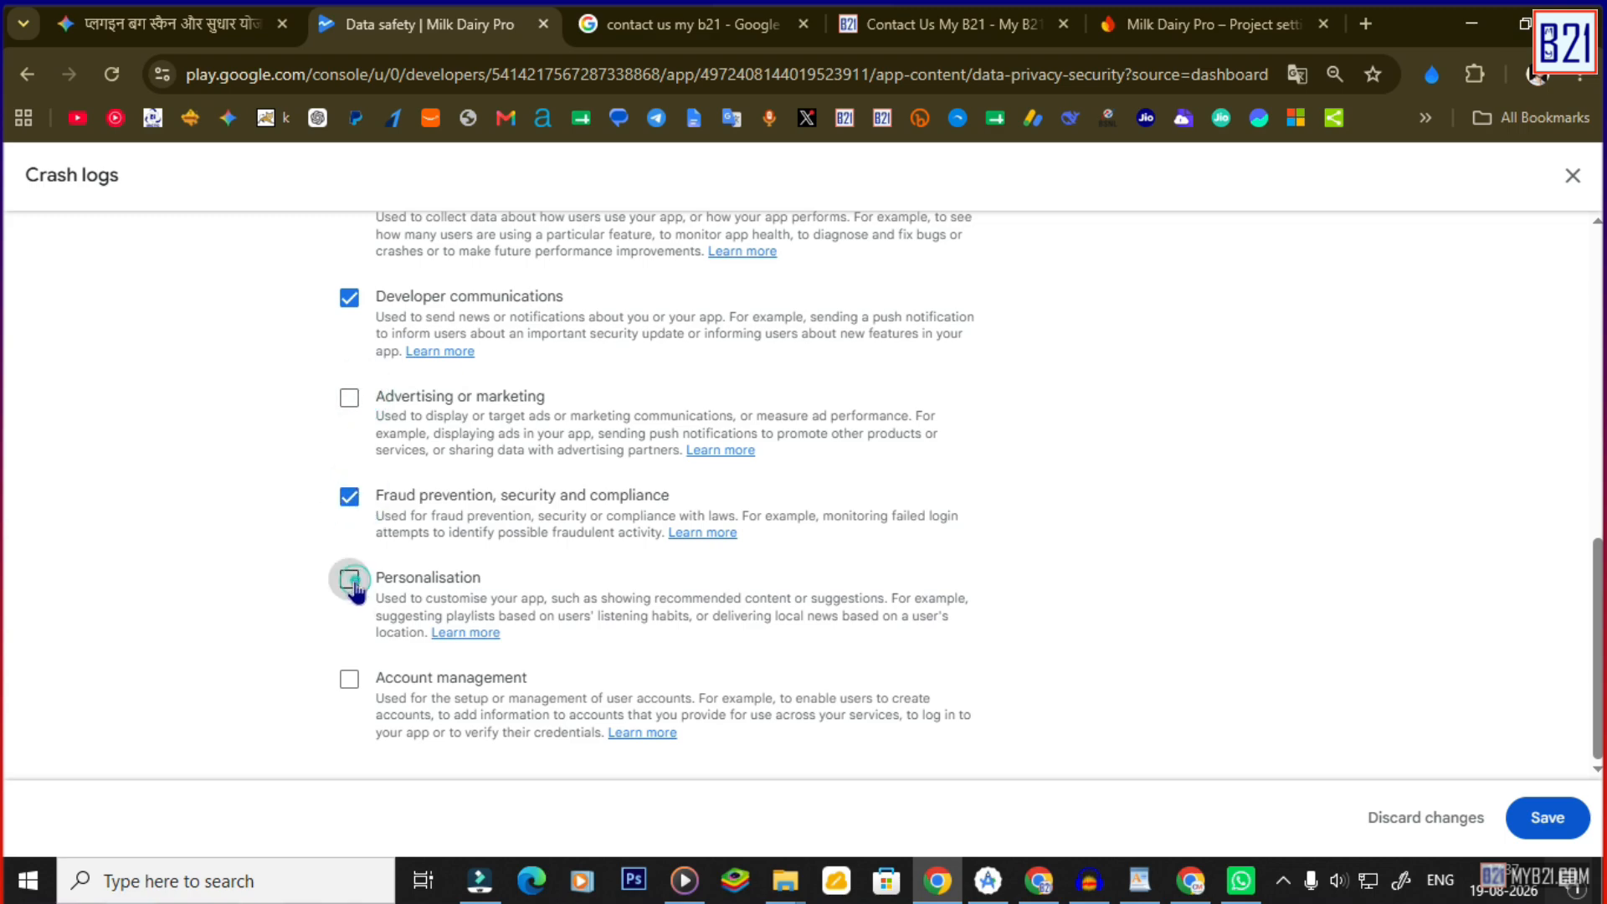
click(356, 670)
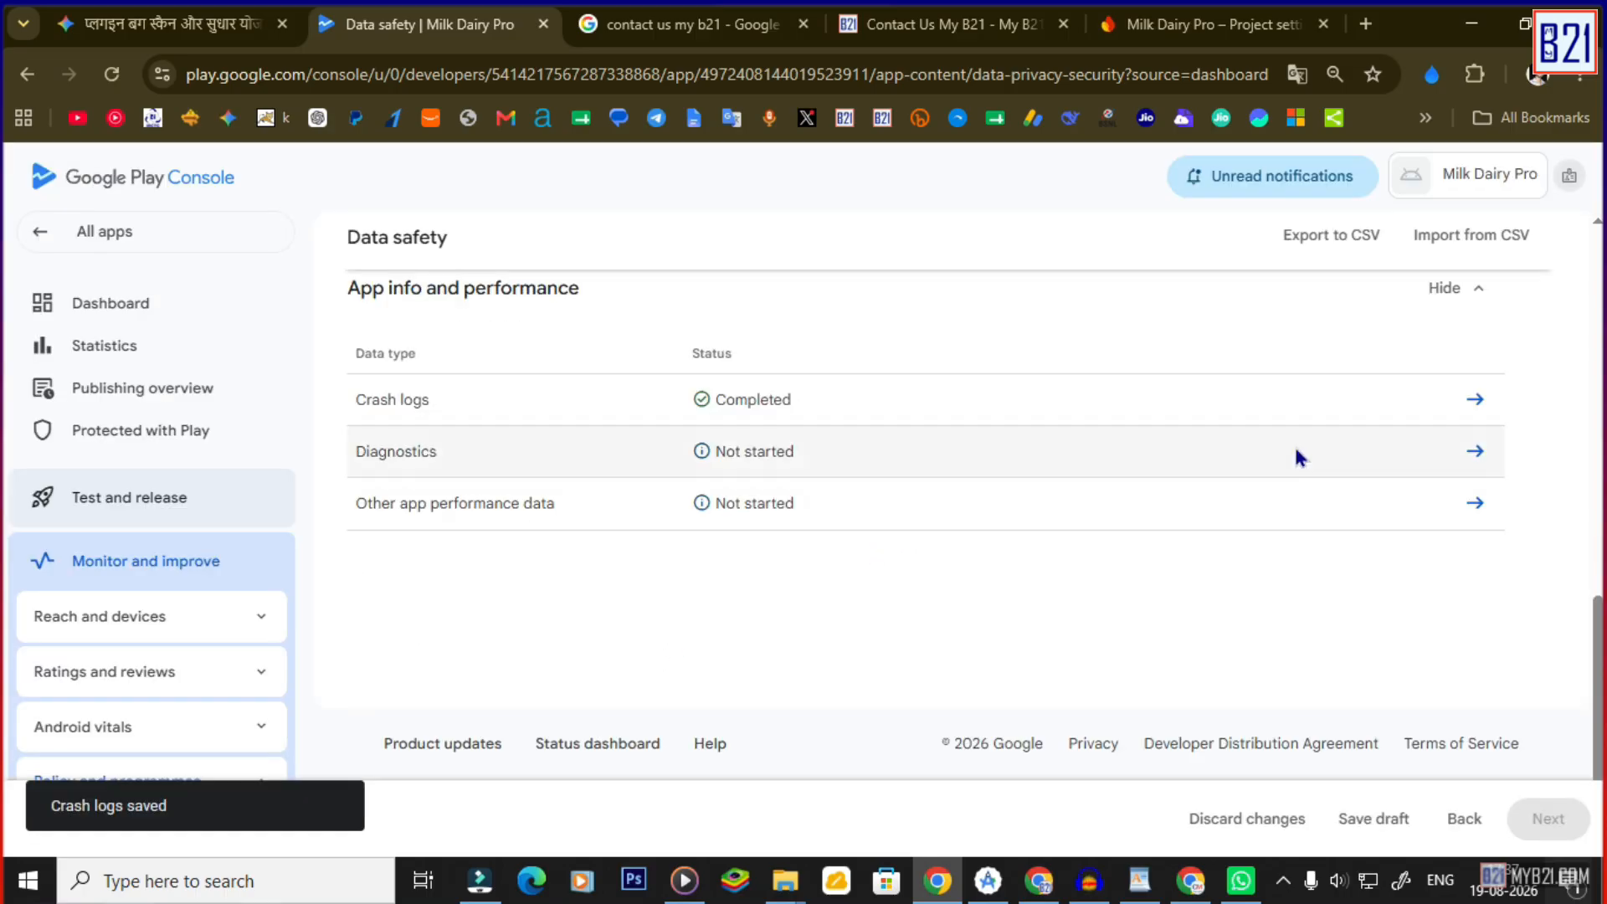
Declare Diagnostics collected, ephemeral and required for App functionality, Developer communications, Fraud prevention, Personalisation, Account management; save.
click(1475, 455)
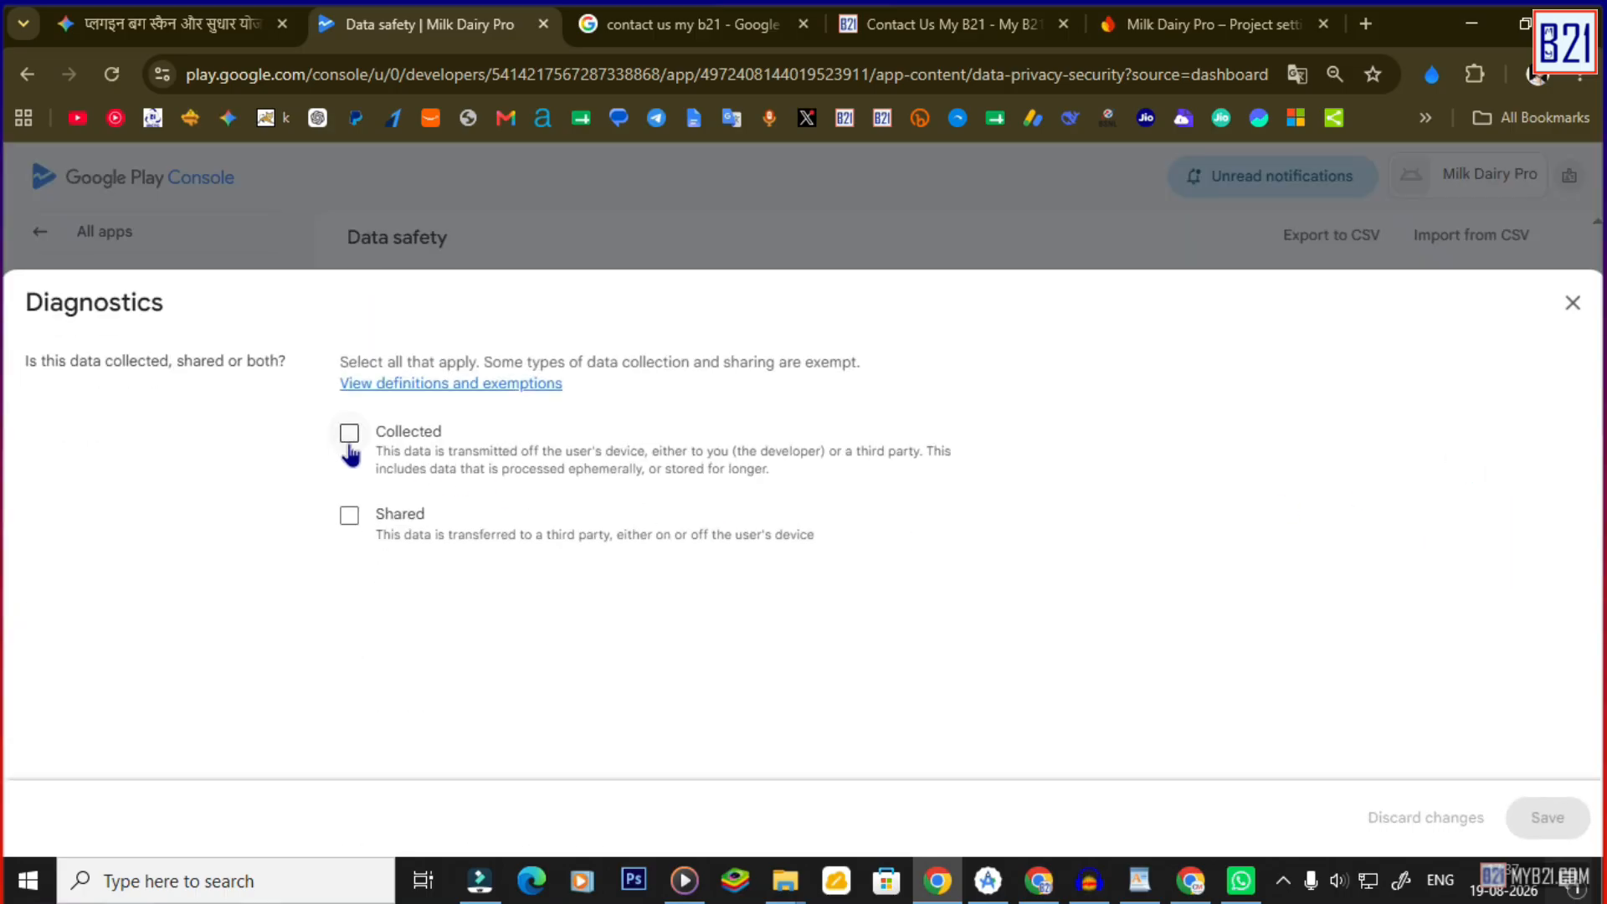
click(349, 437)
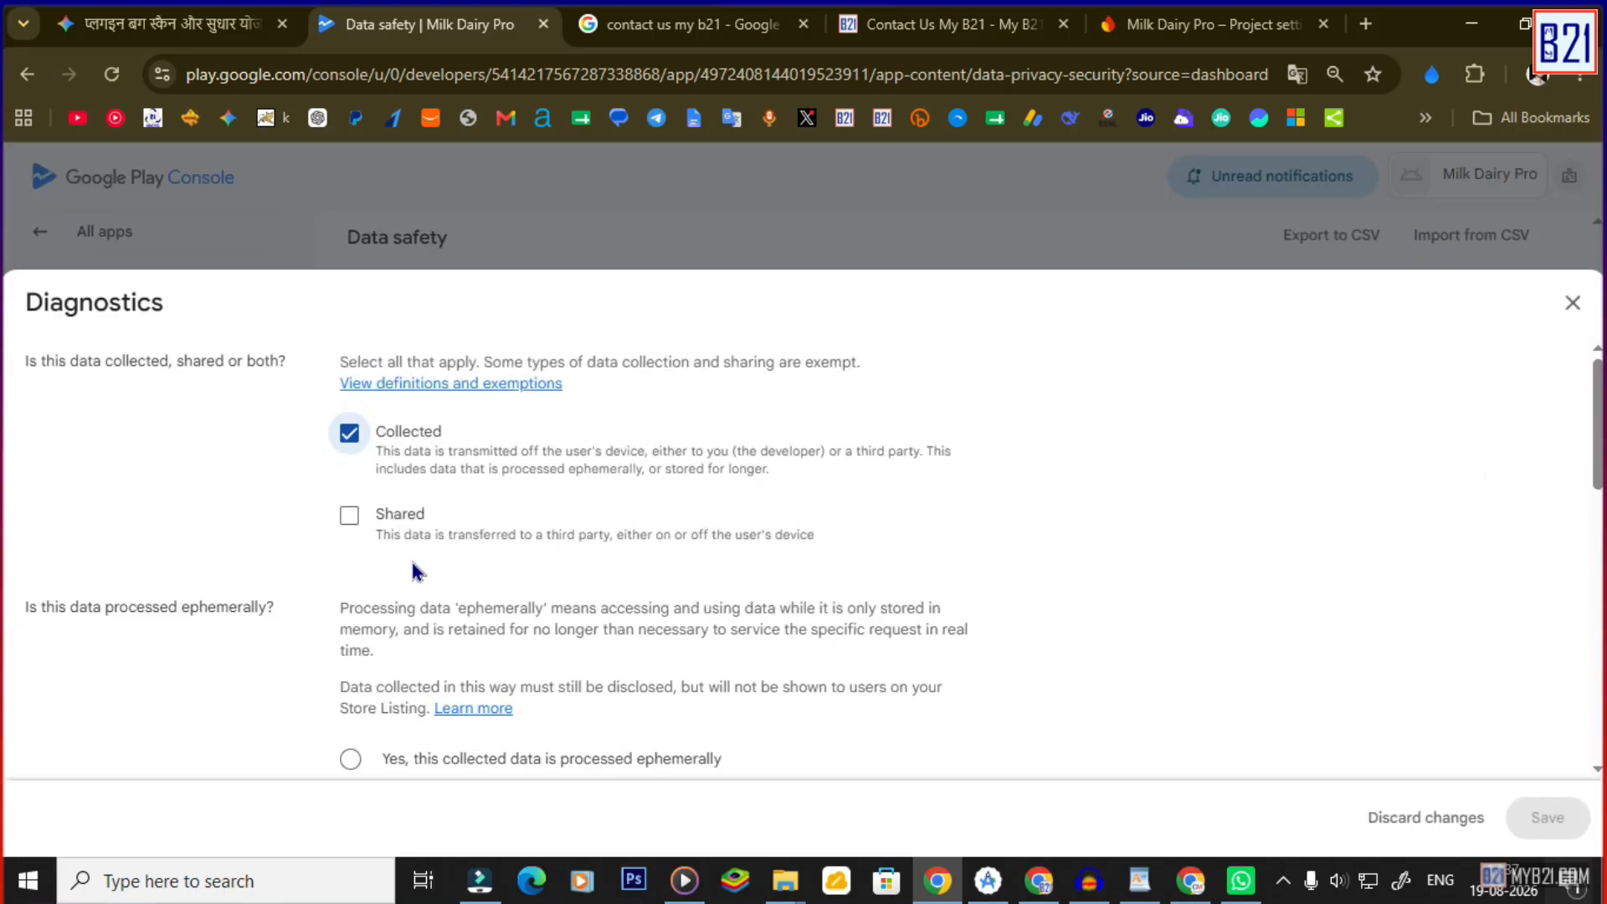
scroll(431, 586, down, 4)
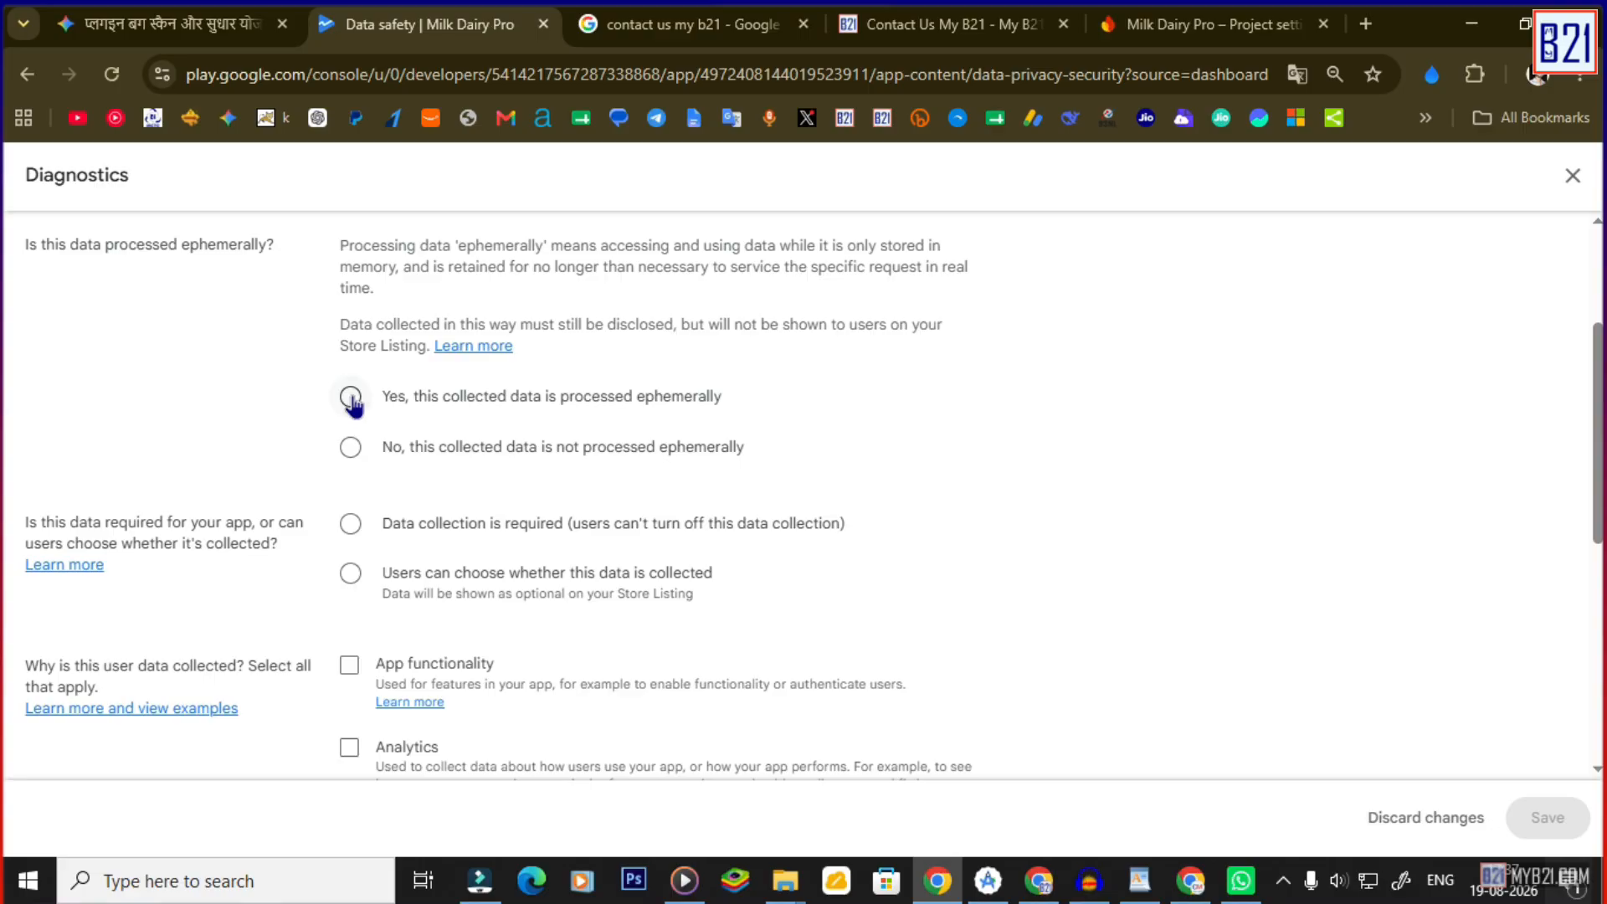
click(351, 401)
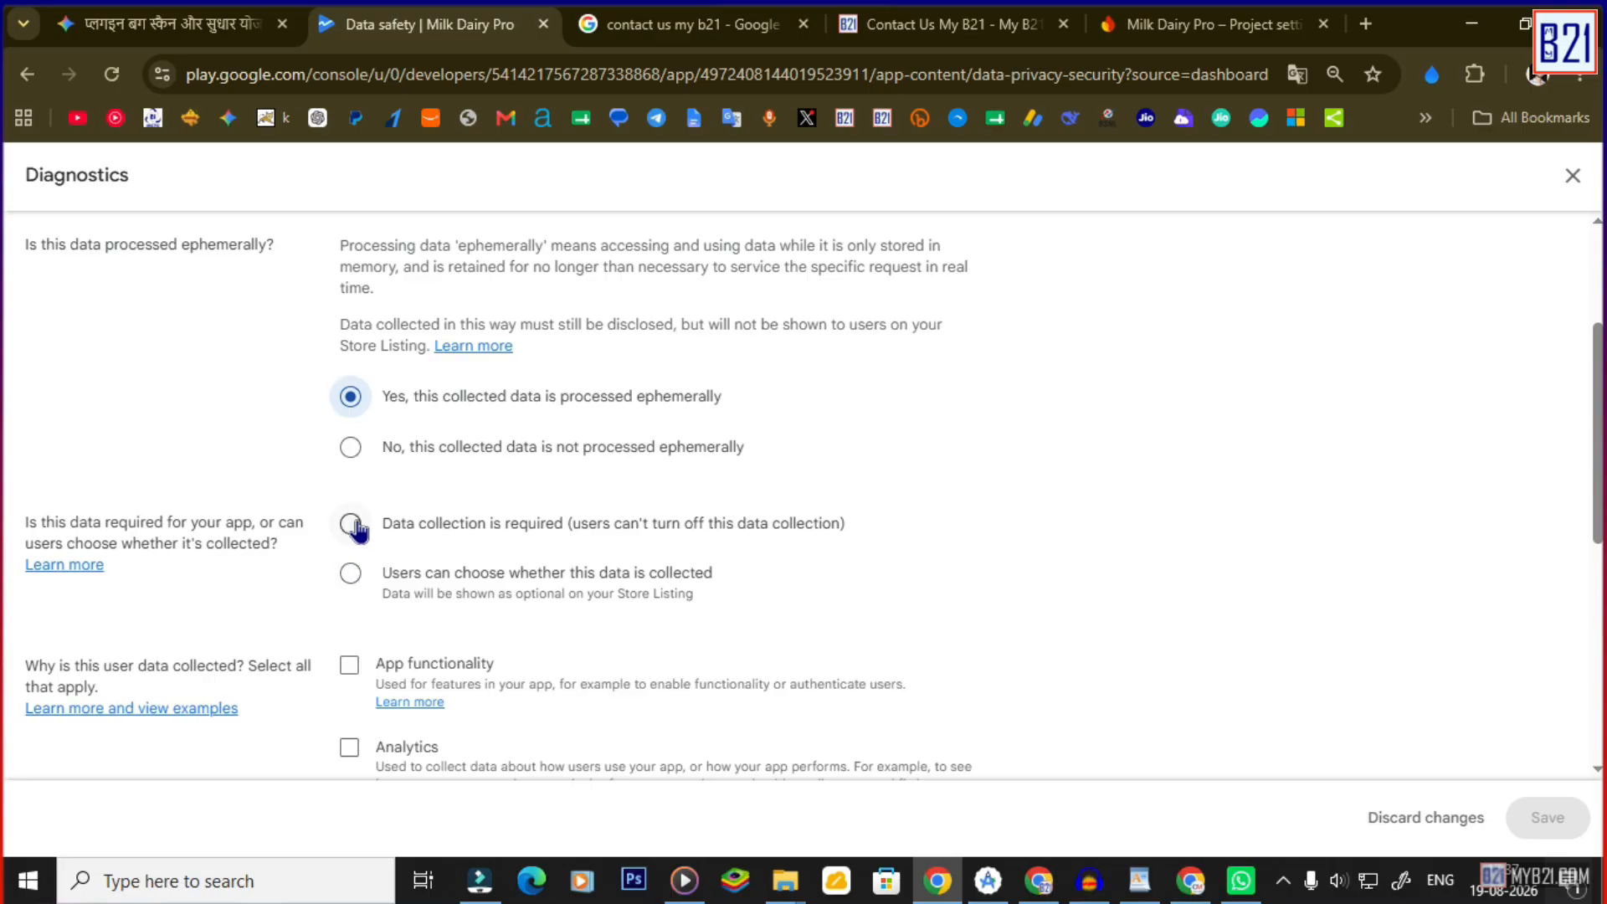
click(350, 523)
scroll(360, 503, down, 3)
click(345, 518)
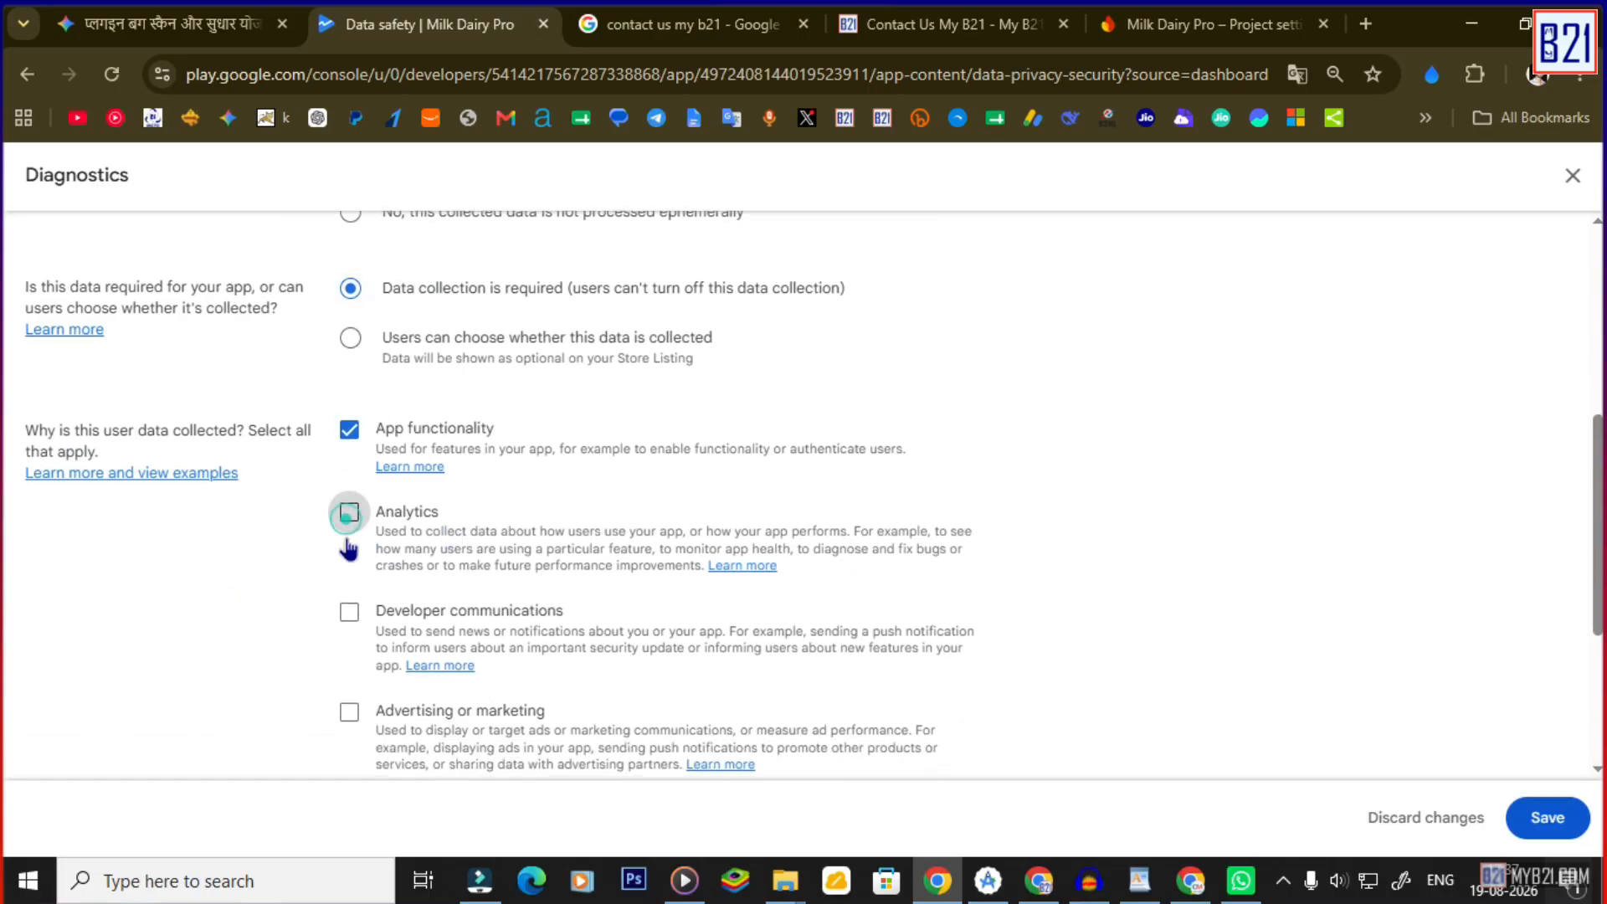
click(350, 612)
scroll(356, 586, down, 3)
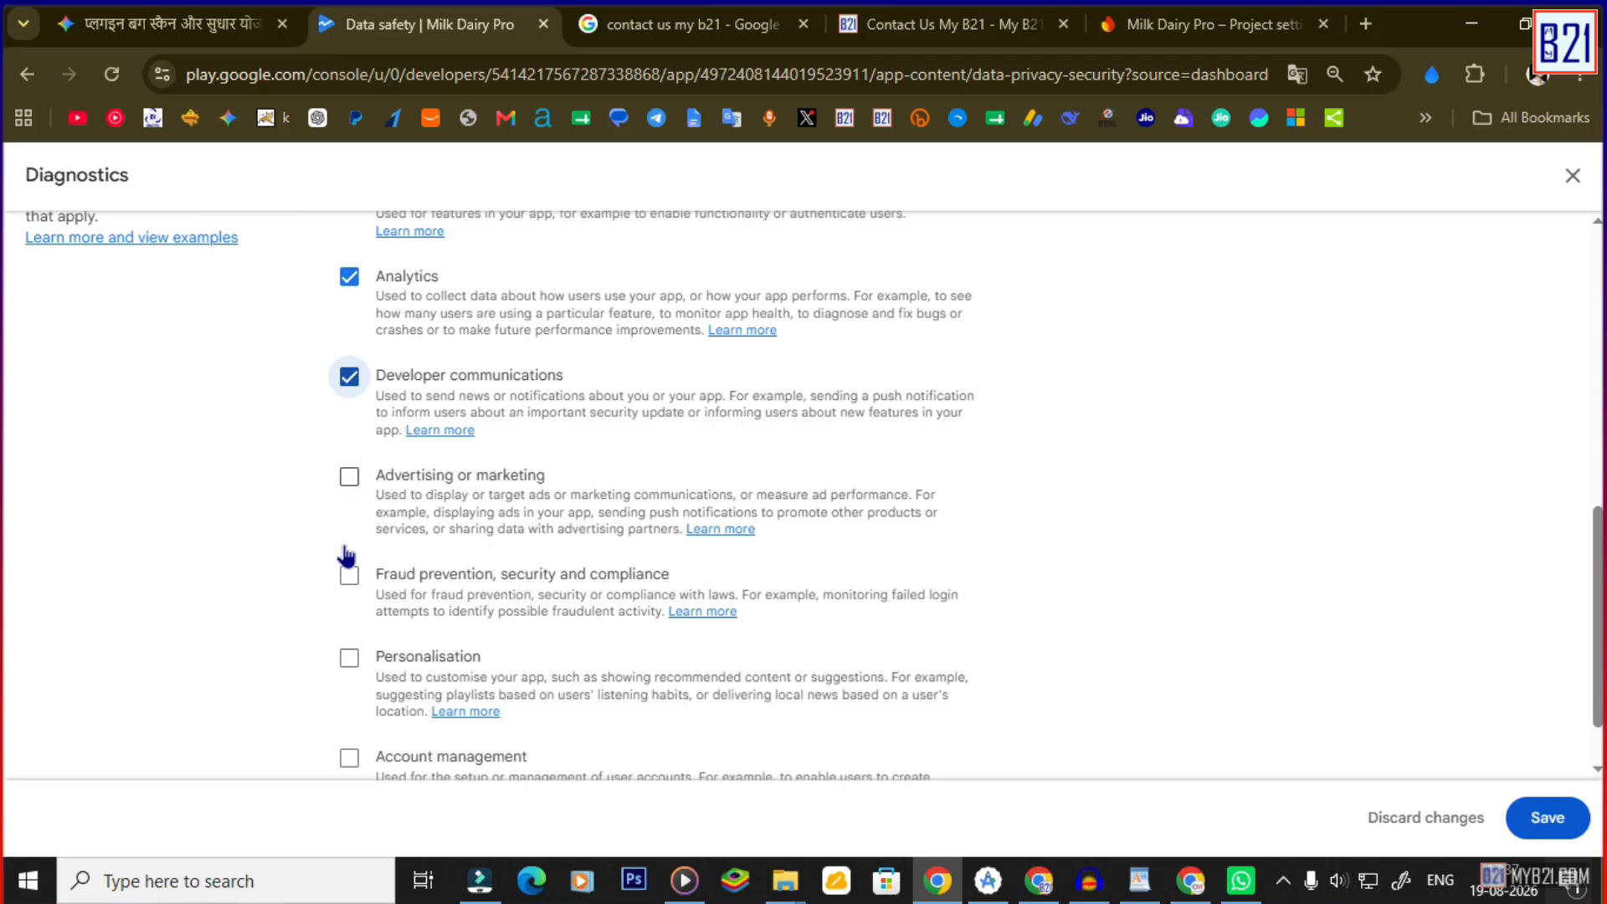
click(350, 576)
click(349, 657)
scroll(368, 670, down, 1)
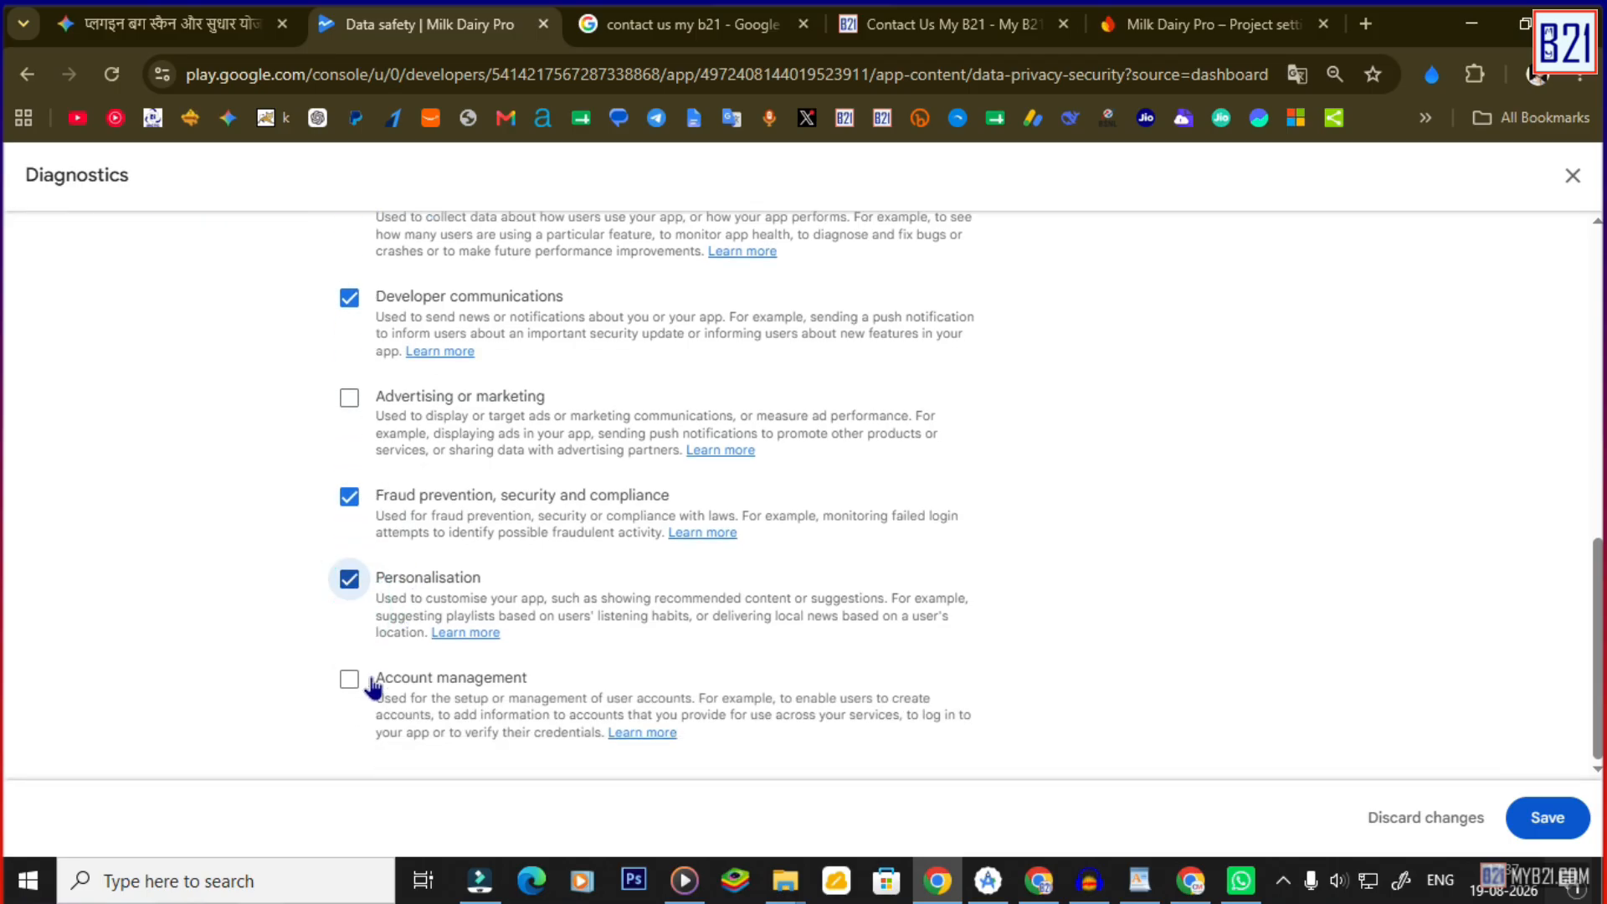
click(349, 678)
click(1547, 818)
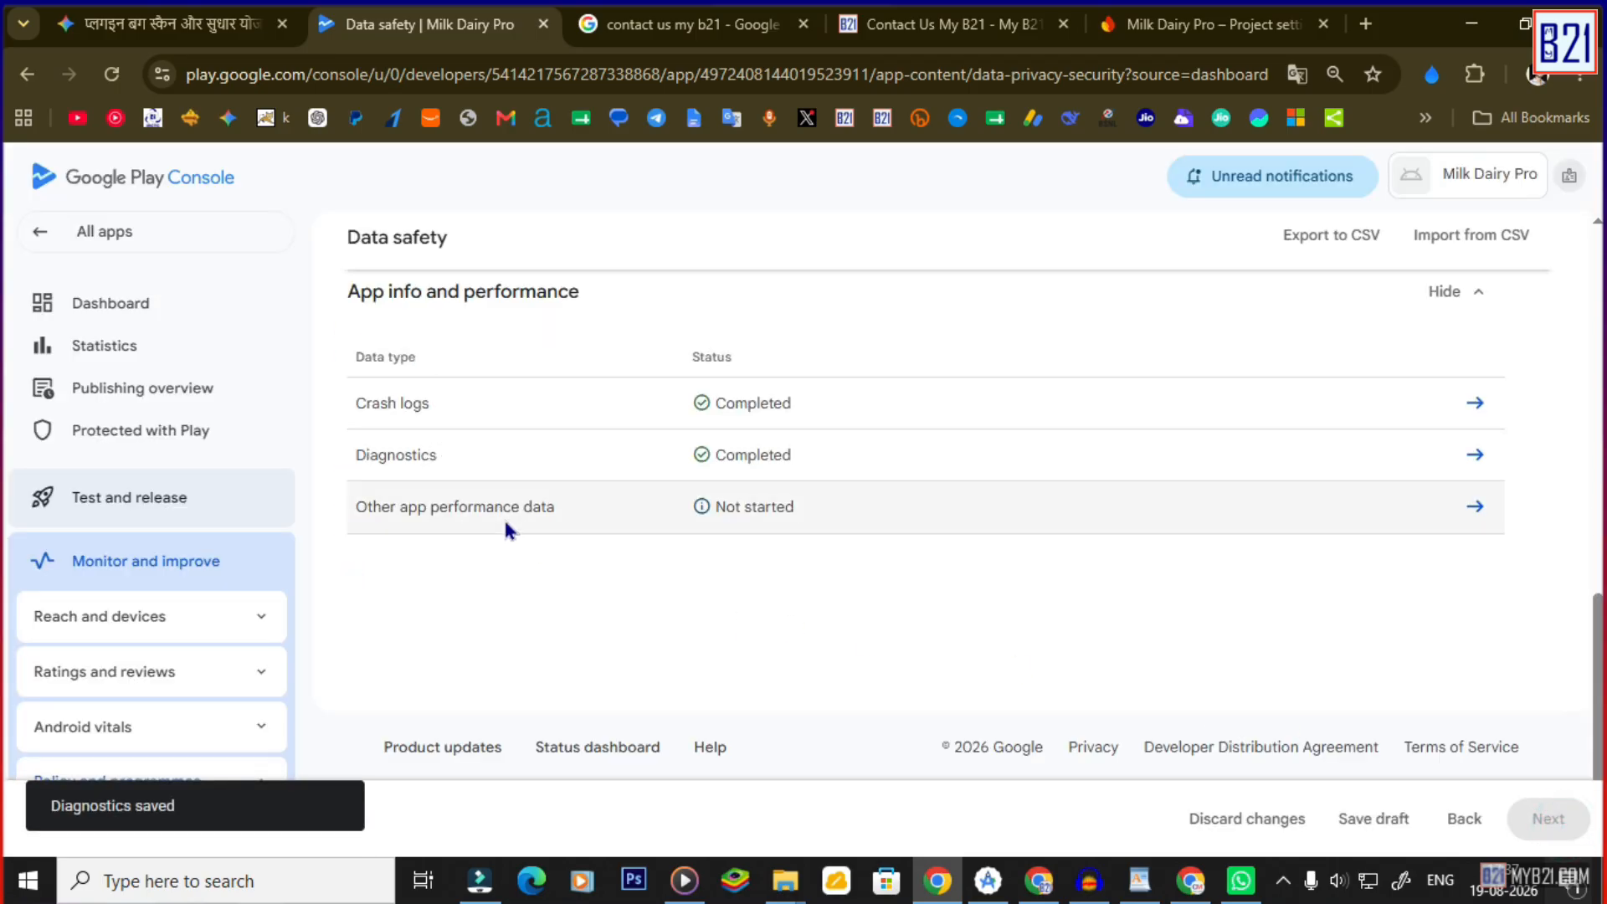
Declare Other app performance data collected, ephemeral and required for all purposes except Advertising, and save.
click(1473, 506)
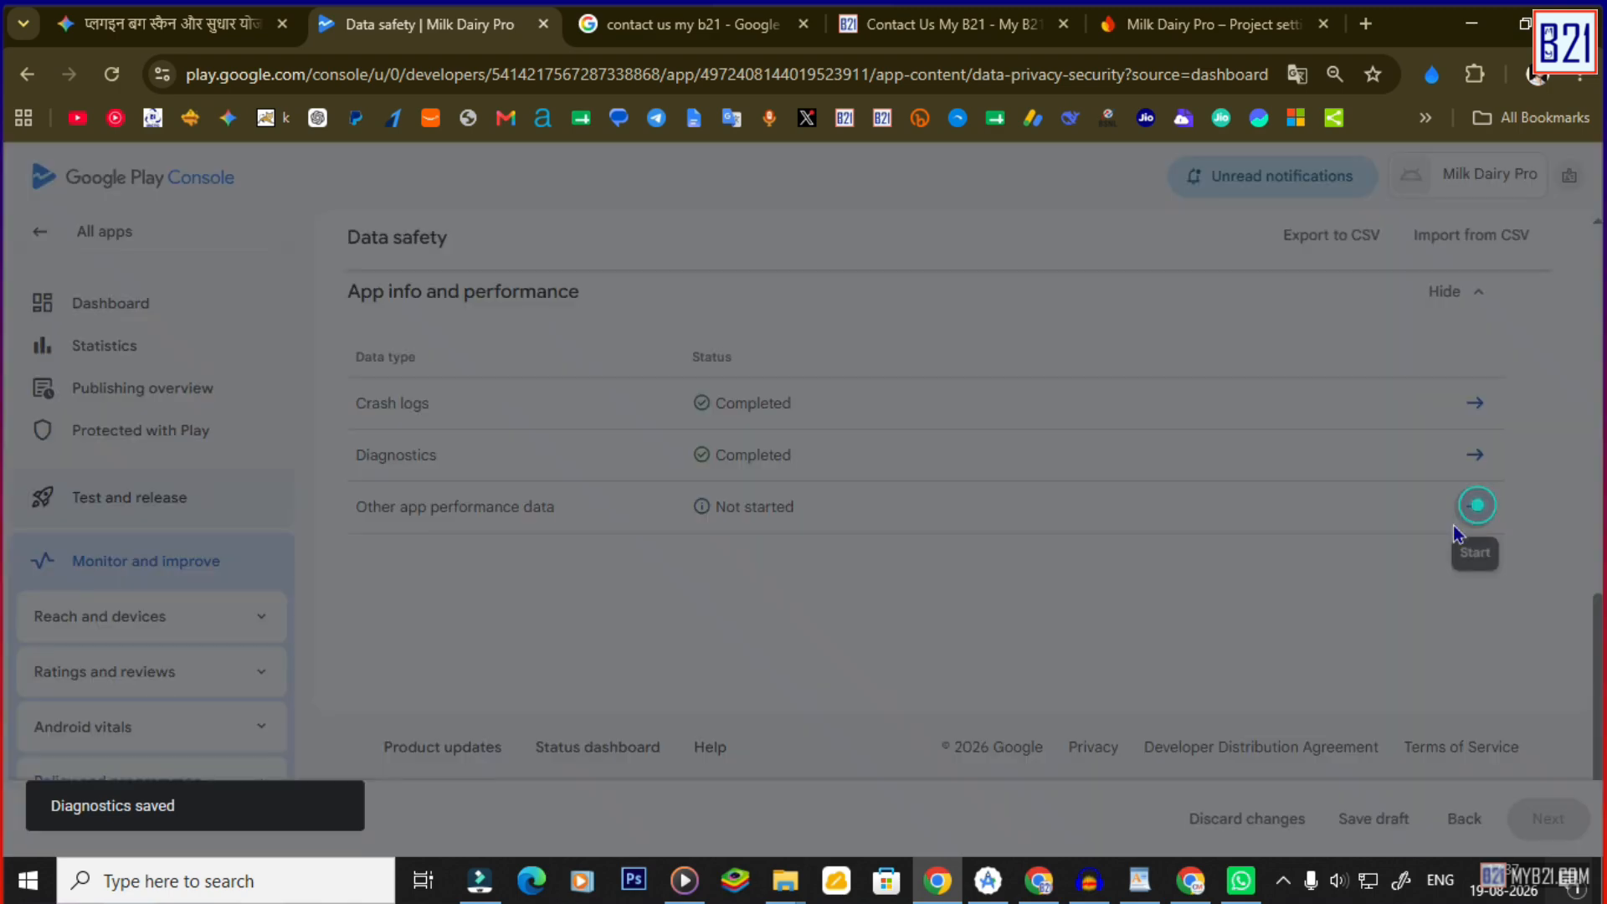
click(348, 433)
scroll(355, 612, down, 3)
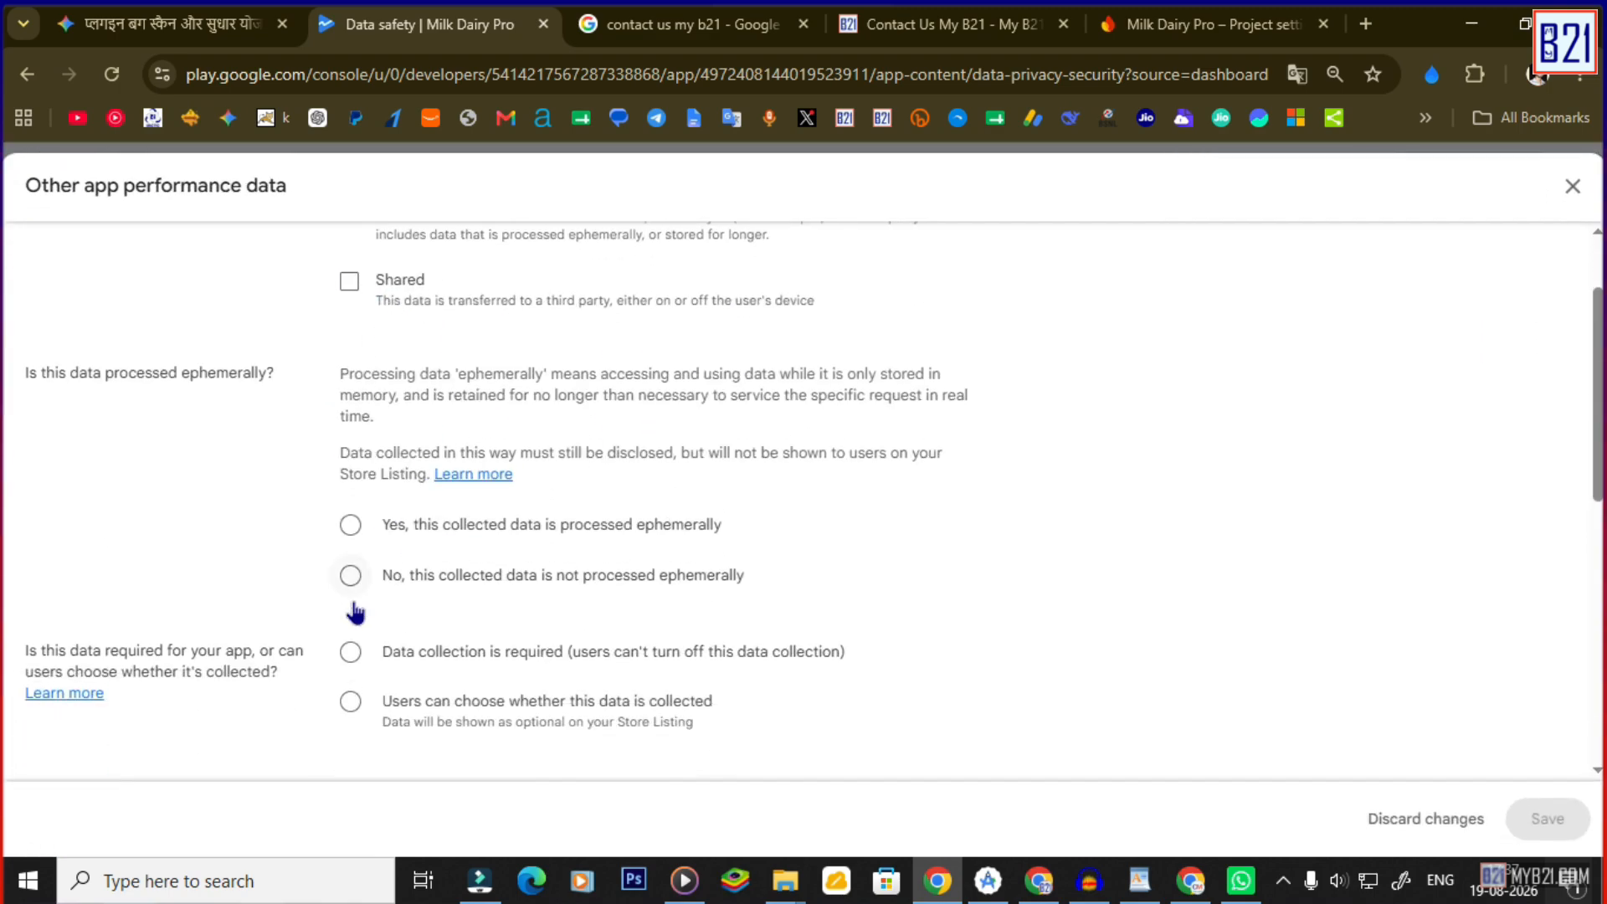
click(351, 527)
scroll(338, 576, down, 2)
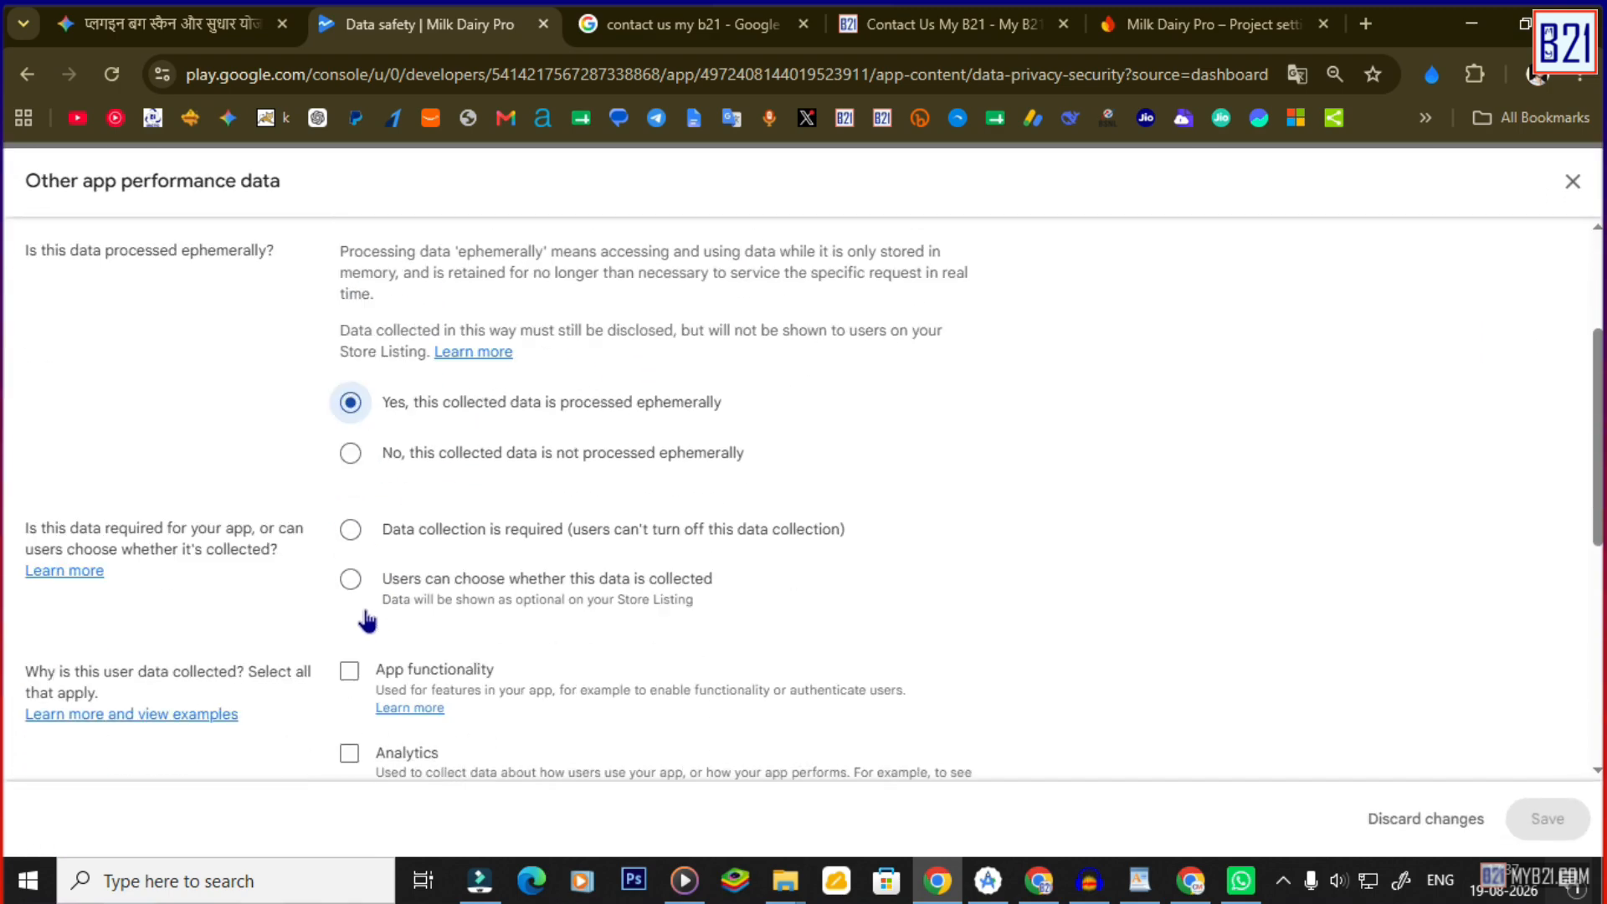
click(352, 526)
scroll(366, 639, down, 2)
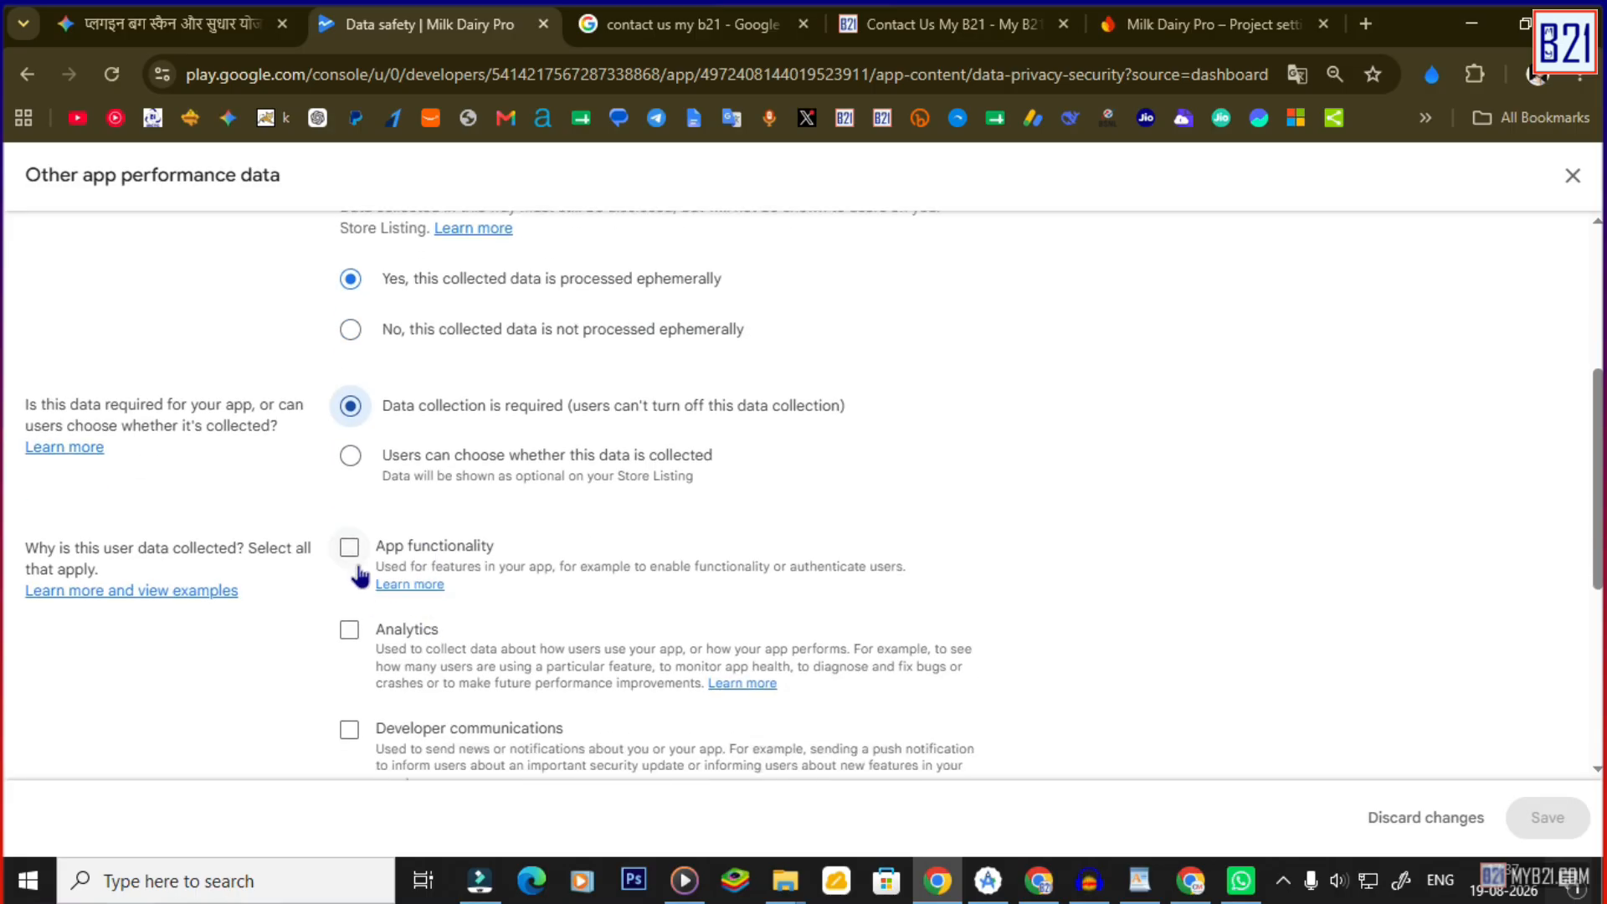
click(352, 548)
click(373, 640)
scroll(369, 651, down, 2)
click(350, 611)
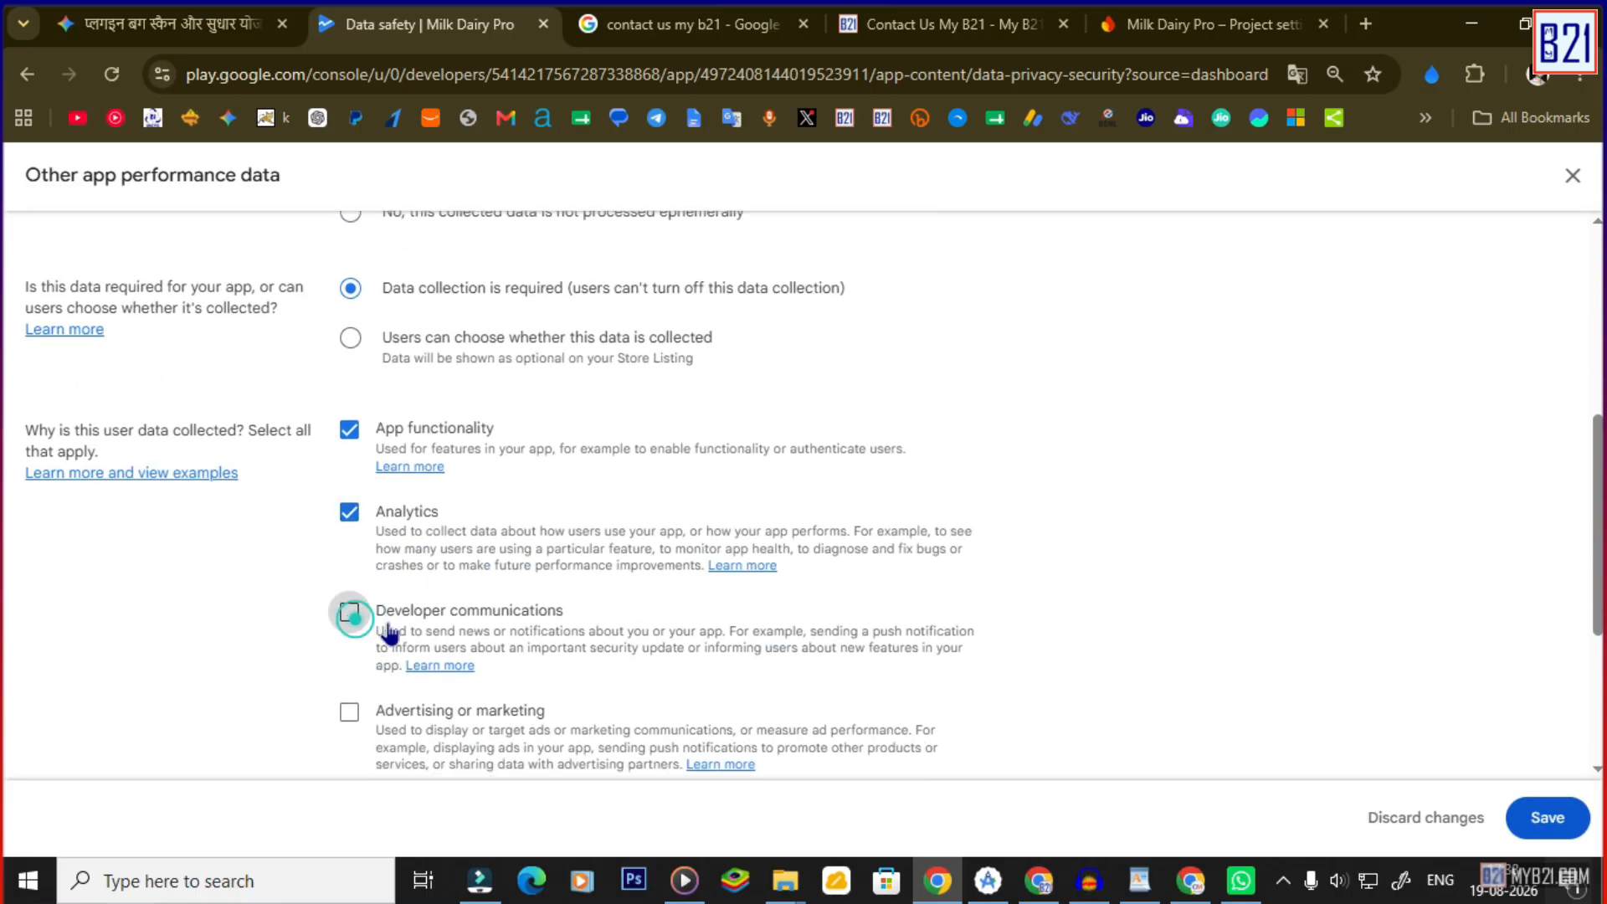
scroll(331, 611, down, 4)
click(349, 572)
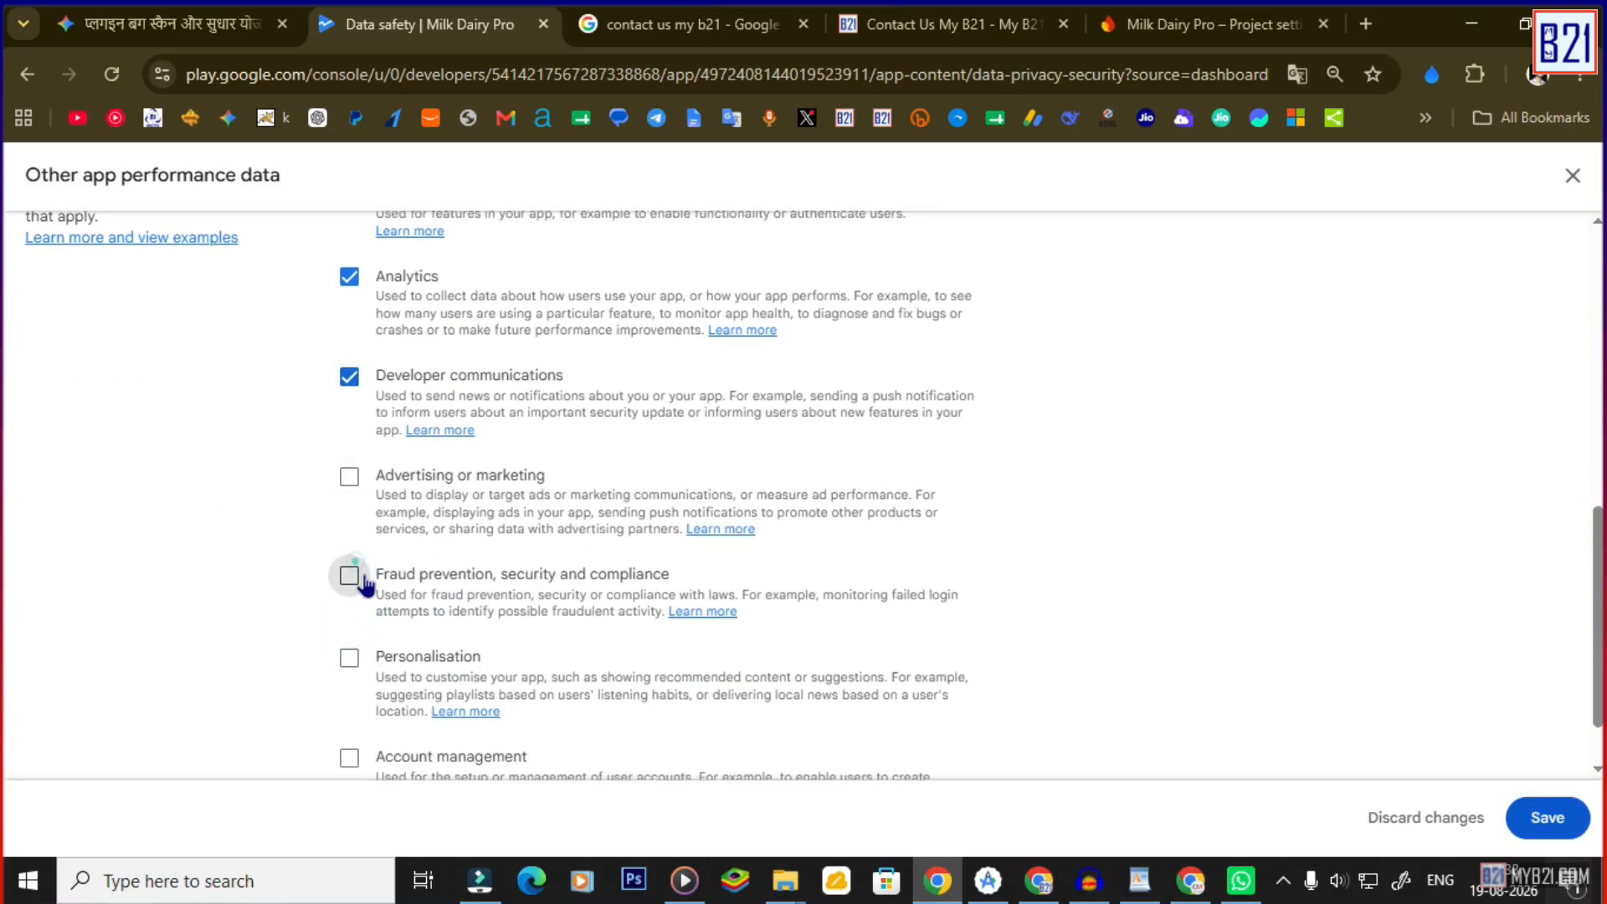
scroll(374, 635, down, 1)
click(349, 577)
click(350, 679)
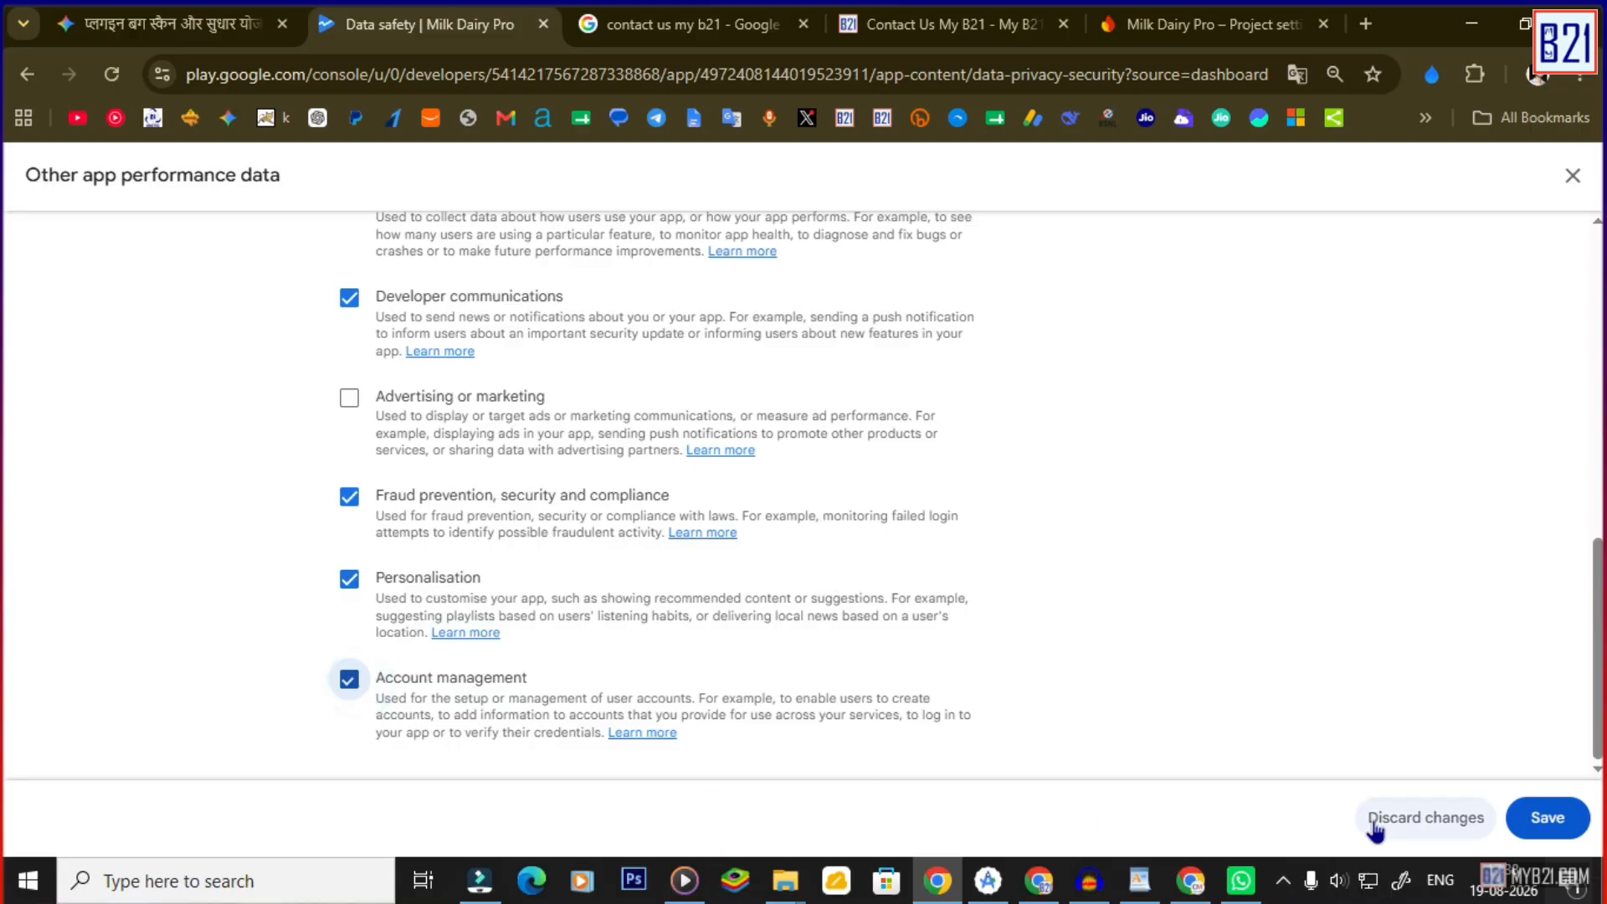
click(1547, 818)
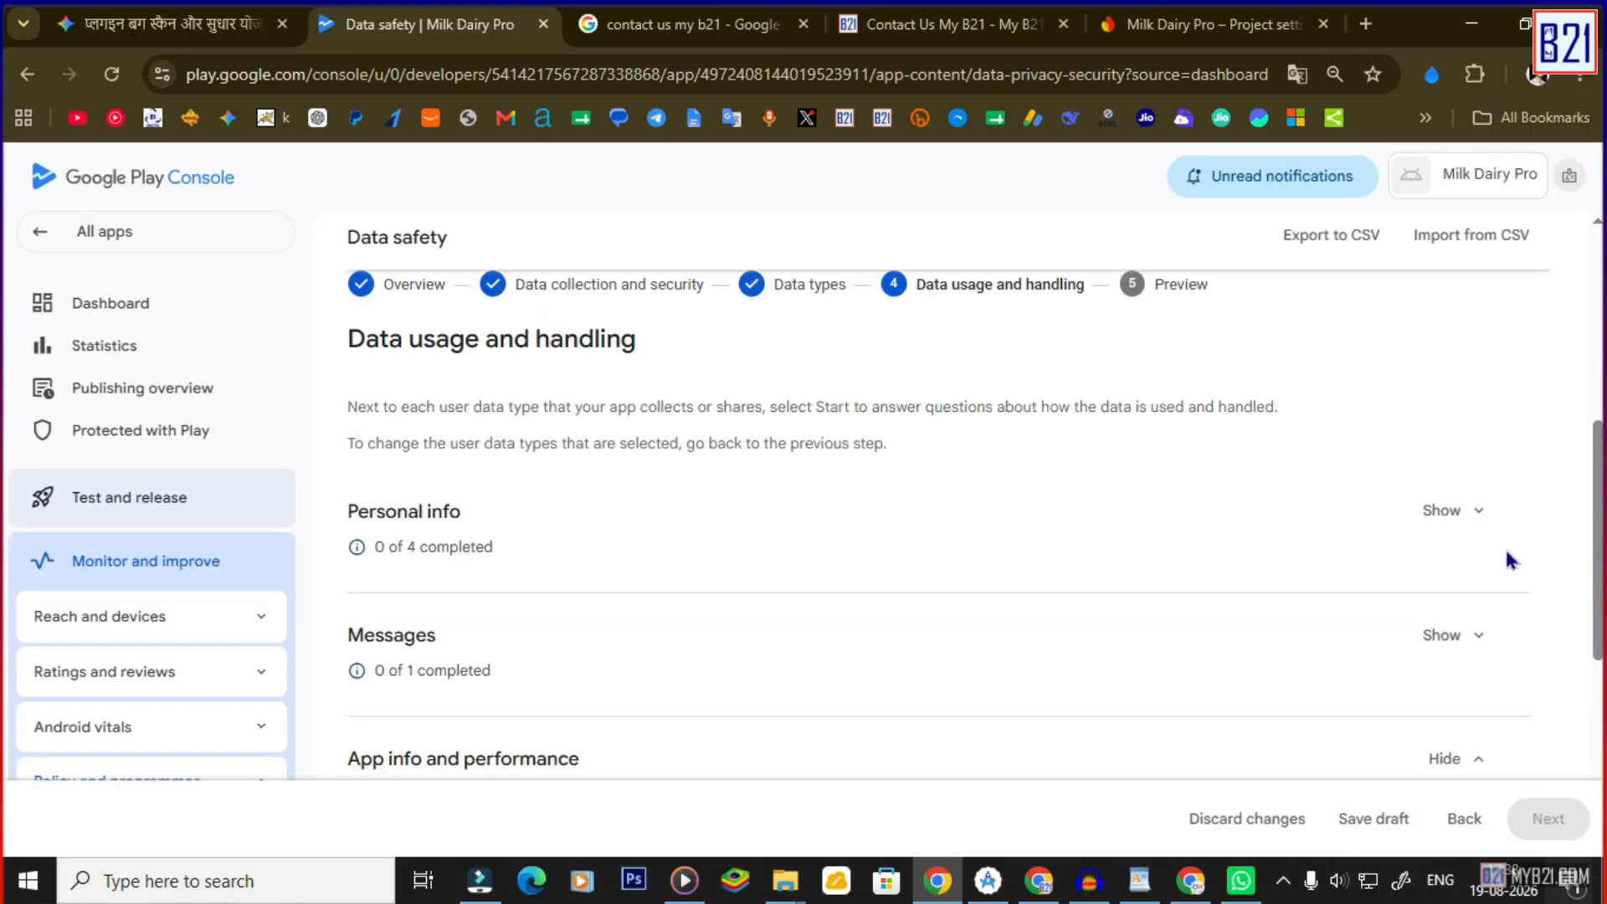
Under Personal info, declare Name as collected, processed ephemerally and required.
click(1466, 509)
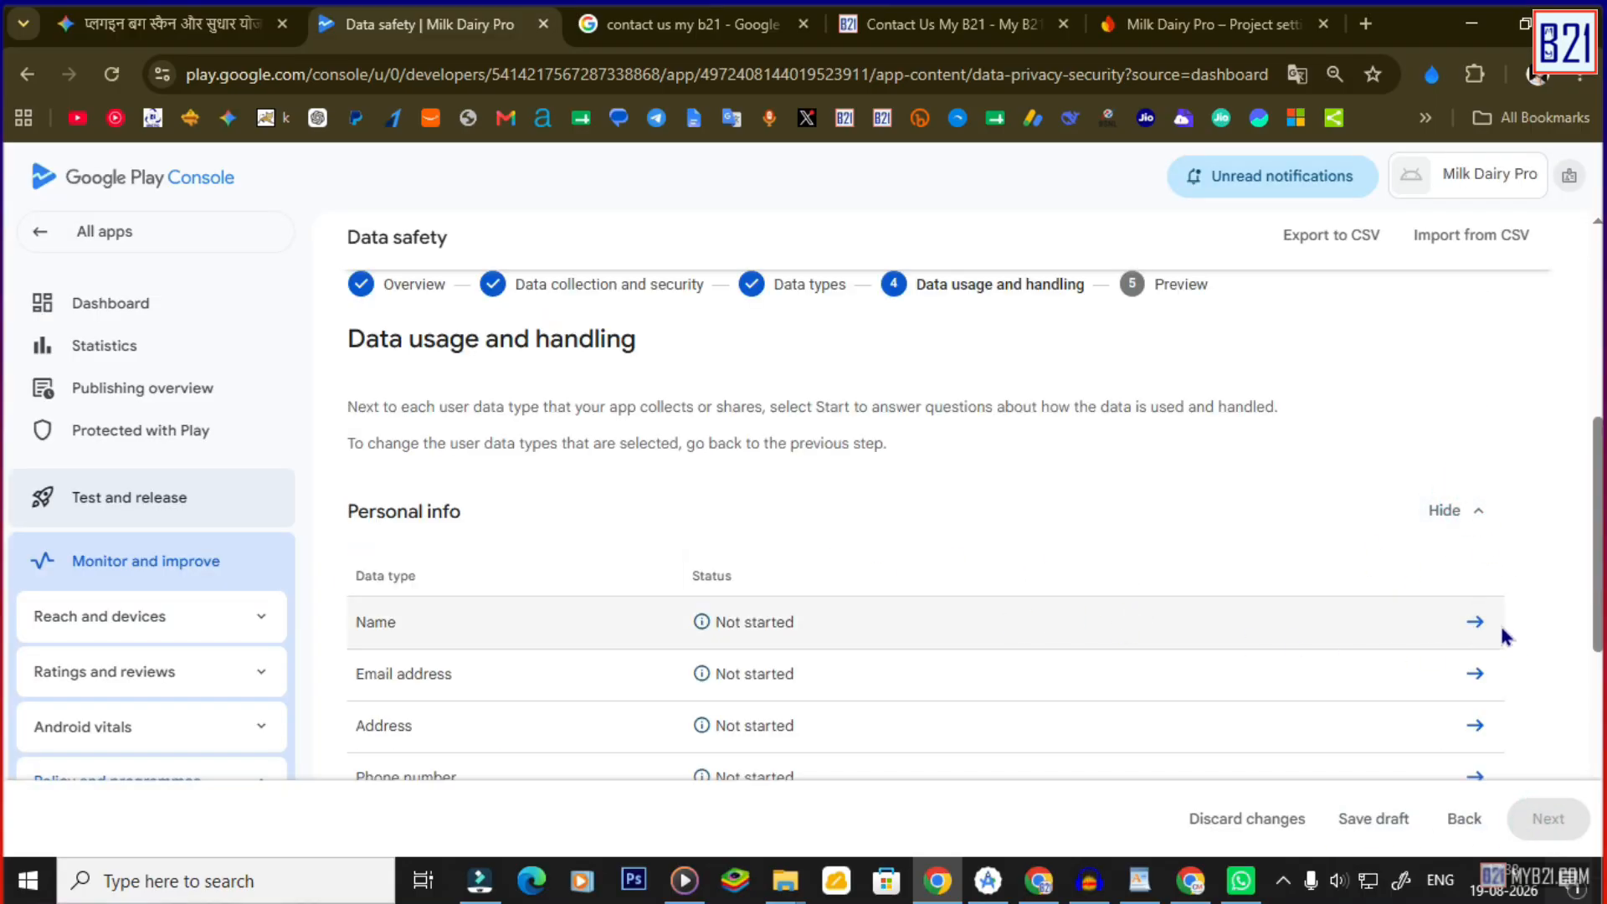
click(1476, 623)
click(349, 432)
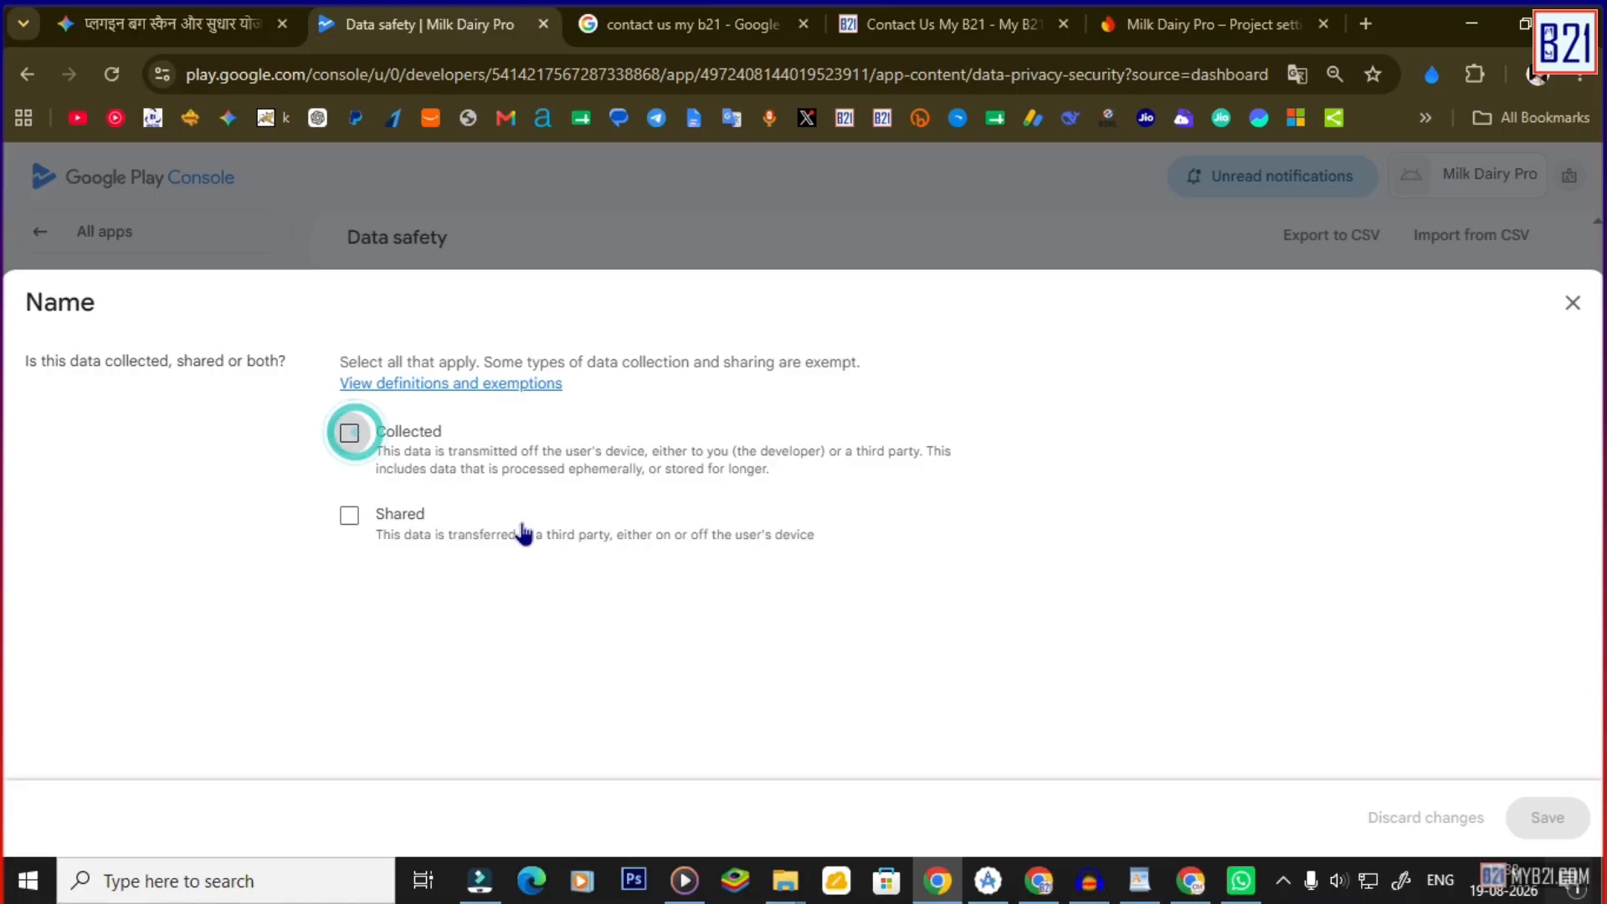
scroll(448, 603, down, 3)
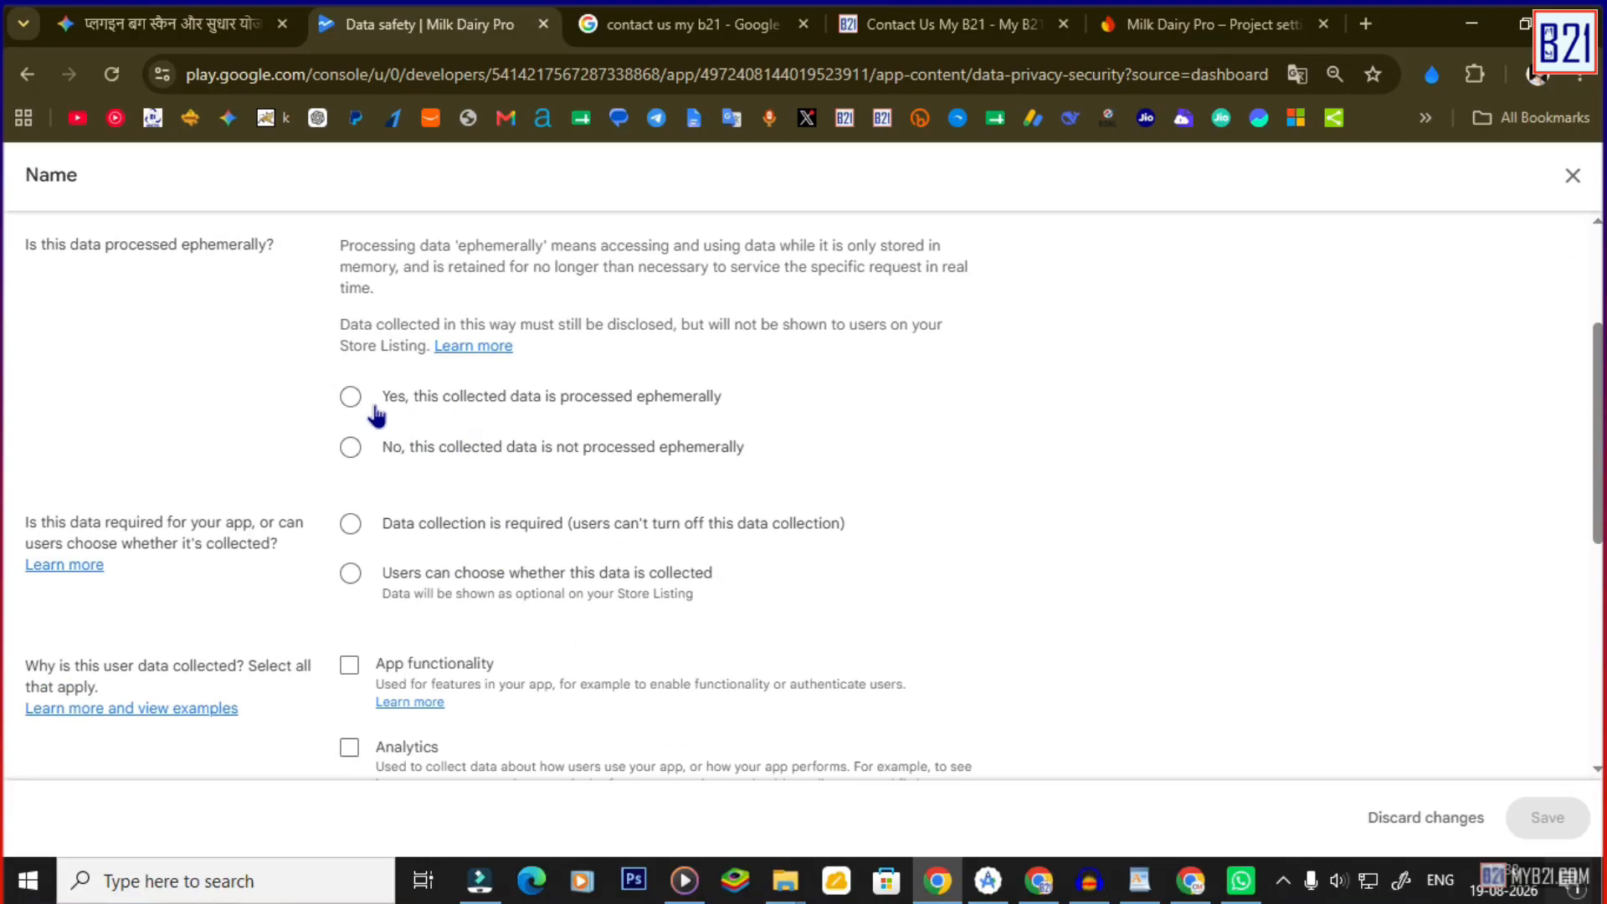
click(351, 398)
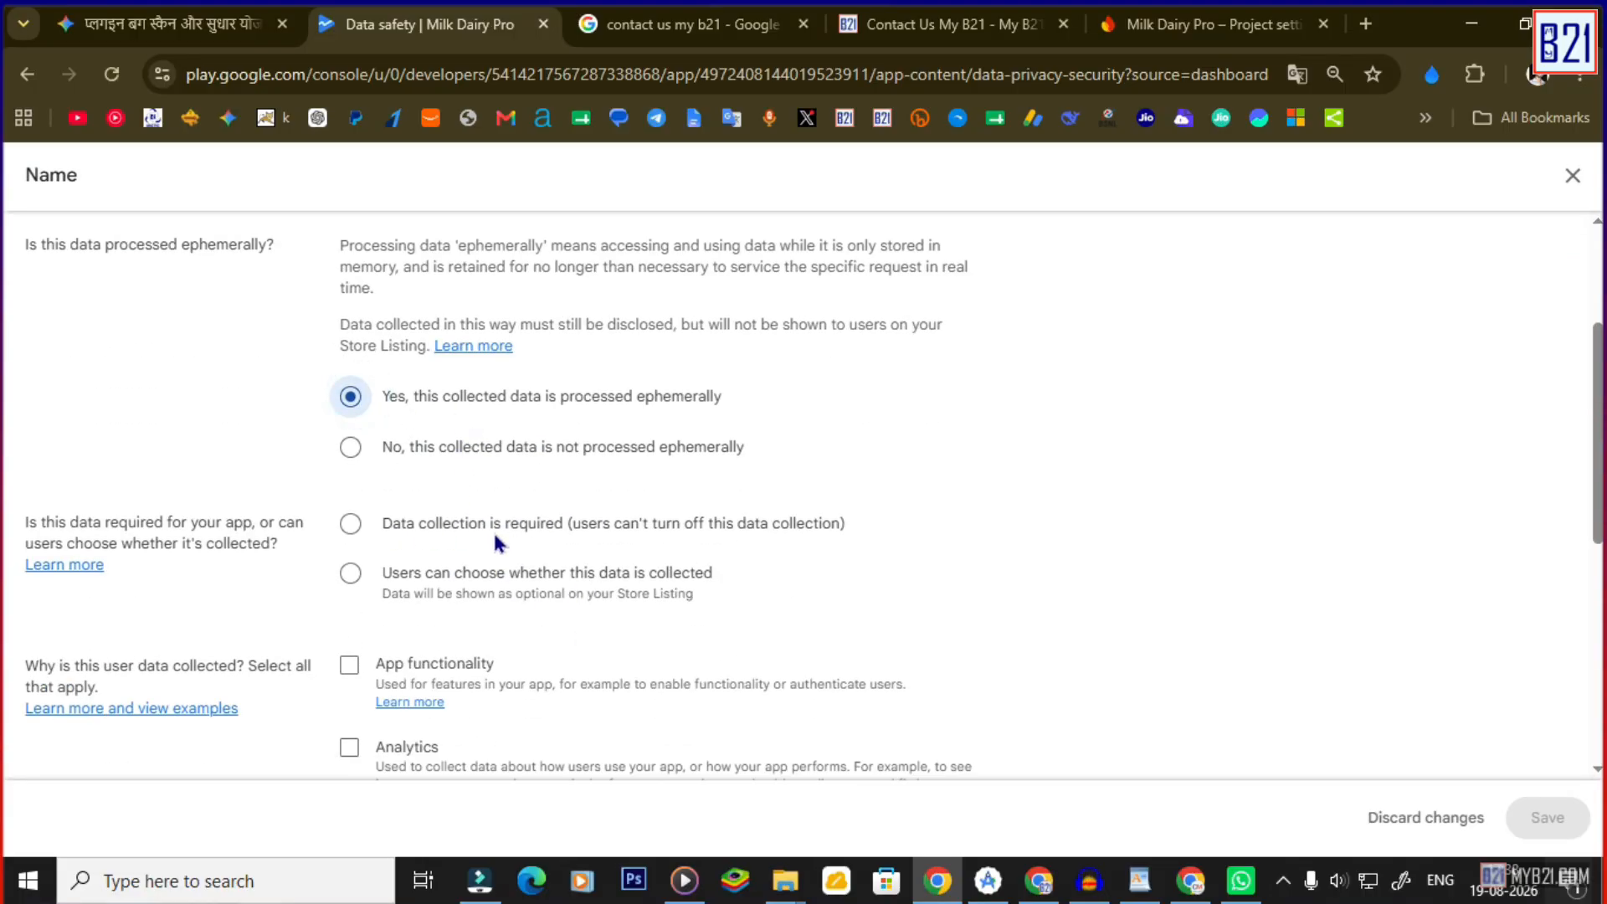
click(351, 525)
scroll(505, 580, down, 2)
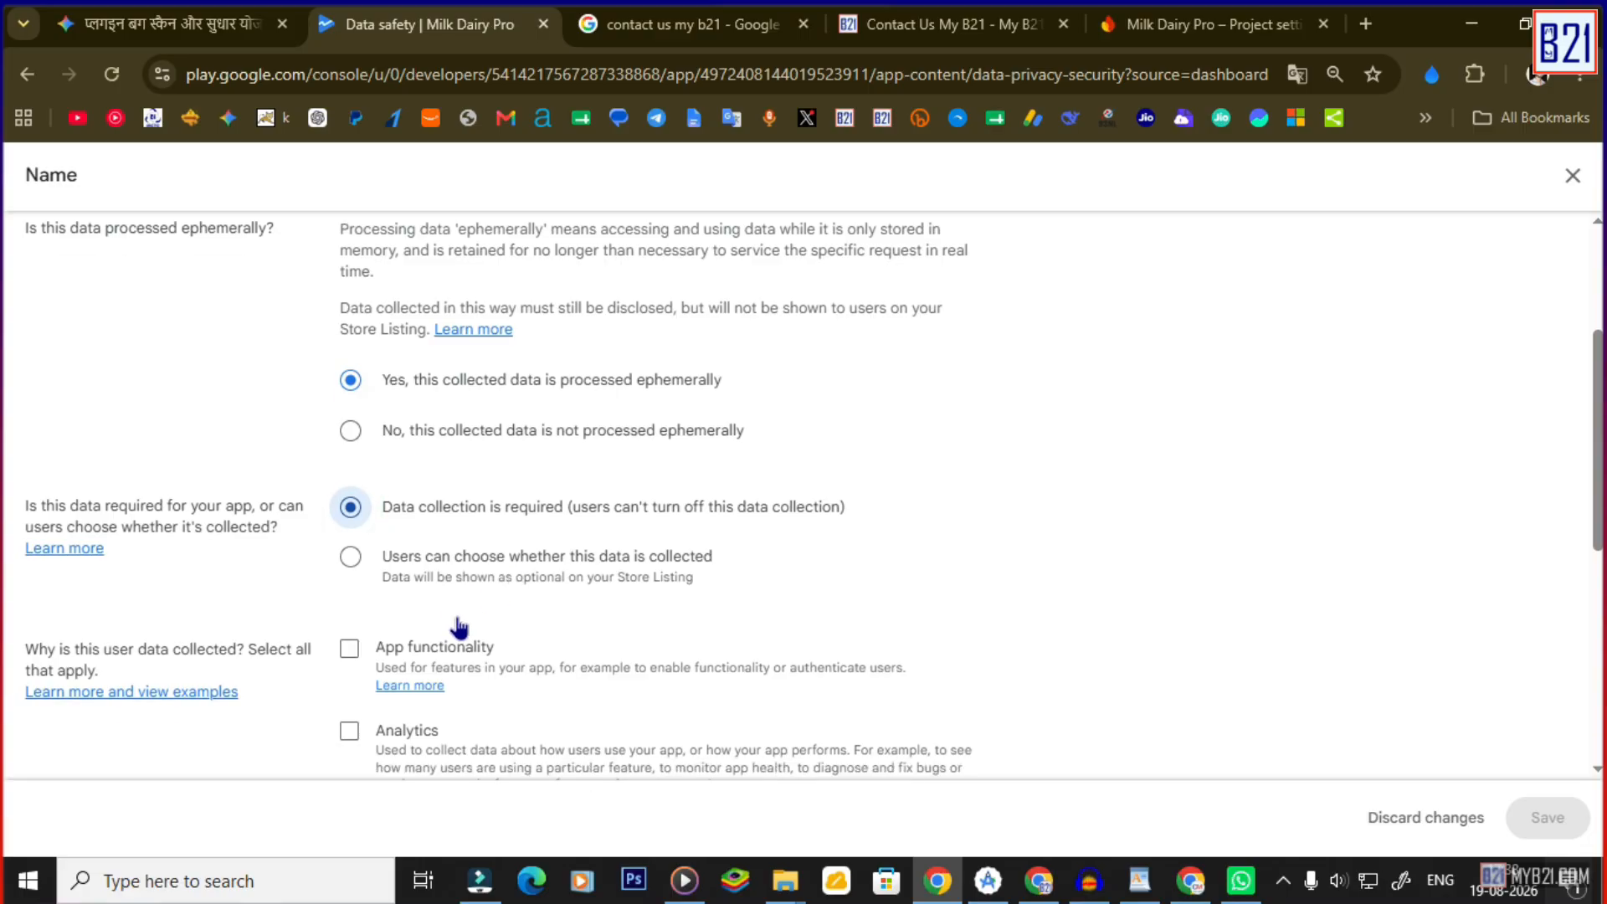
Mark name data for Analytics, Developer communications, Fraud prevention, Personalisation and Account management, and save.
click(349, 629)
scroll(360, 627, down, 2)
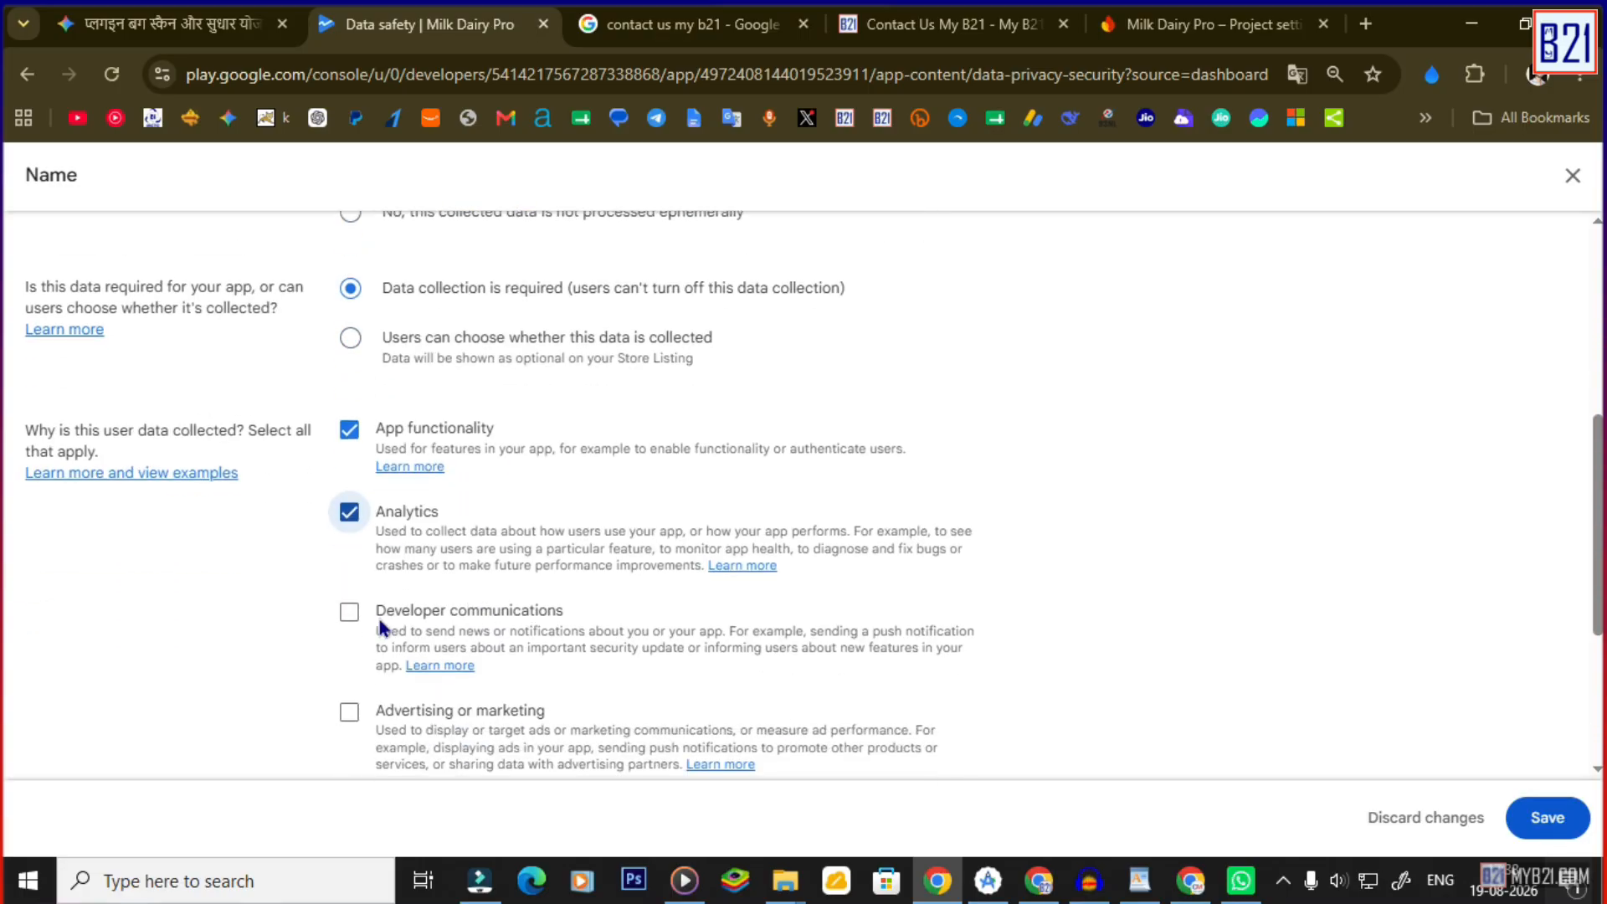
click(349, 611)
scroll(385, 623, down, 3)
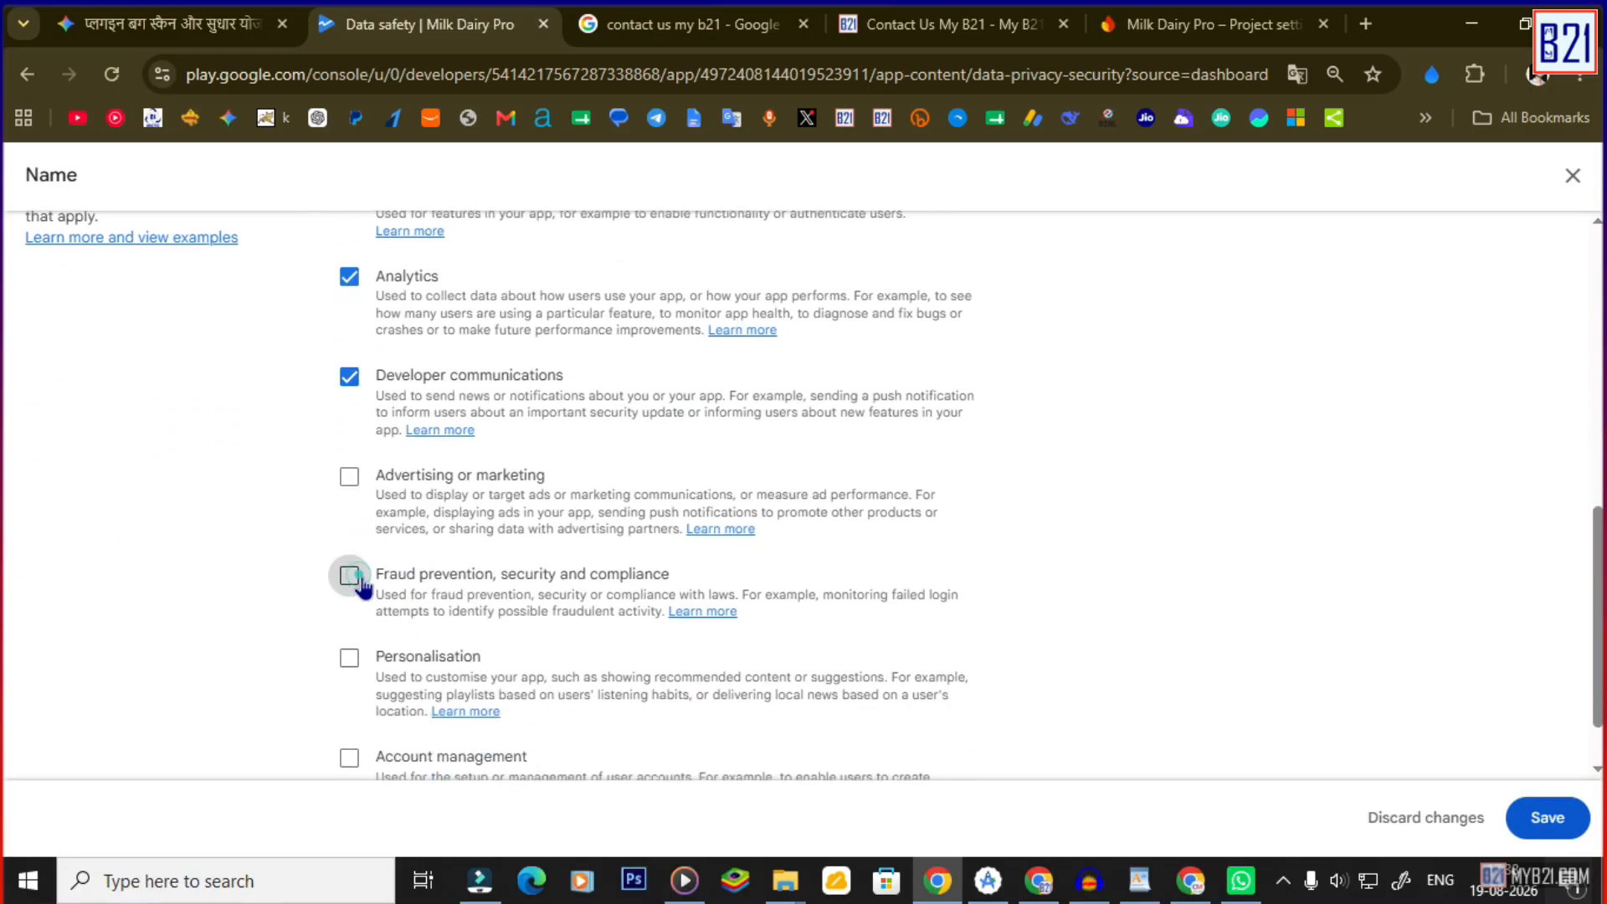
click(349, 574)
click(349, 658)
scroll(359, 707, down, 1)
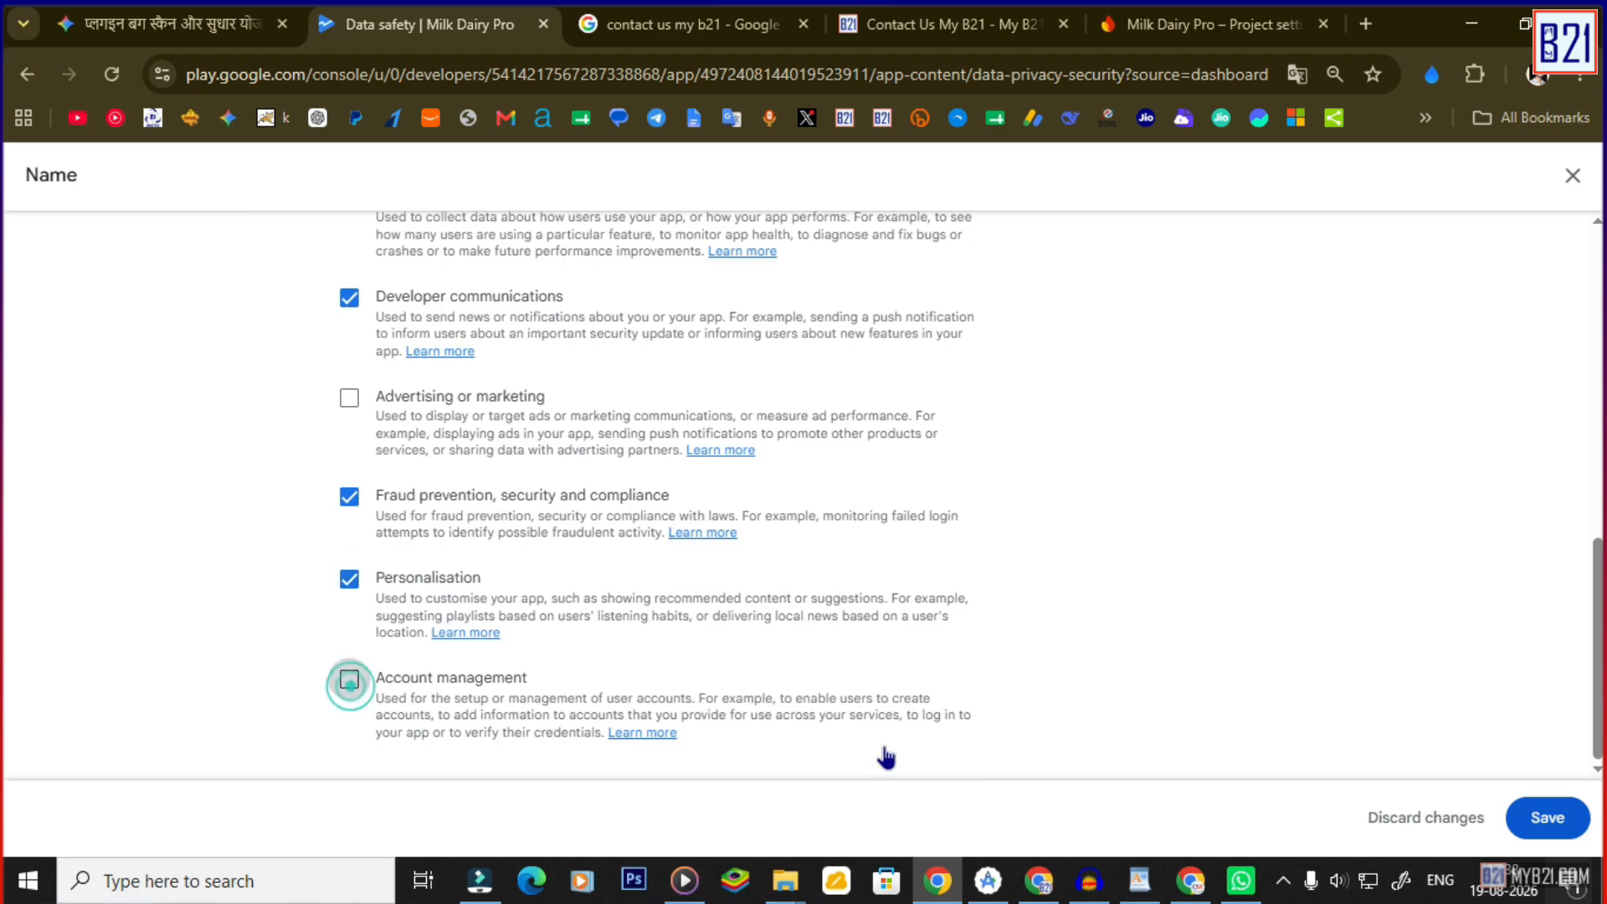
click(348, 674)
click(1547, 818)
Declare email addresses as collected, processed ephemerally and required.
click(1475, 559)
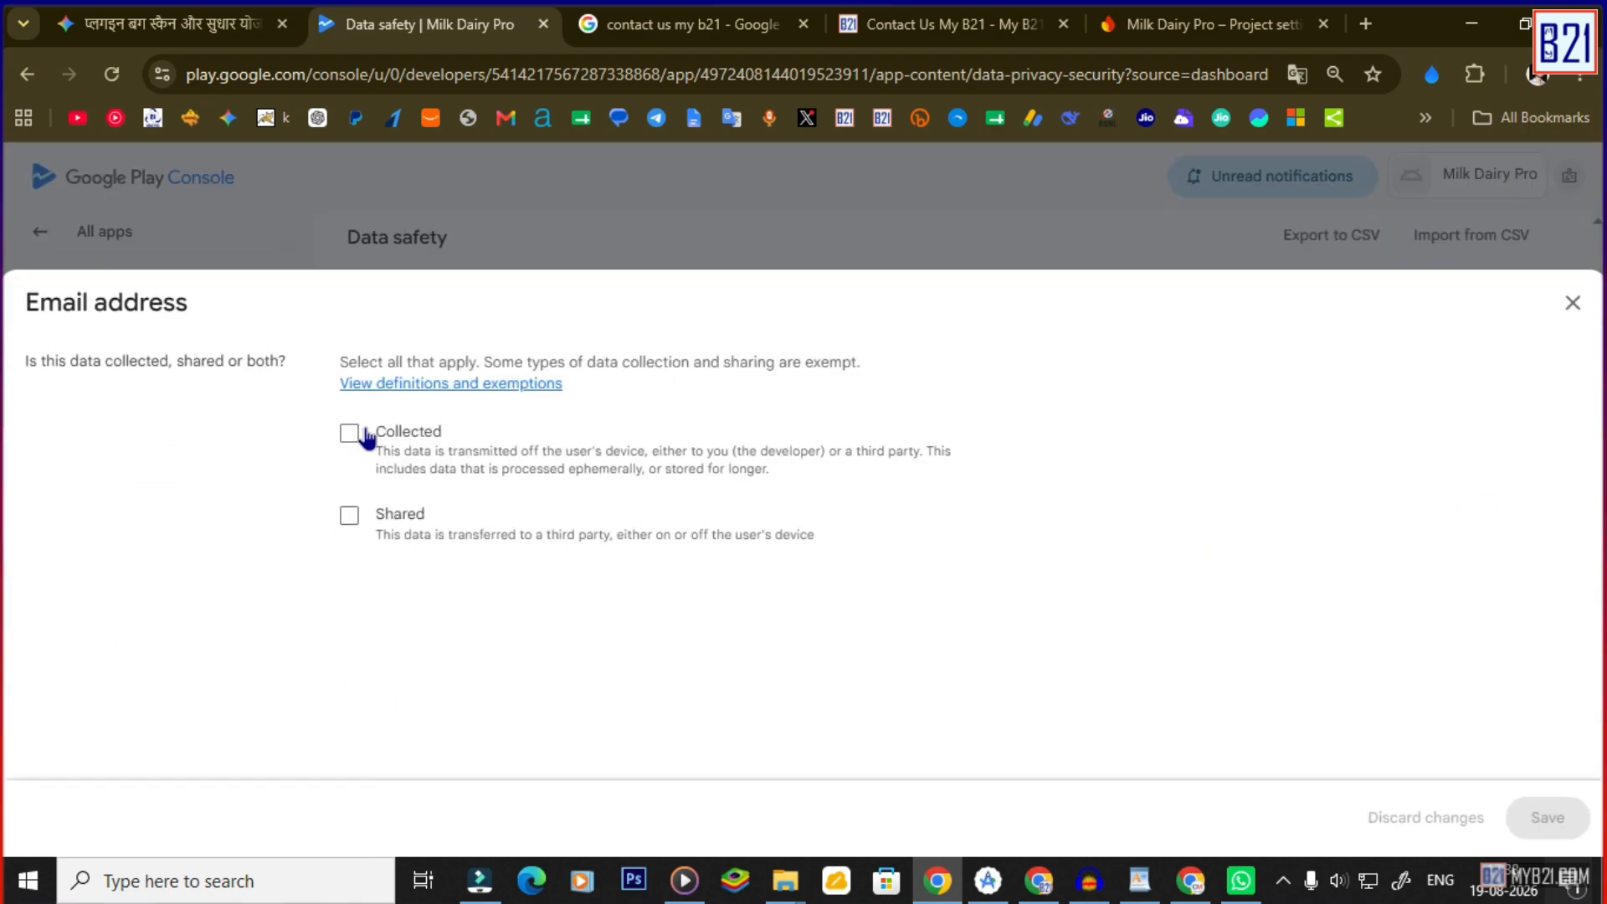
click(352, 434)
scroll(434, 583, down, 3)
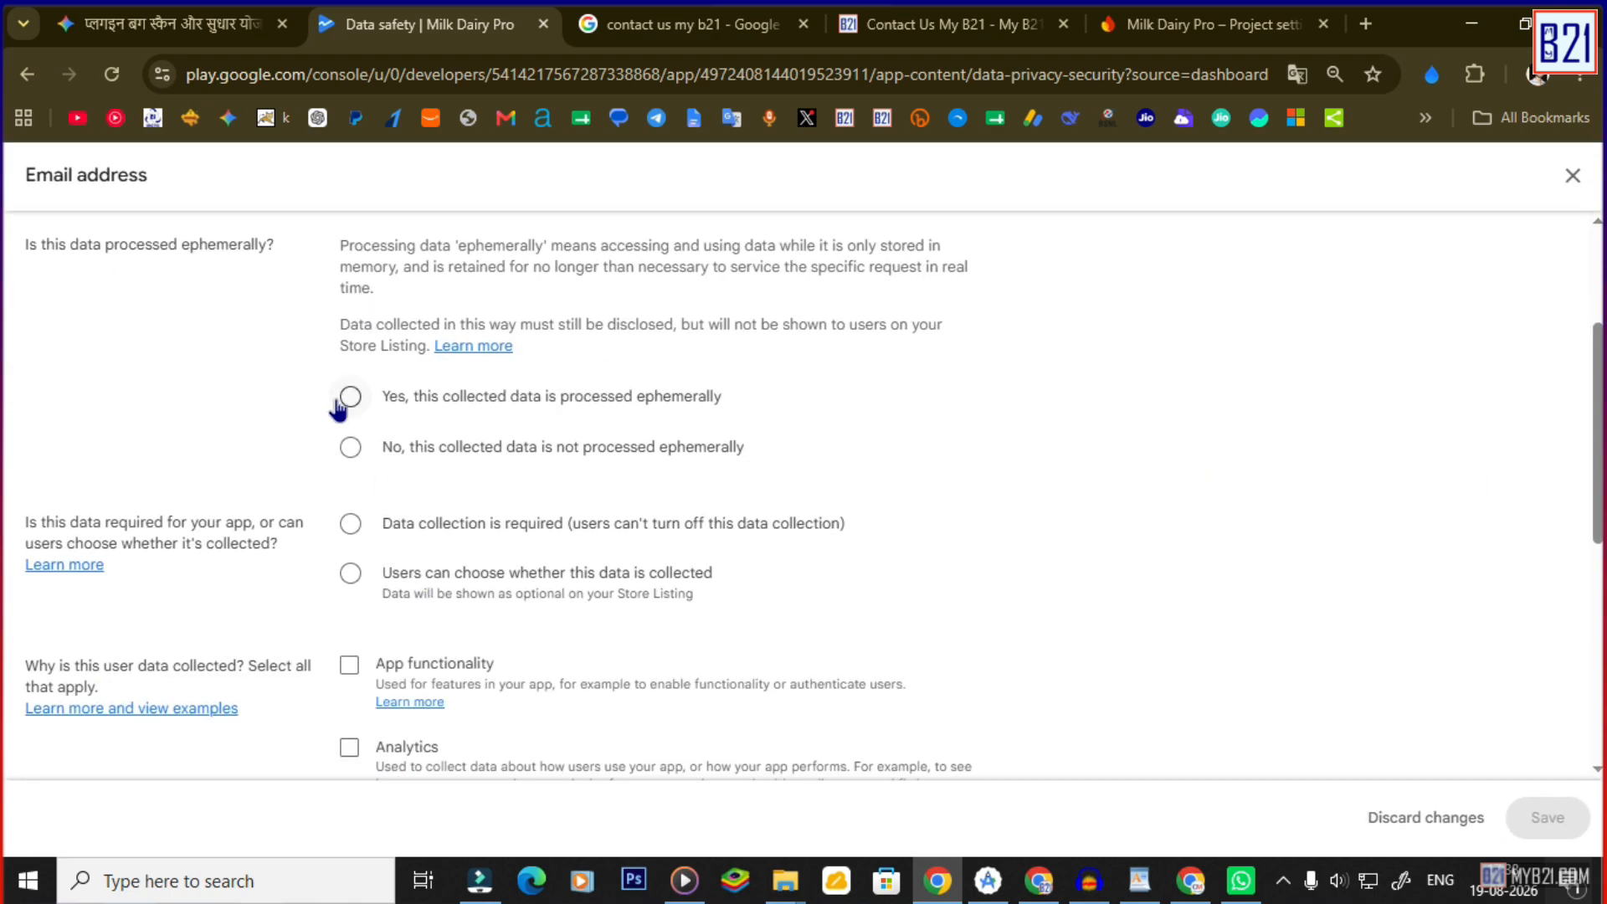
click(351, 396)
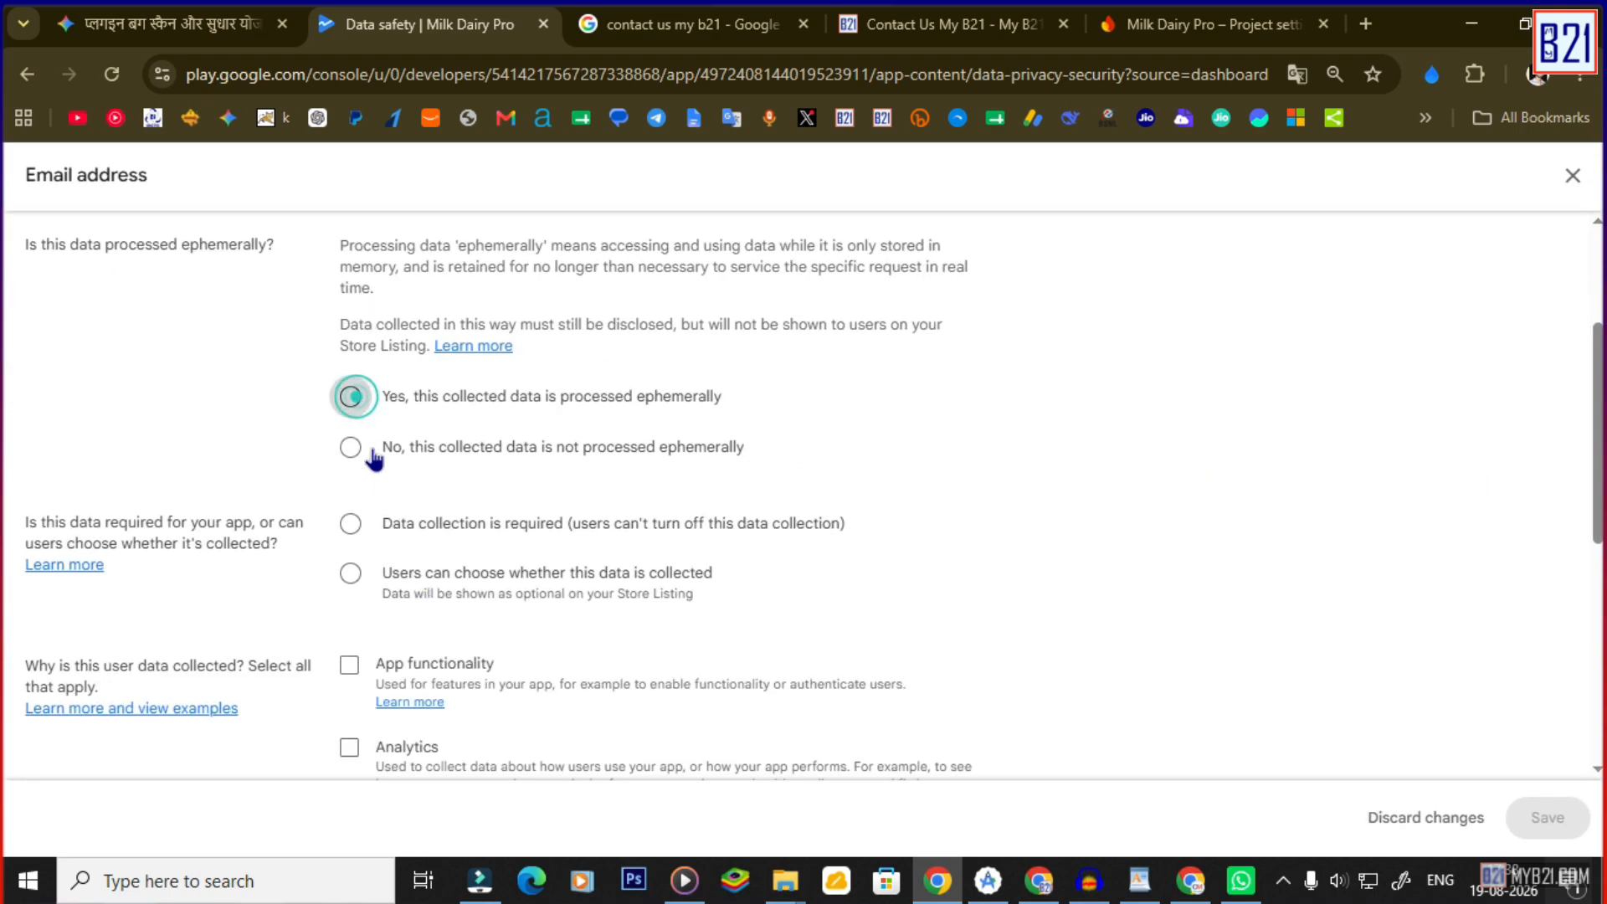
click(351, 524)
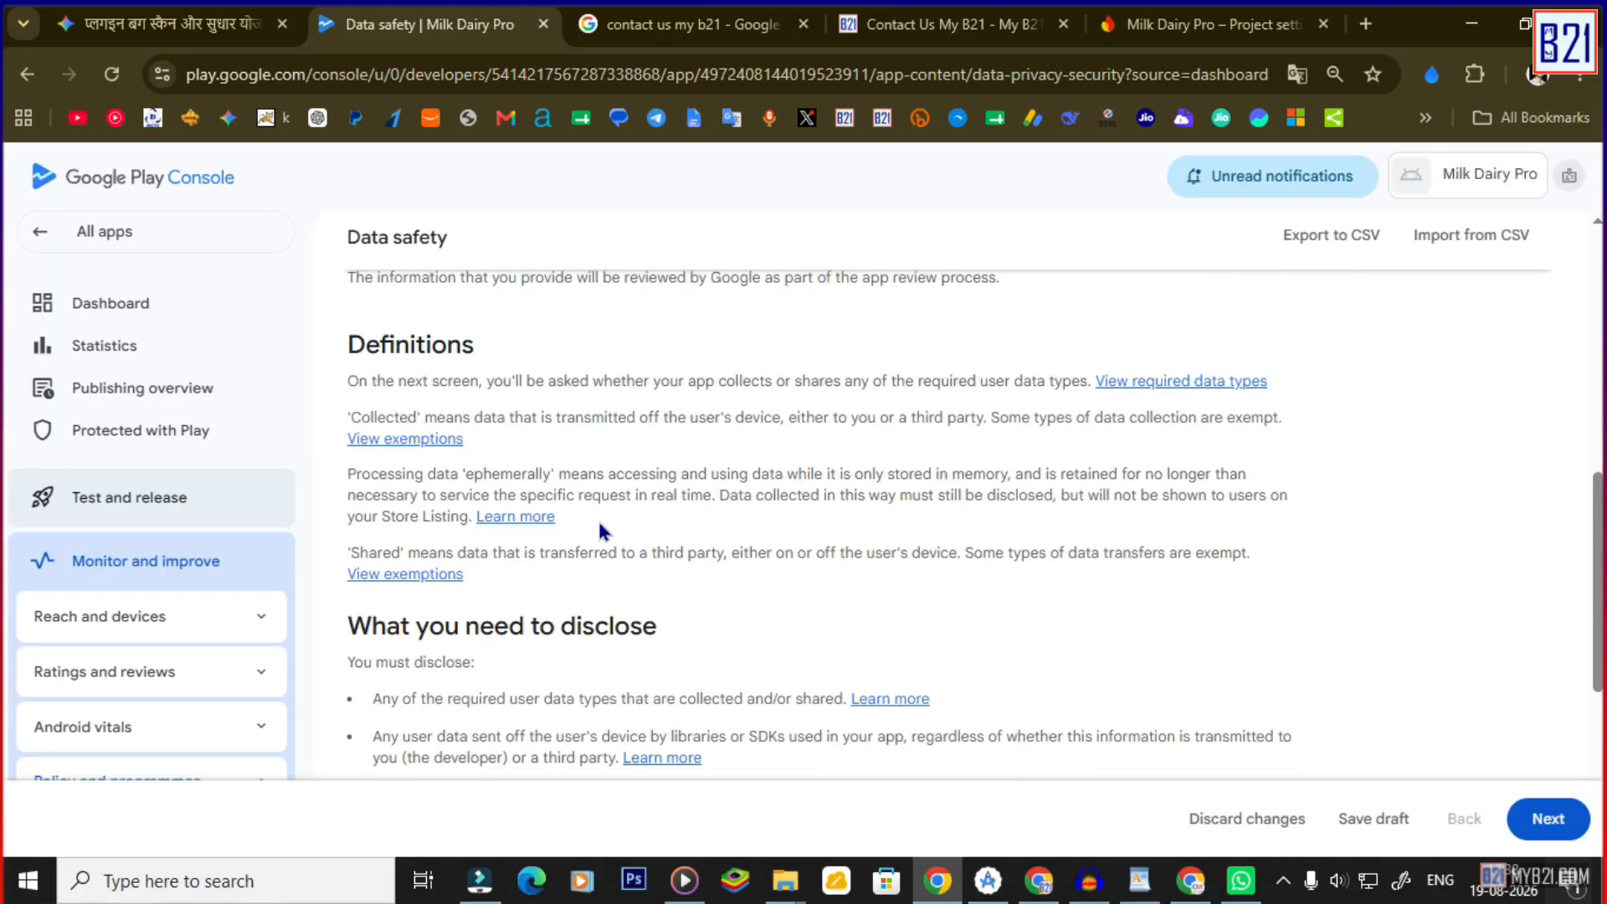
Advance to the data collection step and untick the no-account-creation option.
scroll(600, 532, down, 3)
scroll(654, 548, down, 3)
click(1548, 817)
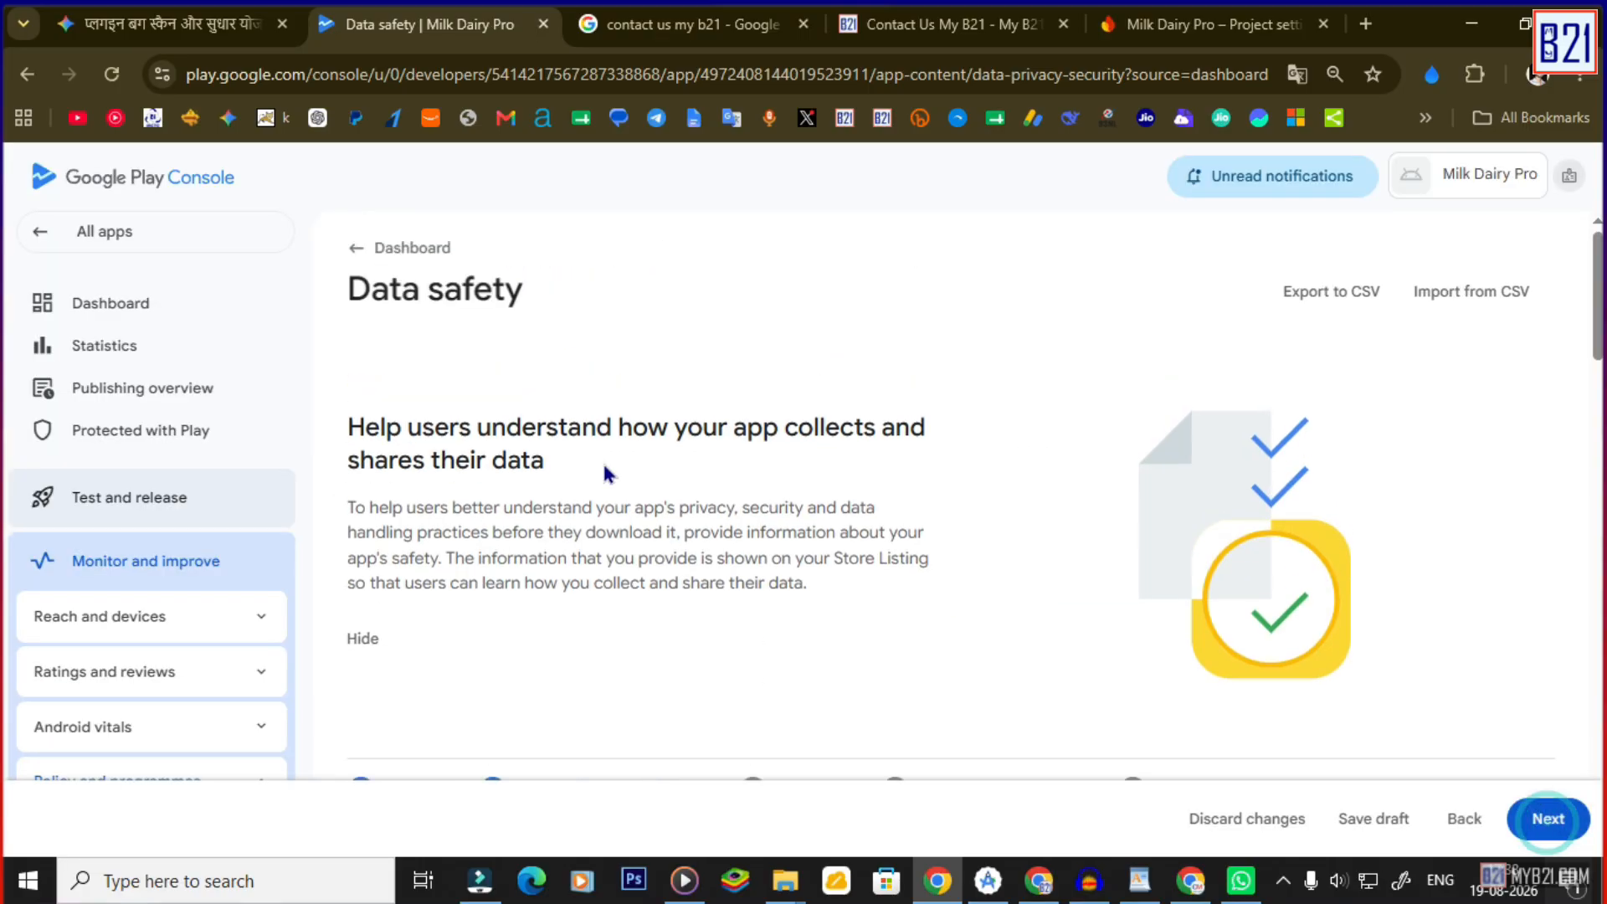
scroll(599, 496, down, 1)
scroll(599, 496, down, 4)
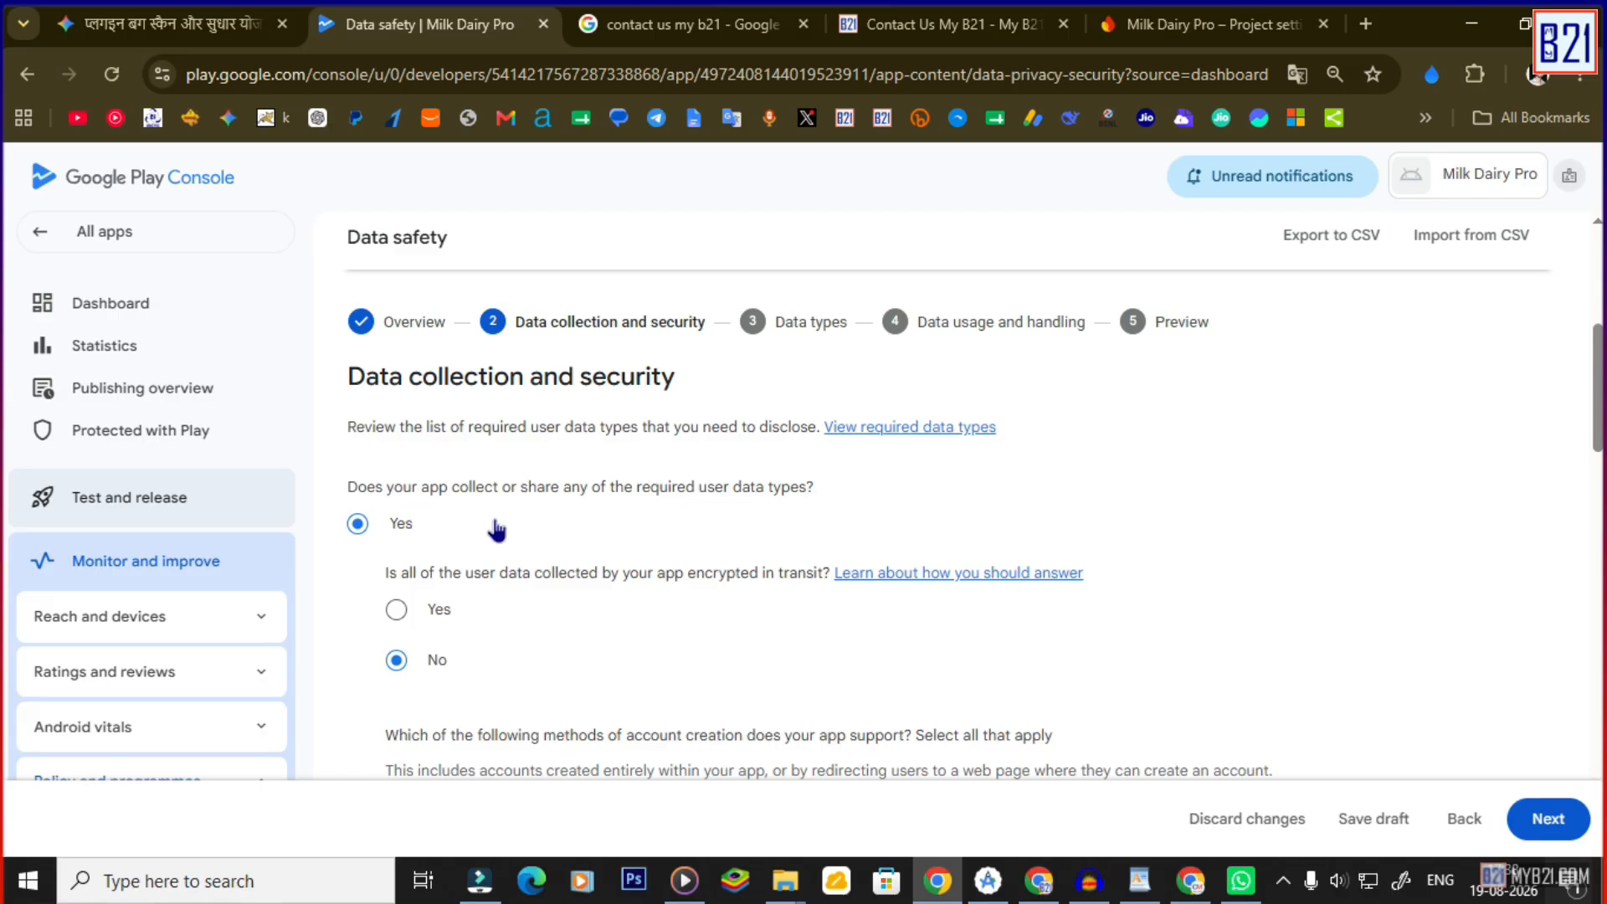
click(383, 525)
scroll(527, 616, down, 1)
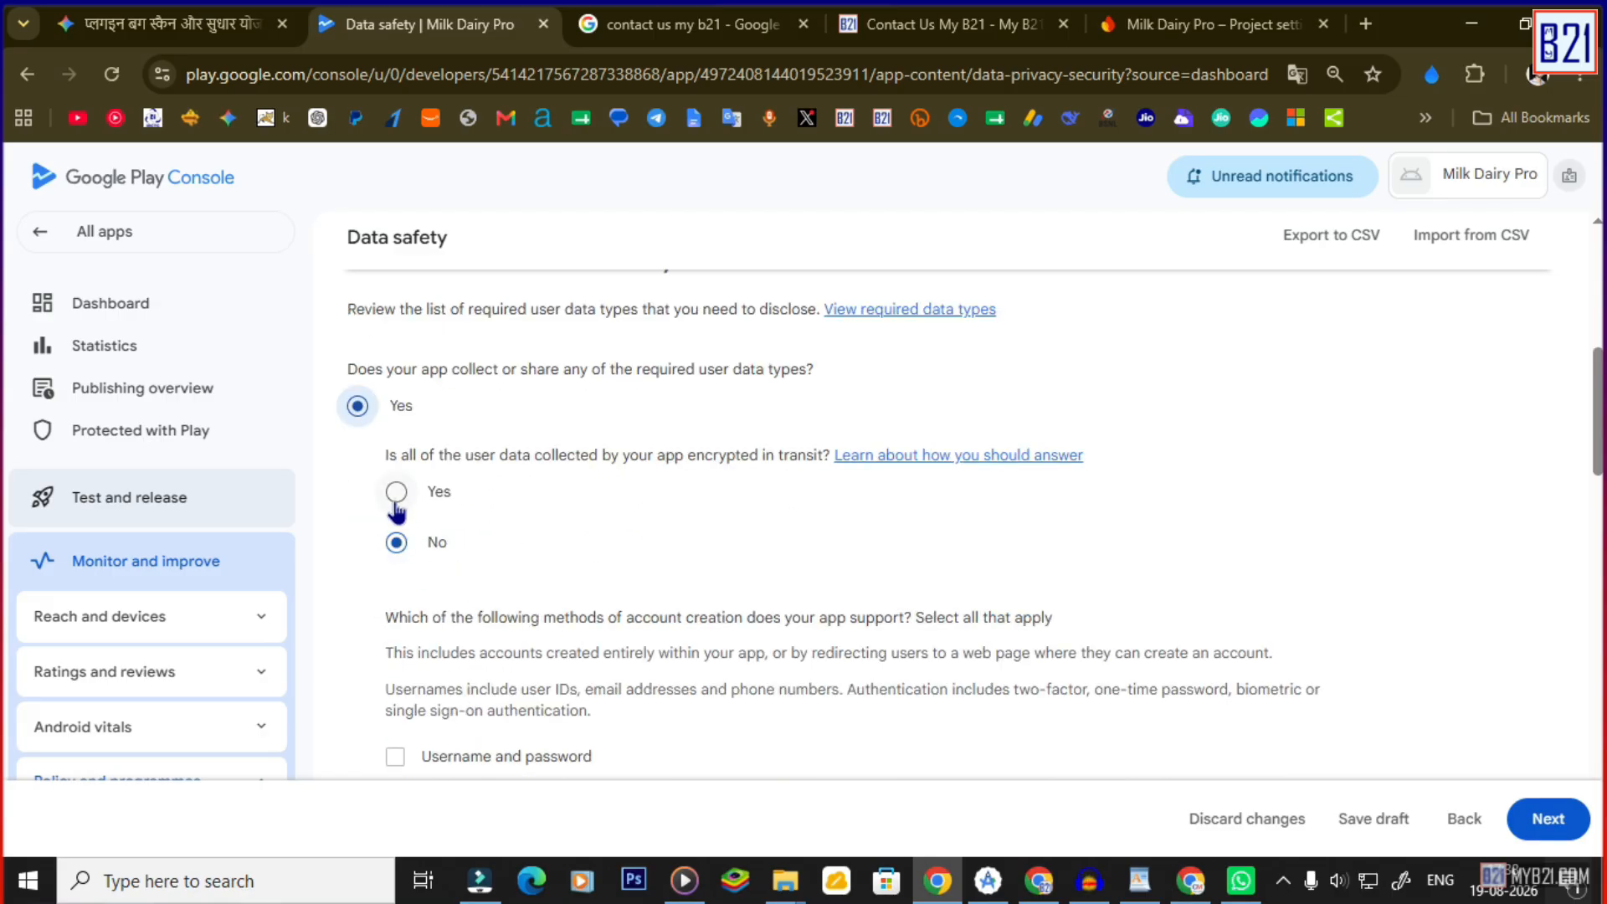
scroll(466, 584, down, 5)
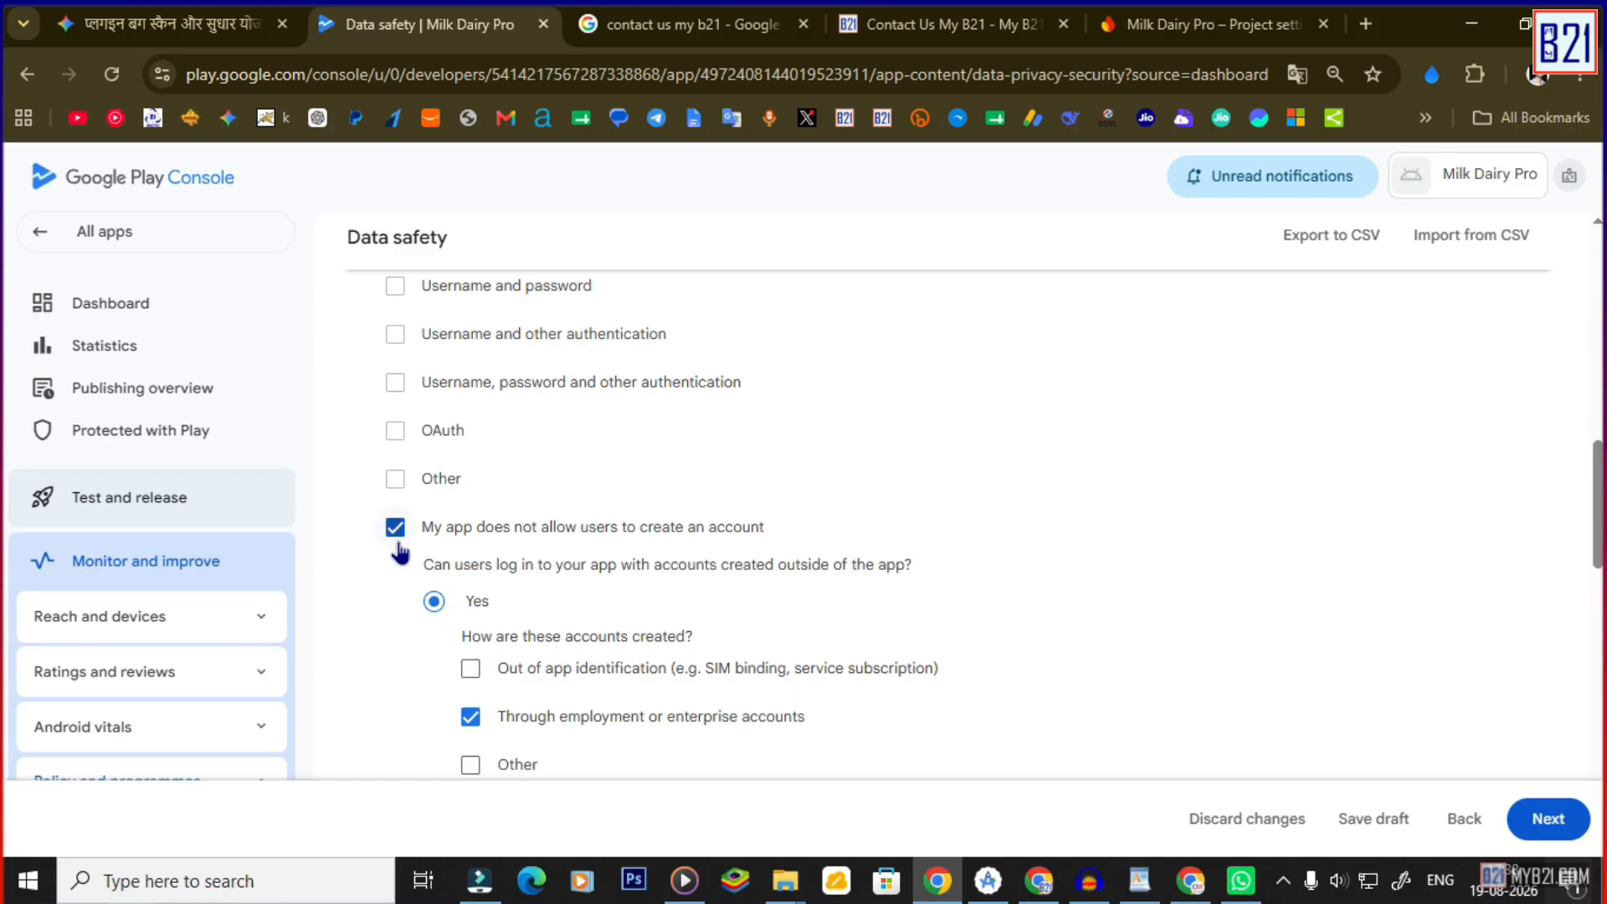
click(395, 528)
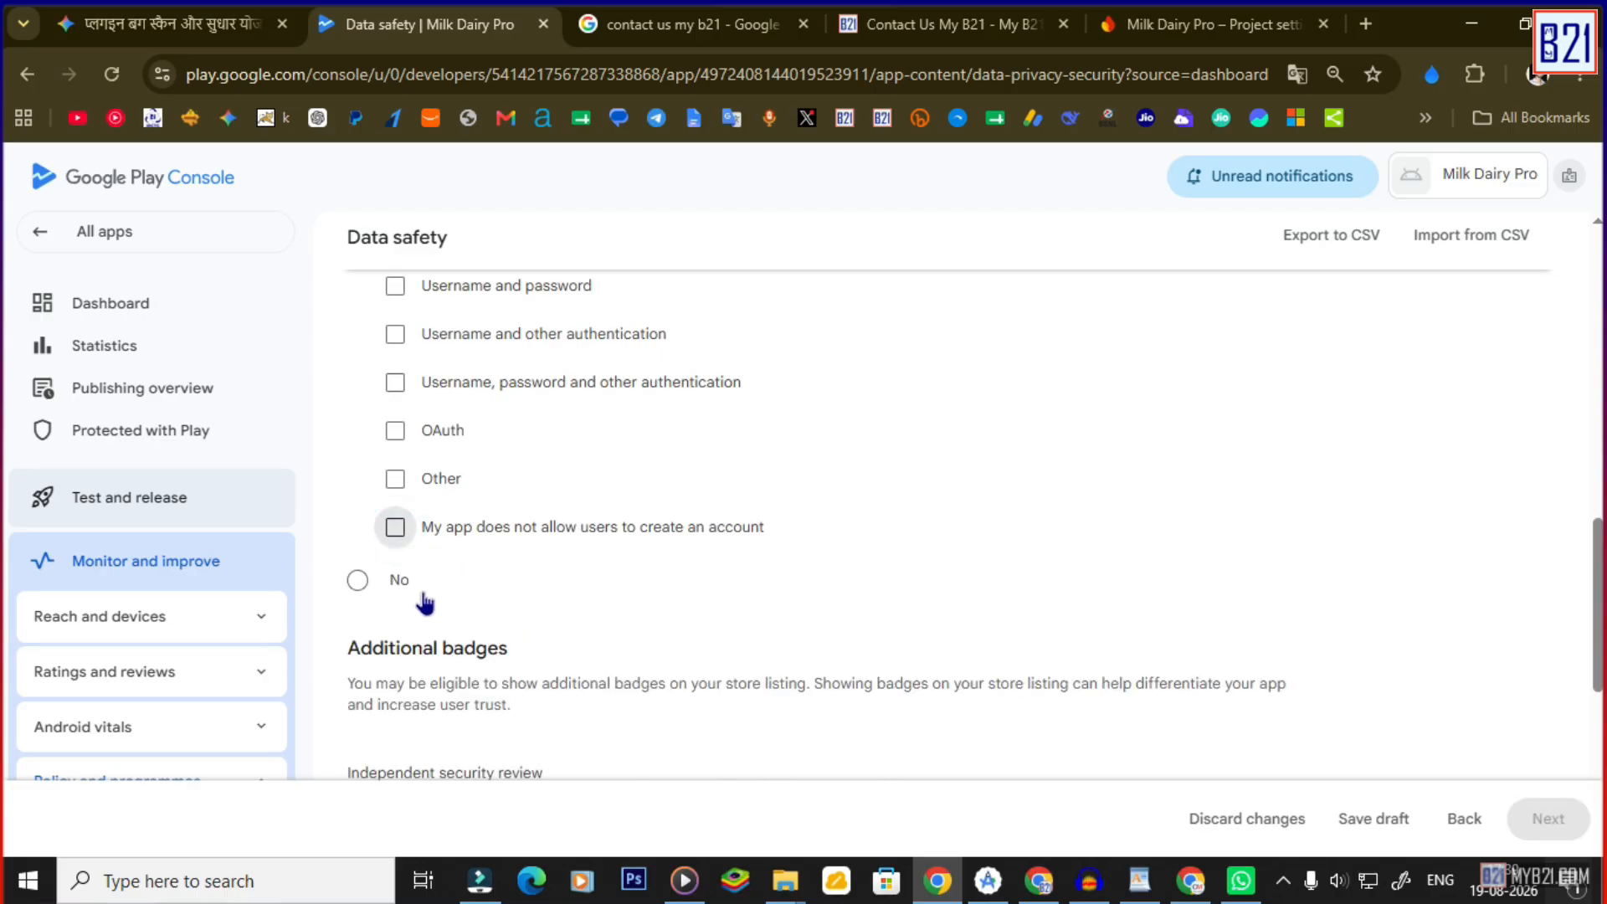
Answer No: the app collects or shares no user data.
scroll(521, 541, up, 4)
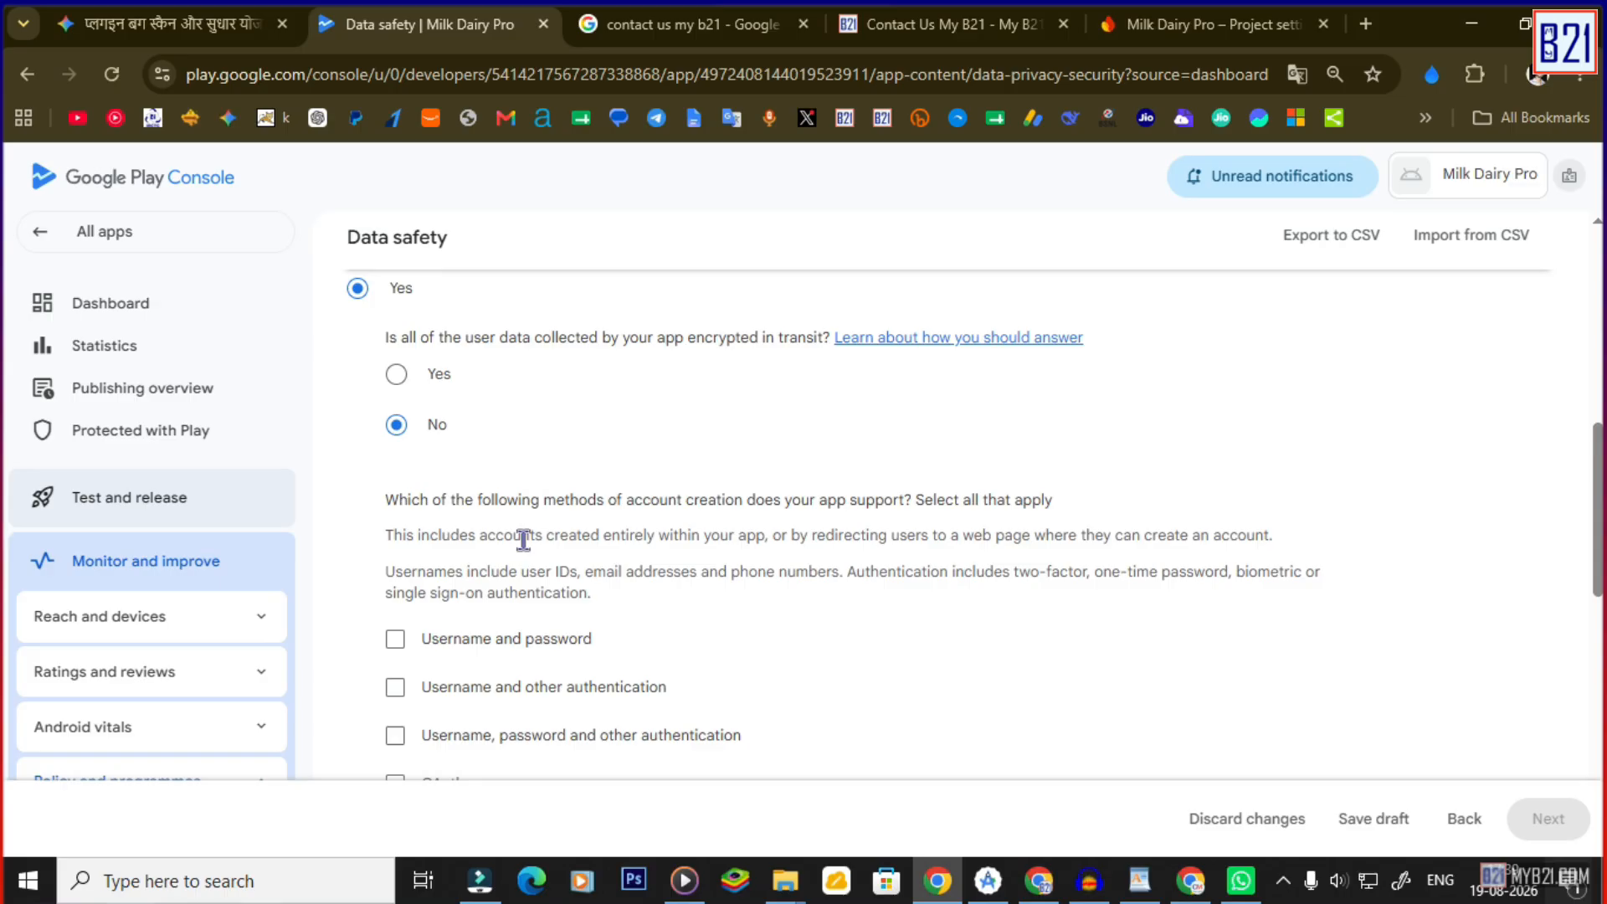
drag(531, 506, 668, 523)
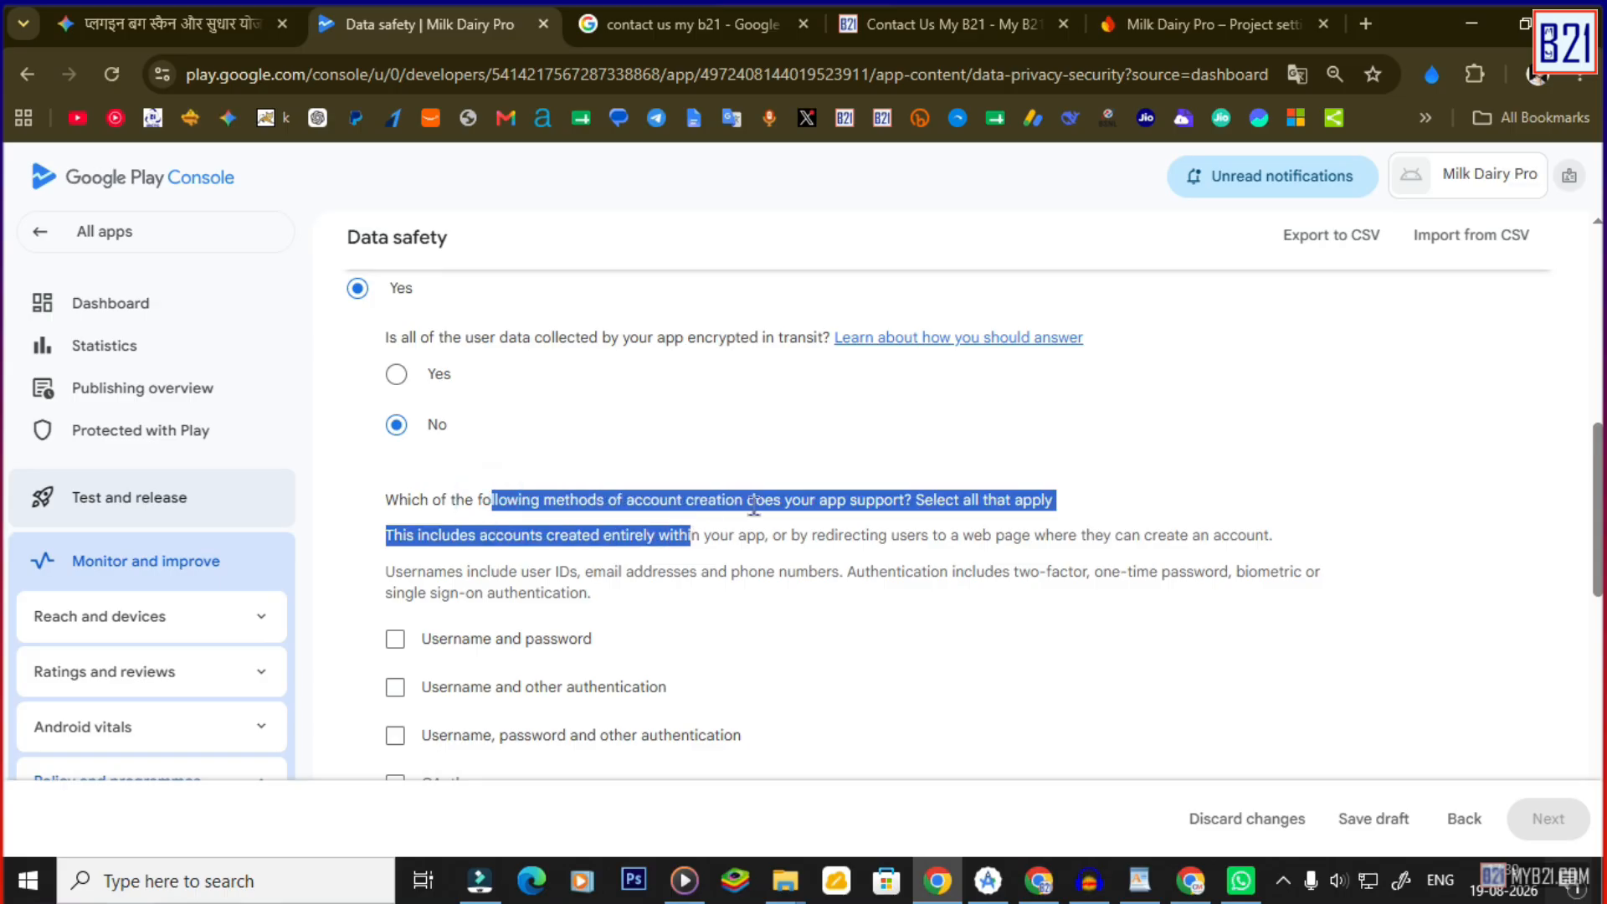
click(875, 584)
scroll(656, 585, down, 4)
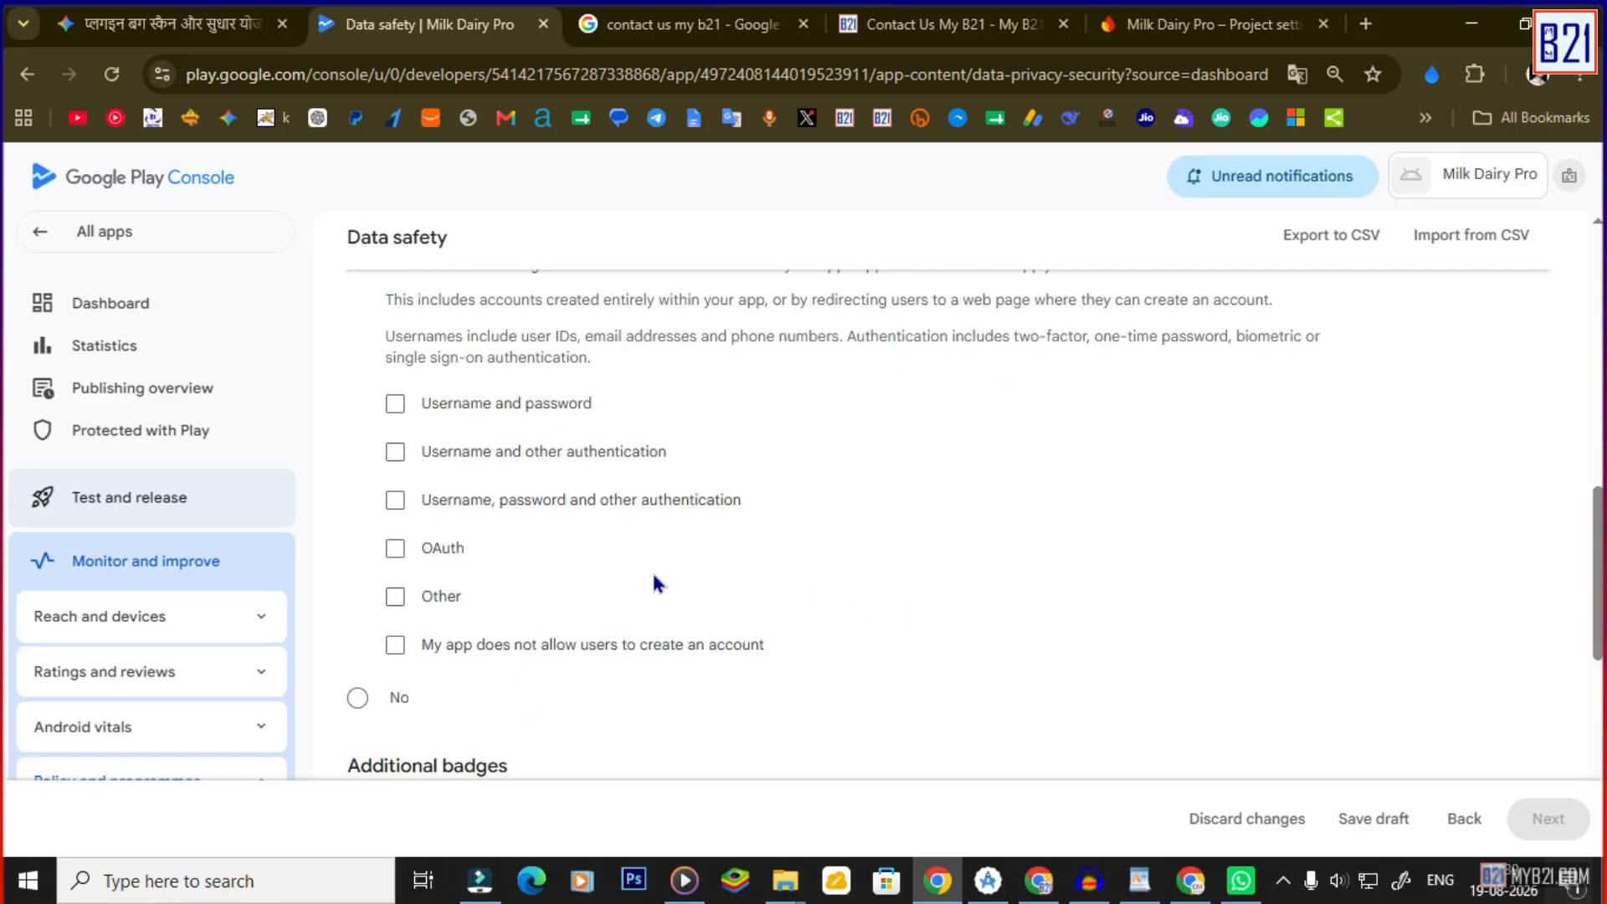
click(397, 579)
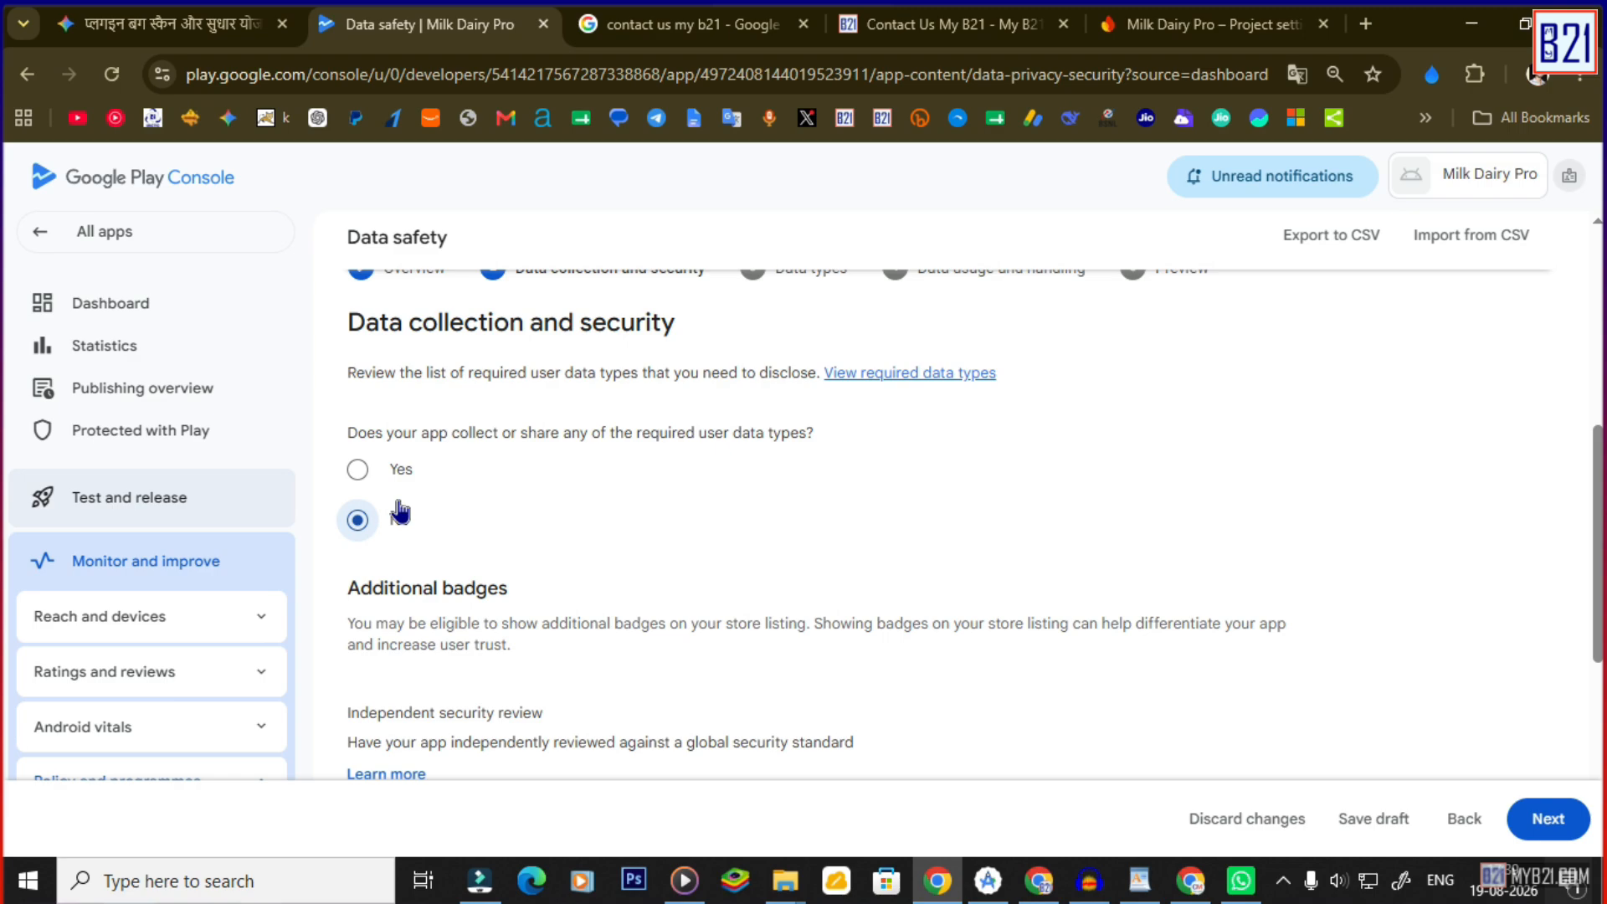
scroll(615, 538, down, 4)
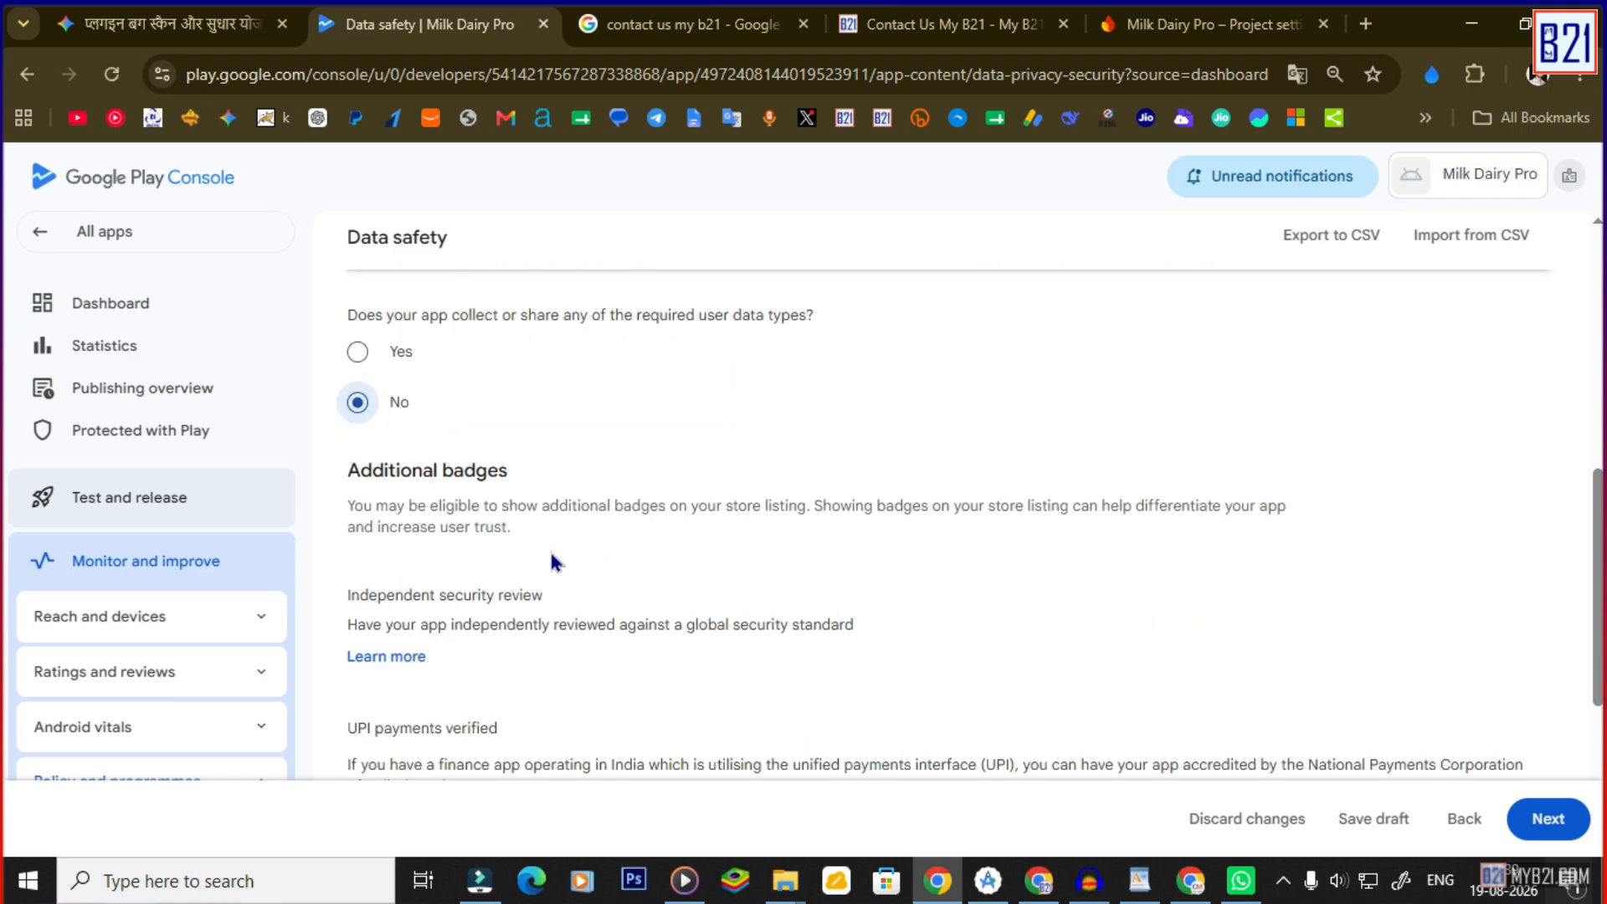
Save the Data safety form from the preview and return to the app dashboard.
click(1533, 820)
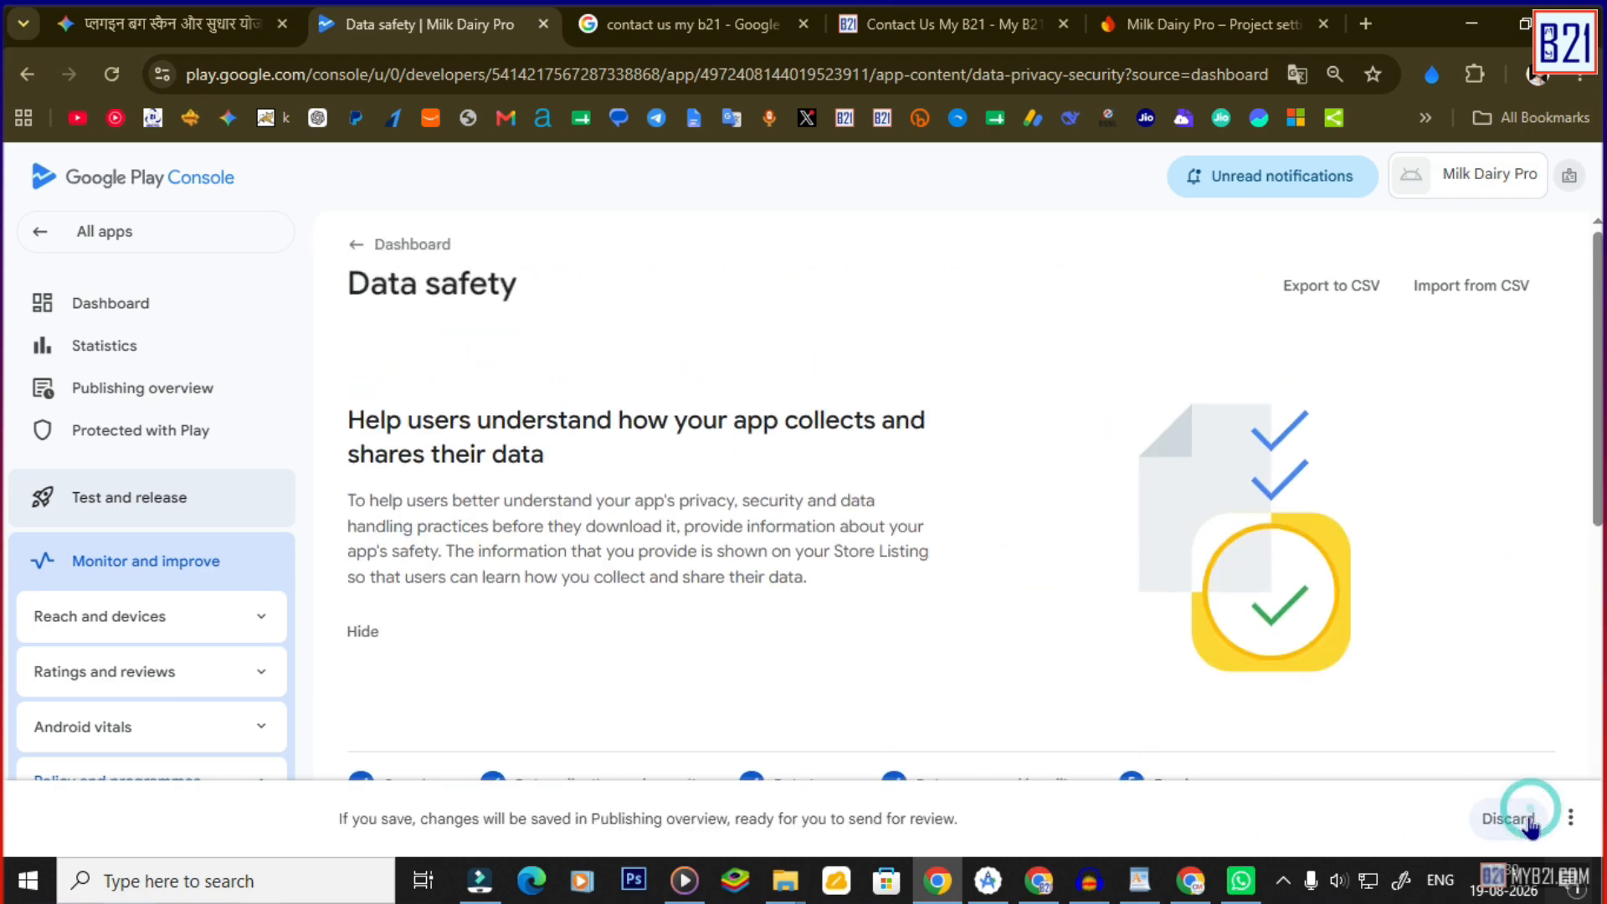
scroll(829, 548, down, 10)
scroll(415, 452, up, 3)
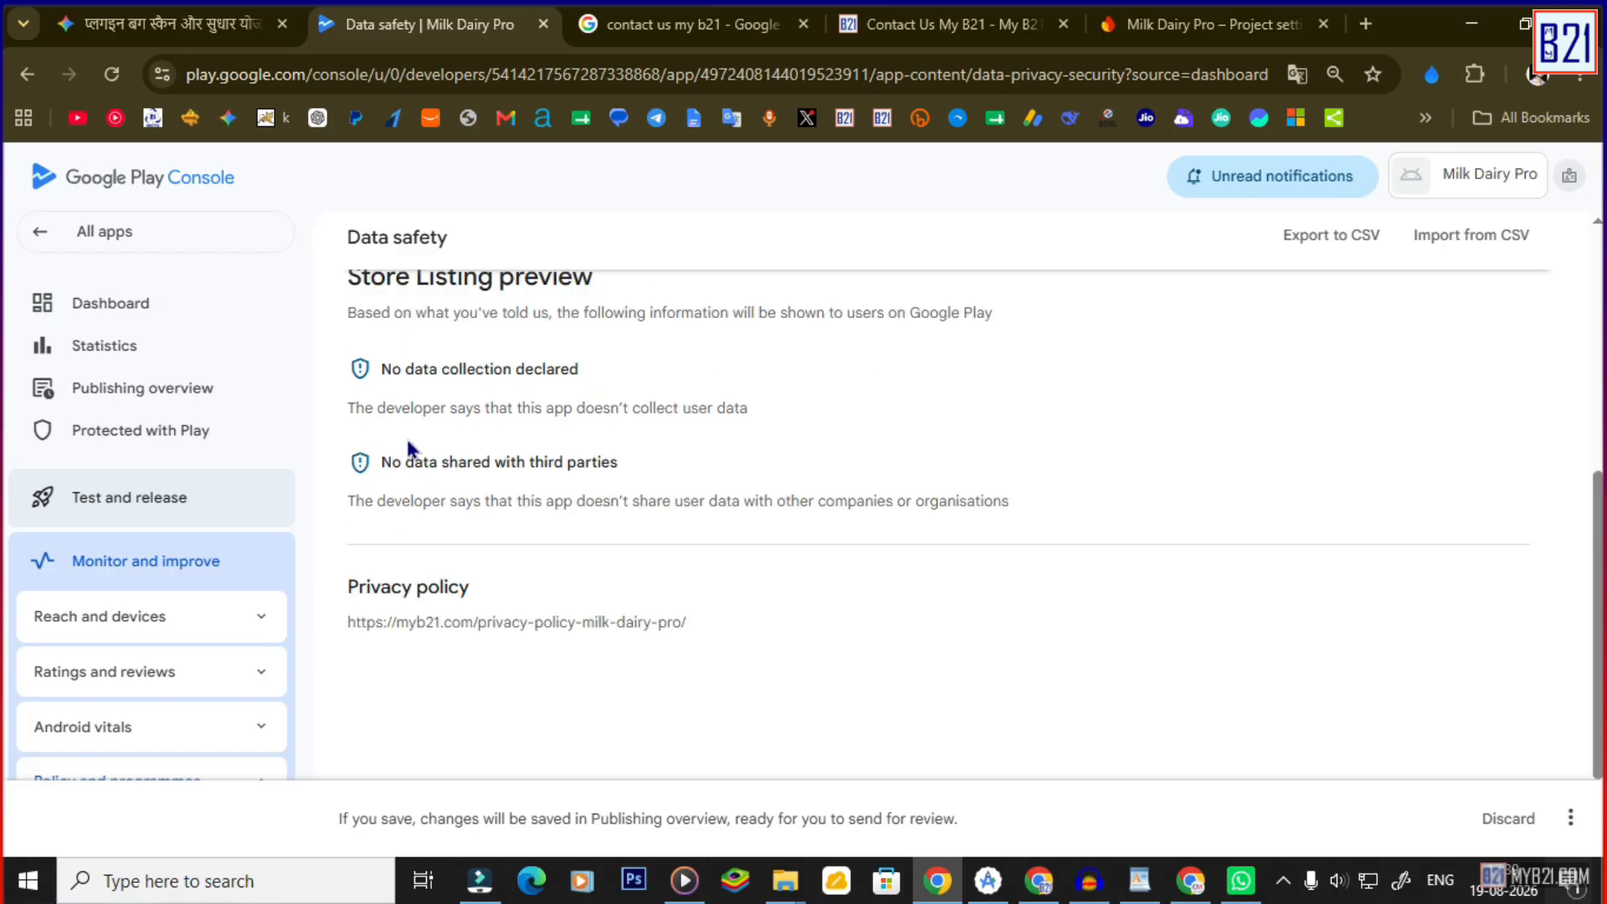
scroll(470, 459, down, 3)
click(1570, 818)
click(1486, 768)
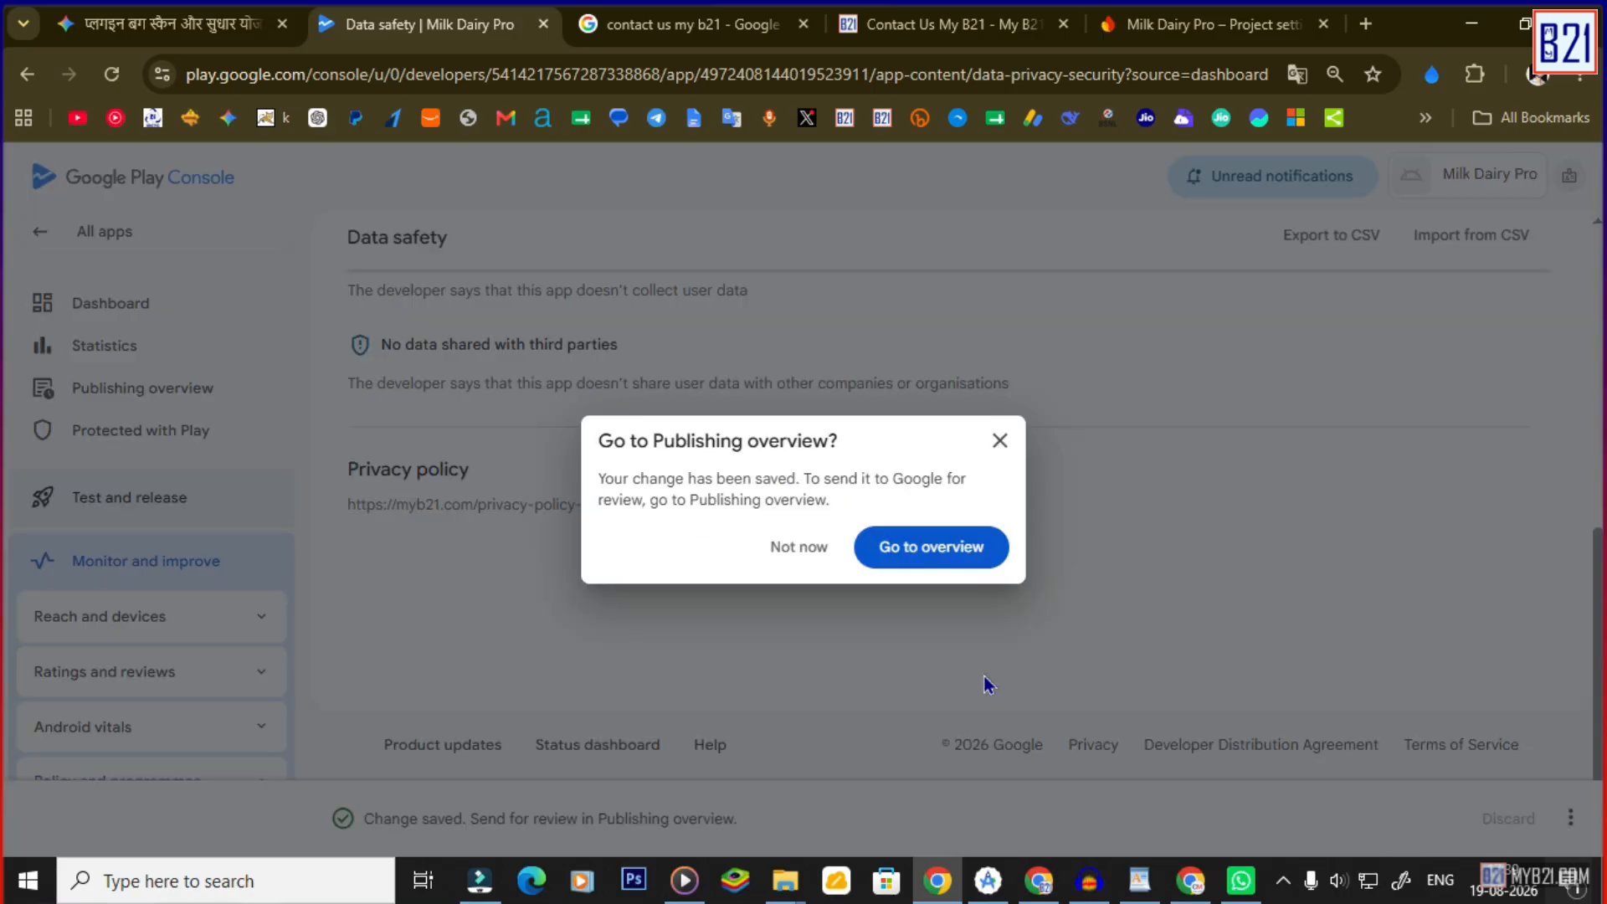
click(929, 545)
click(113, 303)
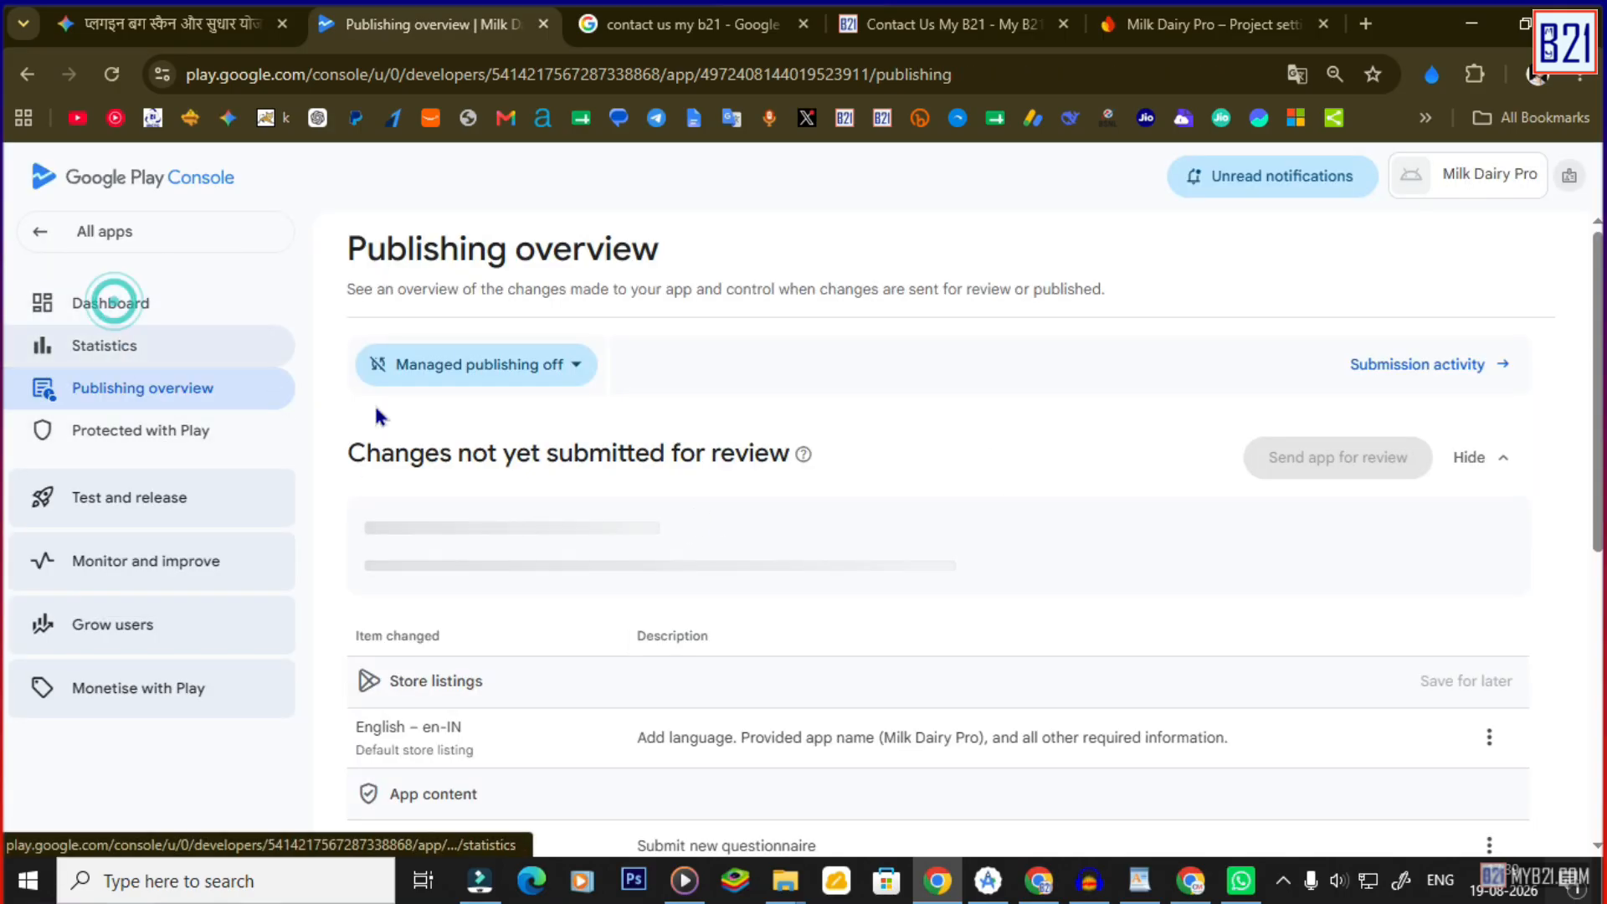
Declare the app is not a government app, save, and return to the dashboard.
click(634, 737)
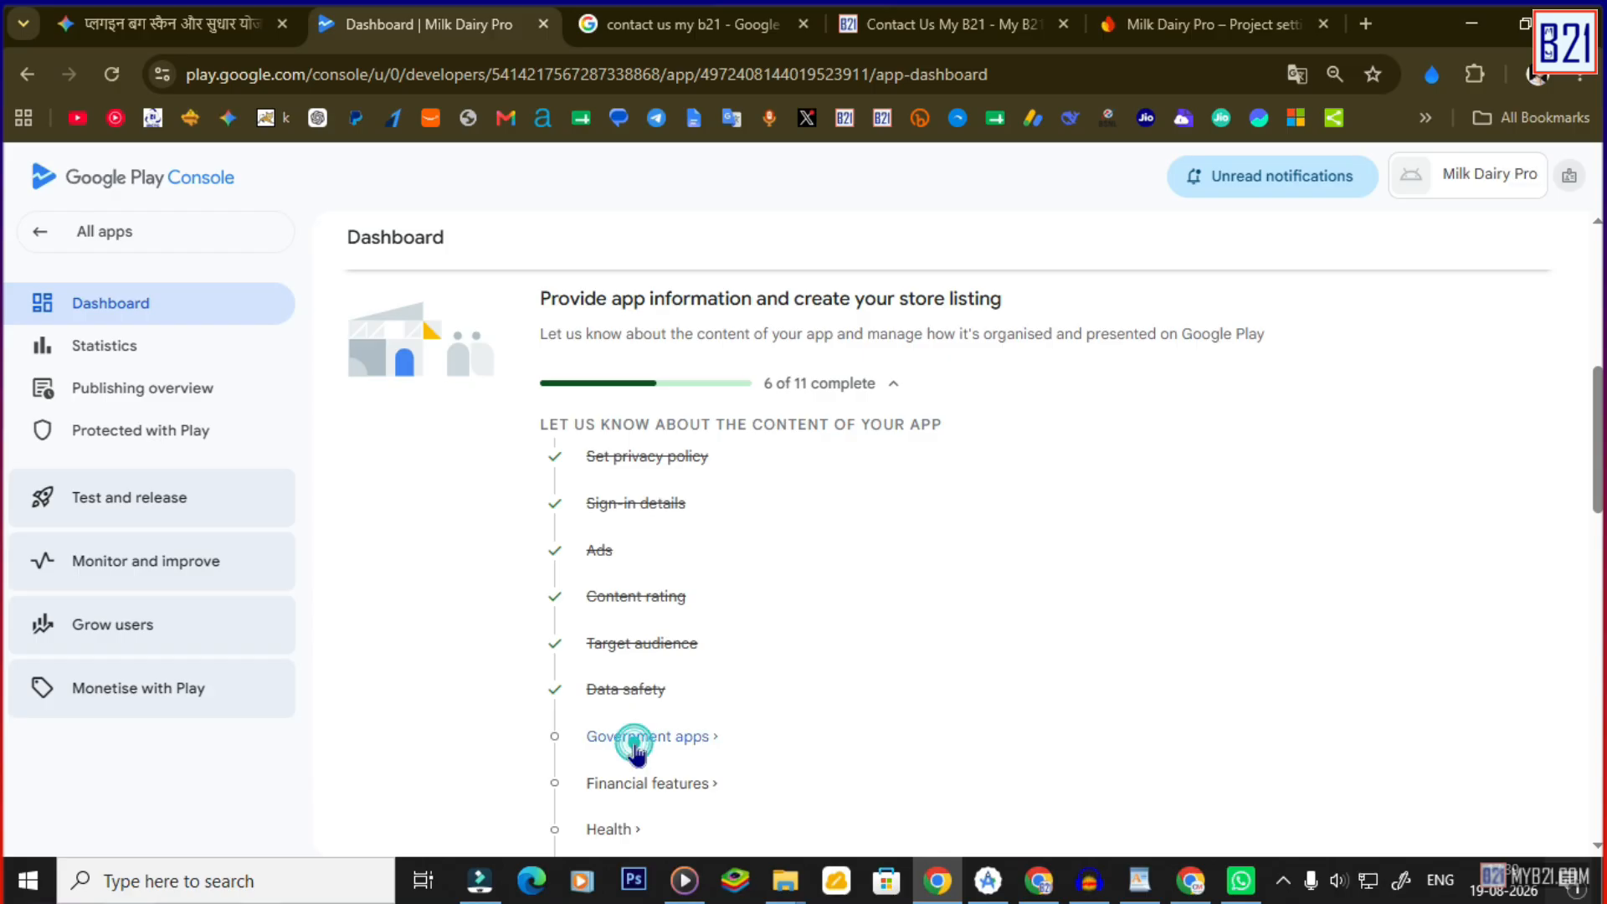
click(358, 572)
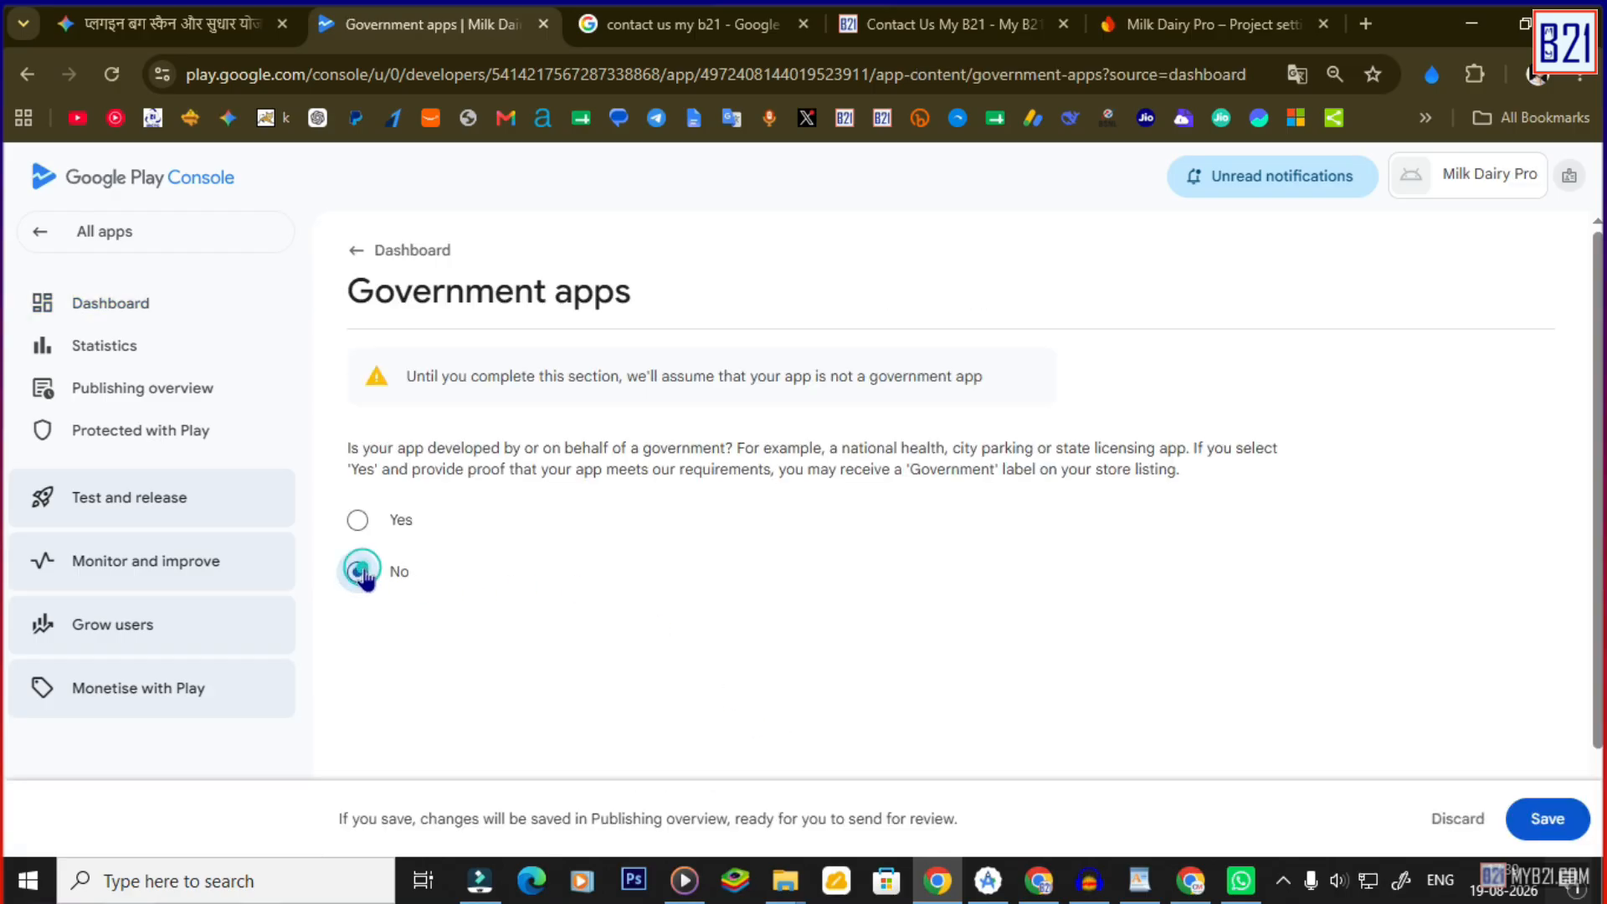
scroll(737, 594, down, 2)
click(1546, 819)
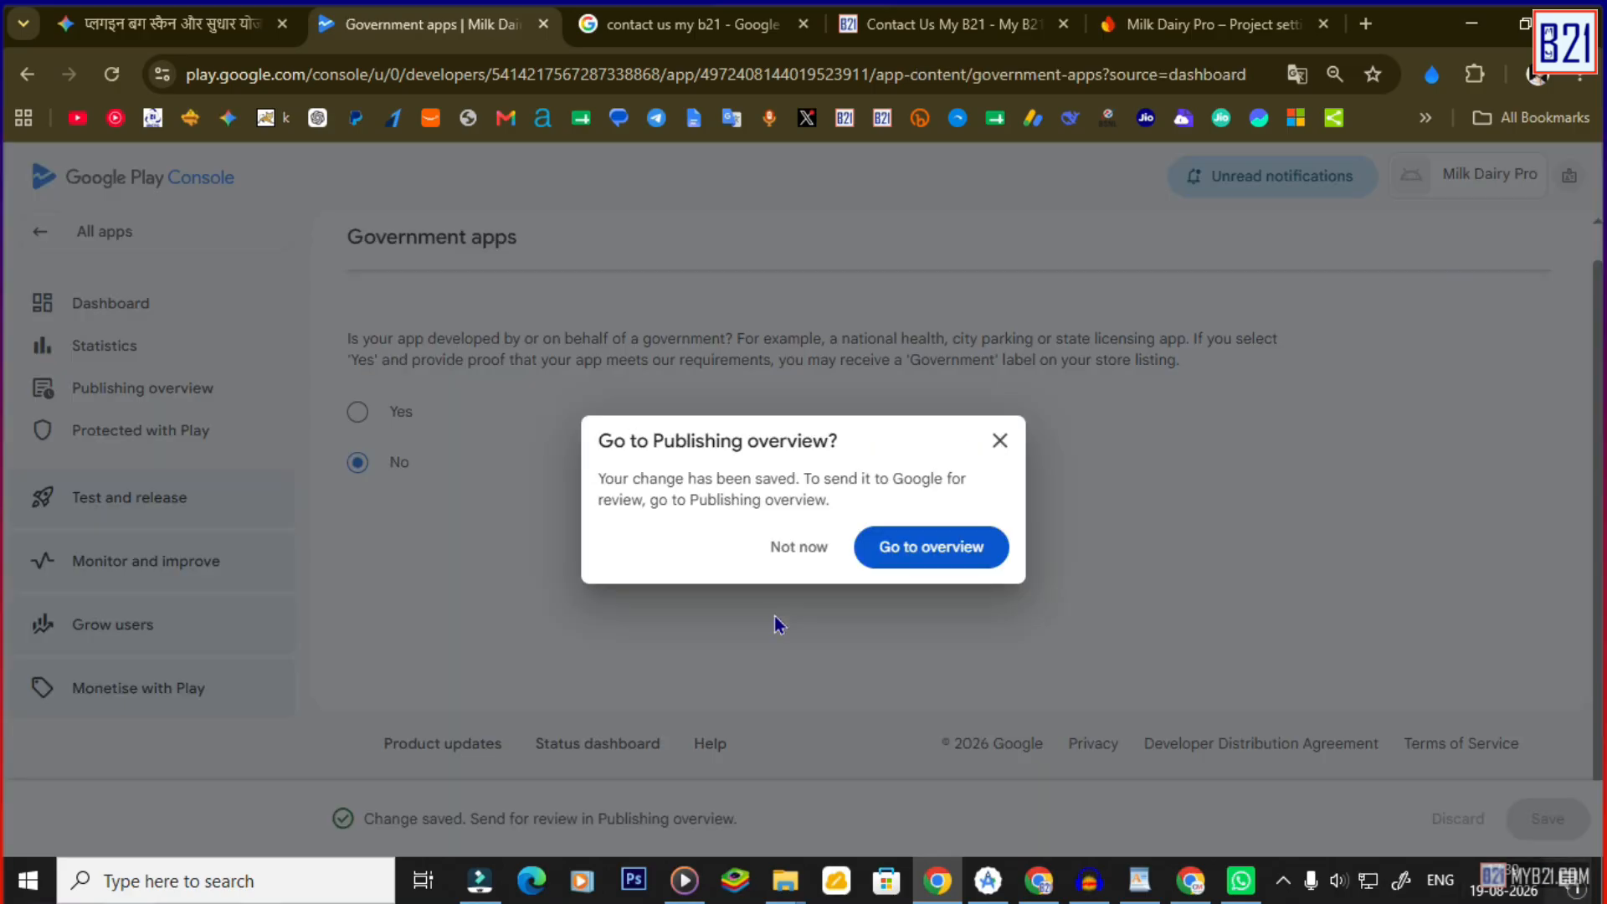
click(893, 550)
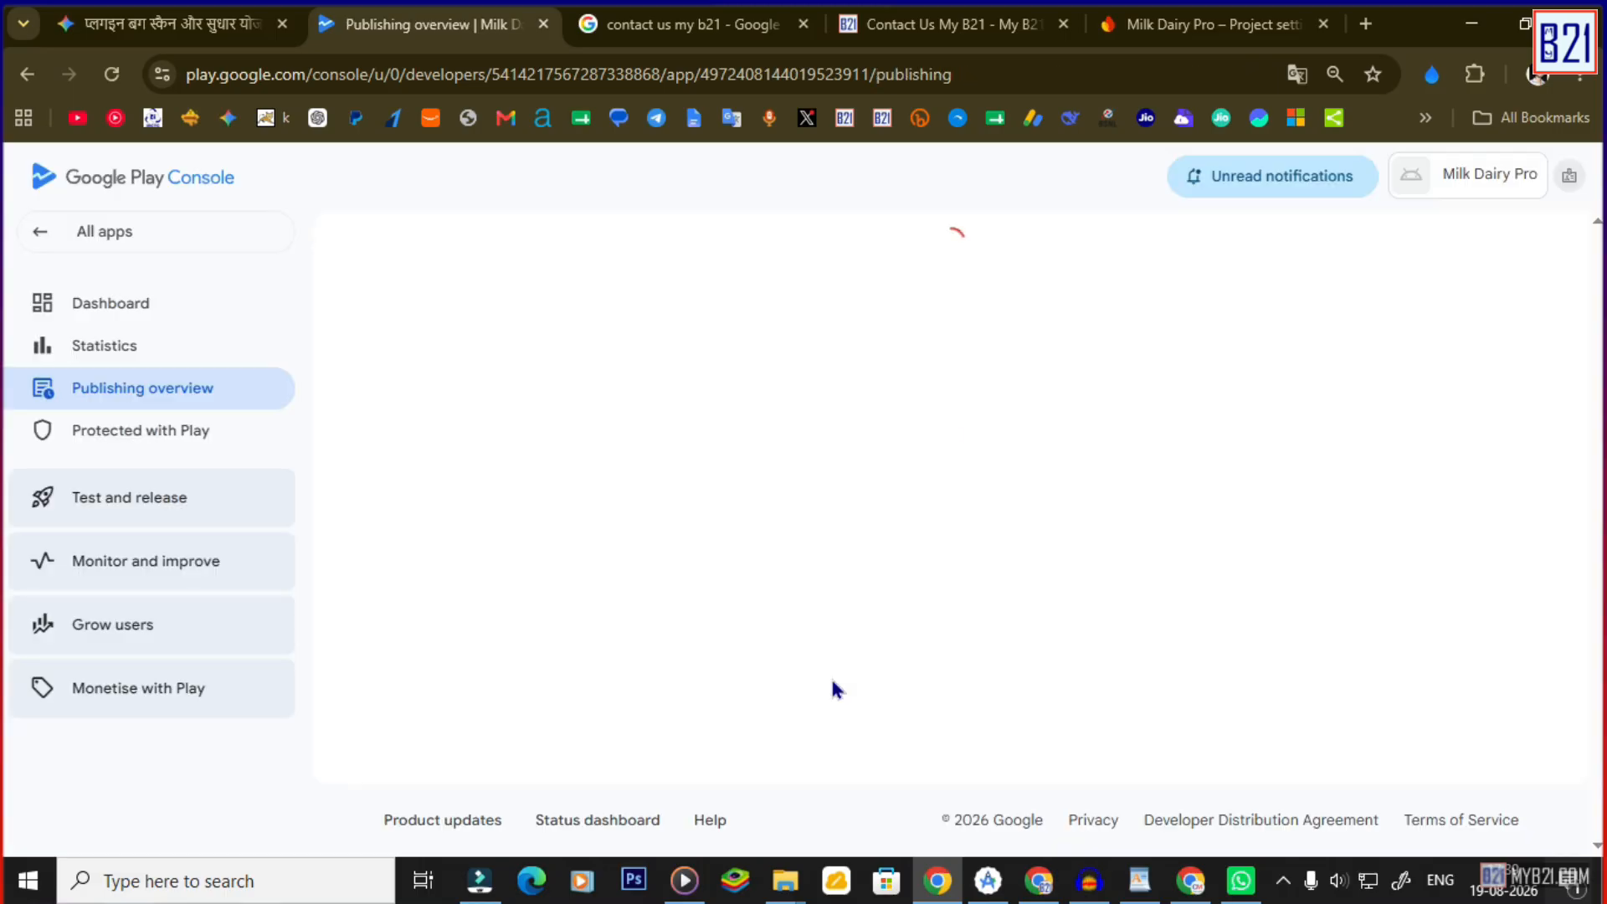
click(106, 294)
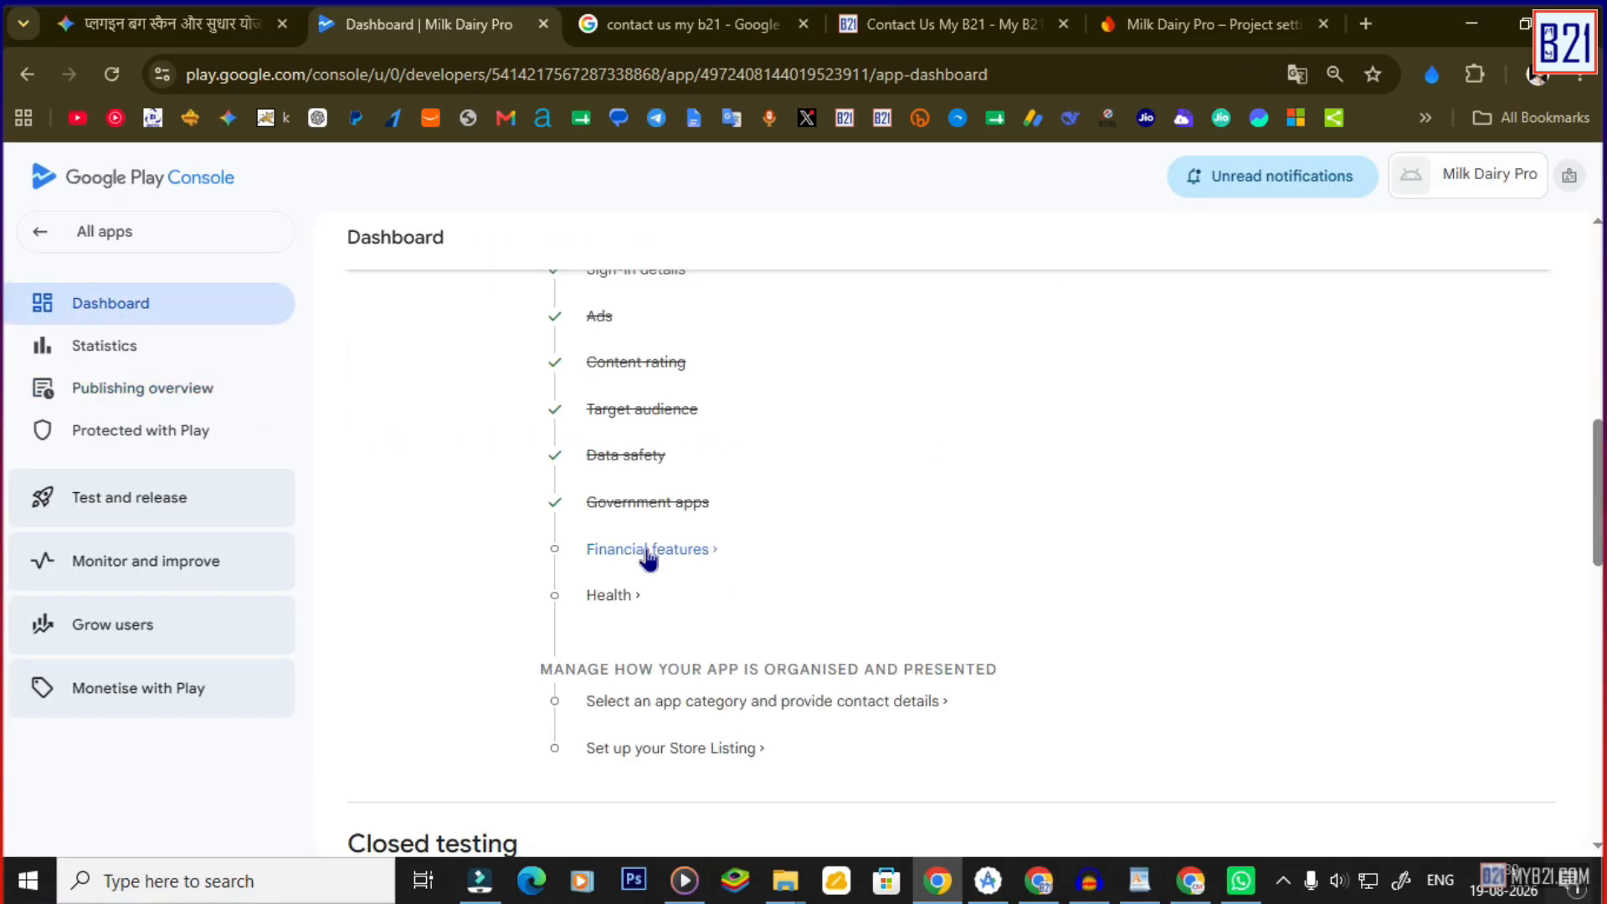
Declare the app has no financial features, save the declaration, and return to the dashboard.
click(646, 548)
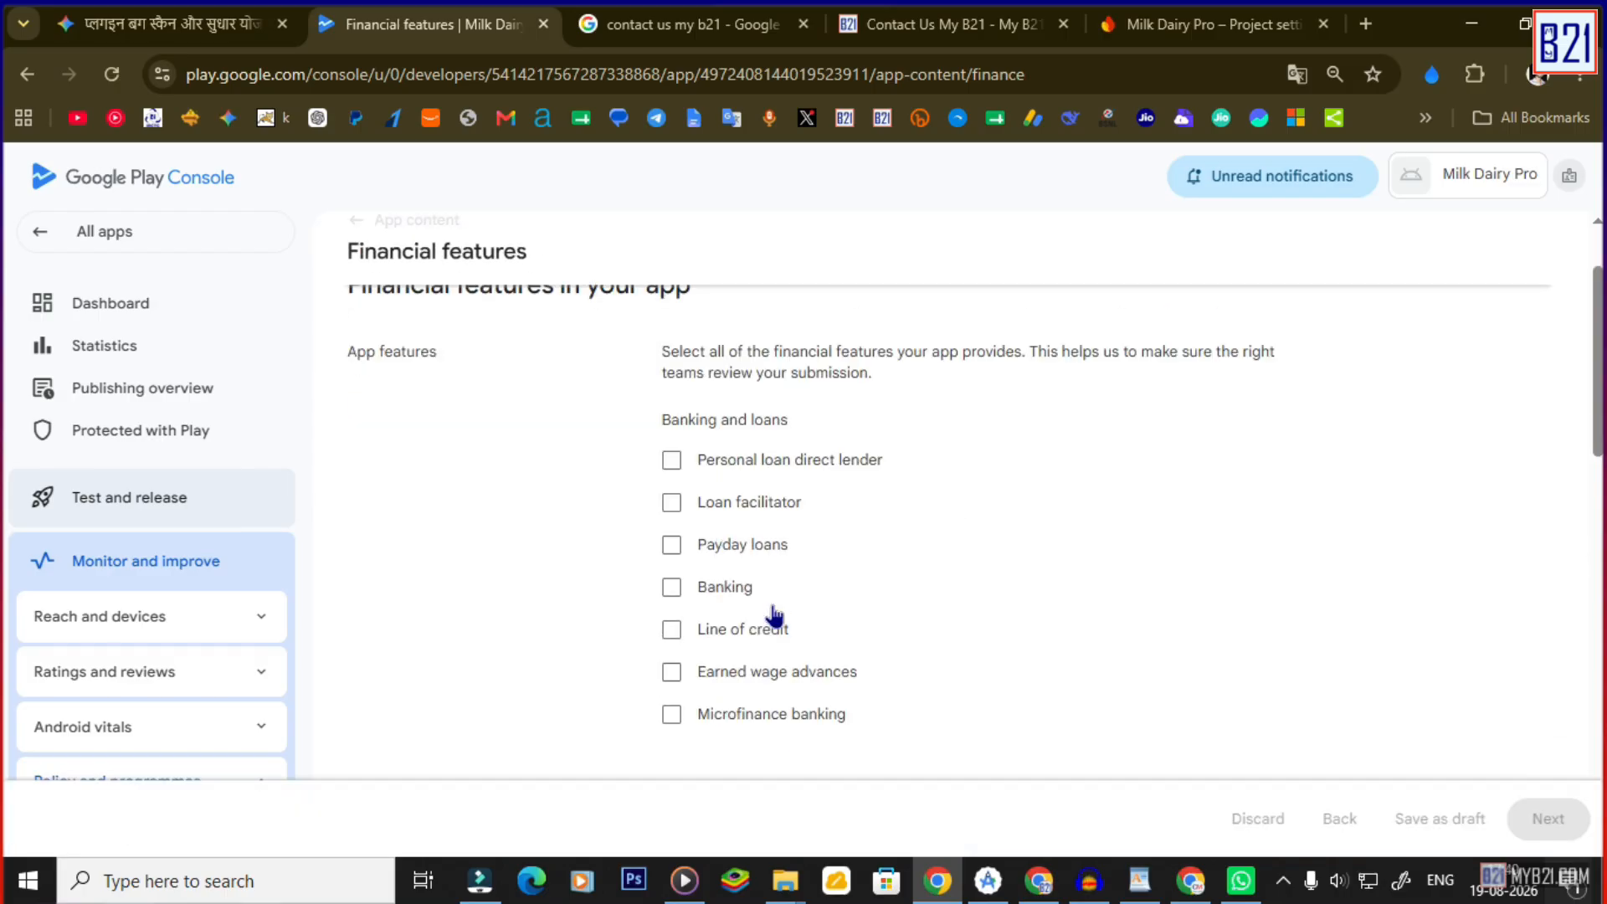
scroll(737, 652, down, 6)
scroll(740, 655, down, 5)
click(670, 506)
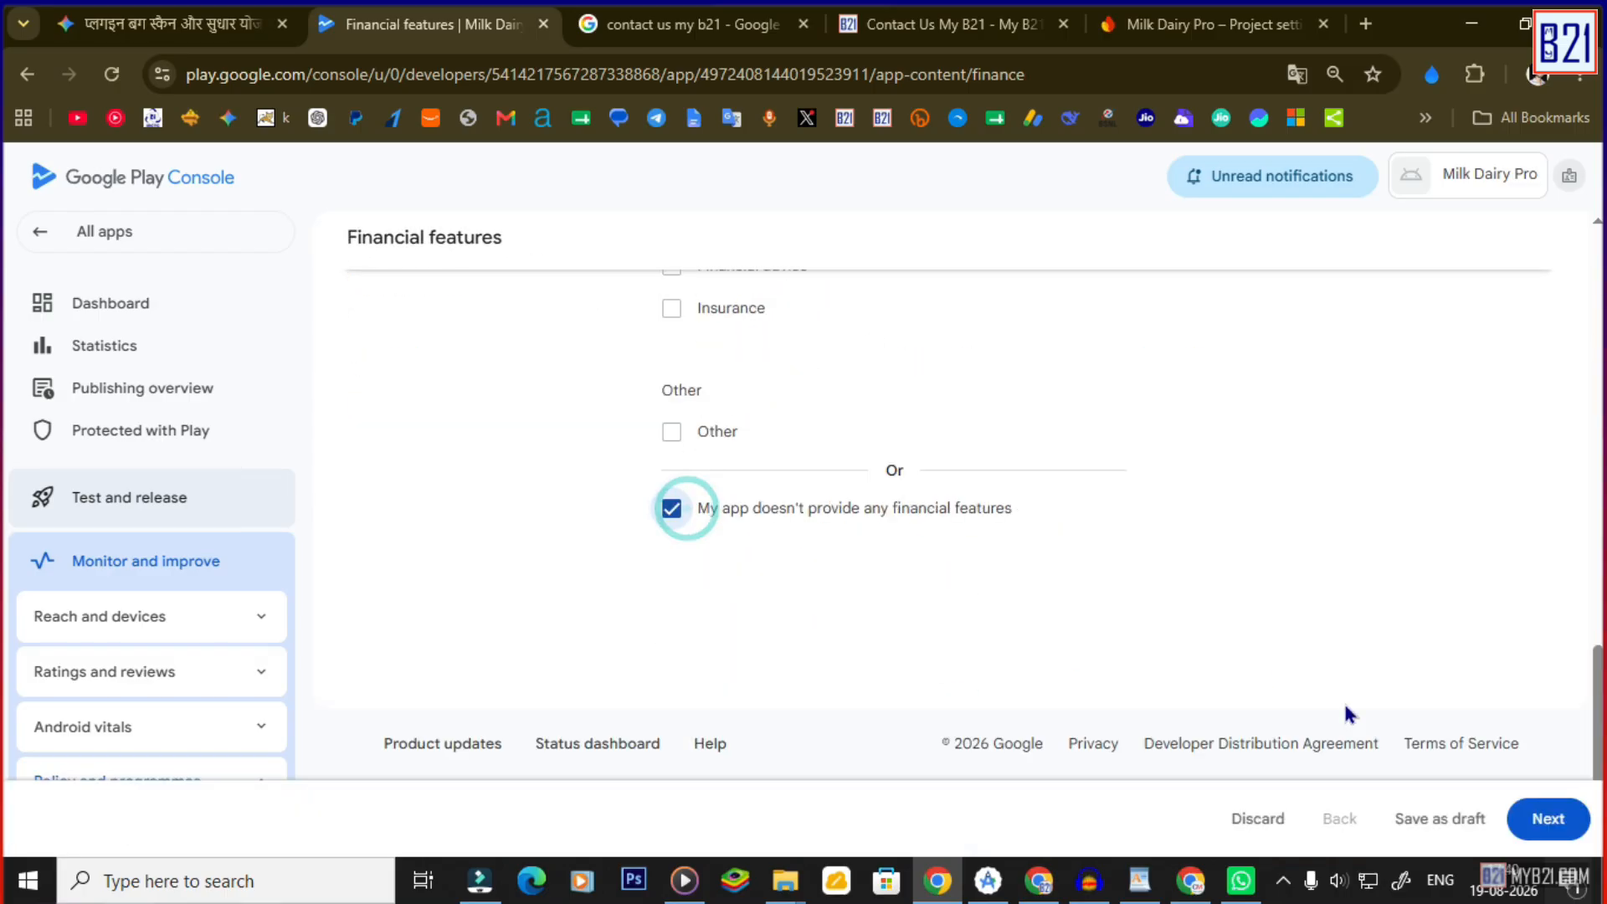
click(1543, 817)
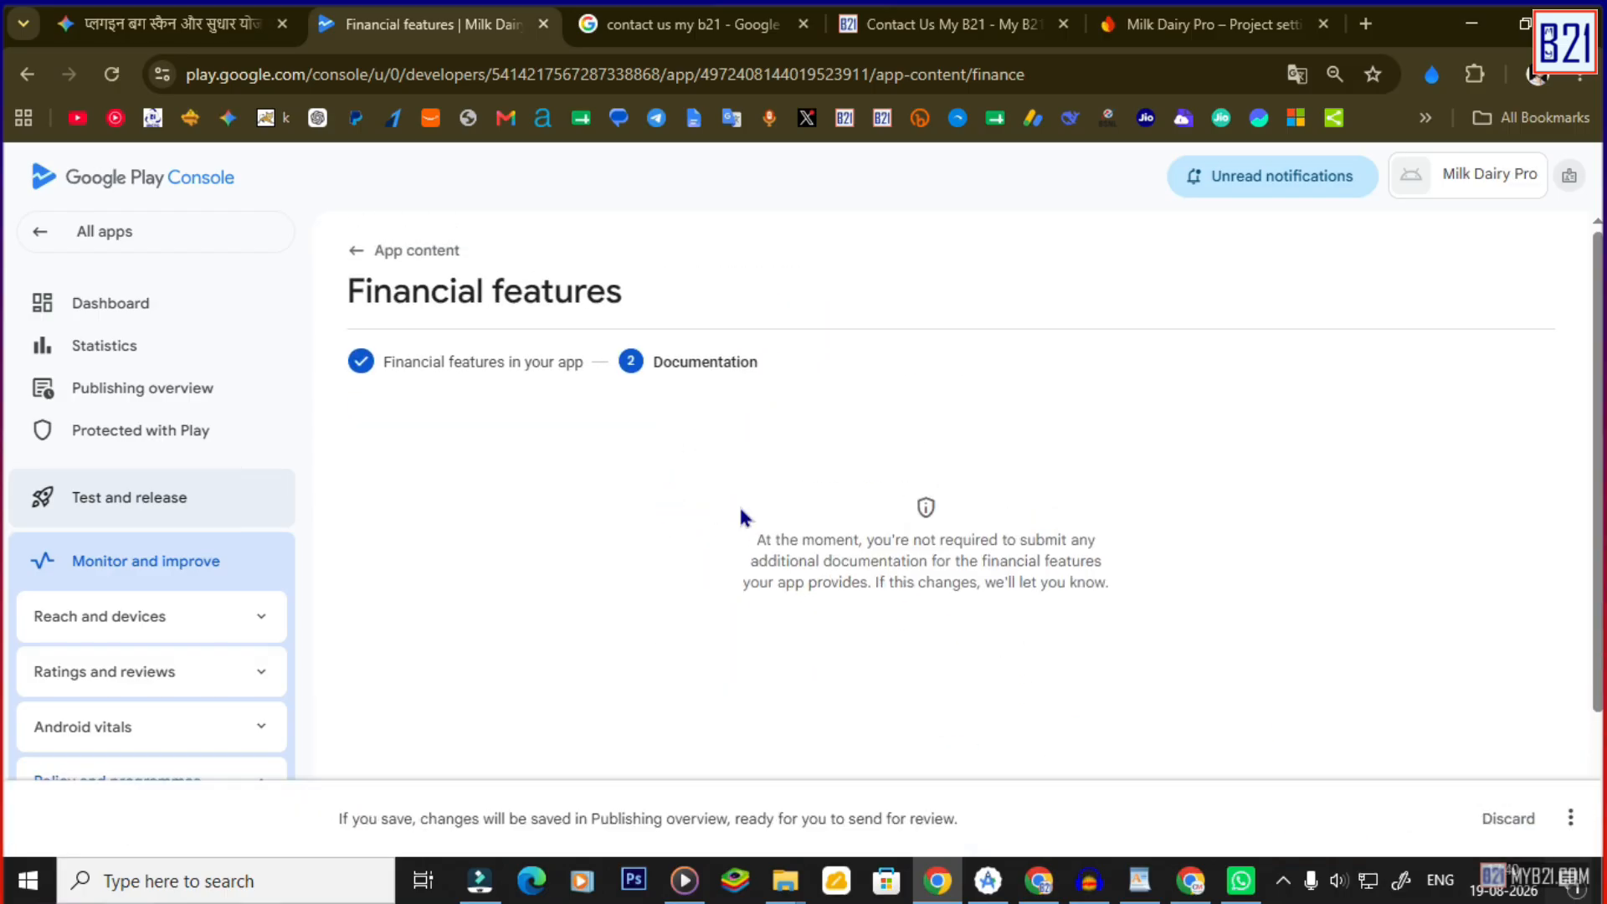
scroll(742, 517, down, 2)
click(1570, 818)
click(1506, 766)
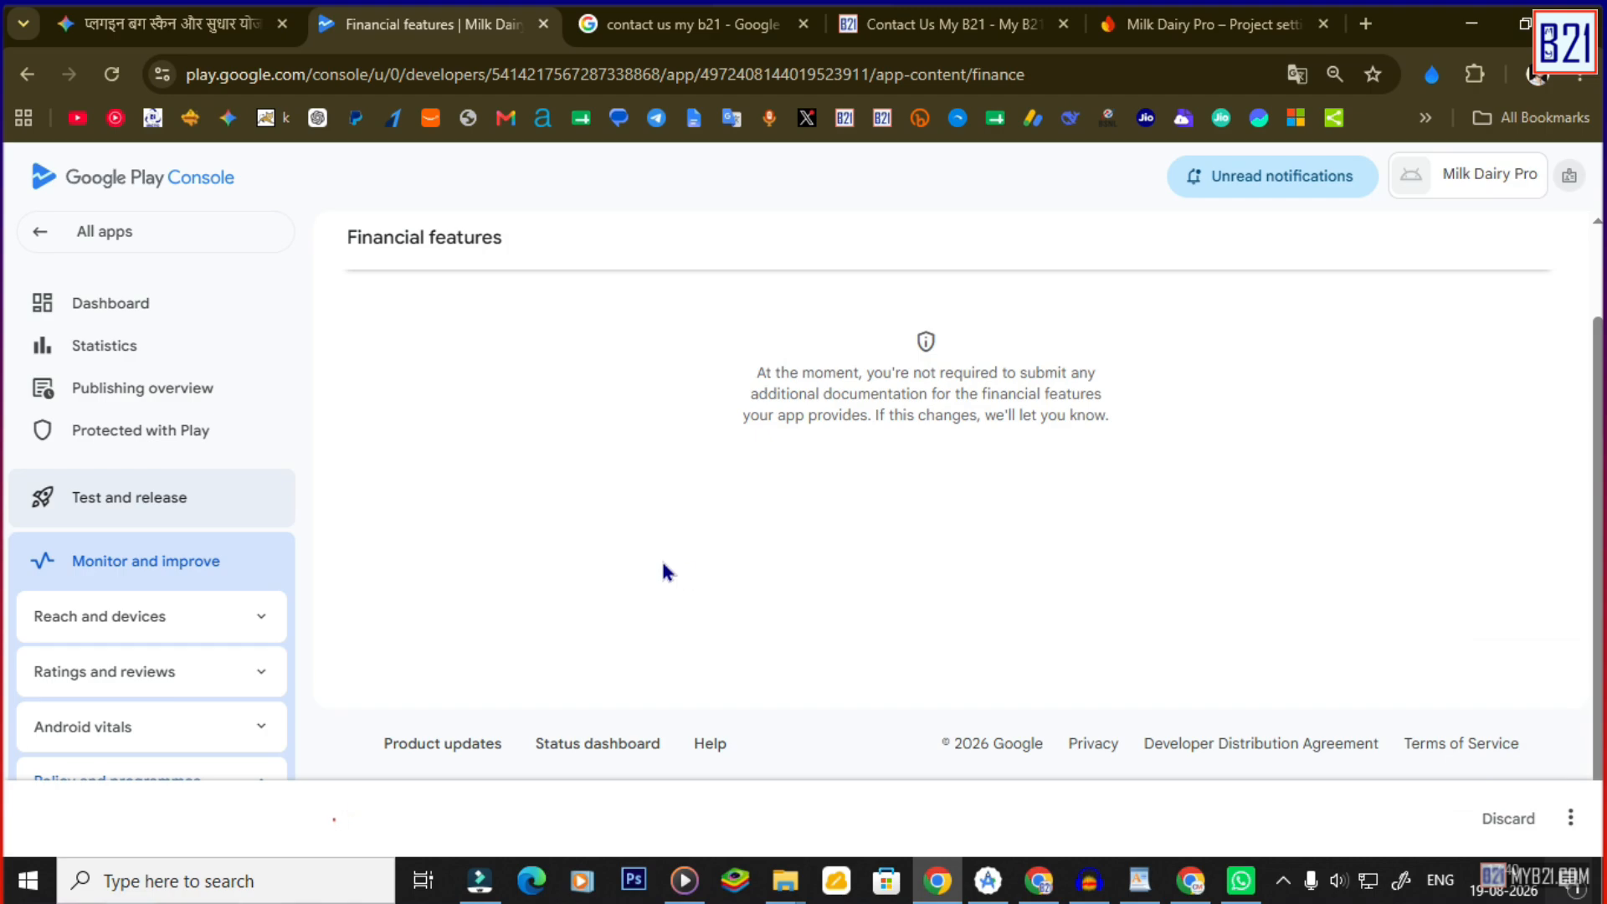
click(132, 297)
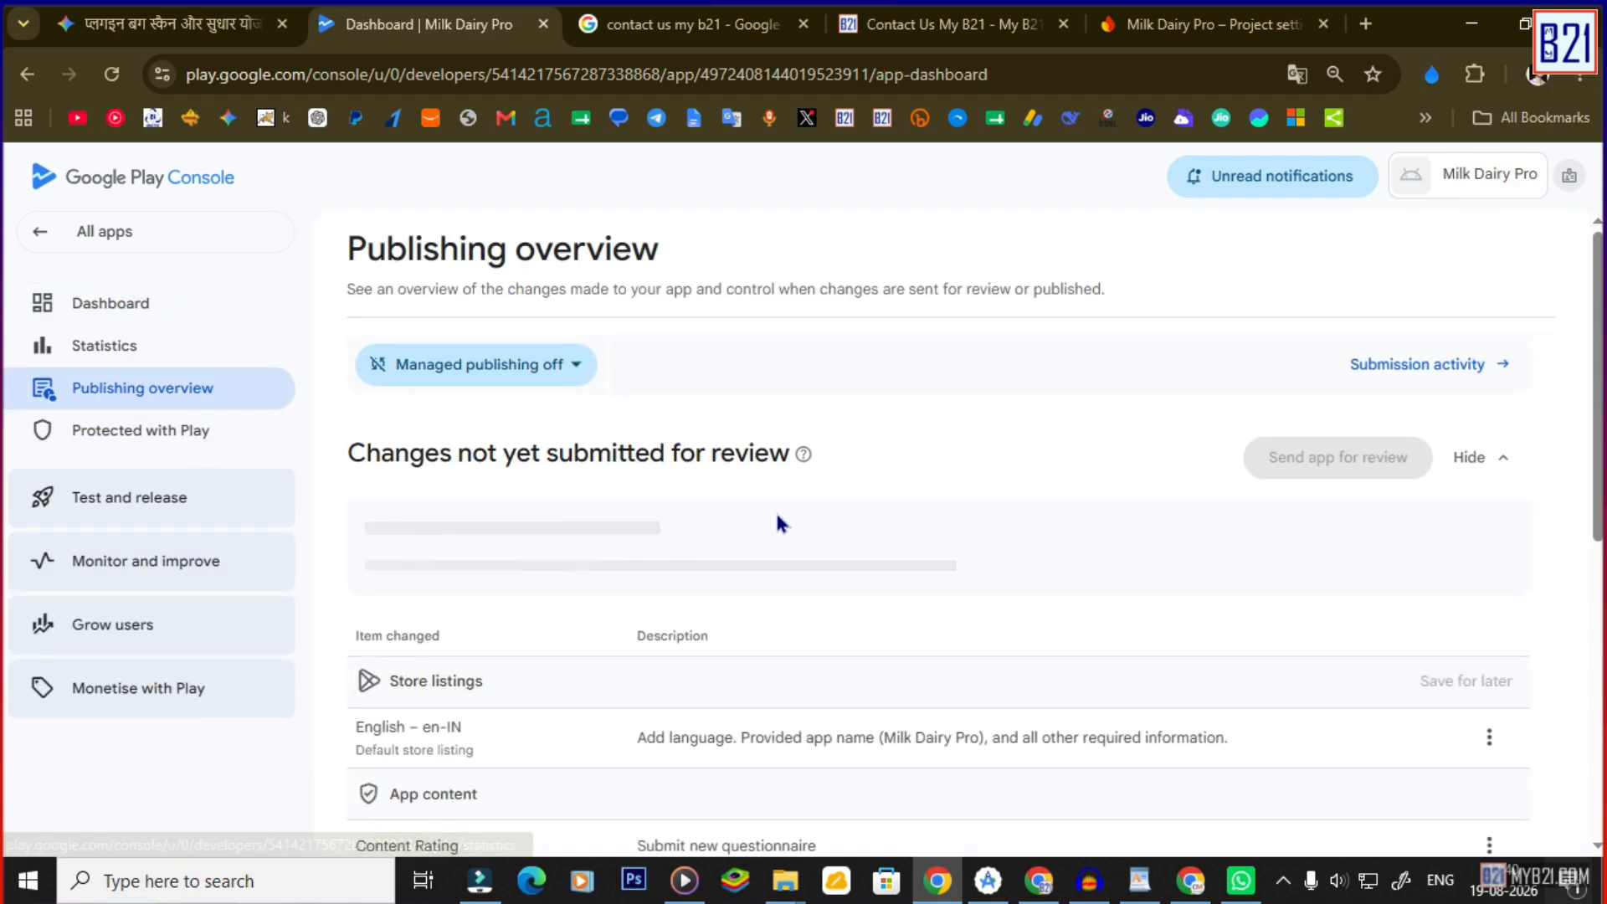
Complete and save the Health apps declaration, then review the remaining dashboard tasks.
scroll(777, 521, down, 7)
scroll(642, 430, up, 1)
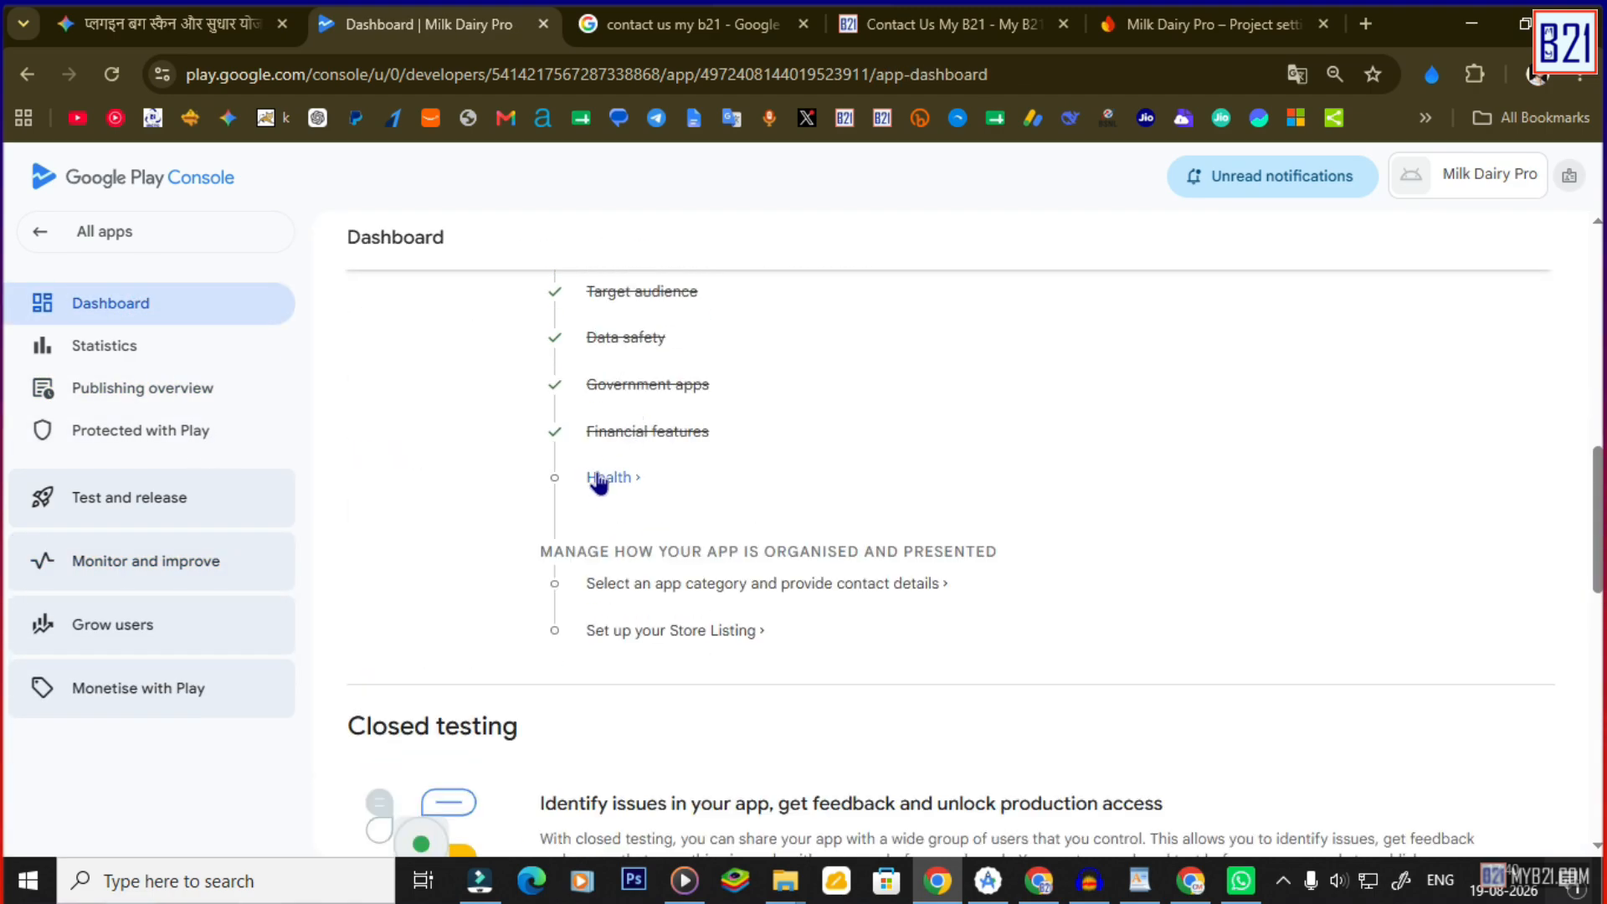
click(598, 477)
scroll(778, 560, down, 4)
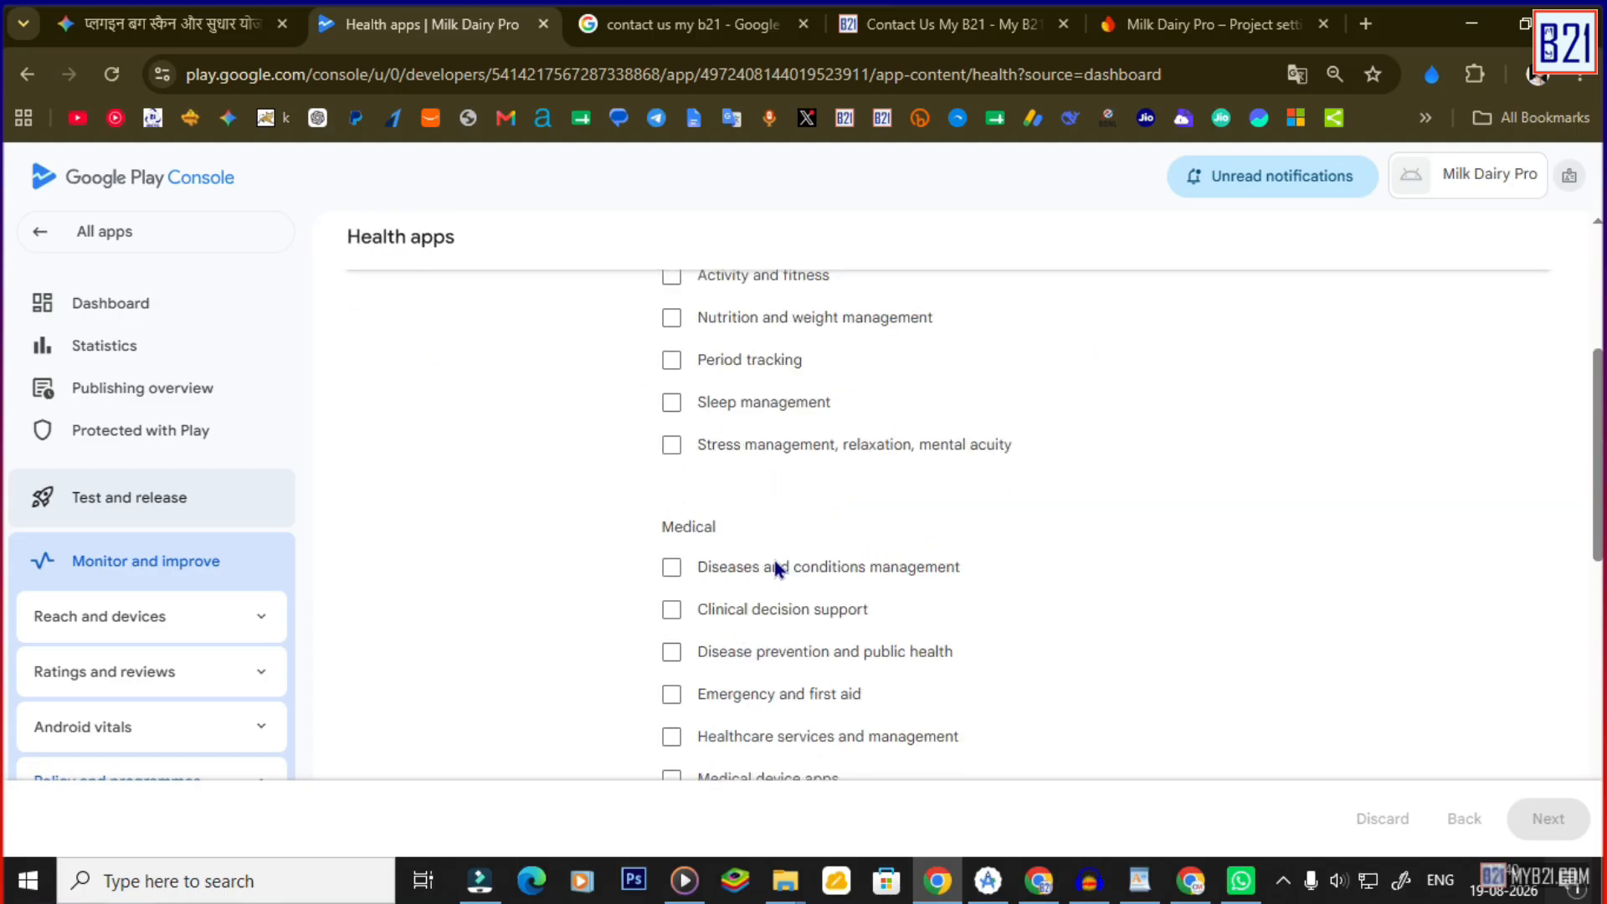
click(1548, 819)
click(1545, 818)
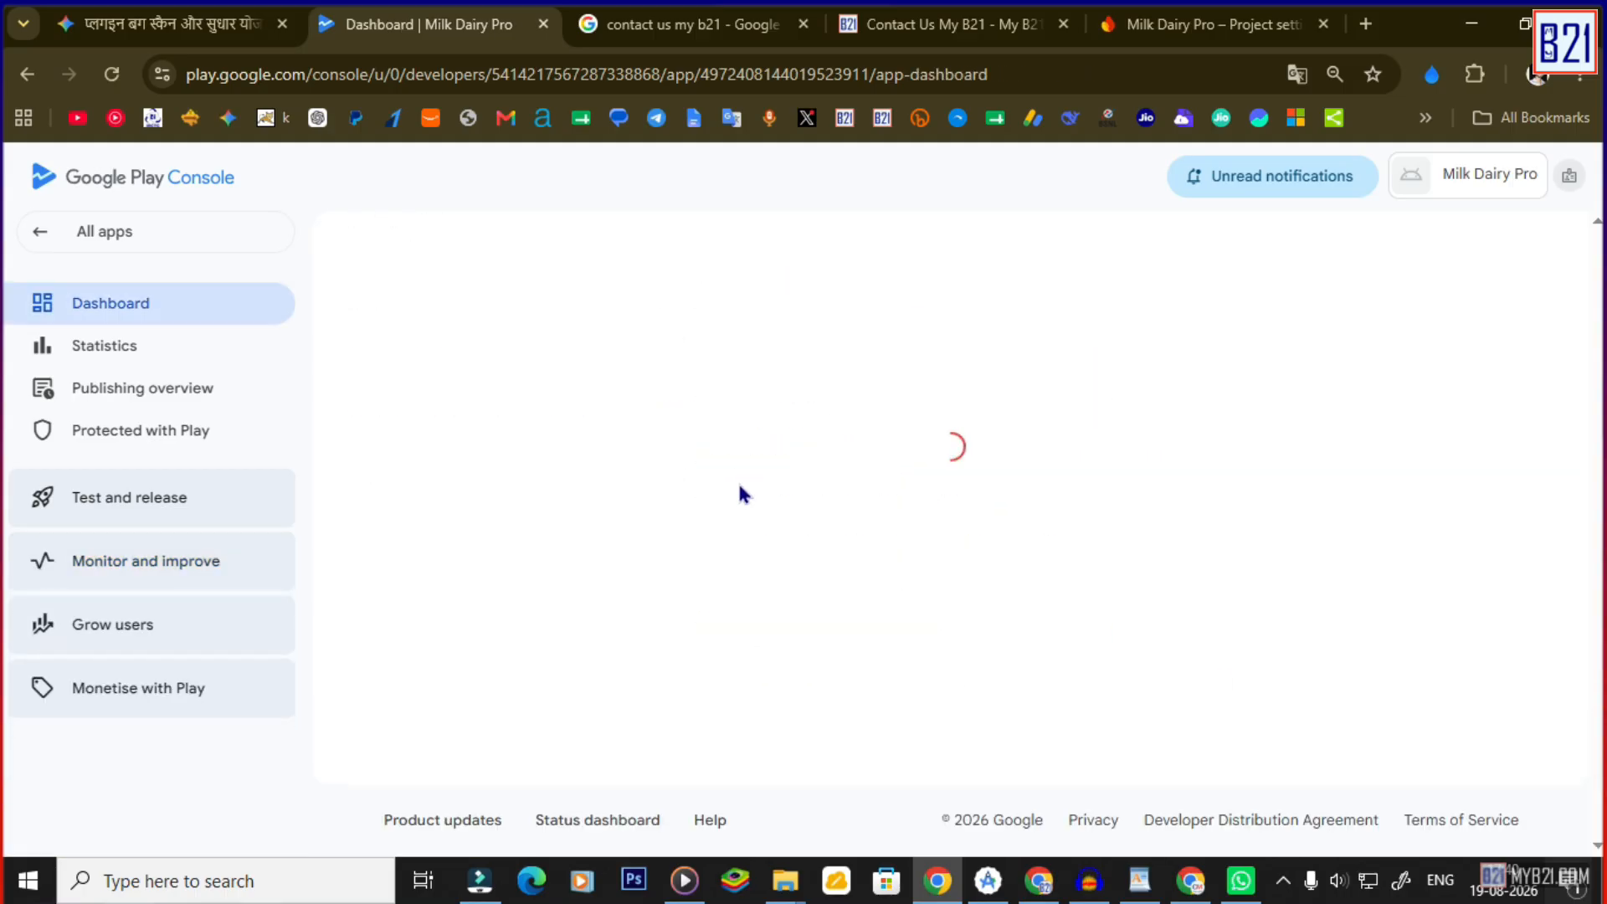
scroll(694, 581, down, 10)
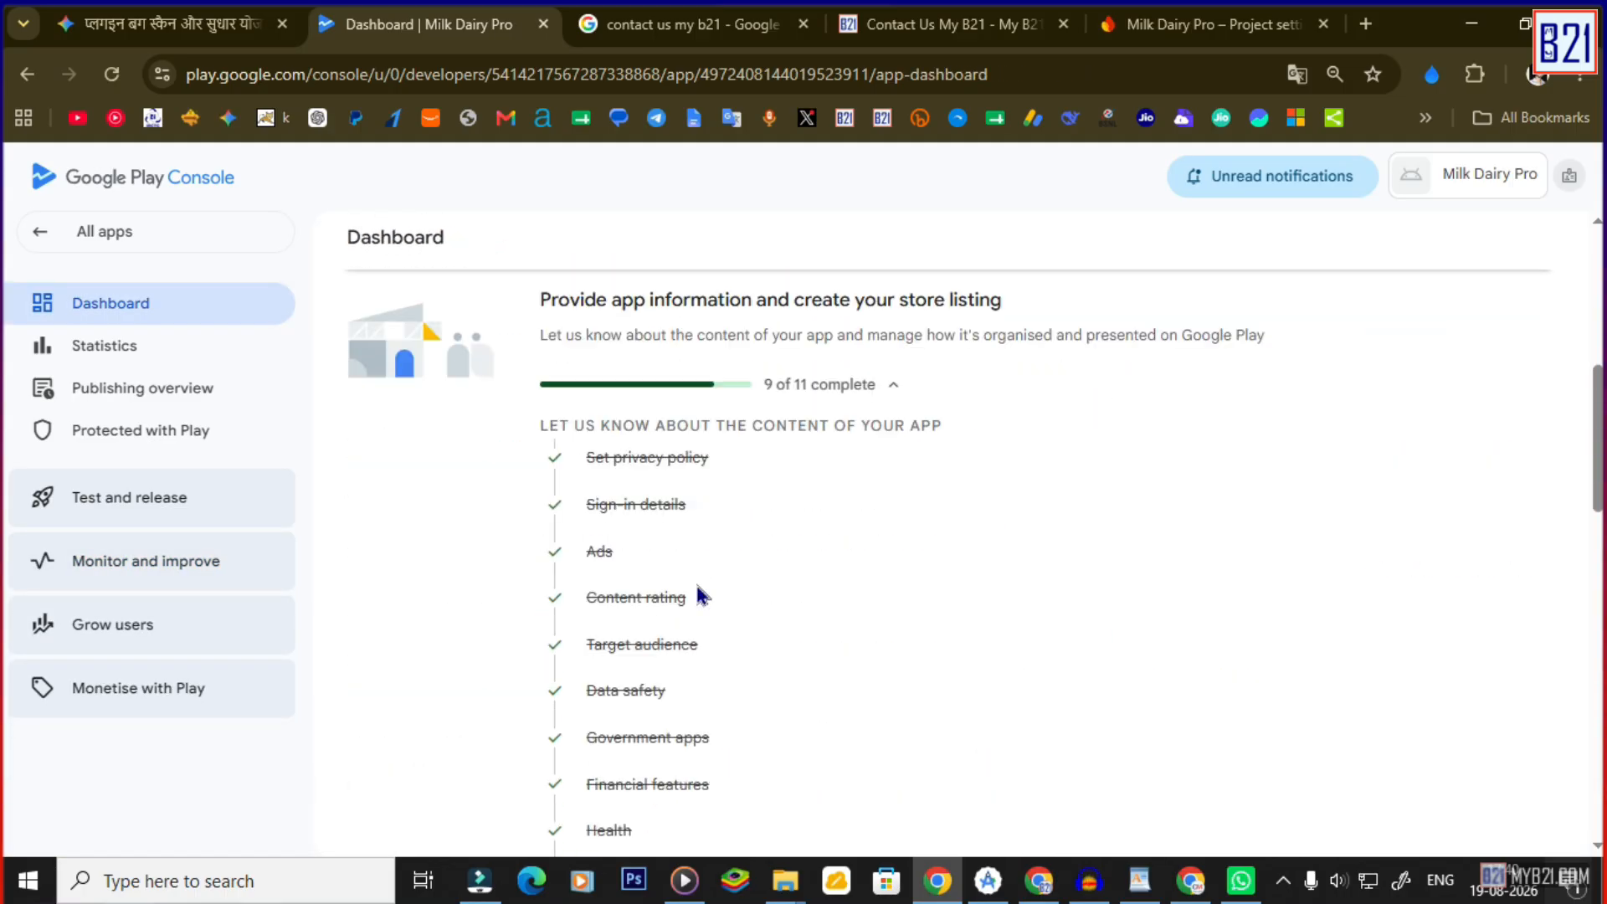
scroll(673, 552, up, 1)
scroll(650, 479, down, 2)
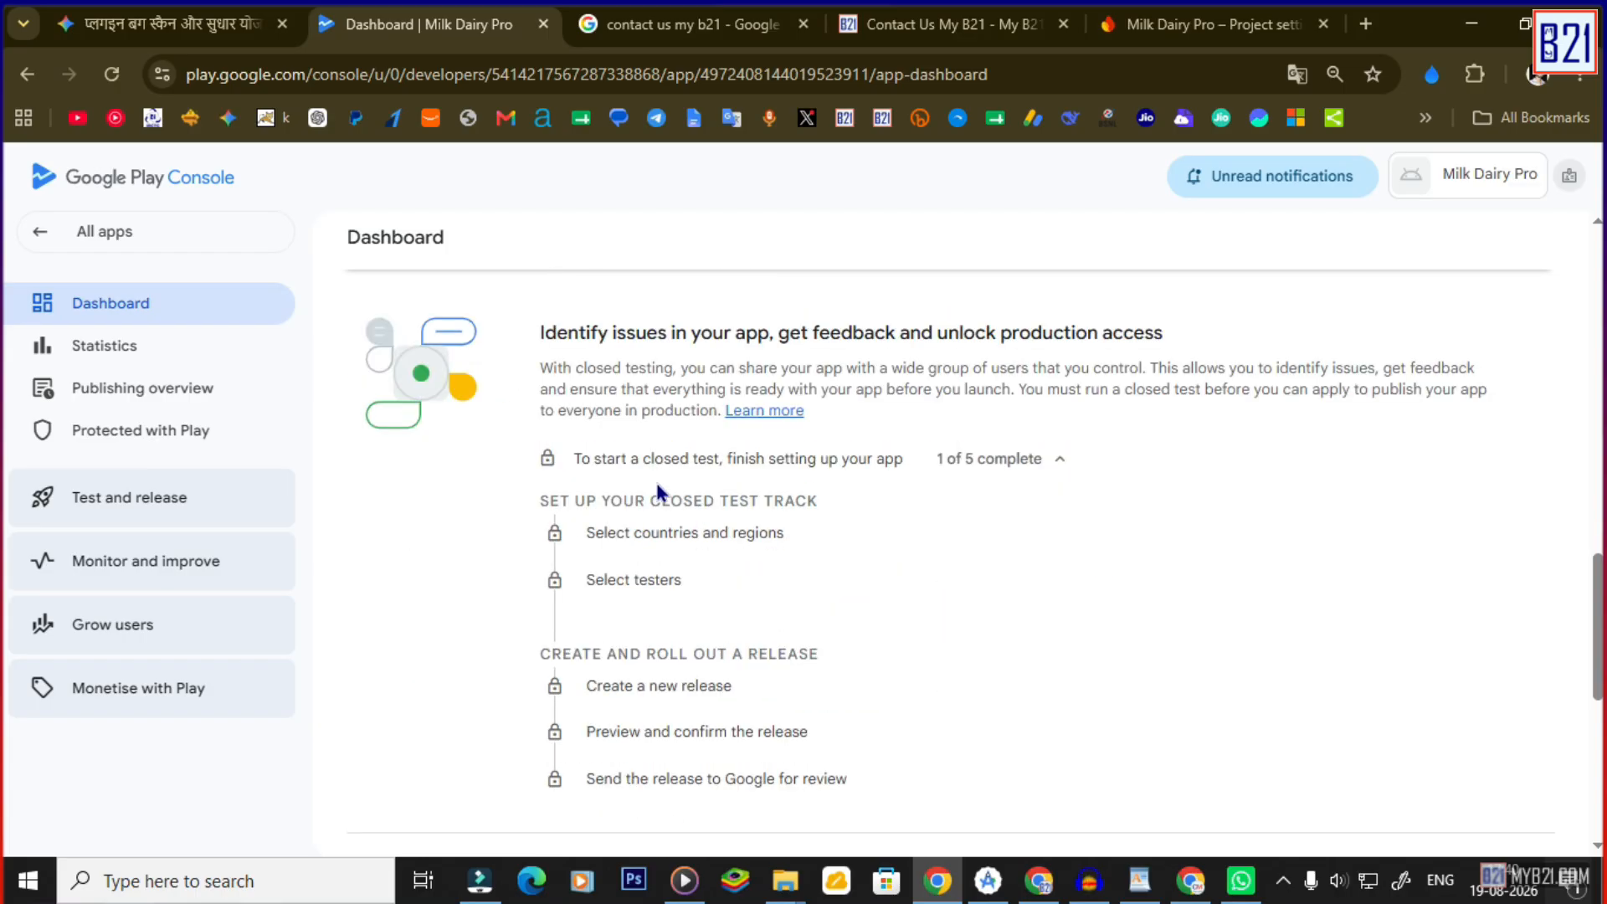
scroll(671, 485, up, 4)
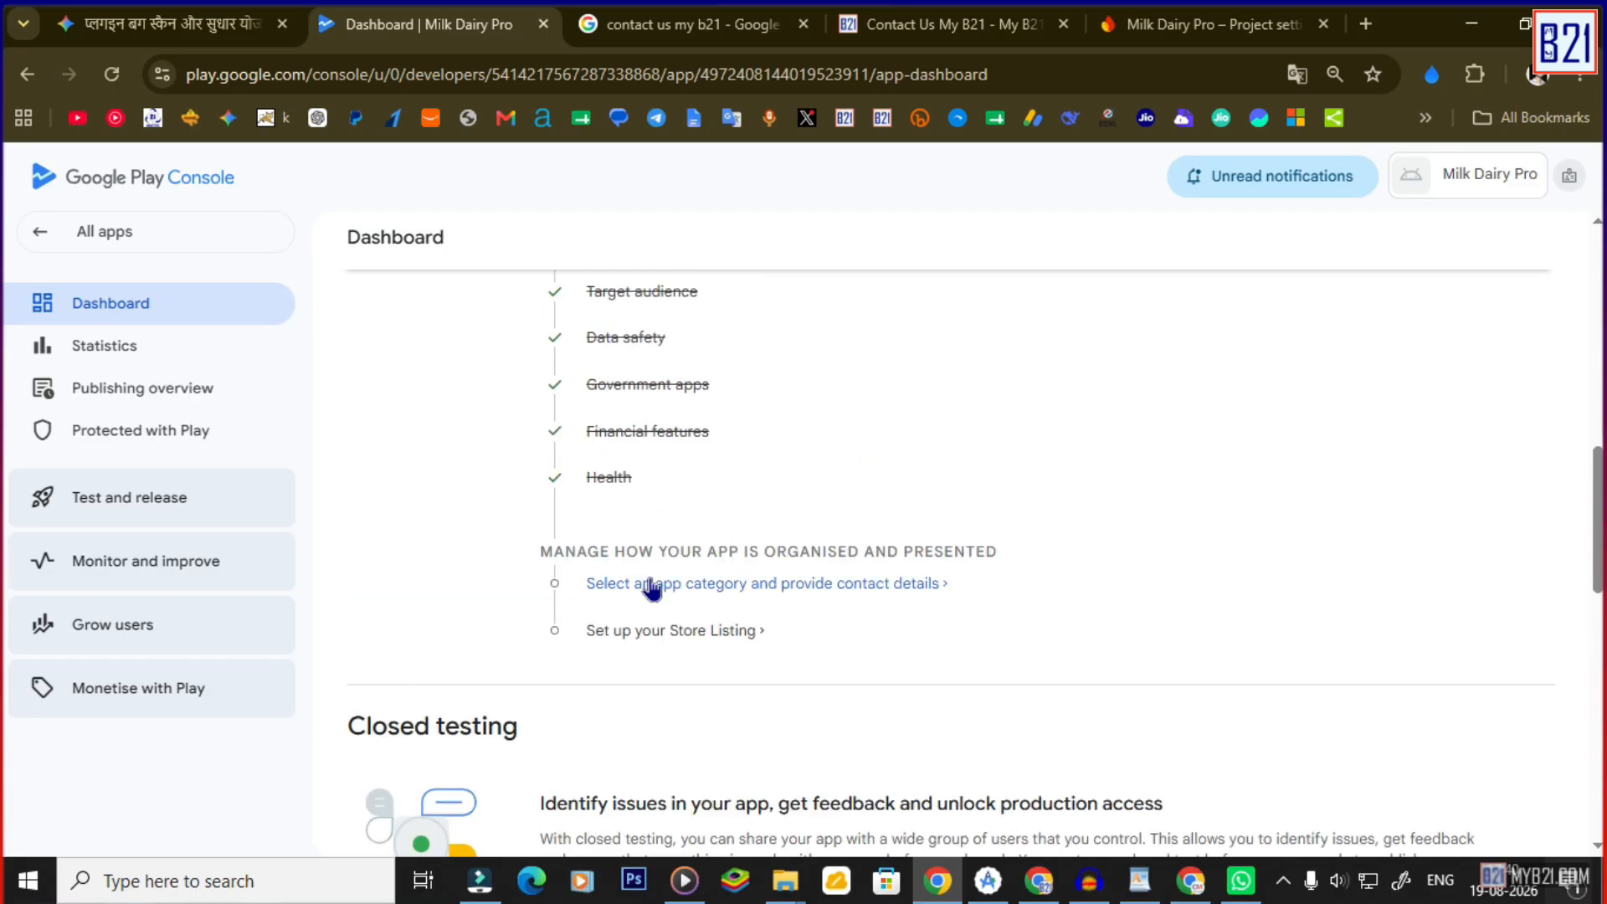
Choose Business as the app category in store settings.
click(662, 590)
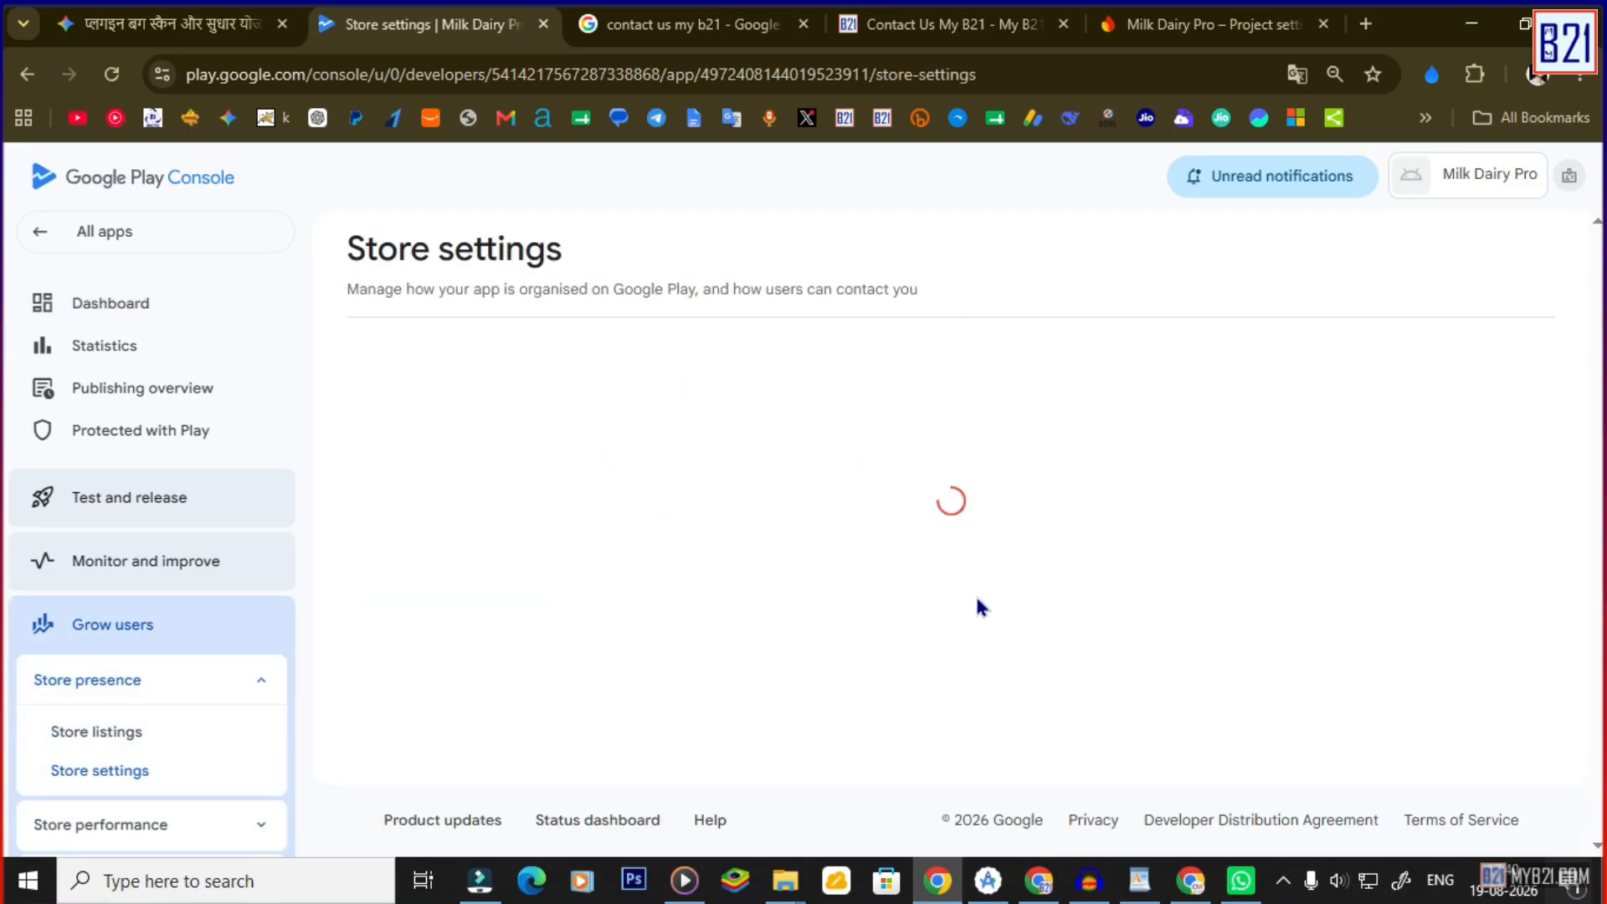
click(694, 483)
click(660, 488)
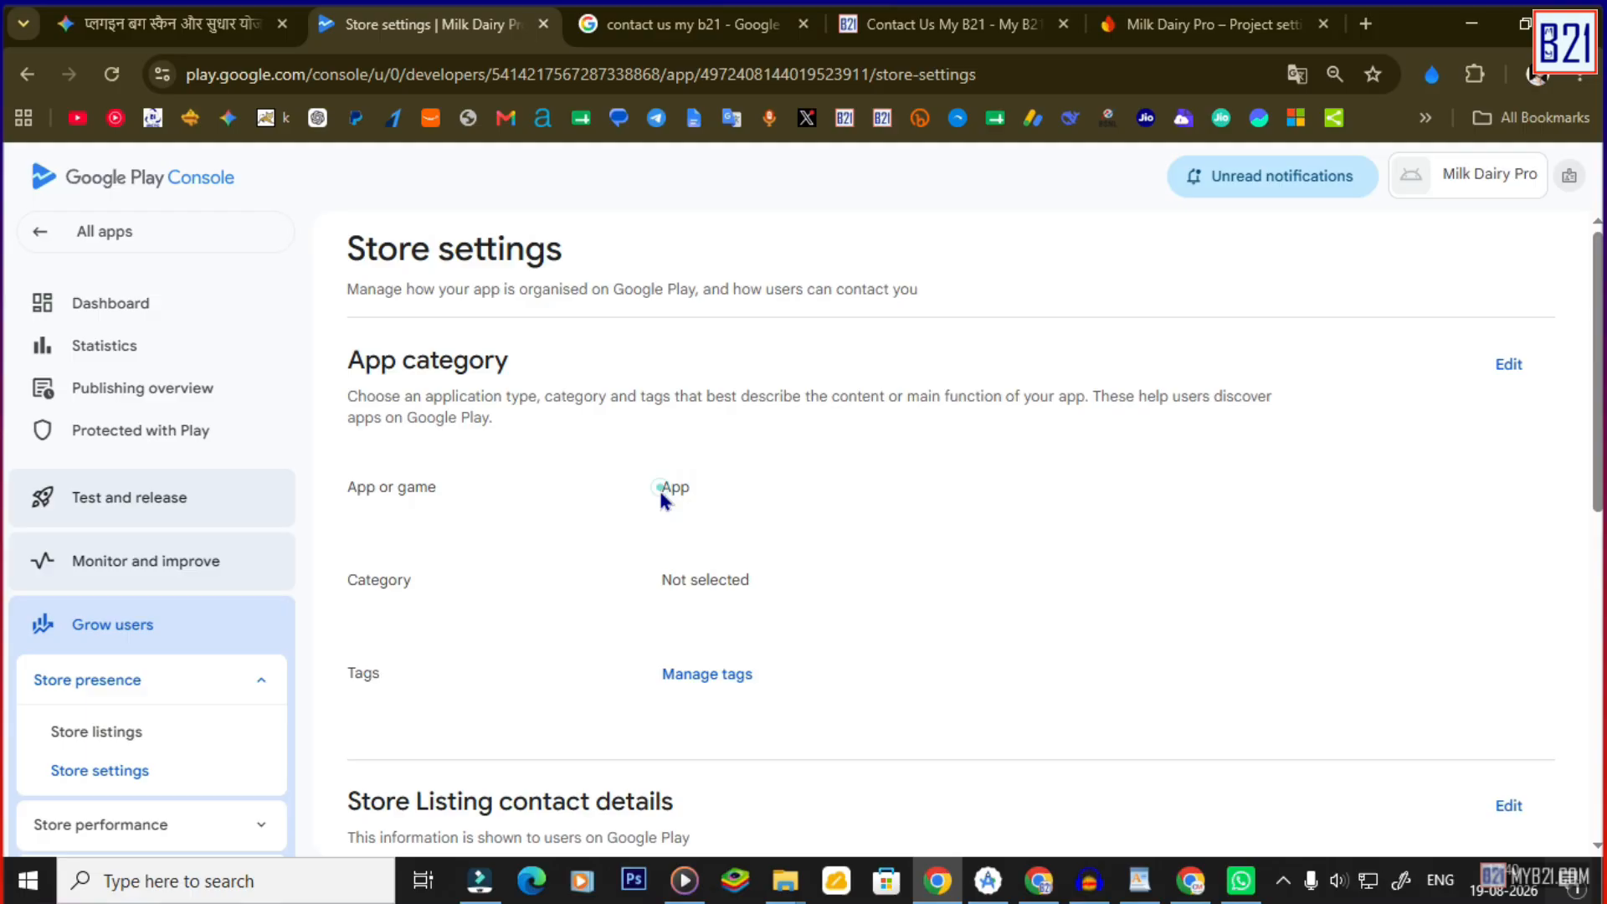
click(692, 590)
click(1508, 364)
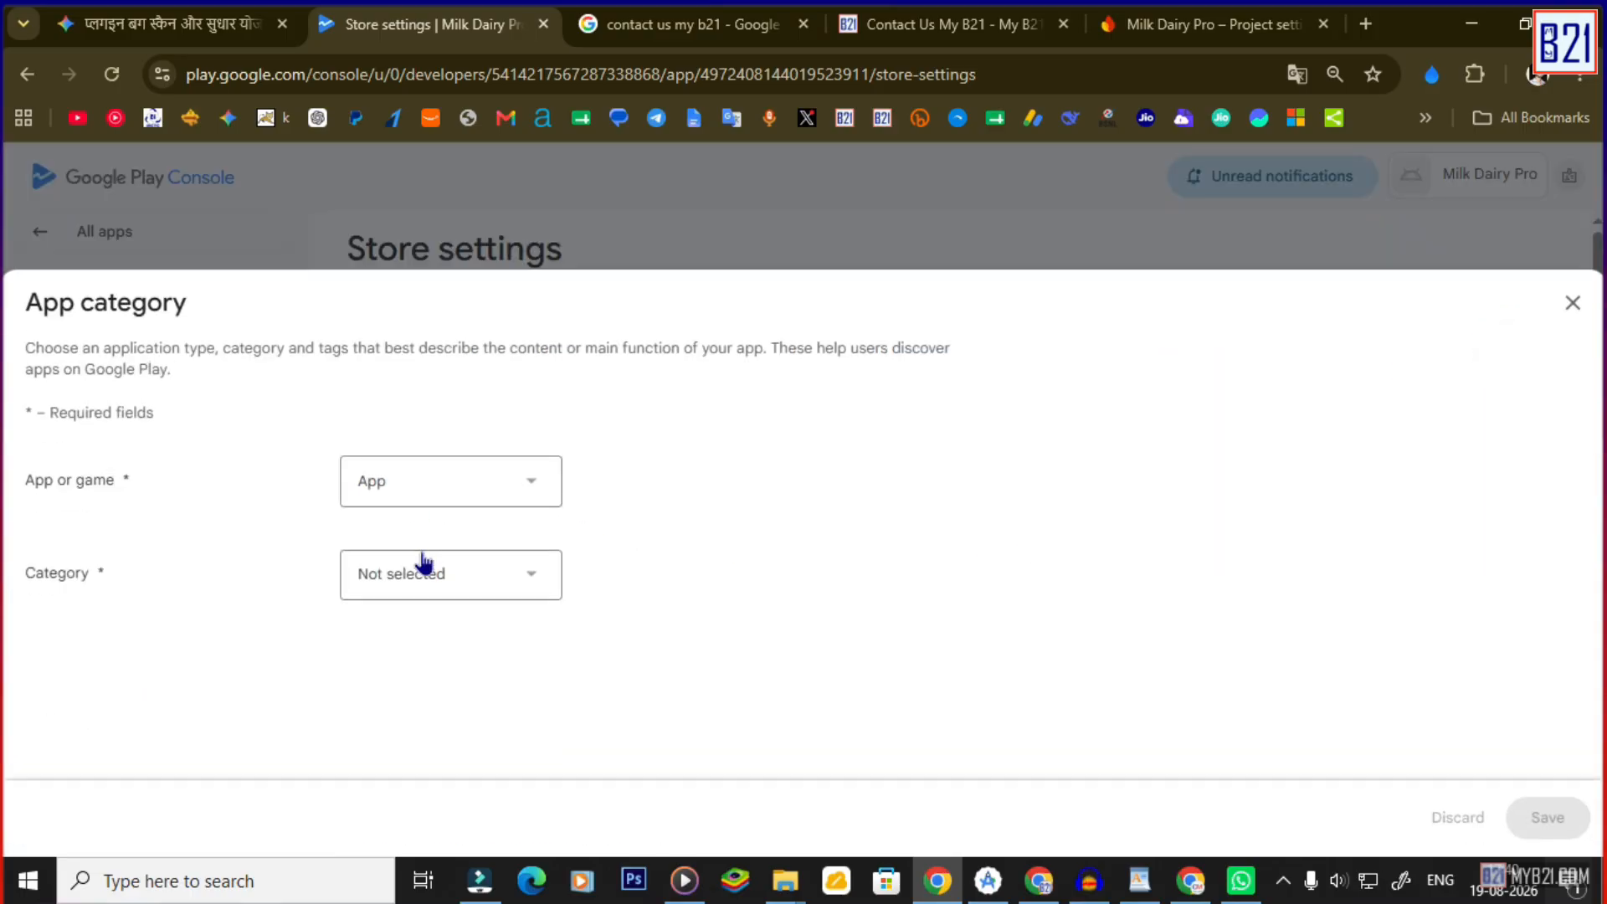
click(418, 573)
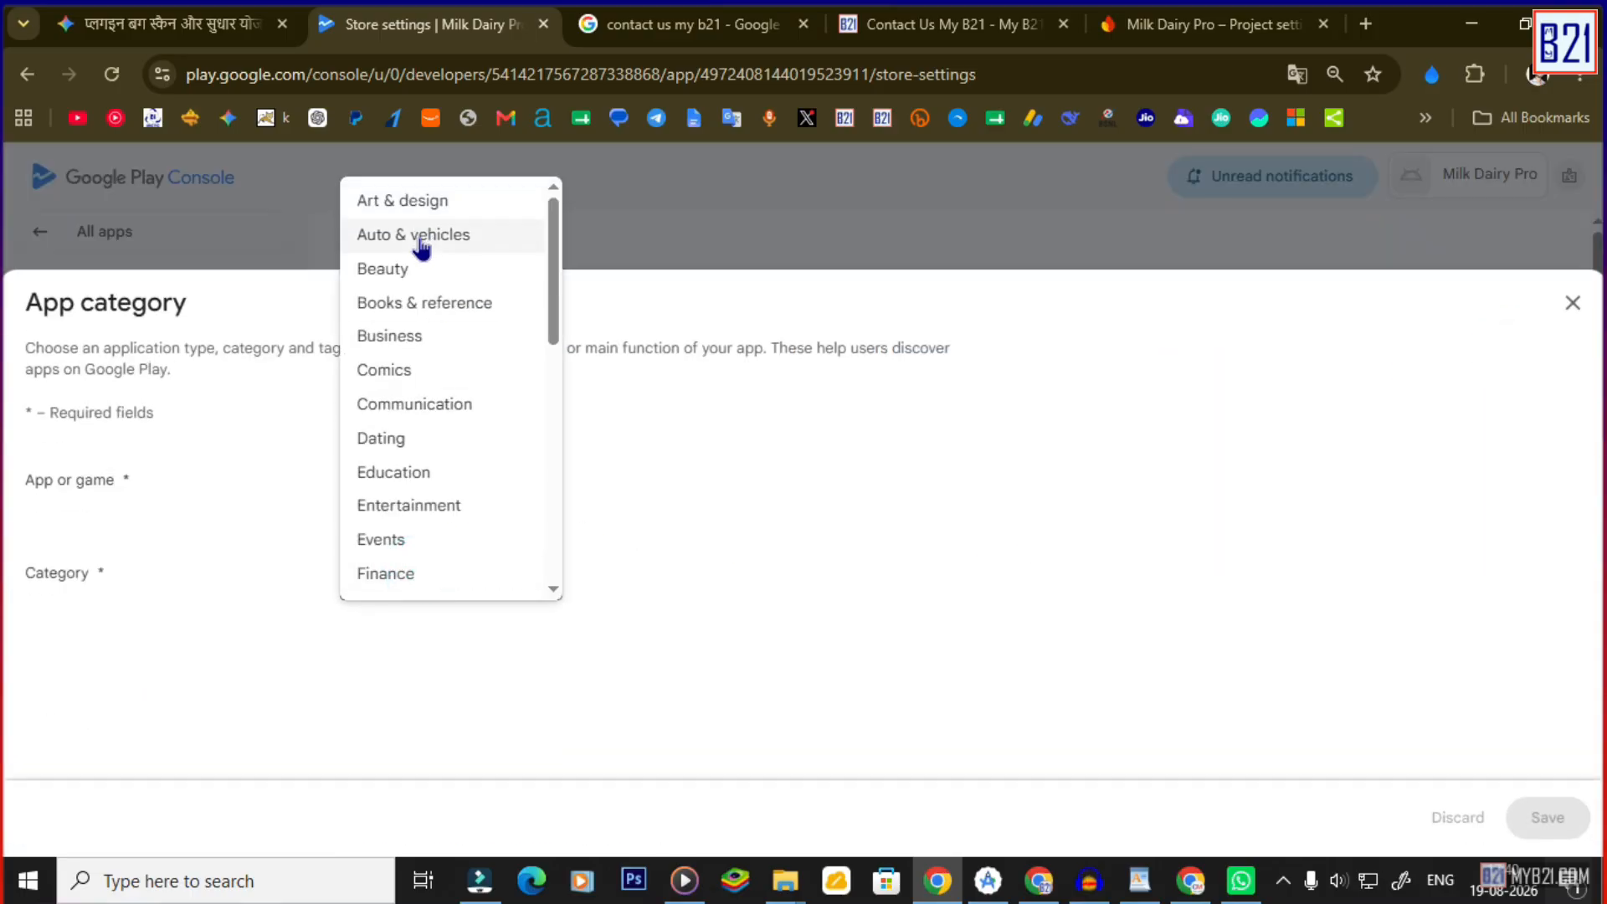
click(403, 339)
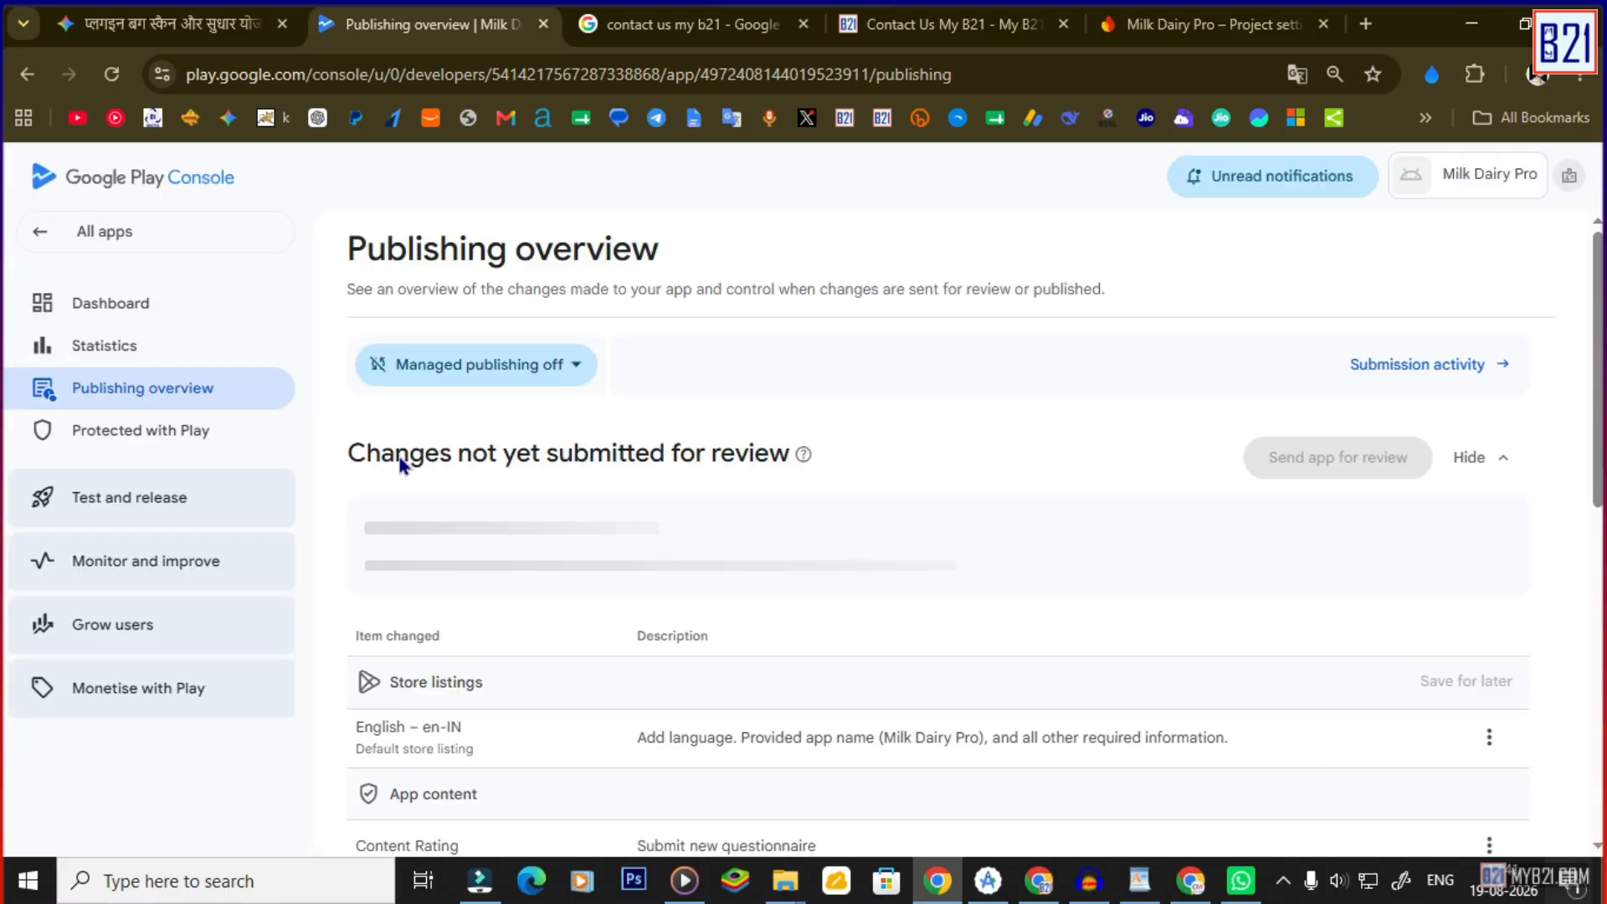
Return to the dashboard and reopen the app category and contact details settings.
click(125, 311)
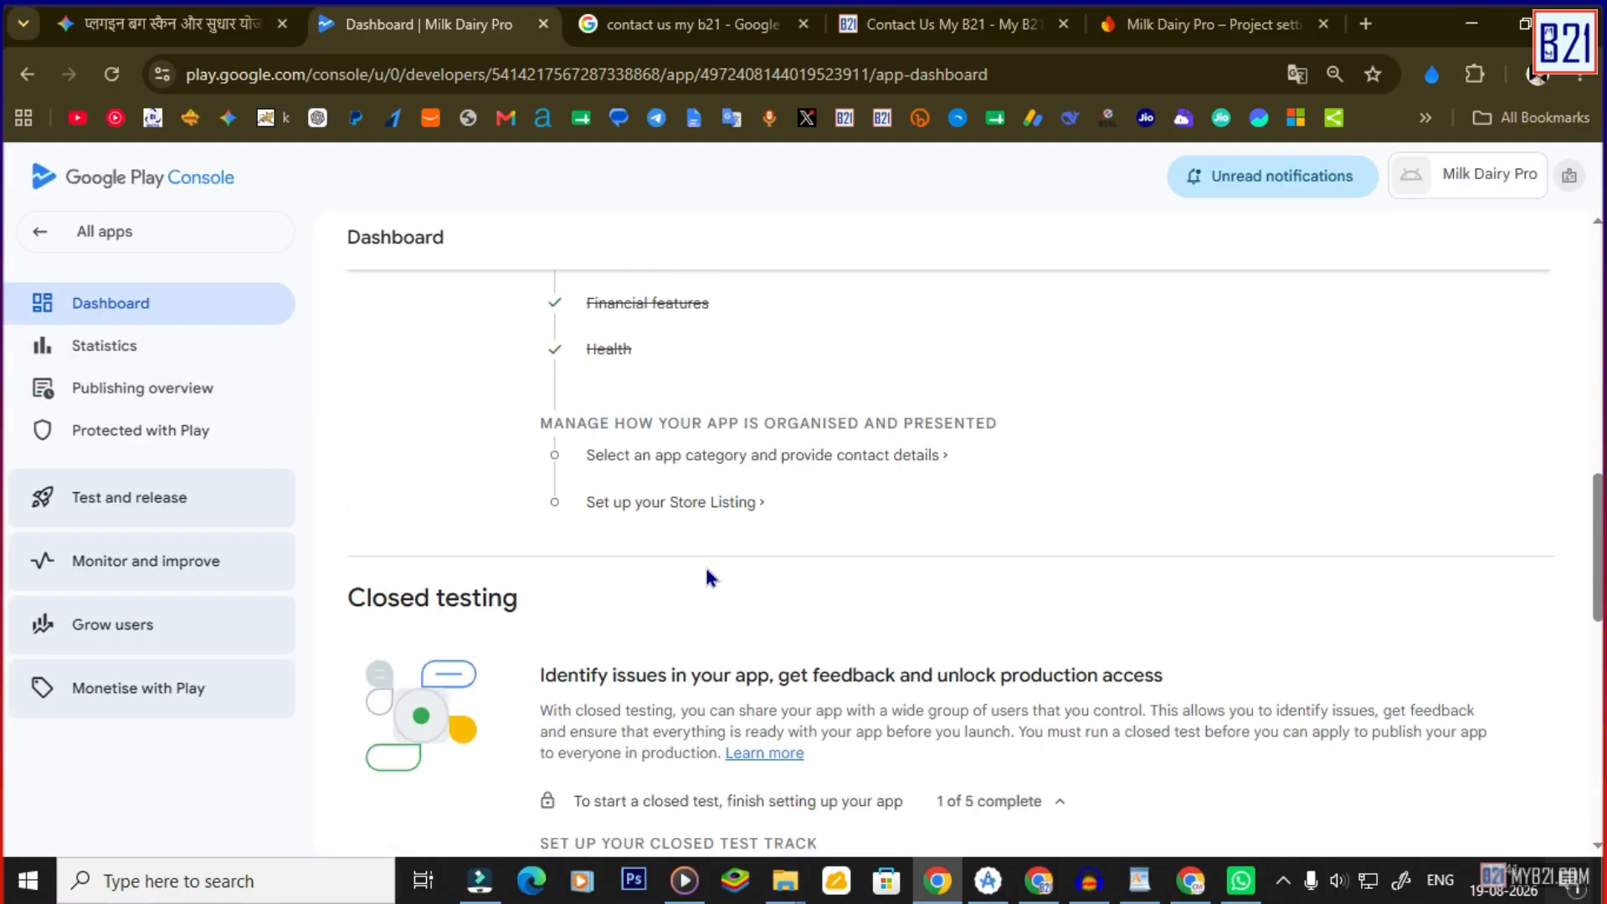
click(652, 469)
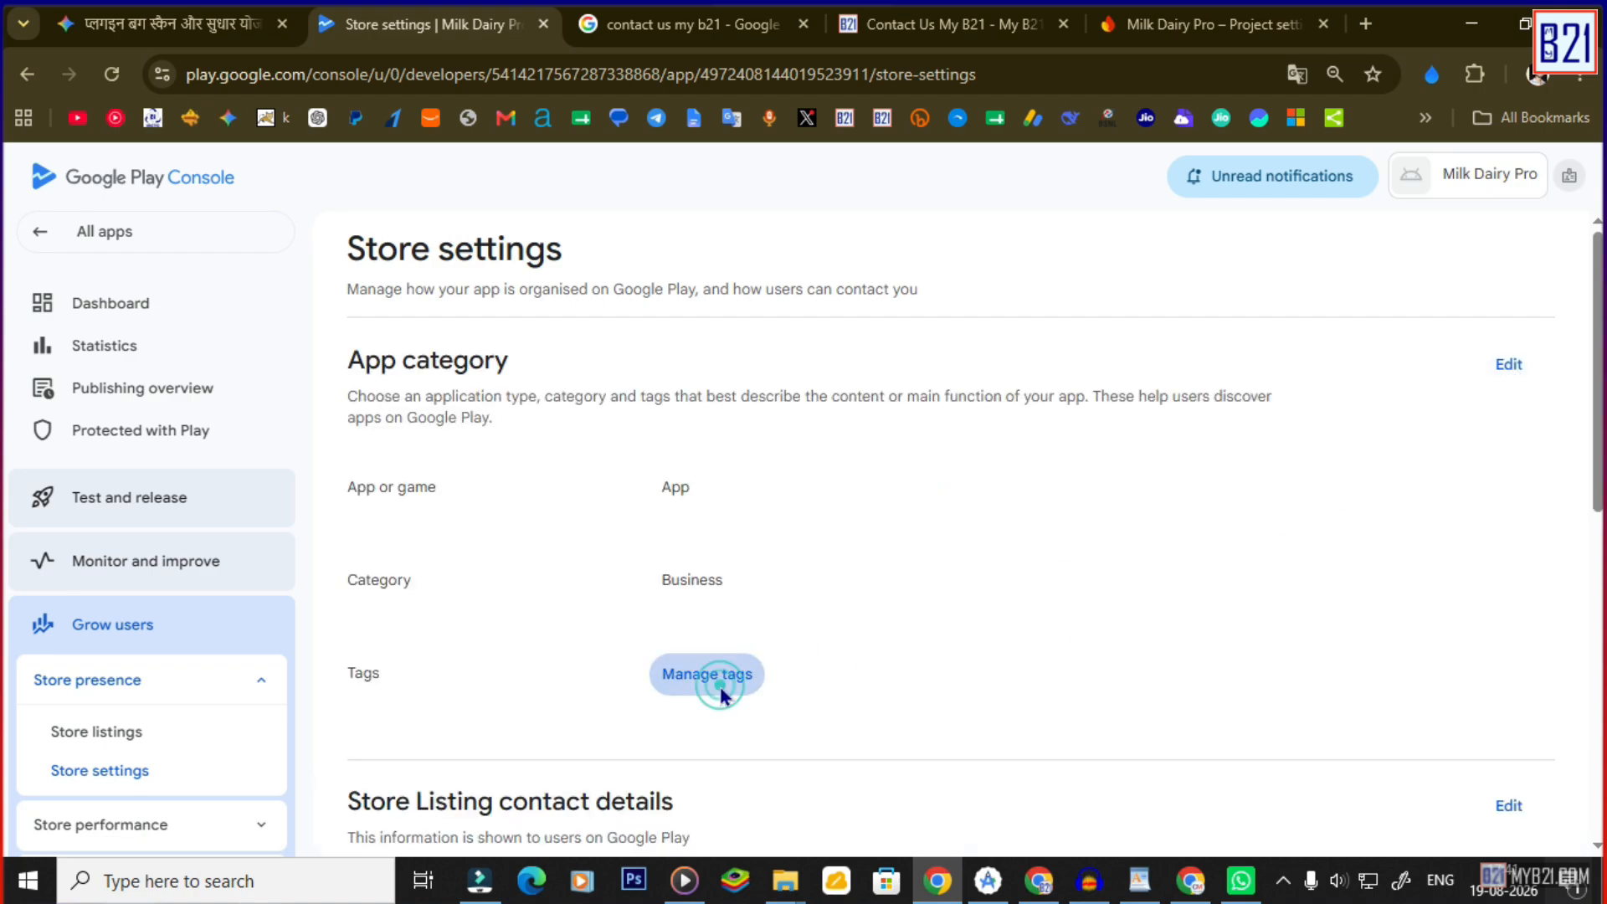
scroll(745, 618, down, 3)
scroll(747, 617, down, 3)
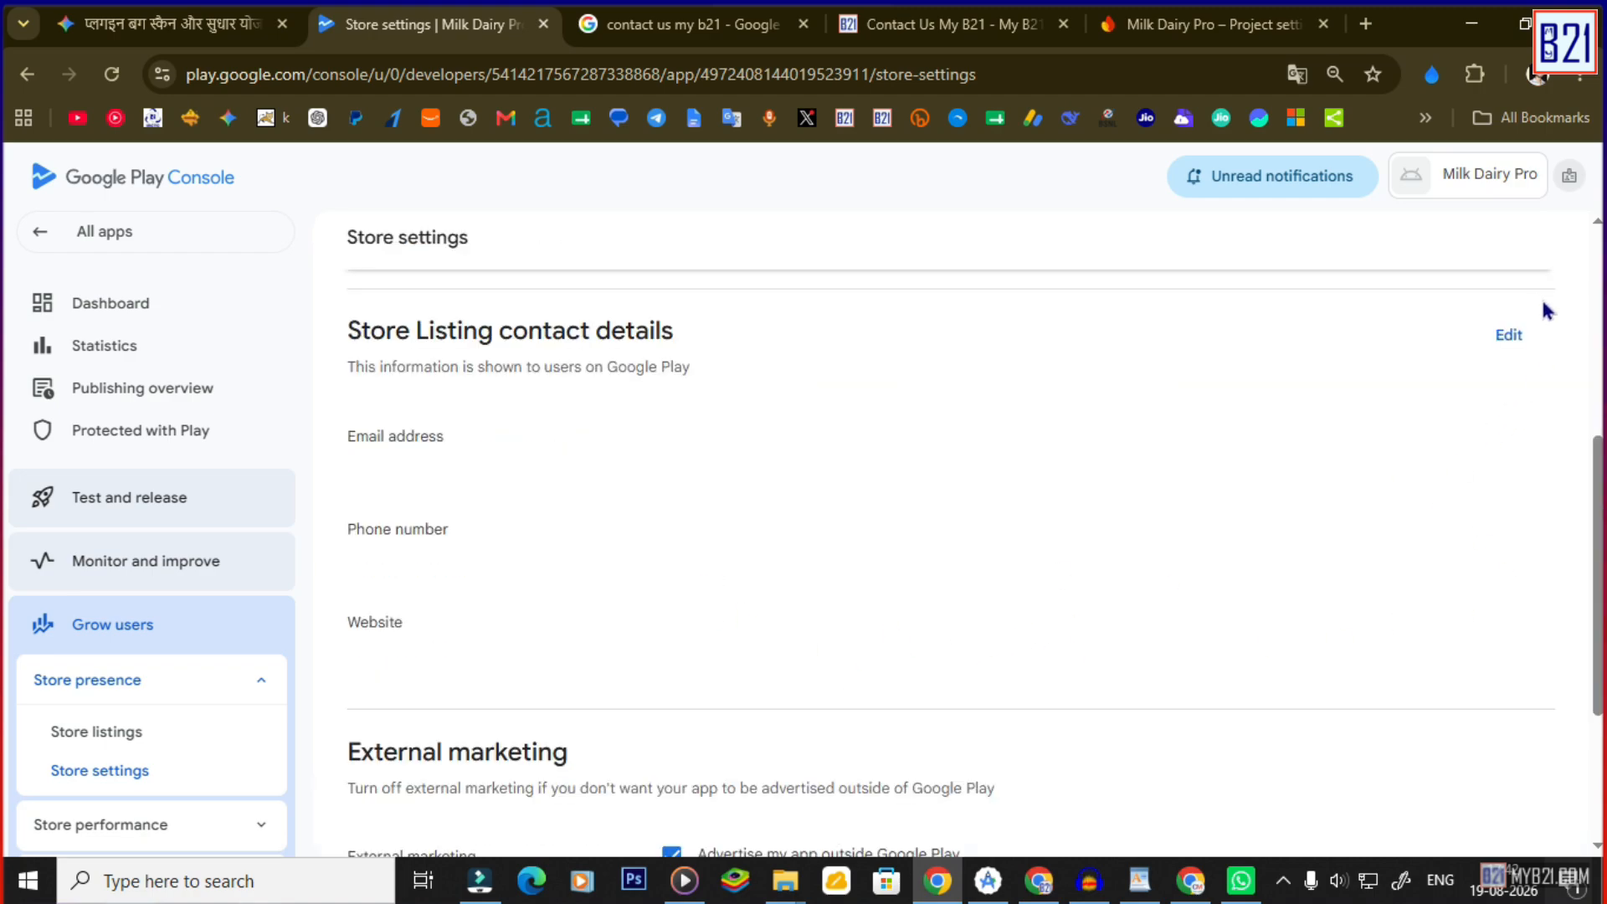
click(1508, 334)
click(495, 470)
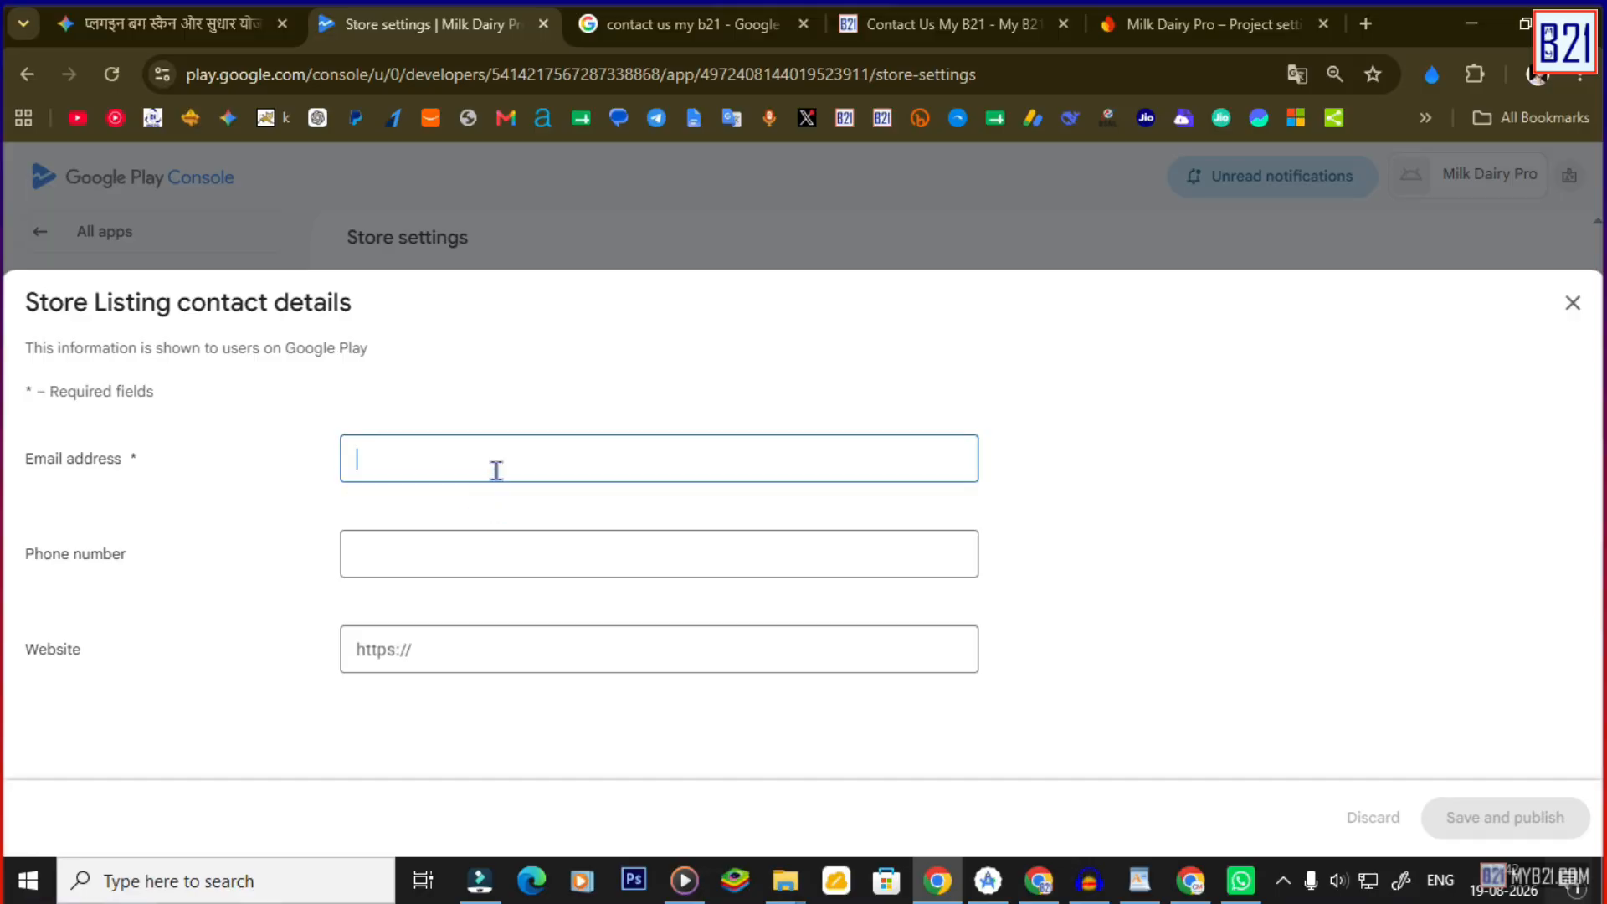
click(577, 567)
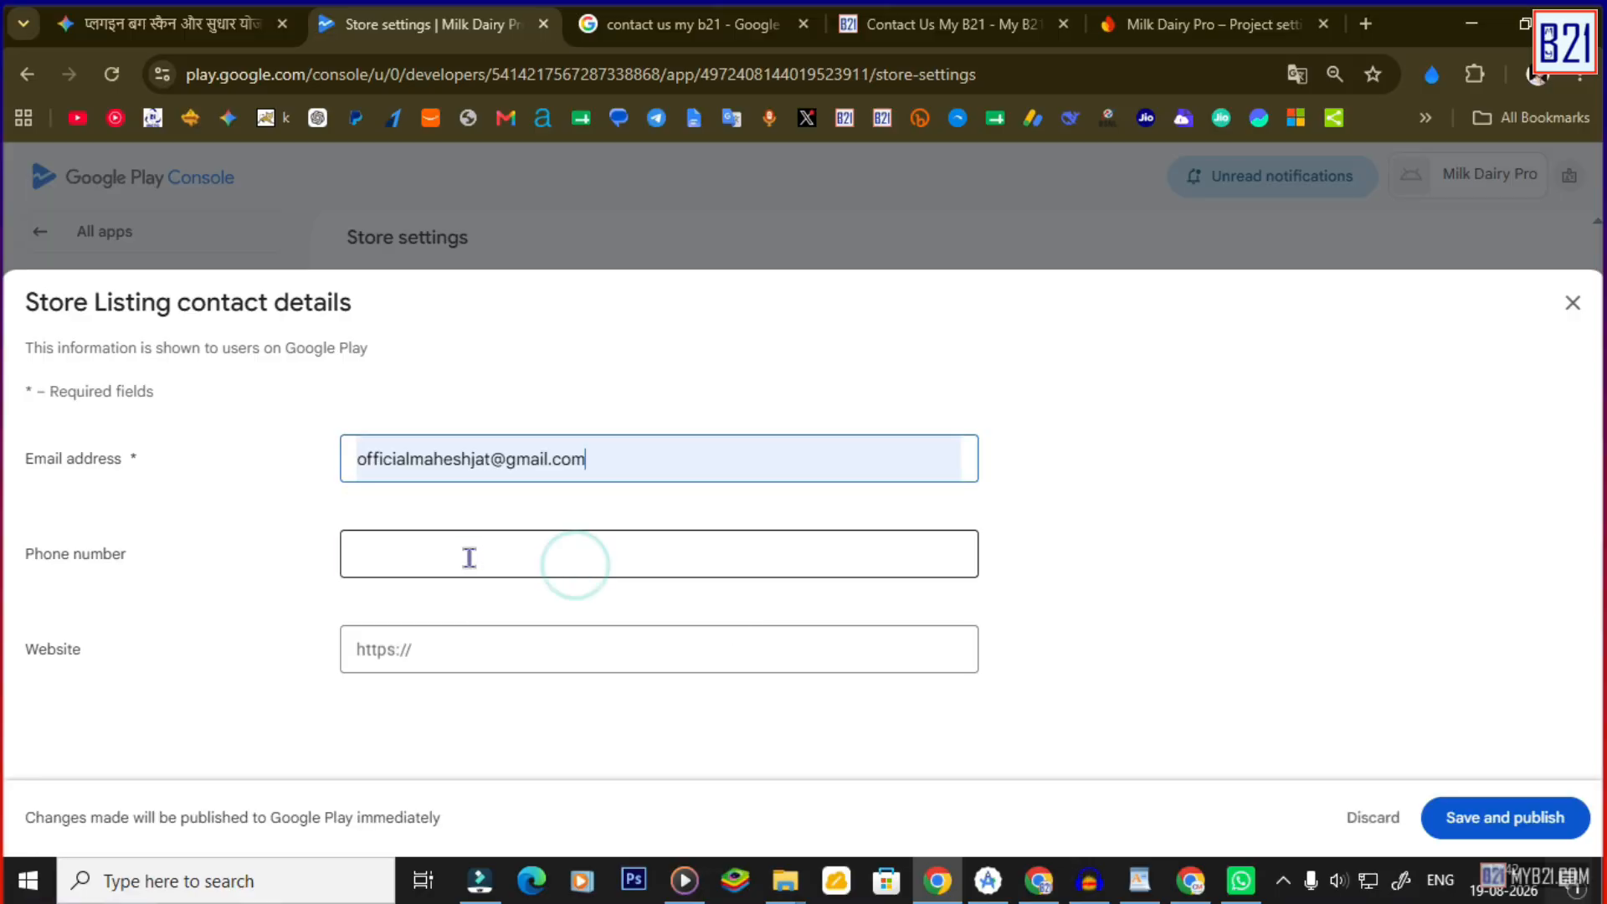
click(466, 556)
key(Tab)
key(super+v)
click(449, 334)
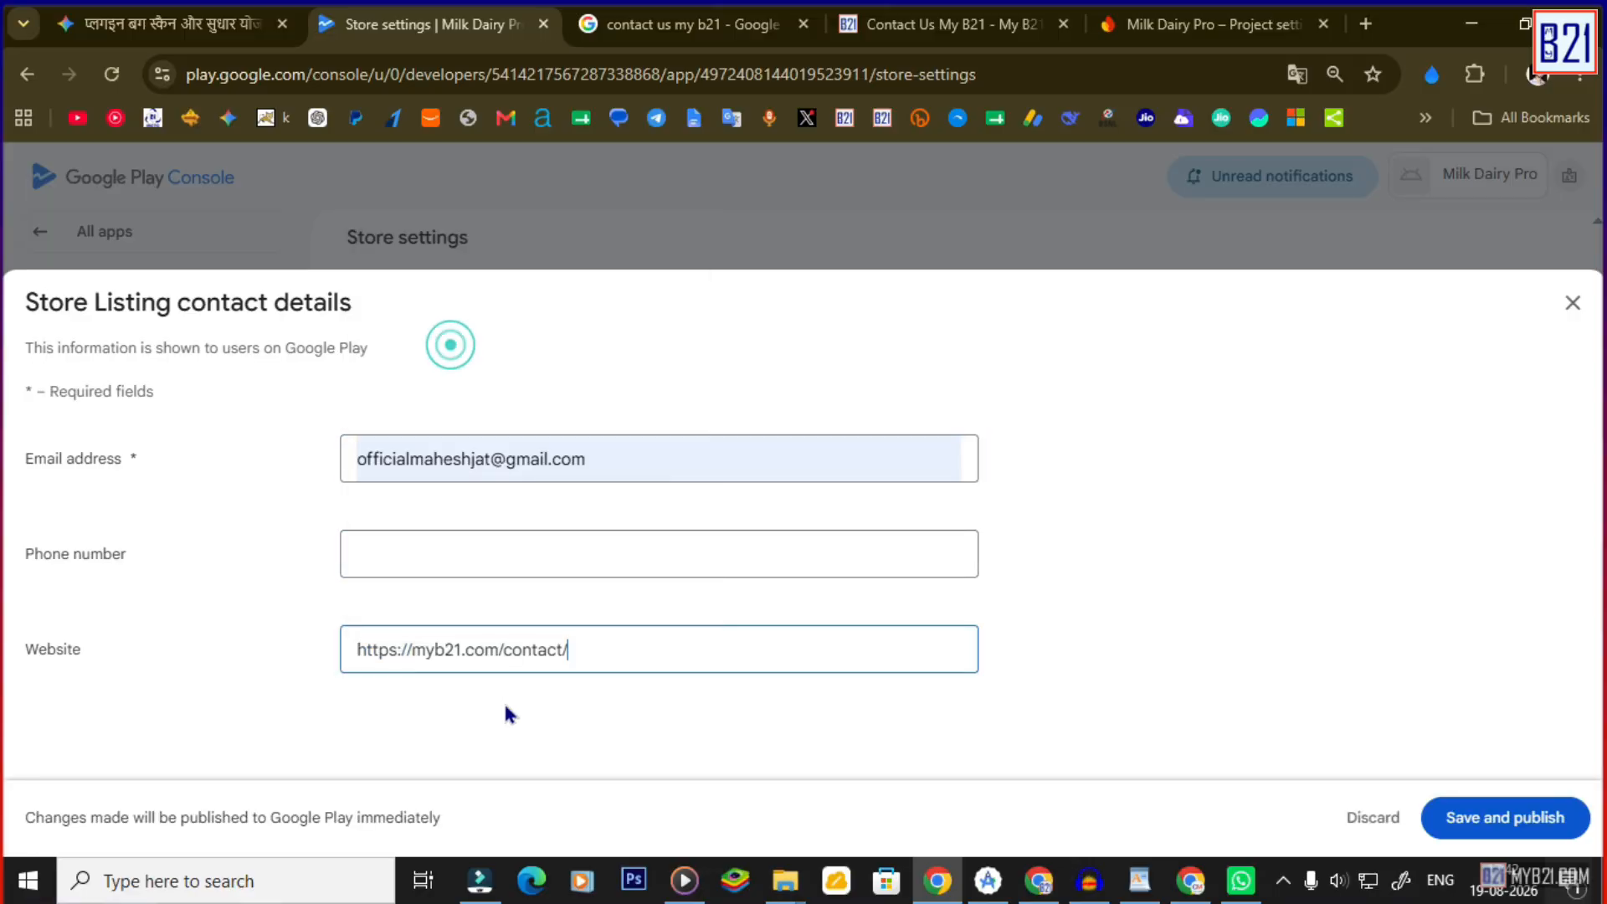
drag(519, 648, 645, 649)
key(BackSpace)
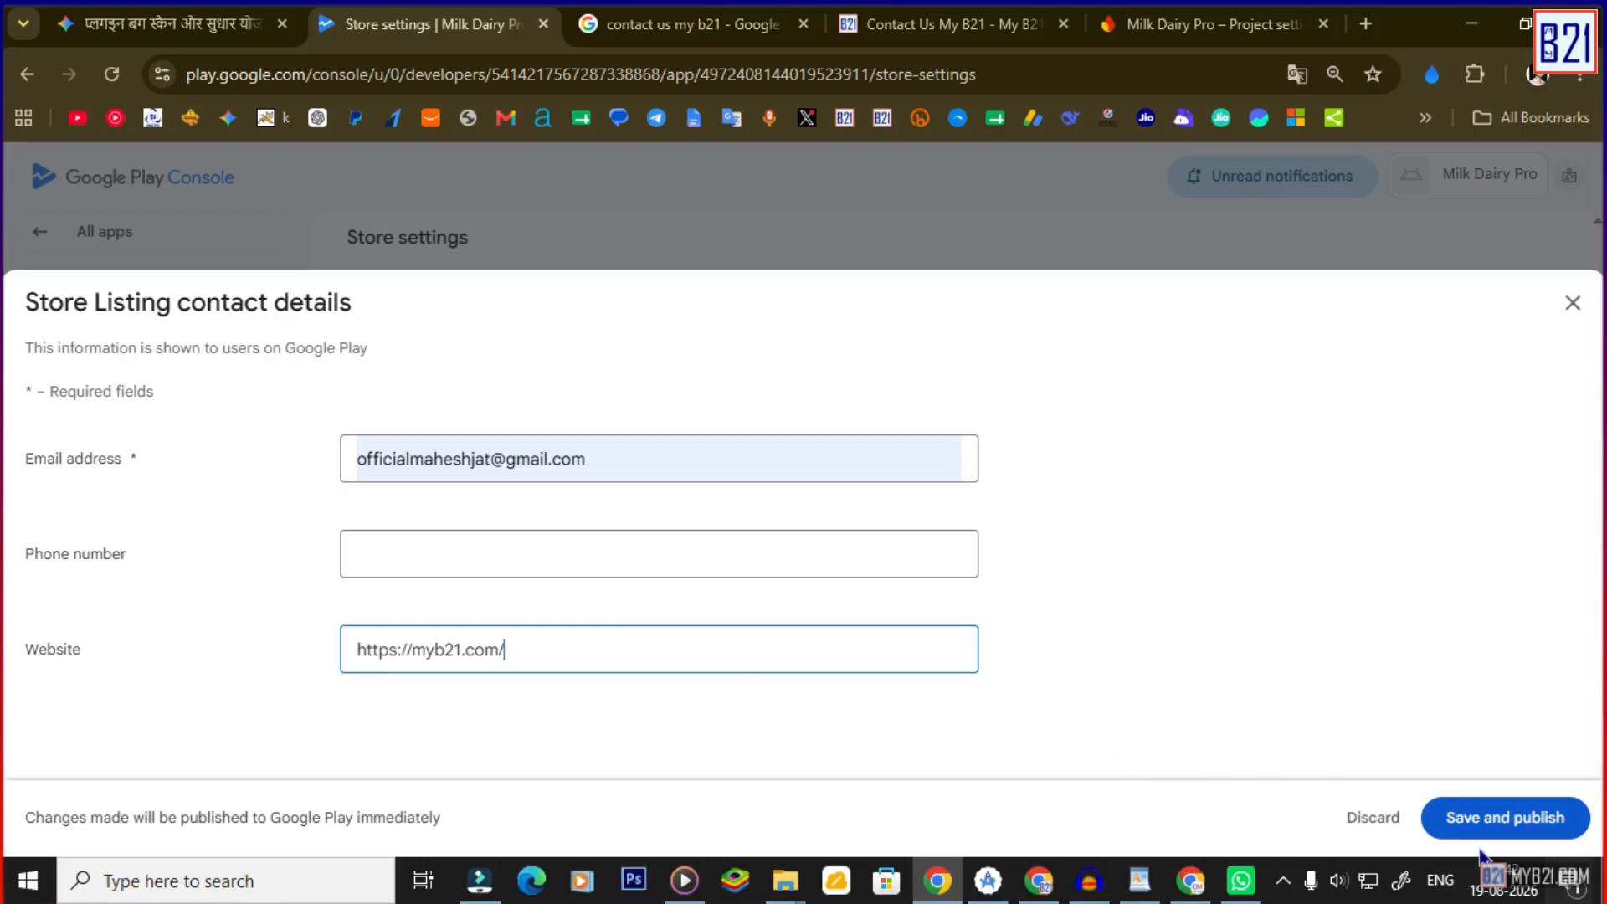
Publish the updated contact details to Google Play and close the editor.
click(1489, 822)
click(983, 579)
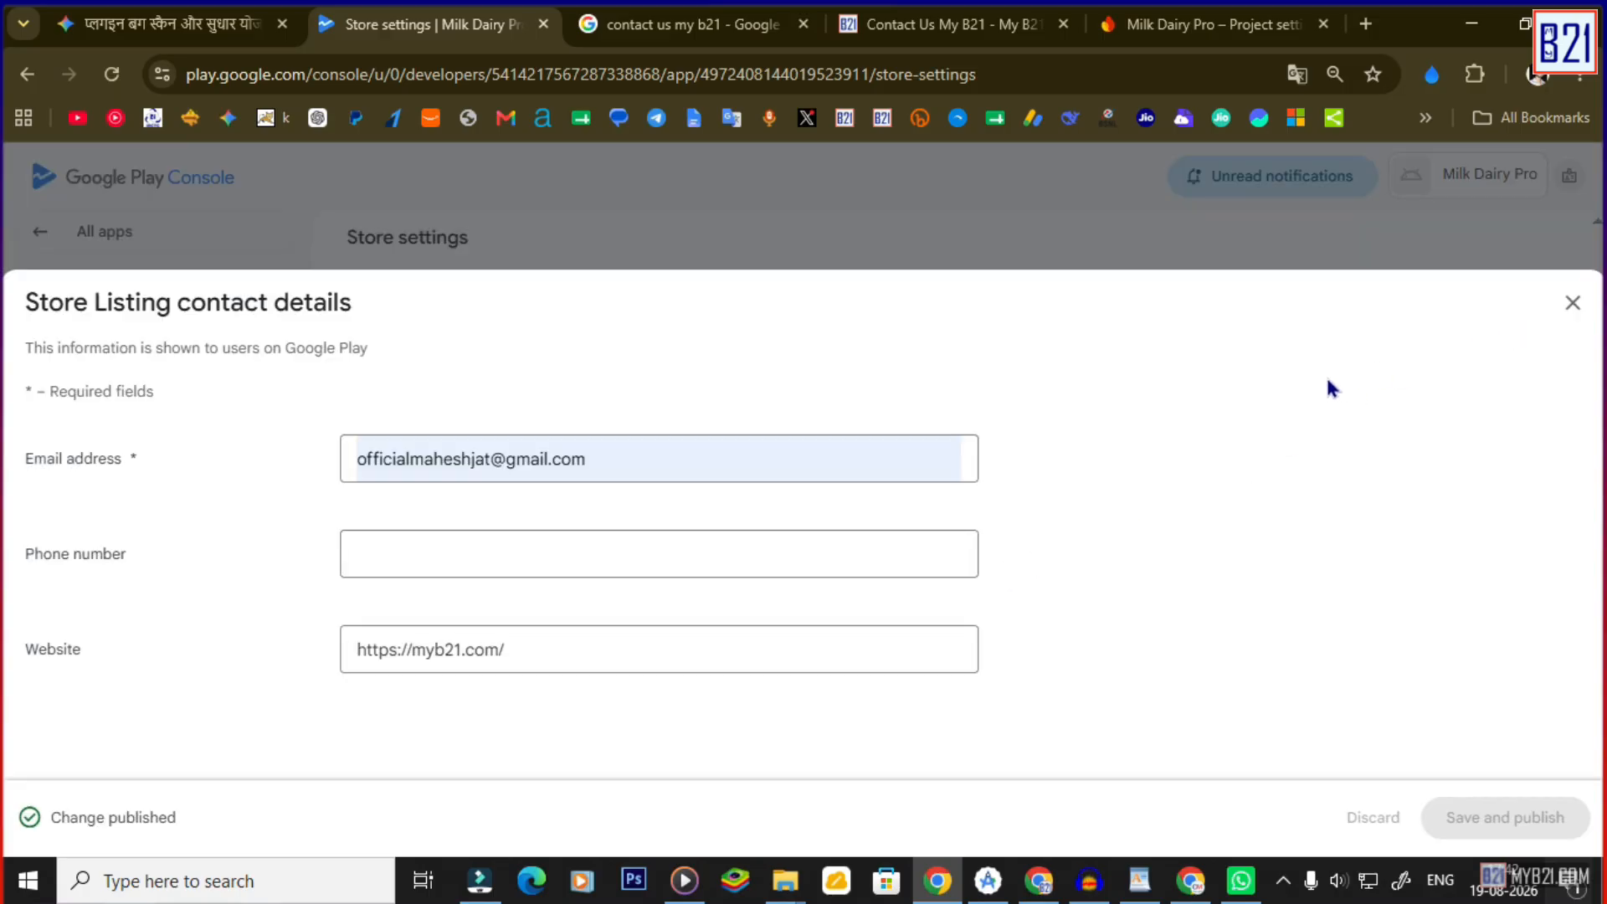
click(1573, 306)
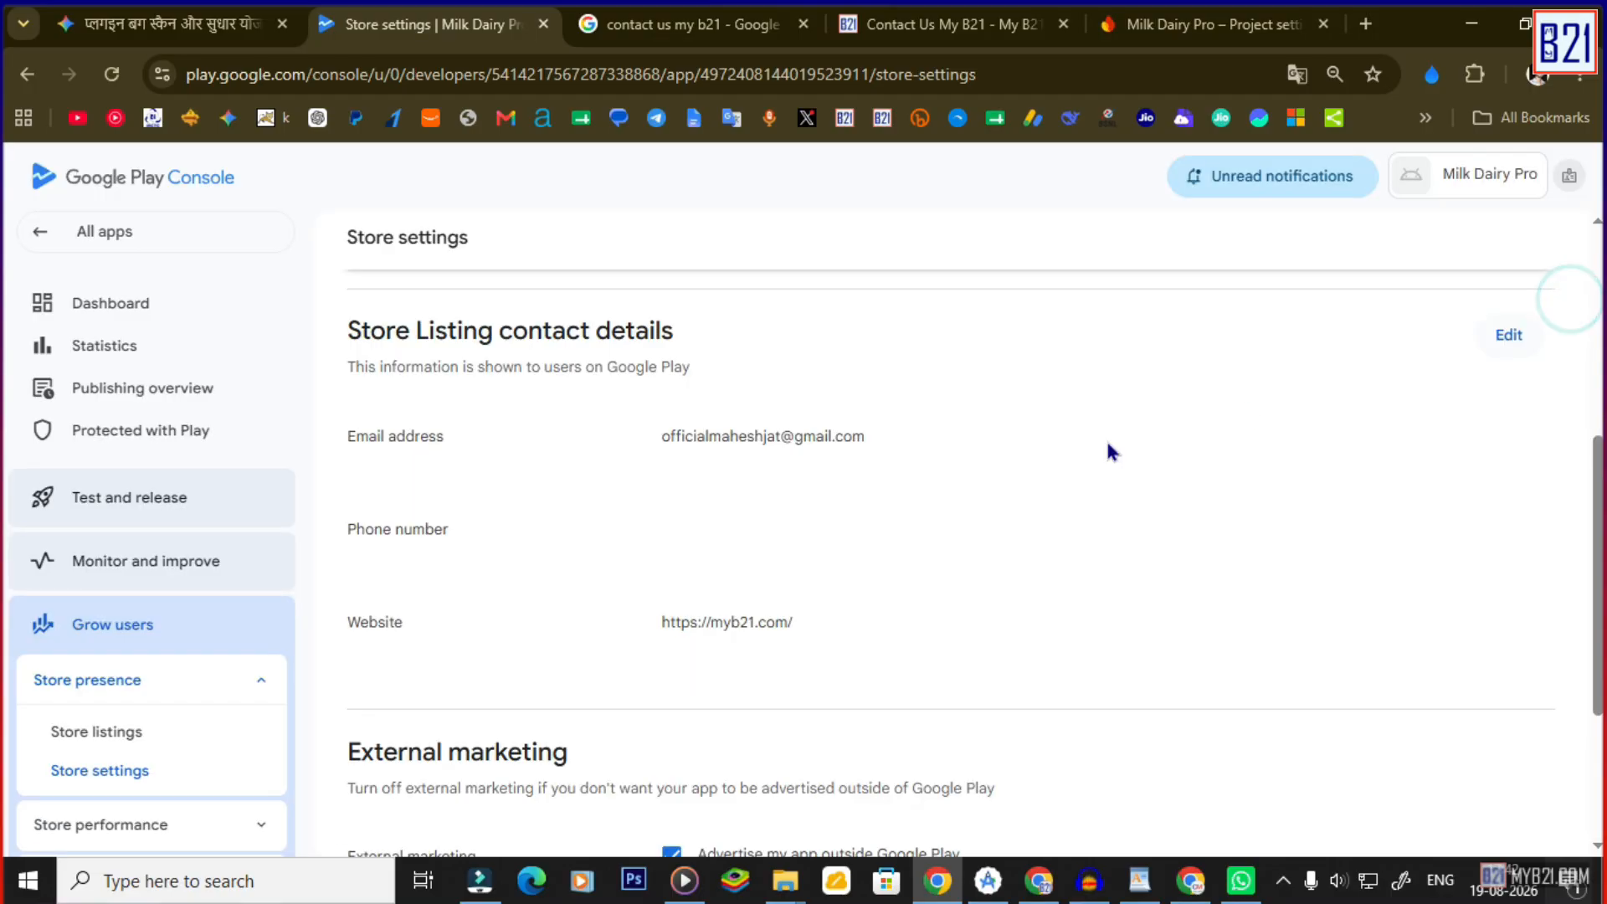
scroll(709, 546, down, 3)
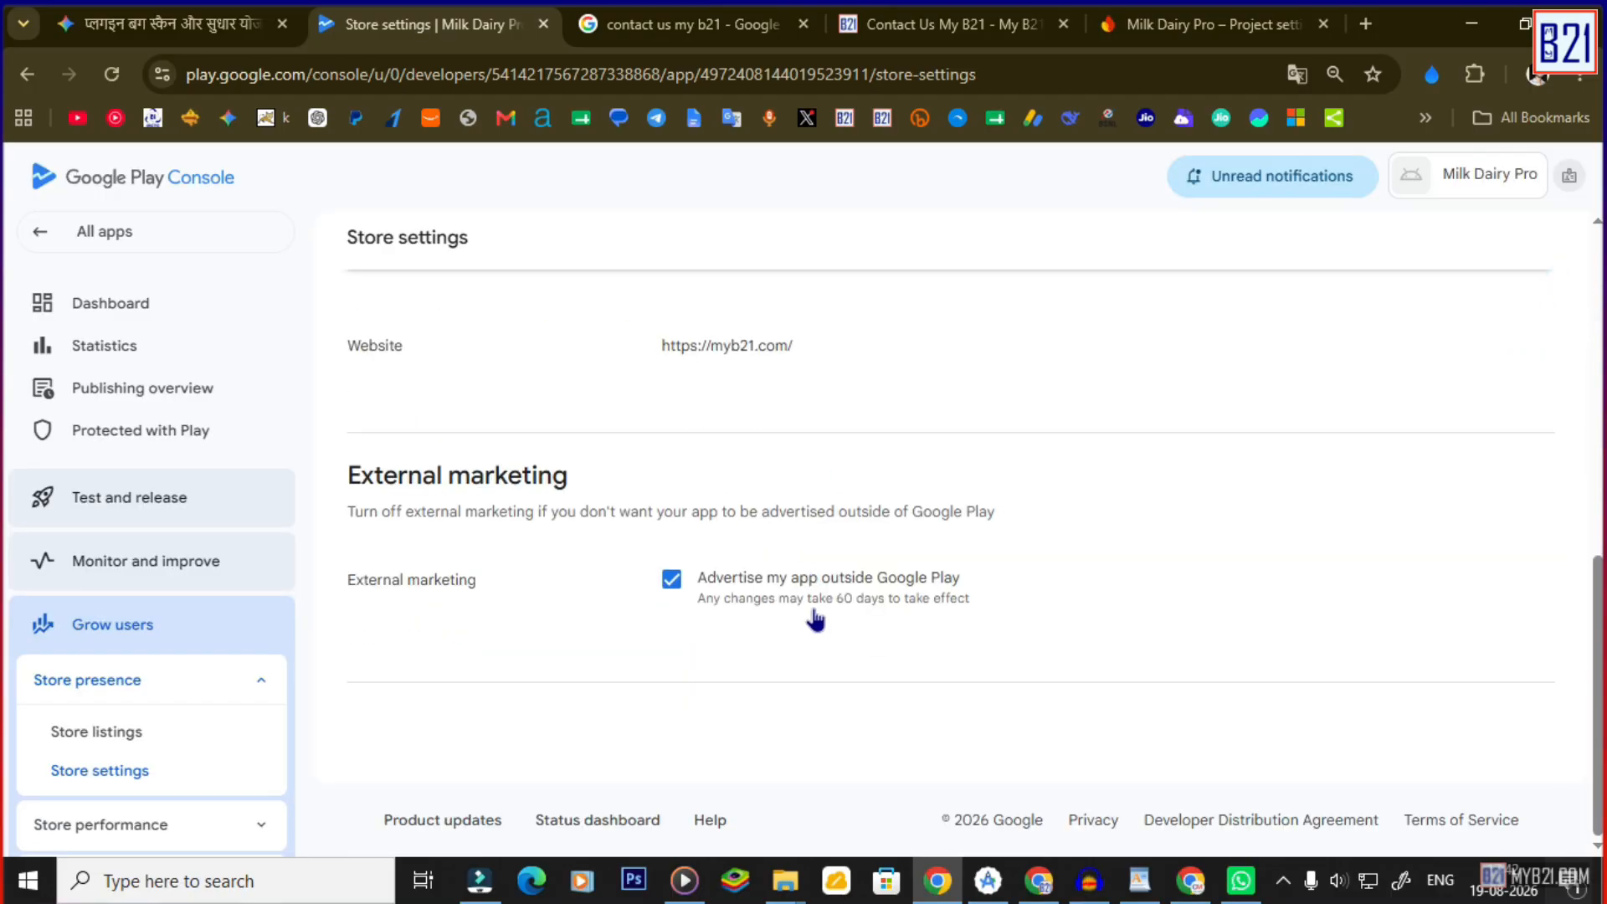
scroll(889, 633, up, 8)
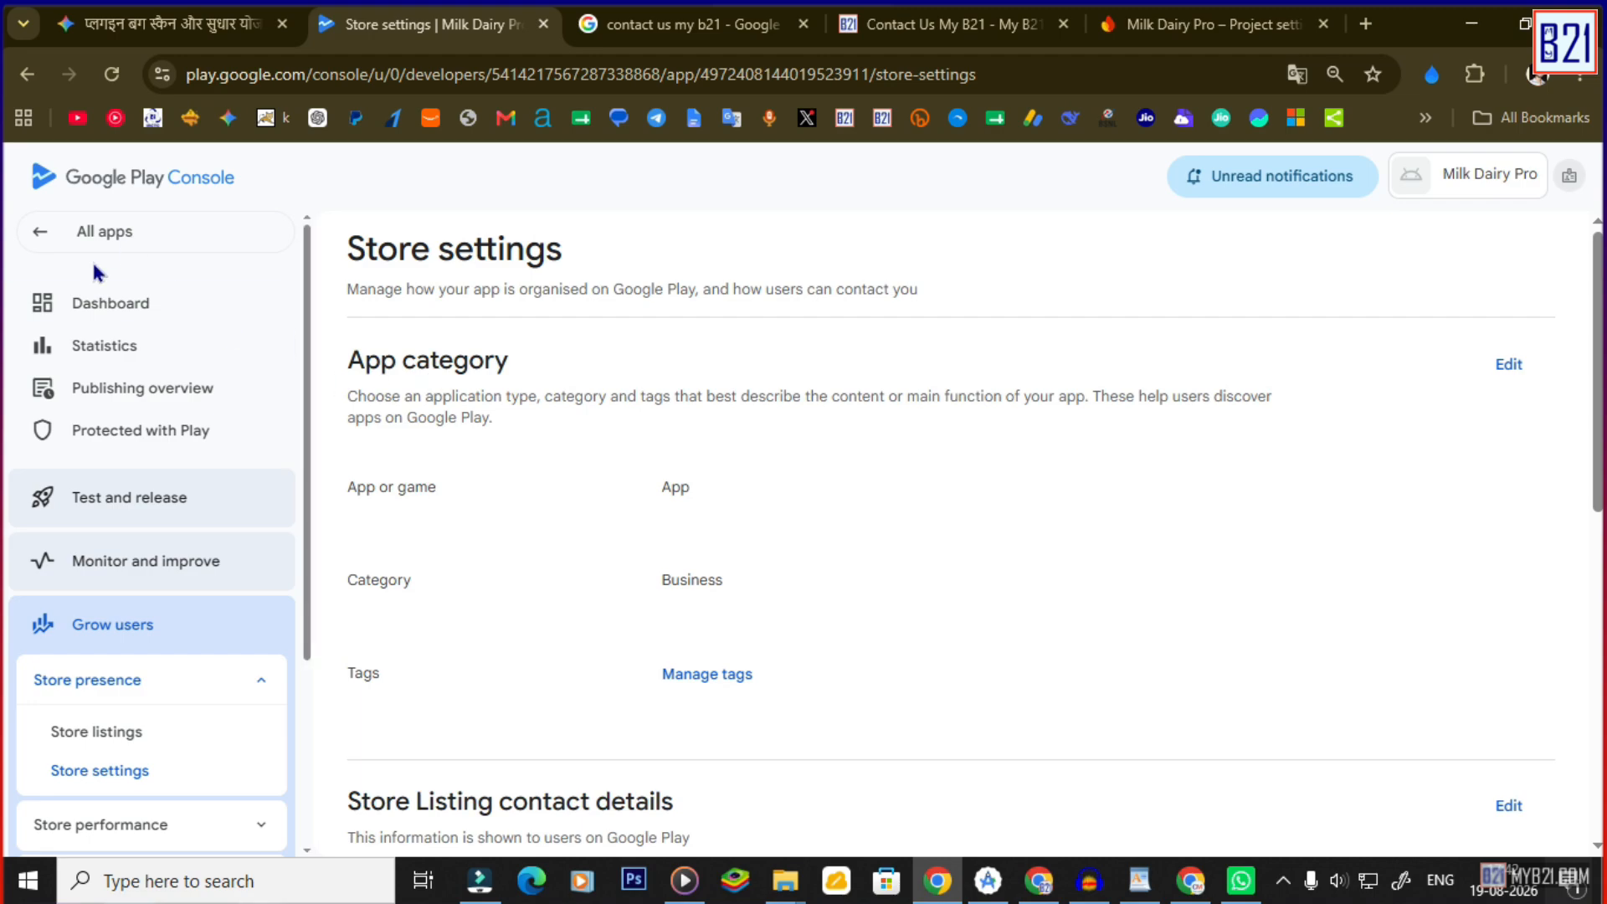
Open the store listing setup from the dashboard and dismiss the AI translation suggestion.
click(79, 303)
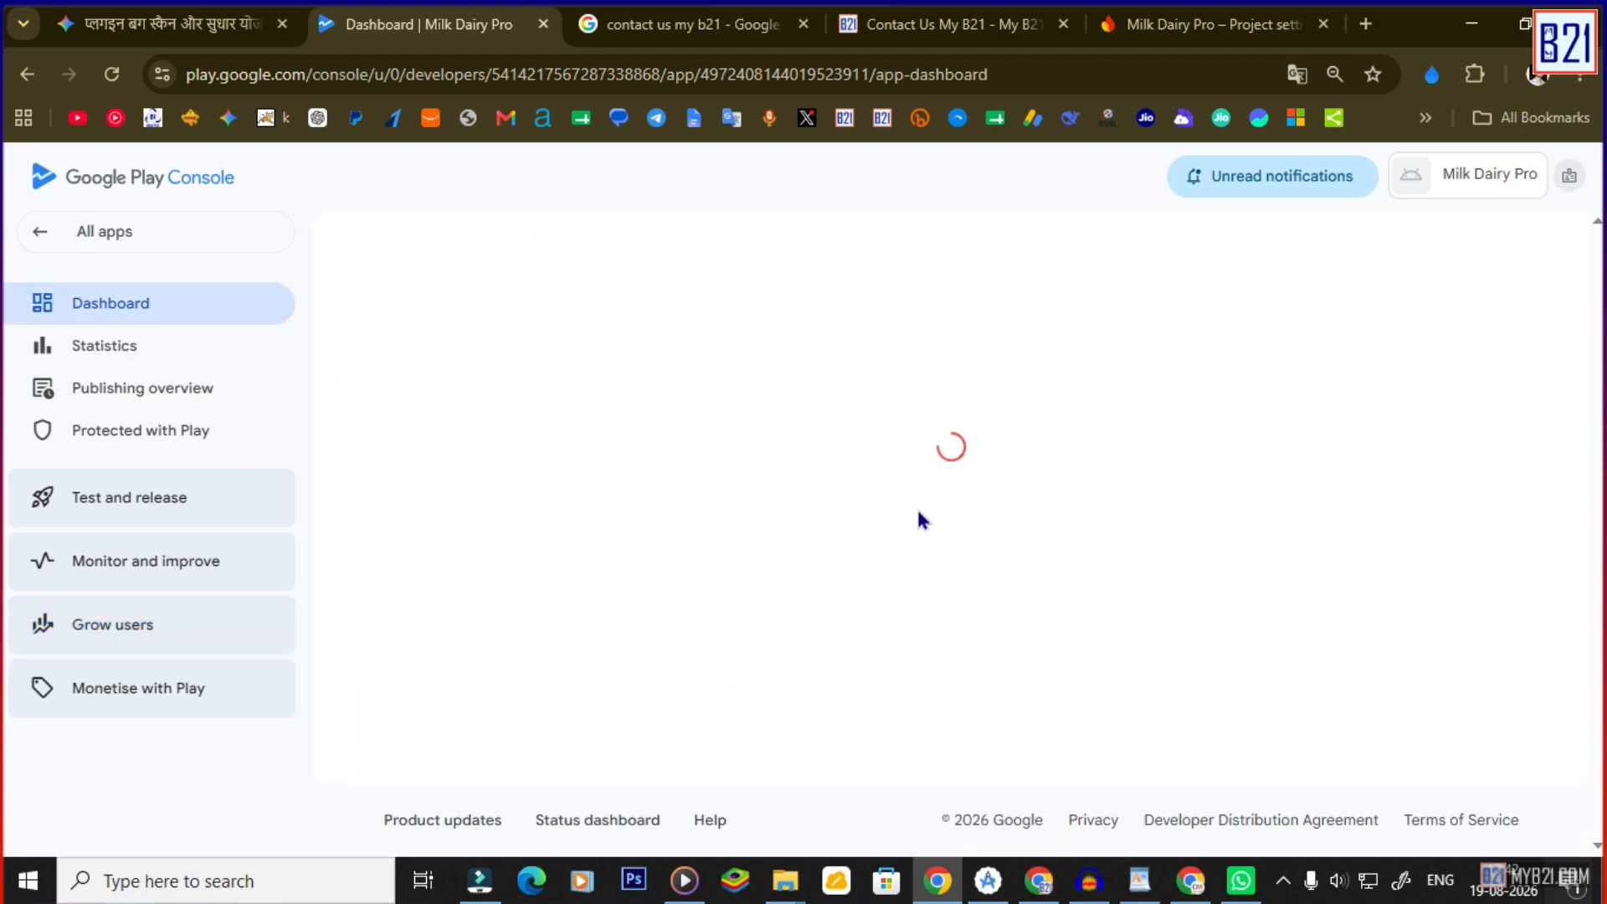
scroll(745, 503, down, 10)
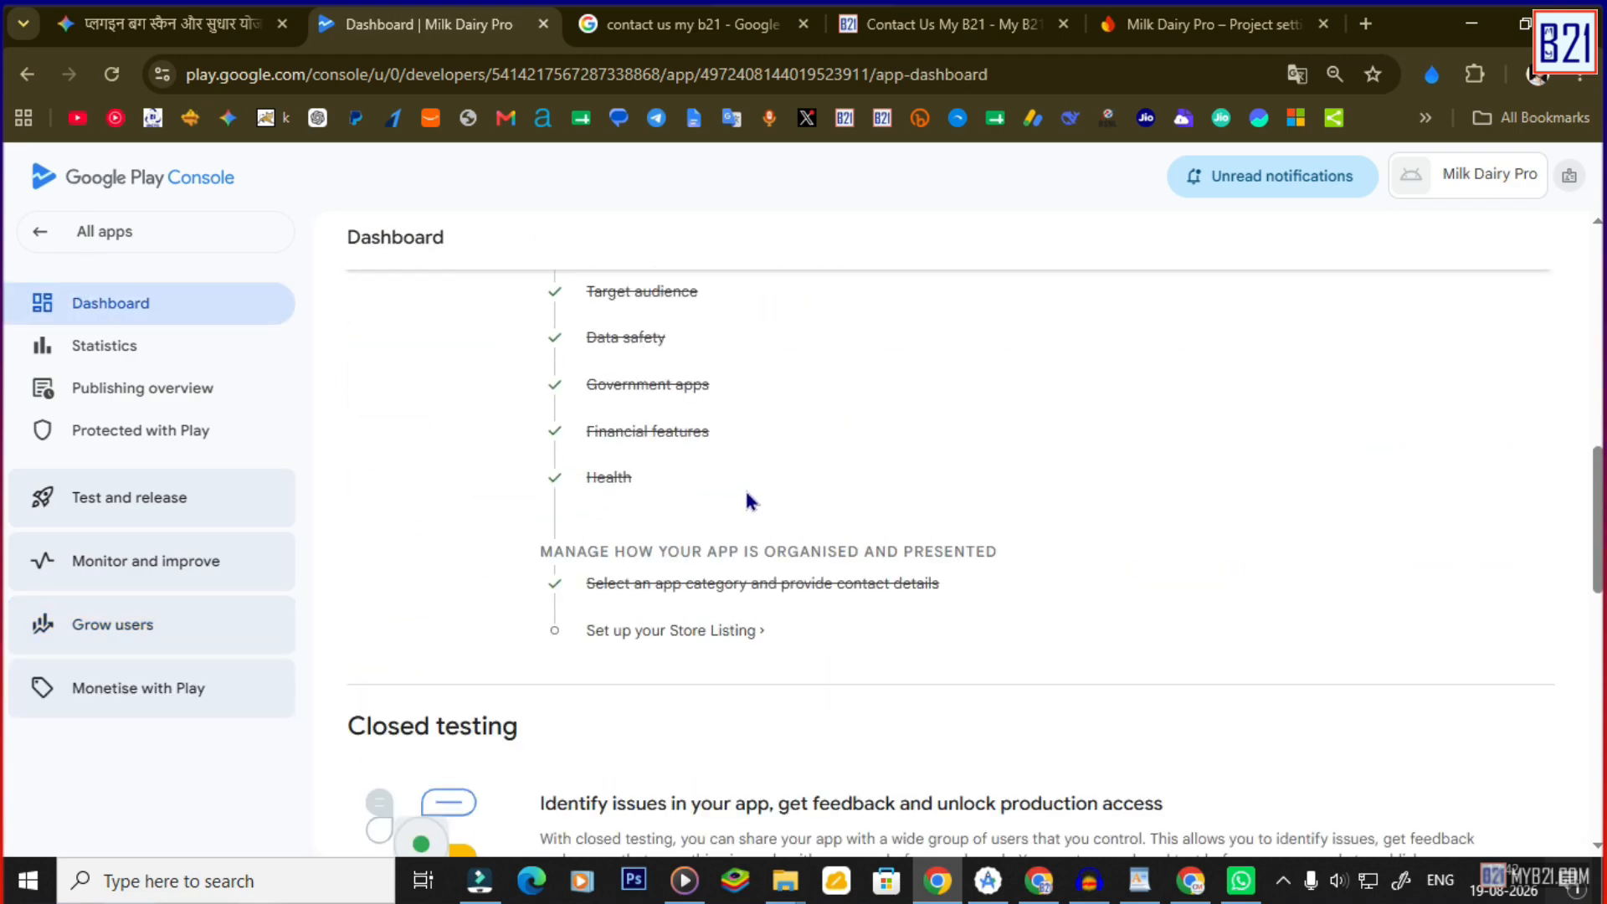
click(690, 634)
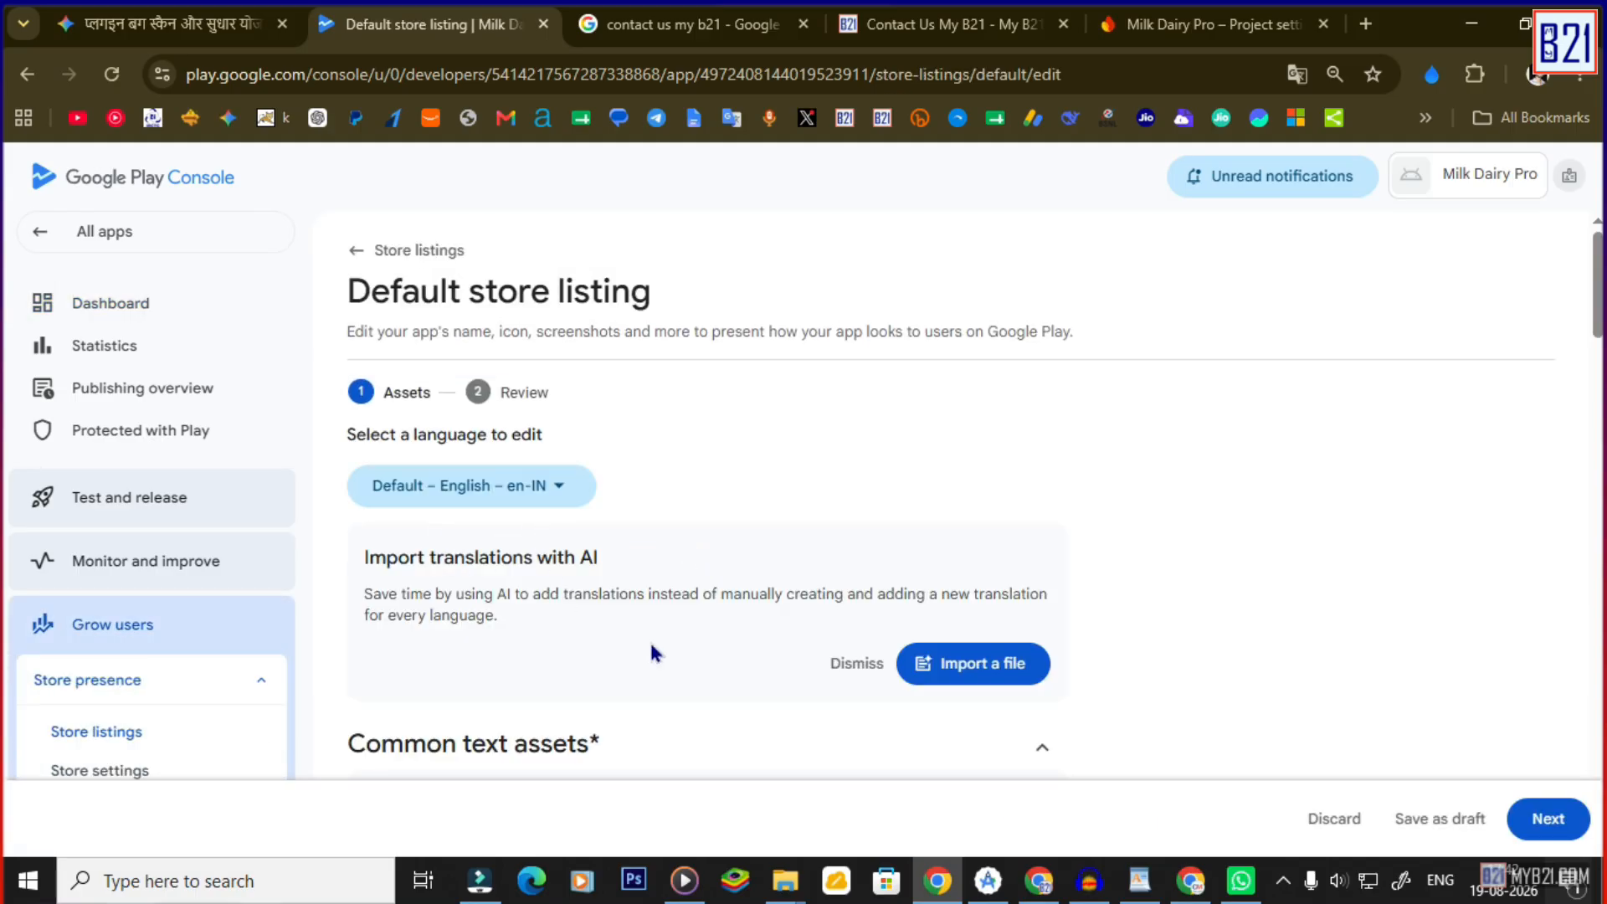
drag(478, 557, 564, 557)
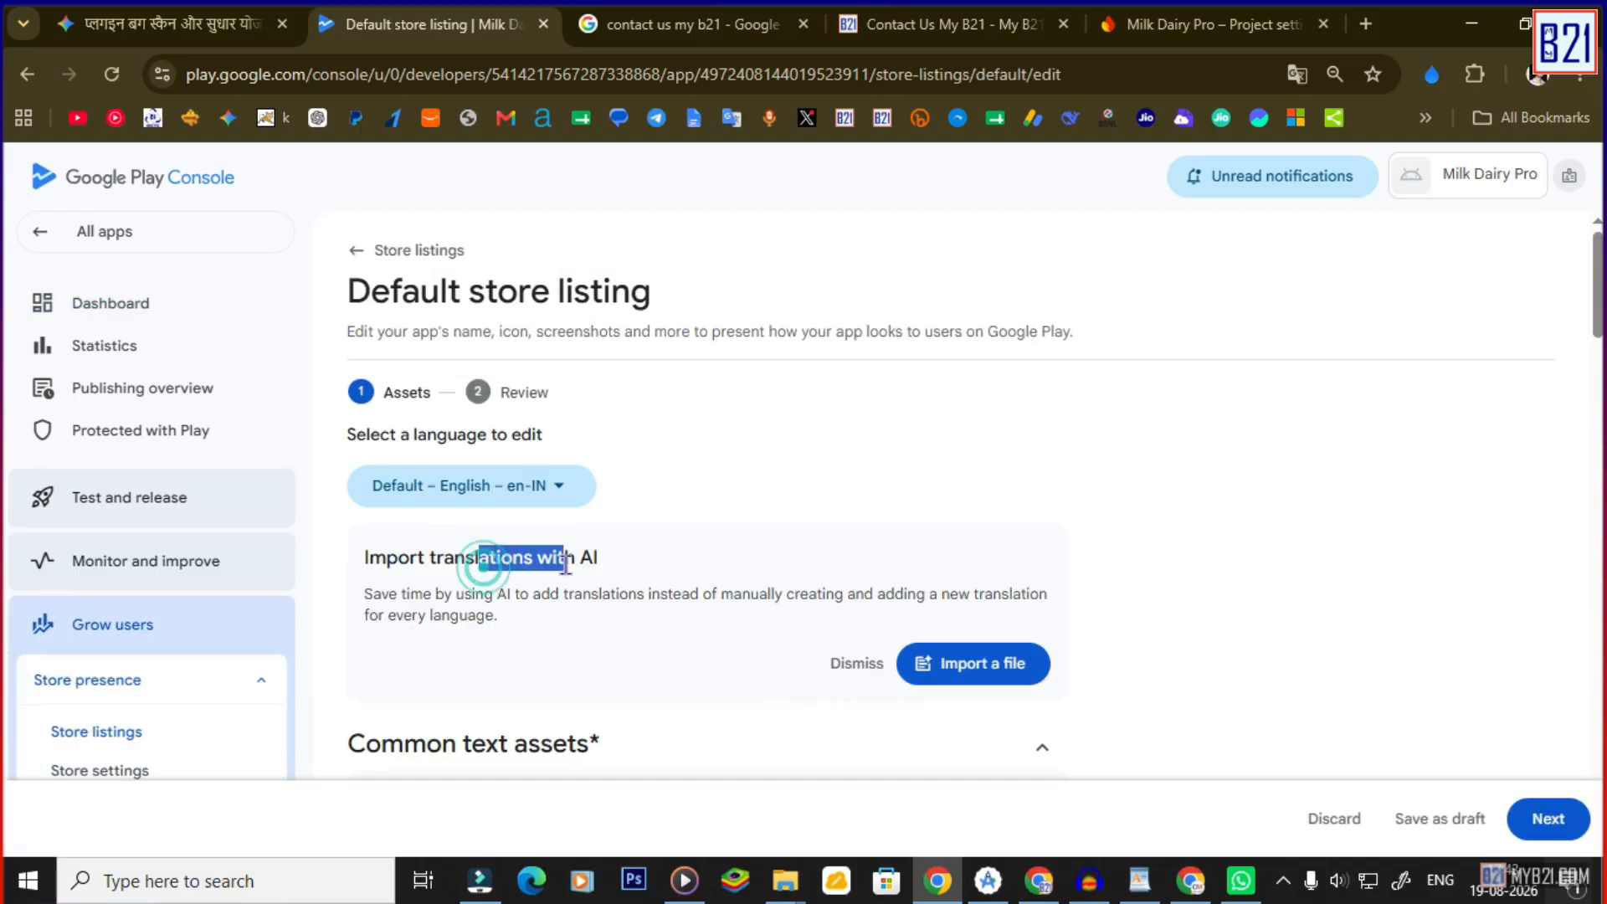
click(855, 665)
Paste the Hindi short description and the Hindi full description into the listing.
scroll(653, 605, down, 3)
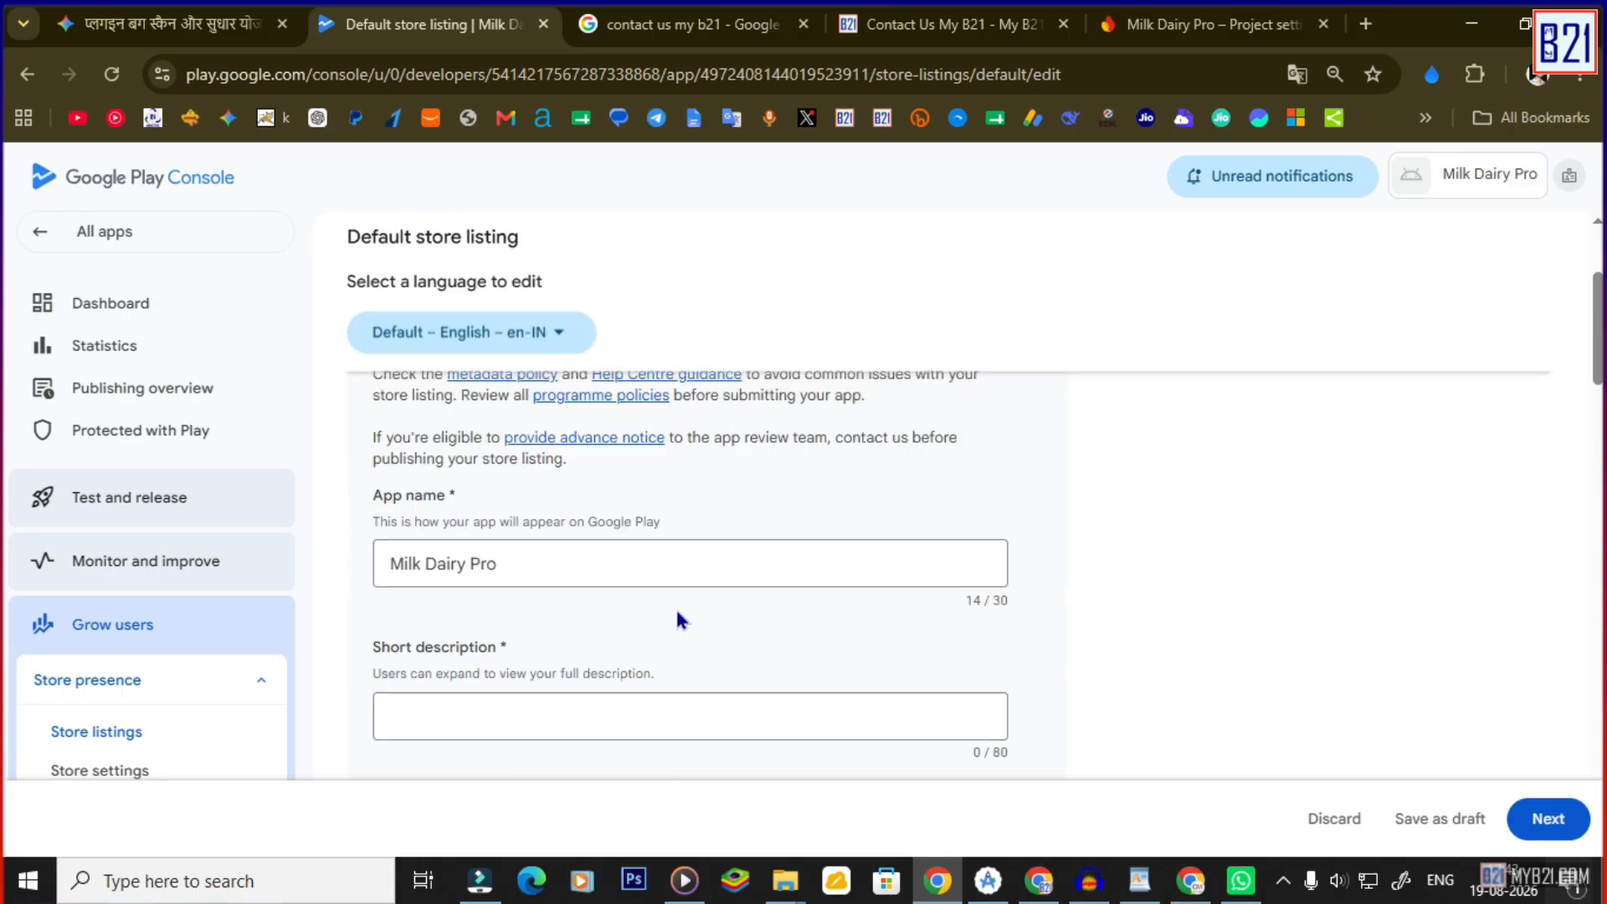
scroll(527, 596, down, 1)
click(445, 599)
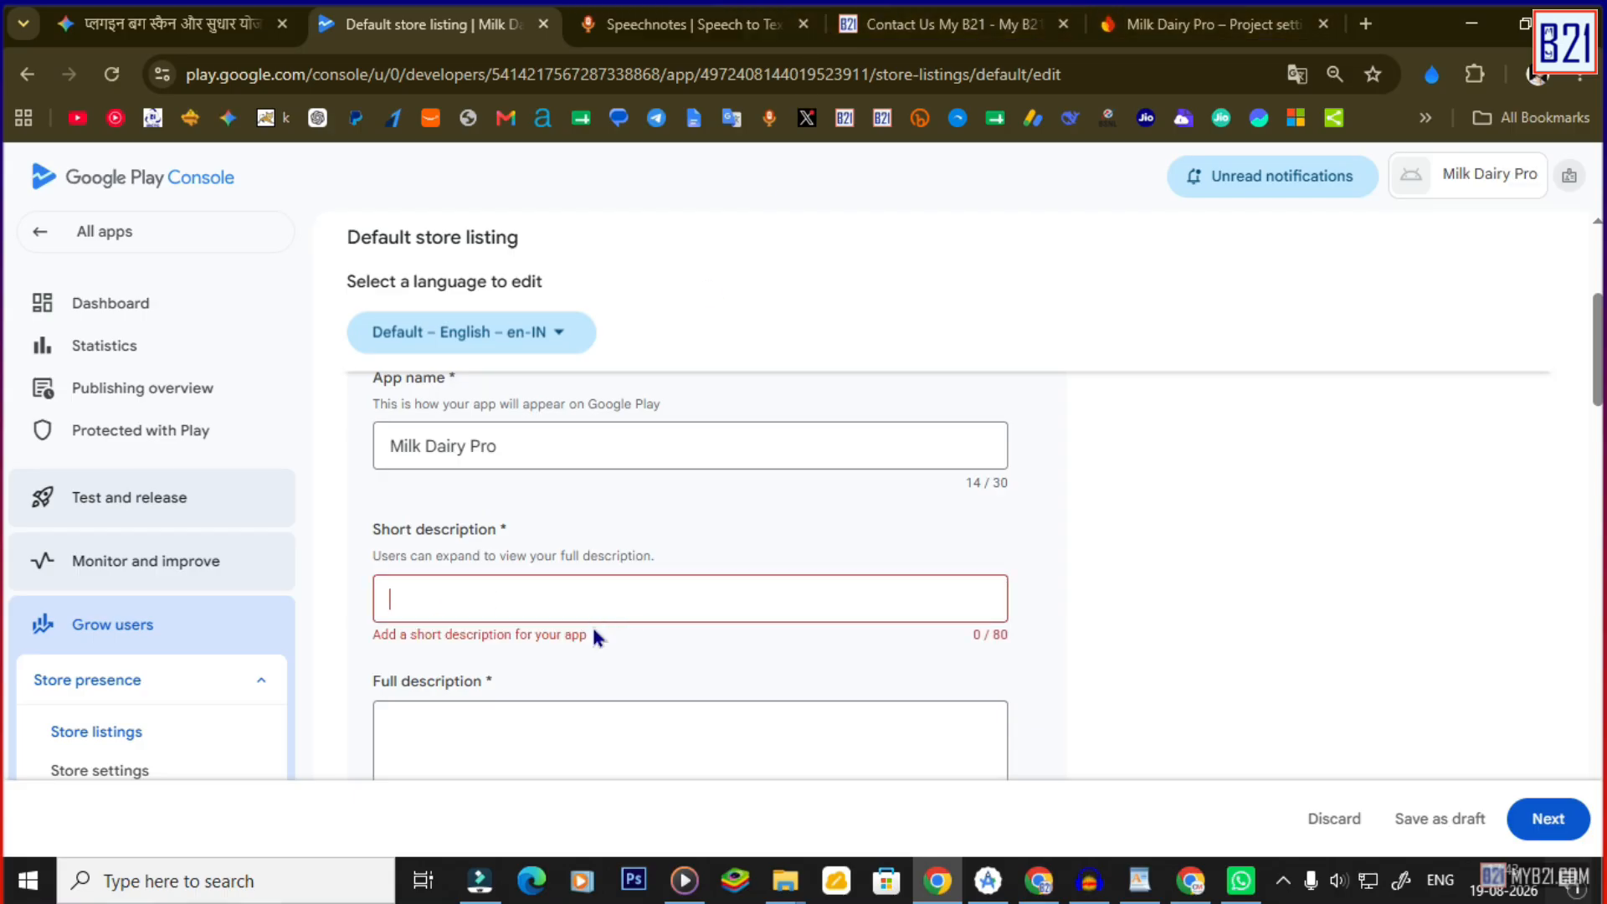
text(डेयरी का हिसाब, दूध कलेक्शन, एडवांस और पेमेंट को आसानी से मैनेज करने वाला ऐप।)
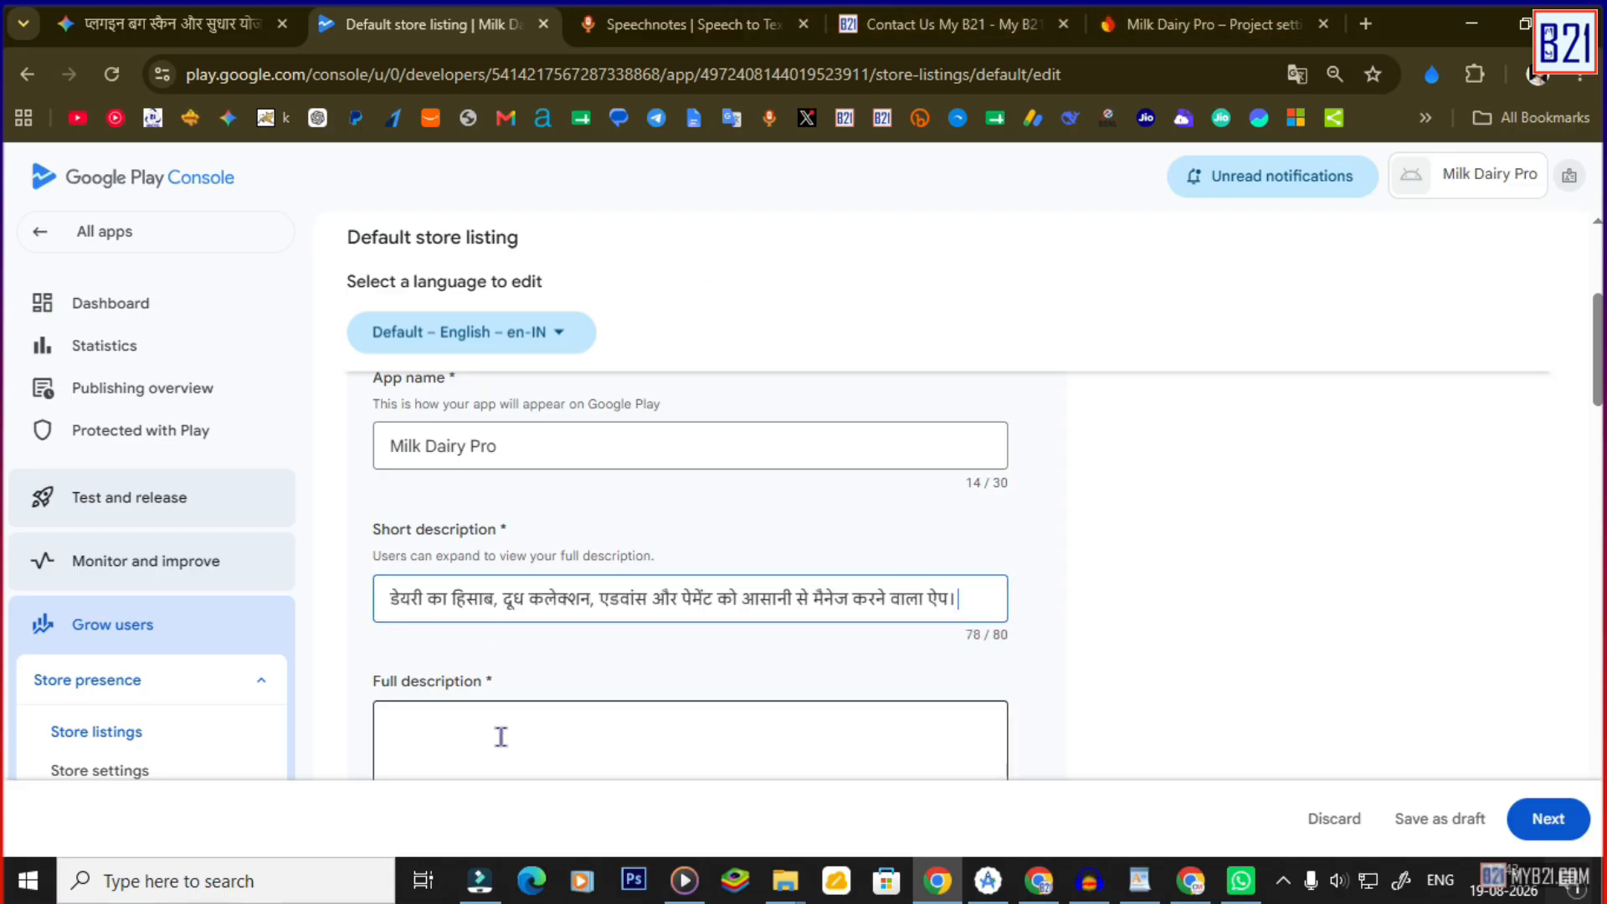
click(499, 735)
key(ctrl+v)
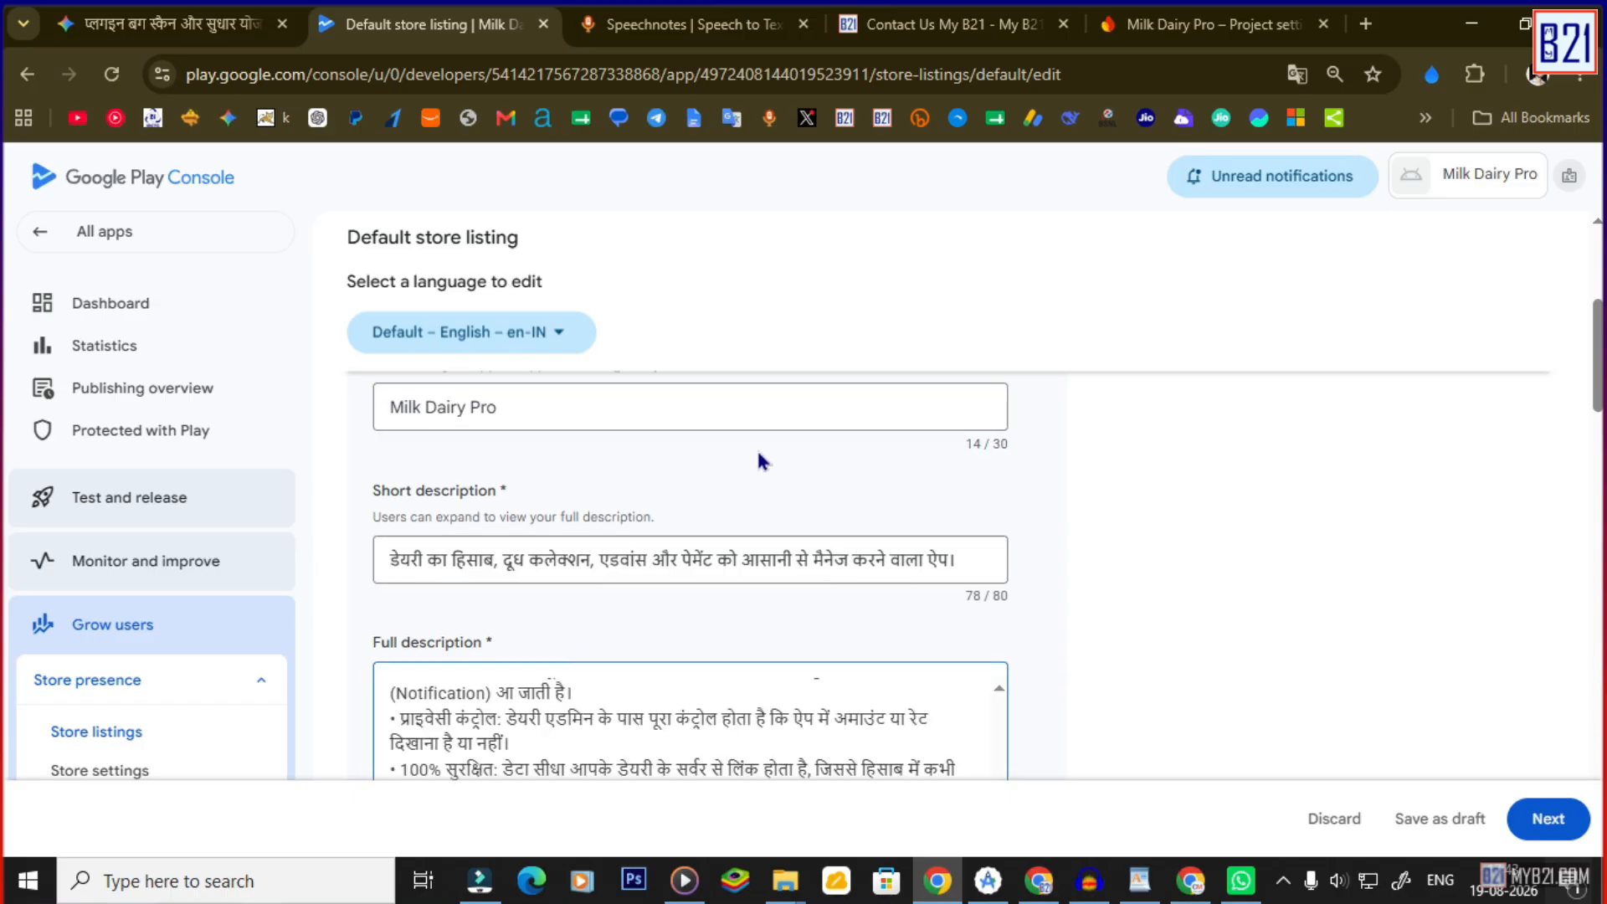
Start adding an app icon image, then cancel the file picker without uploading.
scroll(537, 502, down, 5)
scroll(561, 523, up, 1)
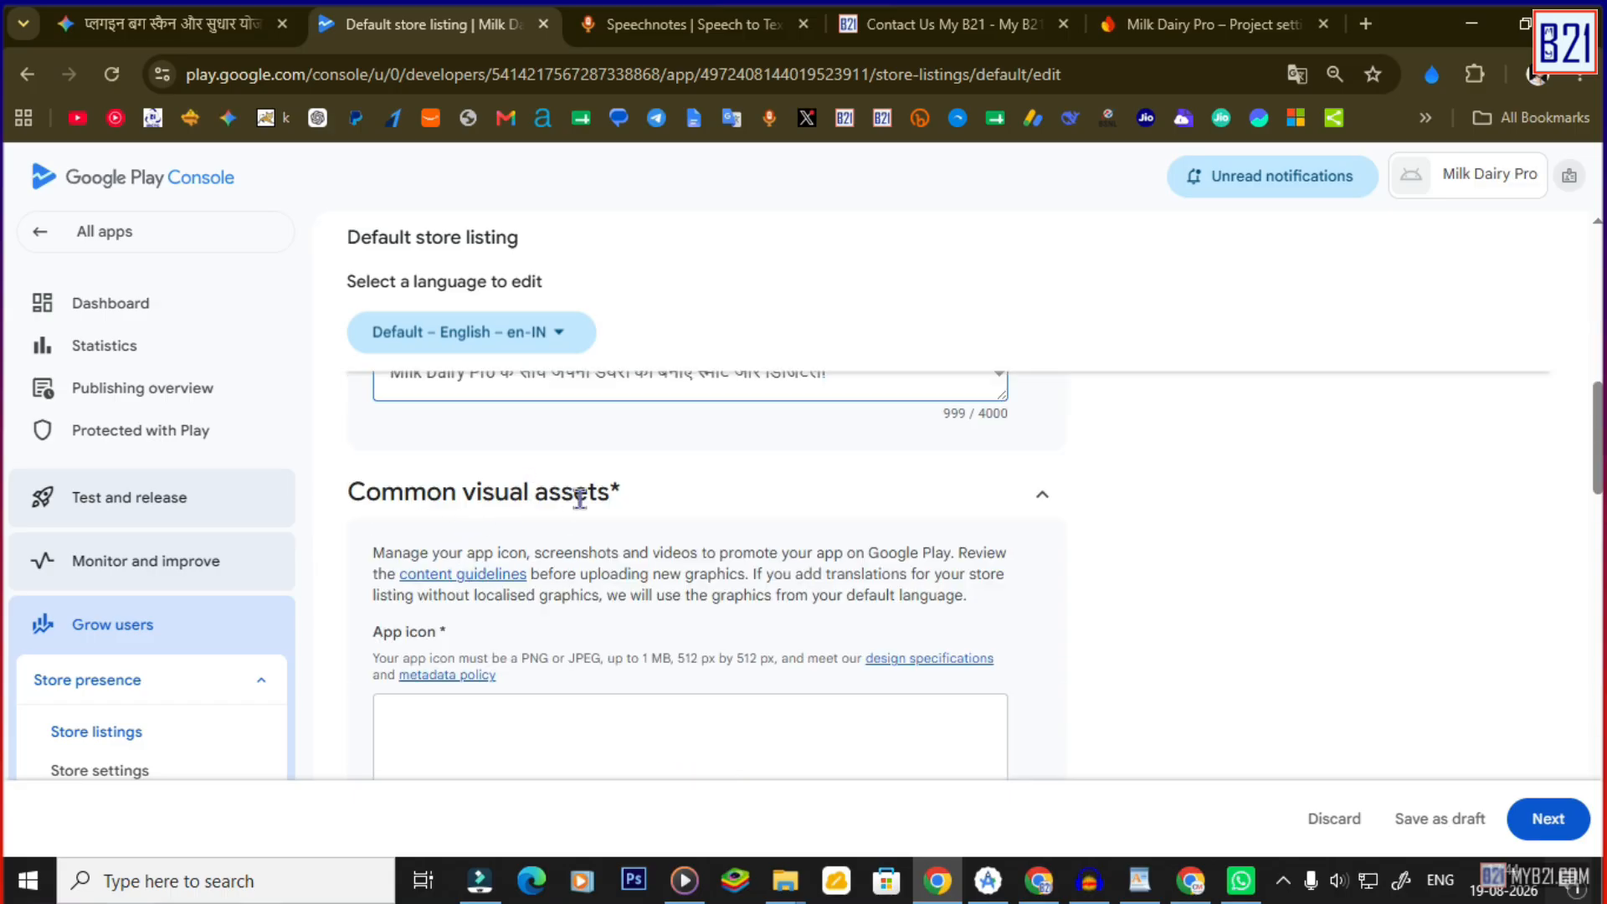
scroll(564, 507, down, 1)
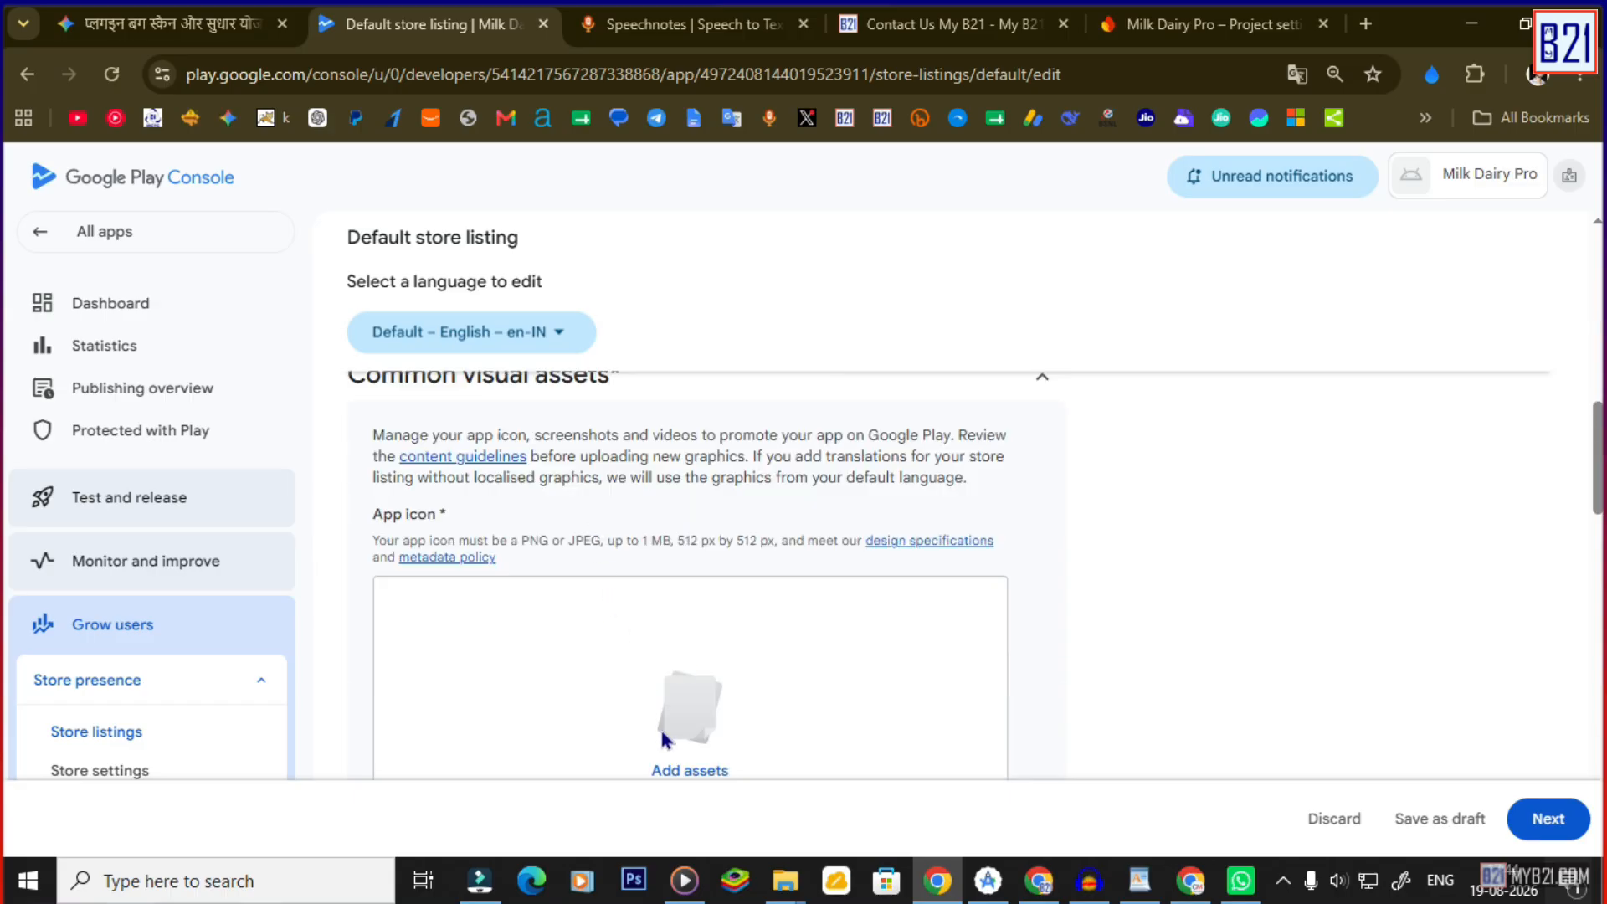
scroll(798, 725, down, 1)
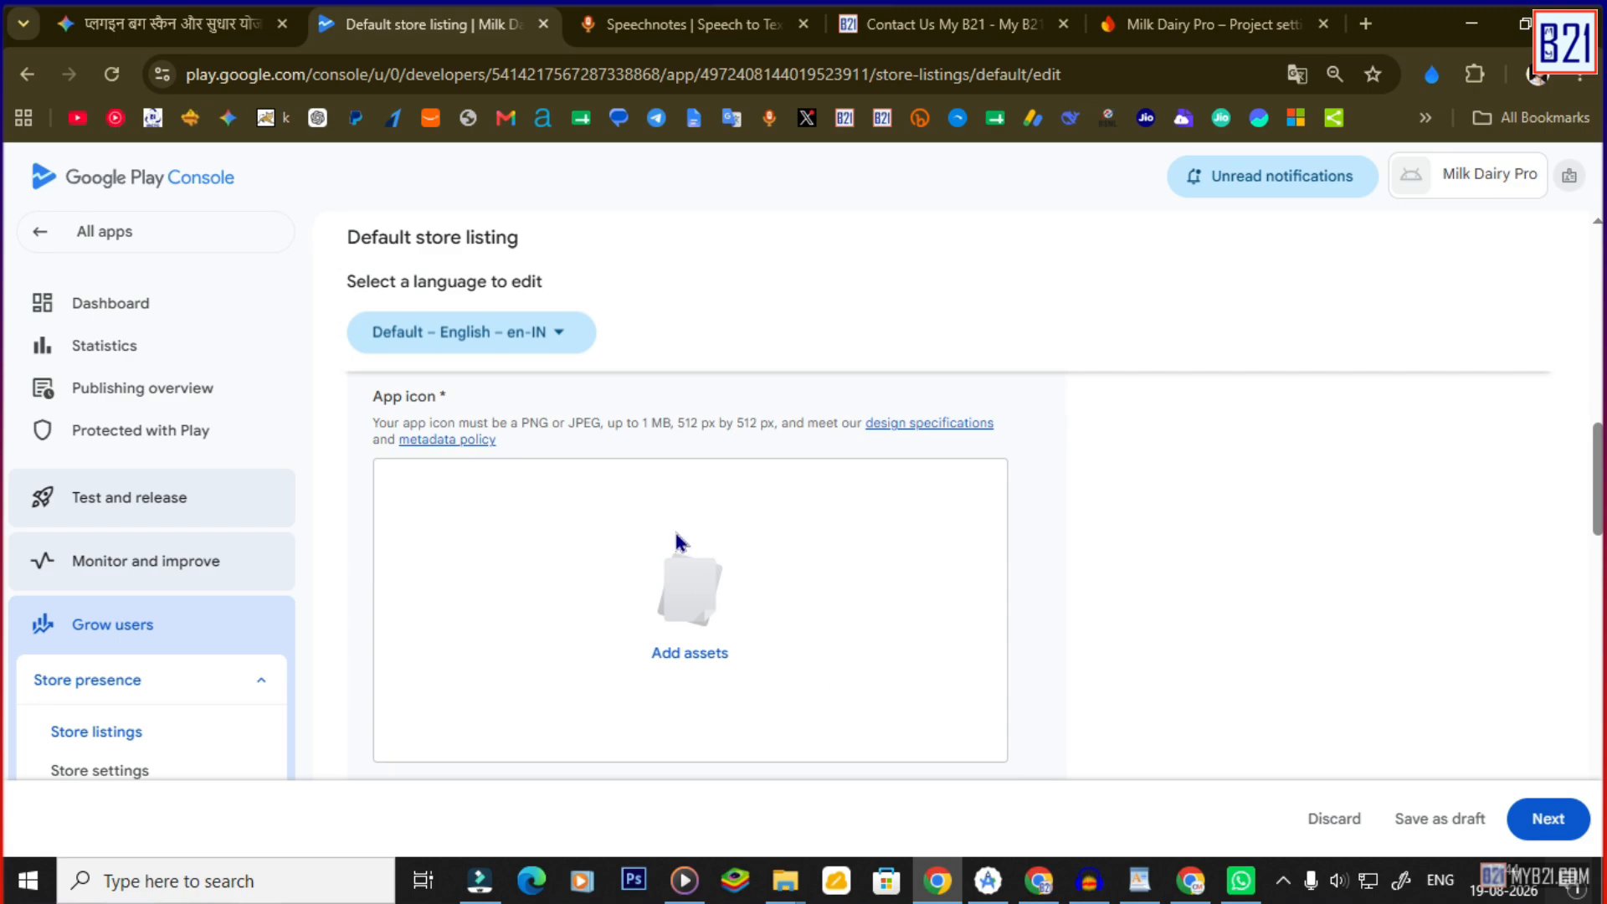
click(688, 653)
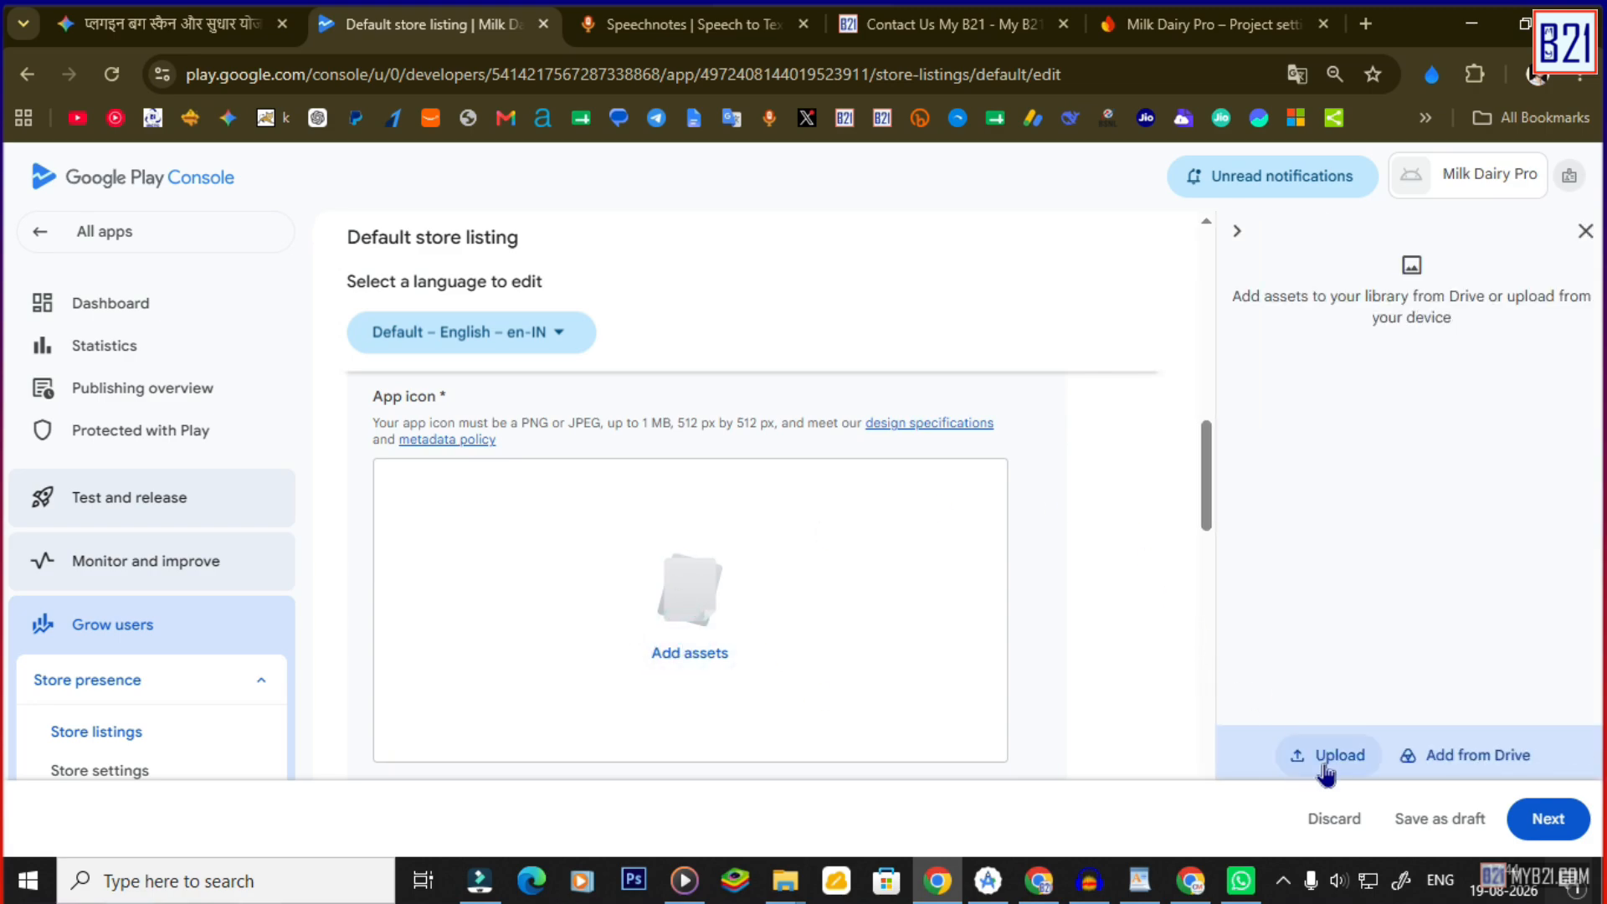
click(1337, 763)
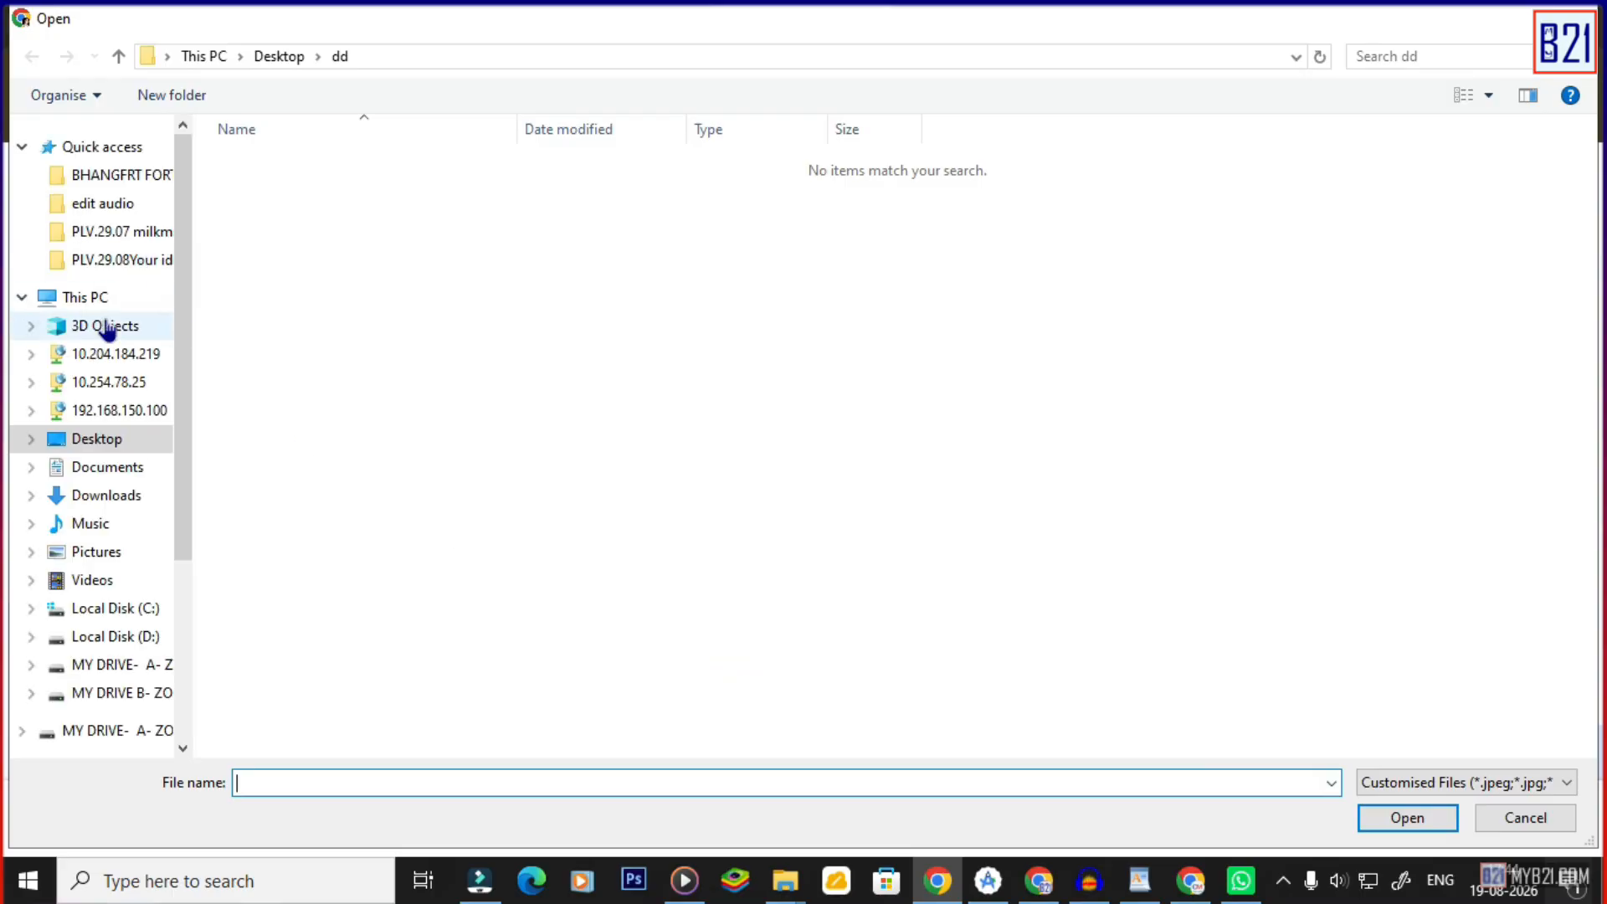
key(Escape)
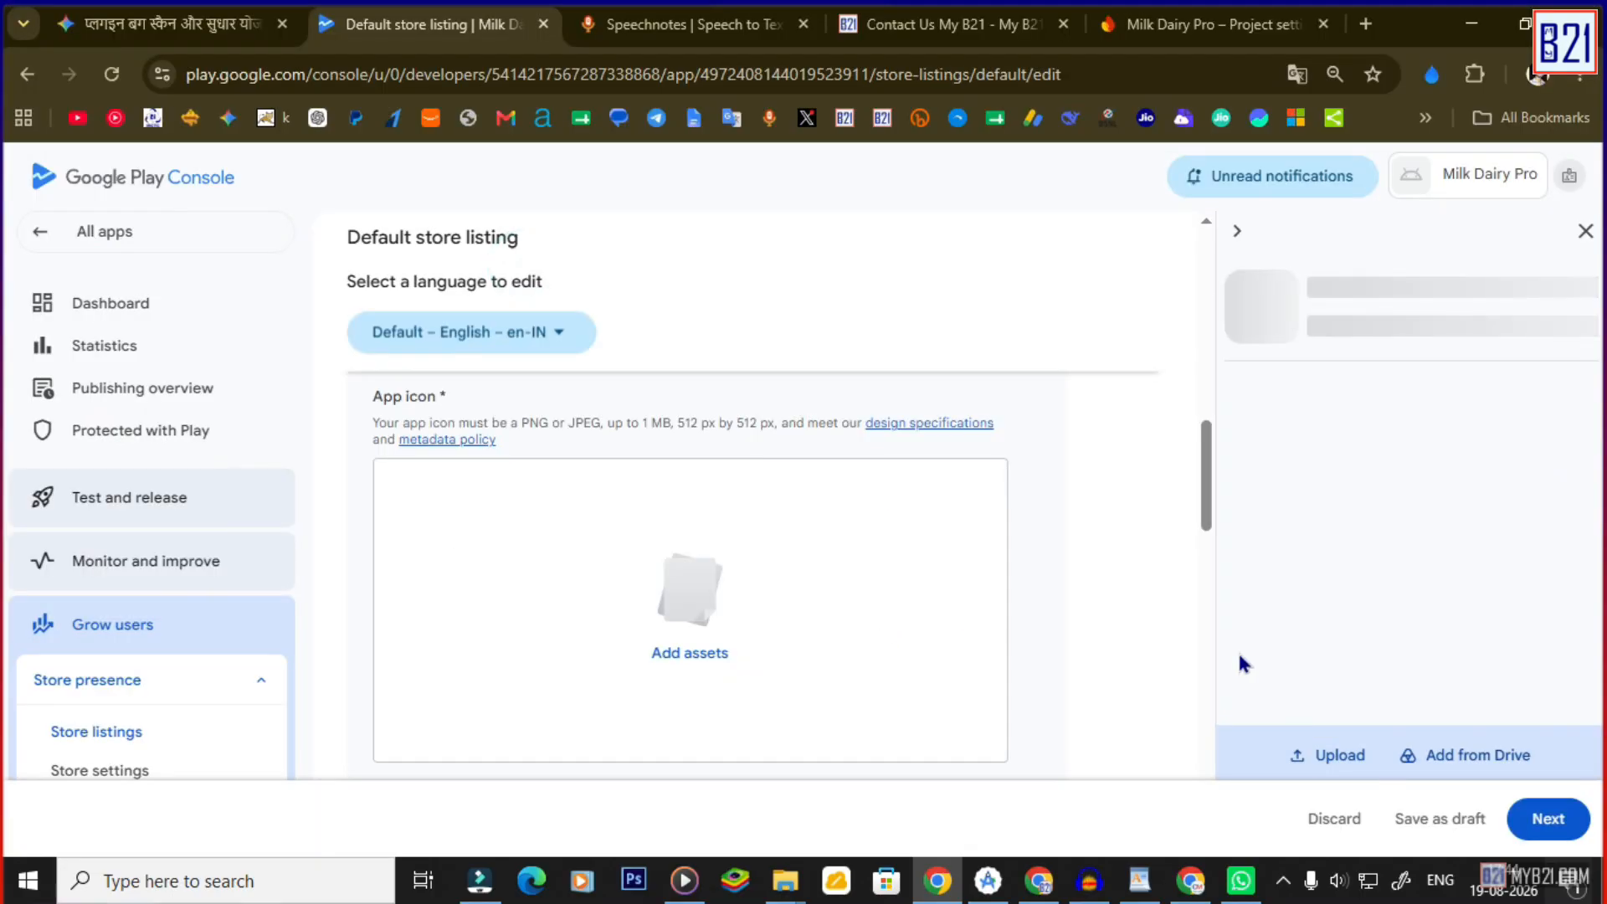
Upload the 0 ban.png banner from the pro sc folder through the feature graphic library.
scroll(976, 620, down, 5)
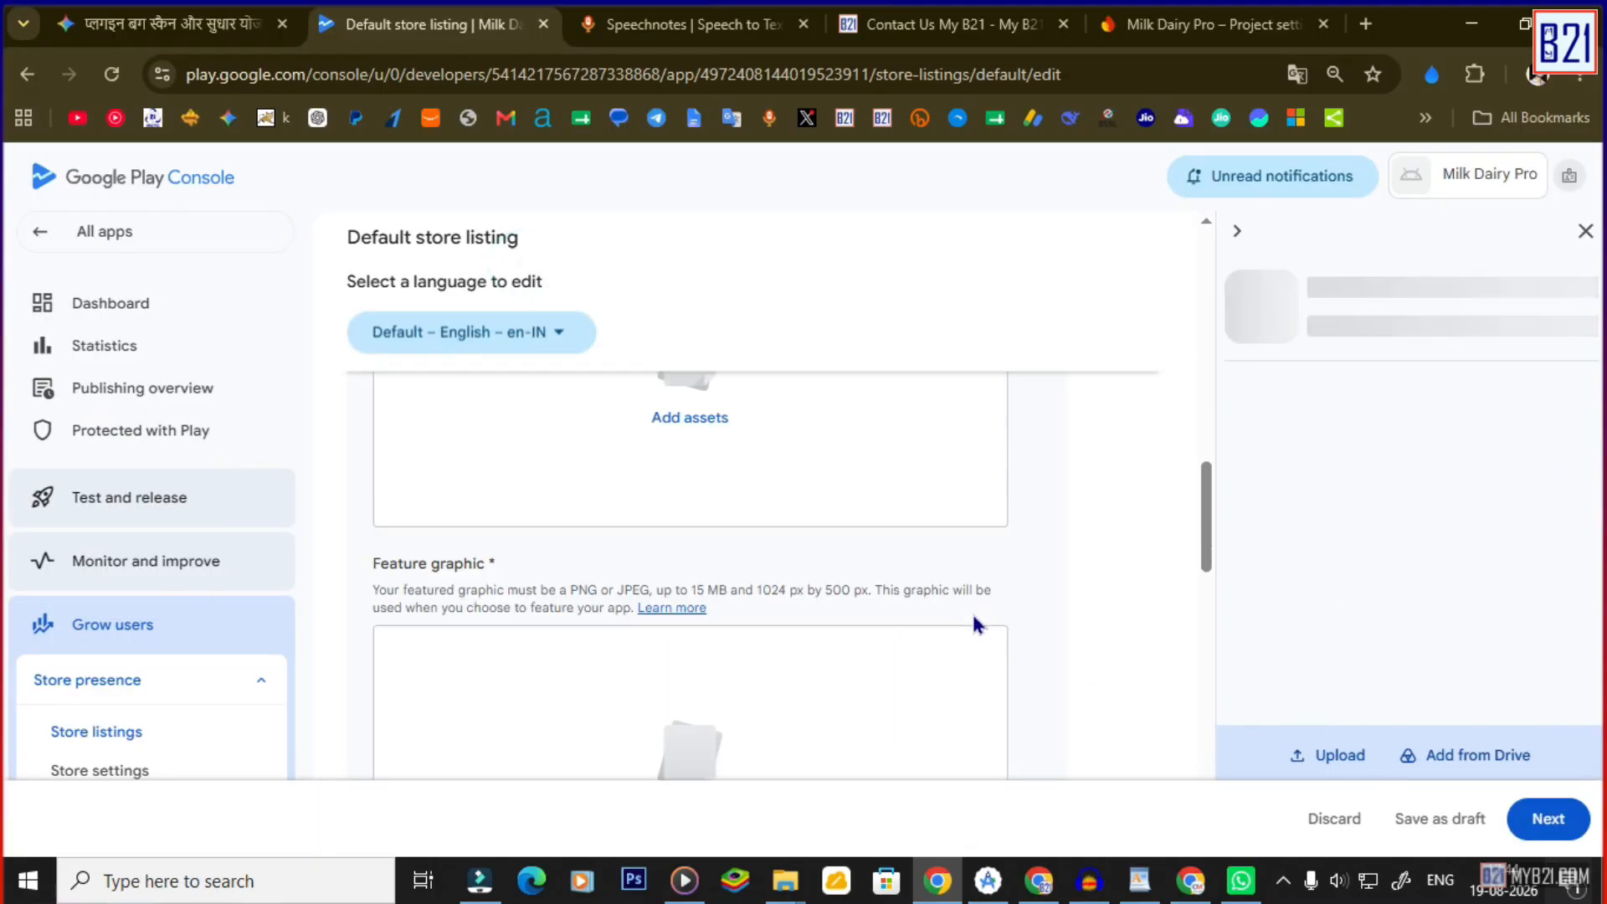
scroll(679, 569, up, 1)
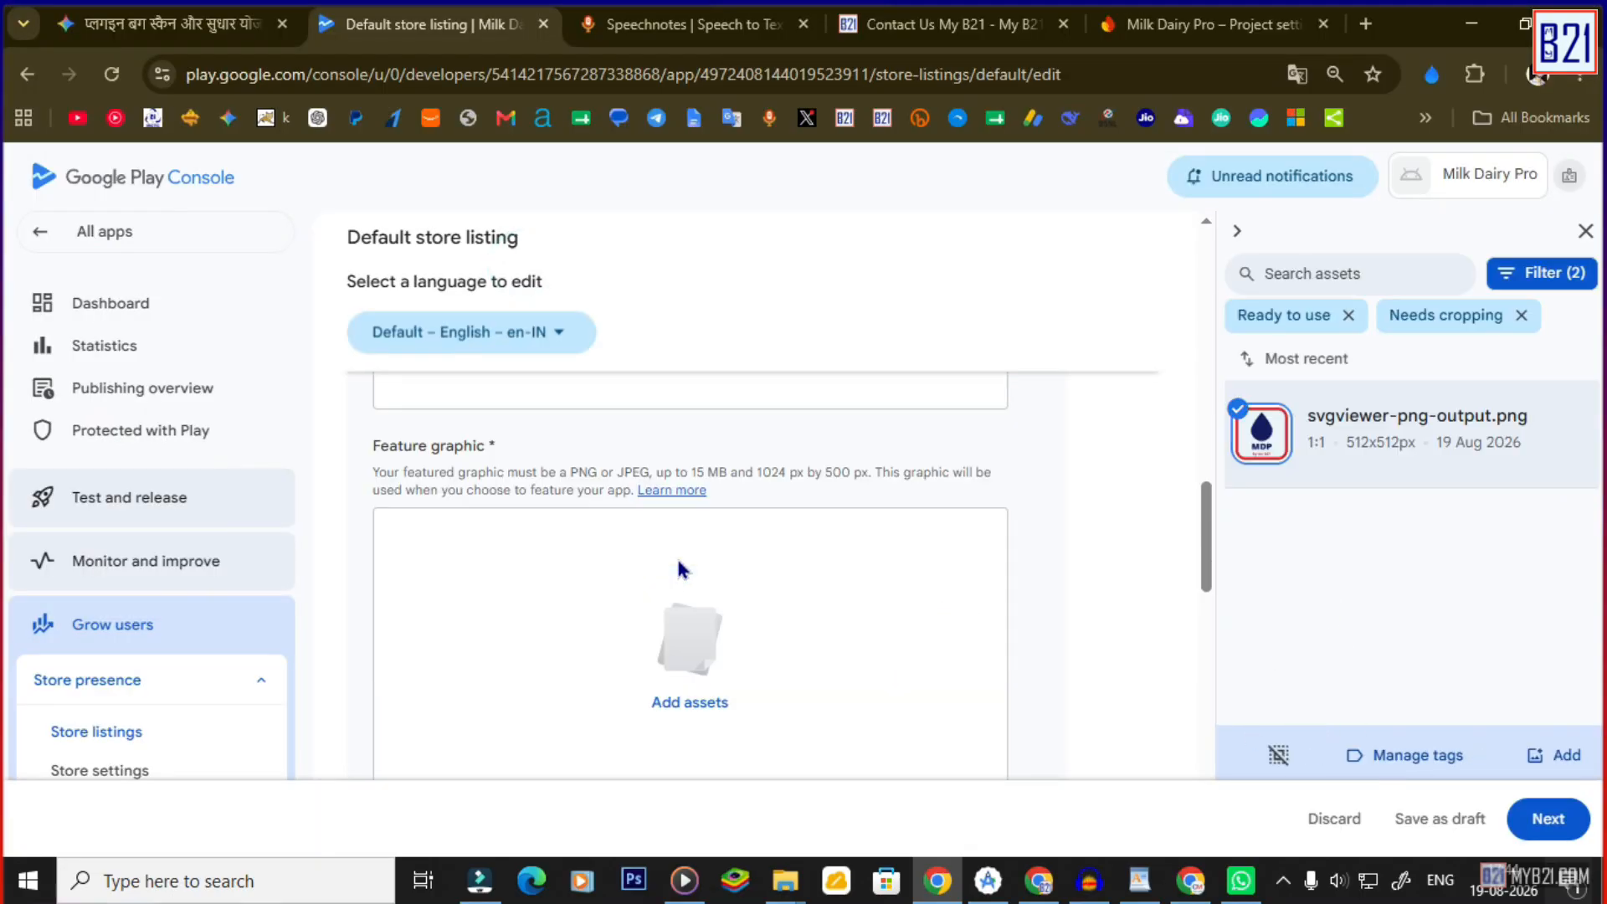
click(661, 701)
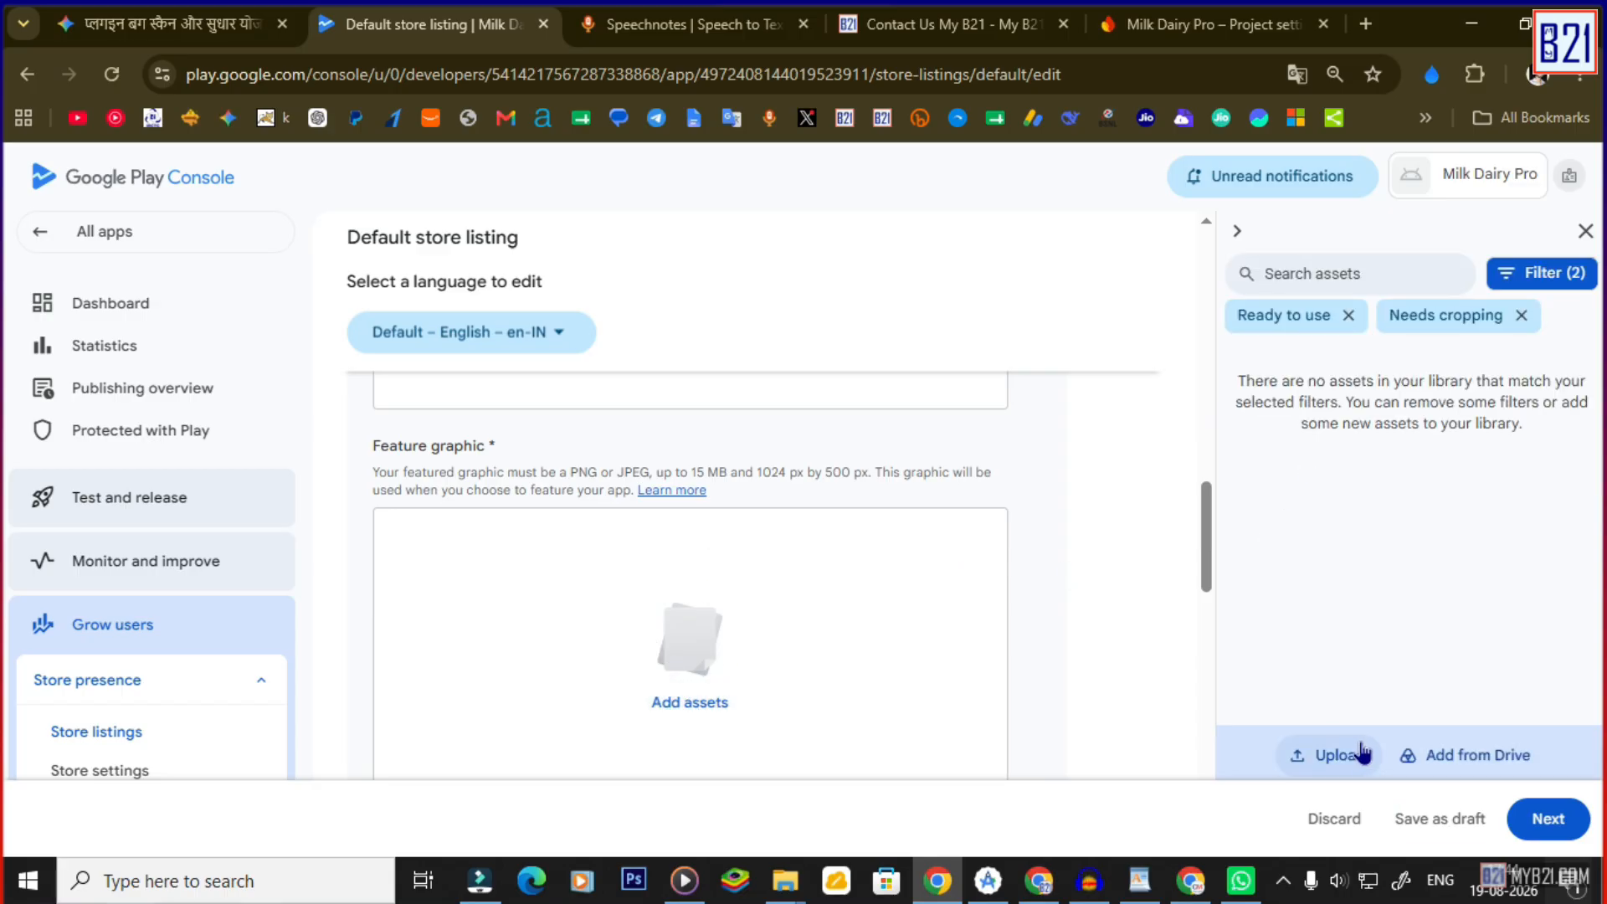
click(1337, 755)
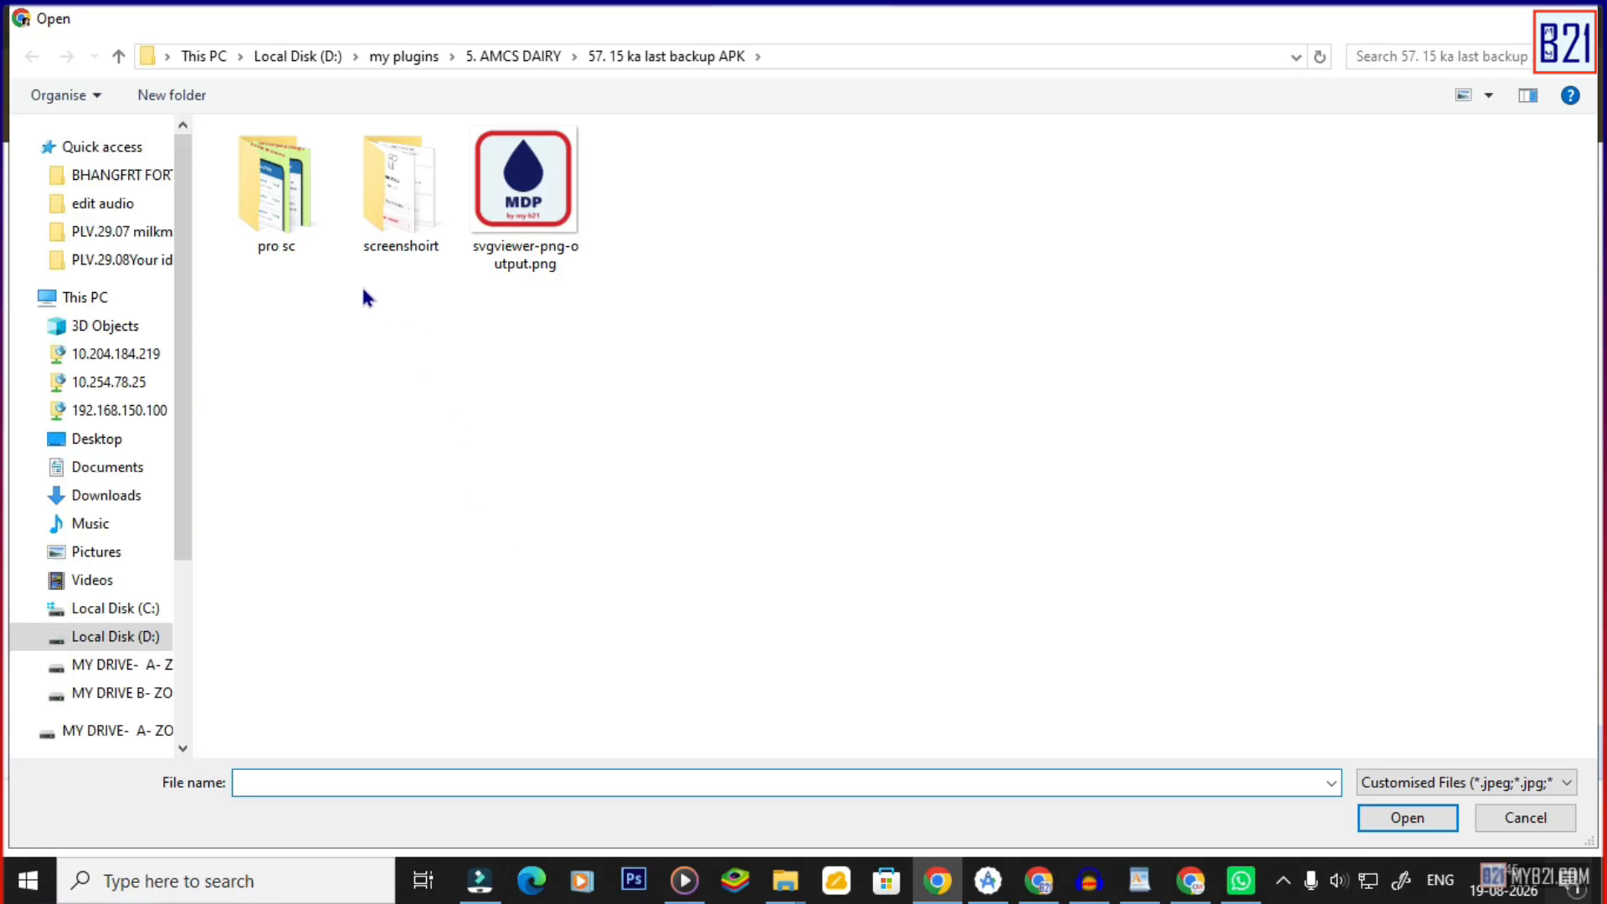
double_click(276, 242)
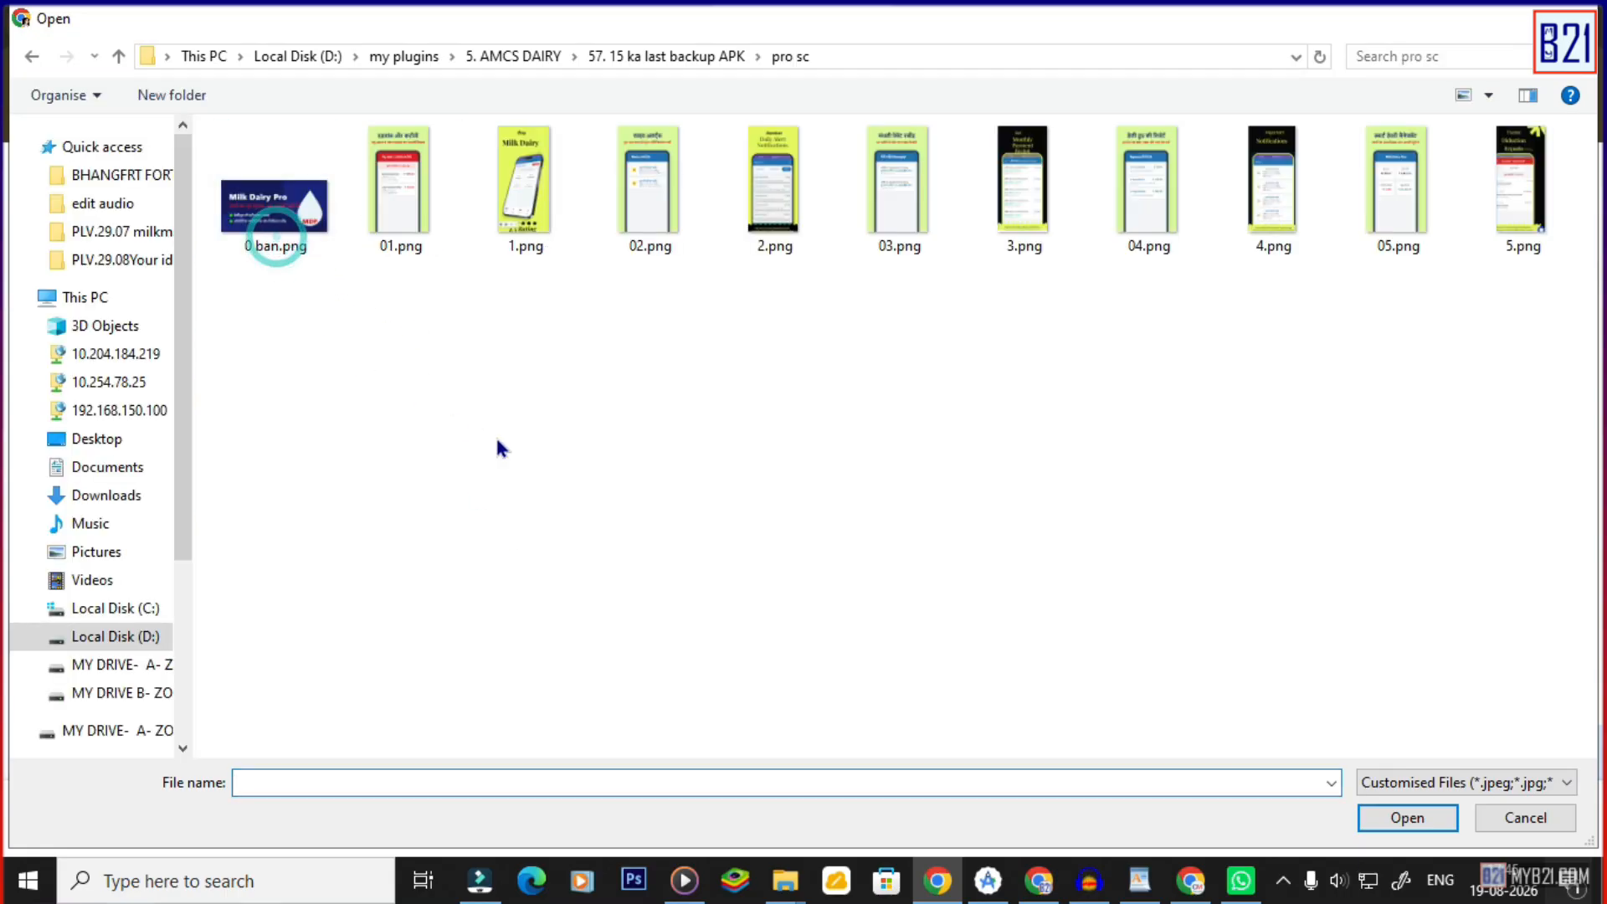
double_click(274, 244)
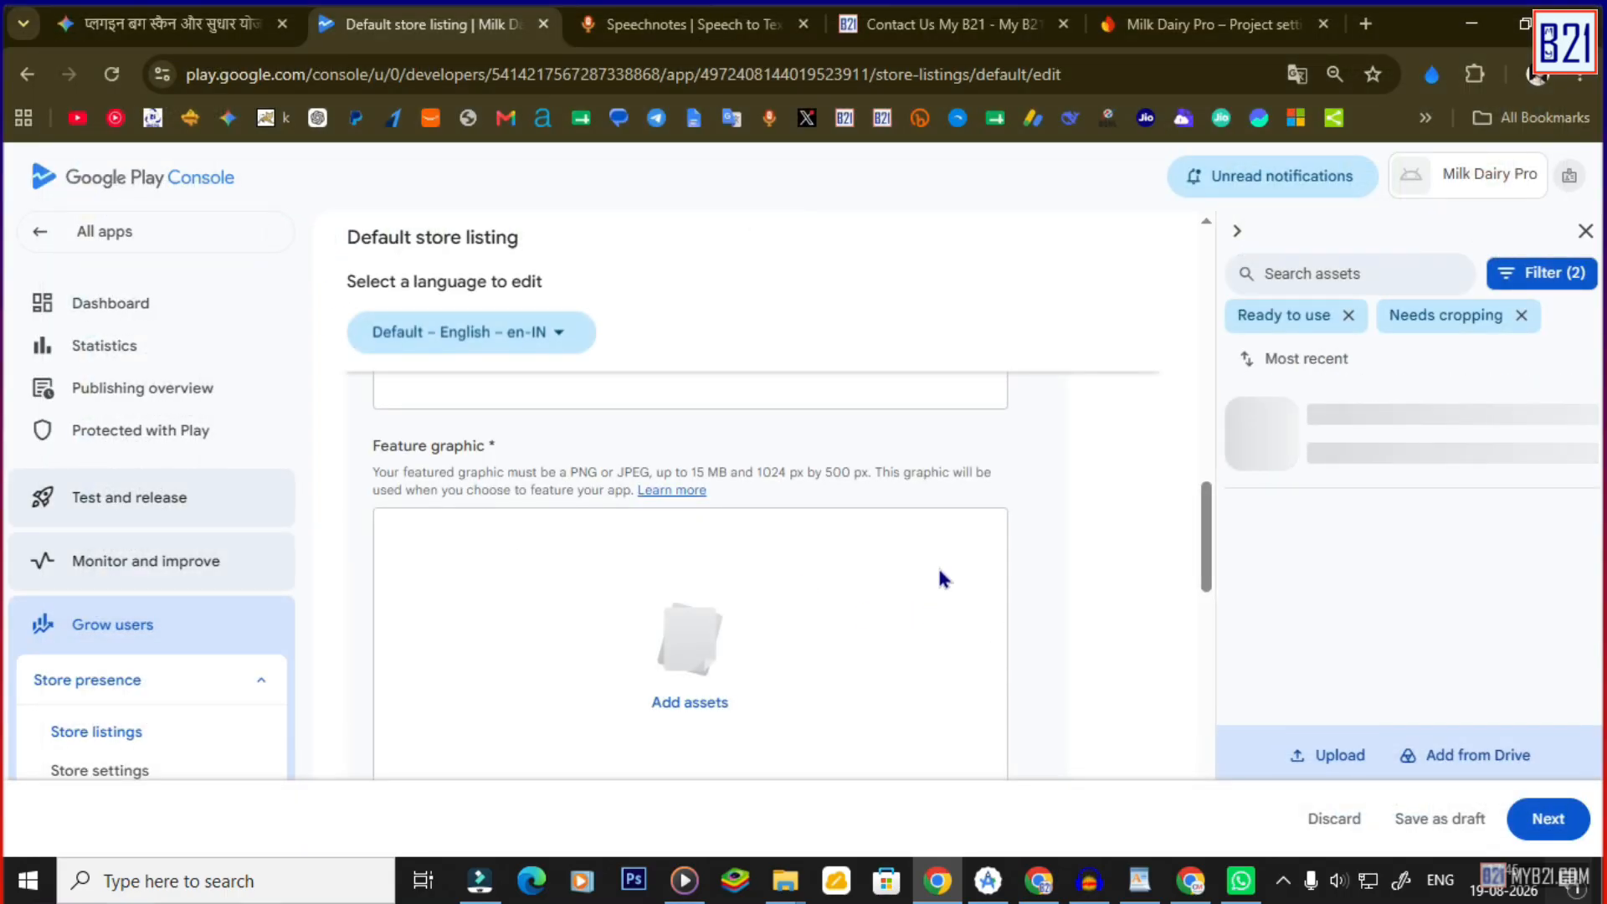
Drop images from the asset library into the Phone screenshots section.
scroll(938, 569, down, 3)
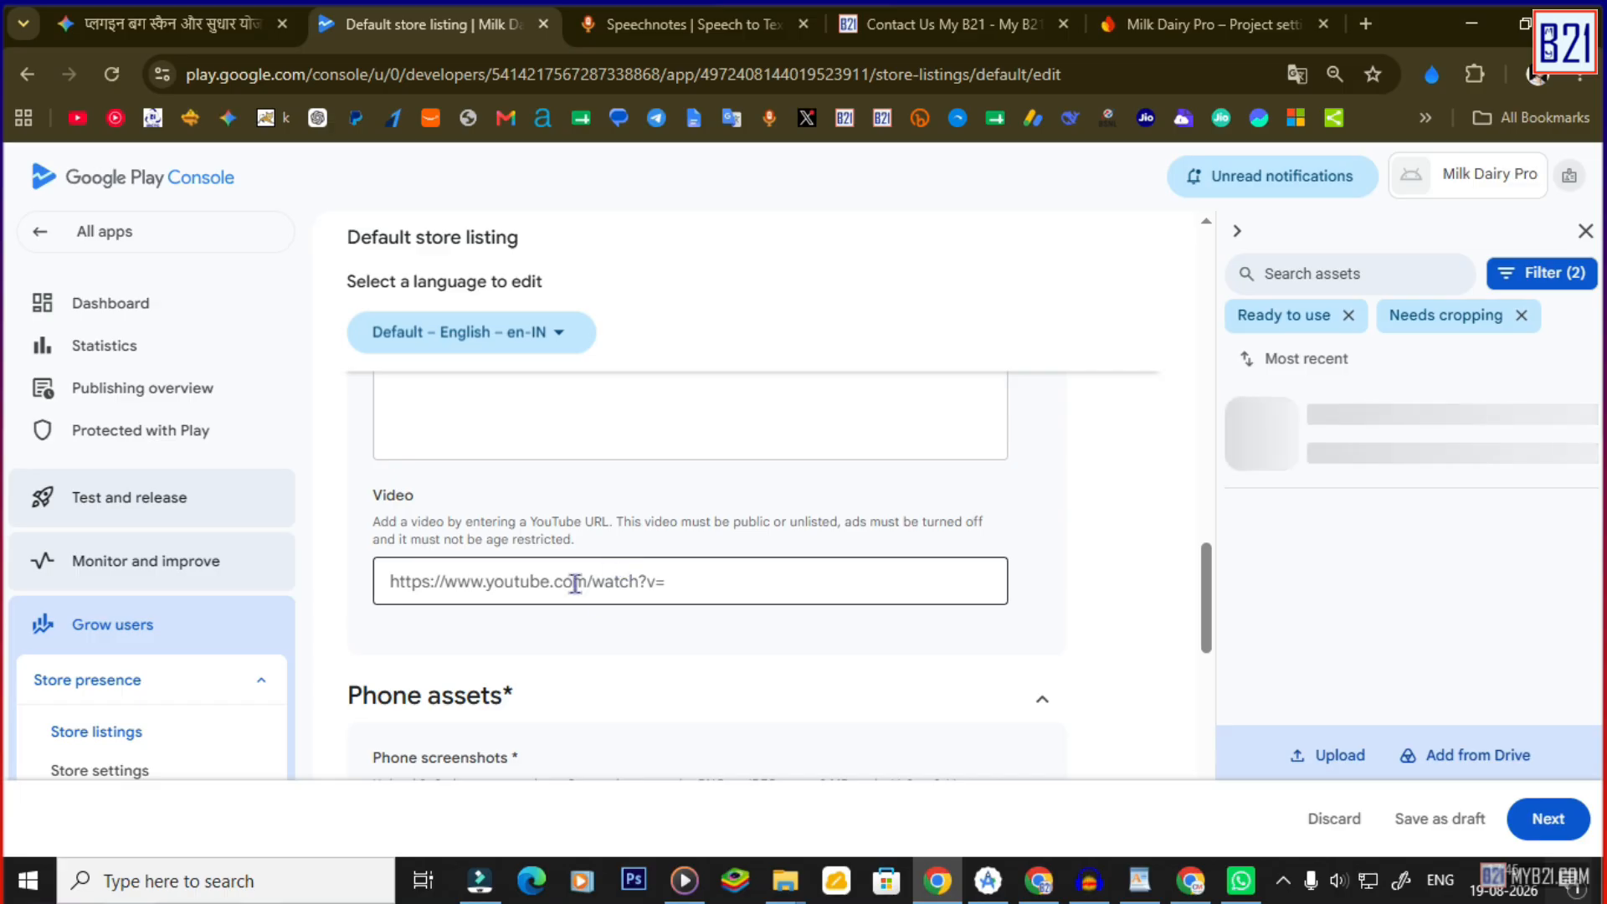
scroll(811, 585, down, 1)
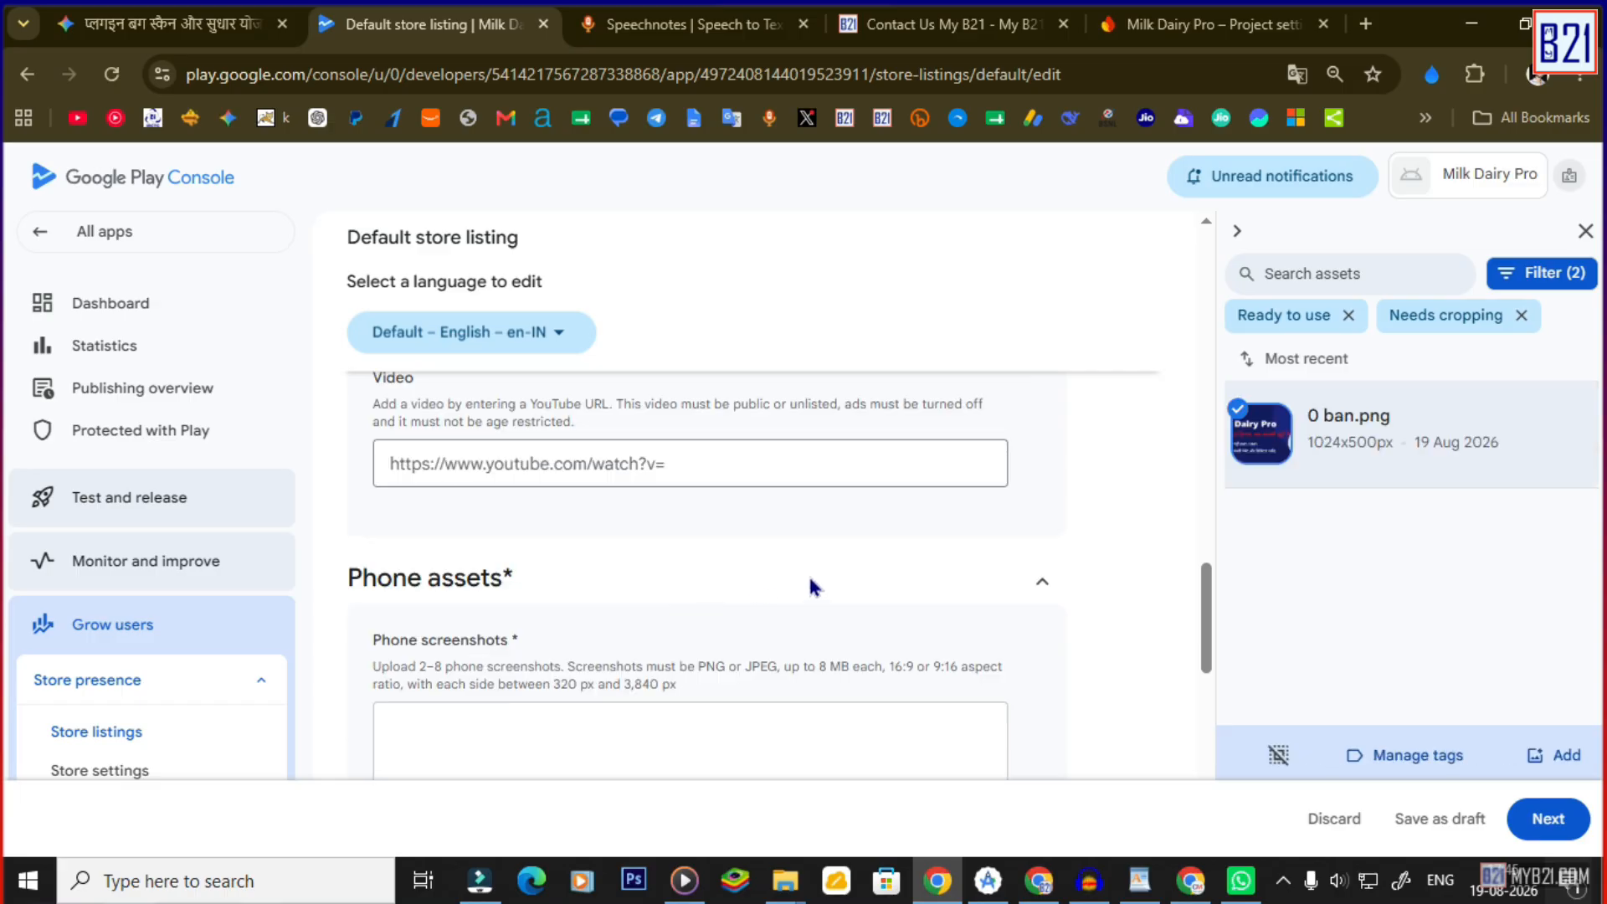
scroll(661, 594, down, 1)
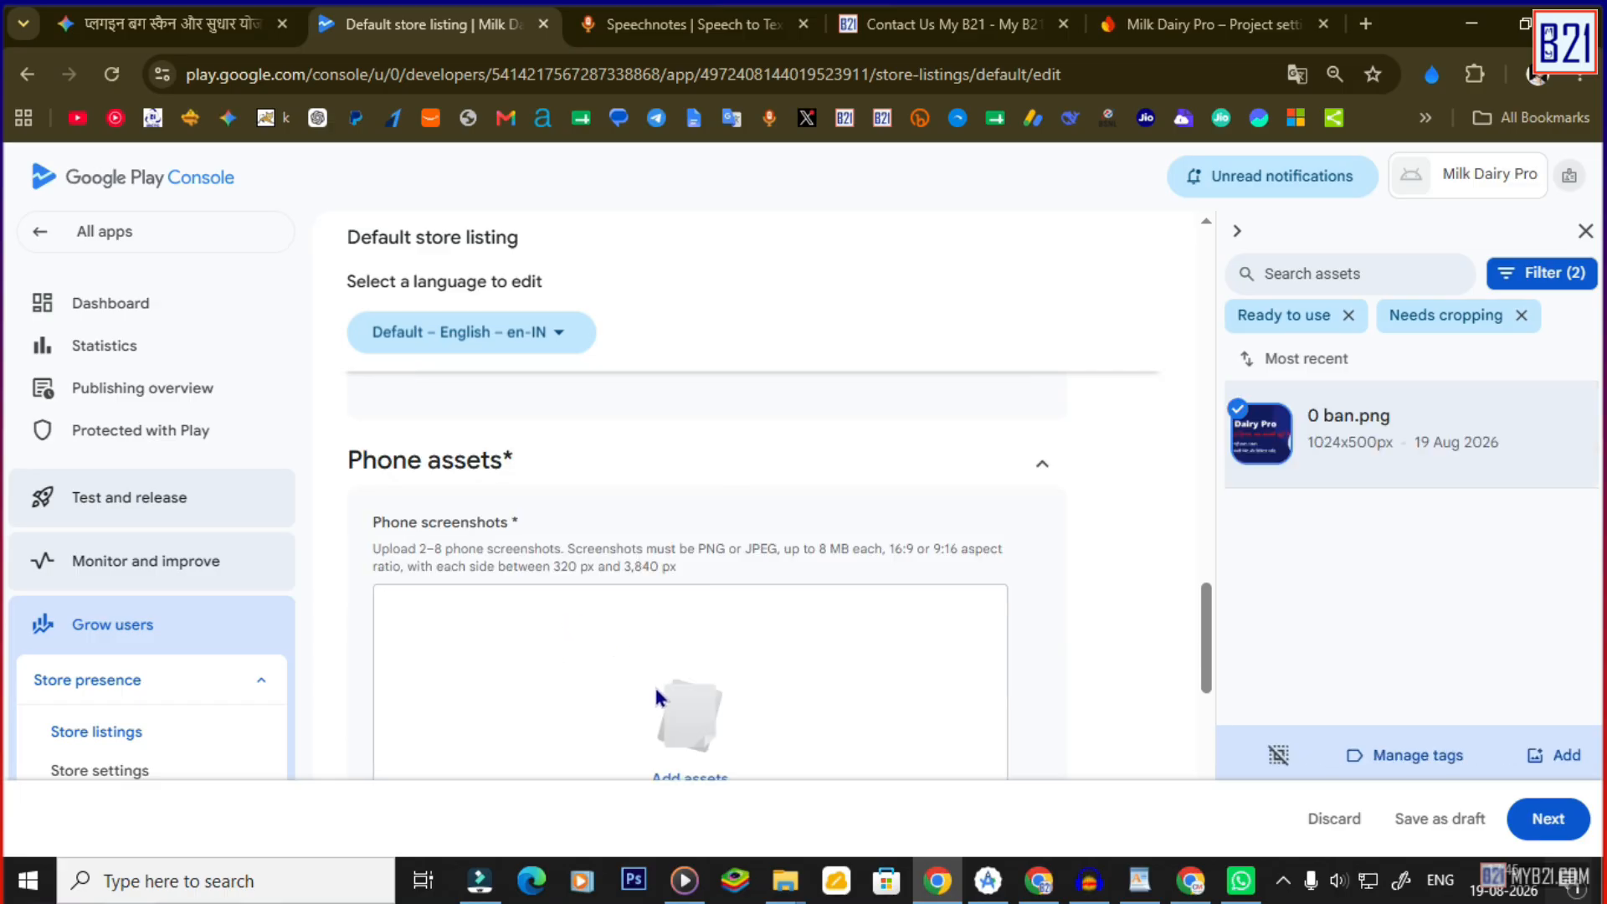
scroll(700, 734, down, 1)
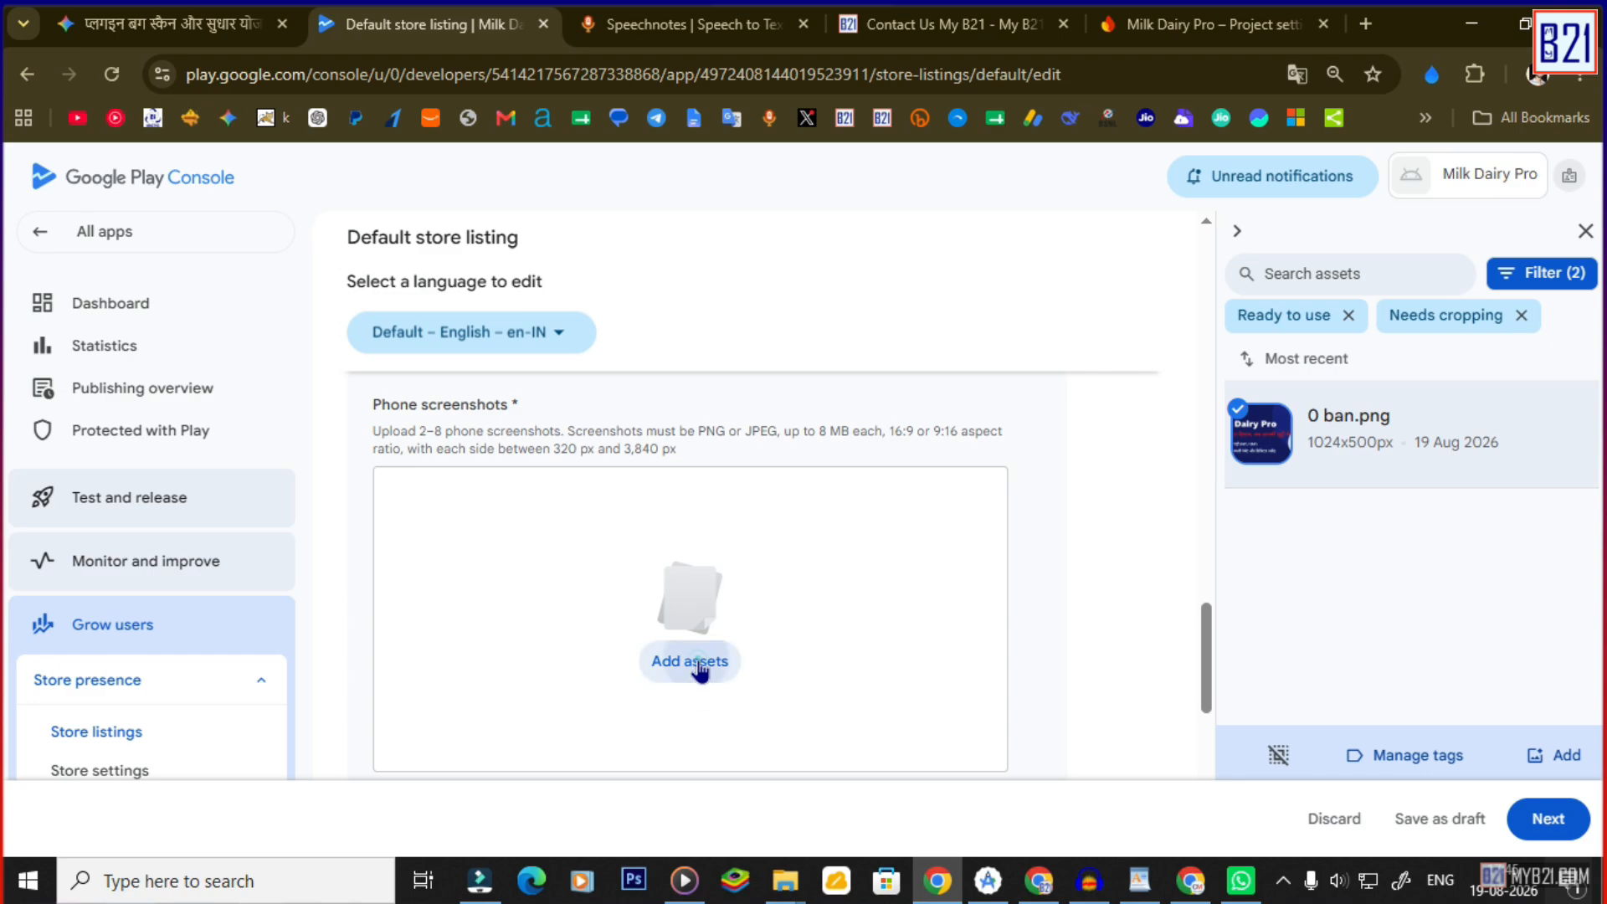
click(703, 661)
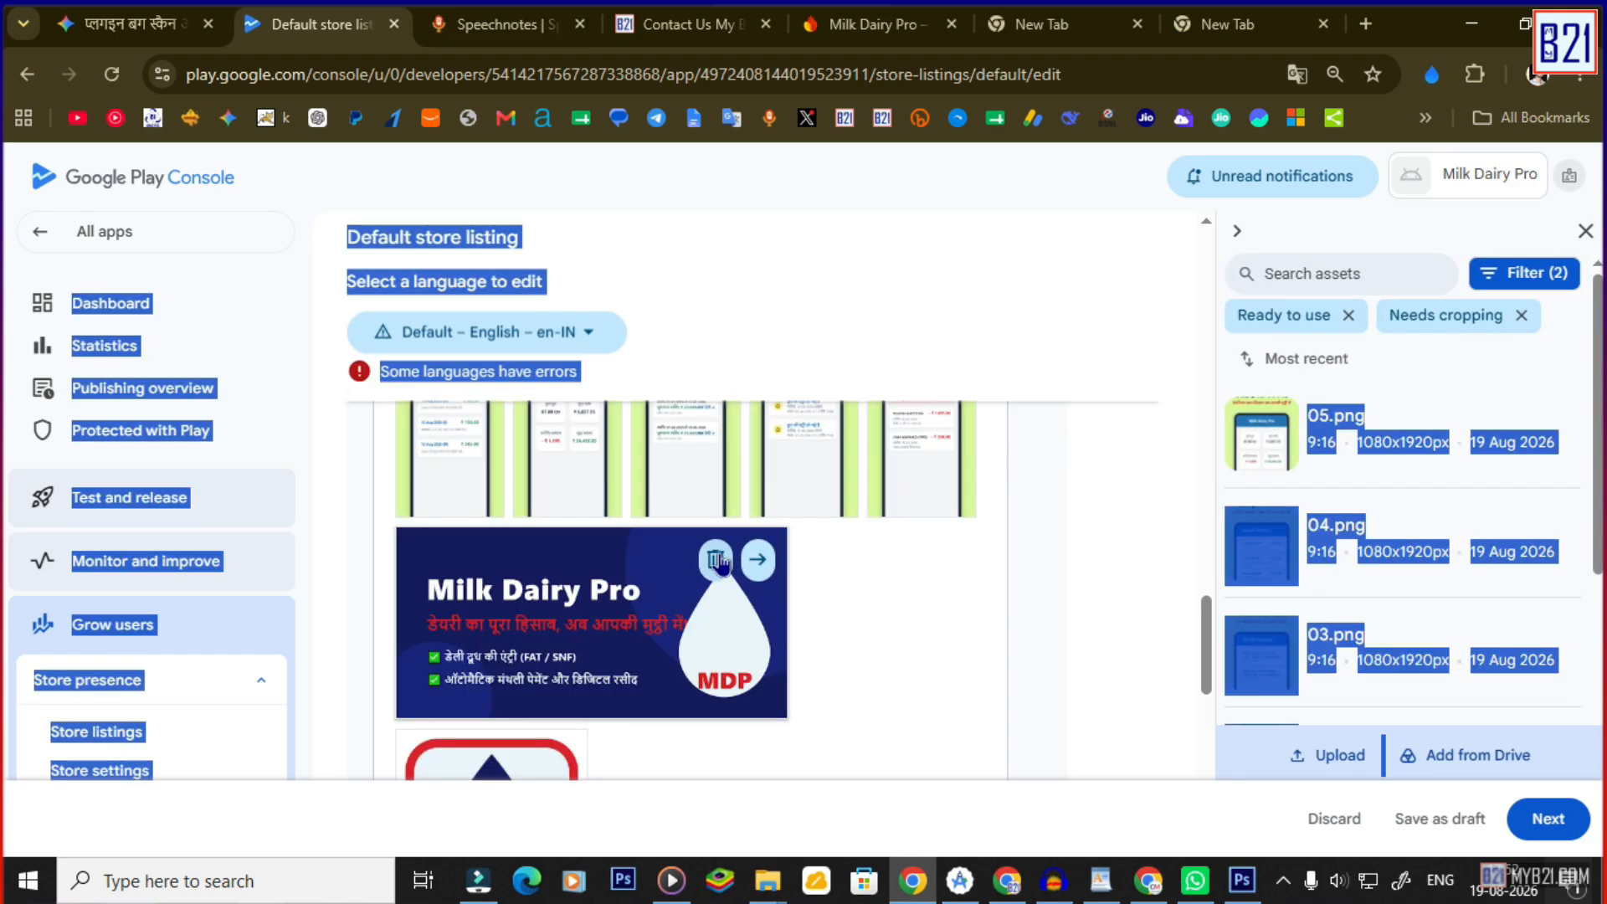
drag(723, 456, 717, 563)
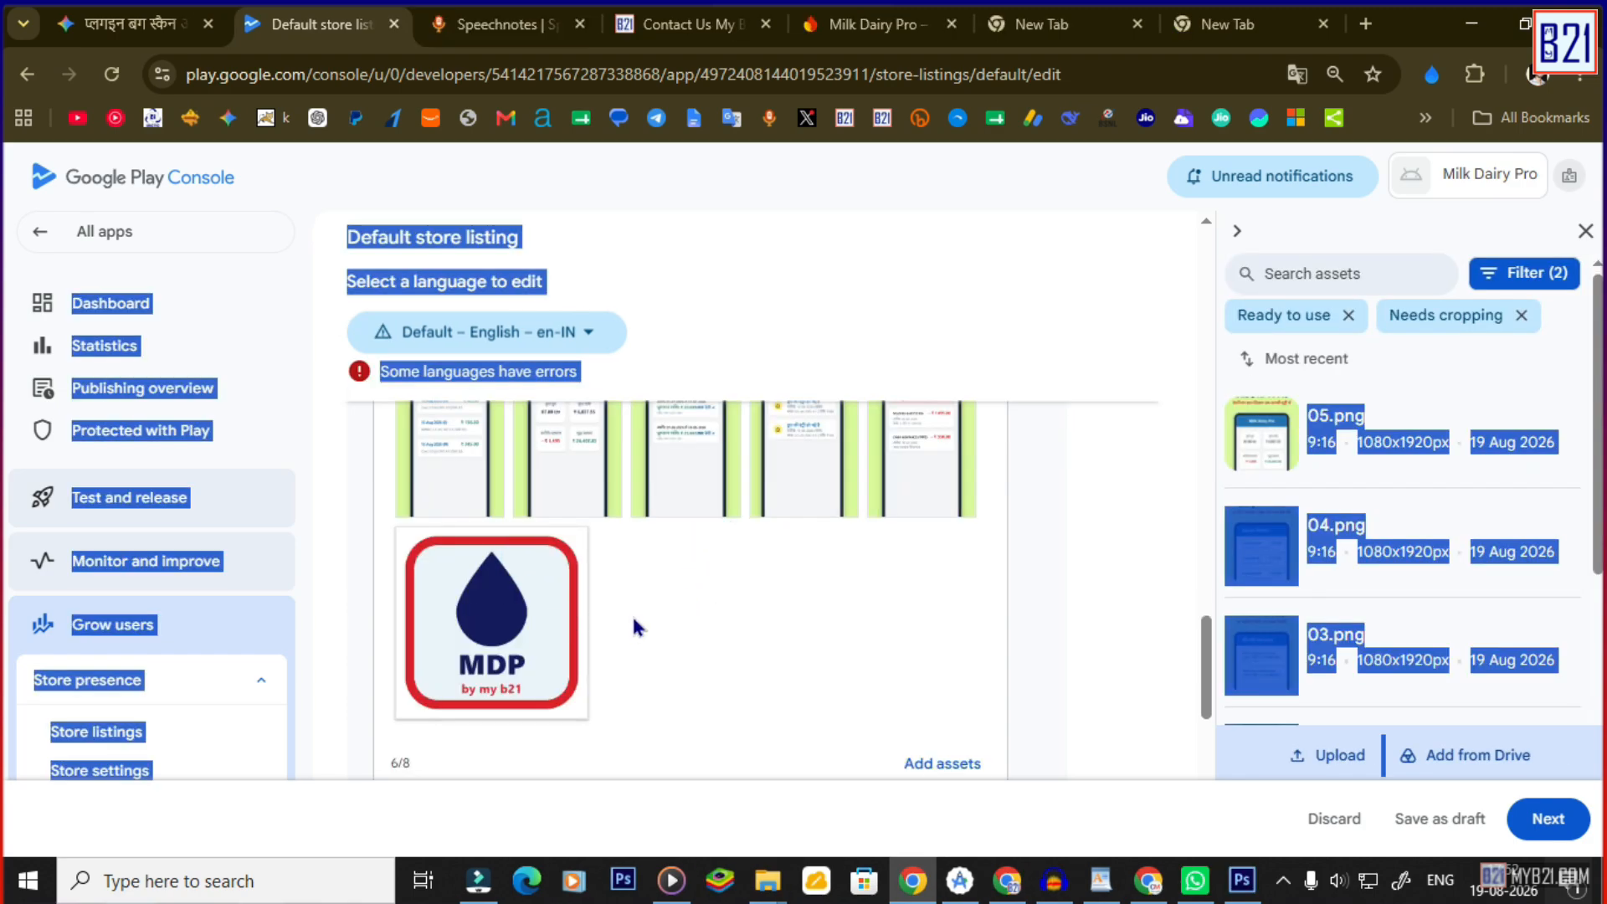
Delete the stray MDP logo image from the Phone screenshots.
click(522, 558)
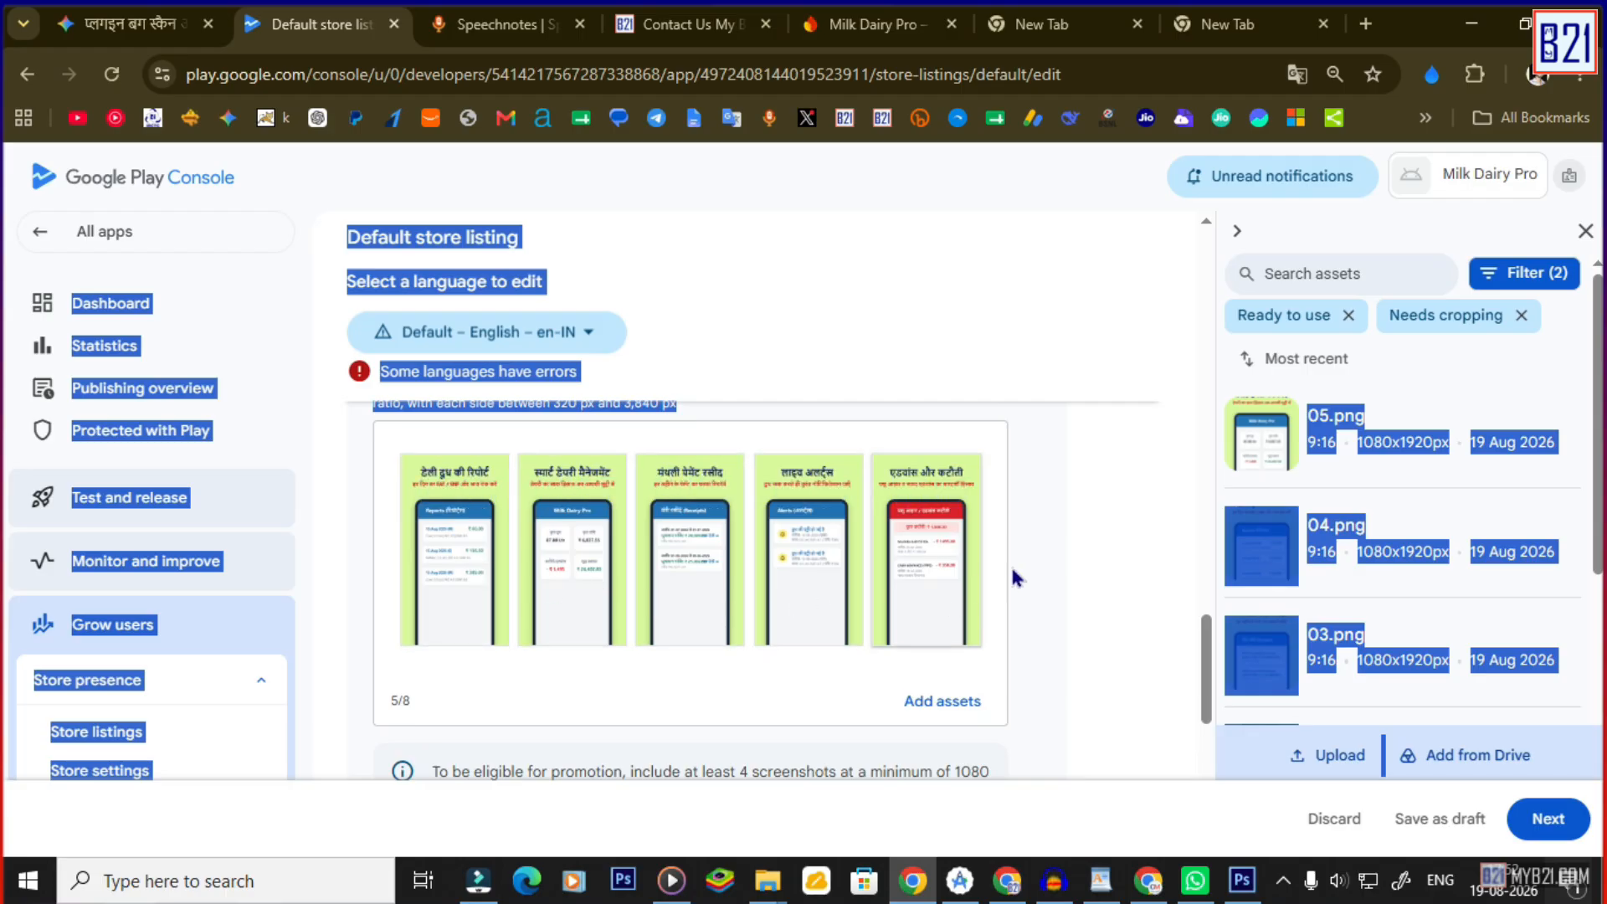
scroll(1017, 573, up, 5)
click(801, 540)
scroll(778, 548, up, 3)
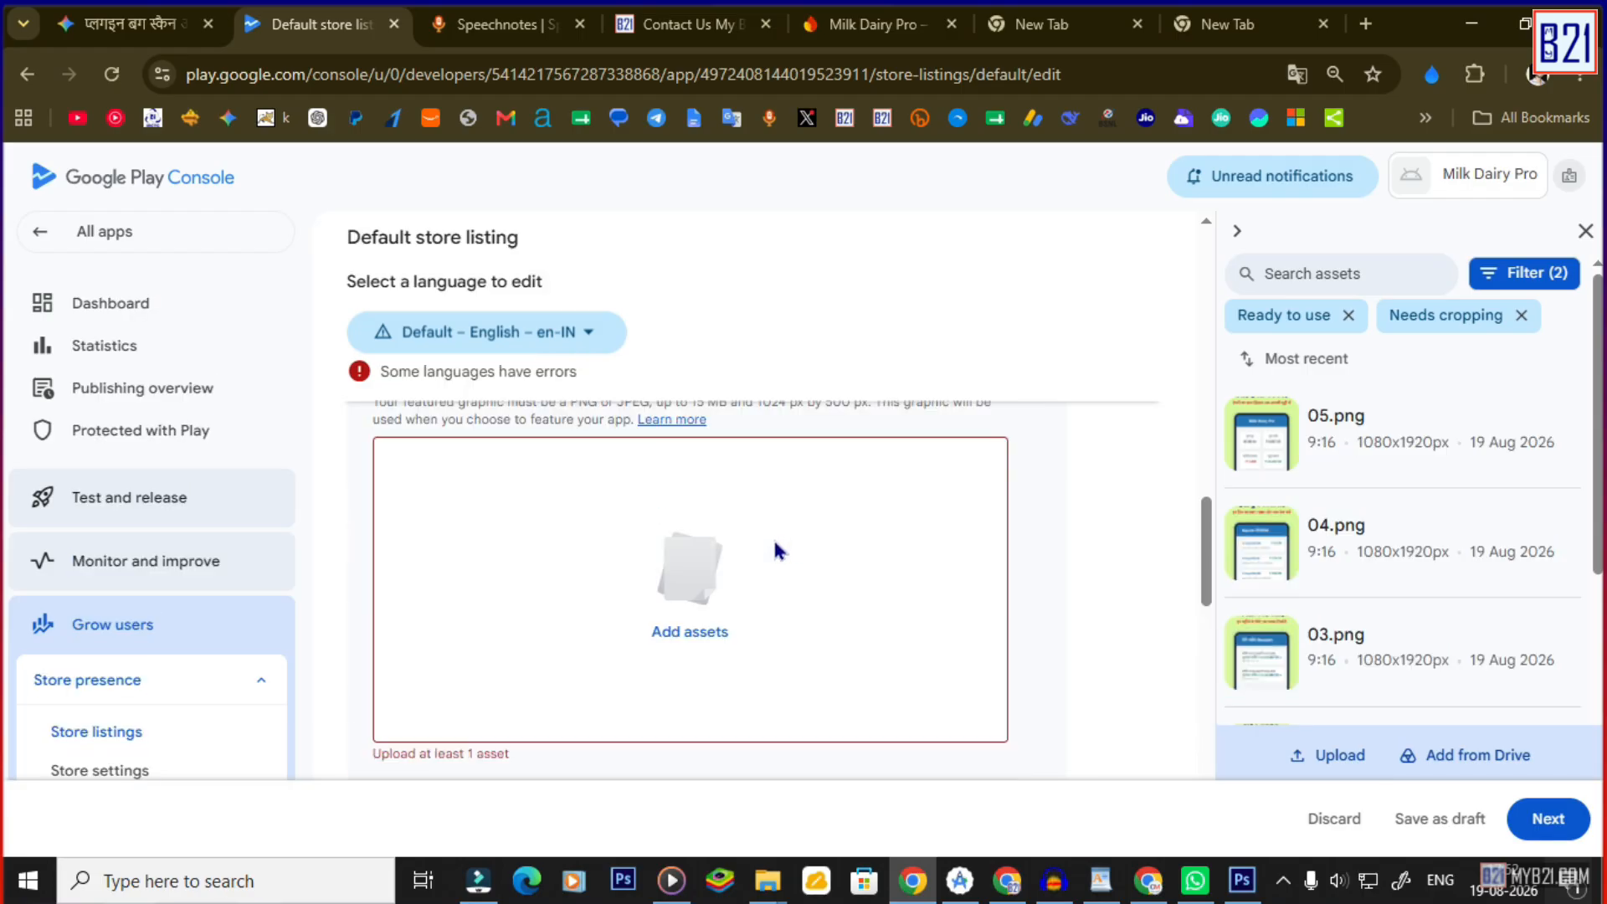
Set the 0 ban.png banner as the feature graphic.
click(692, 638)
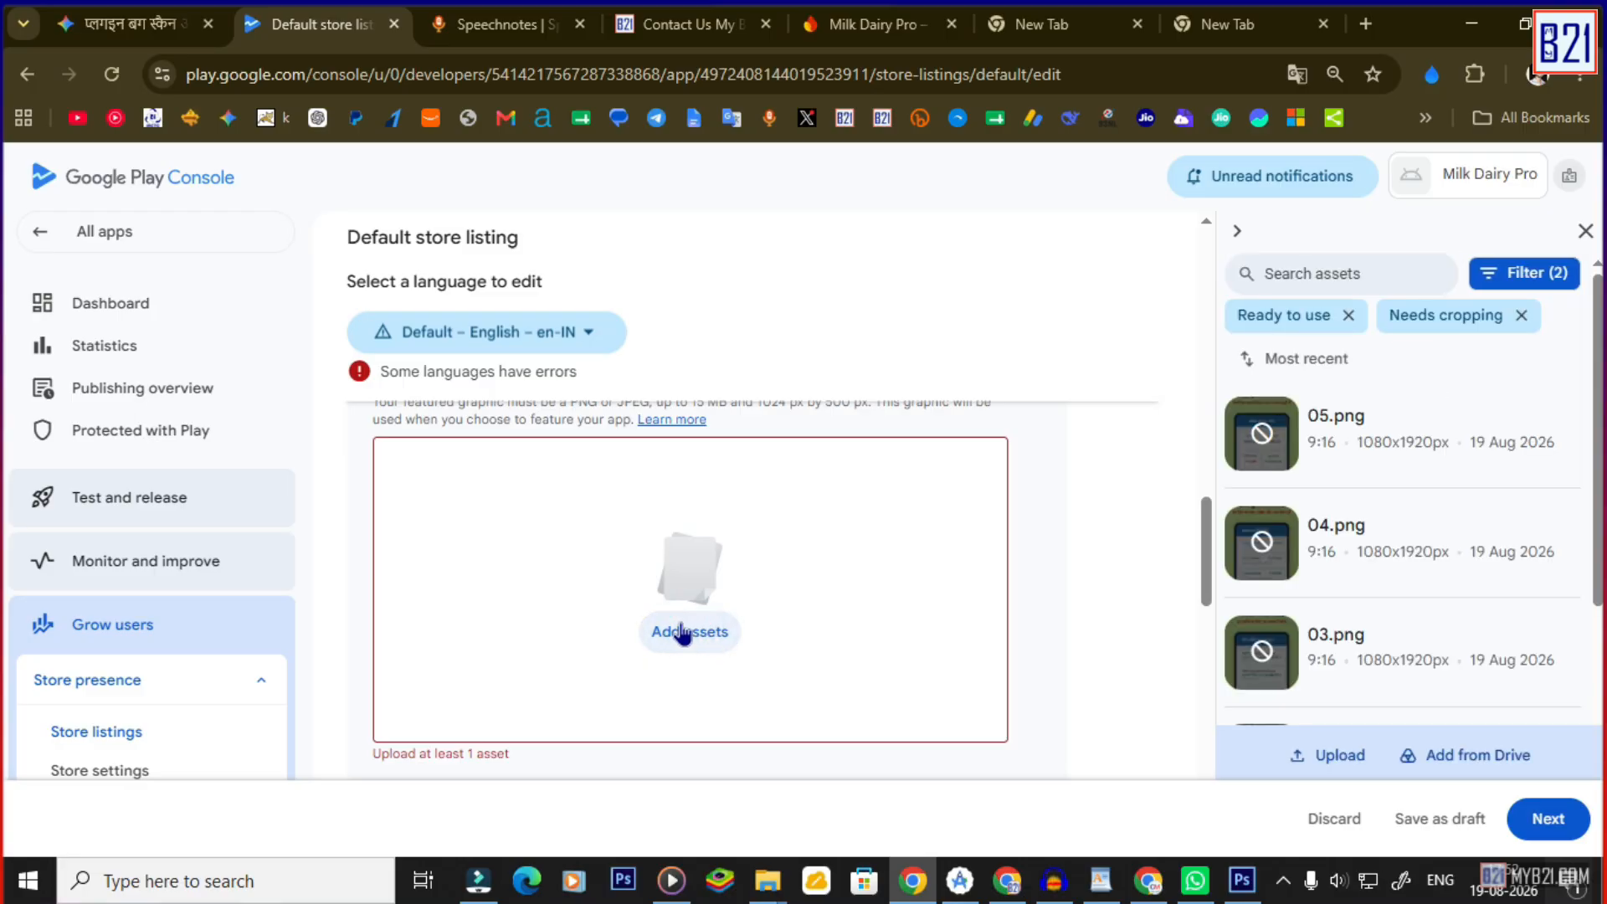
scroll(1335, 489, down, 1)
scroll(1339, 519, down, 5)
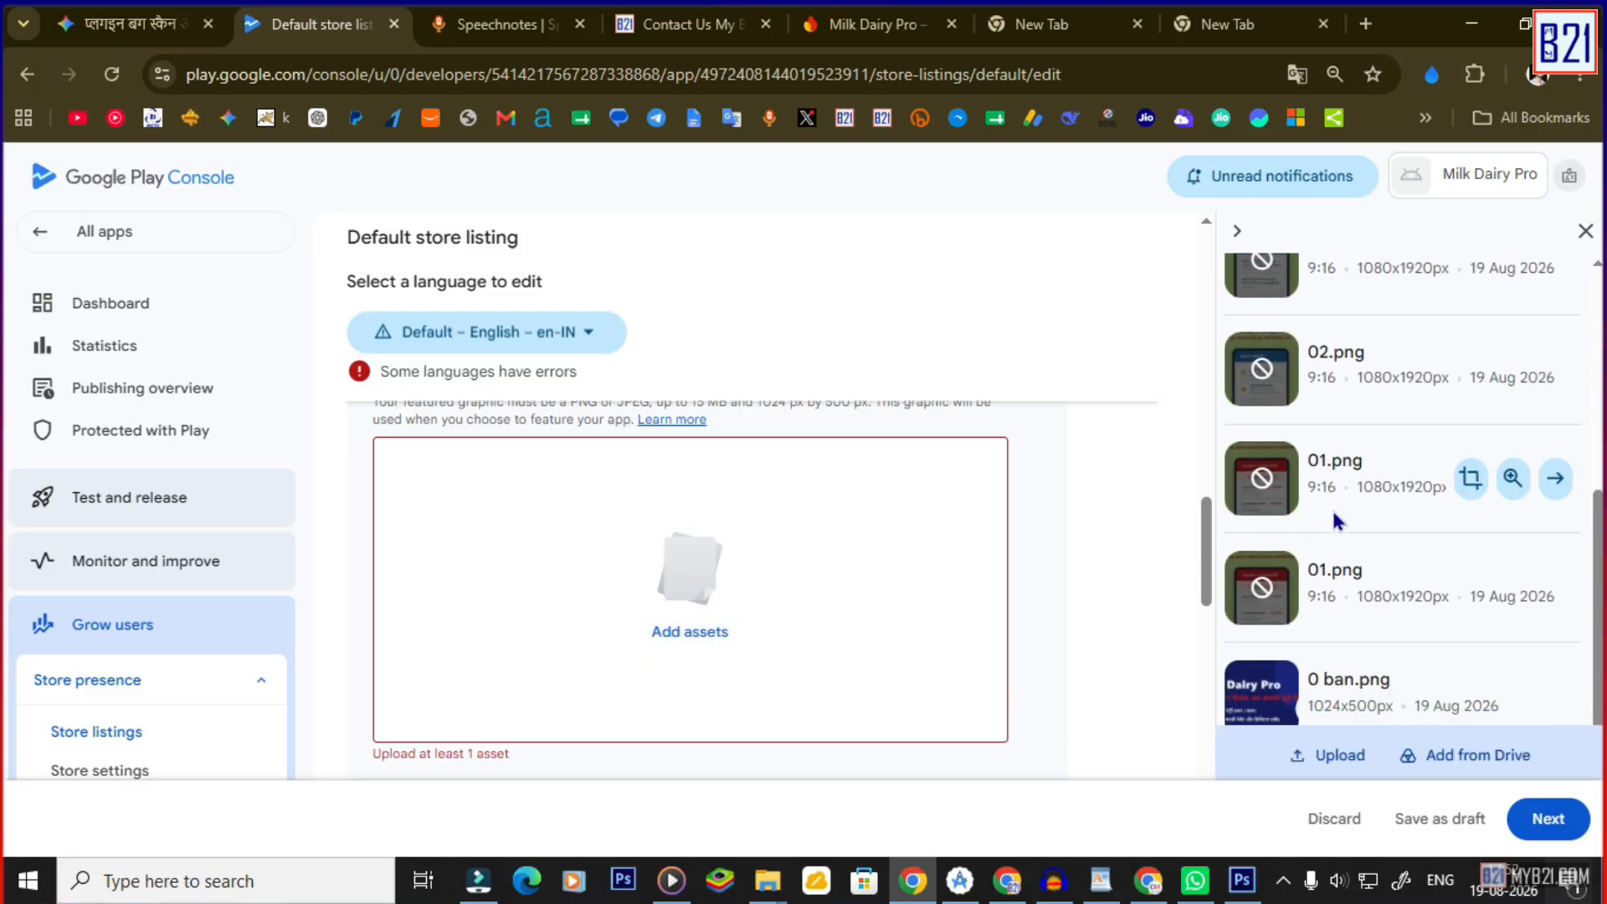
scroll(1394, 652, down, 1)
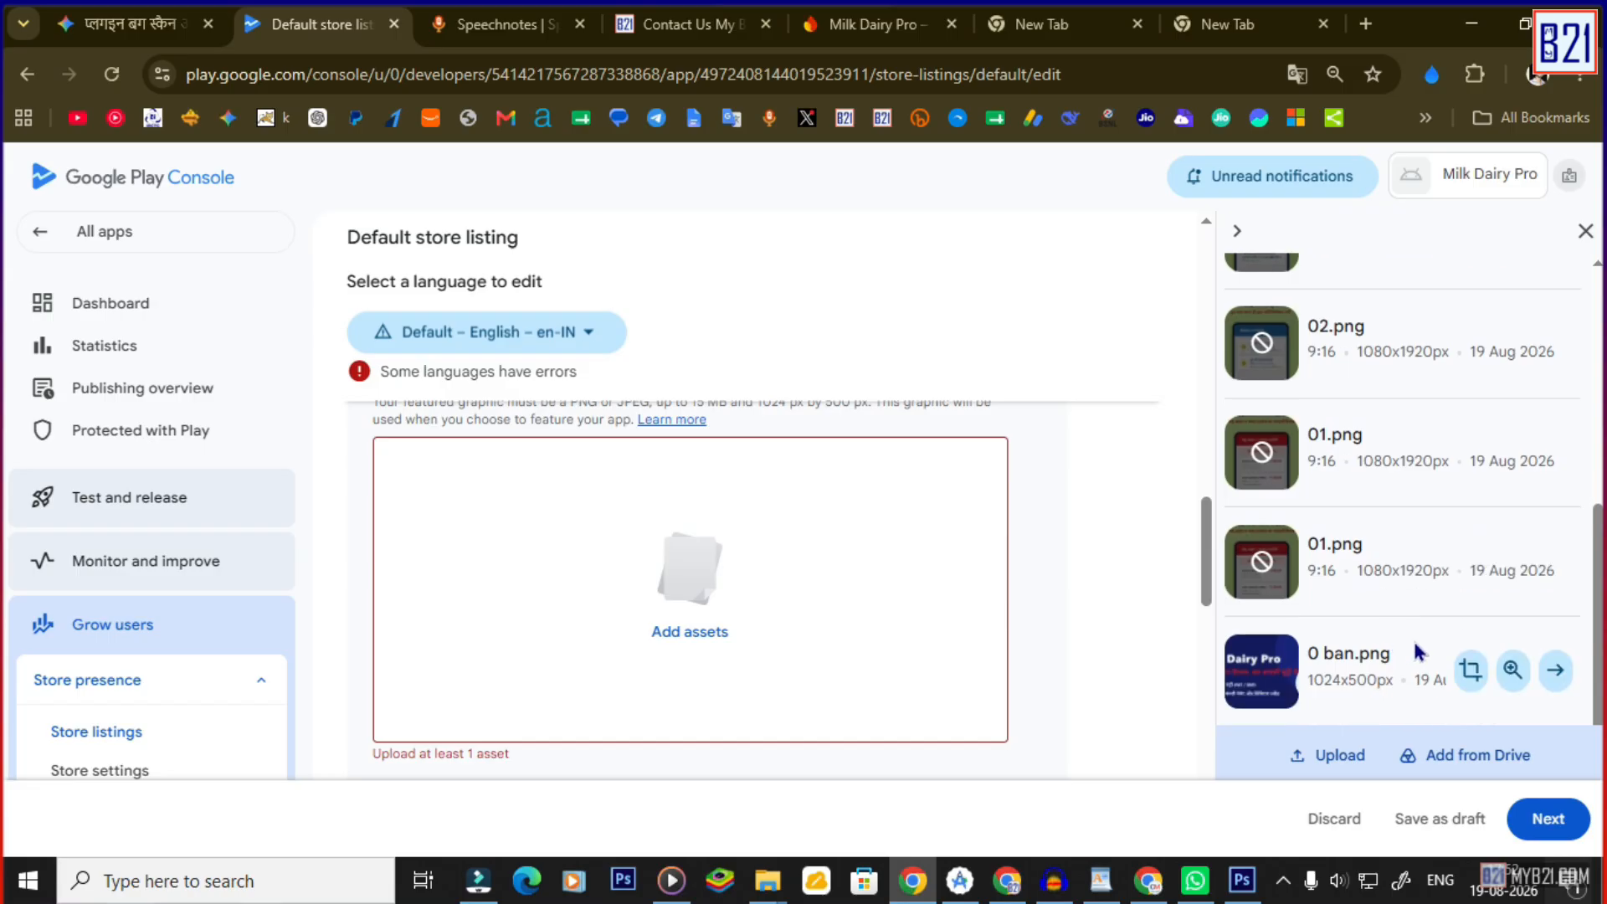
click(1253, 661)
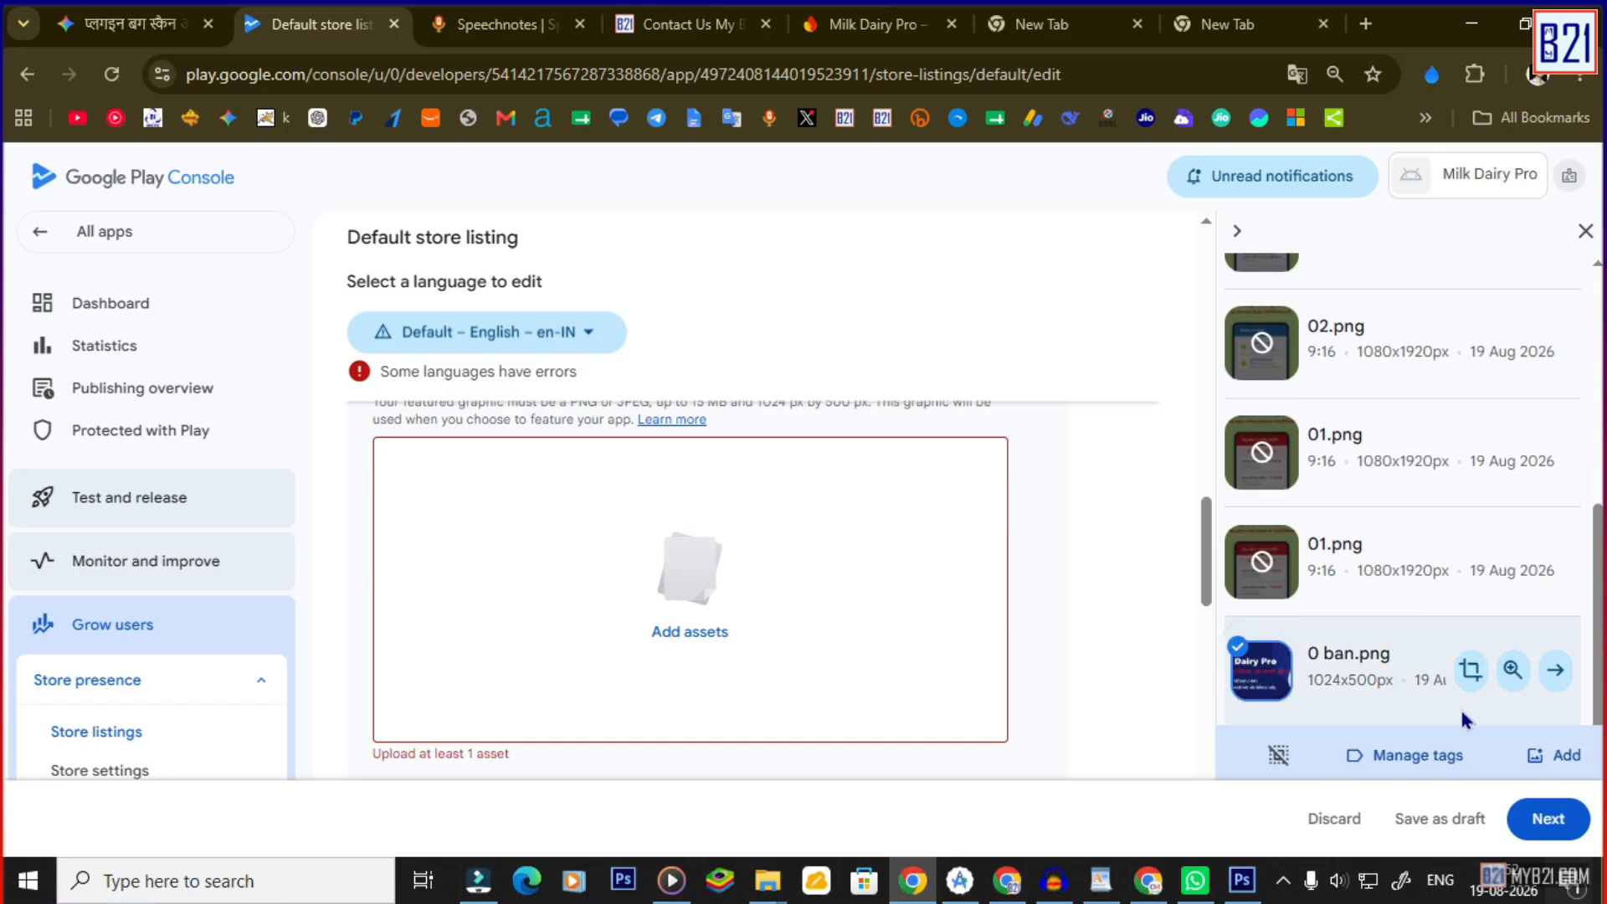
click(1553, 757)
Set svgviewer-png-output.png, the MDP logo, as the app icon.
scroll(718, 583, up, 10)
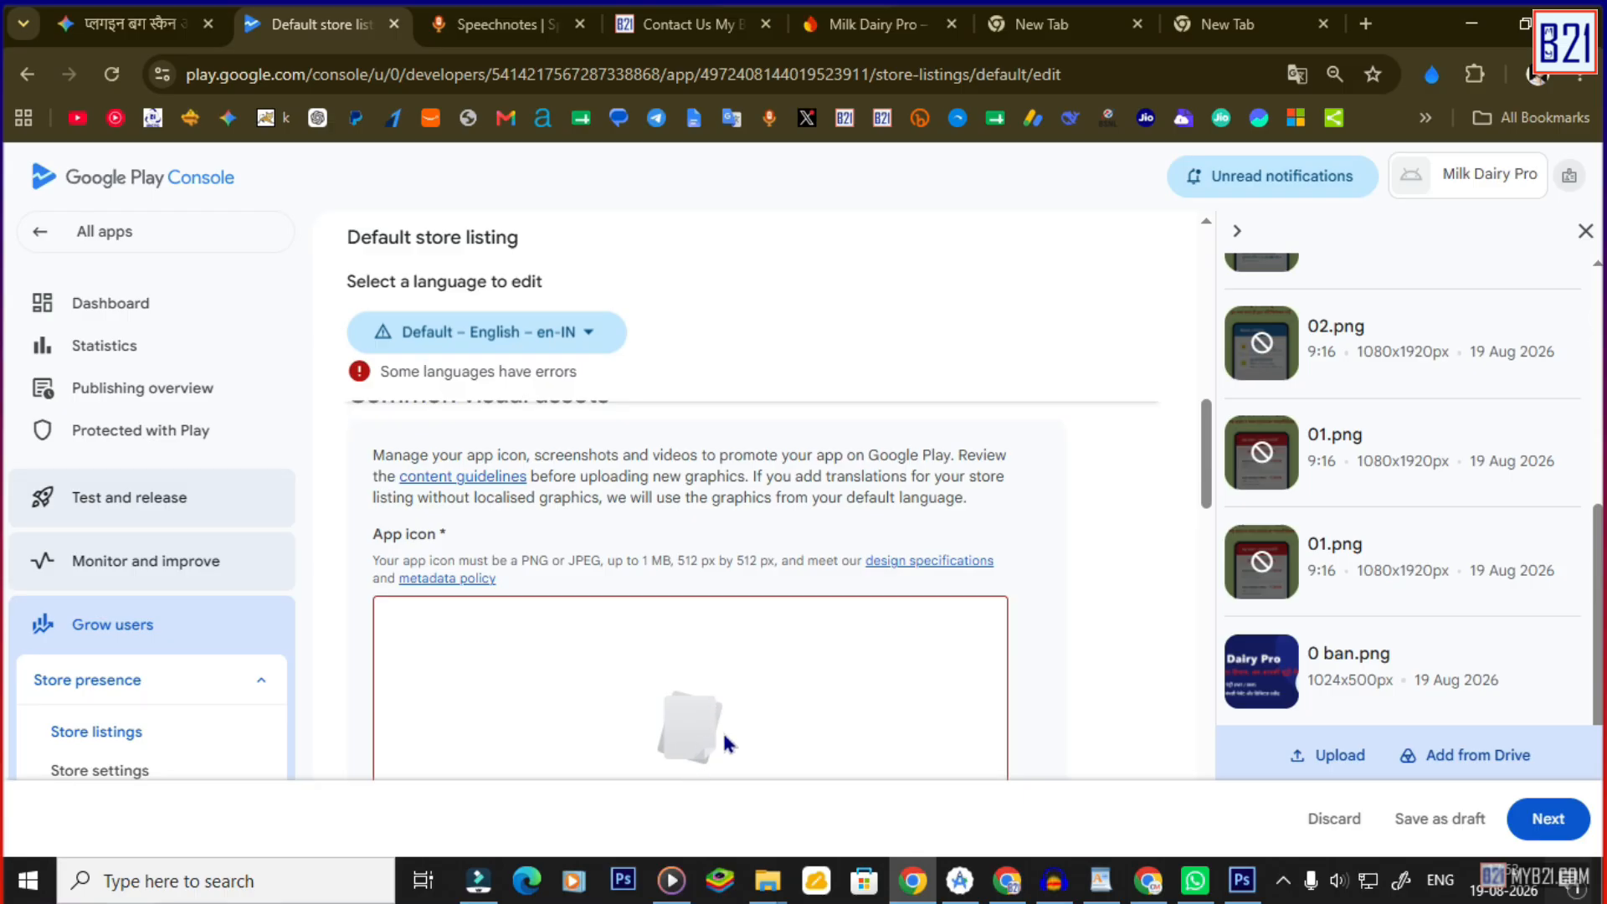
scroll(724, 743, down, 1)
scroll(1309, 586, up, 3)
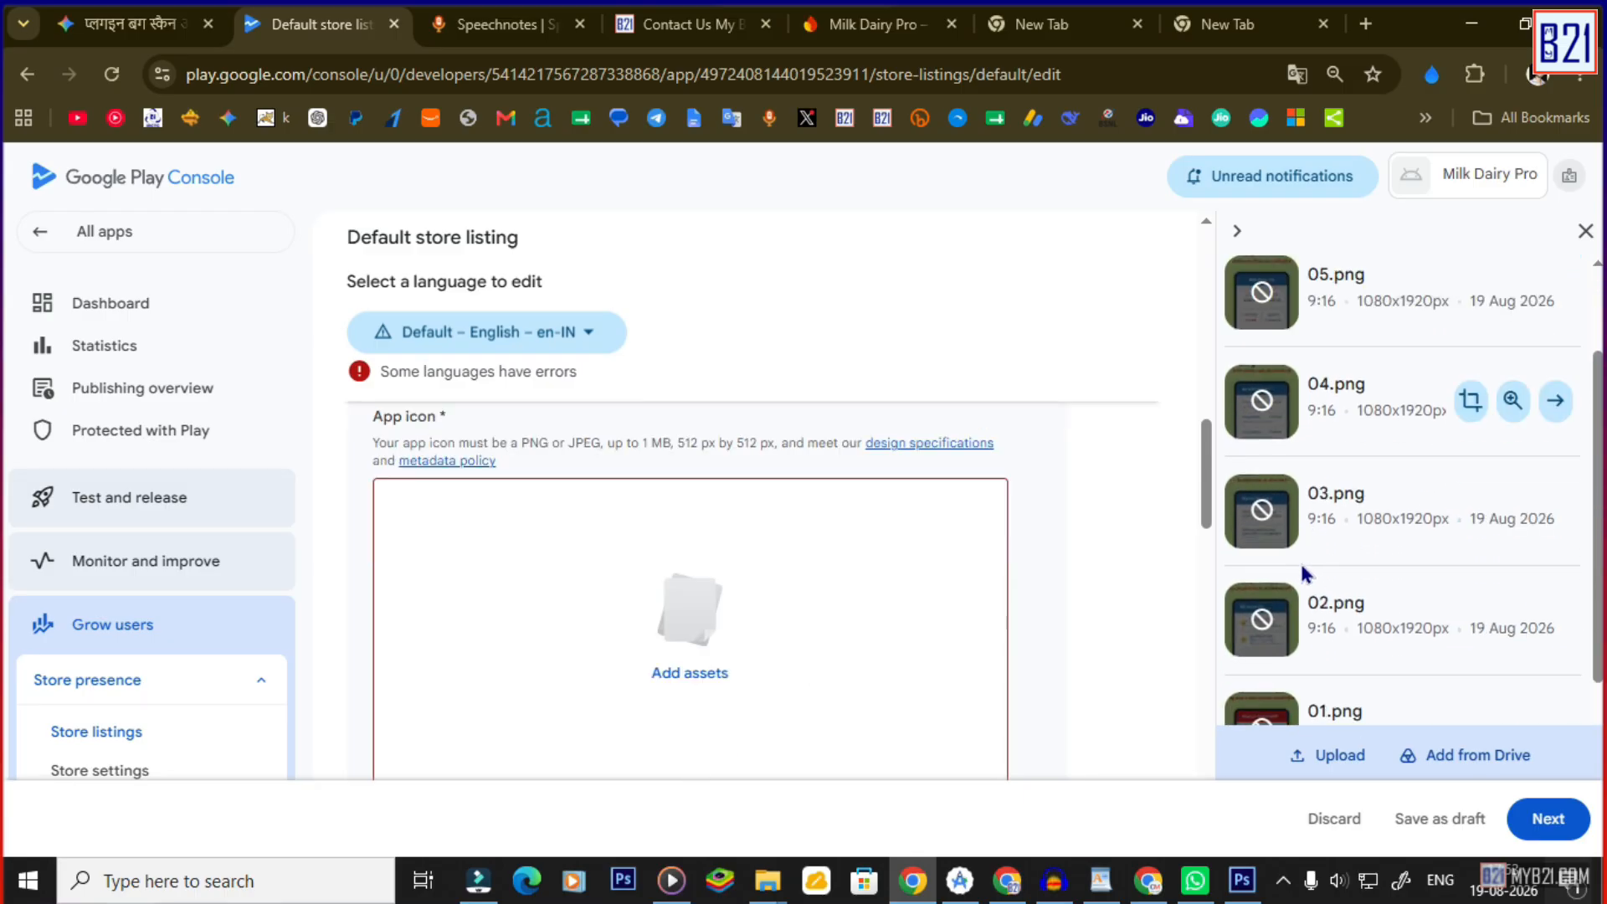
scroll(1303, 573, down, 3)
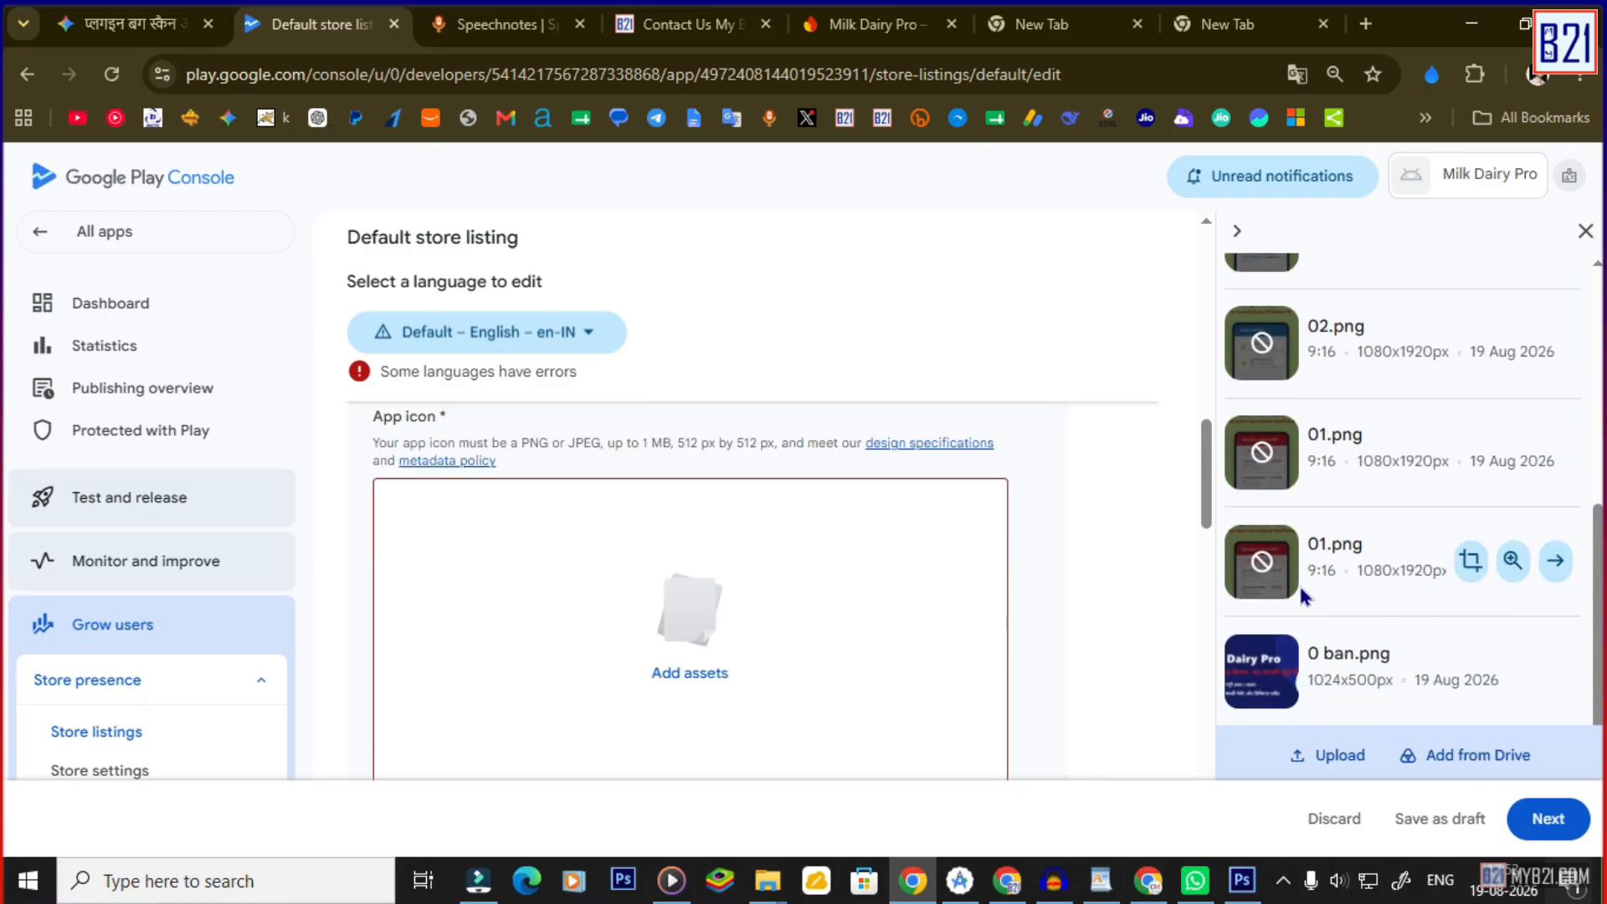
click(689, 674)
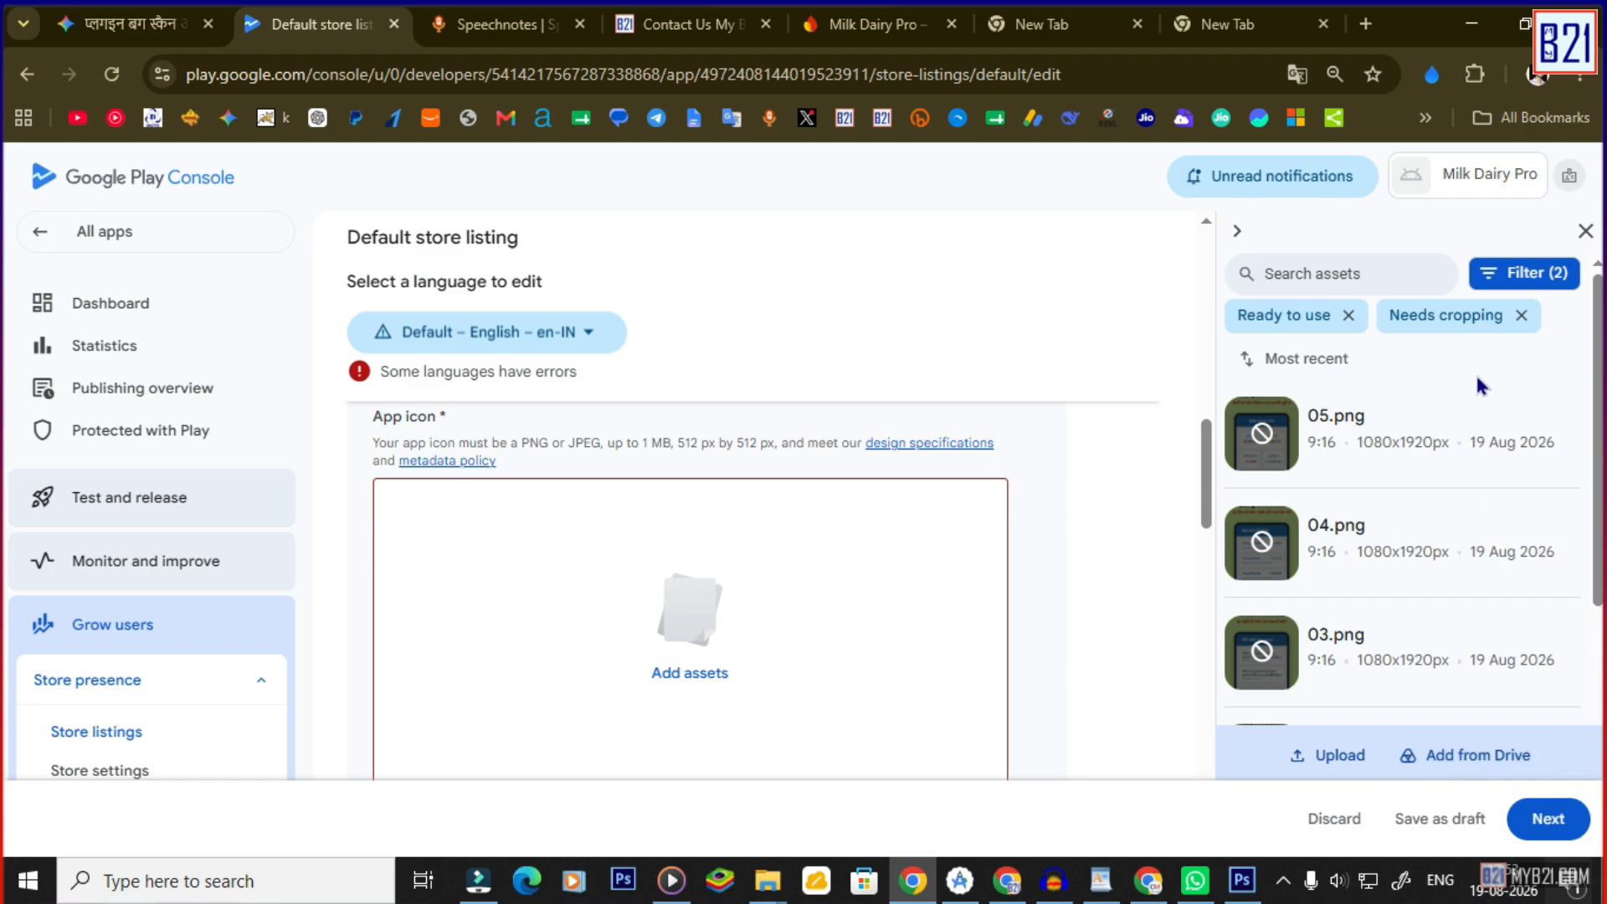
scroll(1406, 569, down, 4)
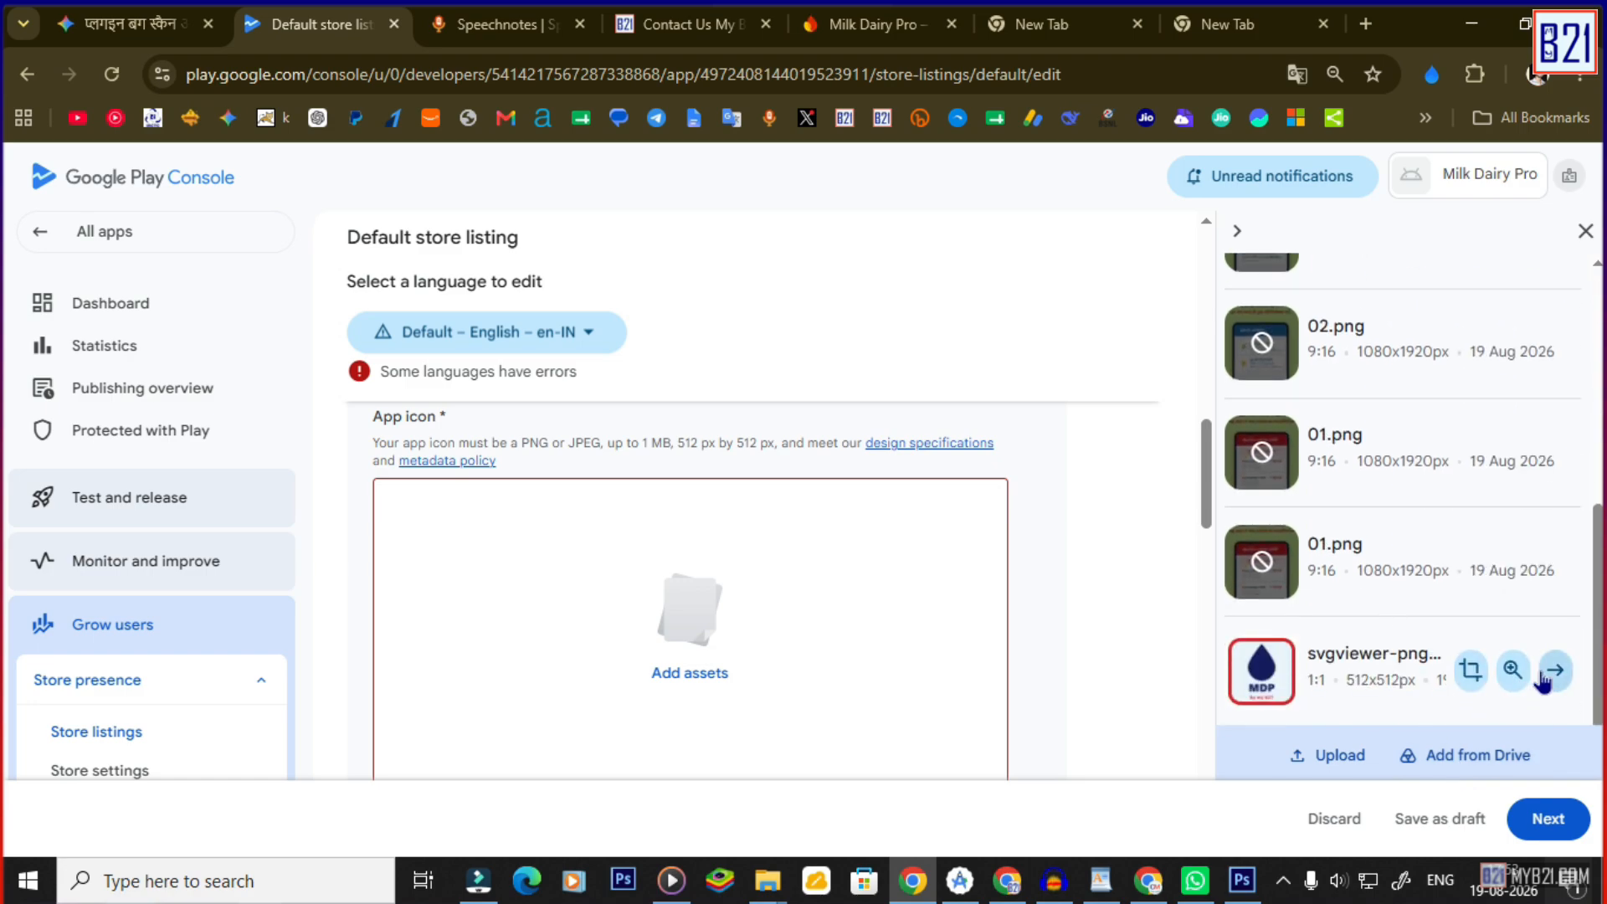
click(1247, 655)
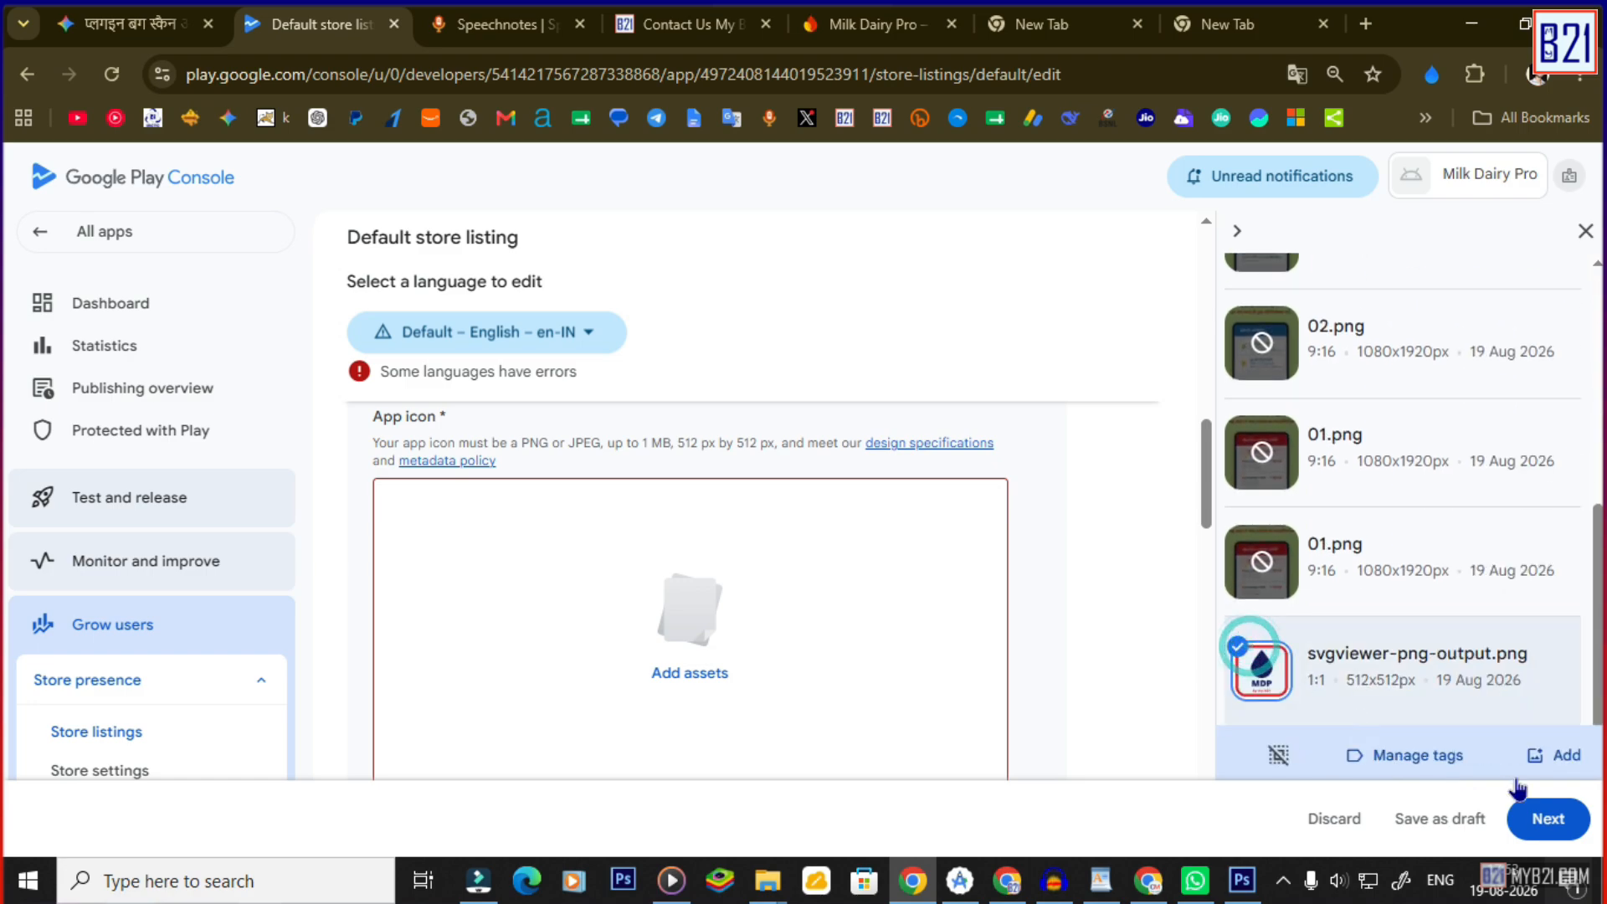
click(1538, 757)
scroll(803, 603, down, 15)
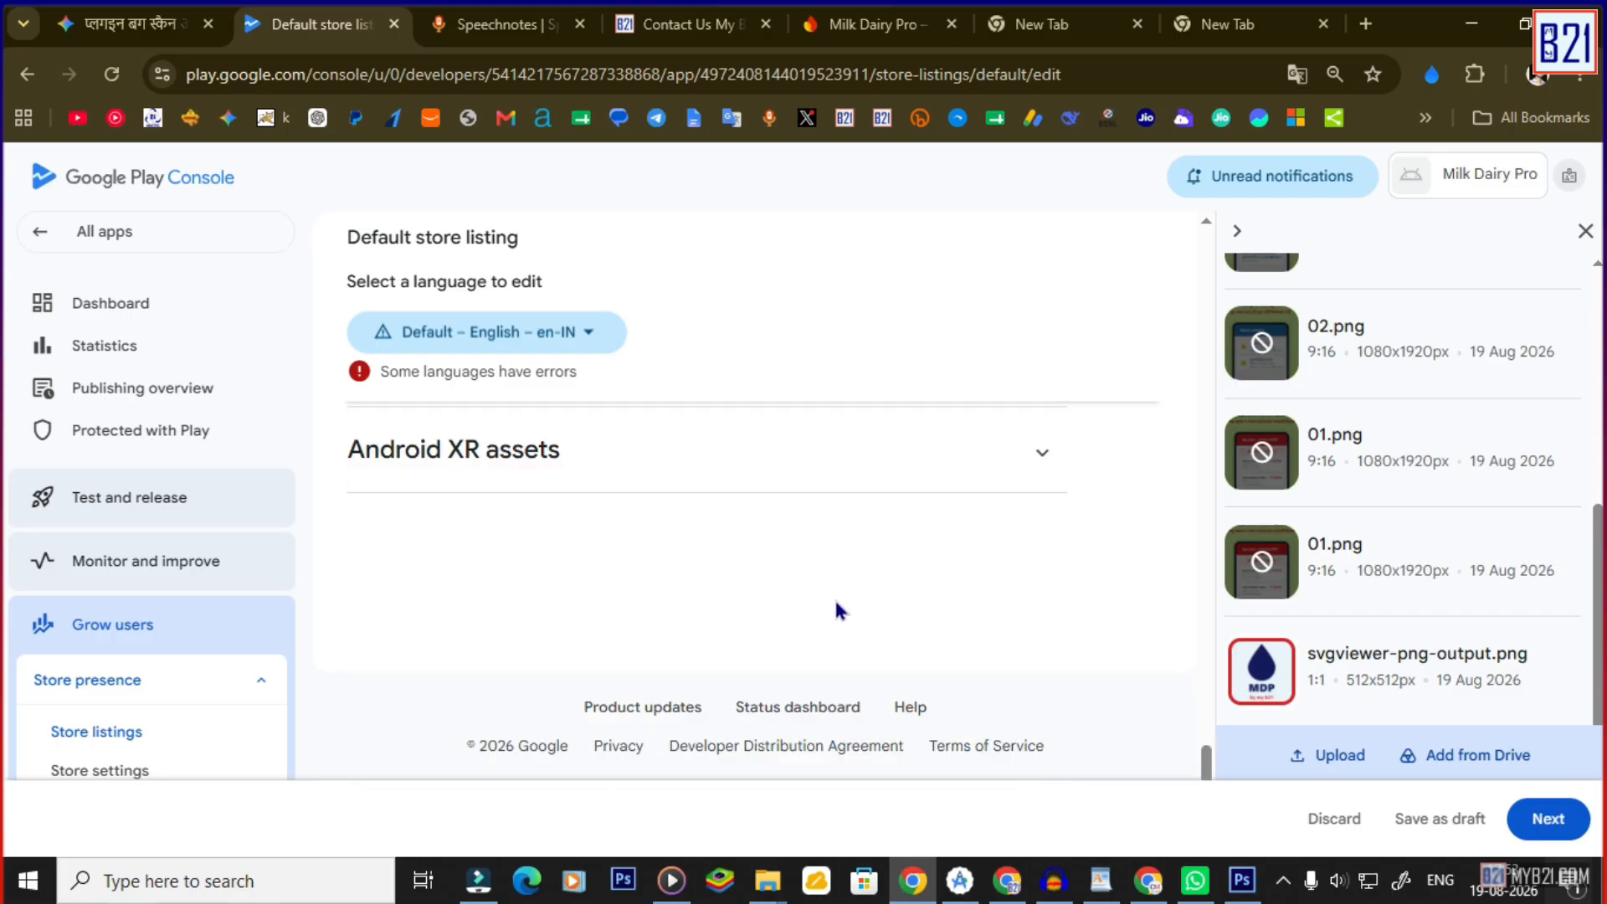
Continue to the AI asset declaration, then dismiss the AI labelling window.
click(1554, 825)
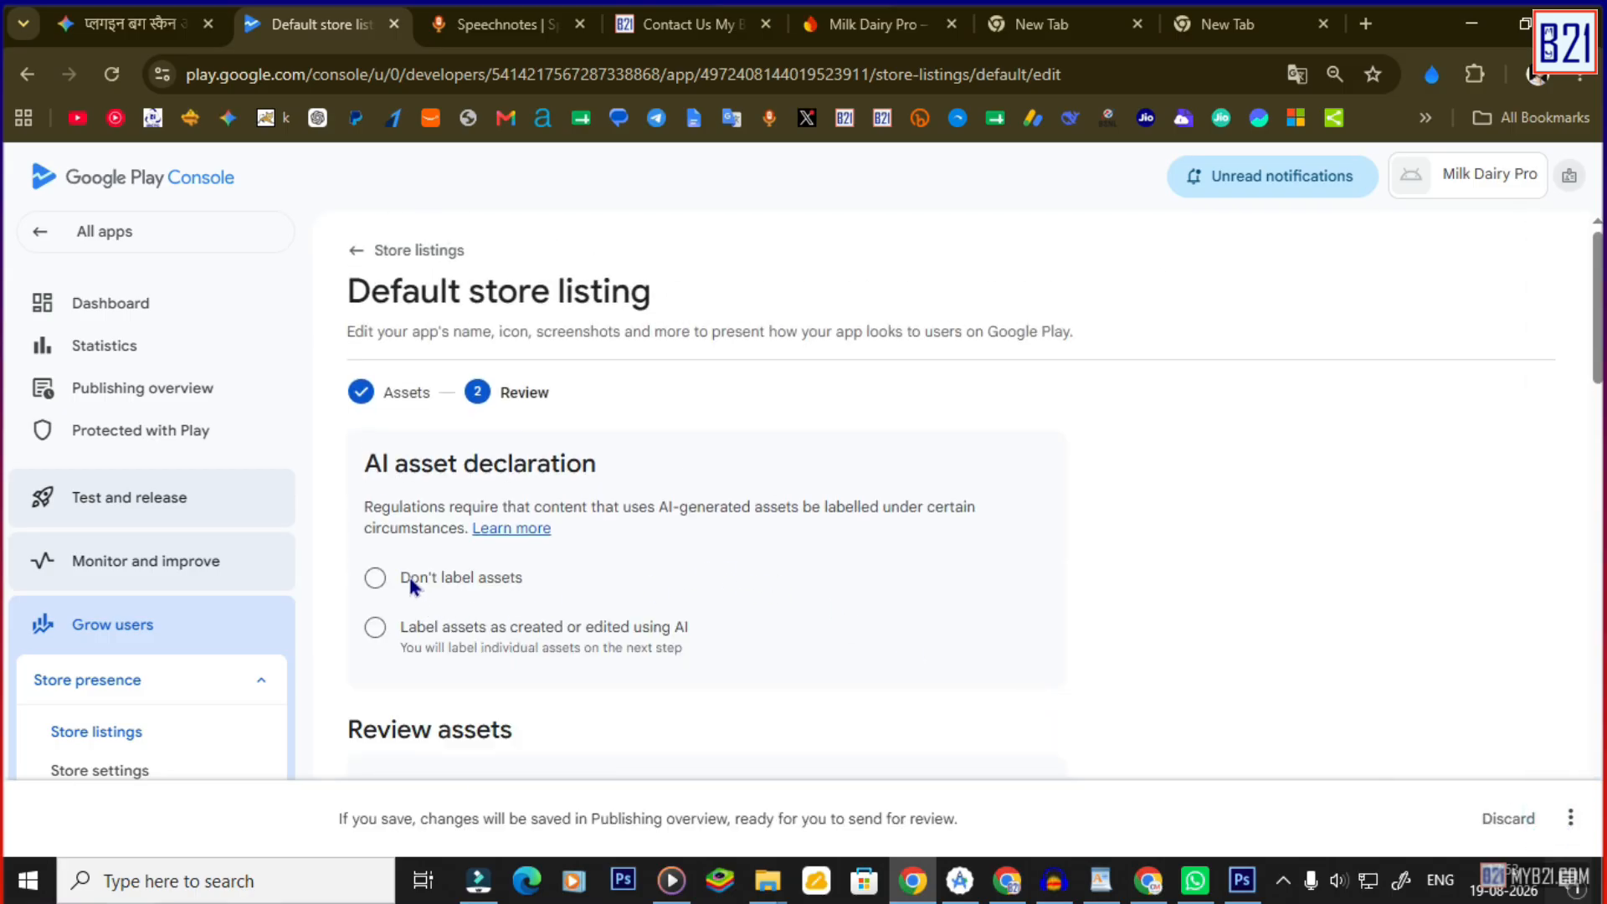
drag(366, 462, 602, 552)
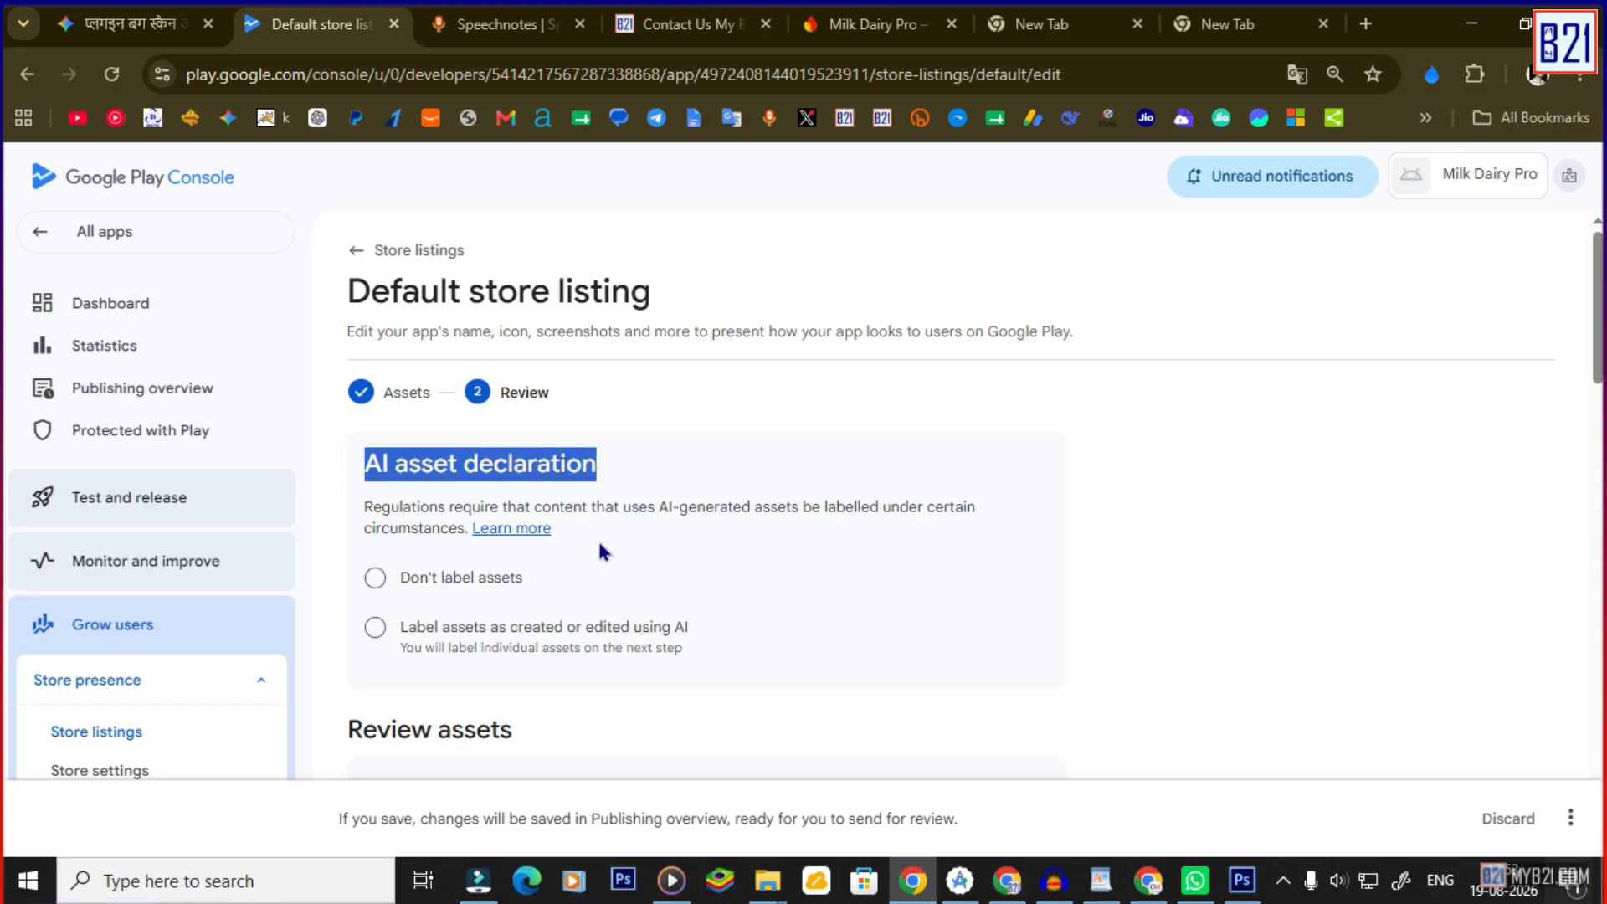
click(376, 627)
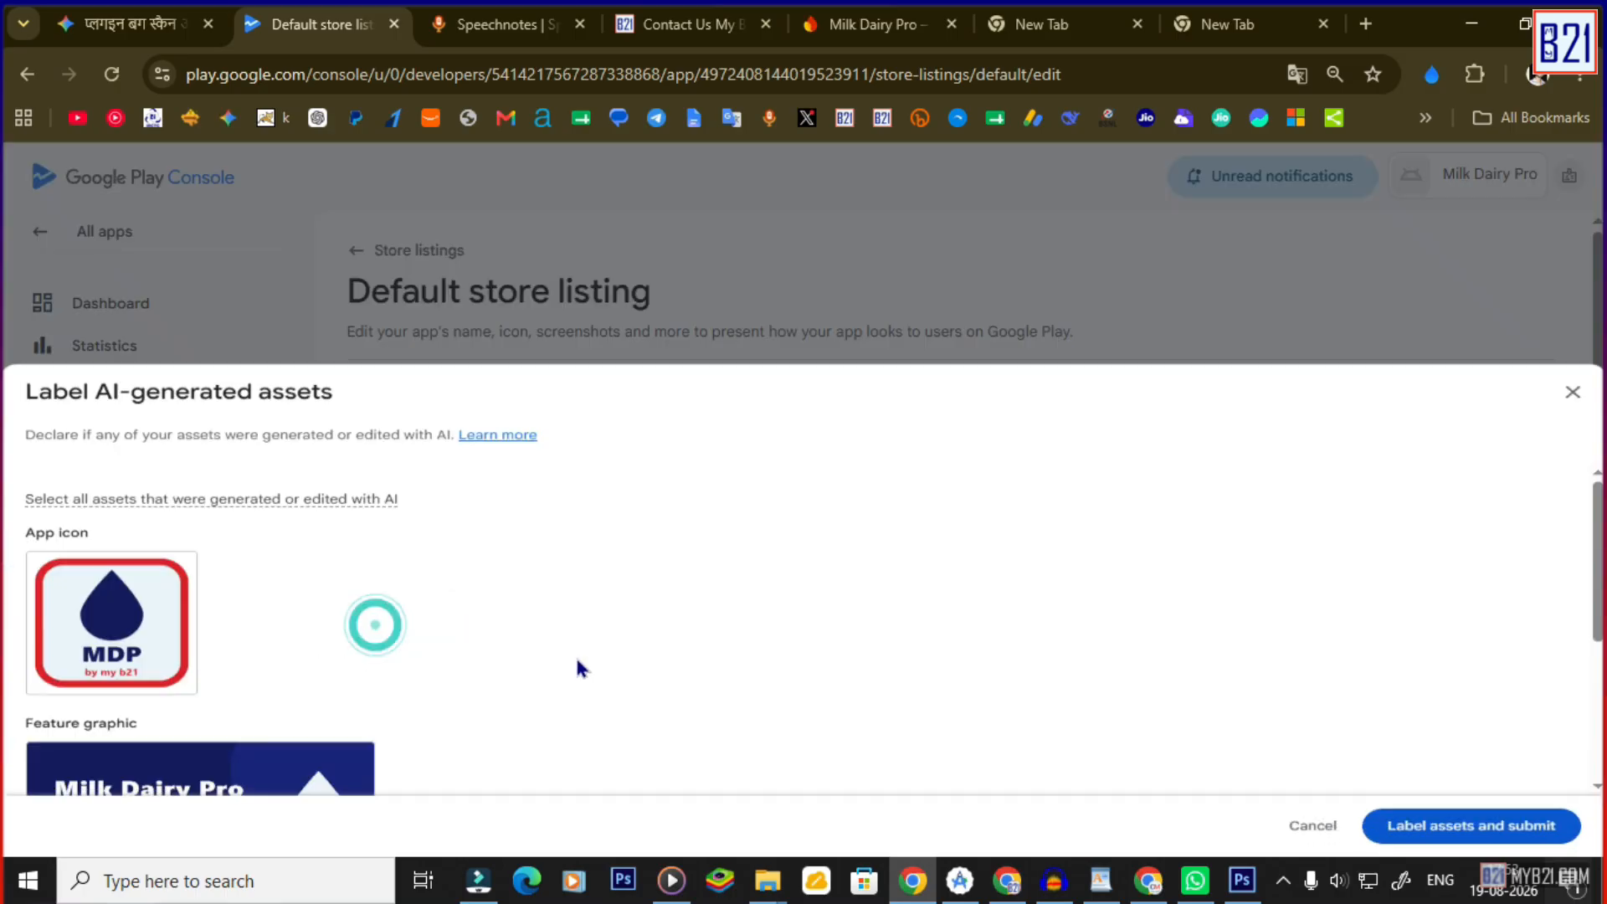
scroll(578, 667, down, 4)
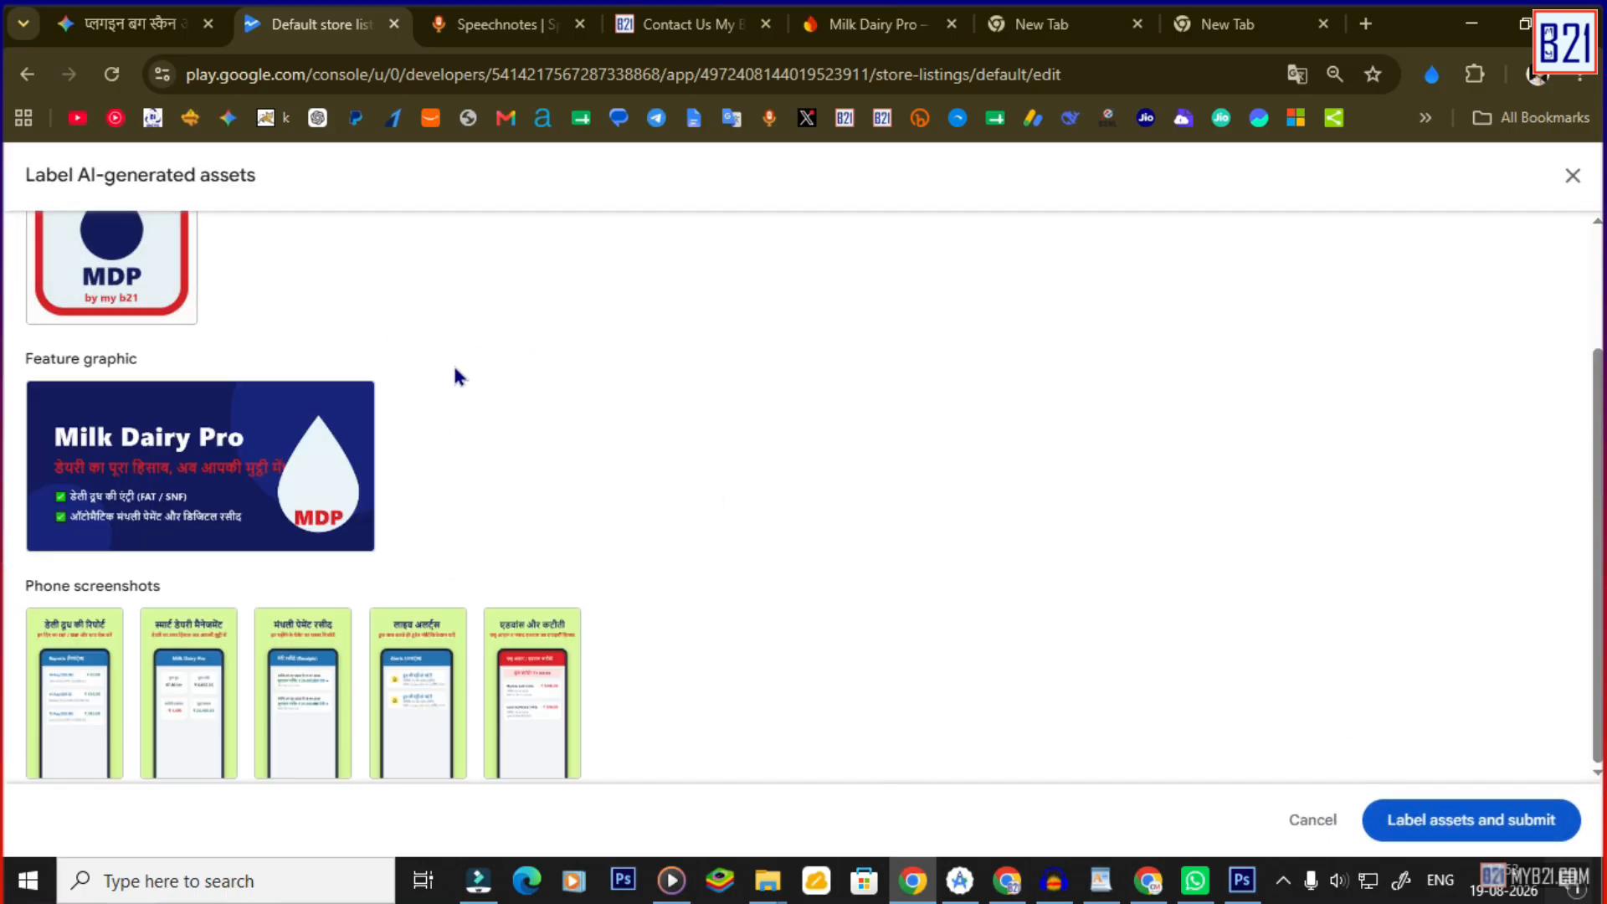
scroll(684, 455, up, 5)
key(Escape)
drag(386, 387, 952, 385)
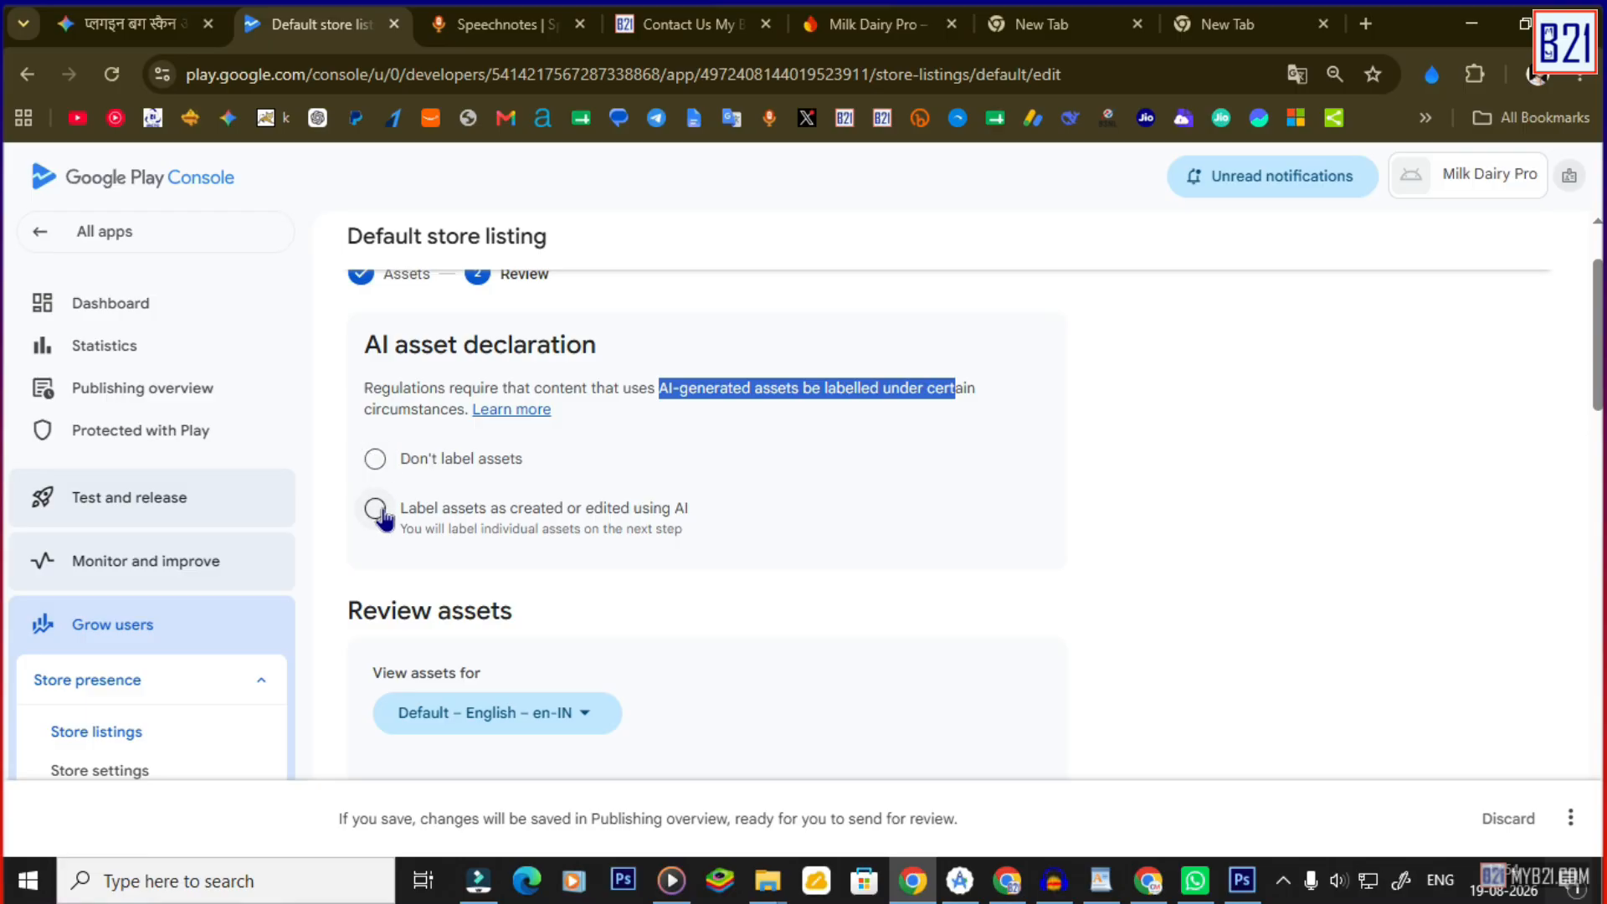
Choose 'Don't label assets' and save the default store listing.
click(383, 465)
scroll(620, 542, down, 10)
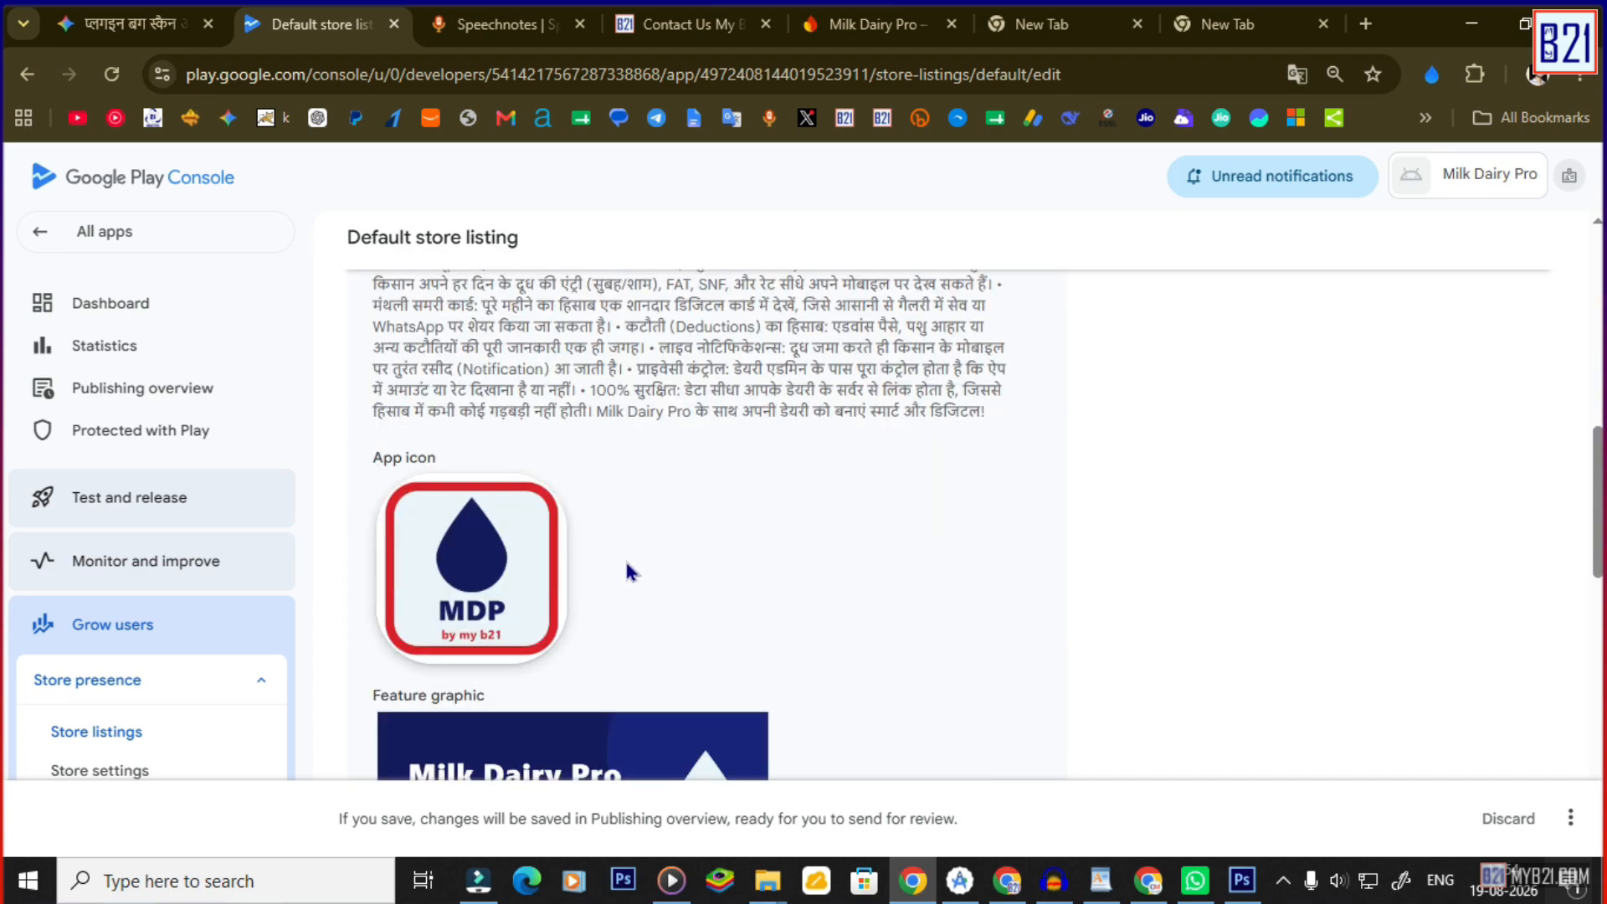
scroll(629, 571, down, 10)
scroll(641, 572, down, 3)
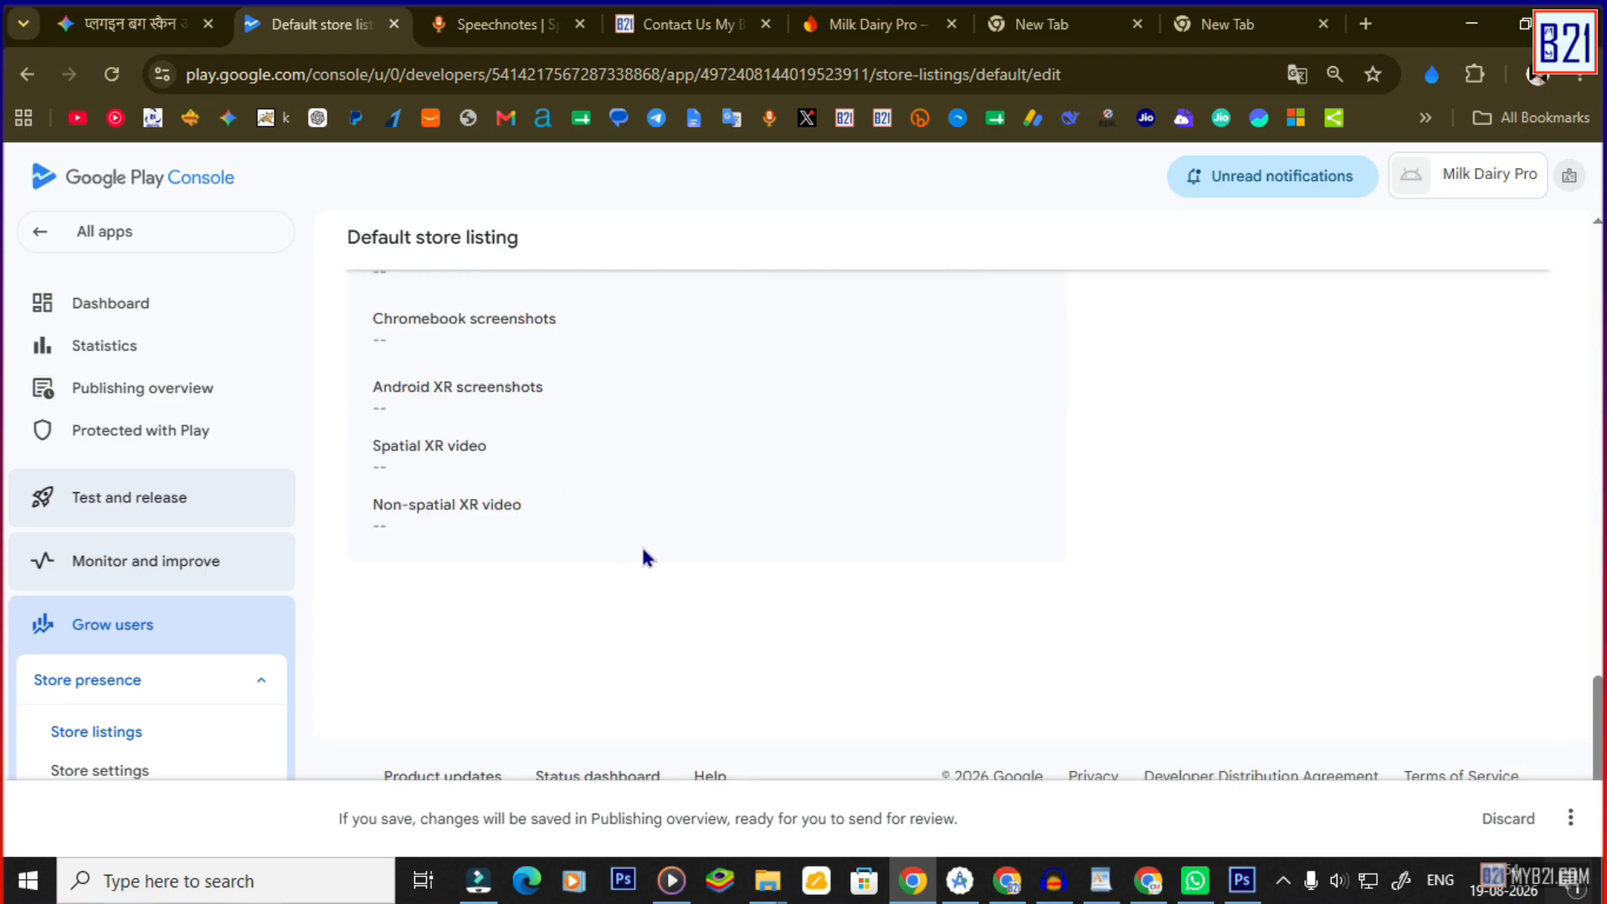
click(1570, 817)
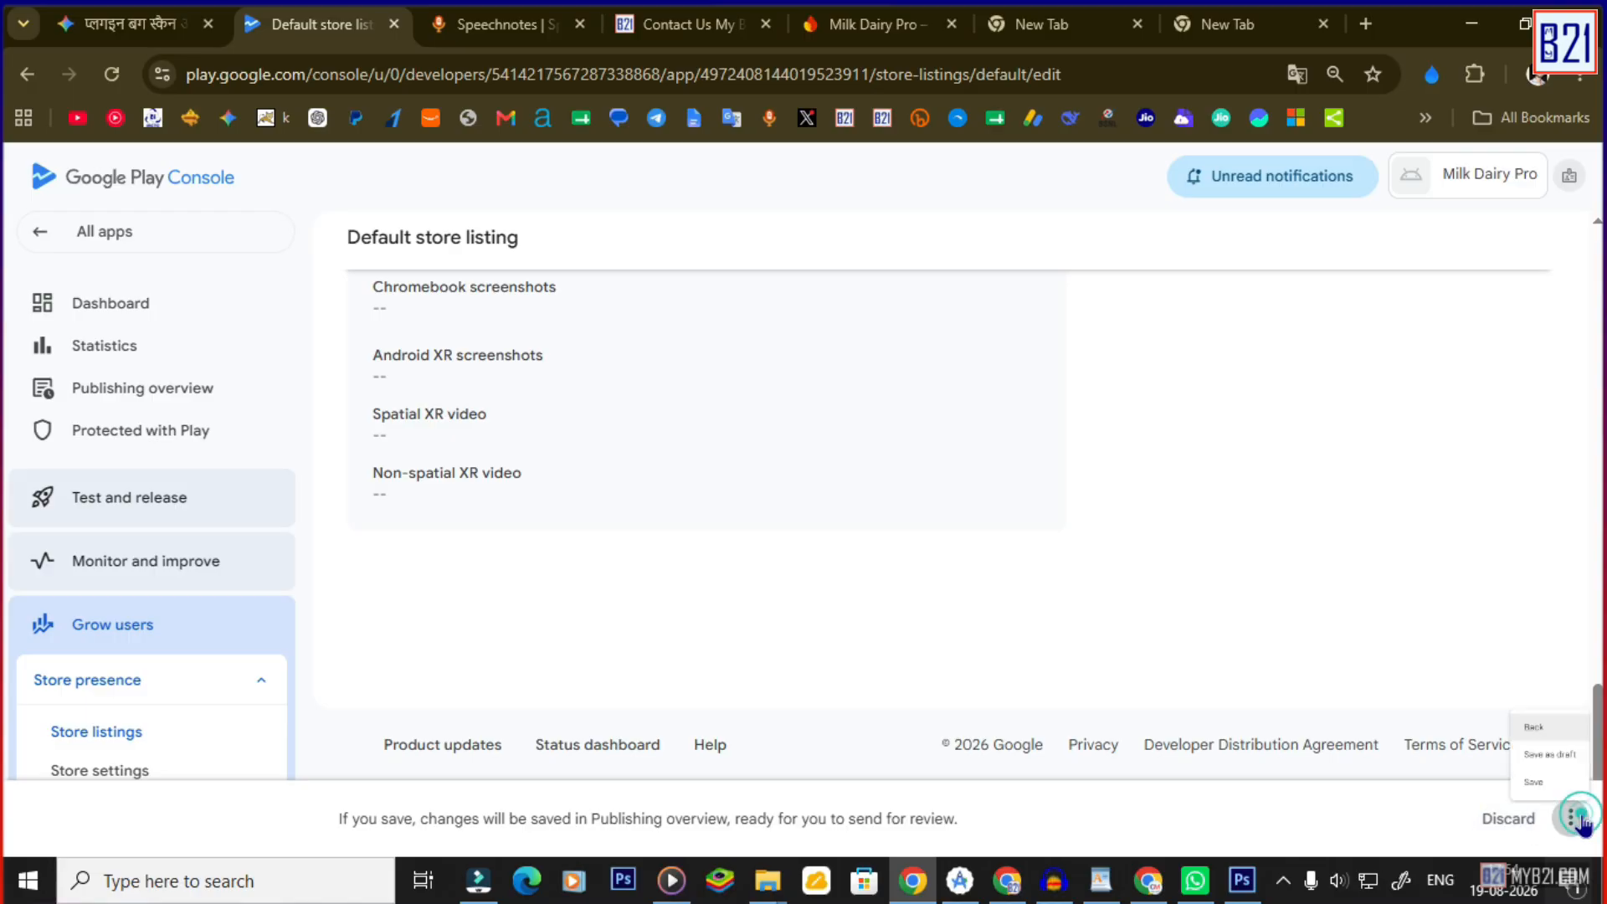
click(1511, 783)
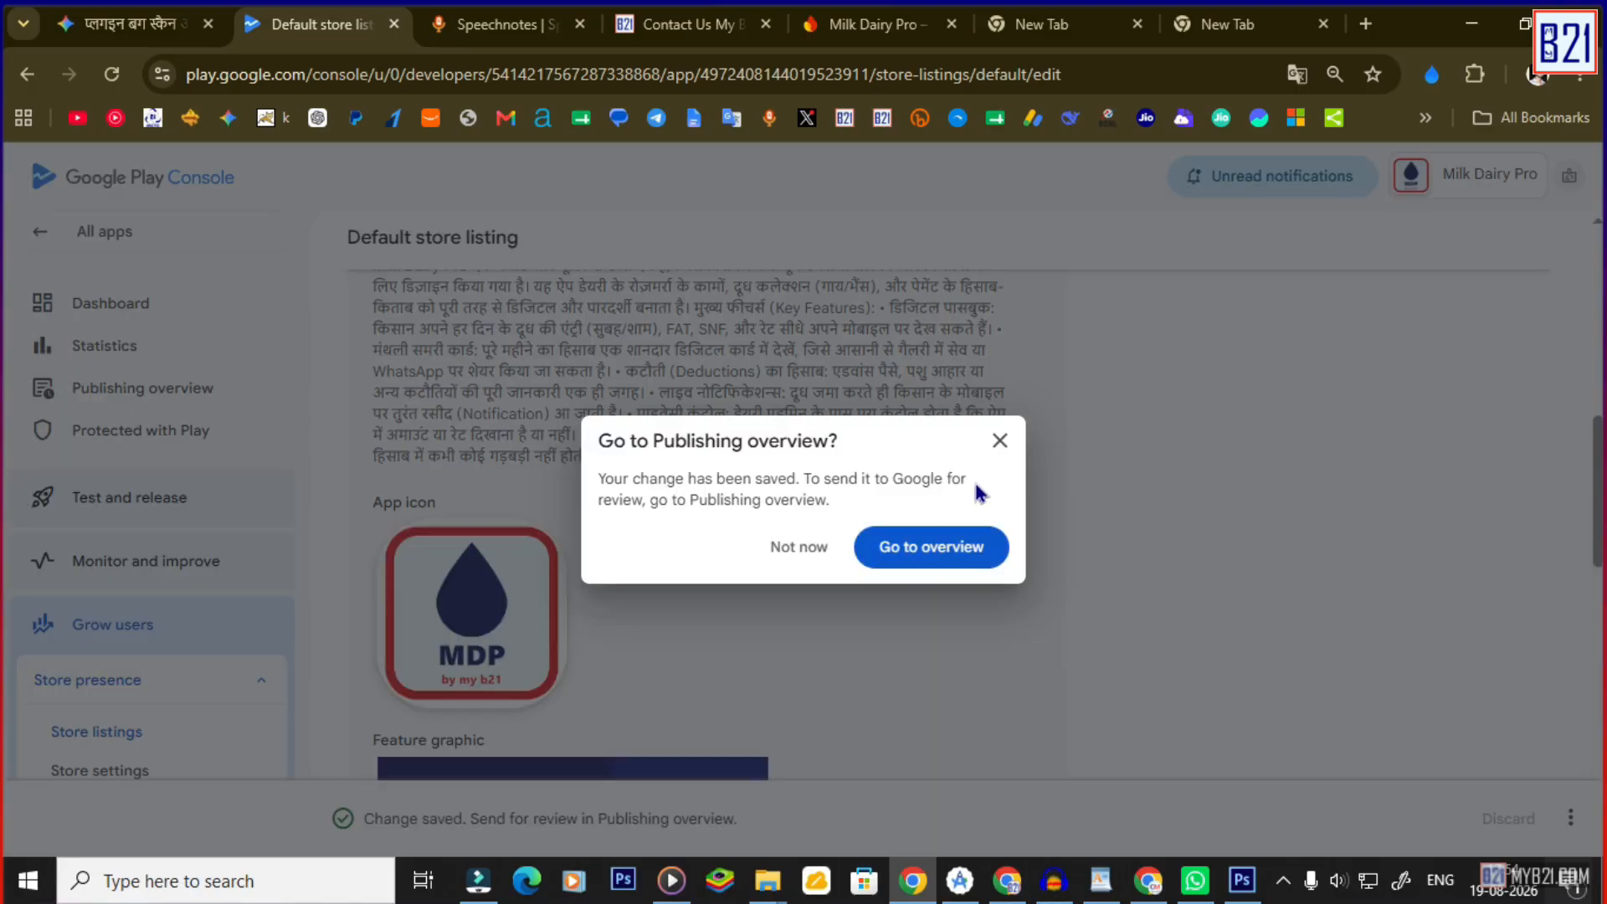
click(996, 442)
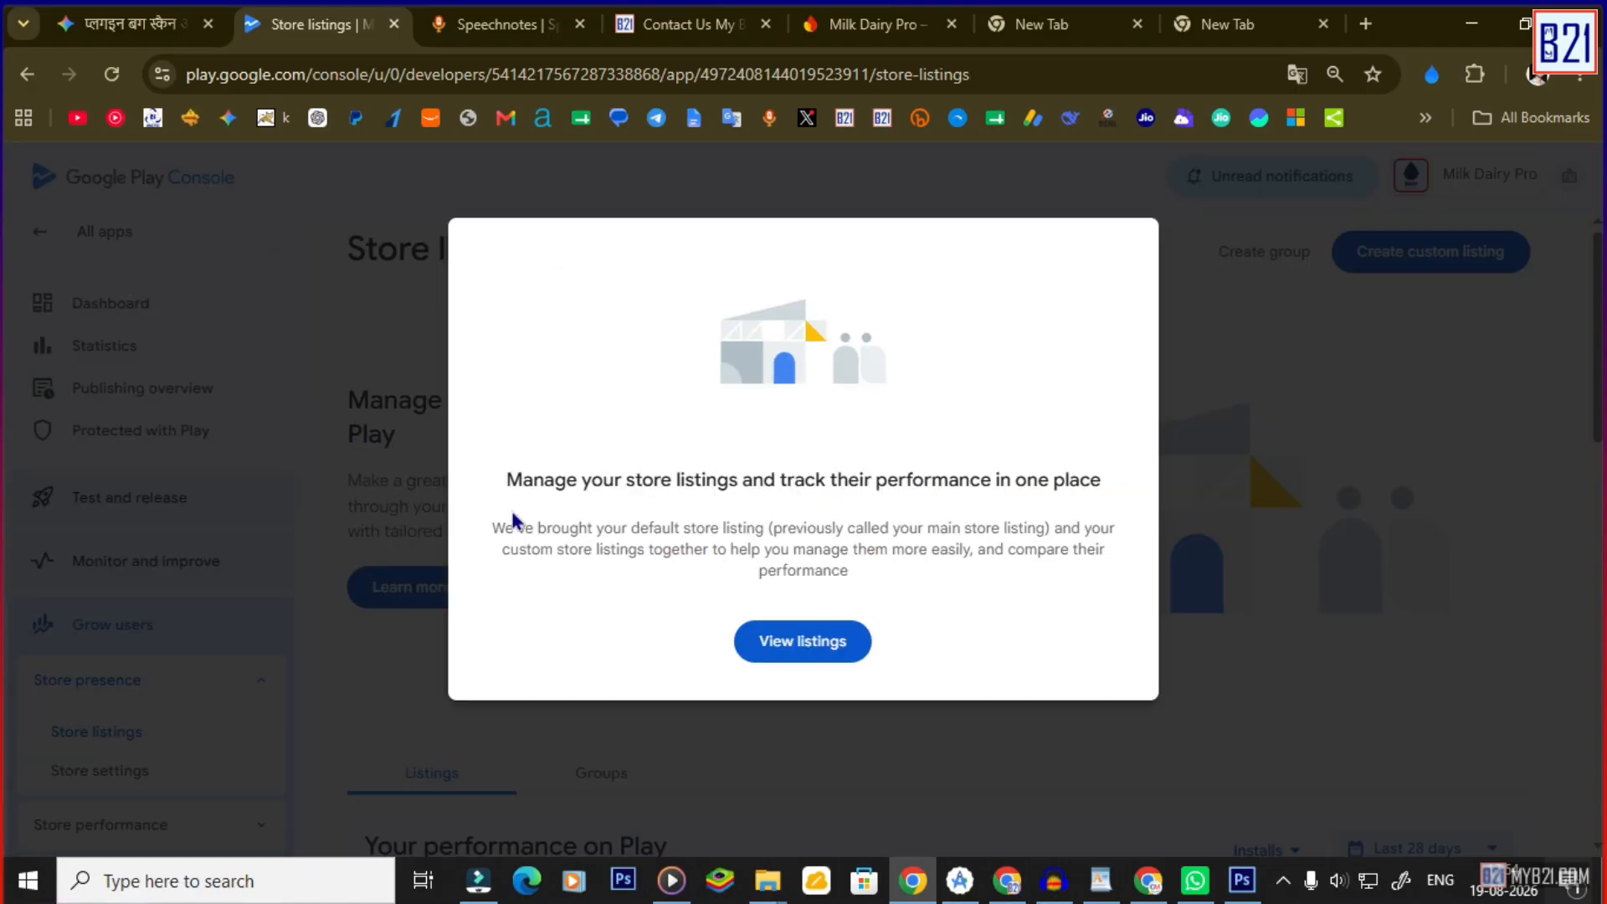
From the dashboard, open the Alpha closed test's countries/regions and start adding countries.
click(93, 291)
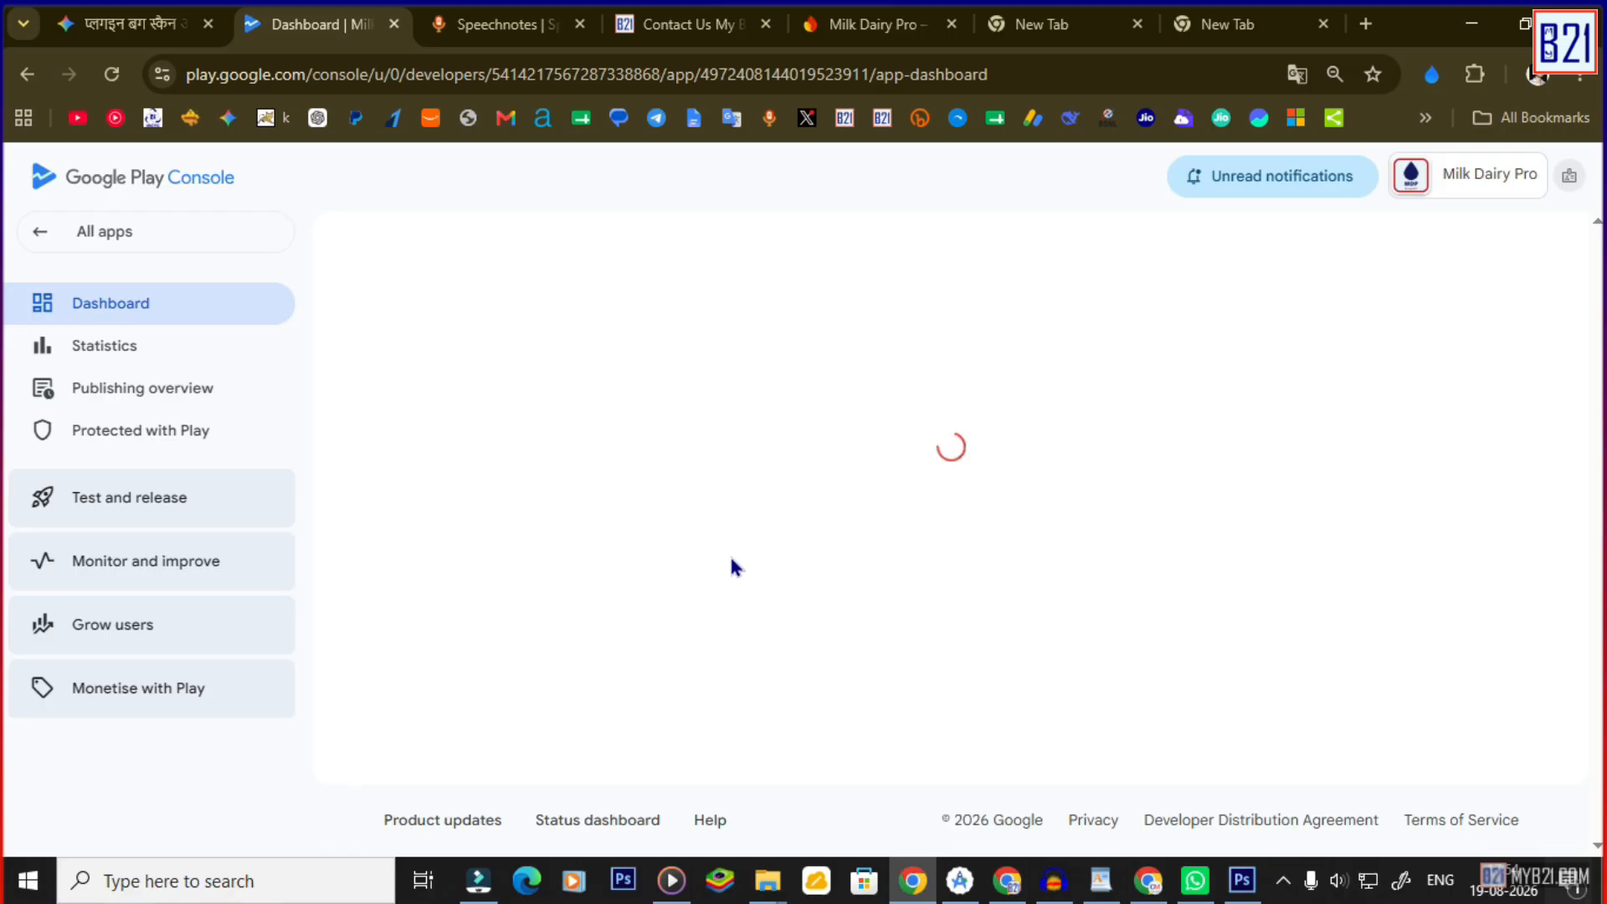
scroll(695, 561, down, 6)
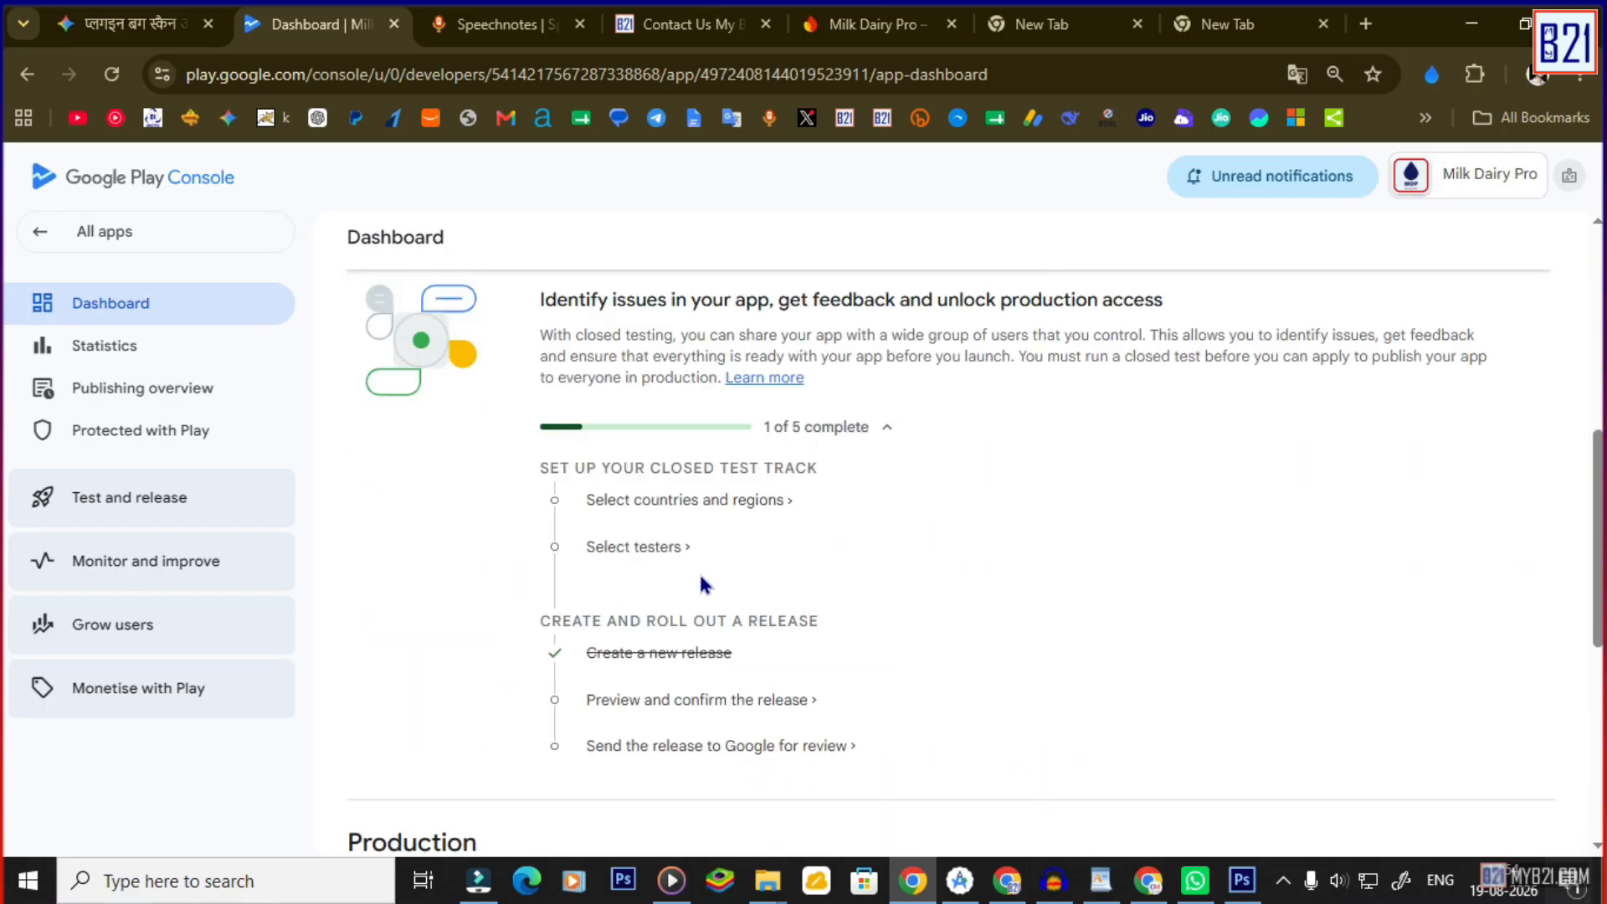
scroll(716, 580, down, 3)
scroll(715, 586, up, 1)
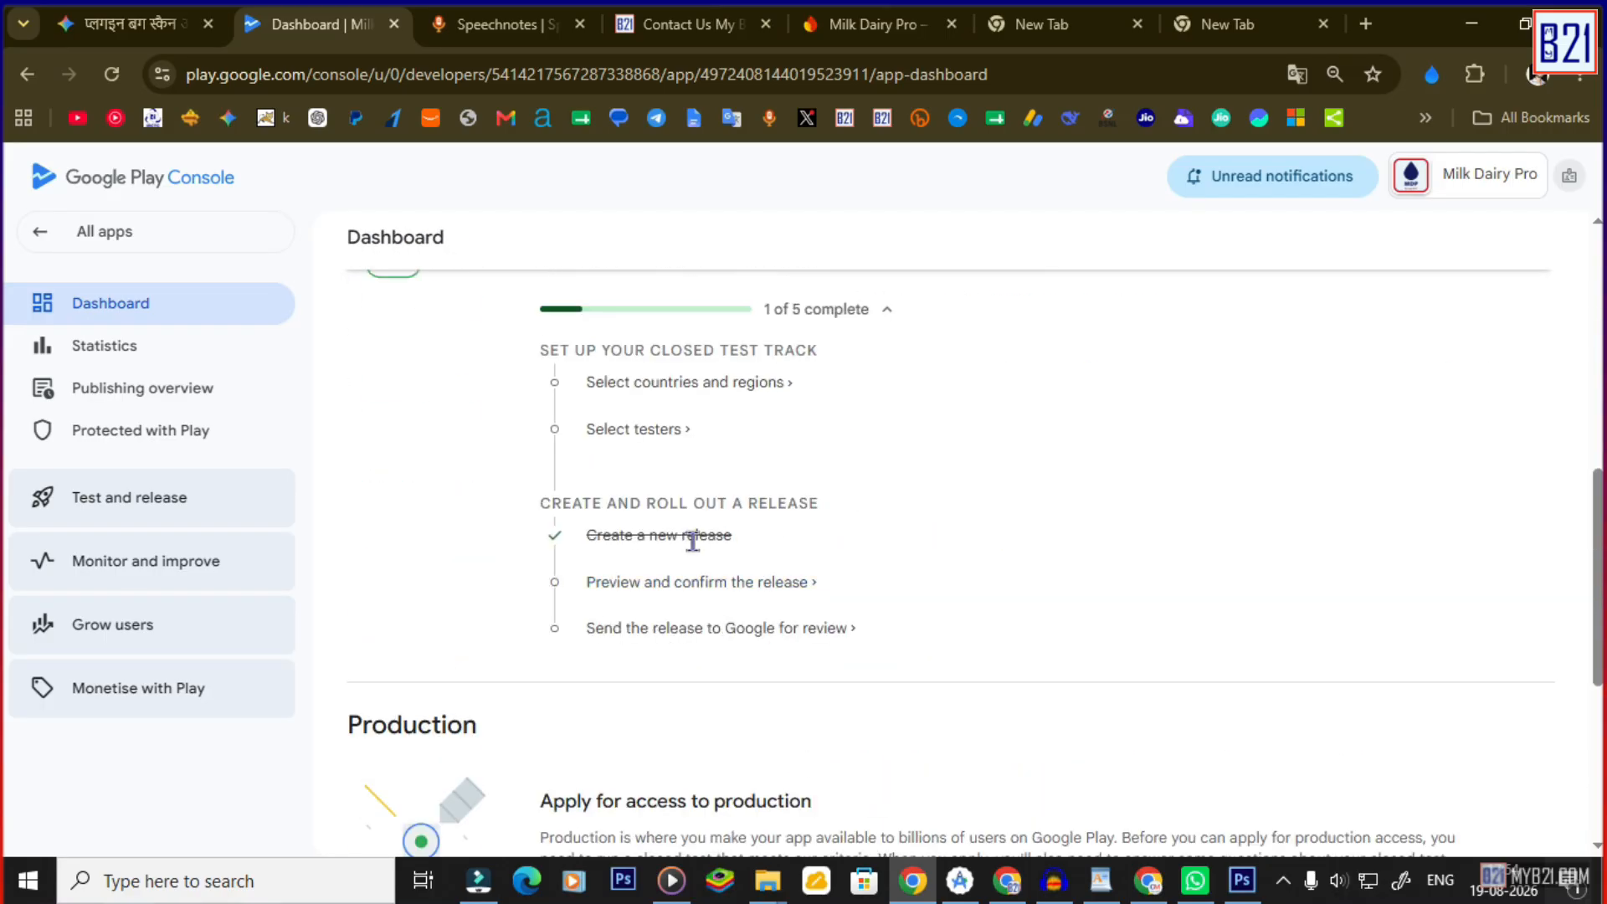
scroll(703, 544, down, 1)
scroll(708, 544, up, 3)
scroll(705, 533, down, 5)
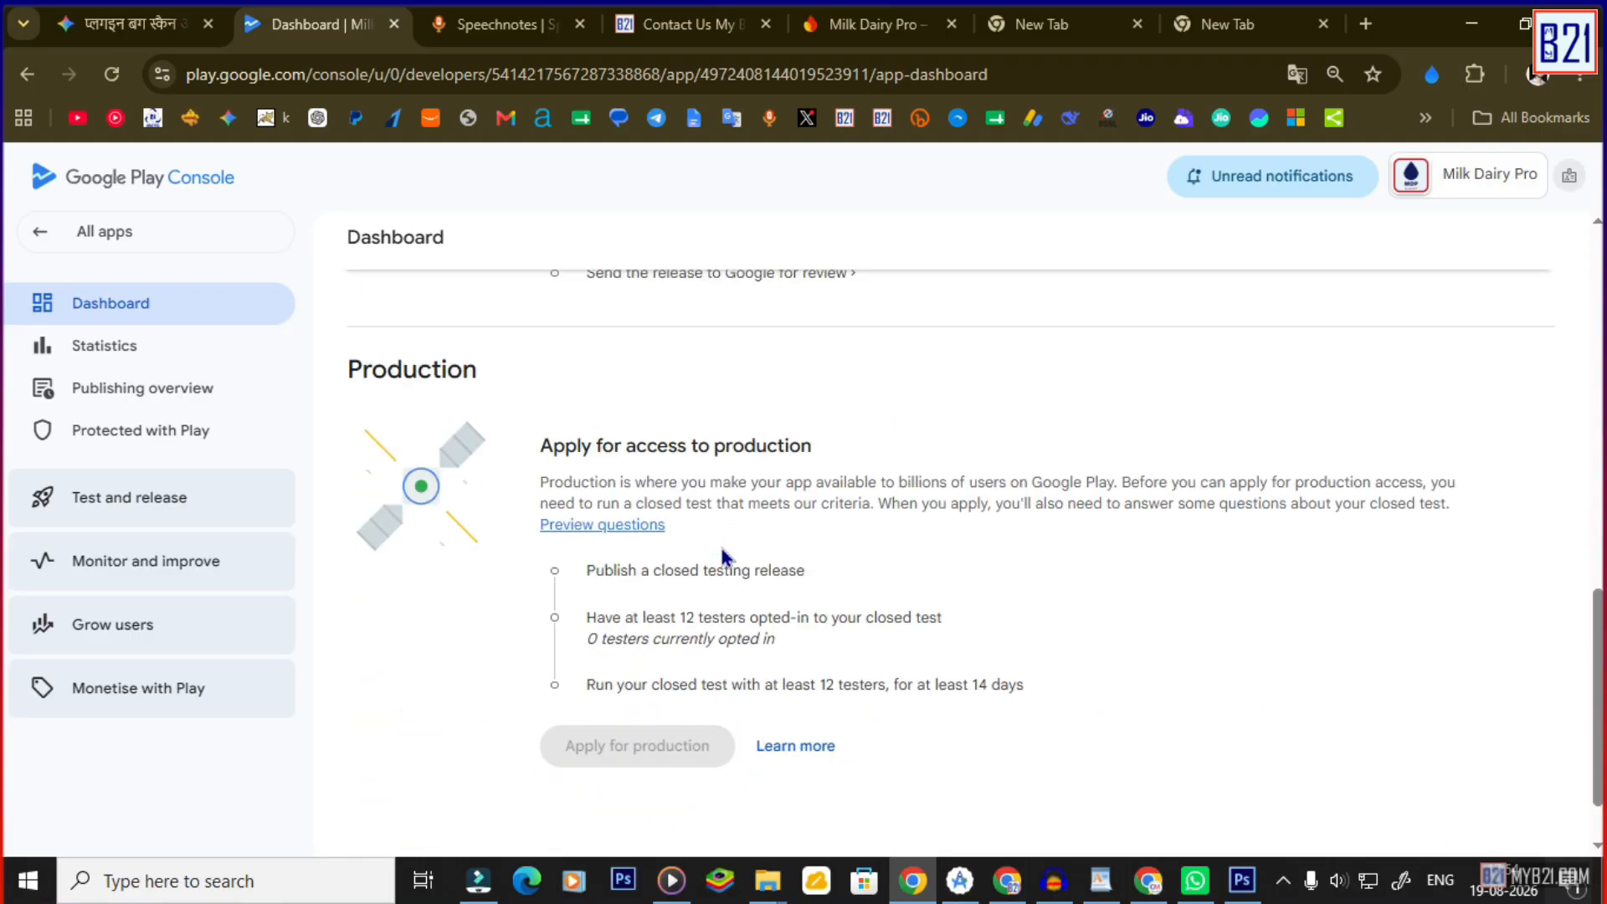
scroll(722, 557, up, 5)
click(729, 644)
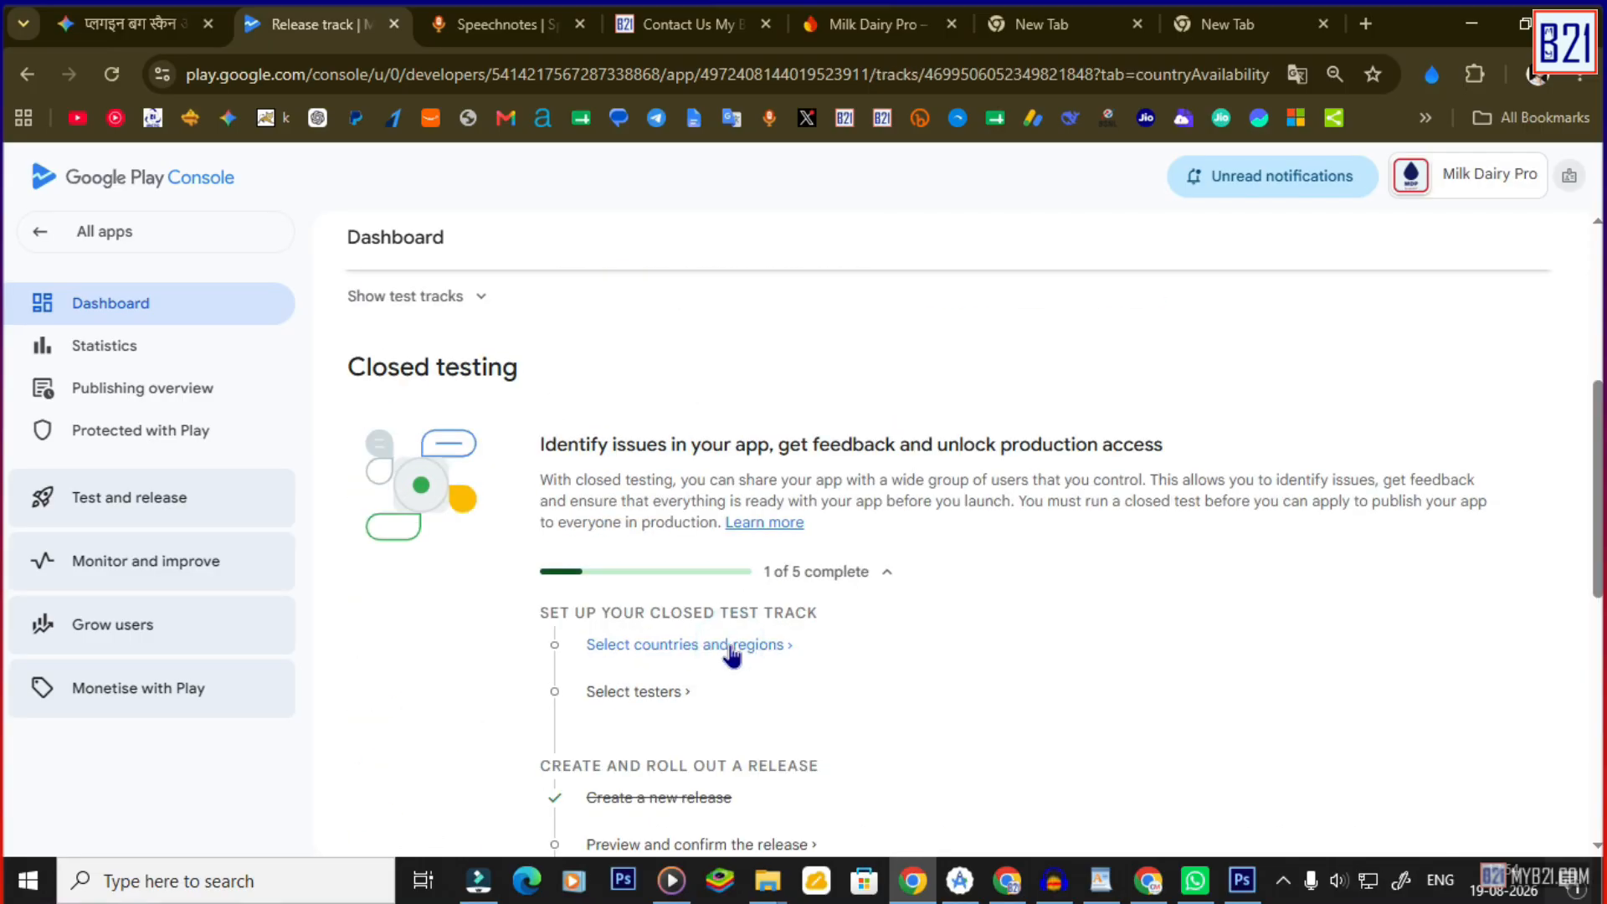
scroll(536, 619, down, 4)
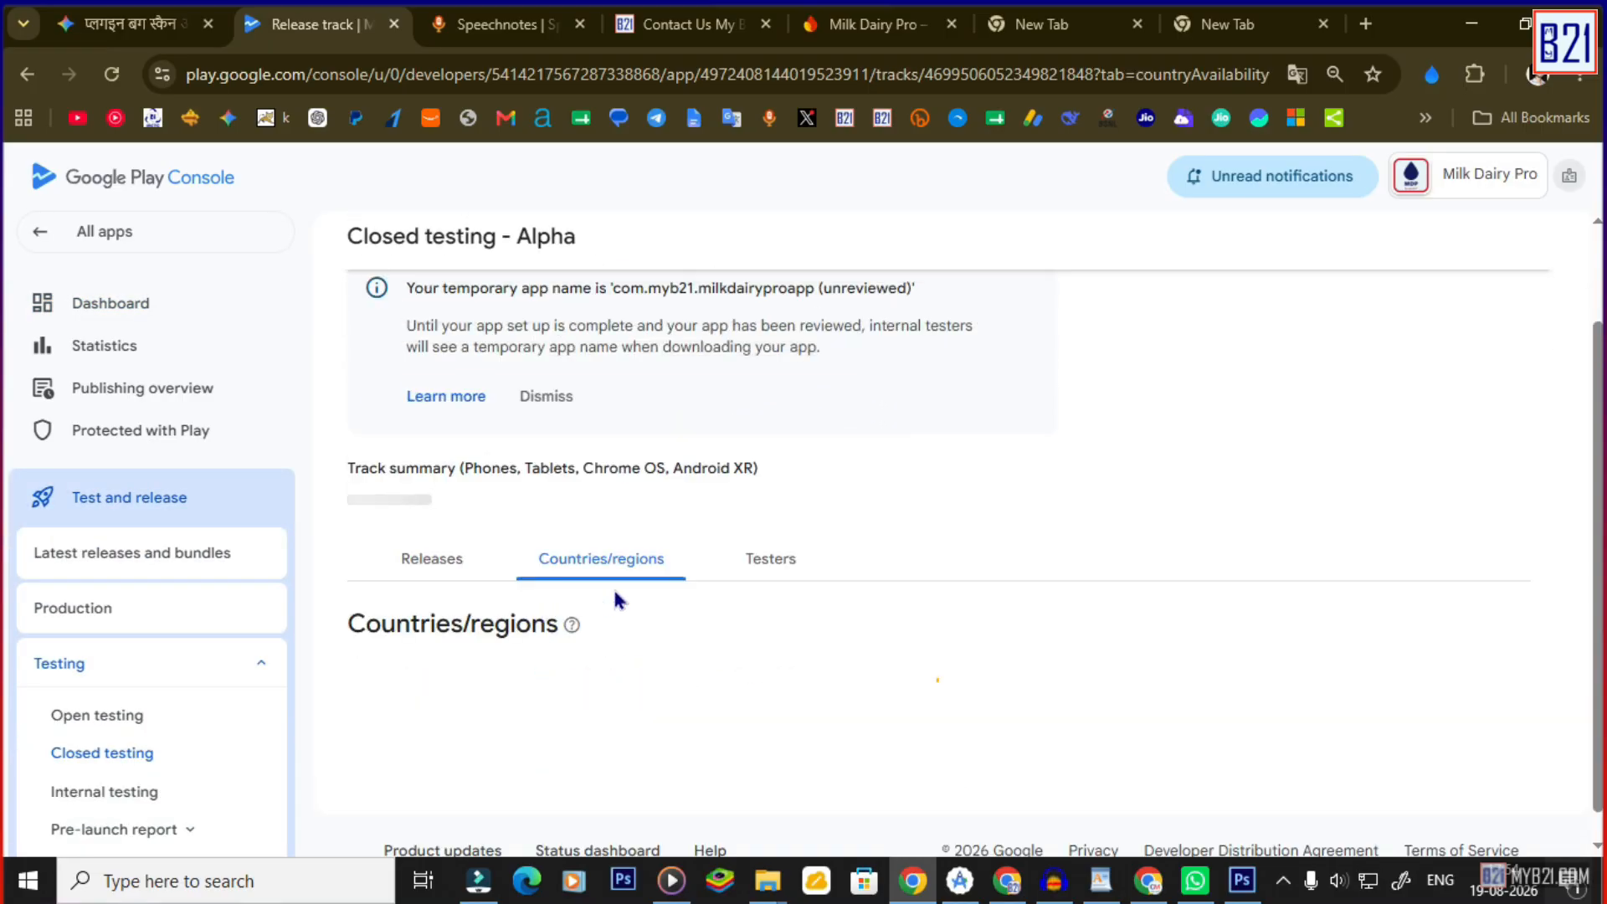
click(879, 636)
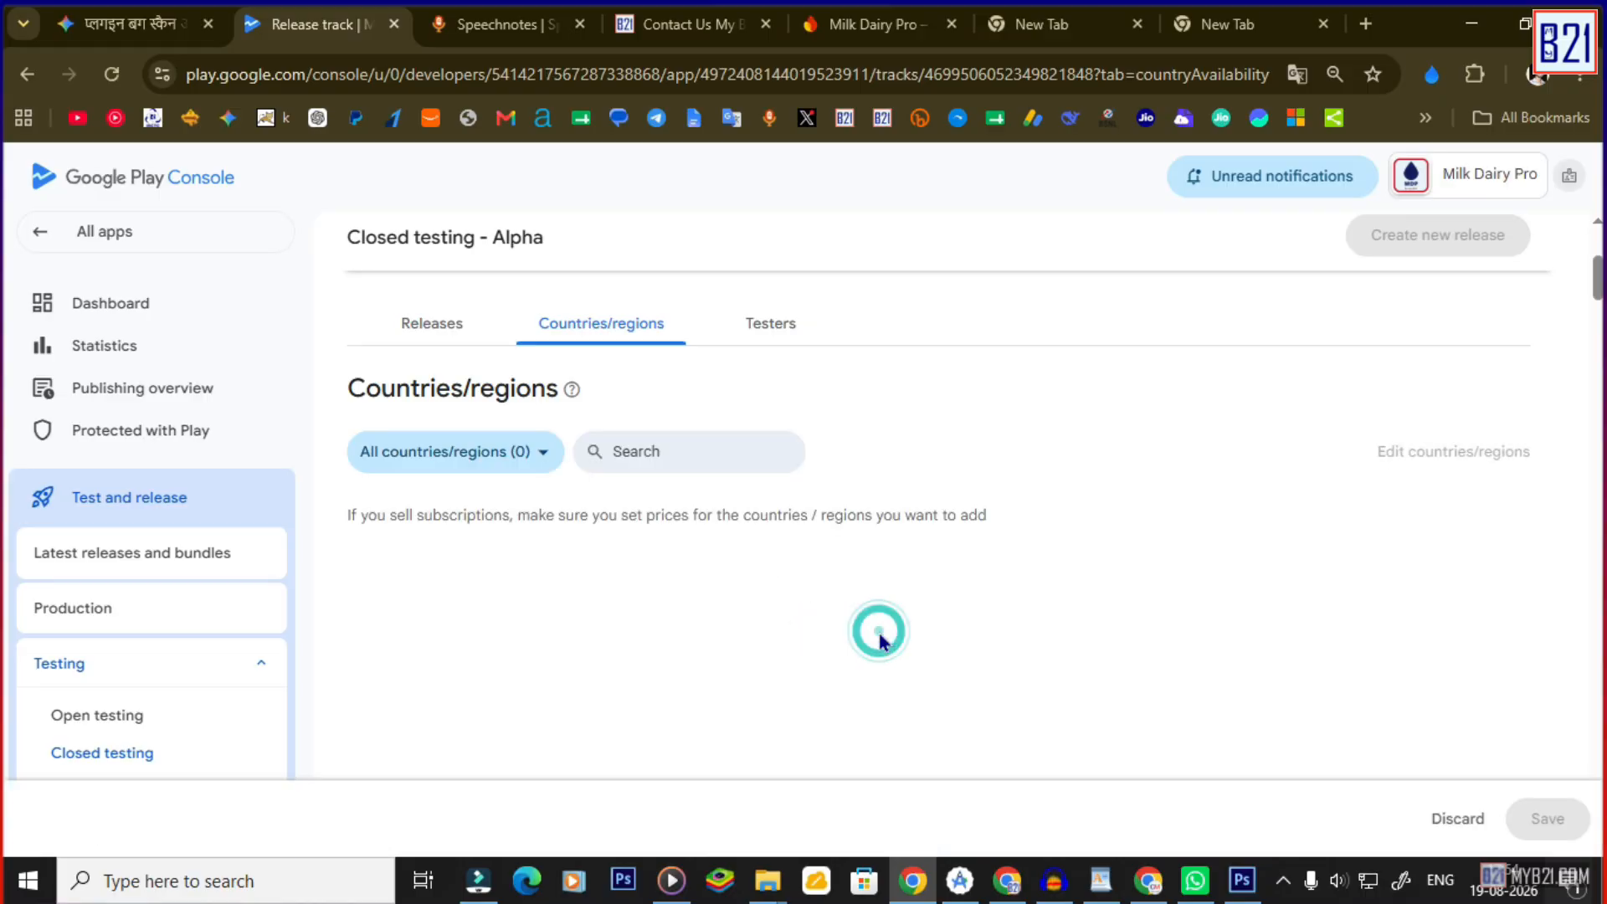
scroll(638, 470, up, 5)
Search the country list for 'in' to target India, then preview the closed testing release.
scroll(591, 548, down, 4)
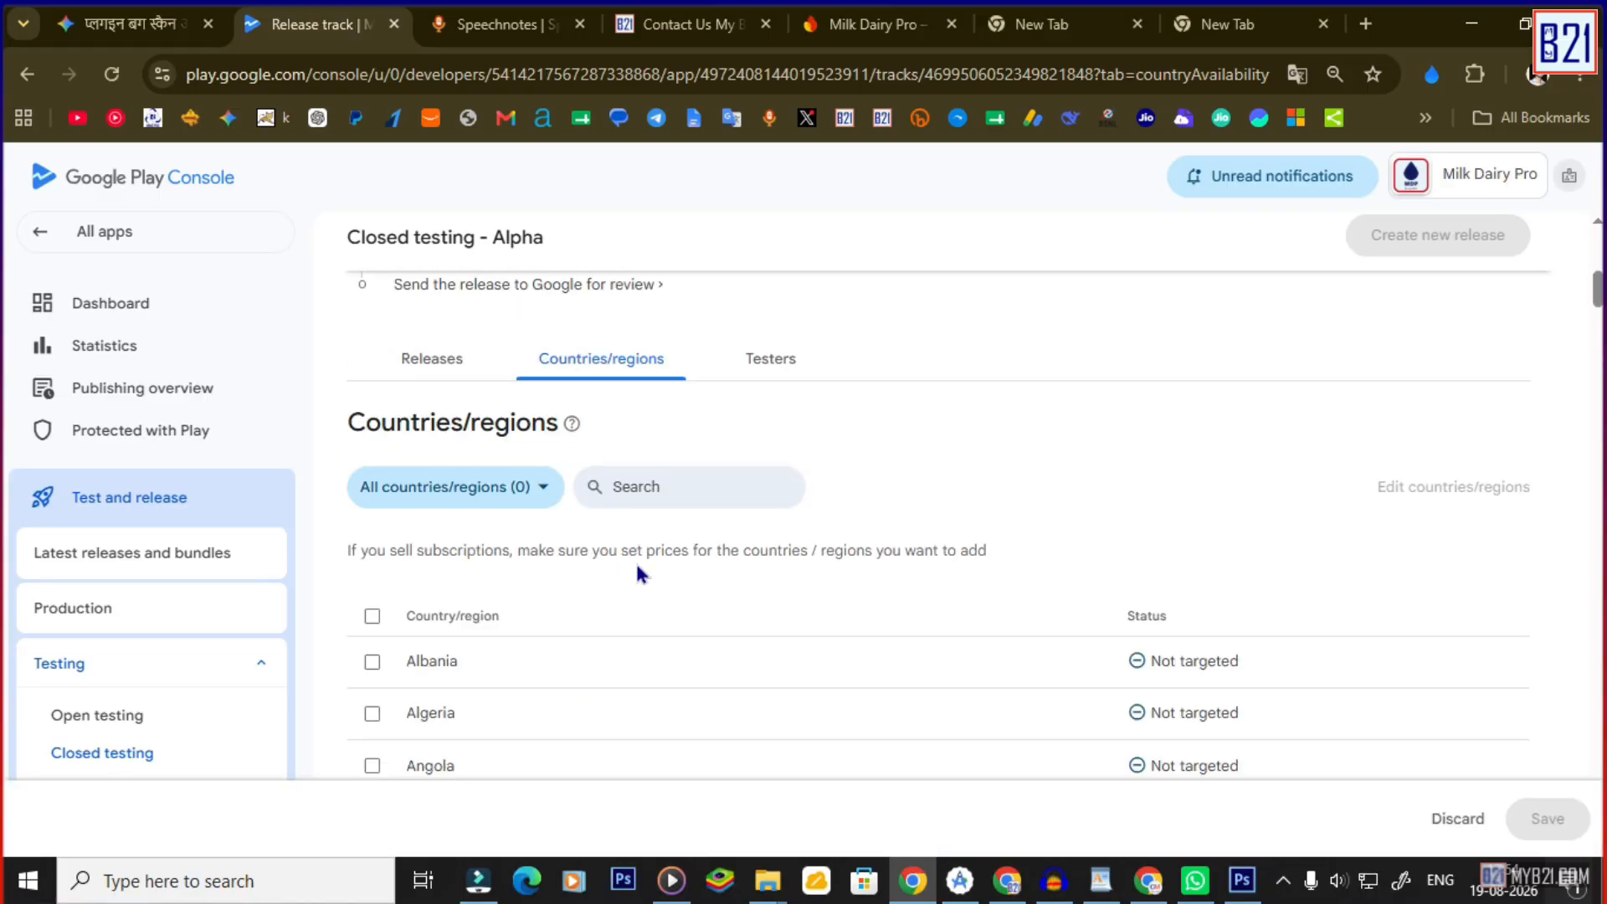
scroll(534, 644, down, 2)
scroll(538, 556, up, 2)
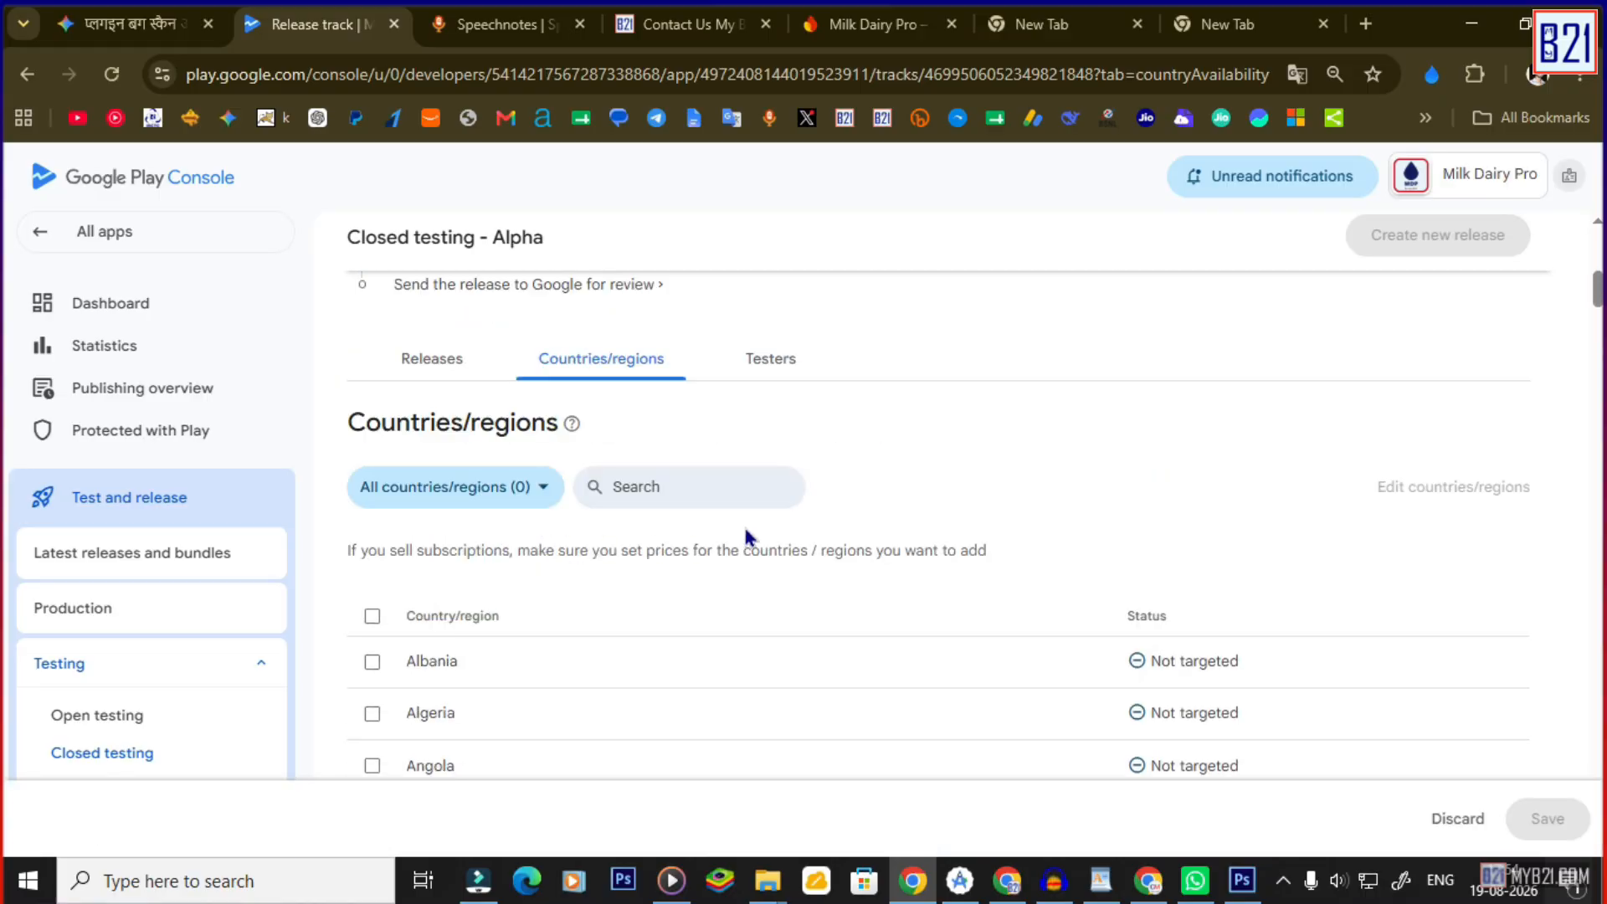
click(695, 494)
text(india)
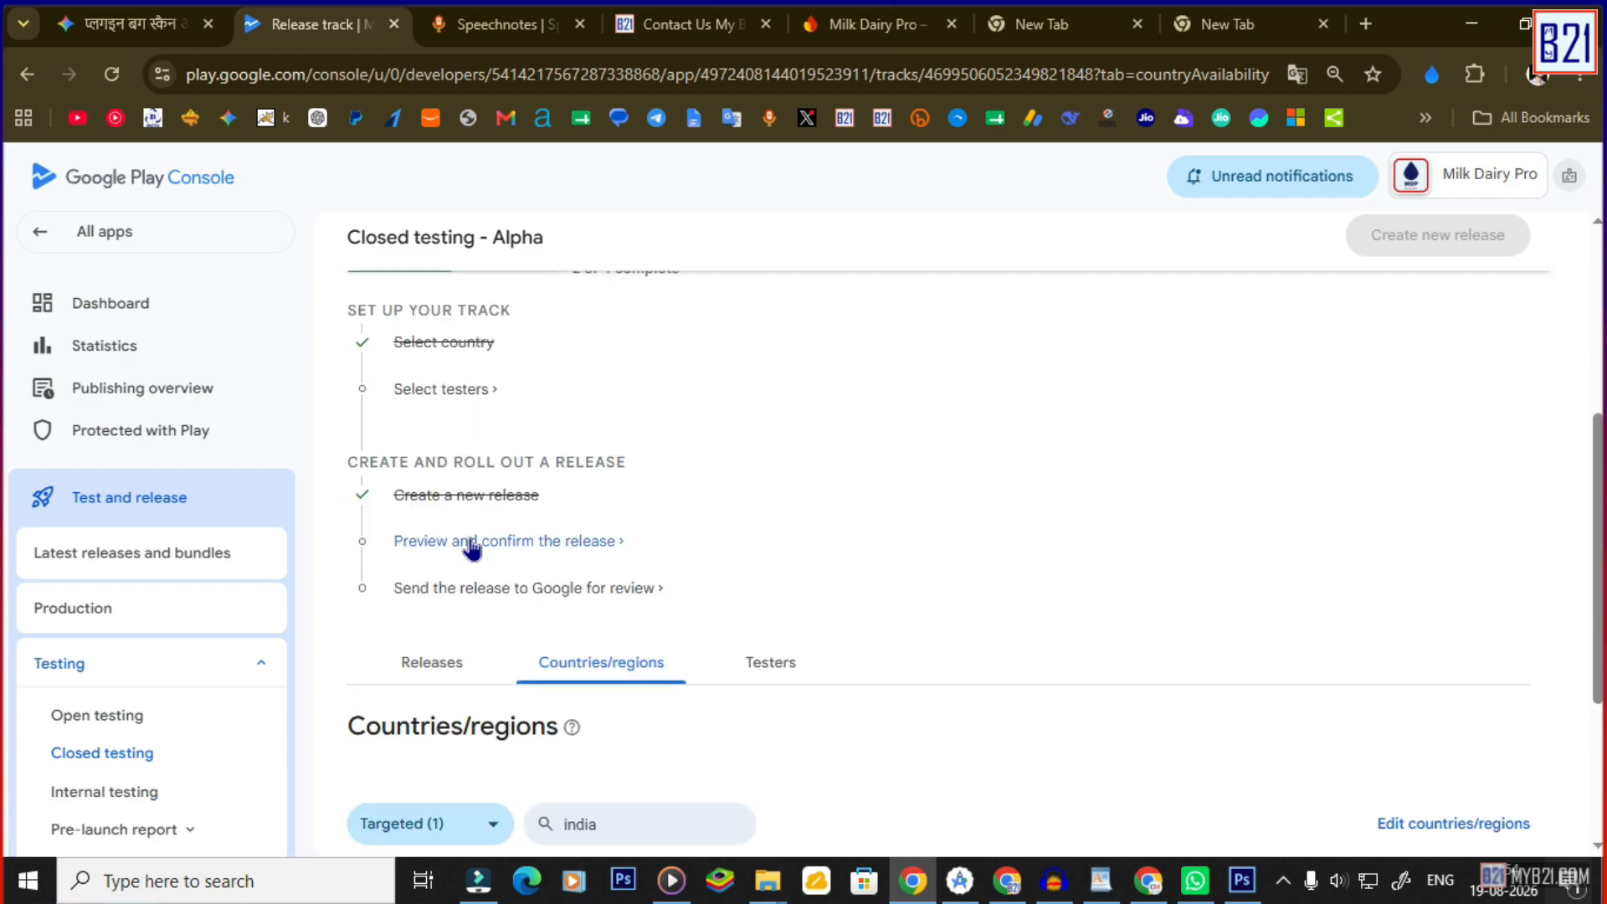
click(472, 546)
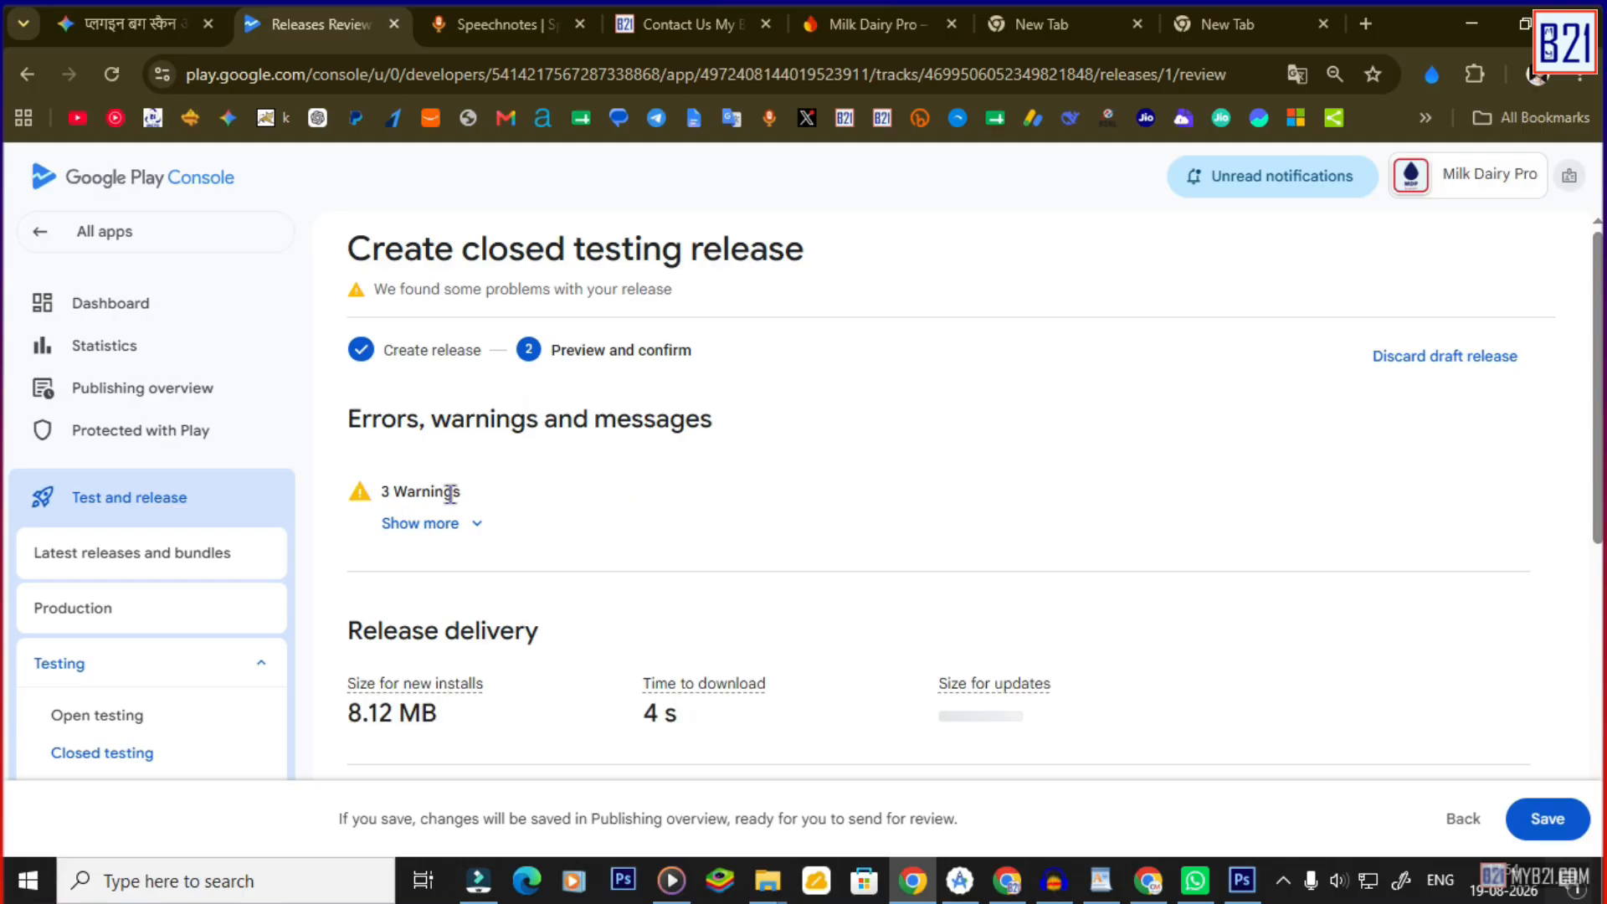
Review the three warnings and the app bundle details, then save the release.
scroll(502, 511, down, 2)
click(470, 410)
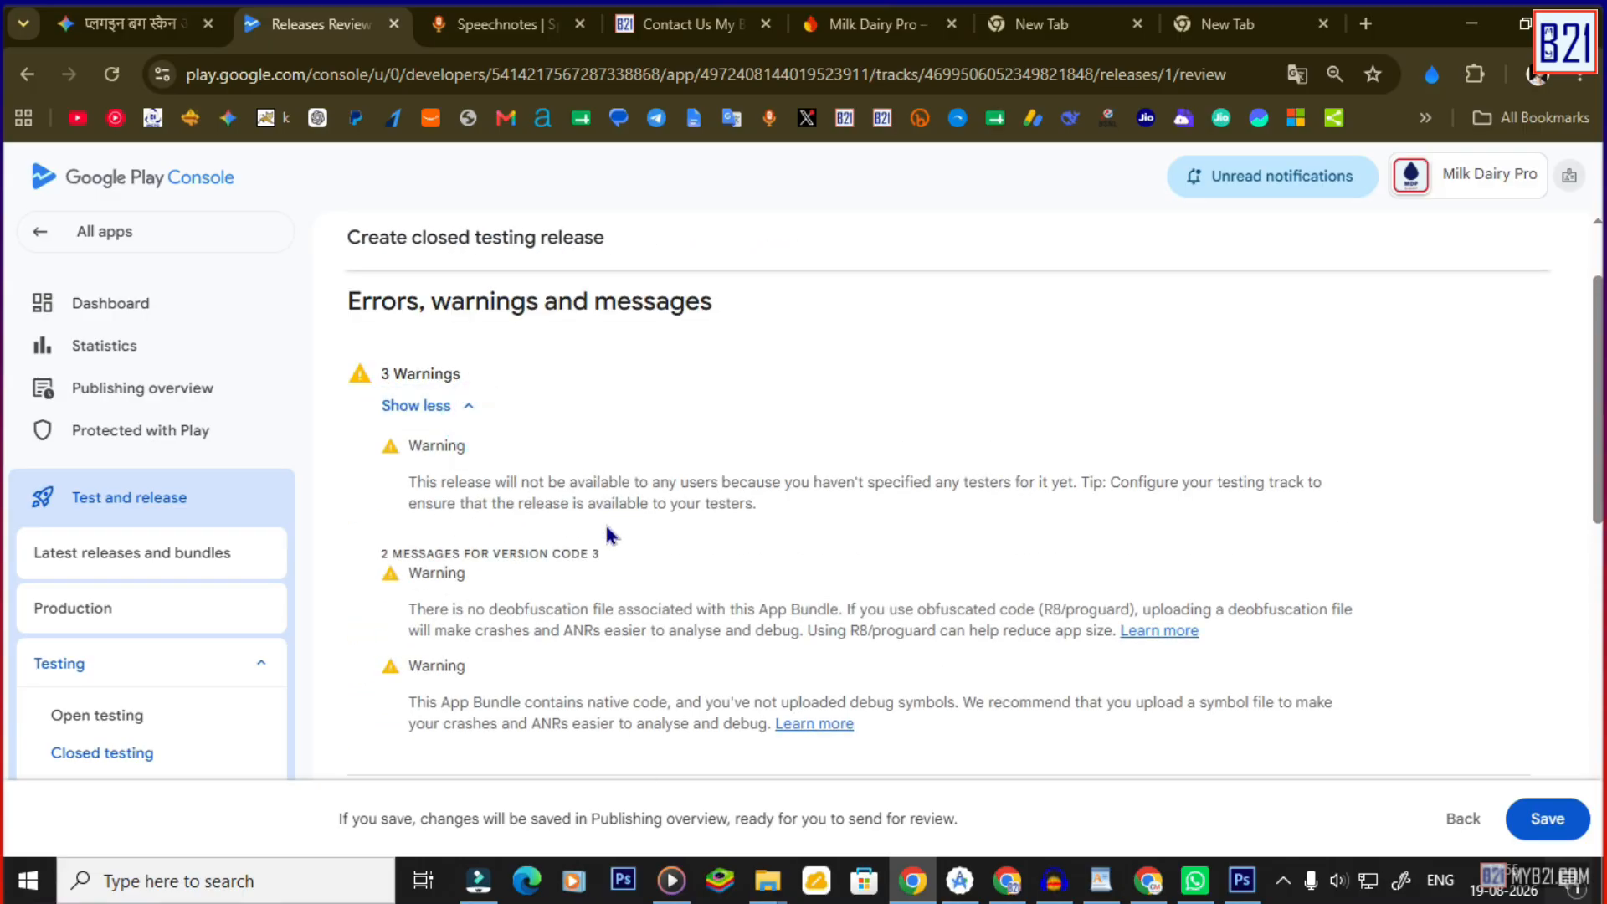
scroll(659, 536, down, 10)
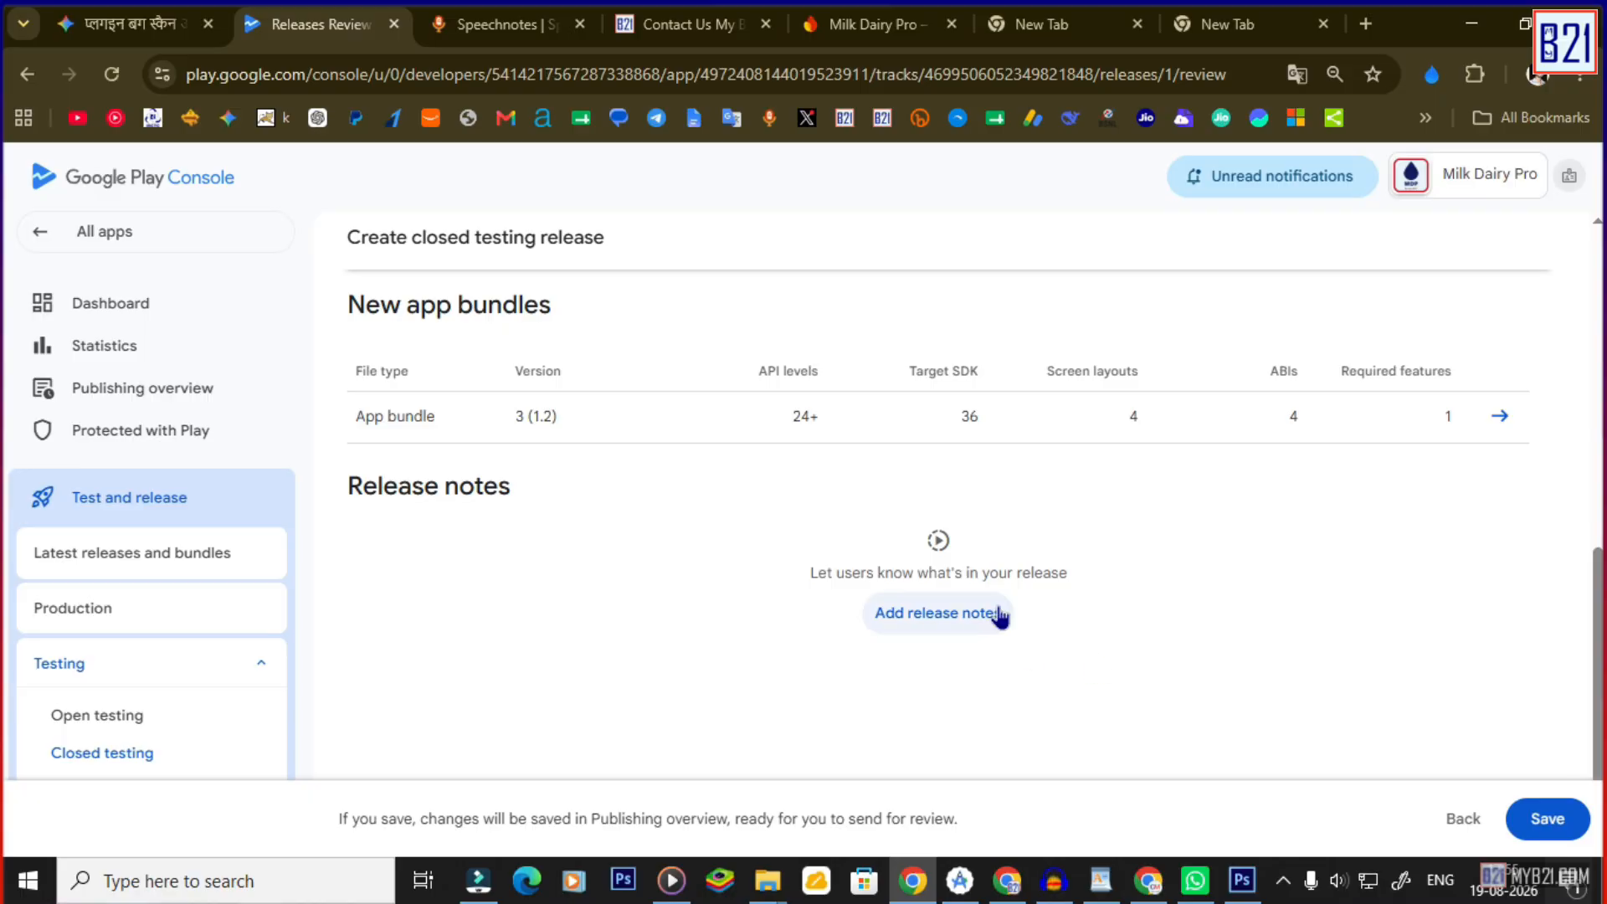
scroll(963, 627, up, 1)
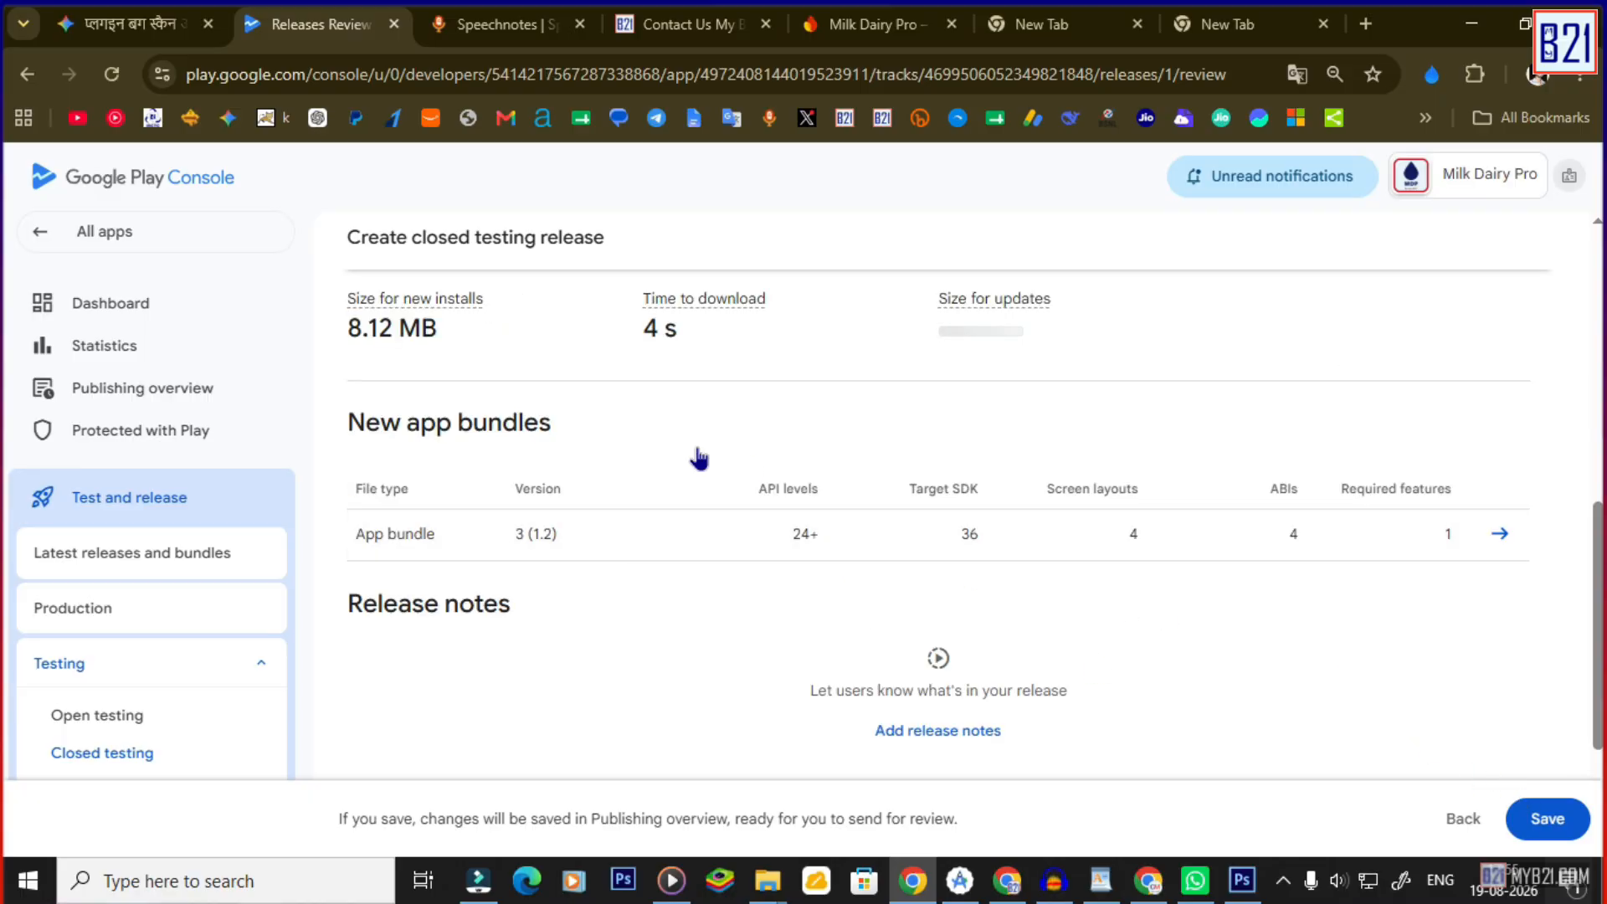
click(441, 509)
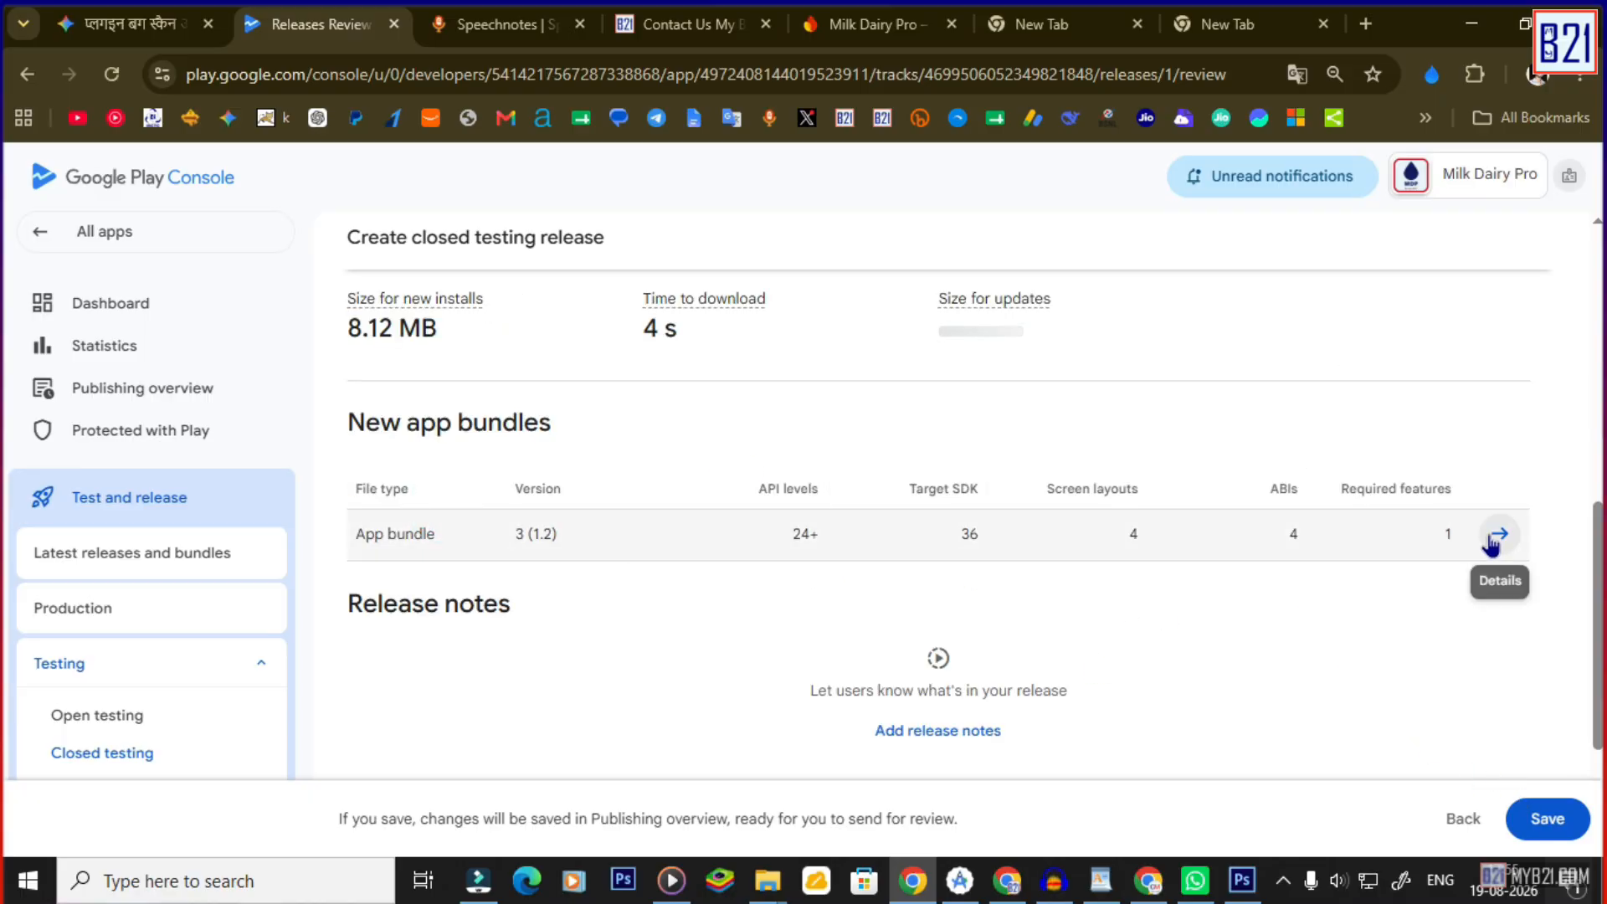
click(1547, 818)
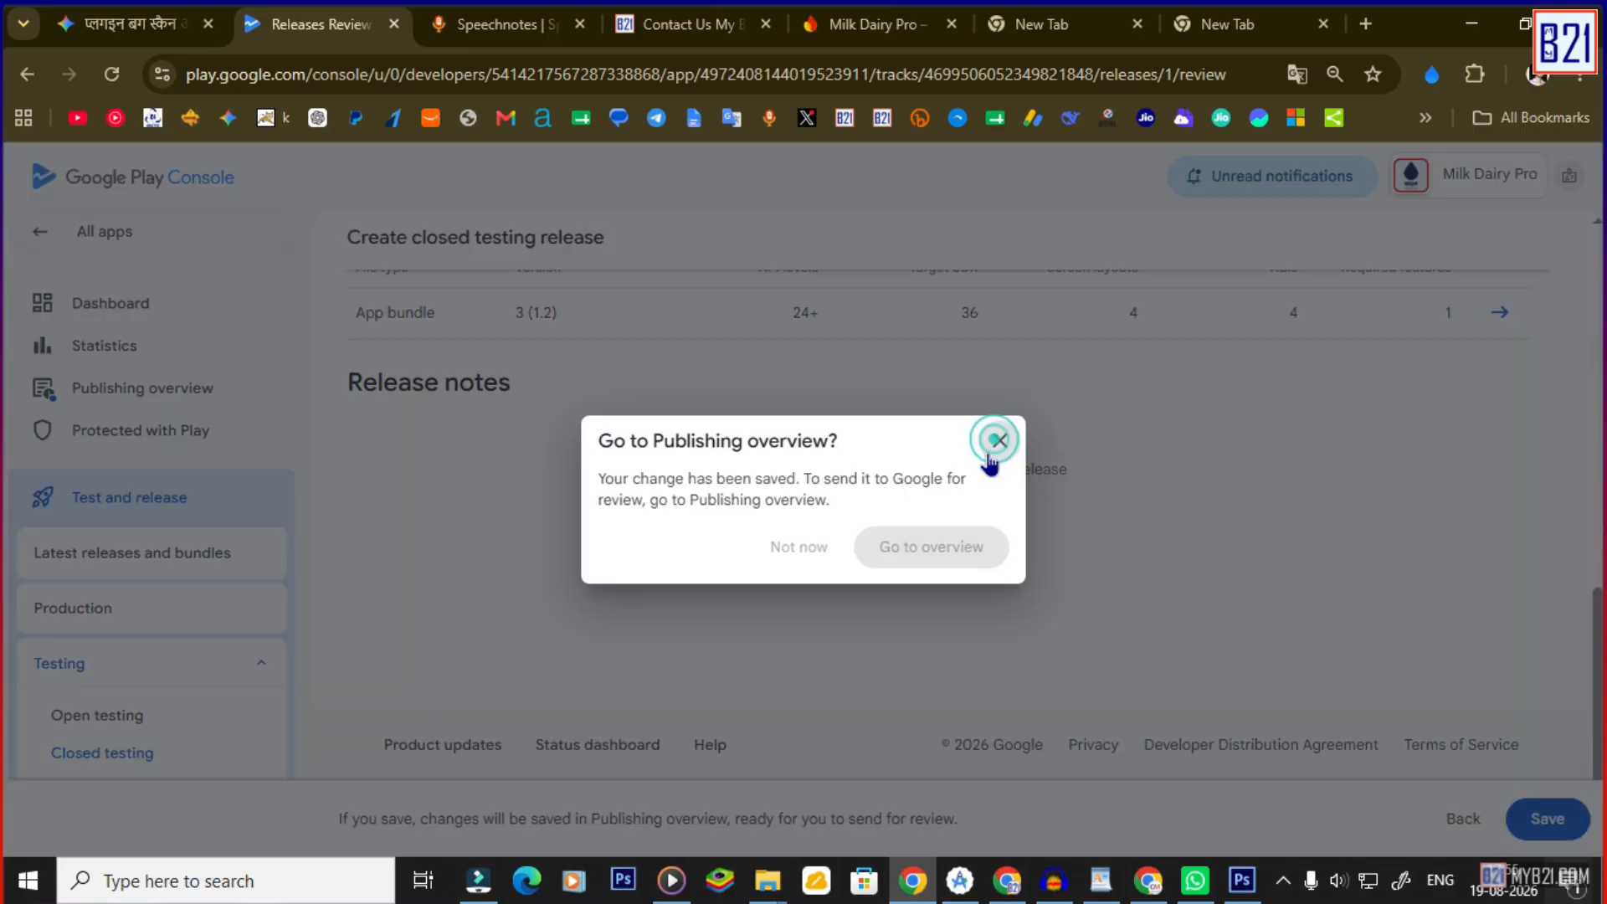
click(995, 440)
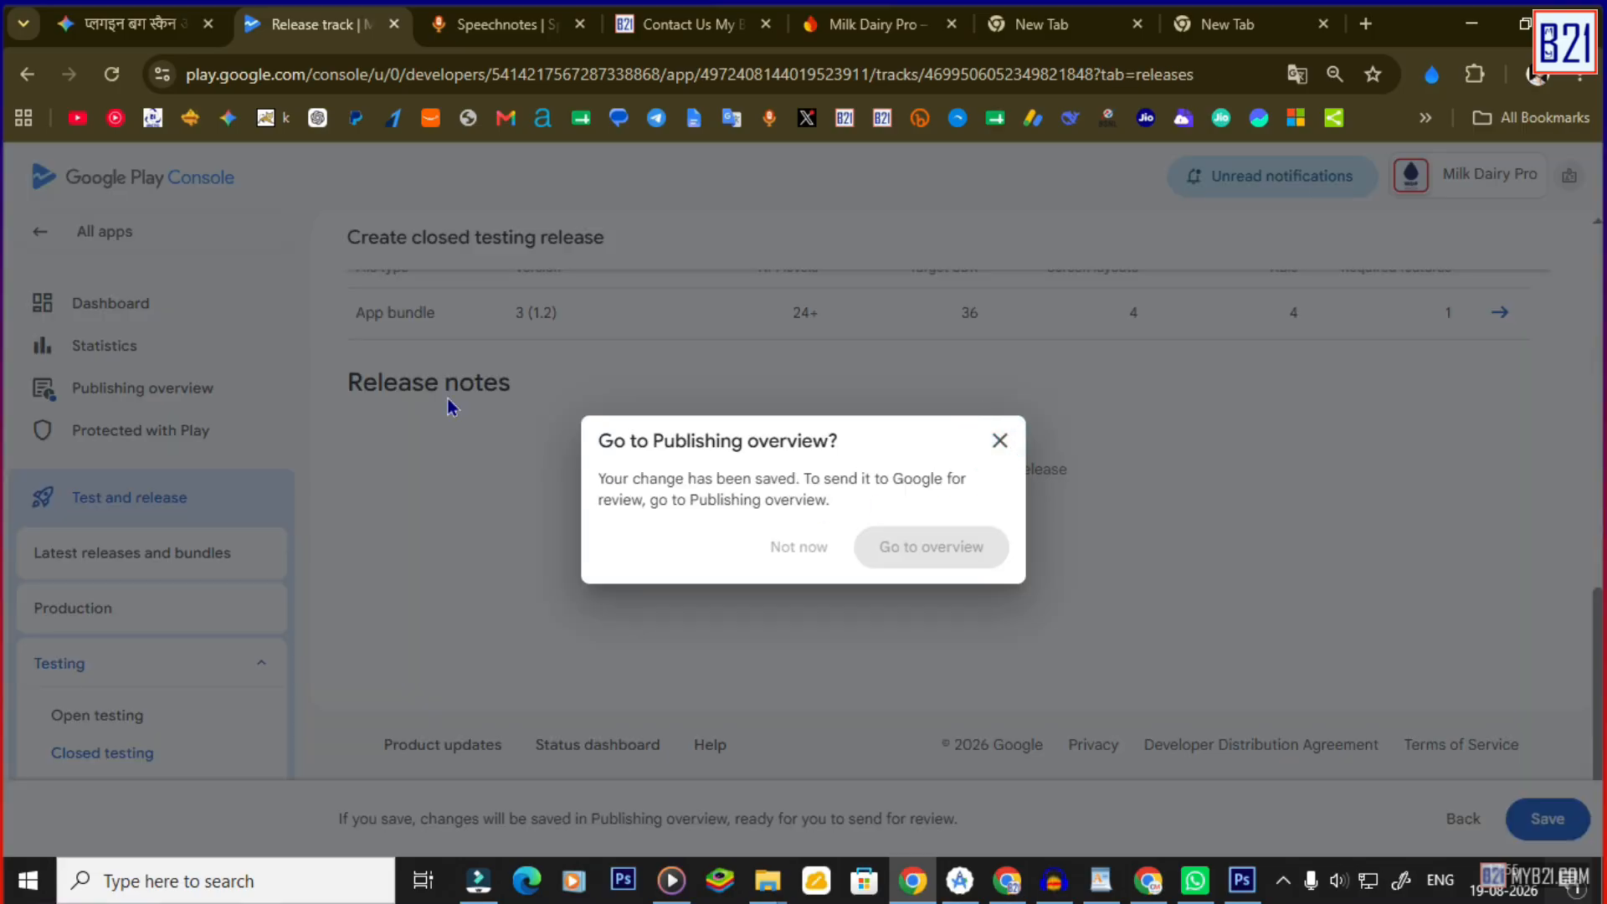
From the dashboard, open the Publishing overview showing the 12 unsubmitted changes.
click(127, 310)
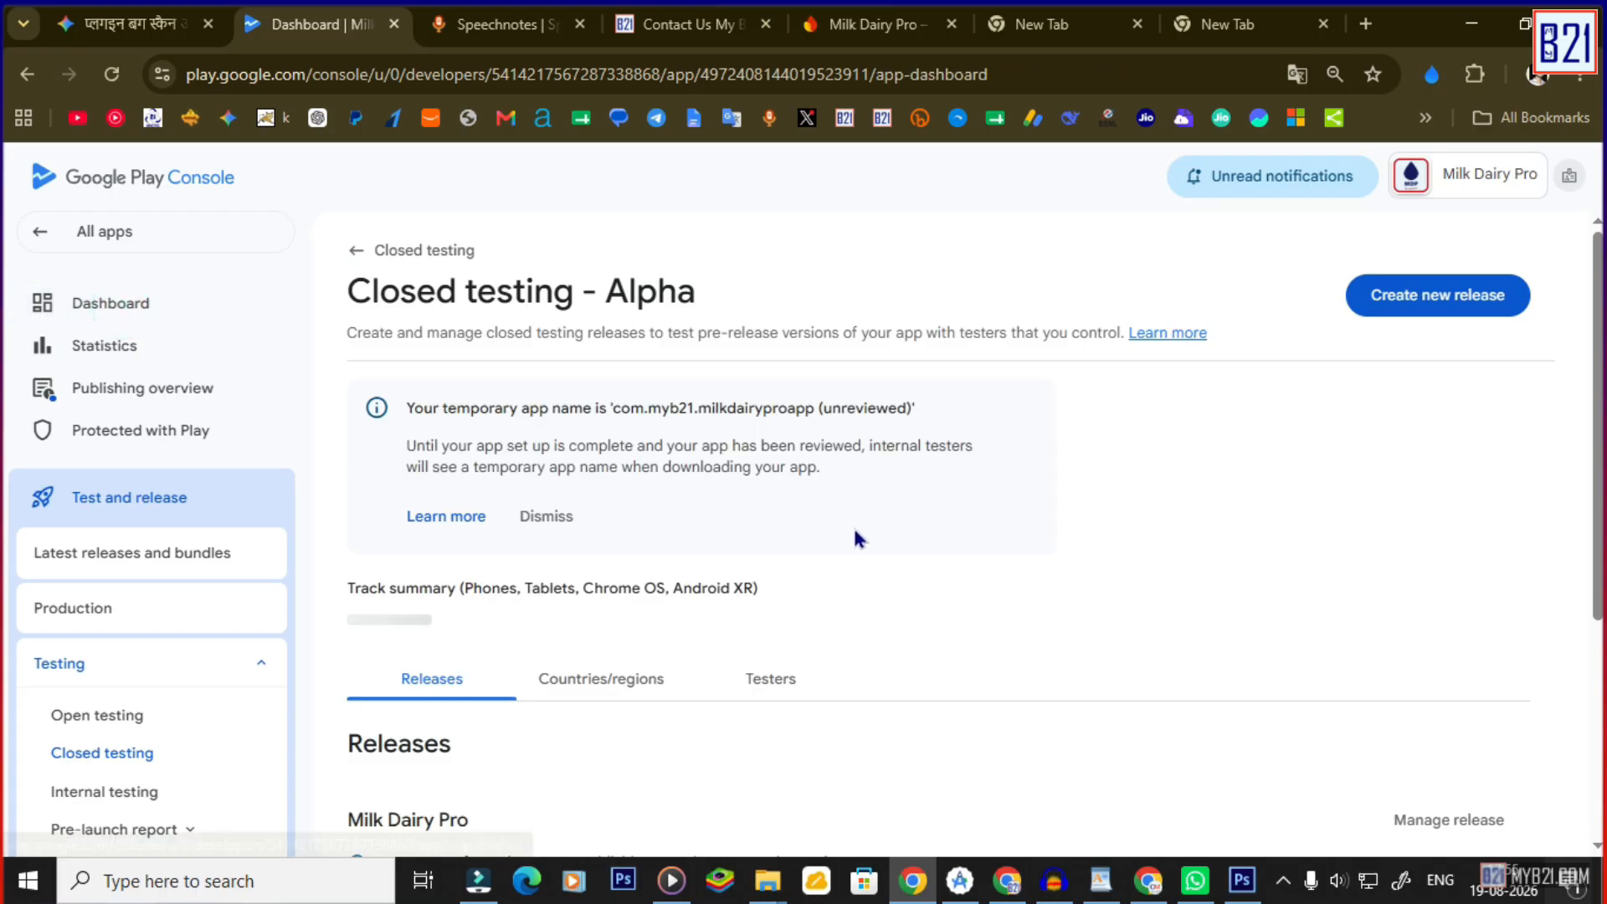
scroll(670, 519, down, 1)
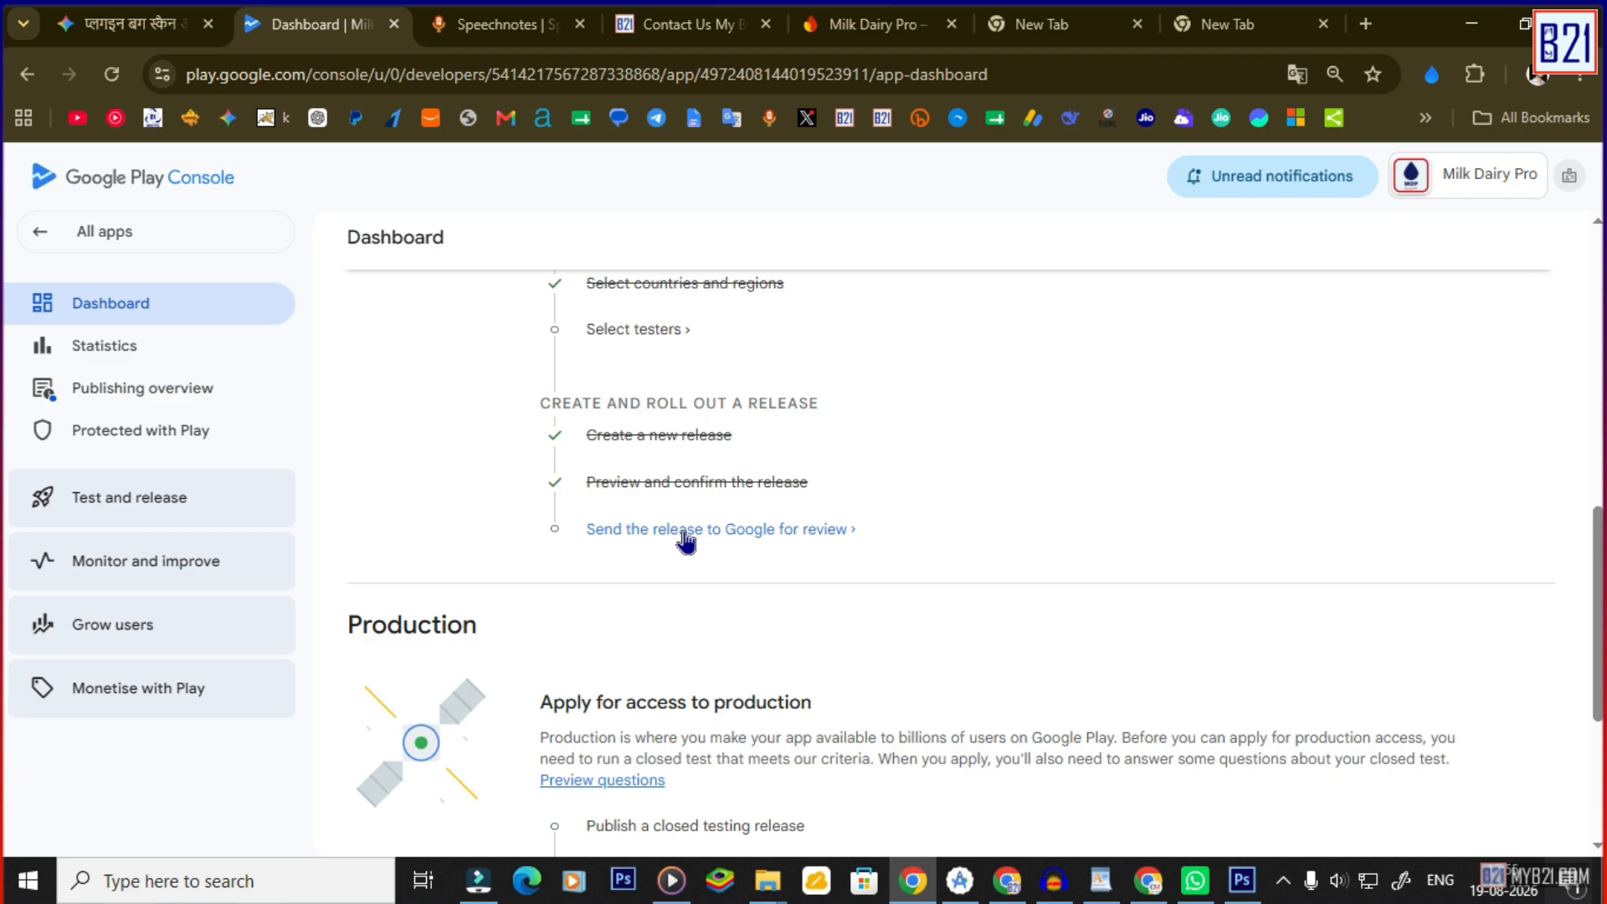
click(685, 531)
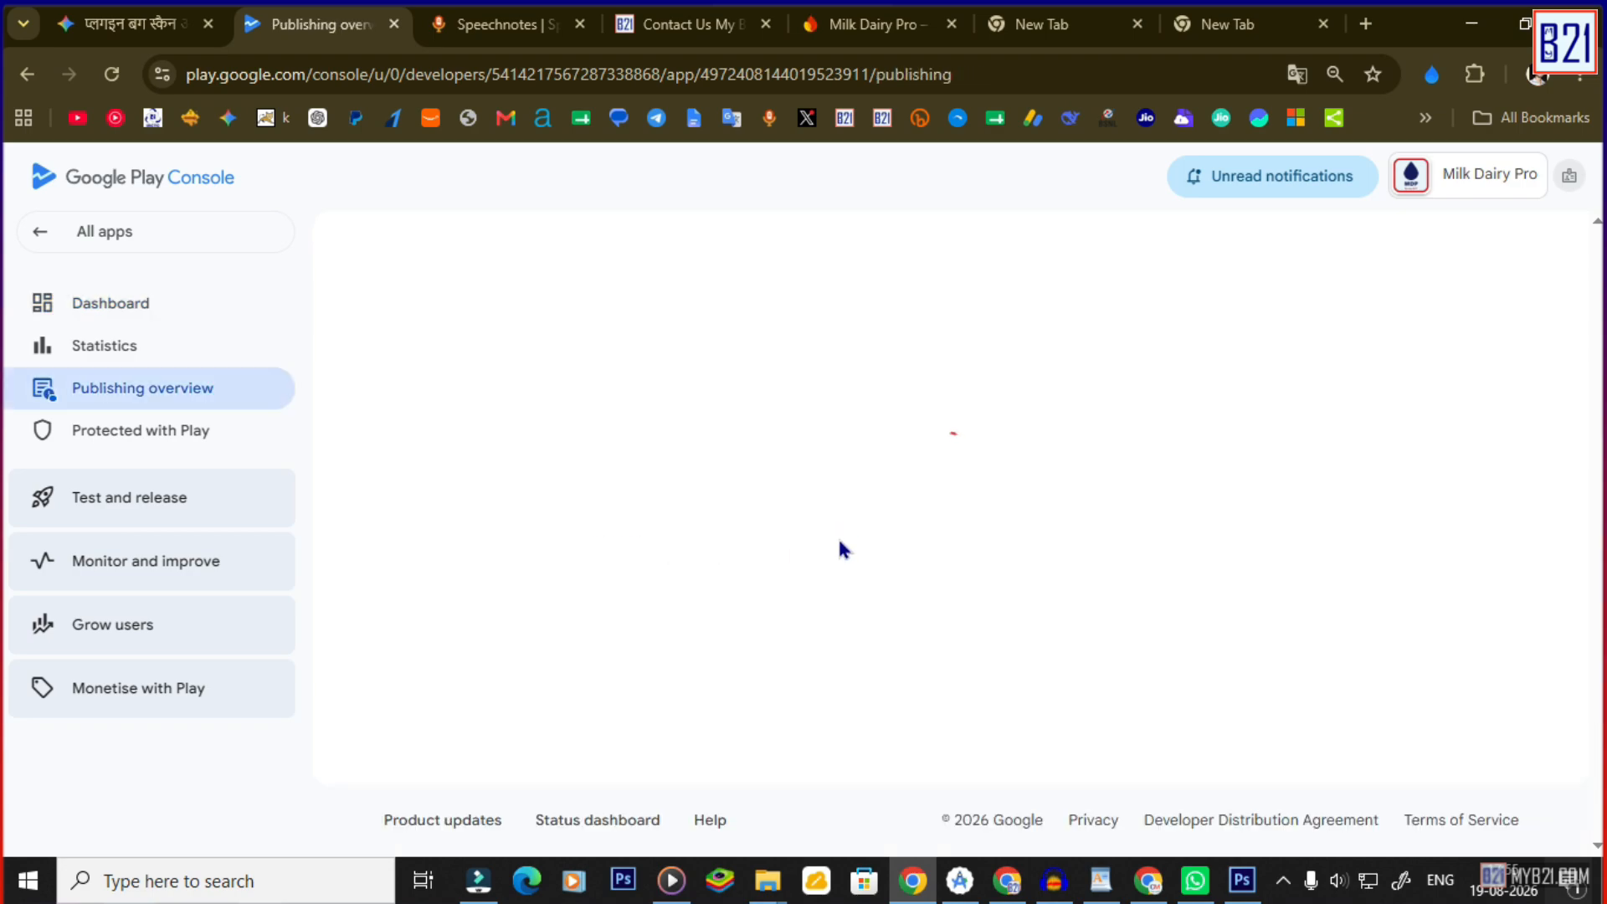
click(27, 73)
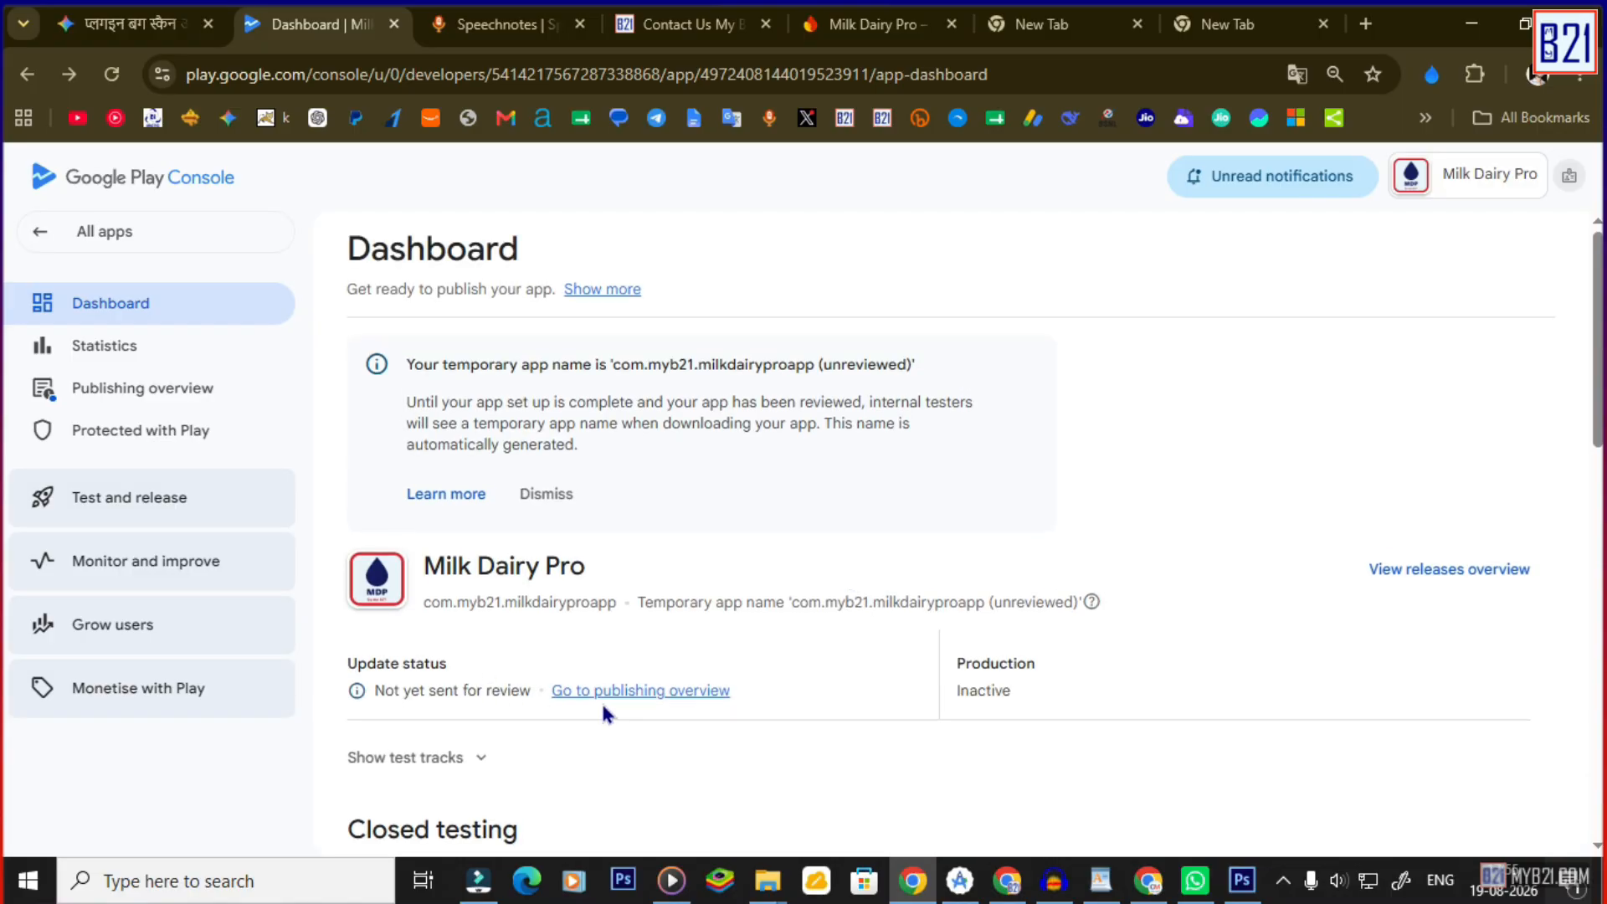
click(637, 688)
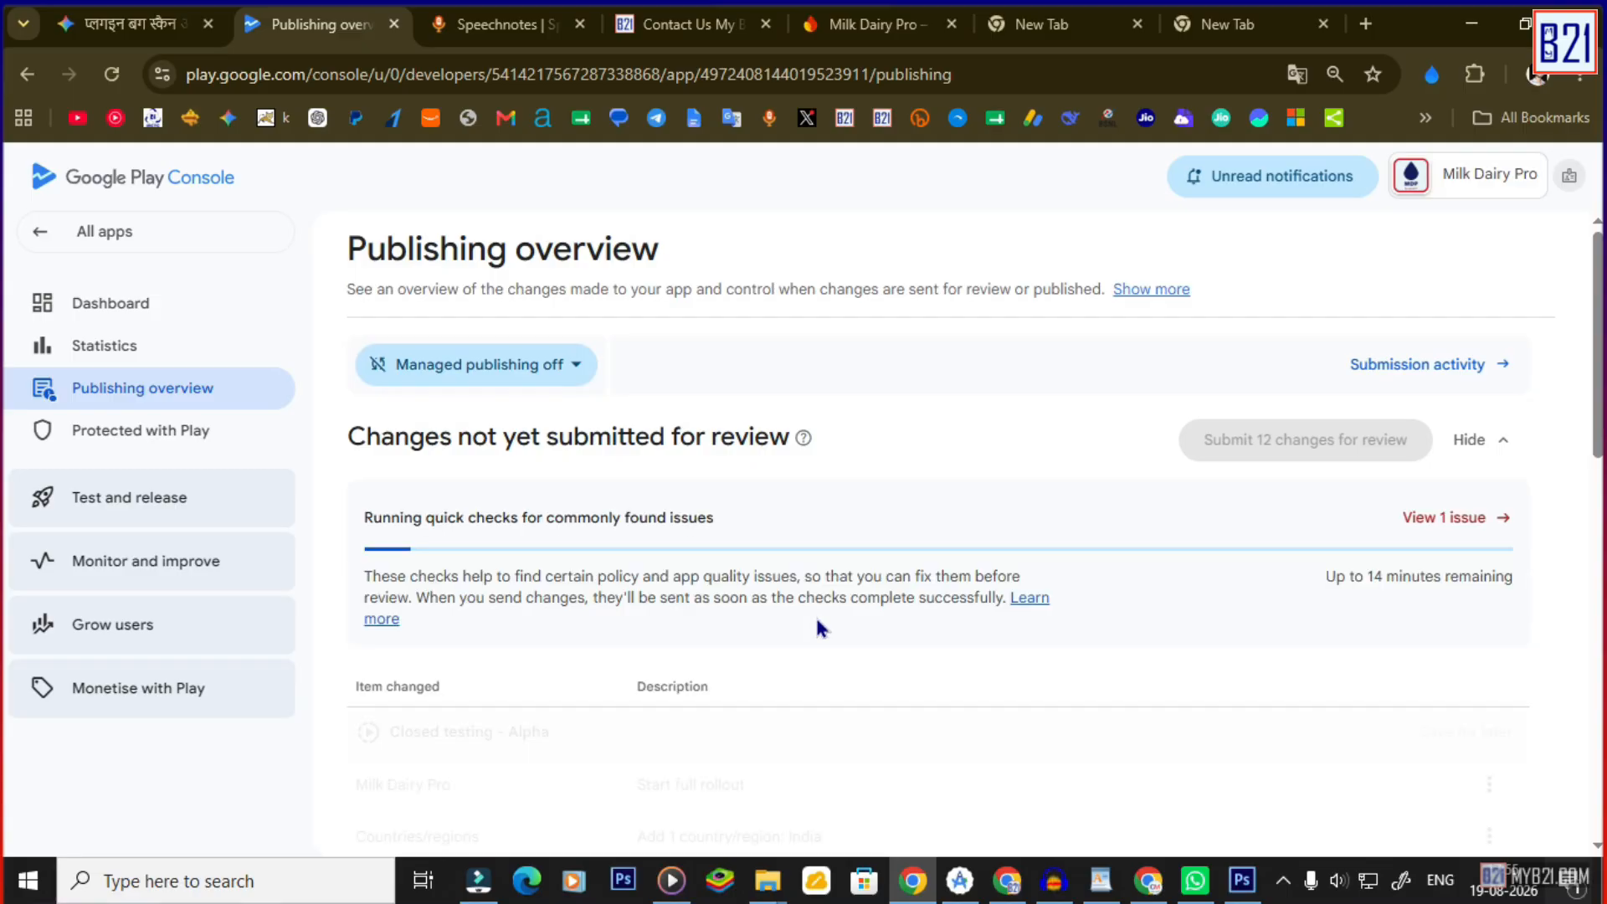
scroll(817, 620, down, 3)
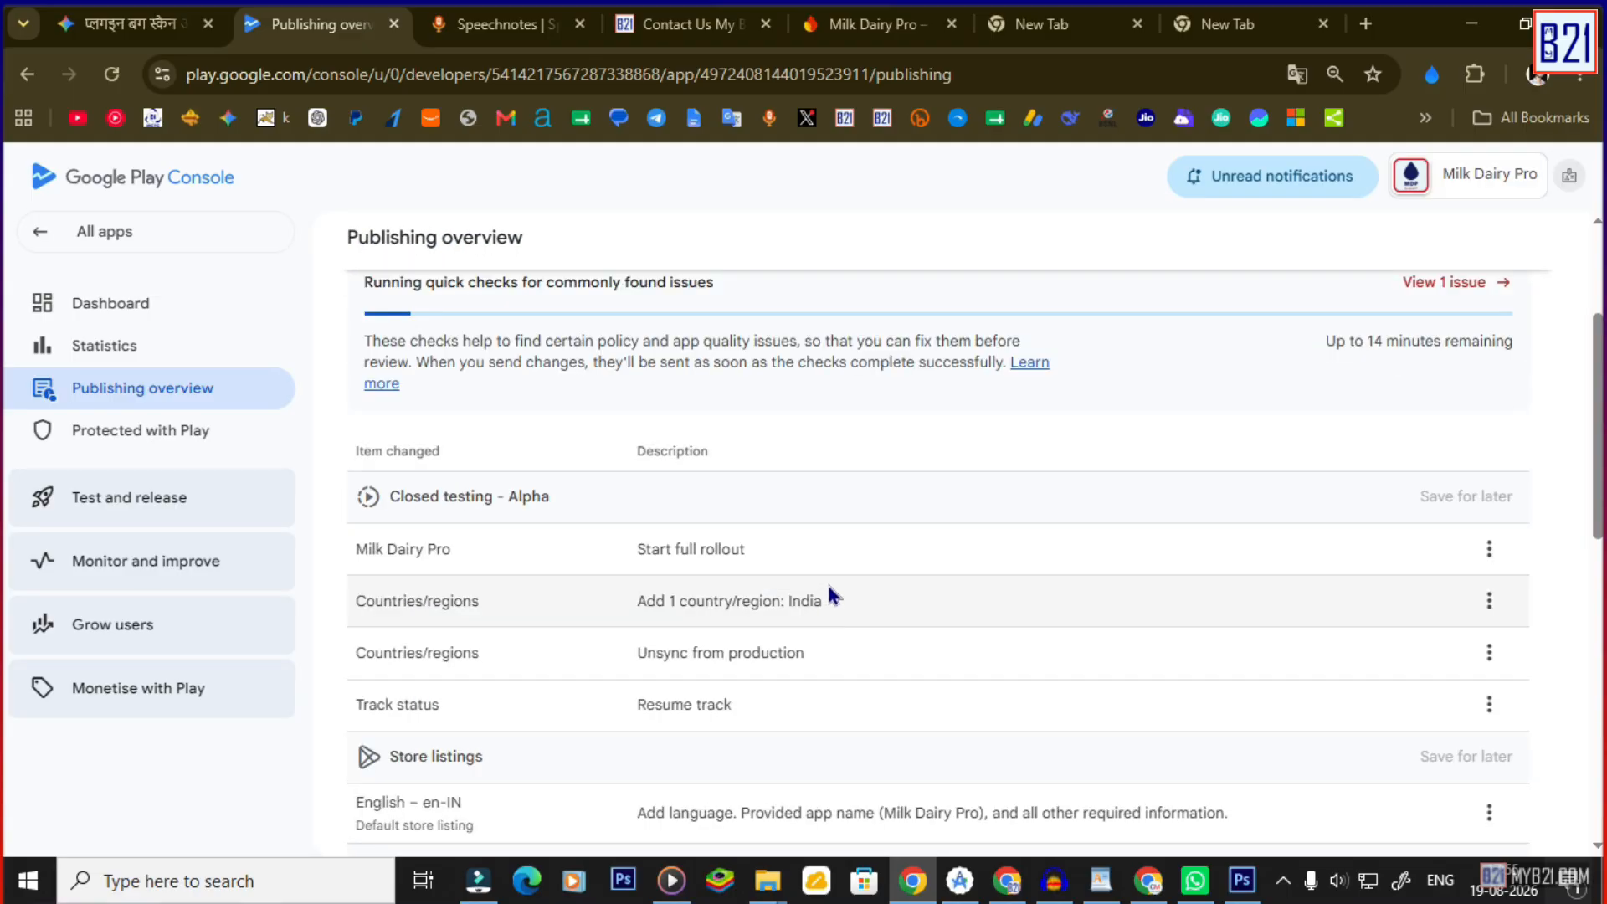
scroll(837, 586, up, 3)
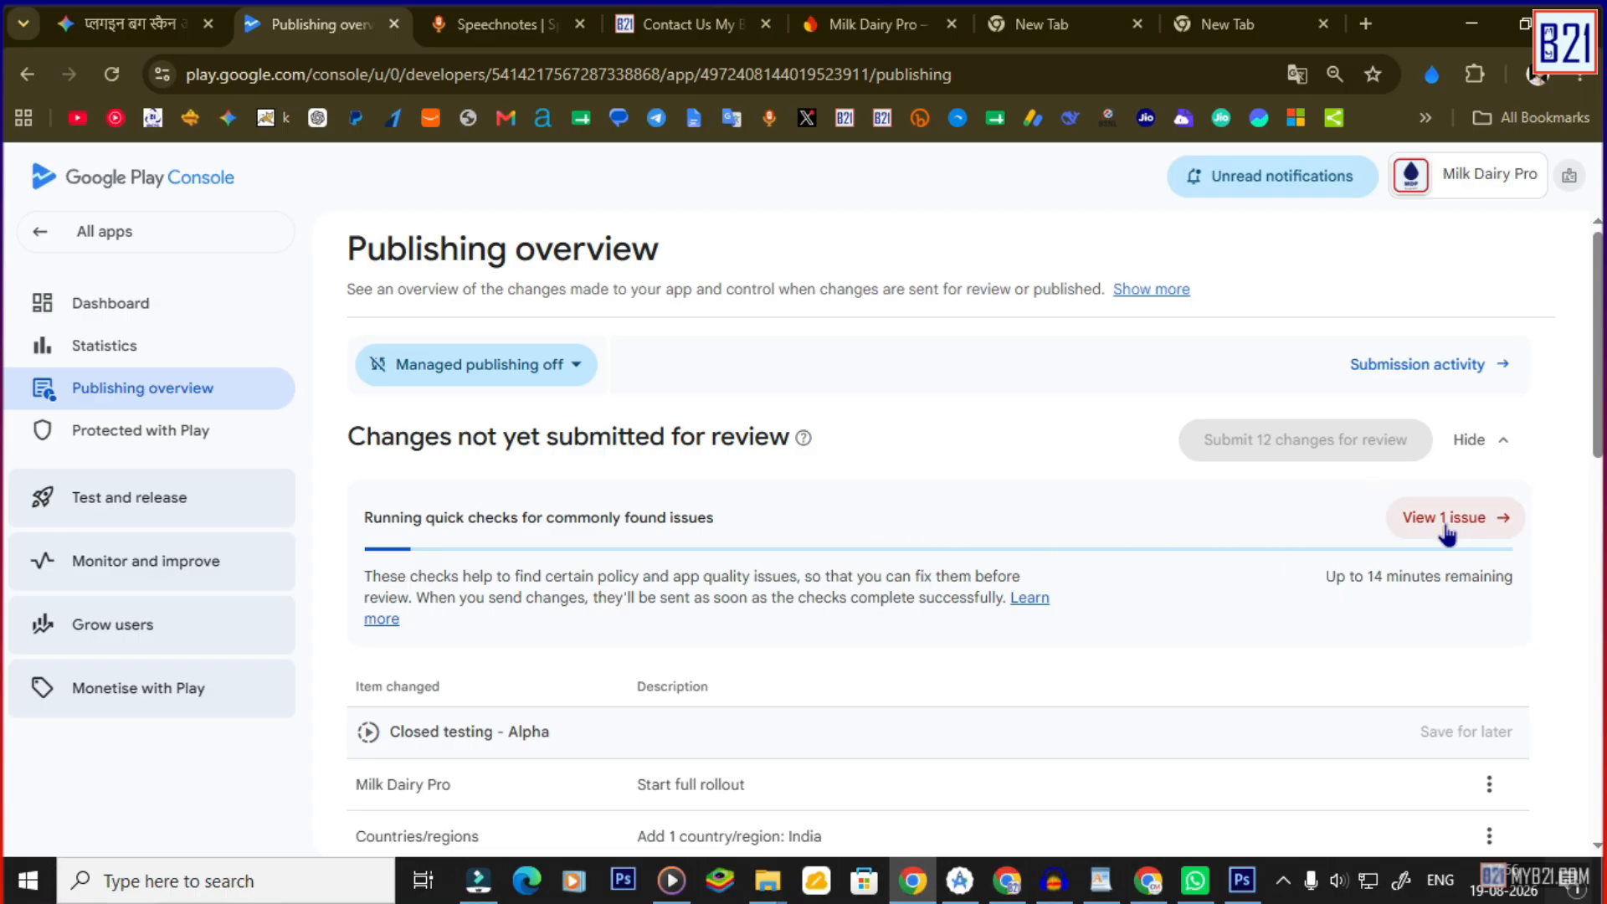
Open the single flagged issue and go to complete the advertising ID declaration.
click(1455, 520)
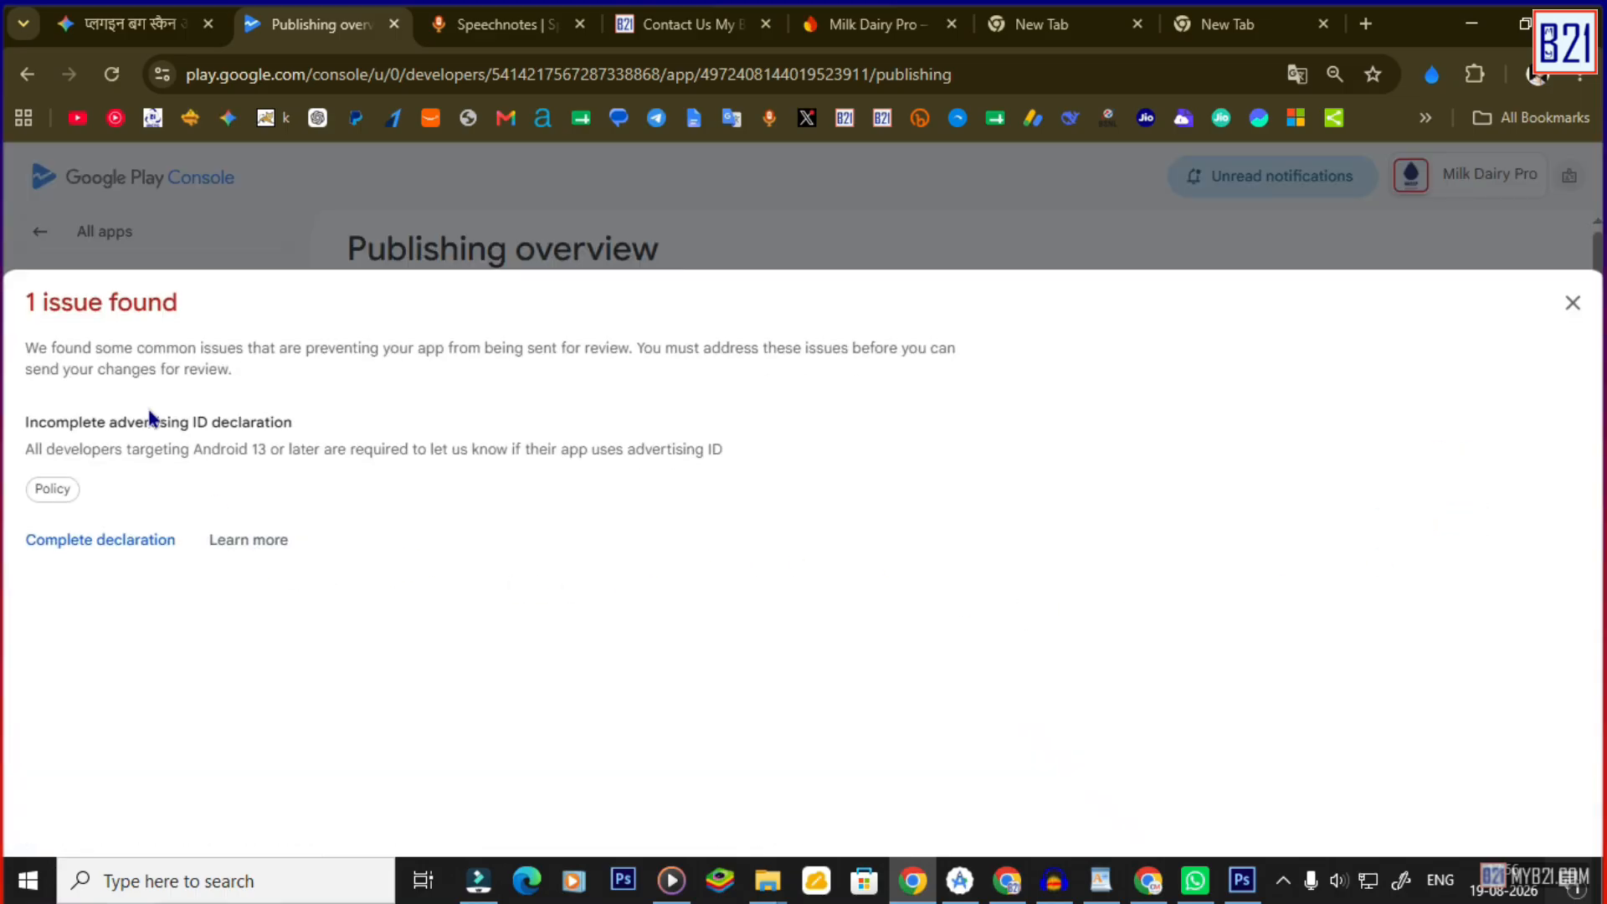
drag(104, 424, 295, 427)
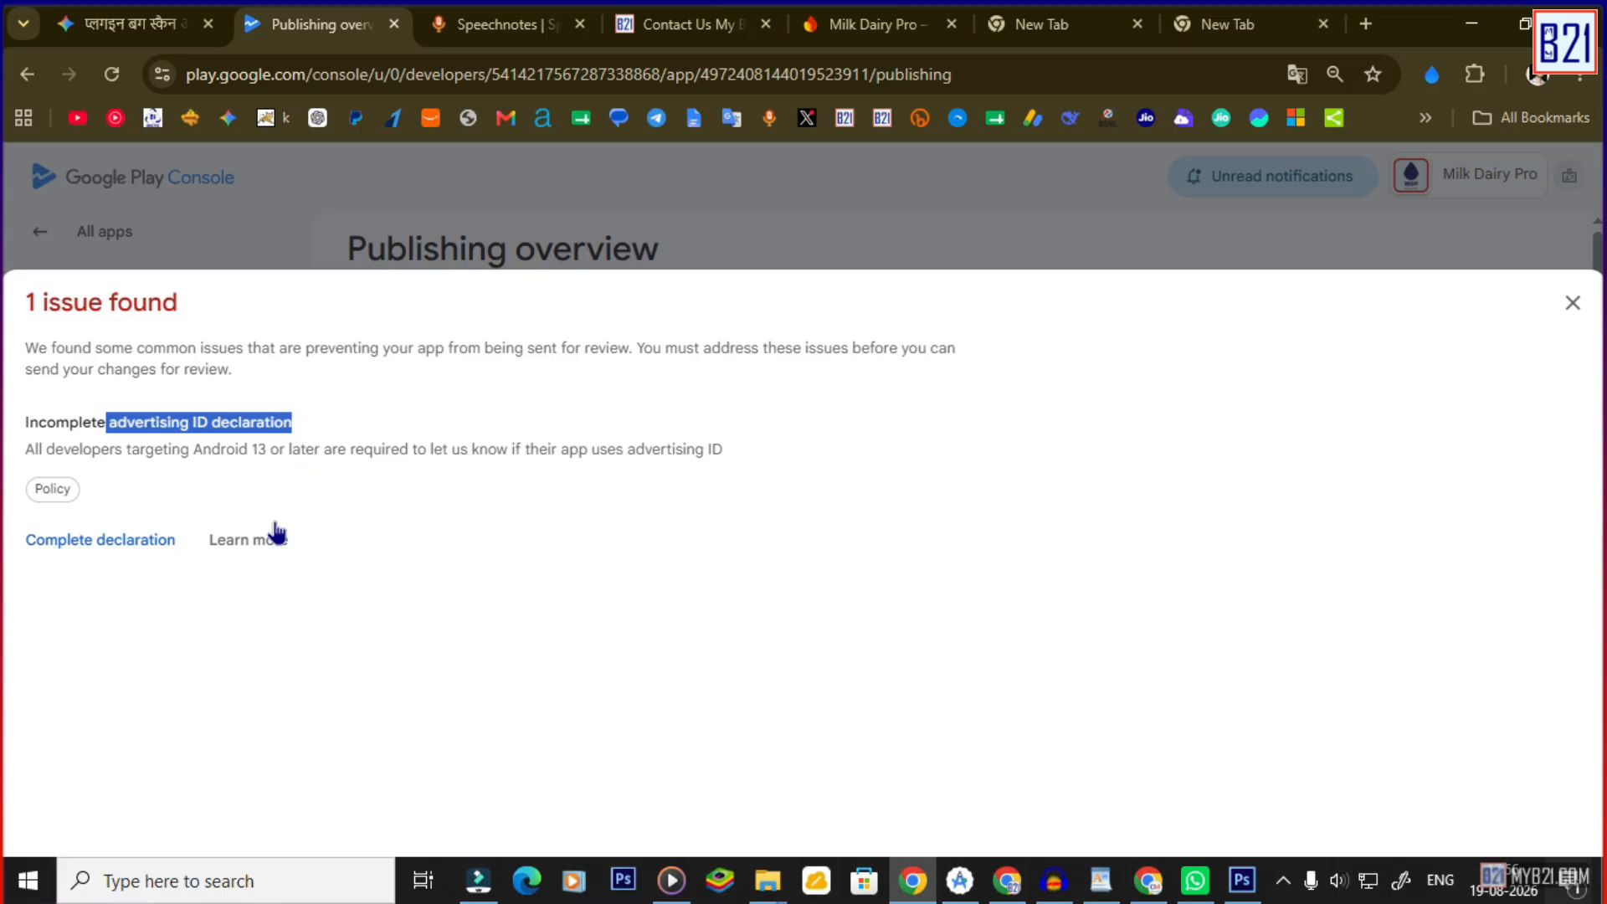
click(134, 550)
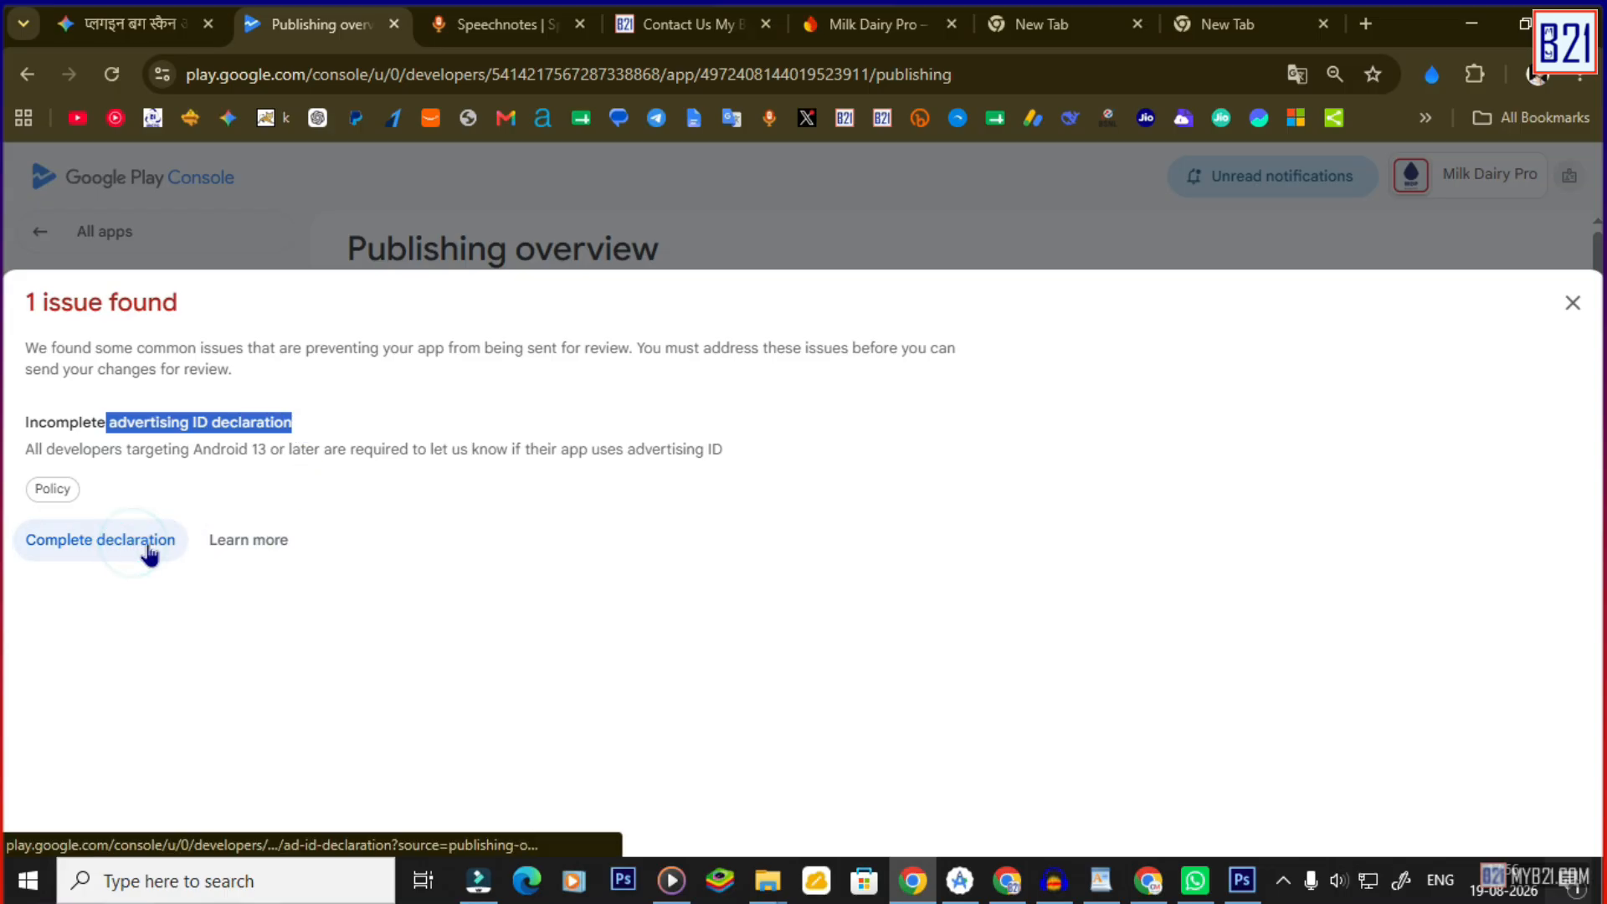
scroll(623, 577, down, 4)
scroll(628, 588, down, 3)
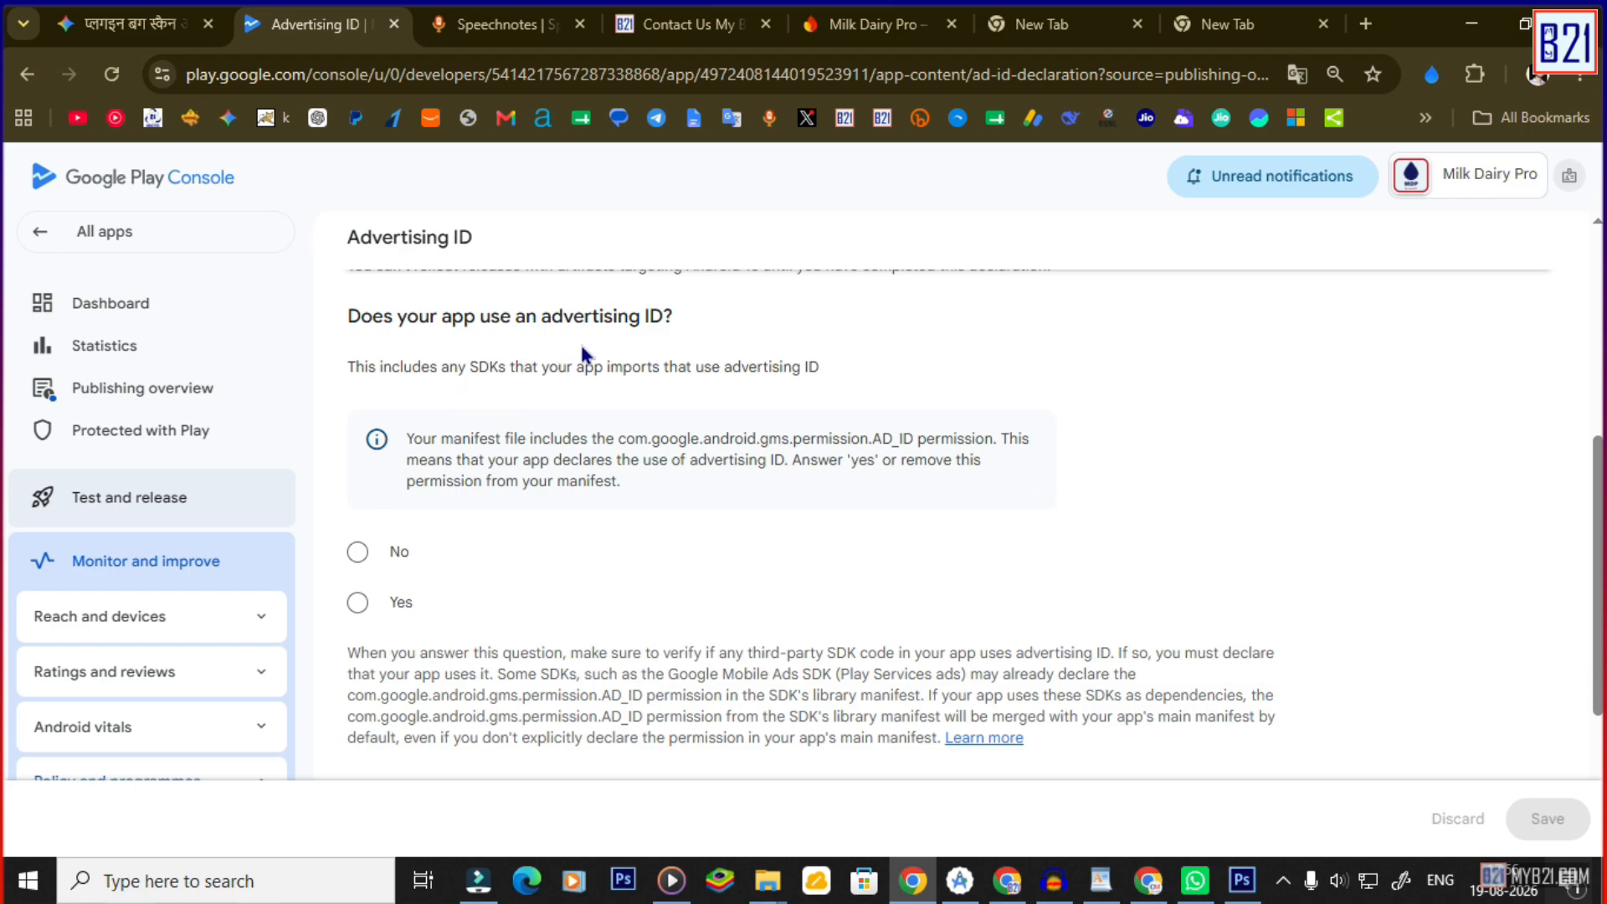
Declare advertising ID use as Yes, for Advertising or marketing only, save, and return to the overview.
drag(442, 368, 536, 386)
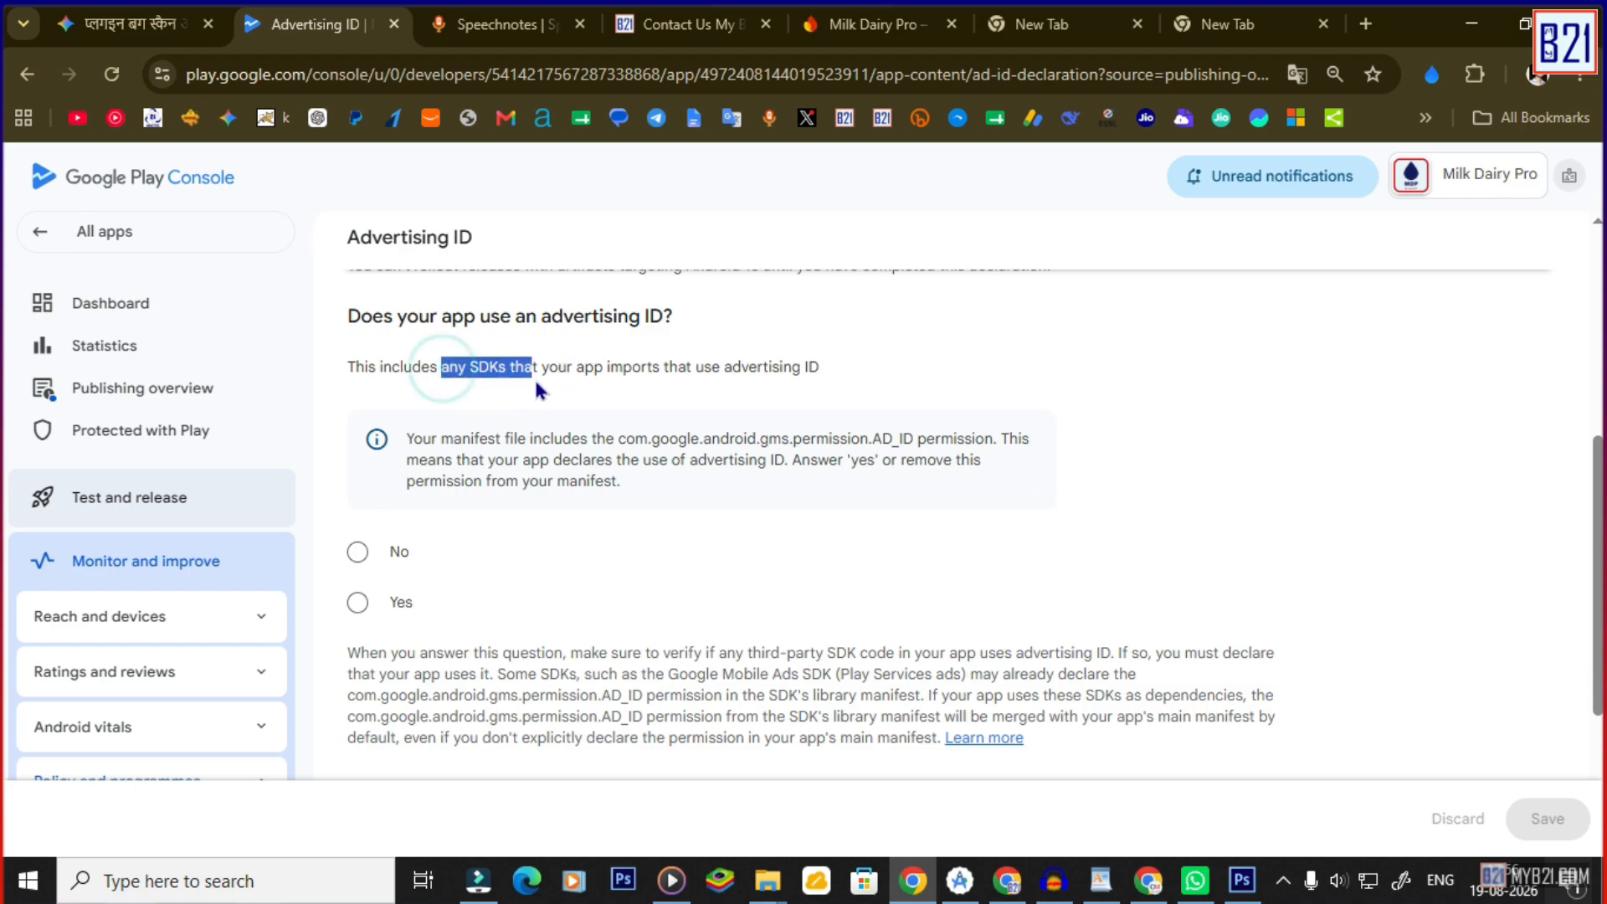
drag(733, 388, 811, 400)
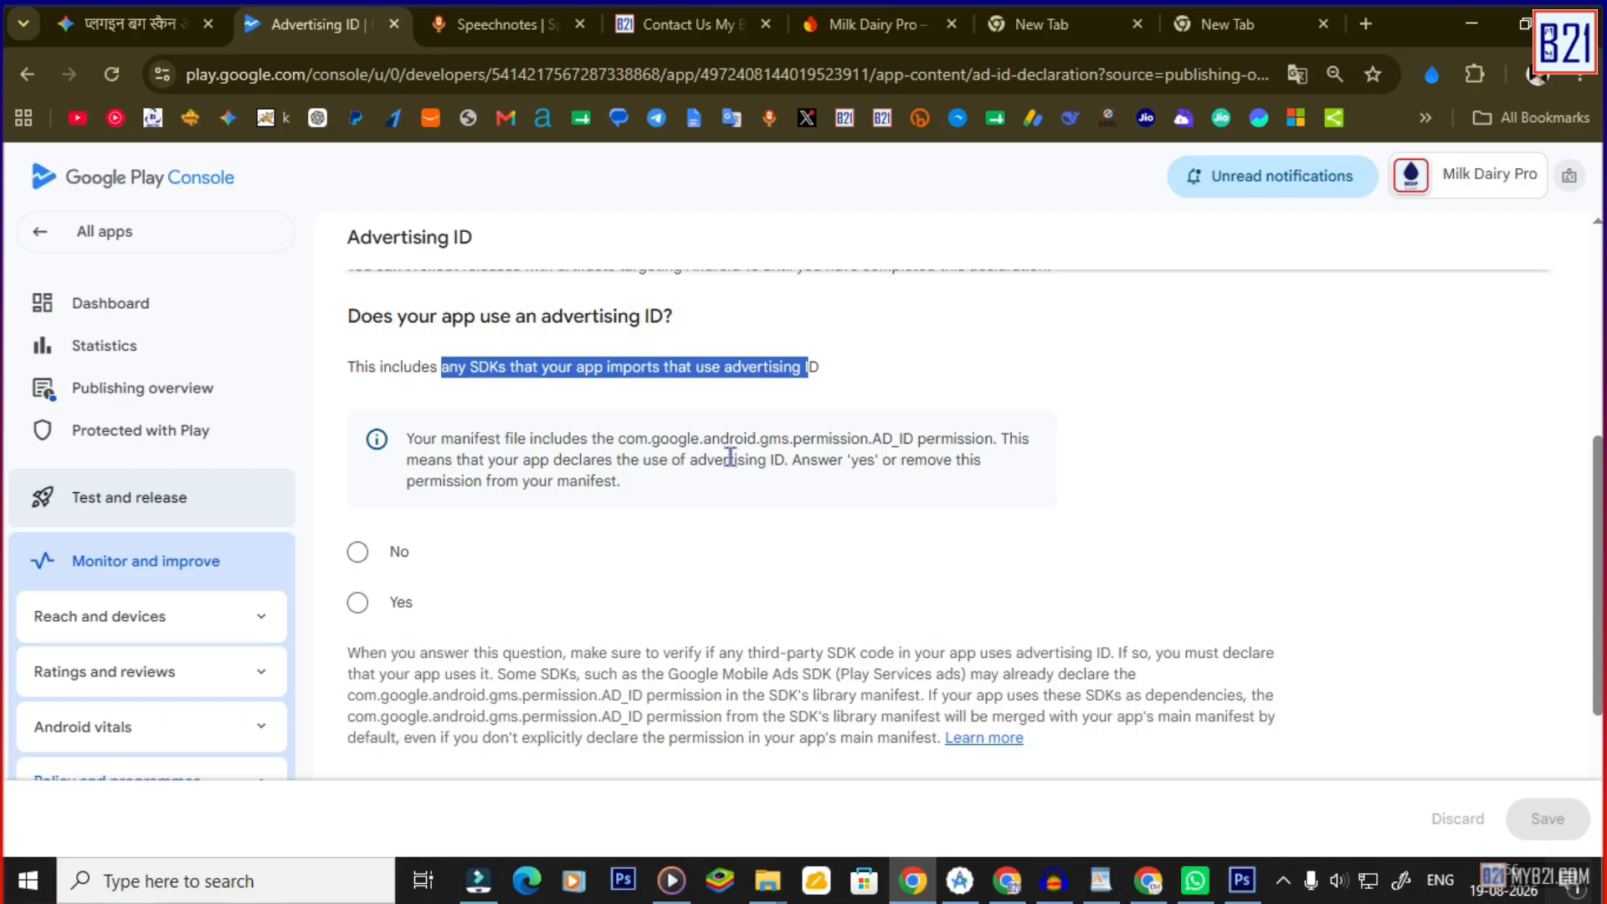
click(358, 603)
scroll(603, 549, down, 3)
scroll(602, 548, down, 2)
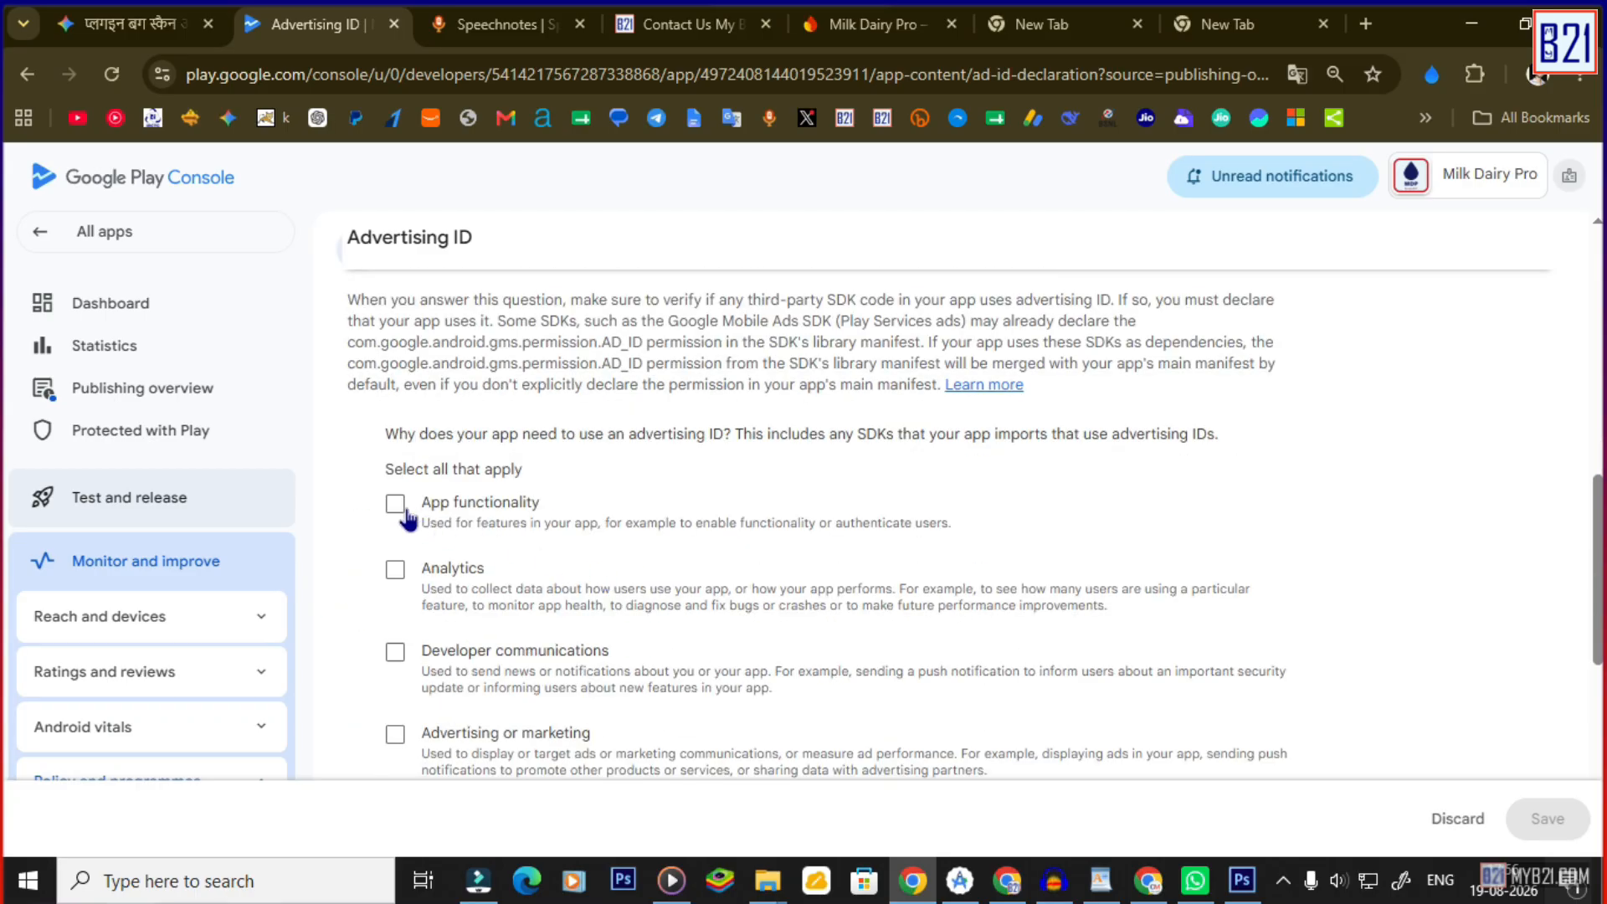
scroll(395, 644, down, 2)
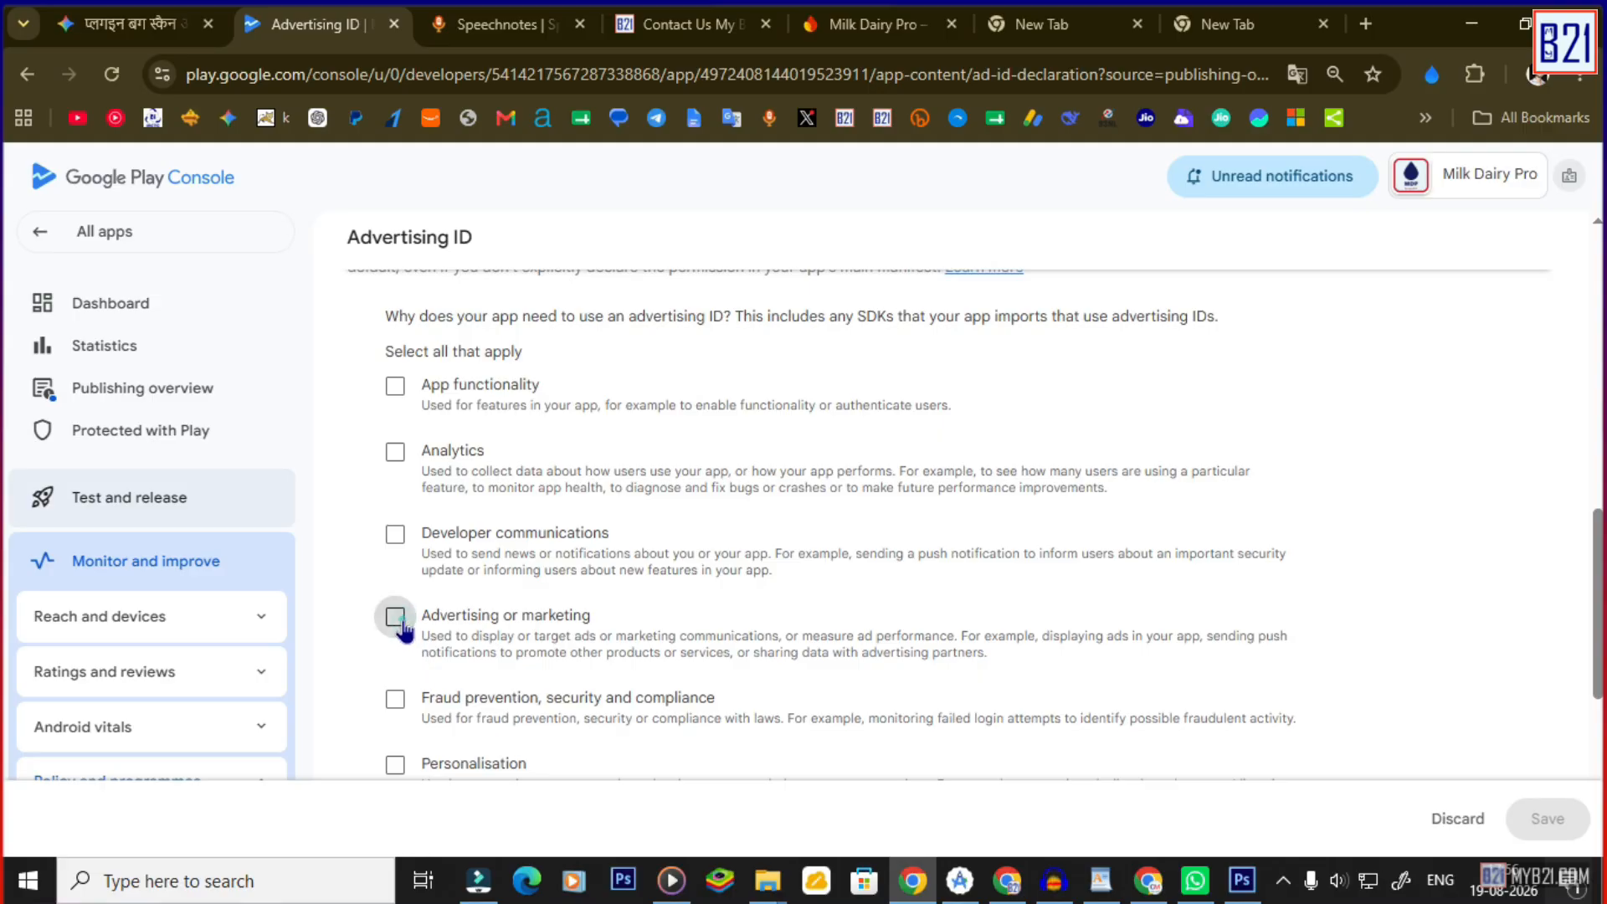
click(394, 613)
scroll(419, 619, down, 2)
scroll(461, 624, down, 2)
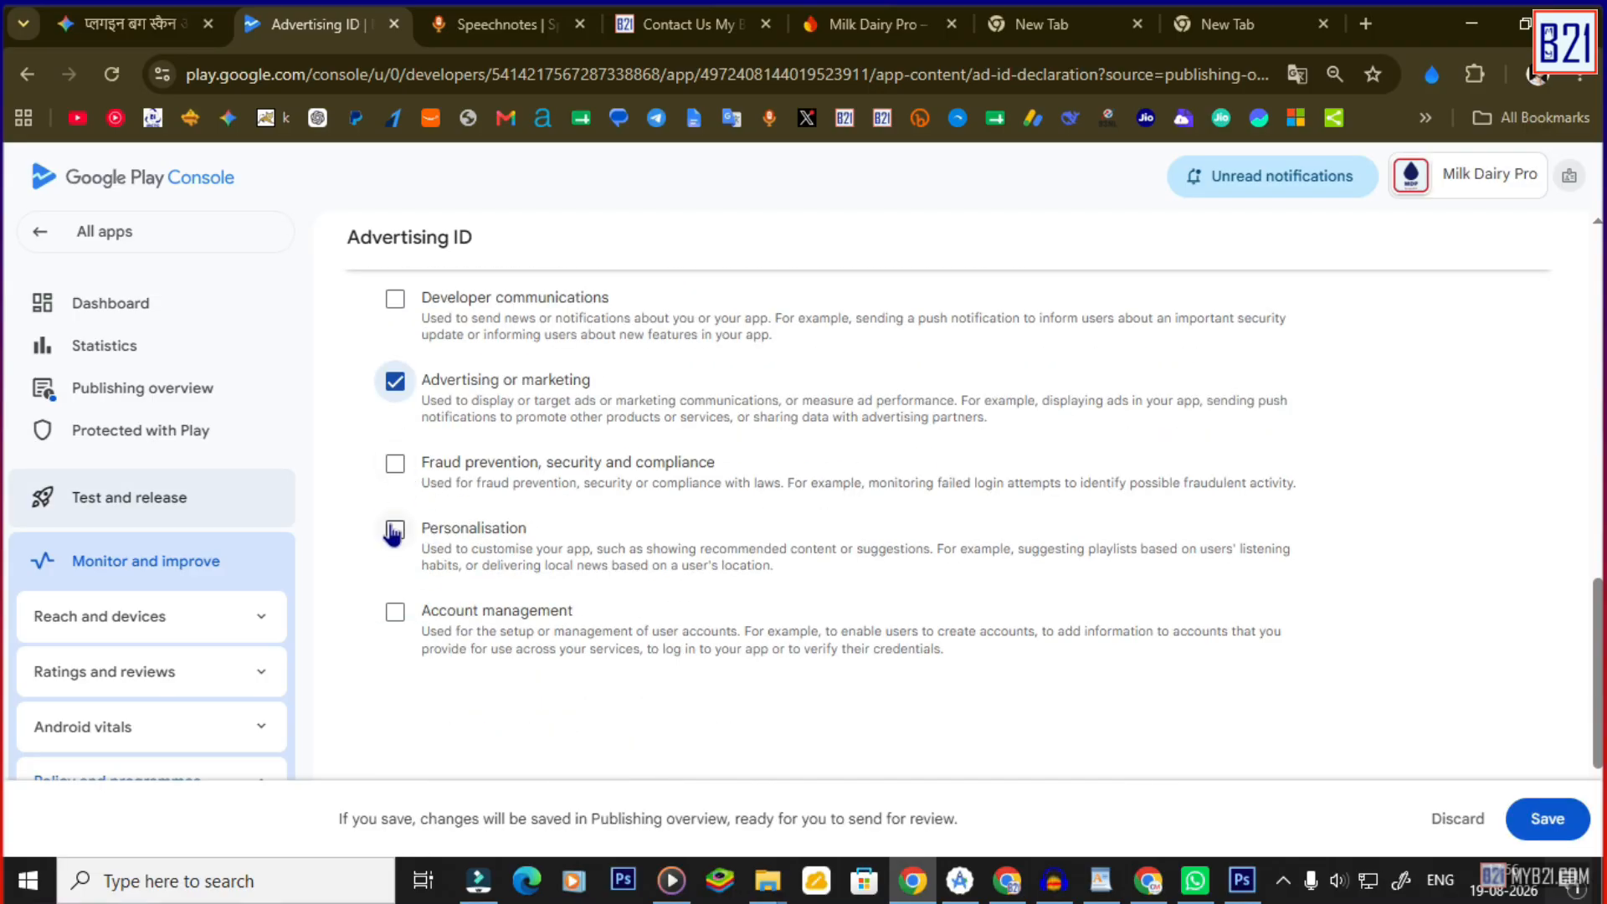
click(397, 467)
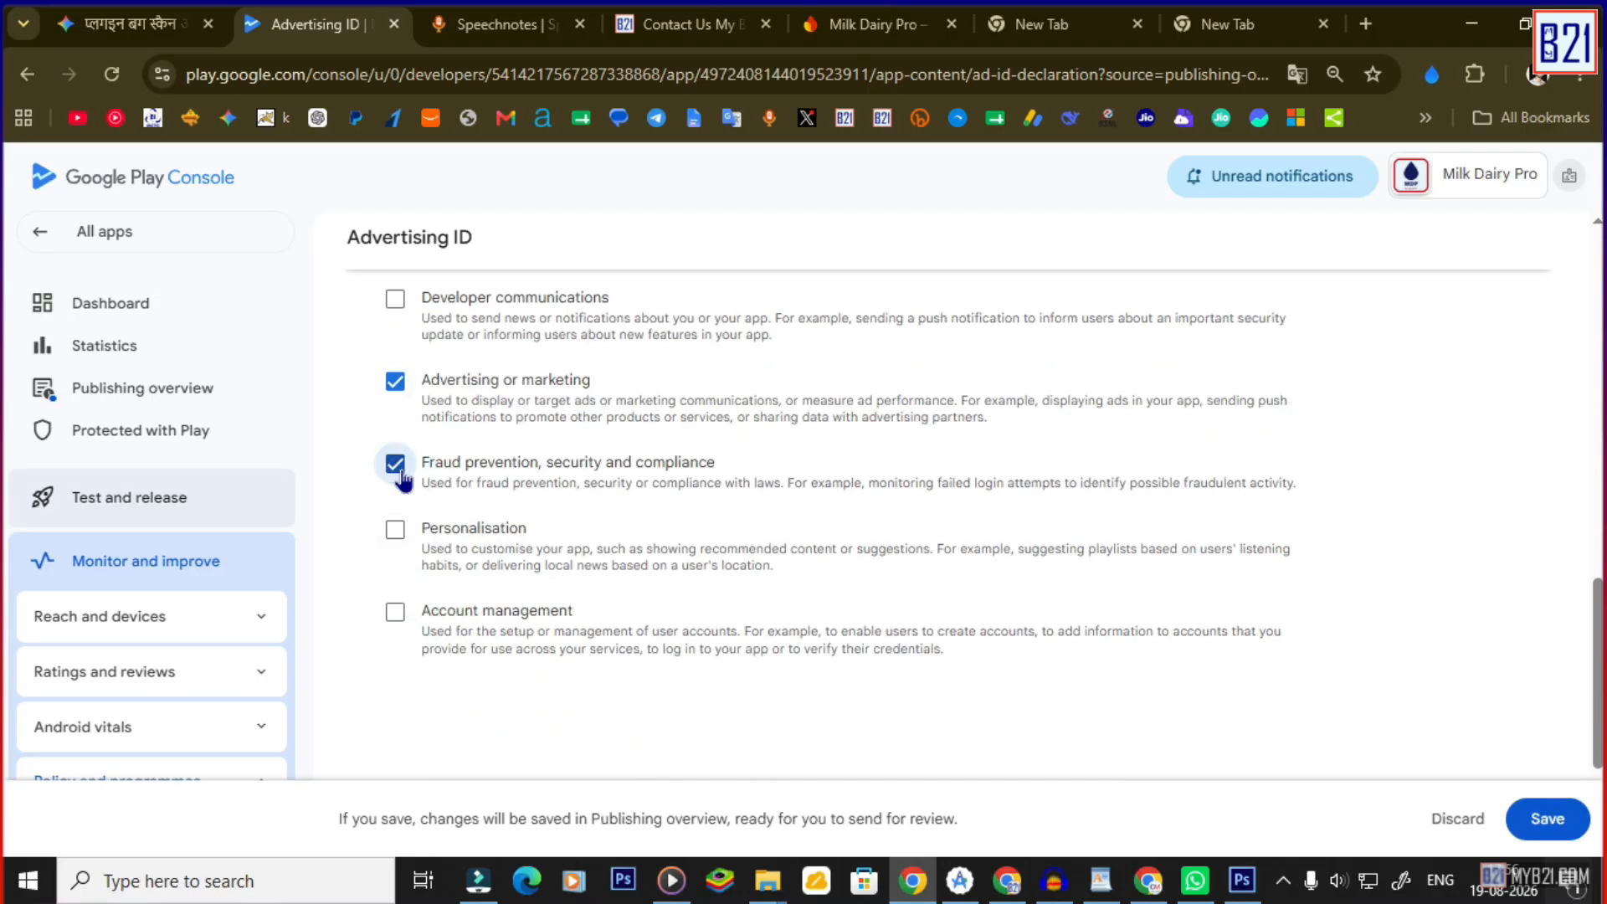
click(395, 466)
click(1539, 836)
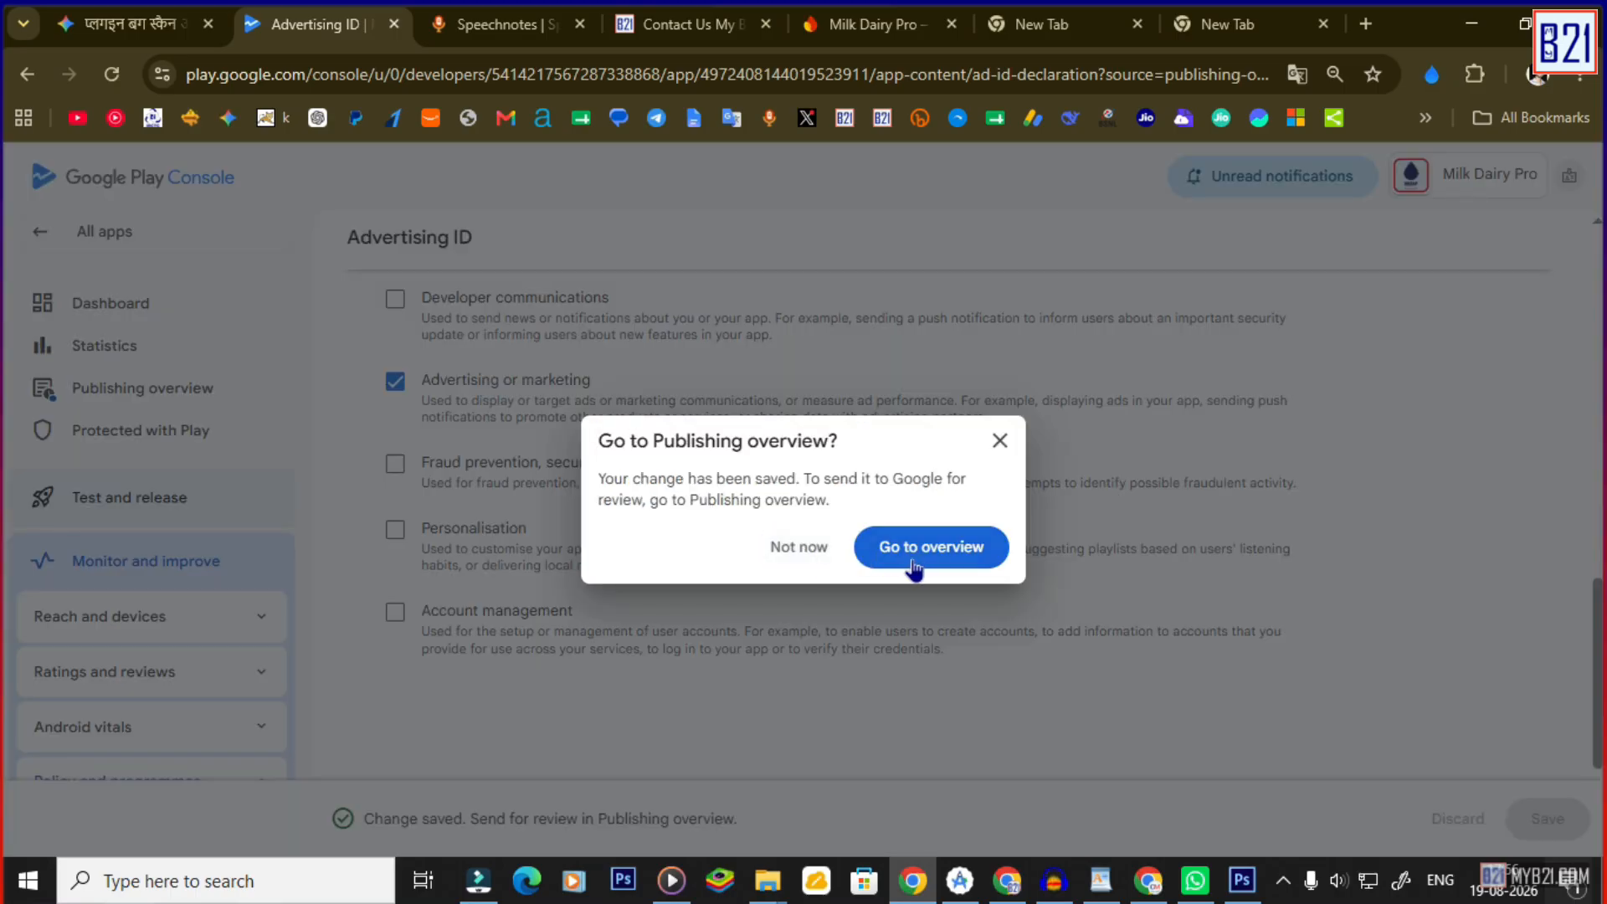
click(913, 561)
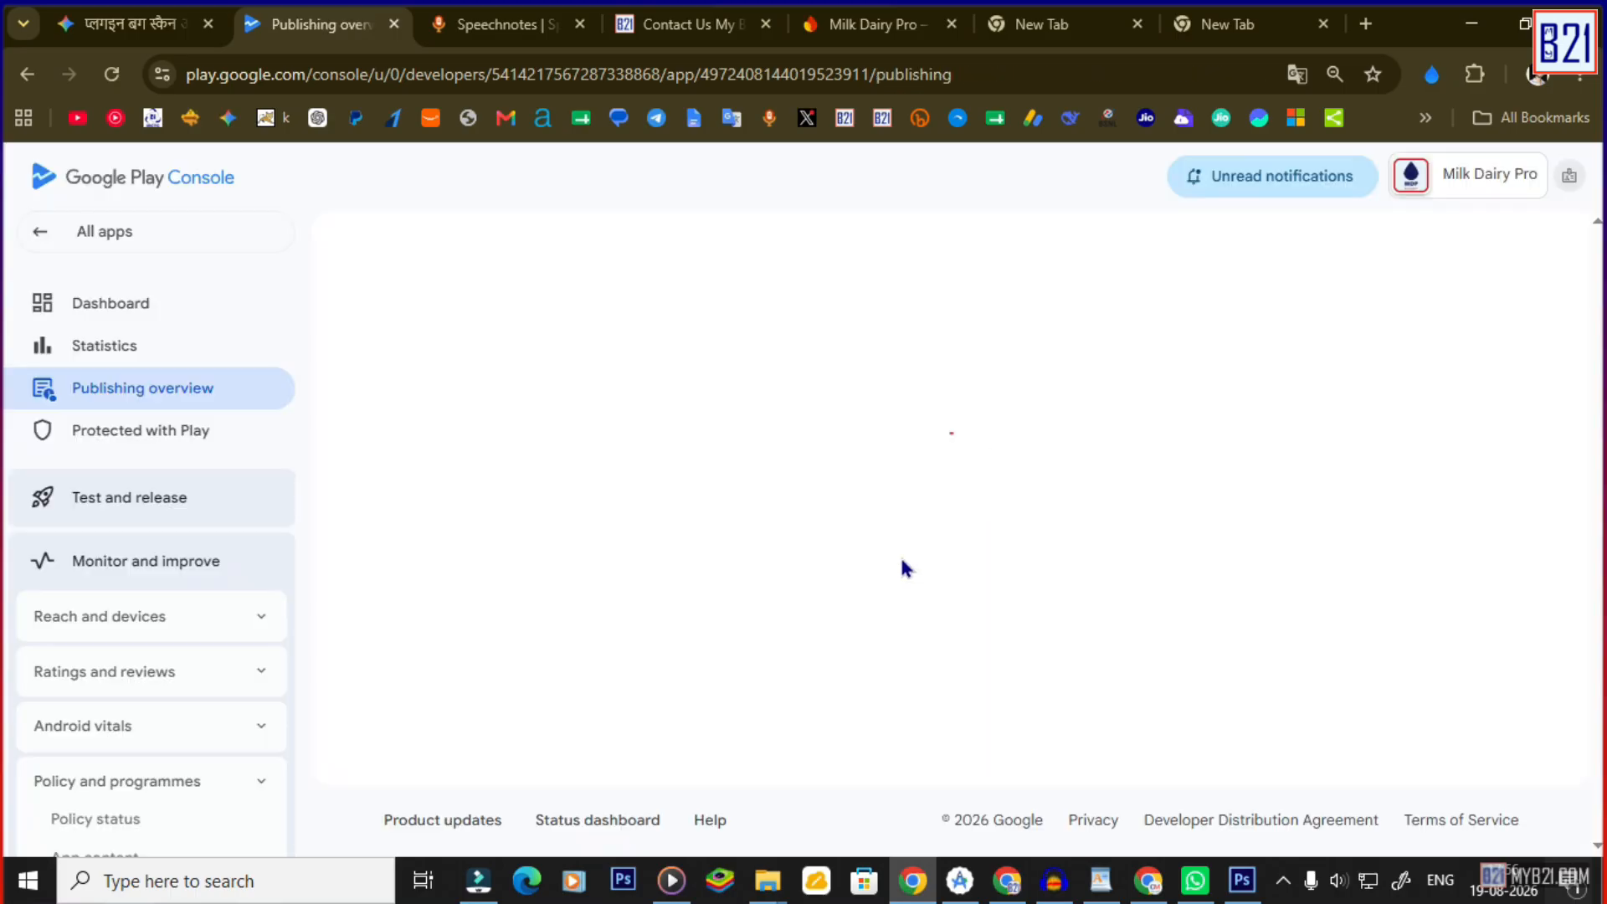
Submit all 12 pending changes from the Publishing overview and confirm sending them for review.
click(115, 300)
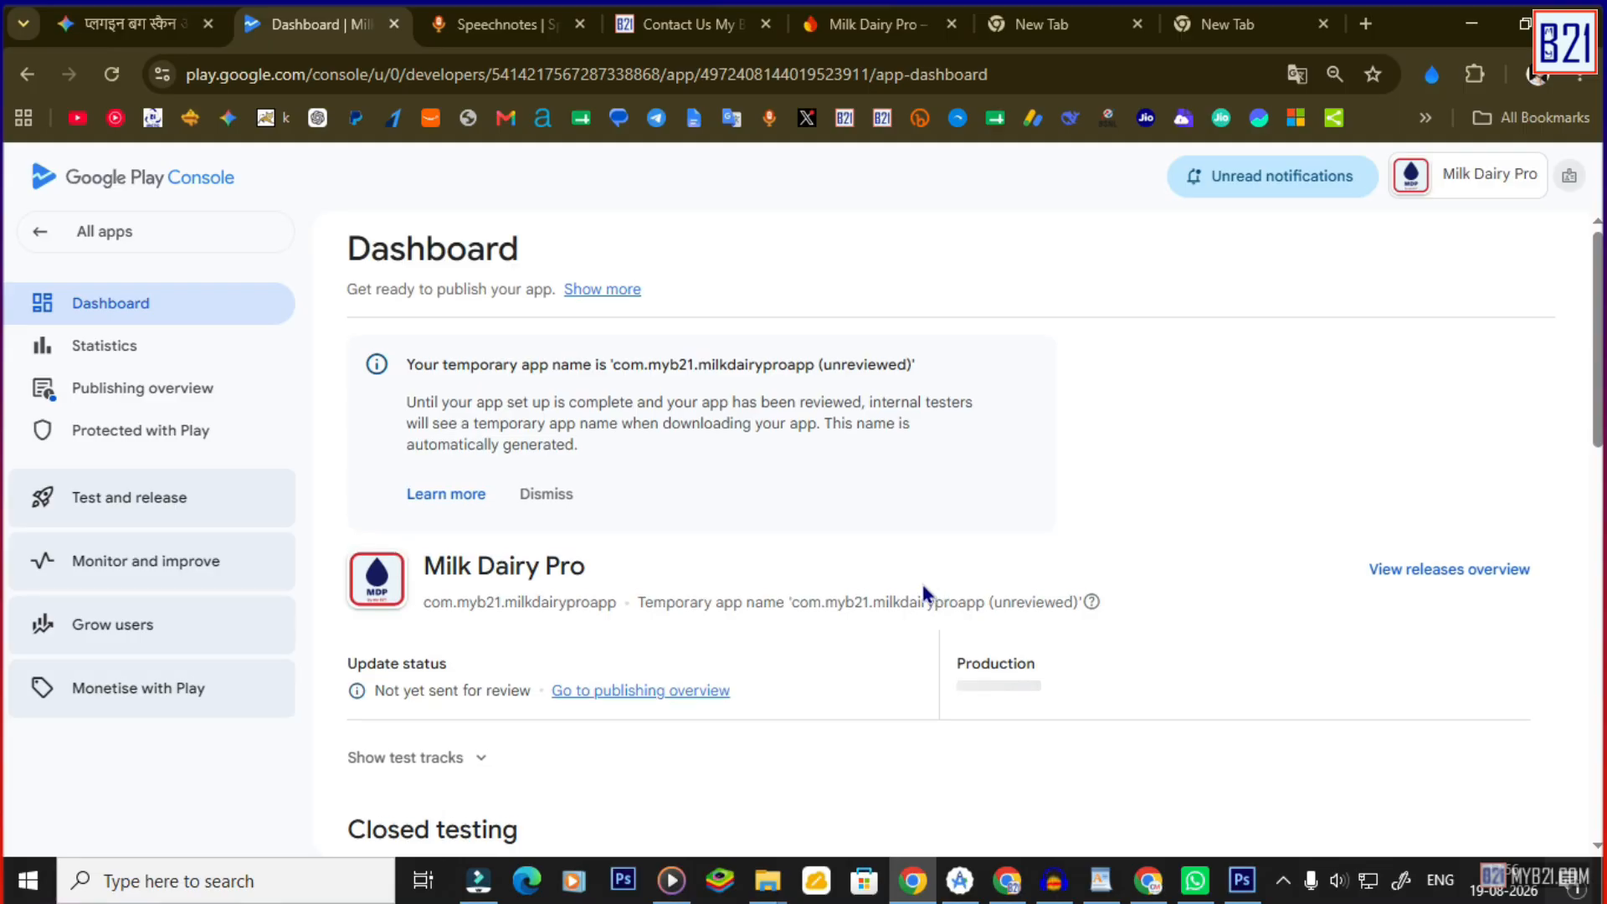
click(635, 689)
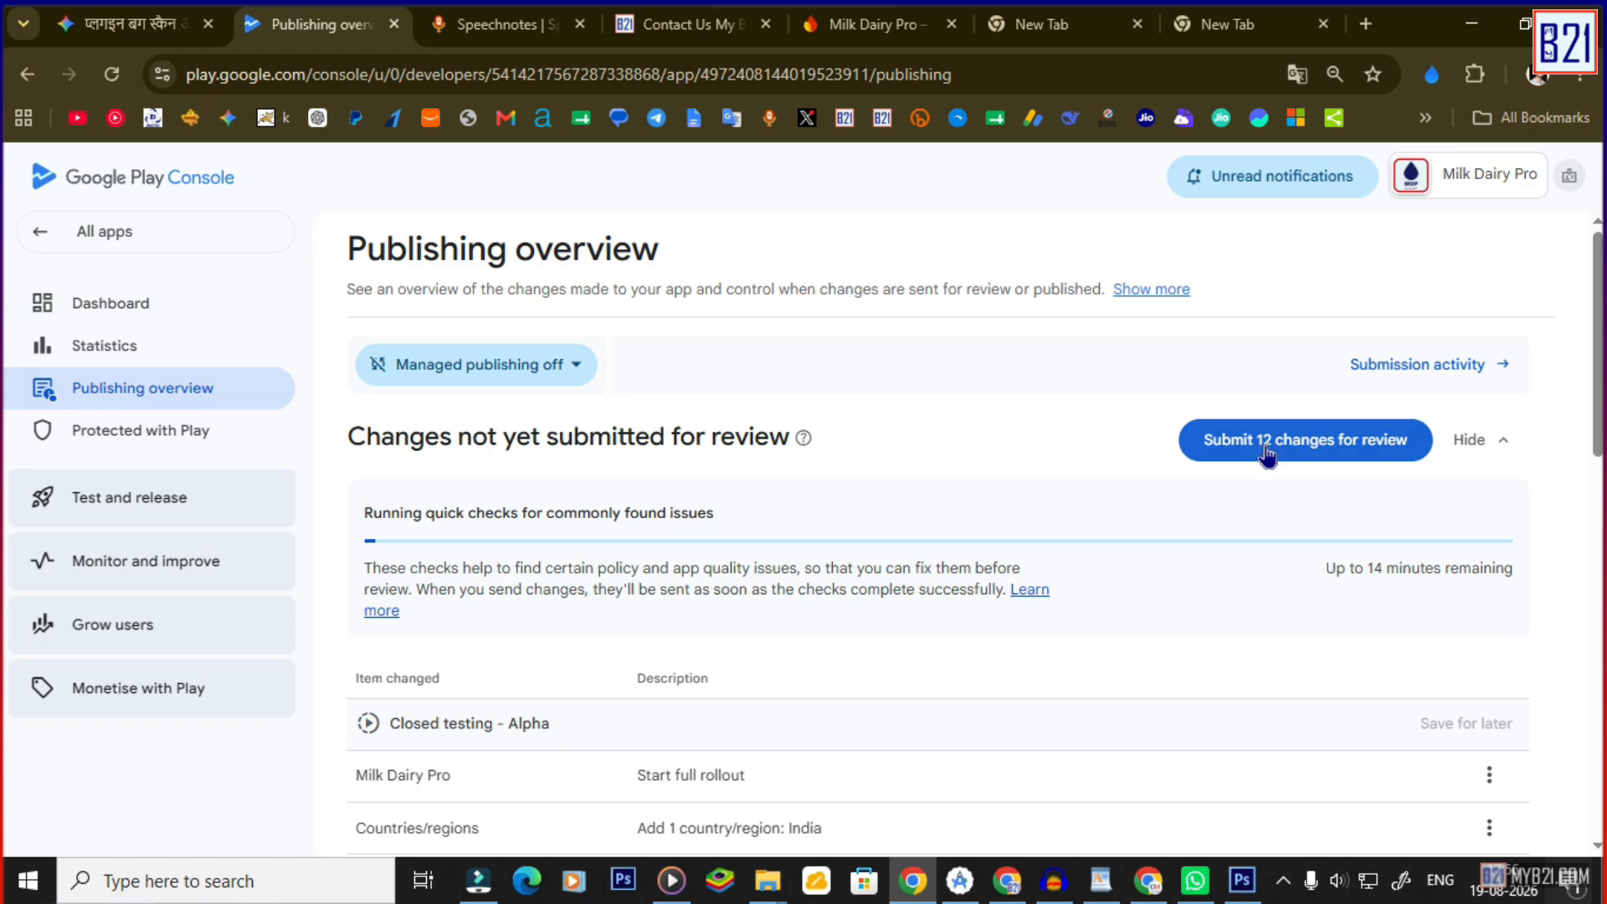
click(1266, 452)
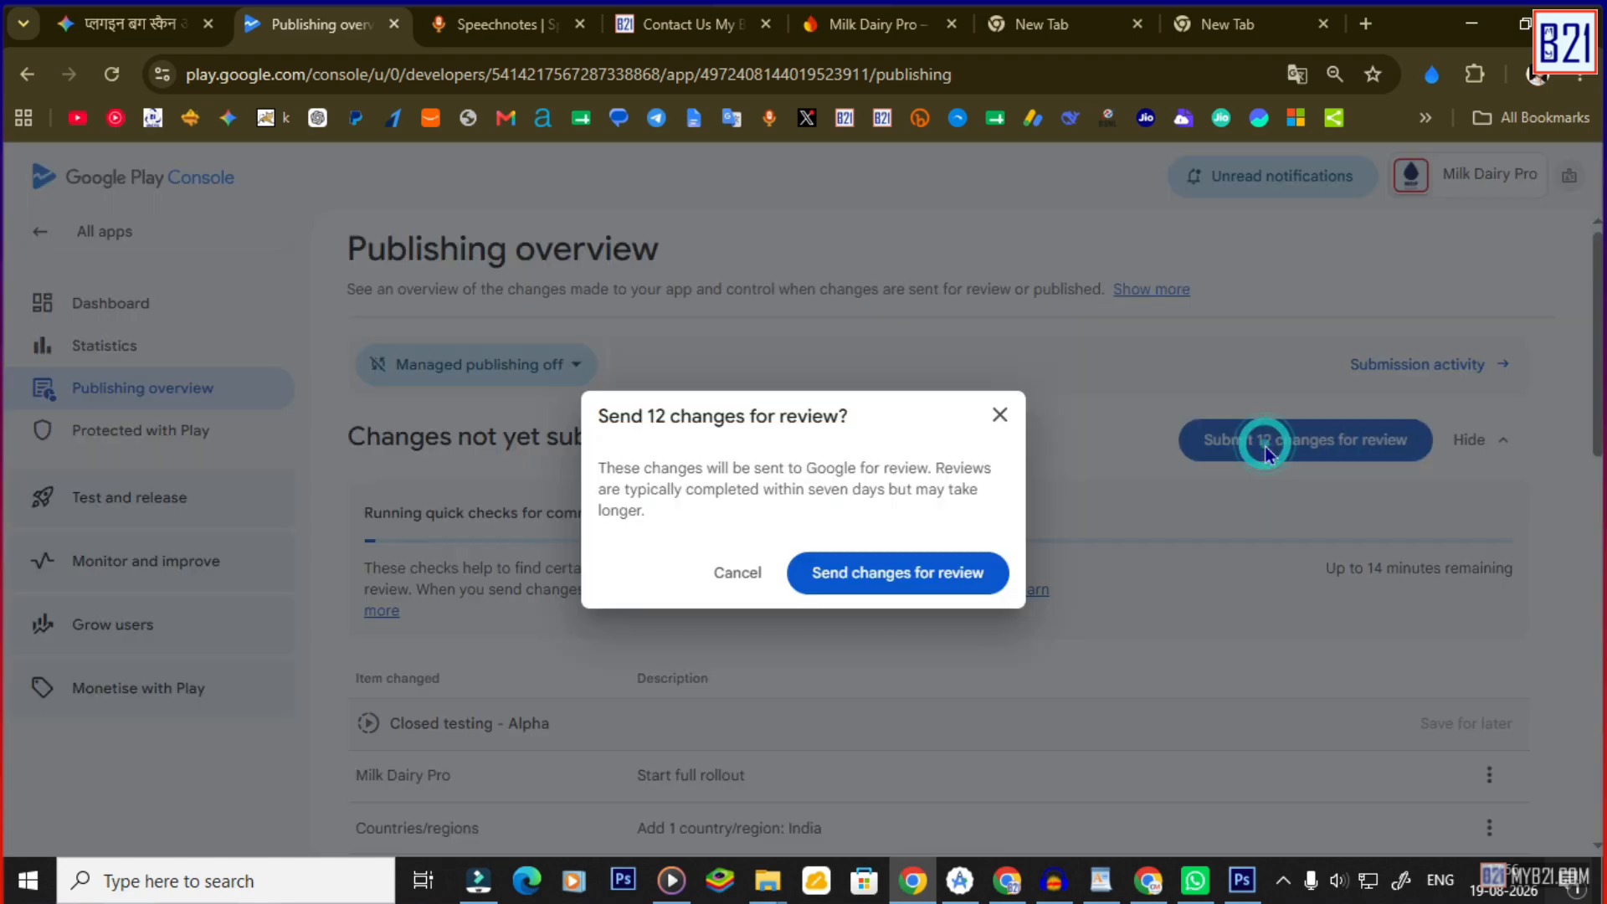
click(919, 581)
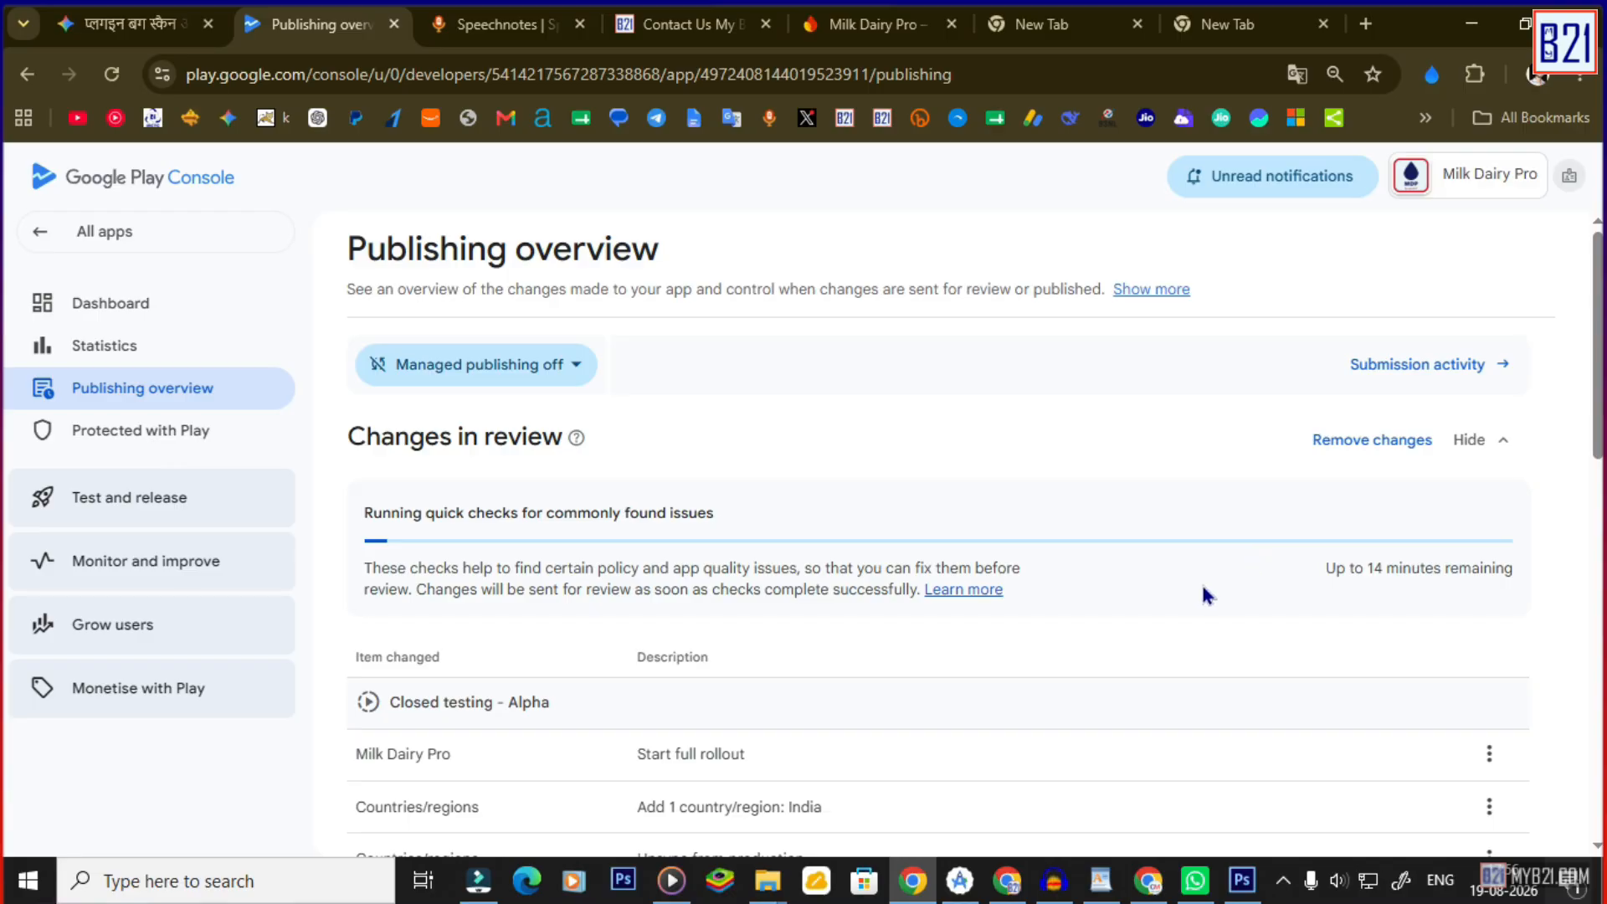
scroll(1203, 586, down, 3)
scroll(1186, 584, down, 2)
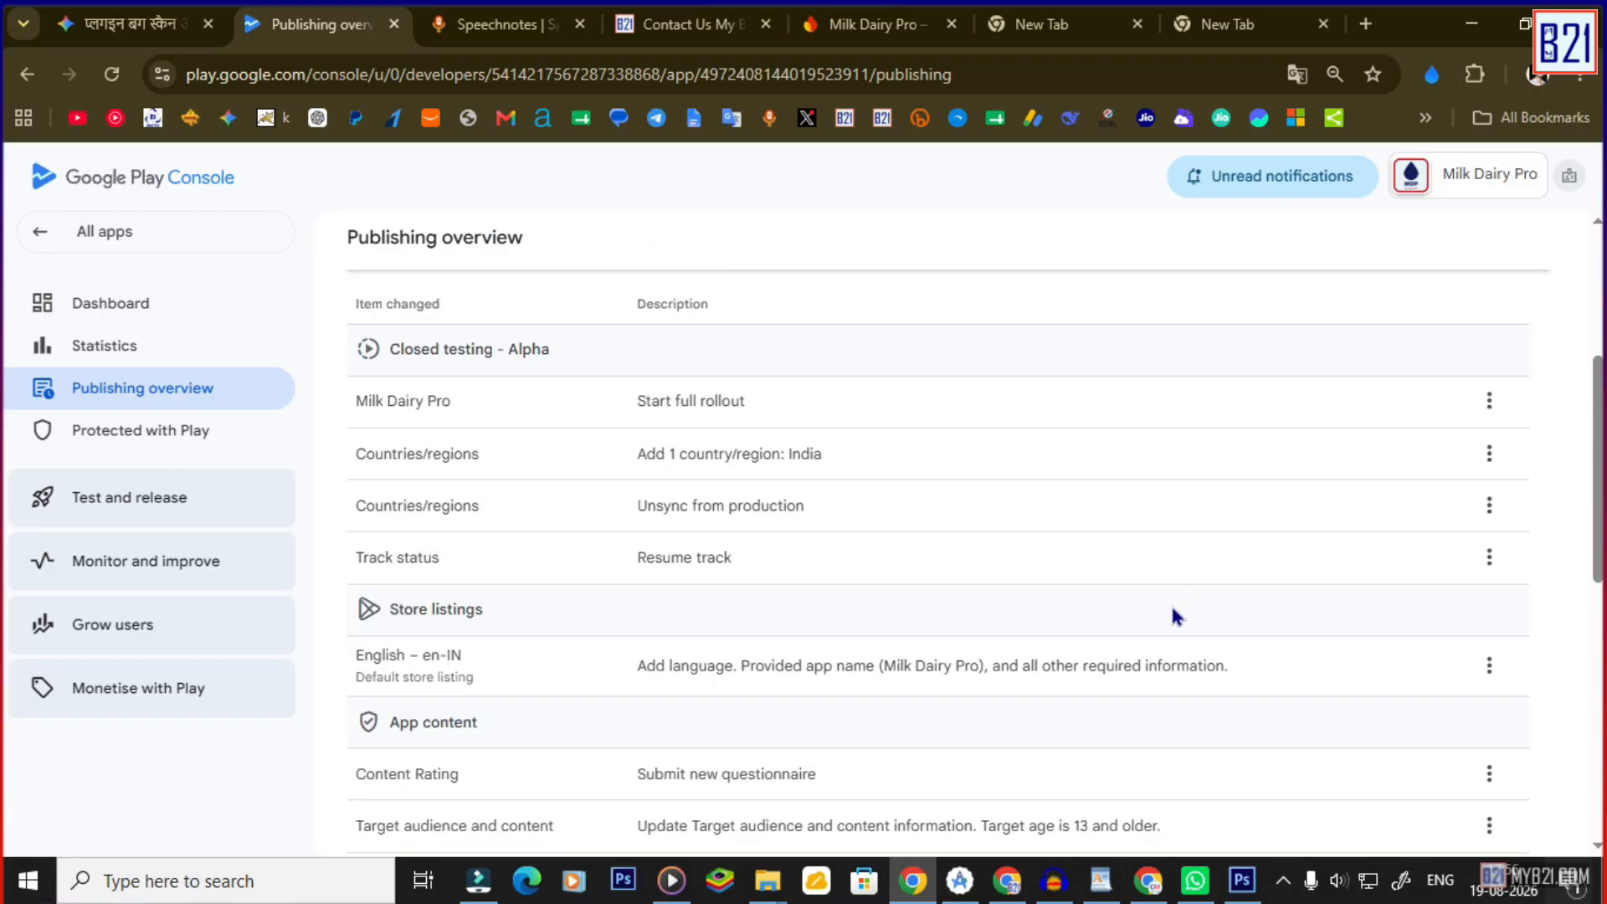
scroll(610, 585, up, 2)
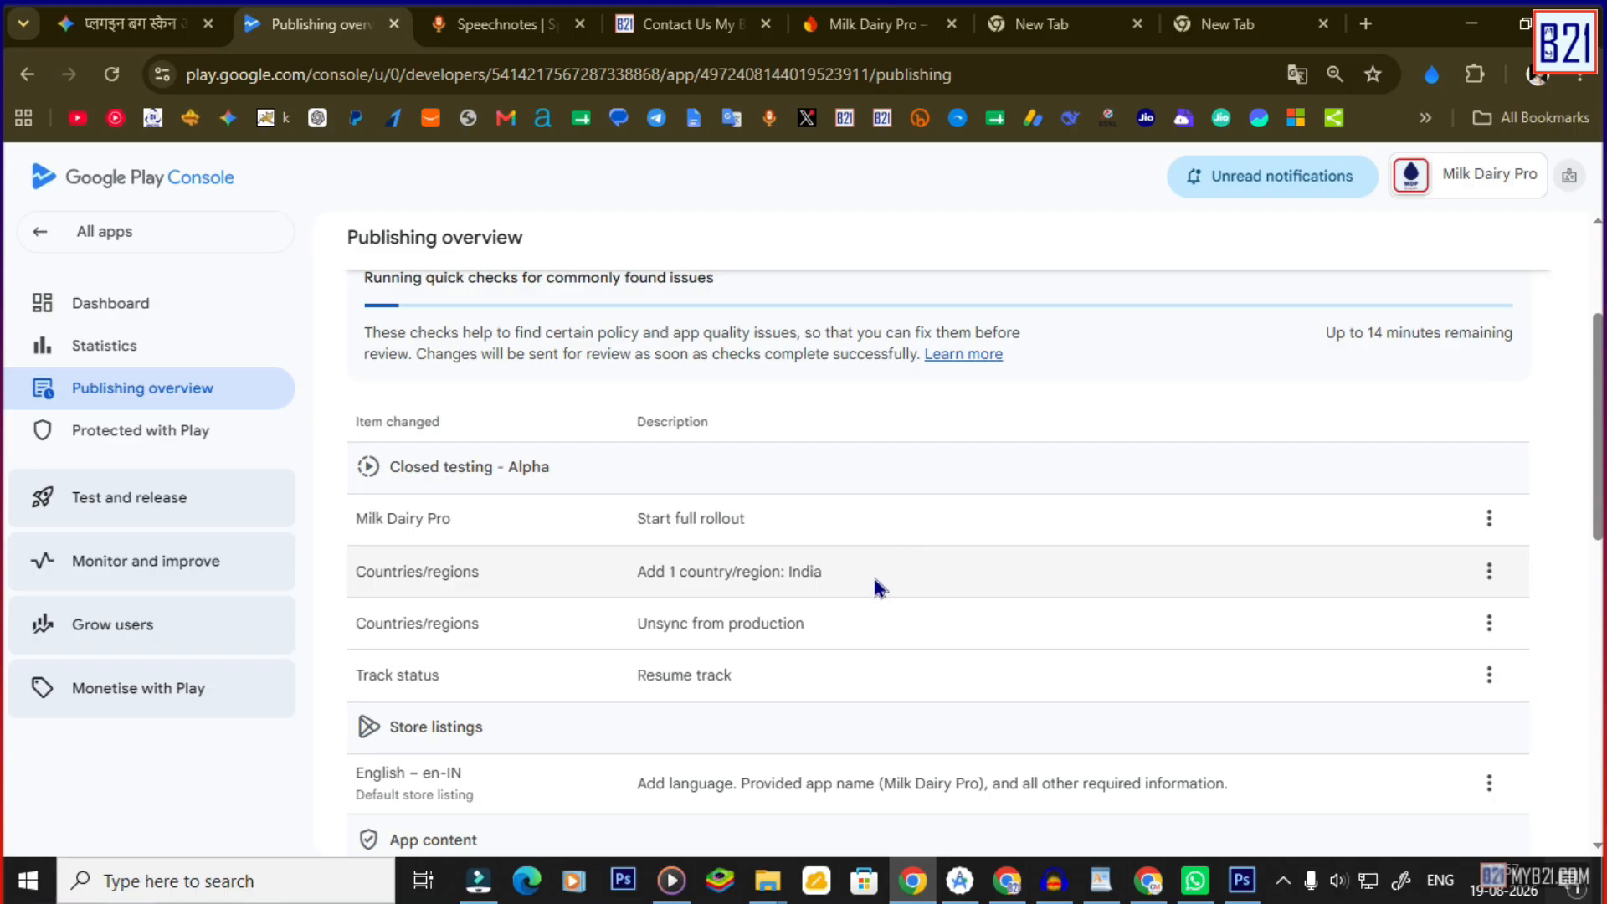
scroll(876, 581, down, 2)
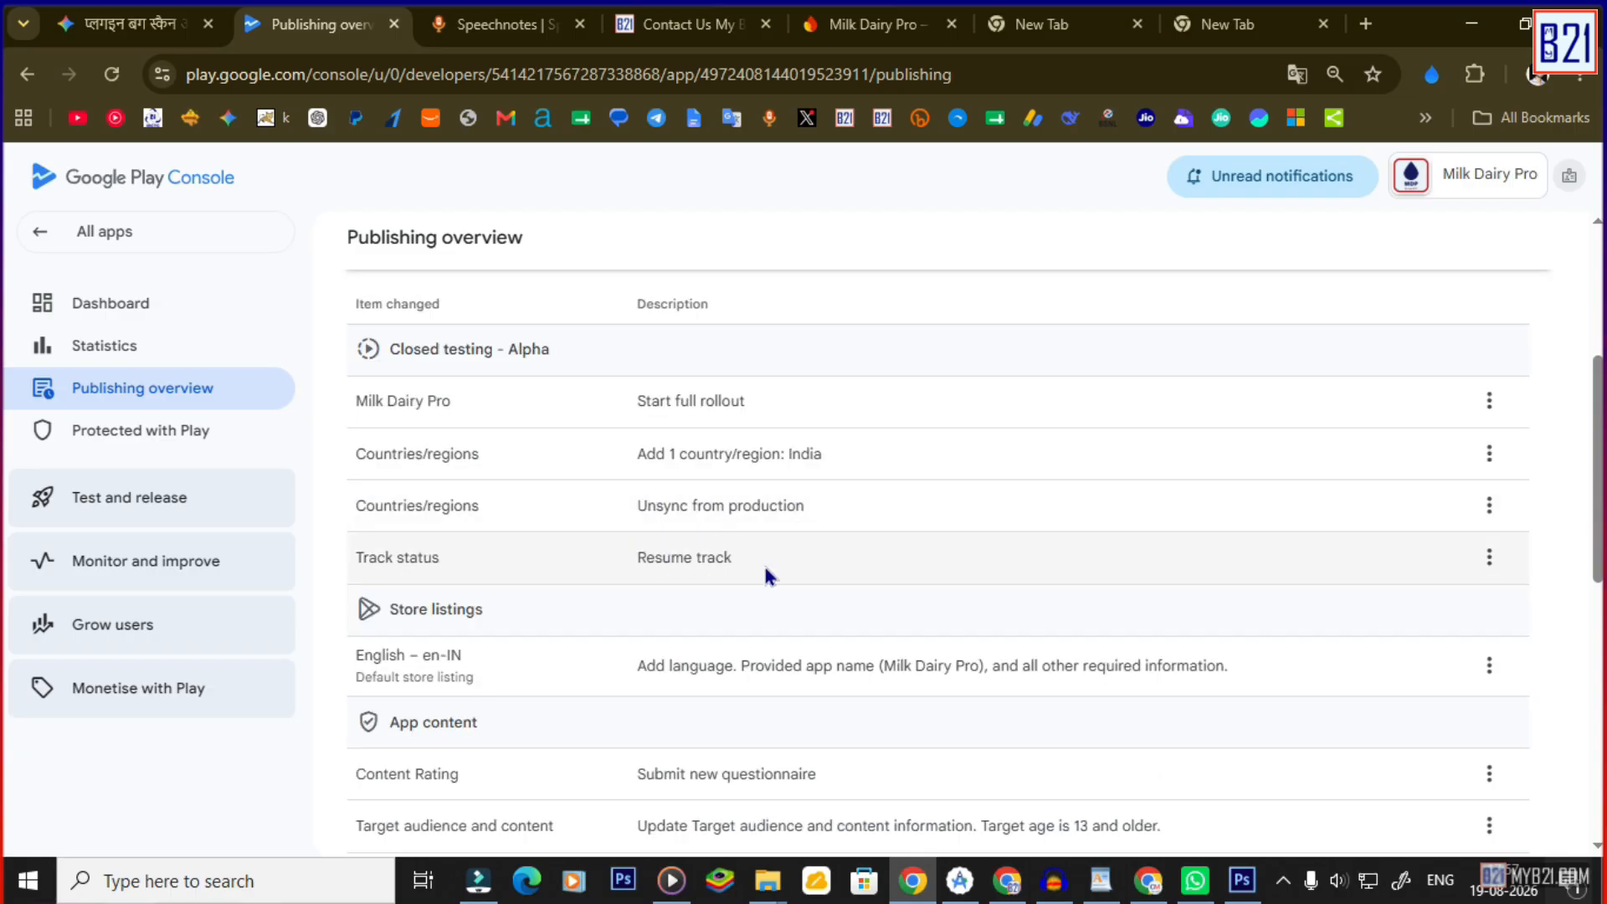
scroll(763, 559, down, 2)
scroll(644, 549, down, 2)
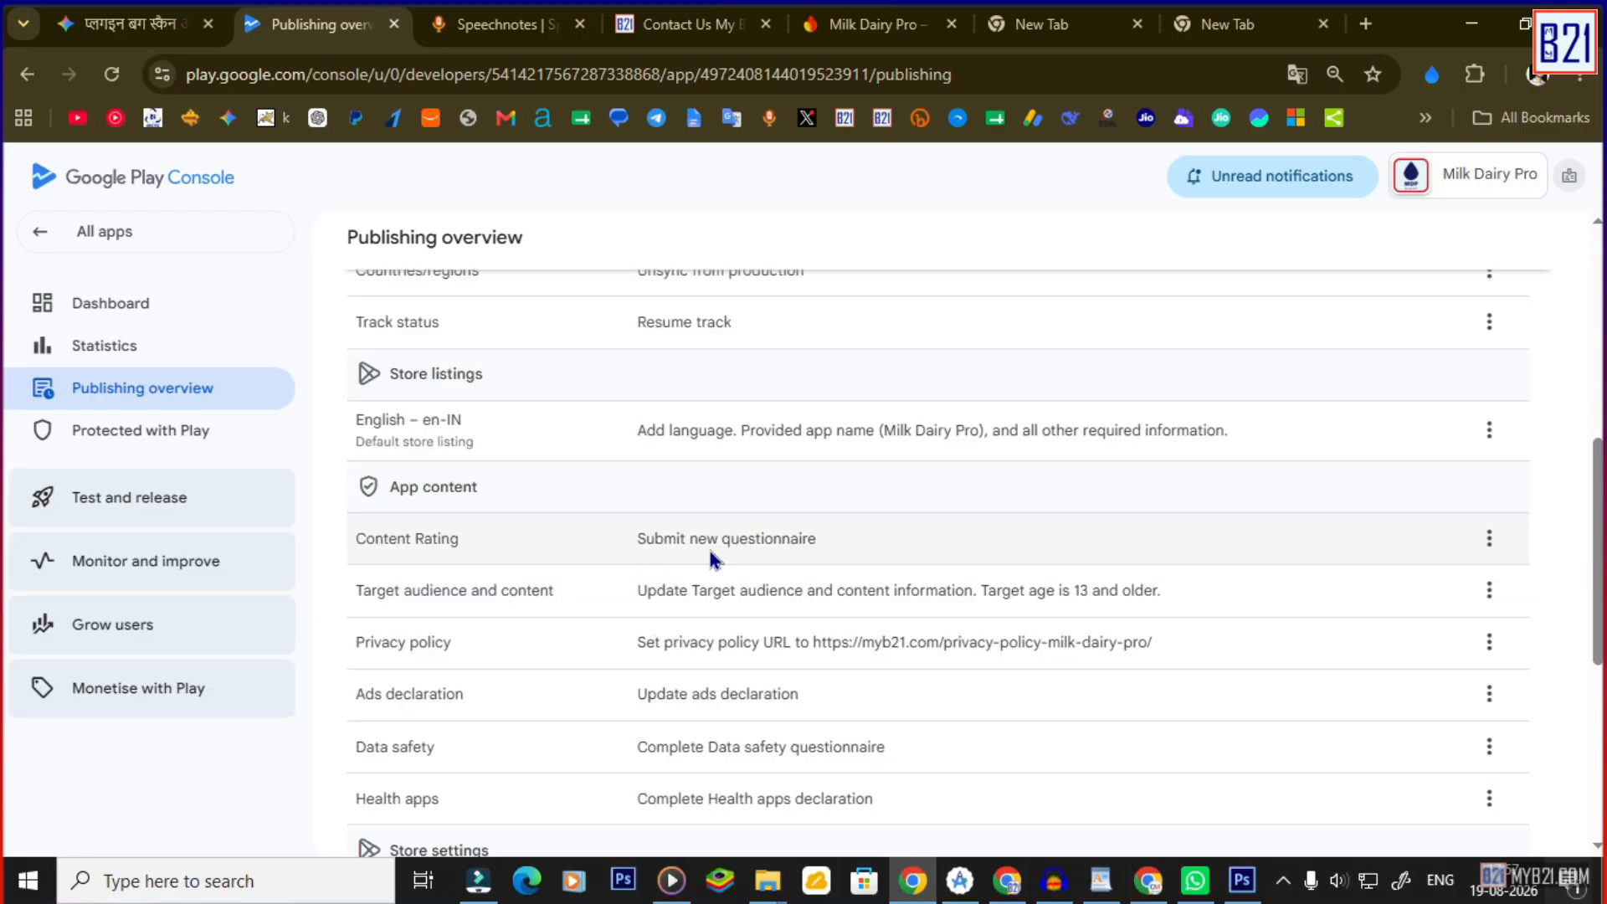
scroll(665, 544, down, 2)
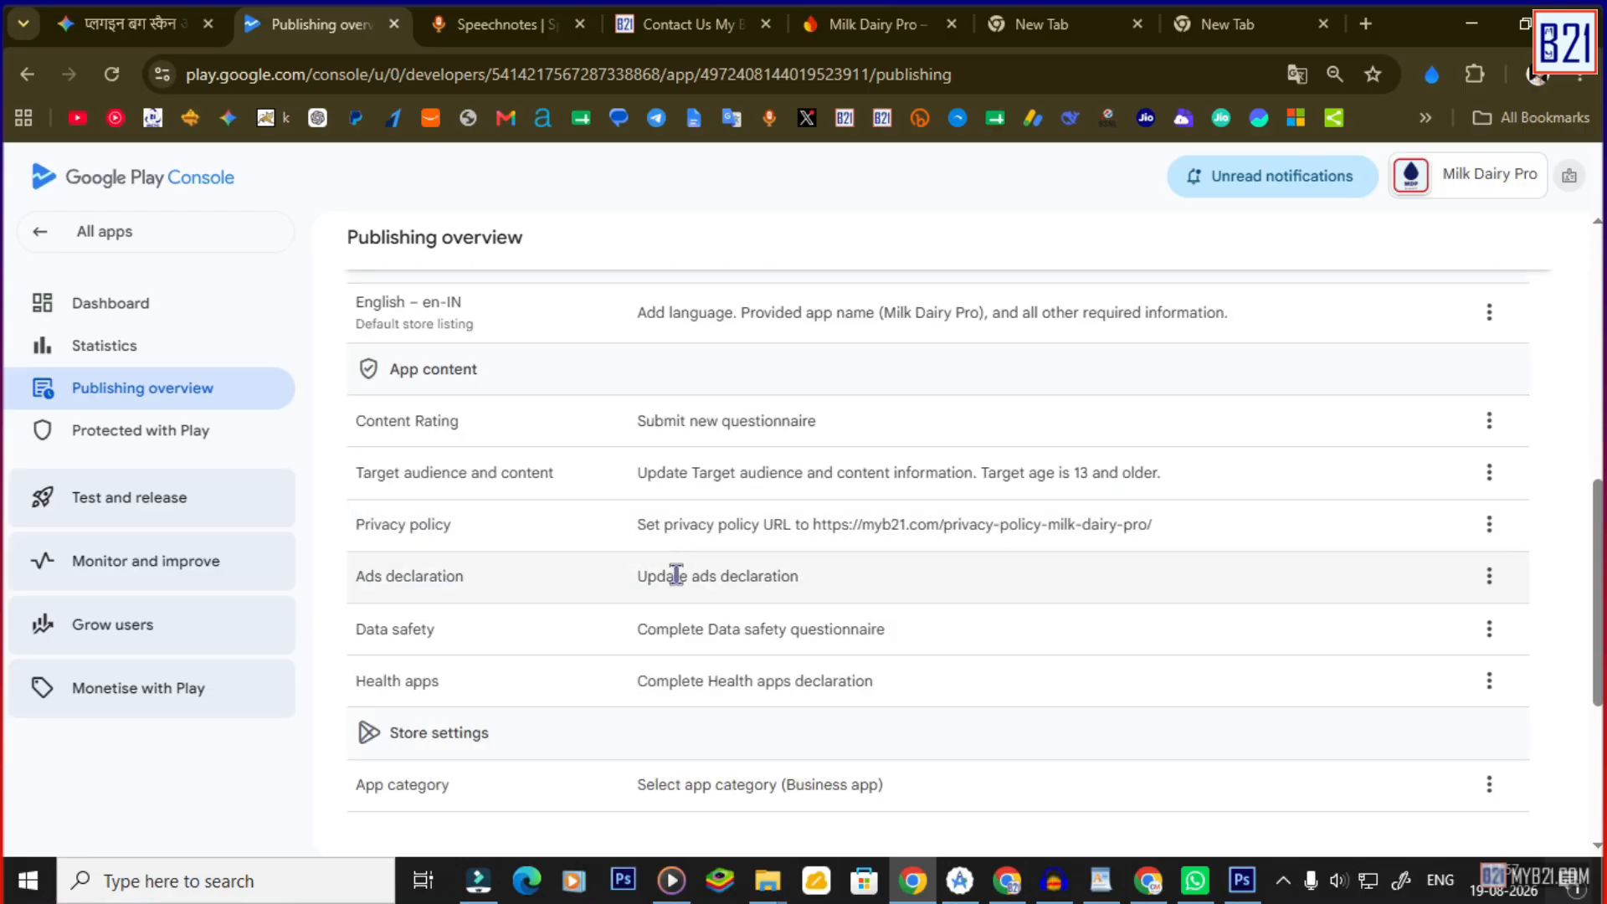
scroll(649, 603, down, 2)
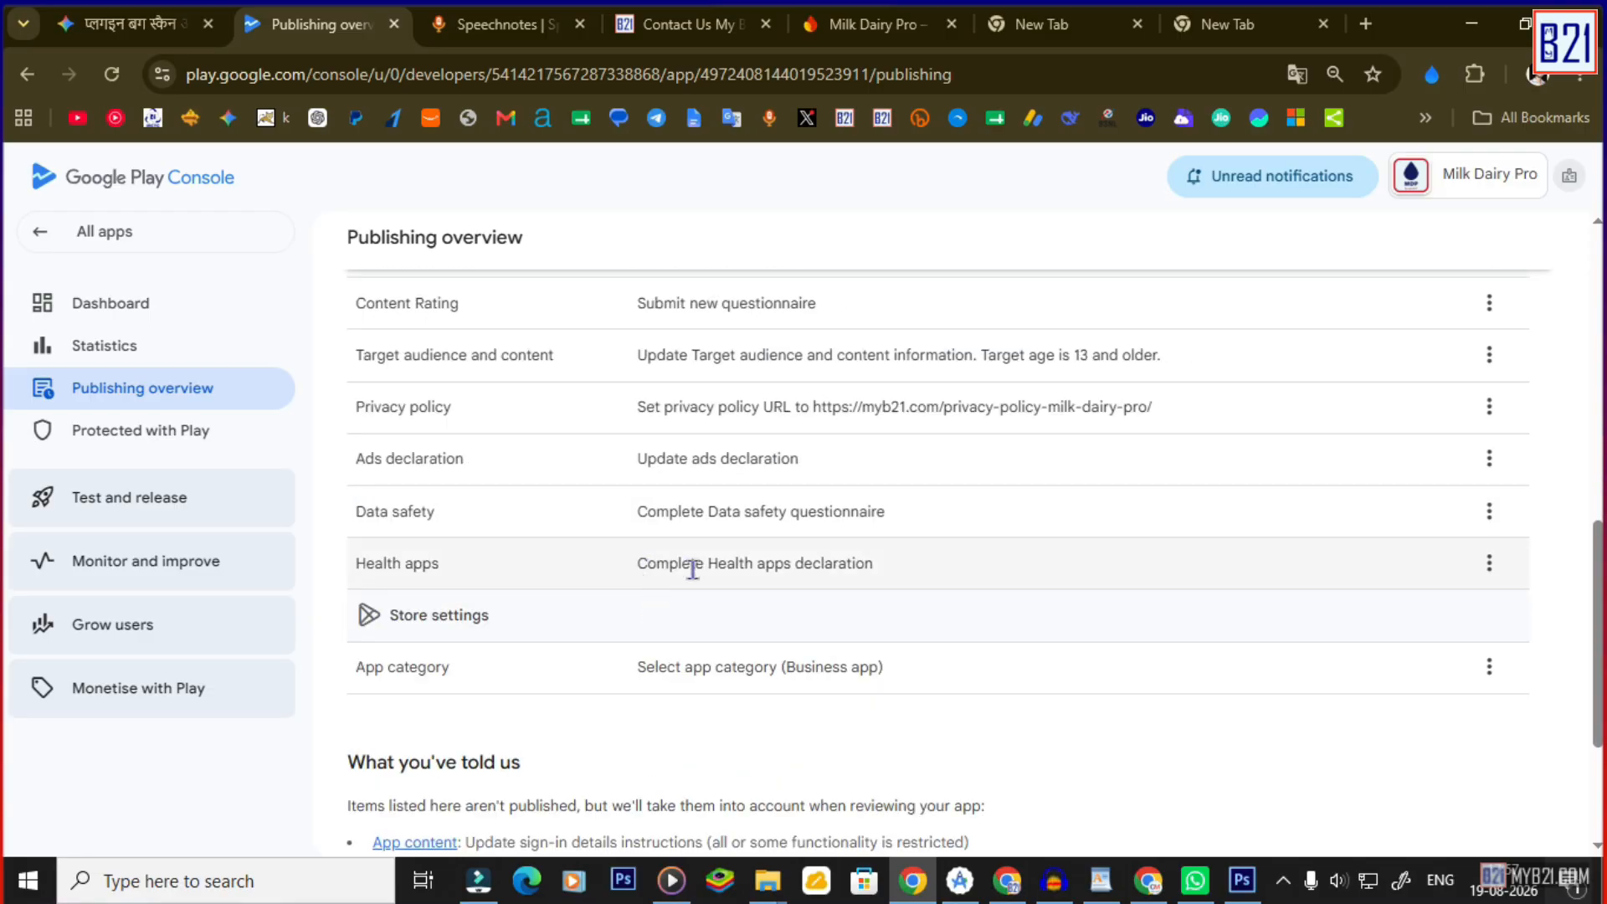
scroll(718, 603, down, 2)
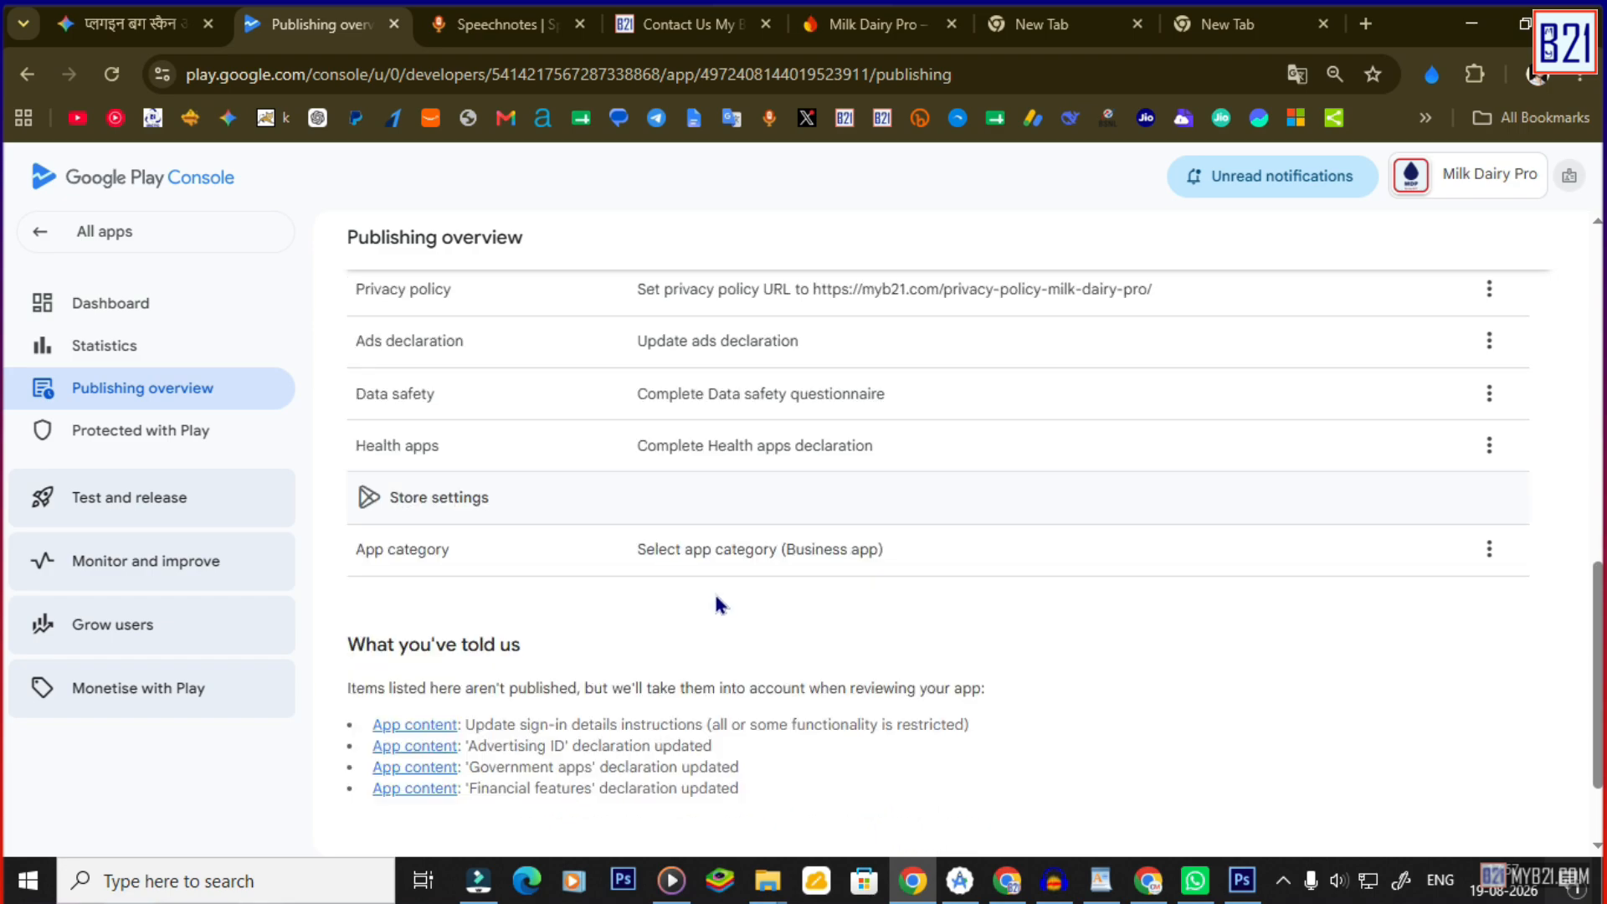
scroll(683, 621, down, 2)
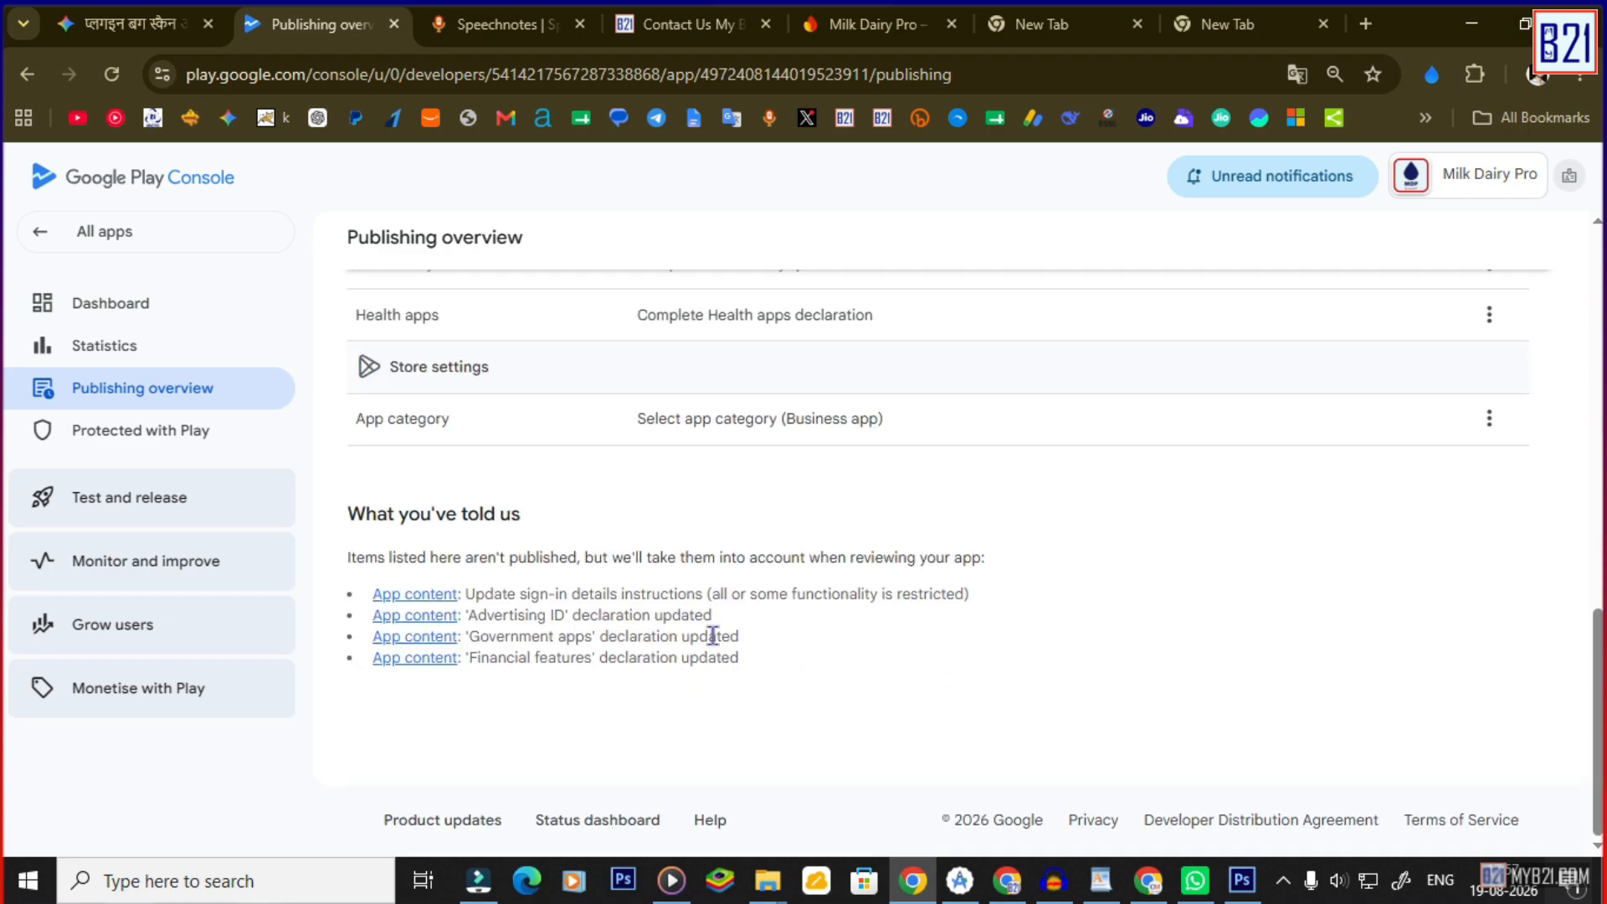
scroll(870, 577, up, 15)
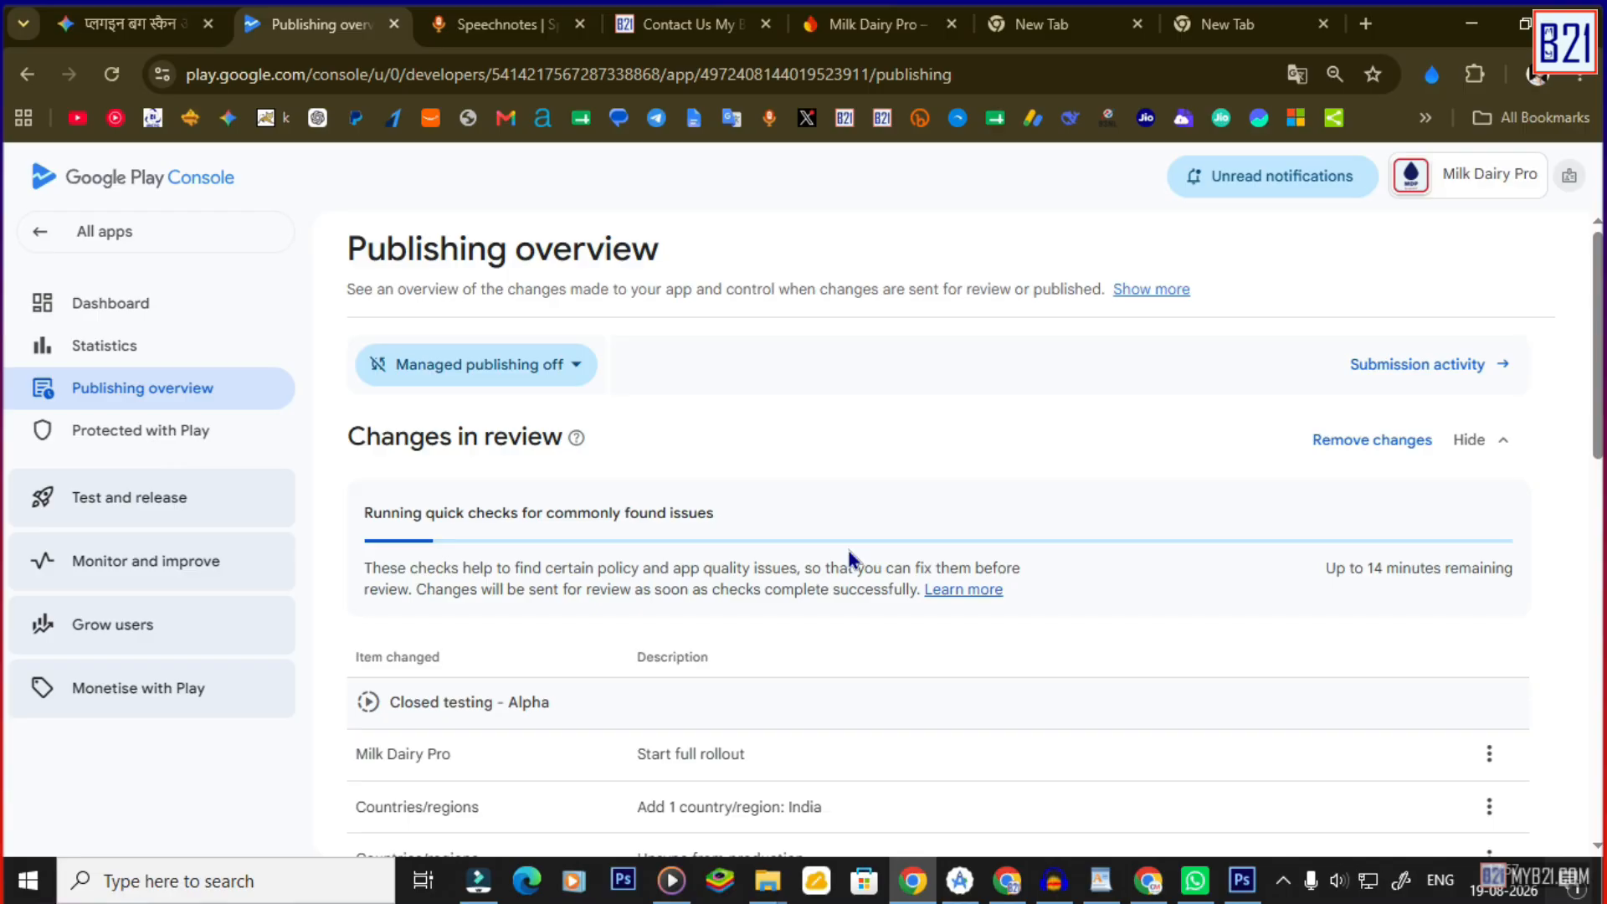
scroll(849, 552, down, 3)
scroll(841, 554, up, 3)
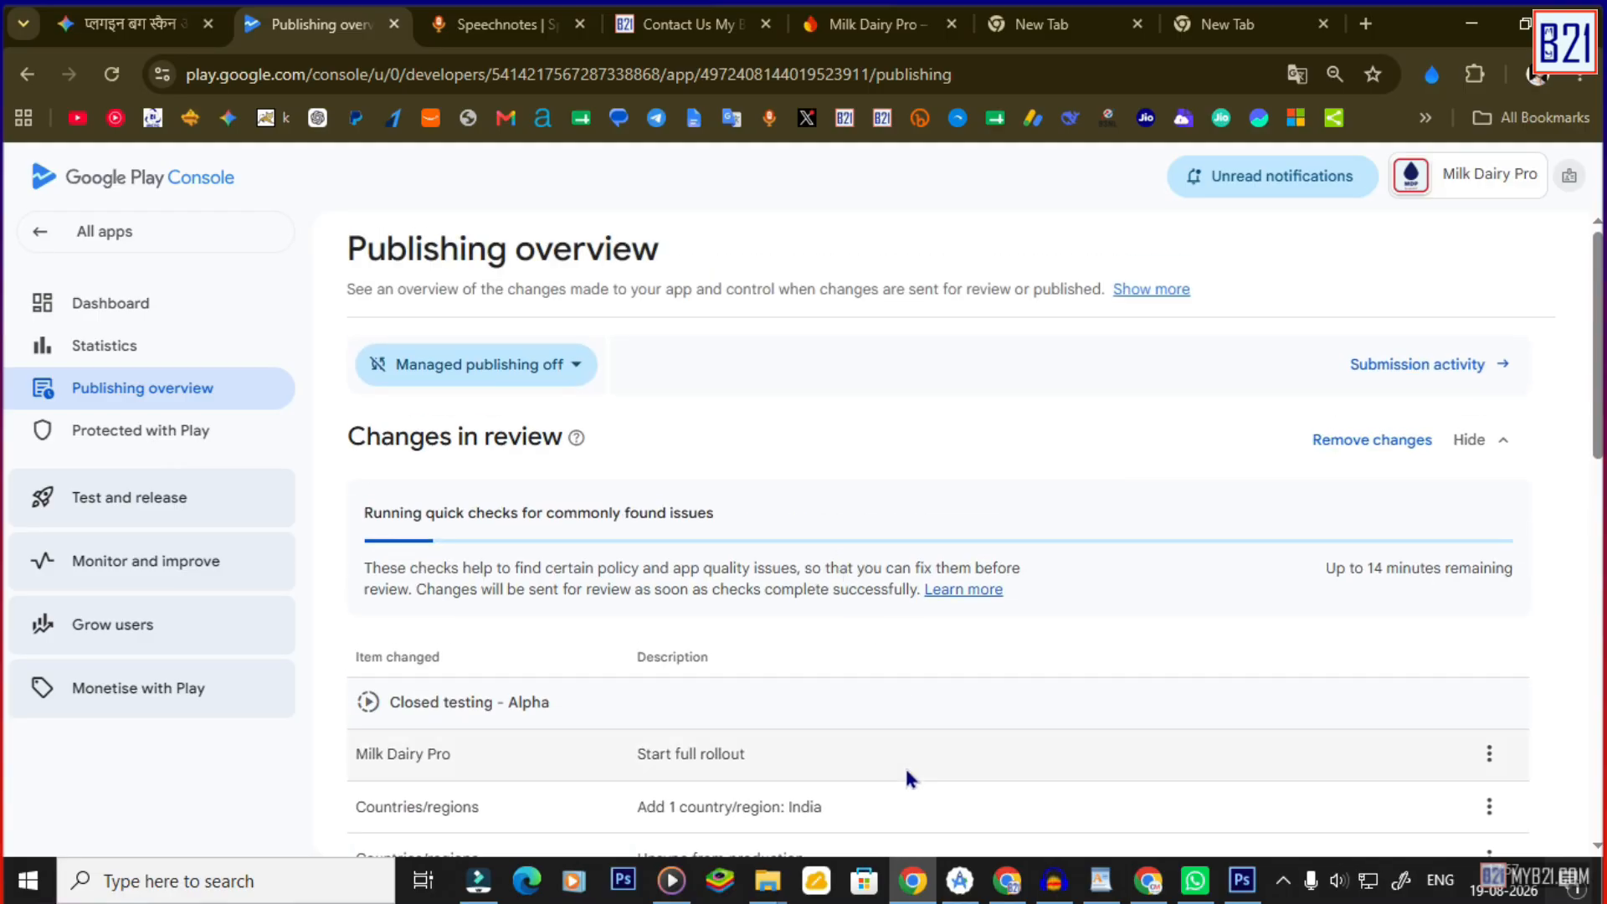